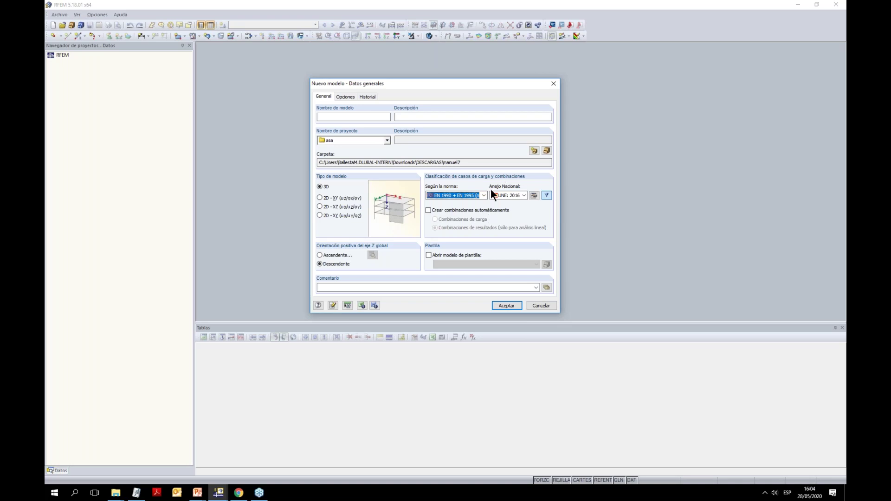
Turn on automatic combination creation as result combinations and open the coefficients of the UNE: 2016 national annex
{"action": "left_click", "coordinate": [431, 211]}
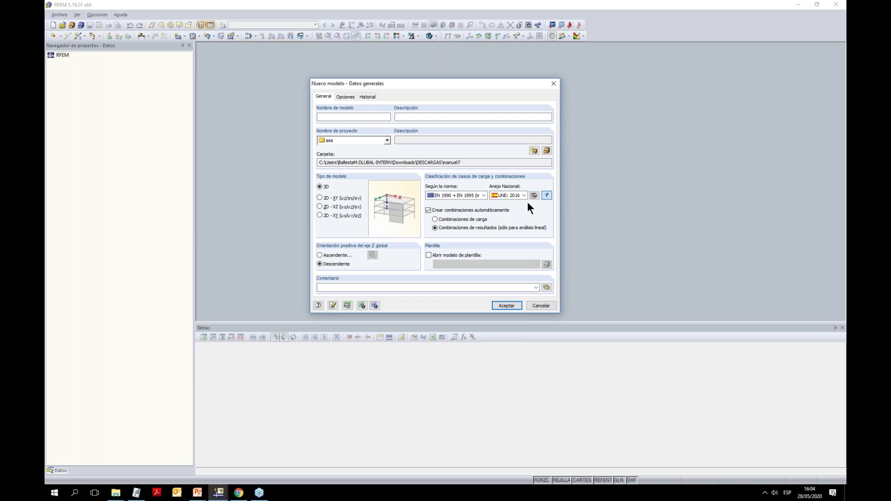
{"action": "left_click_drag", "start_coordinate": [496, 83], "coordinate": [425, 71]}
{"action": "left_click", "coordinate": [467, 184]}
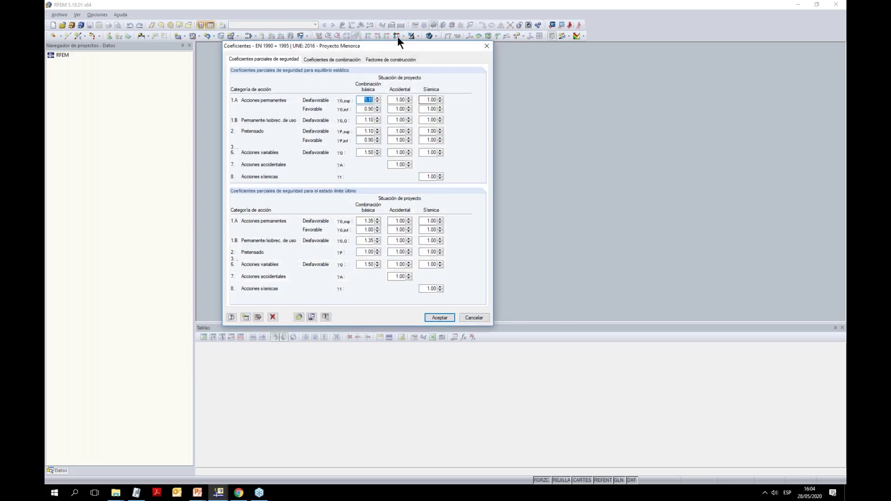
Review the construction factors, the timber deformation coefficient options and the partial safety factors of the EN 1990 + EN 1995 annex
{"action": "left_click_drag", "start_coordinate": [408, 45], "coordinate": [675, 55]}
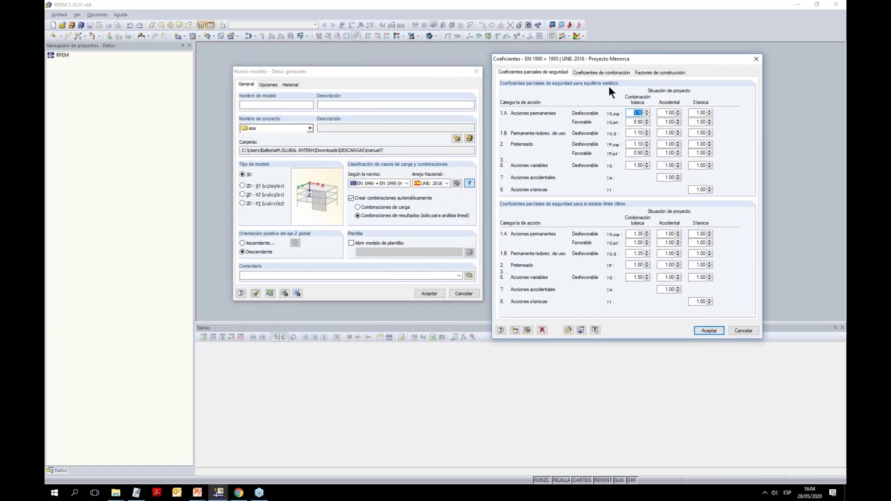
{"action": "left_click", "coordinate": [651, 73]}
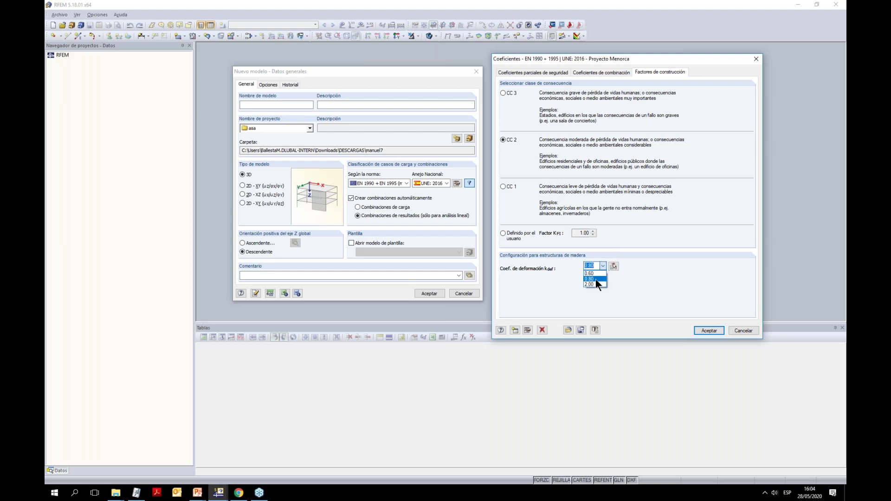
{"action": "left_click", "coordinate": [628, 276]}
{"action": "left_click", "coordinate": [544, 72]}
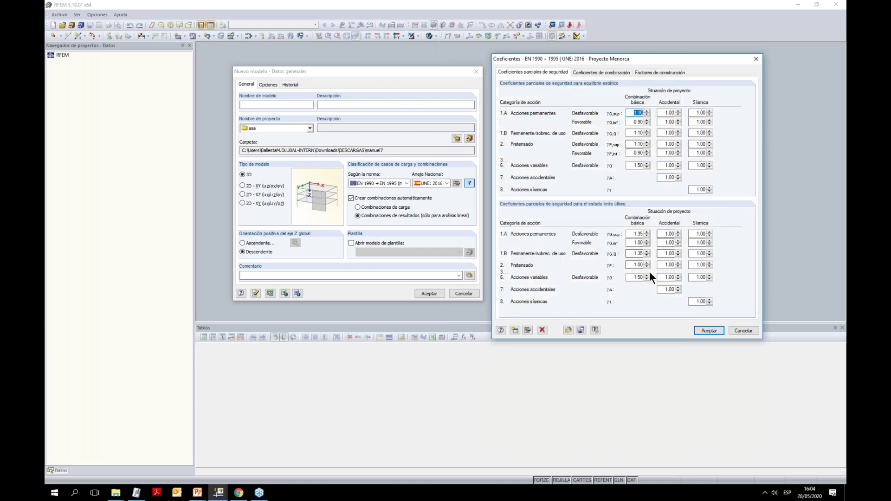
{"action": "left_click", "coordinate": [636, 243]}
{"action": "left_click", "coordinate": [628, 243]}
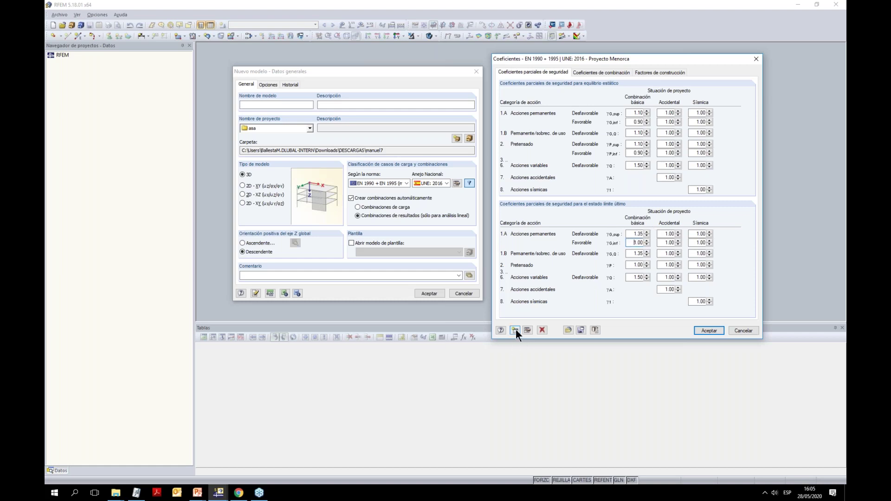
{"action": "double_click", "coordinate": [635, 243]}
{"action": "left_click", "coordinate": [709, 330]}
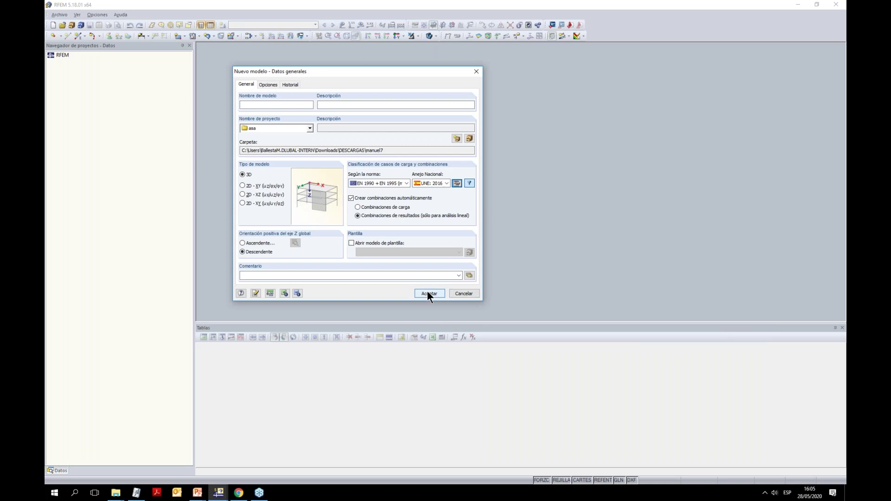
Name the new 3D model "Seminario CLT" and create it
{"action": "left_click", "coordinate": [267, 106]}
{"action": "type", "text": "Seminario CLT"}
{"action": "left_click", "coordinate": [433, 295]}
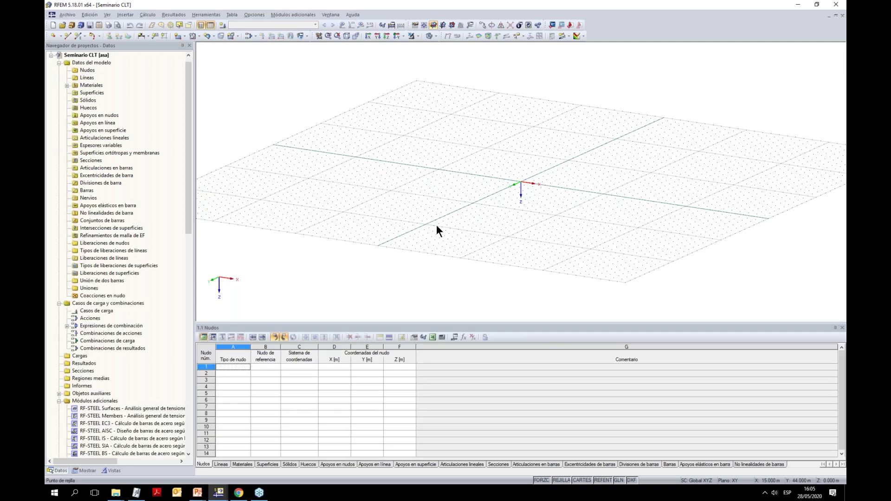
In the XY plan view, add auxiliary lines parallel to X at y = -8 m and parallel to Y at x = 7 m
{"action": "left_click", "coordinate": [384, 37]}
{"action": "middle_click_drag", "start_coordinate": [616, 137], "coordinate": [574, 170]}
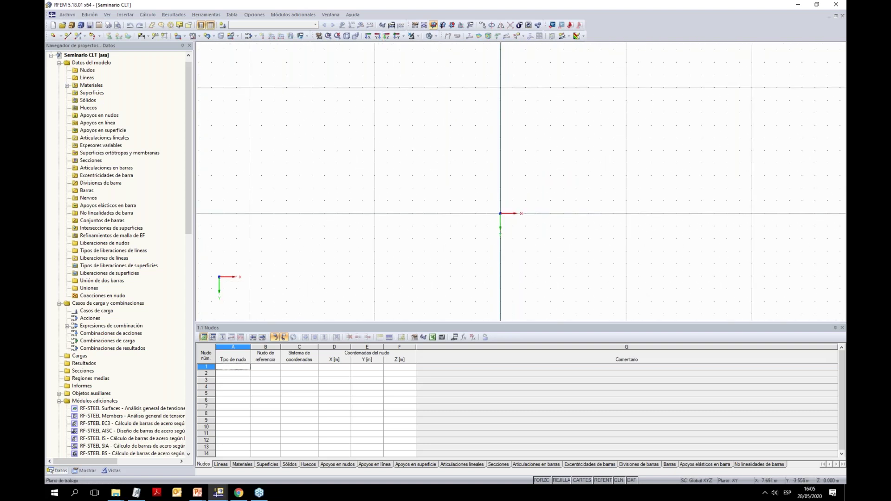
{"action": "middle_click_drag", "start_coordinate": [589, 173], "coordinate": [451, 192]}
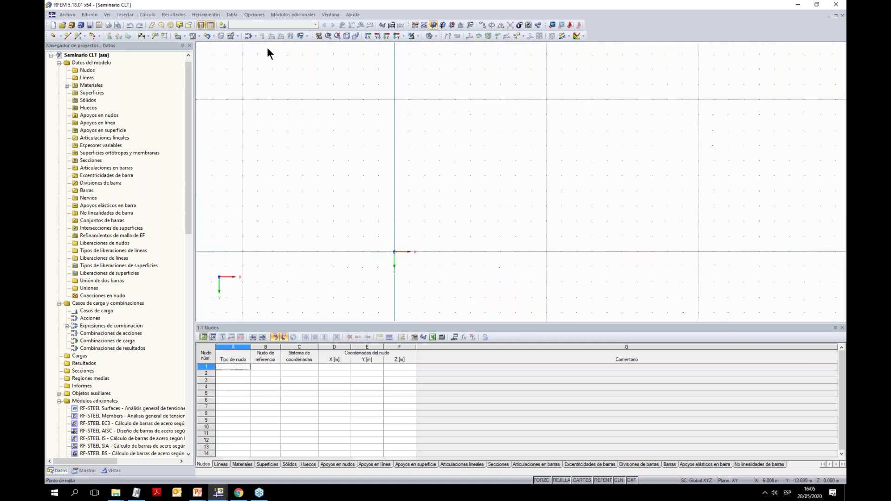
{"action": "left_click", "coordinate": [164, 36]}
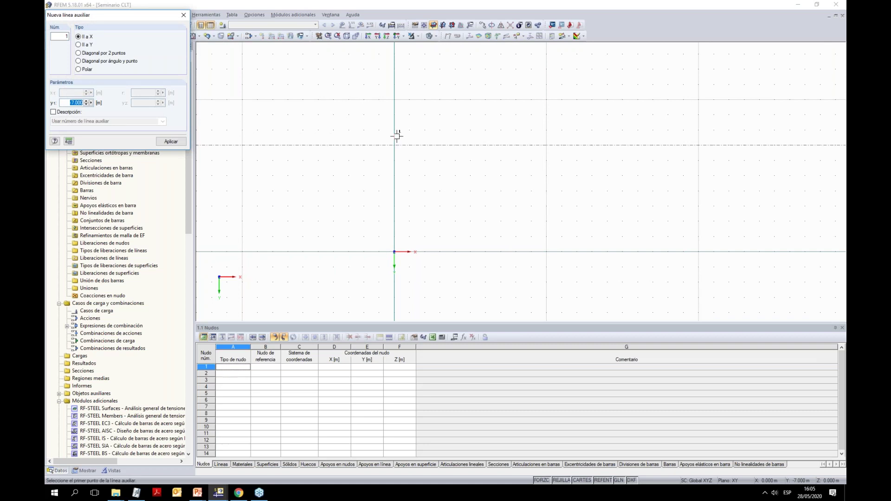
{"action": "left_click", "coordinate": [395, 130]}
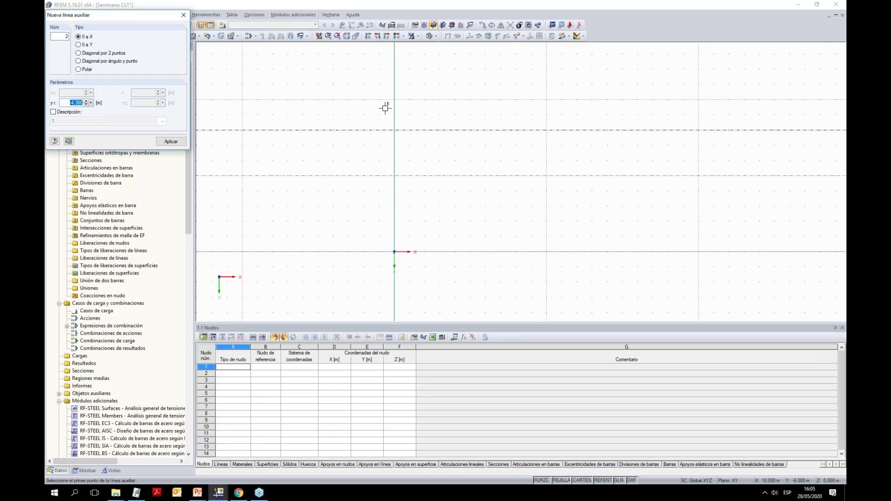
{"action": "left_click", "coordinate": [78, 45]}
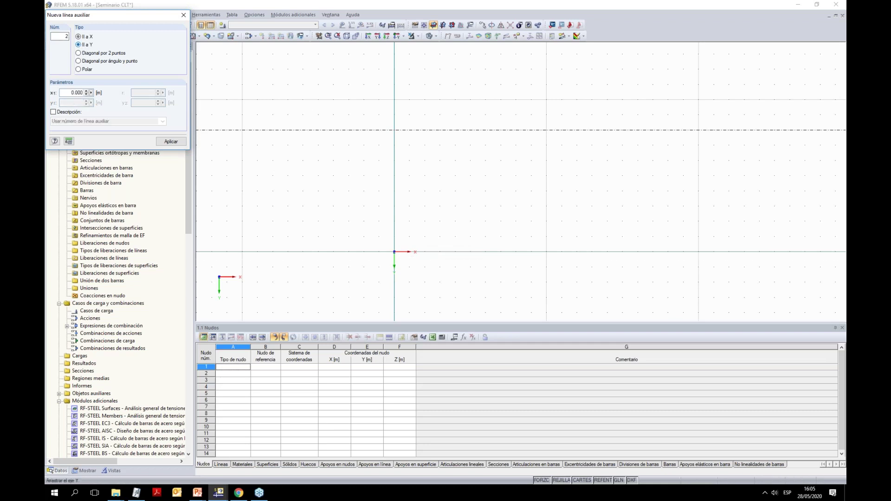
{"action": "left_click", "coordinate": [502, 174]}
{"action": "key", "text": "Escape"}
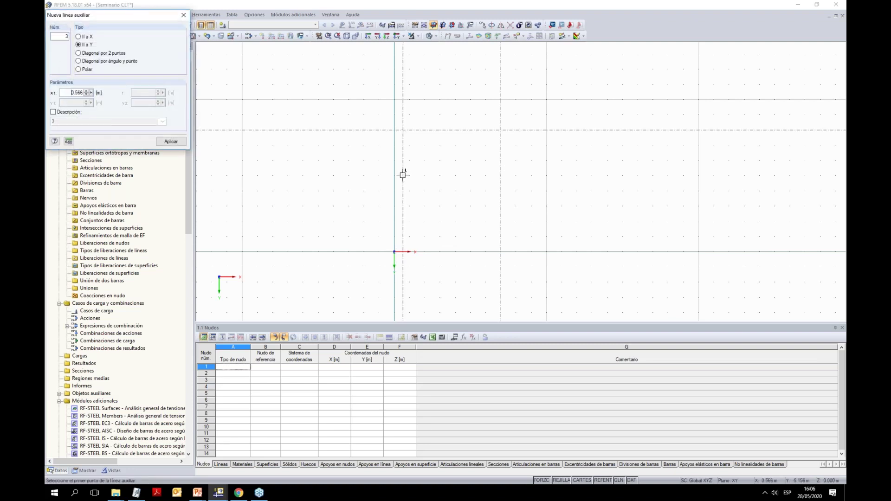
Add four auxiliary lines parallel to X at y = -6, -2, -3 and -5 m
{"action": "left_click", "coordinate": [78, 37]}
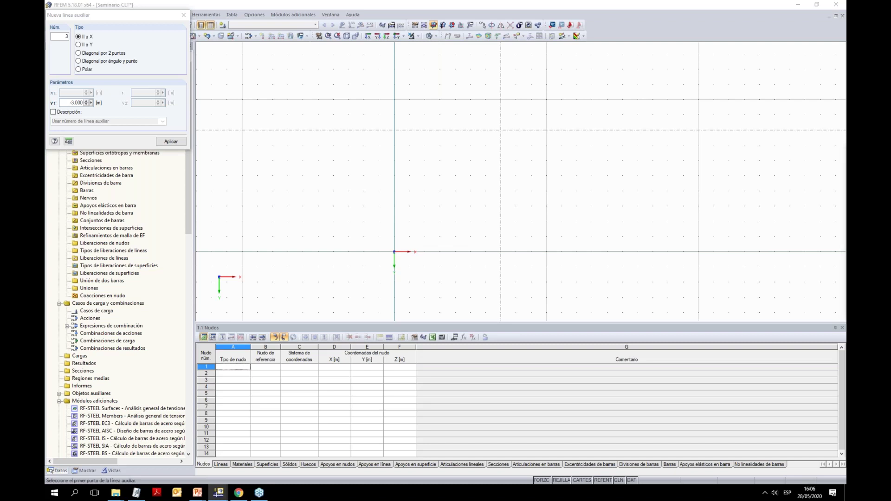
{"action": "left_click", "coordinate": [394, 159]}
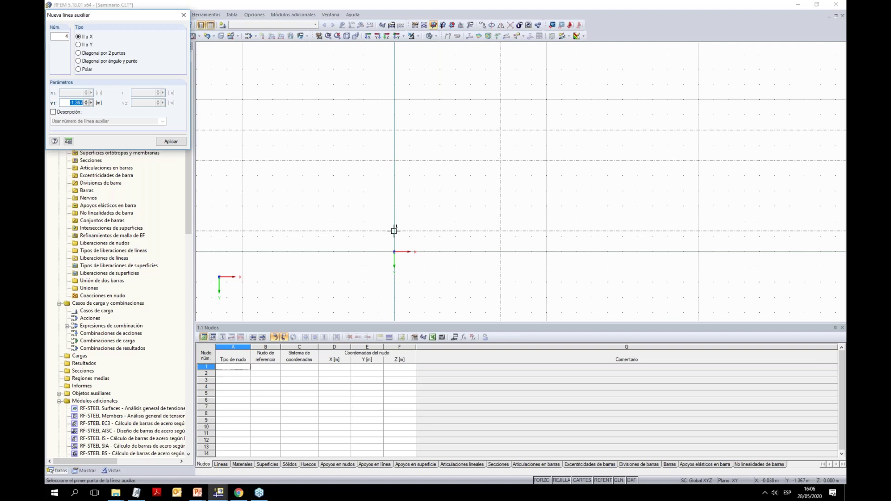
{"action": "left_click", "coordinate": [394, 221]}
{"action": "left_click", "coordinate": [394, 205]}
{"action": "left_click", "coordinate": [394, 176]}
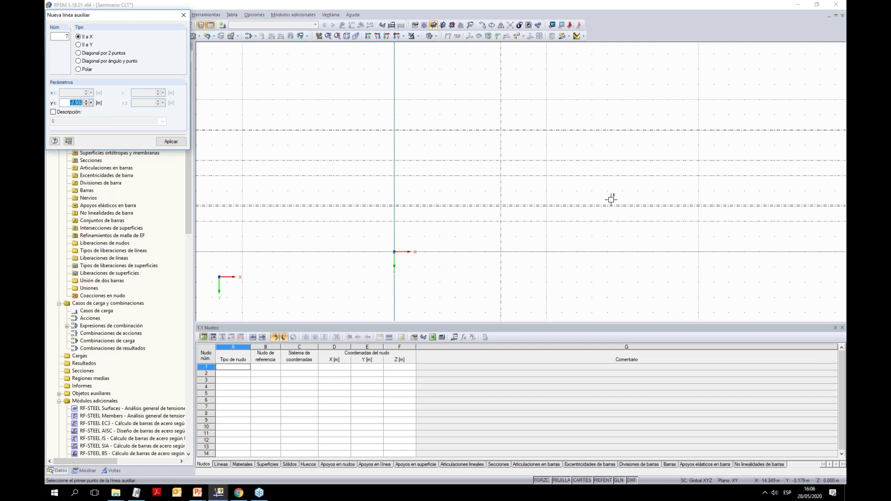
{"action": "key", "text": "Escape"}
Add auxiliary lines through the origin, parallel to X at y = 0 and parallel to Y at x = 0
{"action": "middle_click_drag", "start_coordinate": [513, 168], "coordinate": [537, 187]}
{"action": "scroll", "coordinate": [506, 136], "scroll_direction": "up", "scroll_amount": 1}
{"action": "middle_click_drag", "start_coordinate": [400, 201], "coordinate": [403, 179]}
{"action": "left_click", "coordinate": [561, 480]}
{"action": "left_click", "coordinate": [561, 480]}
{"action": "left_click", "coordinate": [166, 36]}
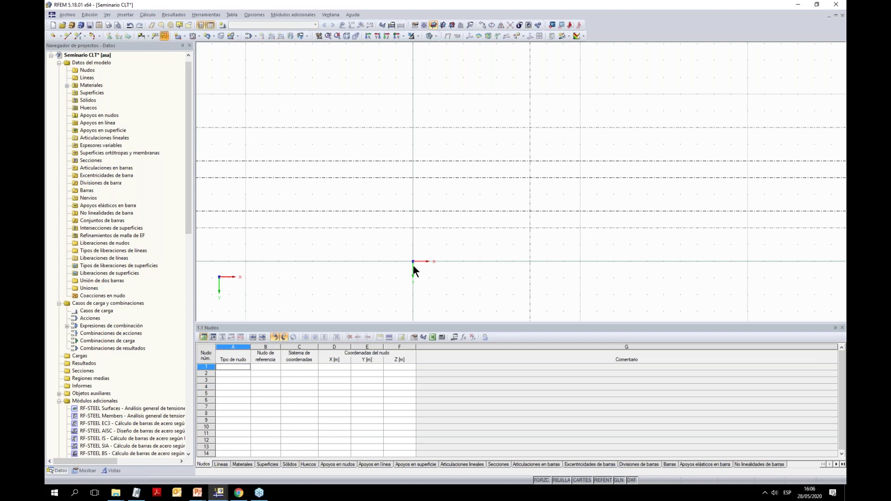
{"action": "left_click", "coordinate": [78, 45]}
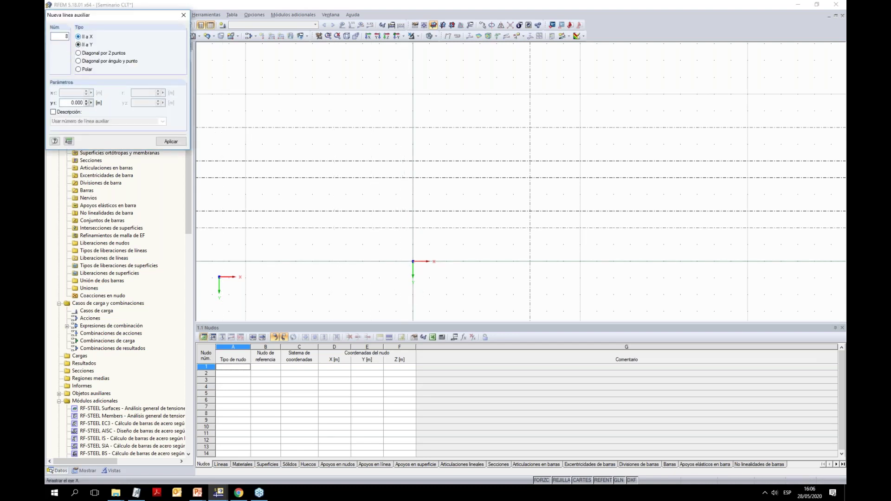
{"action": "left_click", "coordinate": [412, 261]}
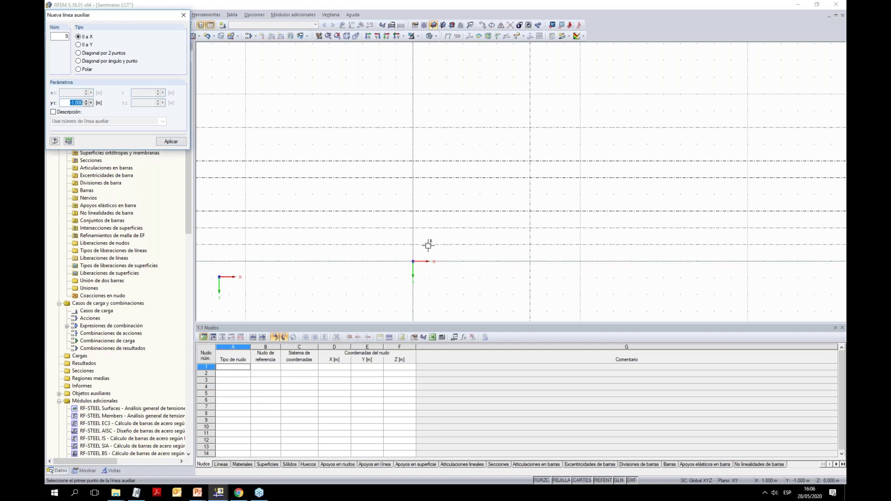
Add an auxiliary line parallel to Y at x = 3.5 m using a finer 0.5 m grid, and hide the grid
{"action": "right_click", "coordinate": [563, 481]}
{"action": "left_click", "coordinate": [591, 462]}
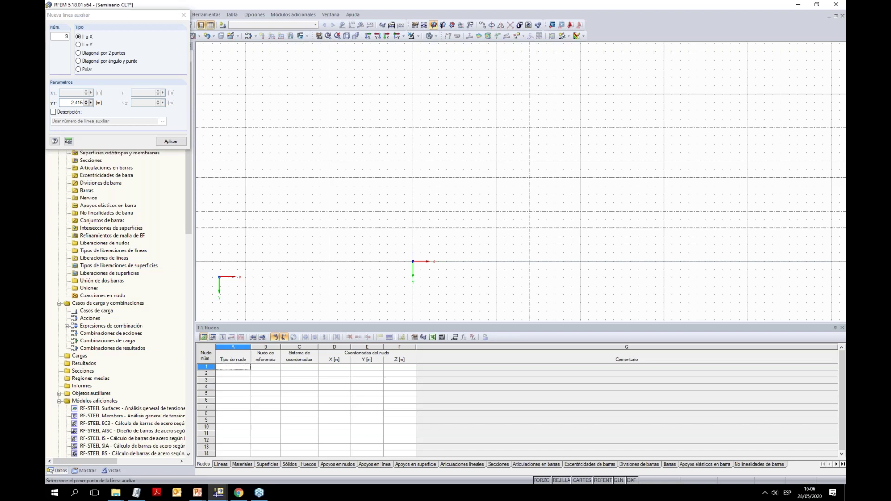
{"action": "left_click", "coordinate": [78, 45]}
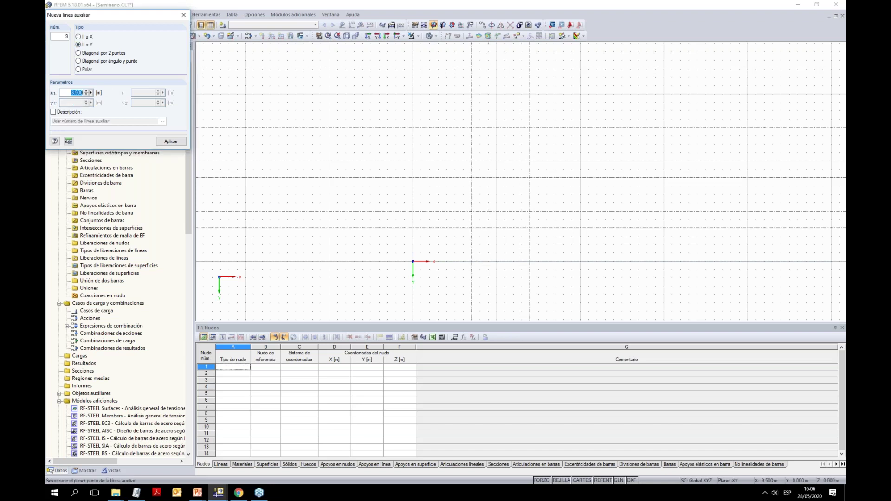
{"action": "left_click", "coordinate": [564, 196]}
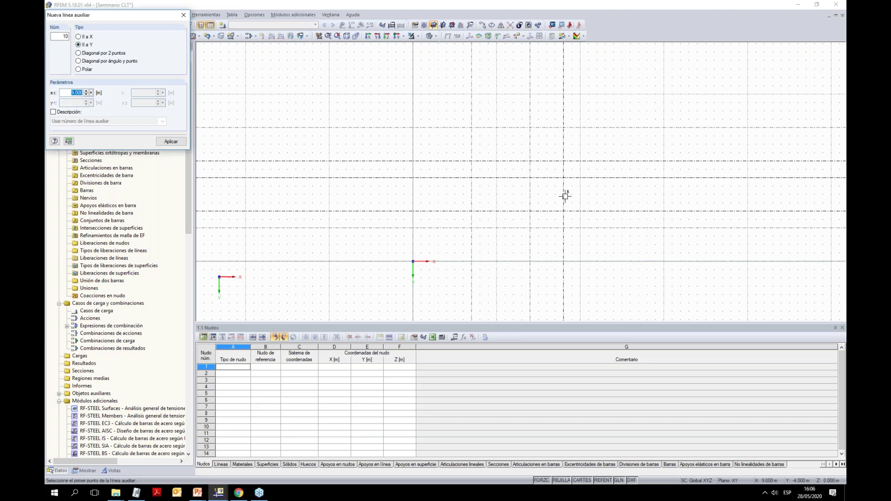
{"action": "scroll", "coordinate": [545, 194], "scroll_direction": "up", "scroll_amount": 2}
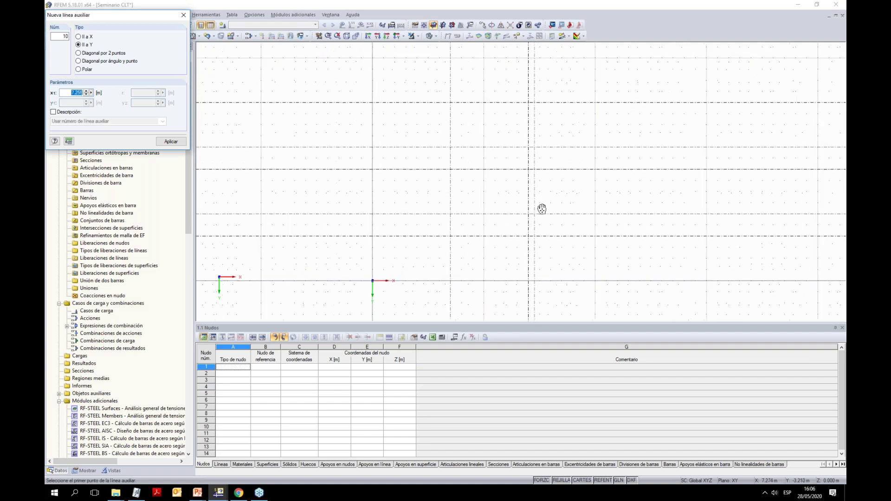
{"action": "key", "text": "Escape"}
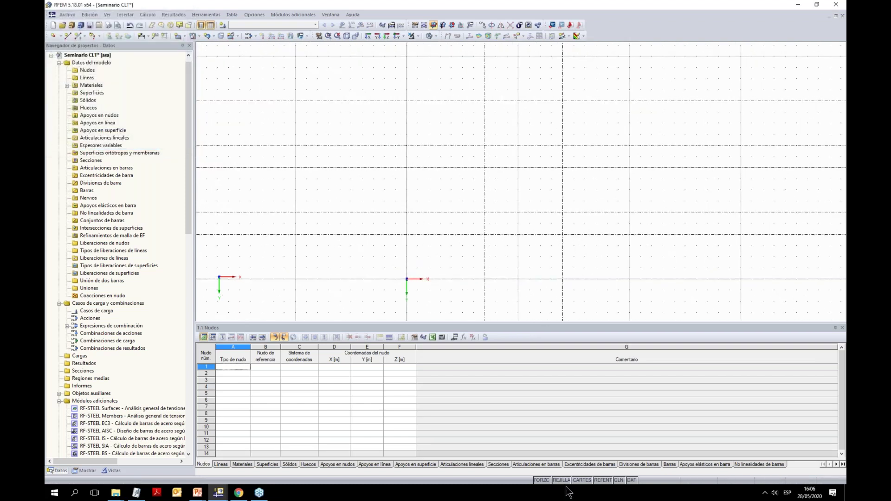
{"action": "left_click", "coordinate": [563, 481]}
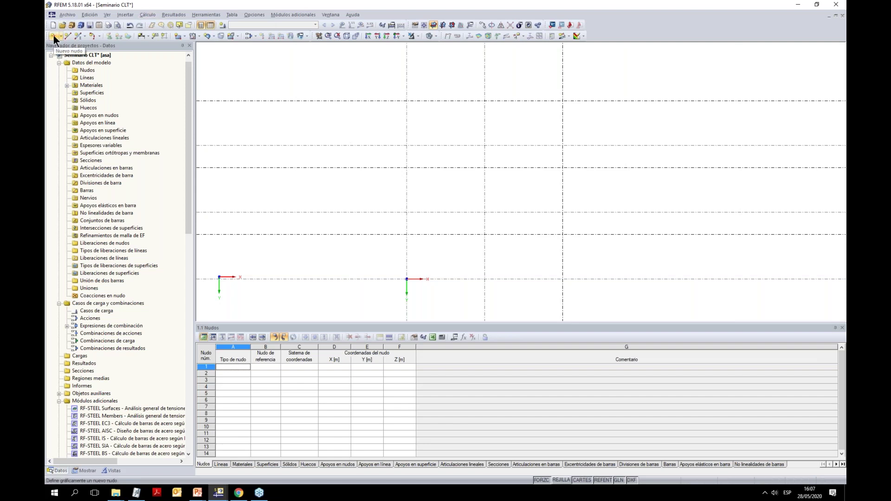
{"action": "left_click", "coordinate": [67, 36]}
{"action": "left_click", "coordinate": [406, 235]}
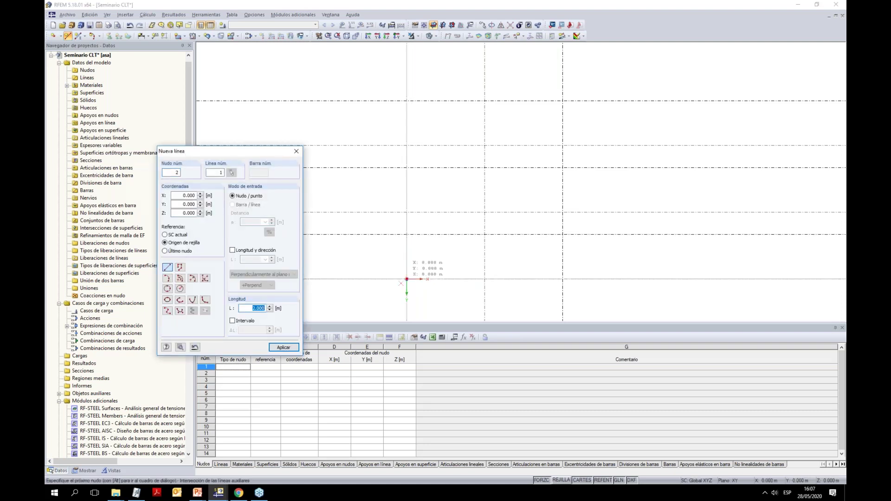
{"action": "left_click", "coordinate": [407, 279]}
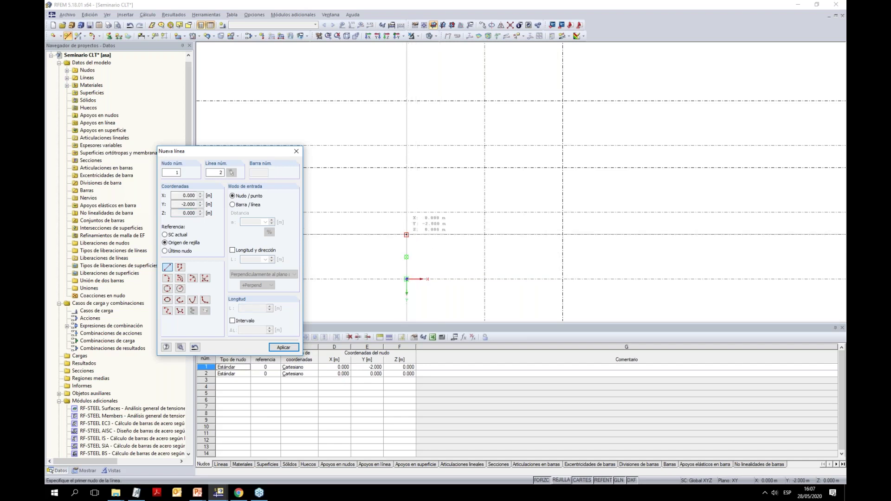
{"action": "key", "text": "Escape"}
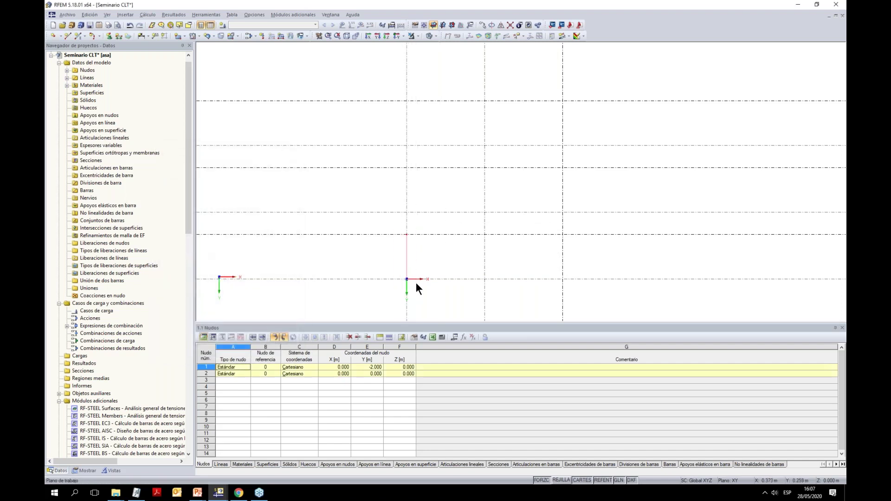
{"action": "key", "text": "ctrl+z"}
Draw two separate lines along x = 0, one between y = 0 and -3 m and one from y = -5 to -8 m
{"action": "left_click", "coordinate": [68, 36]}
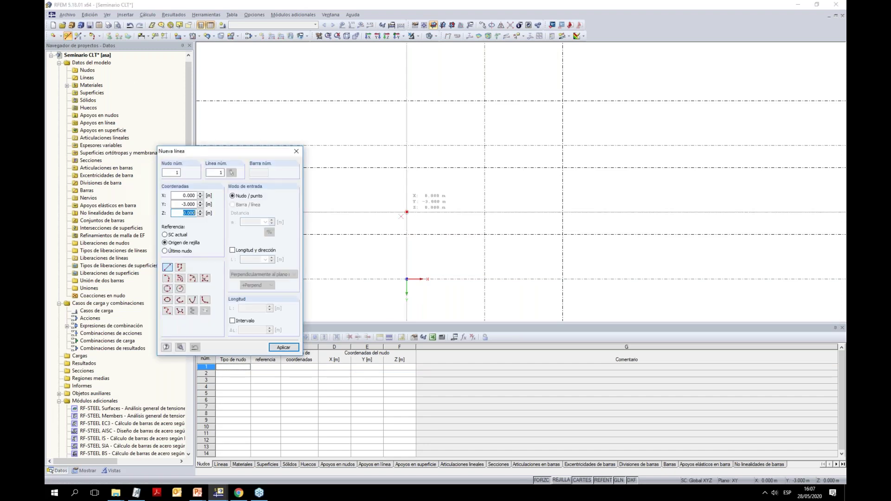
{"action": "left_click", "coordinate": [406, 279]}
{"action": "left_click", "coordinate": [407, 213]}
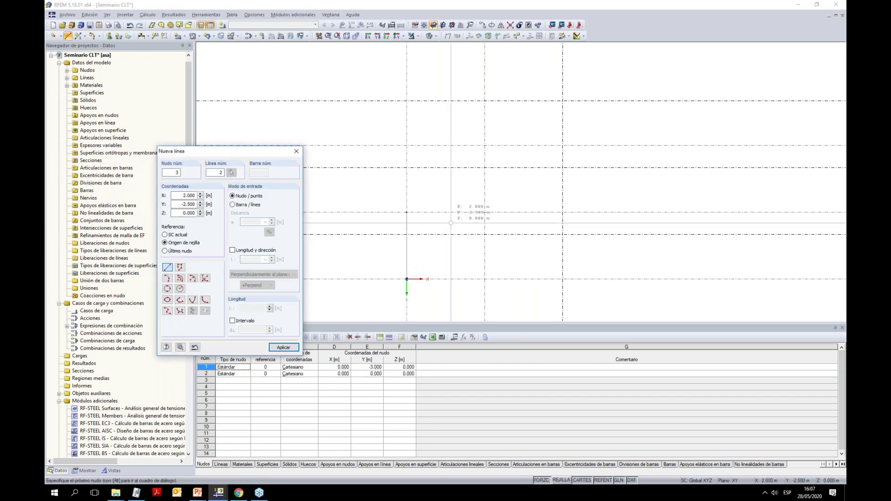
{"action": "left_click", "coordinate": [406, 167]}
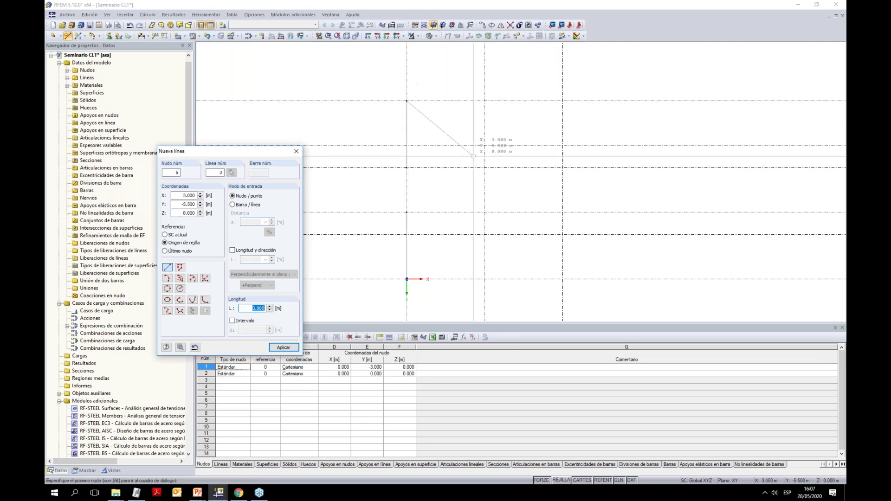
{"action": "left_click", "coordinate": [407, 100]}
{"action": "key", "text": "Escape"}
Add linear length dimensions to both lines on x = 0, offset about 1.3 m for the upper and 1.6 m for the lower
{"action": "left_click", "coordinate": [140, 35]}
{"action": "left_click", "coordinate": [406, 100]}
{"action": "left_click", "coordinate": [407, 167]}
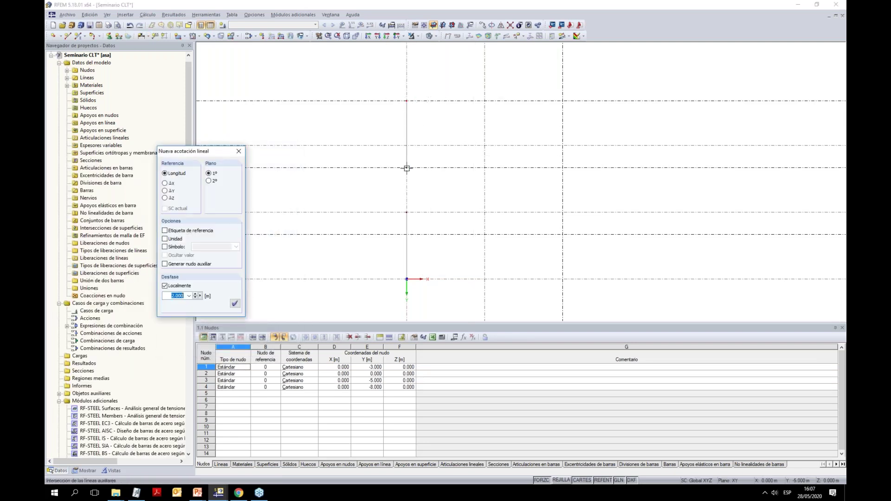
{"action": "left_click", "coordinate": [376, 195]}
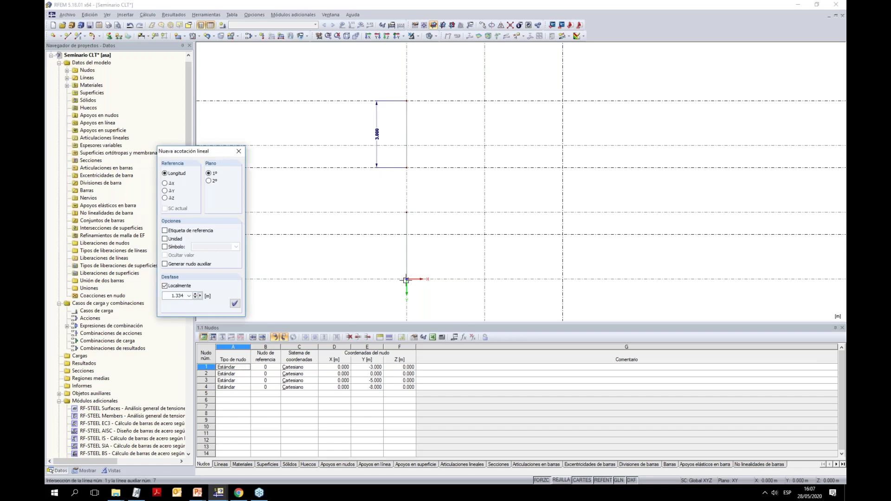
{"action": "left_click", "coordinate": [371, 219]}
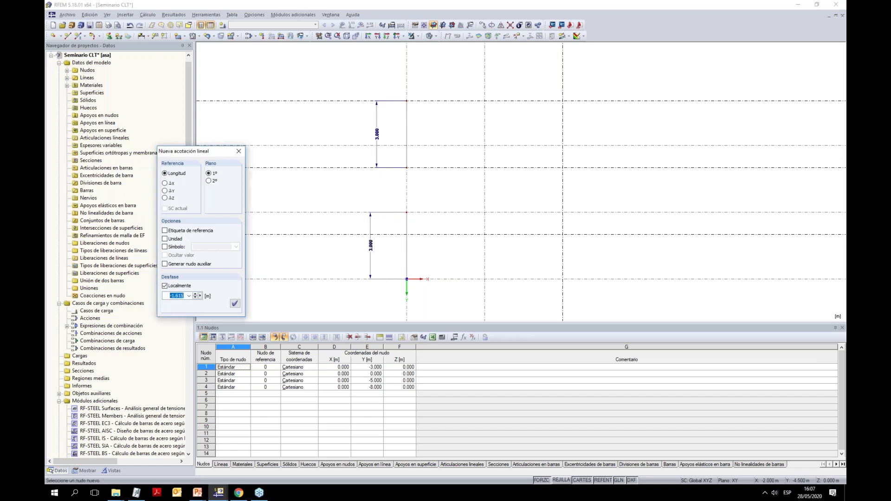
Draw a polyline along y = 0 from the origin through x = 3.5 m to x = 7 m
{"action": "key", "text": "Escape"}
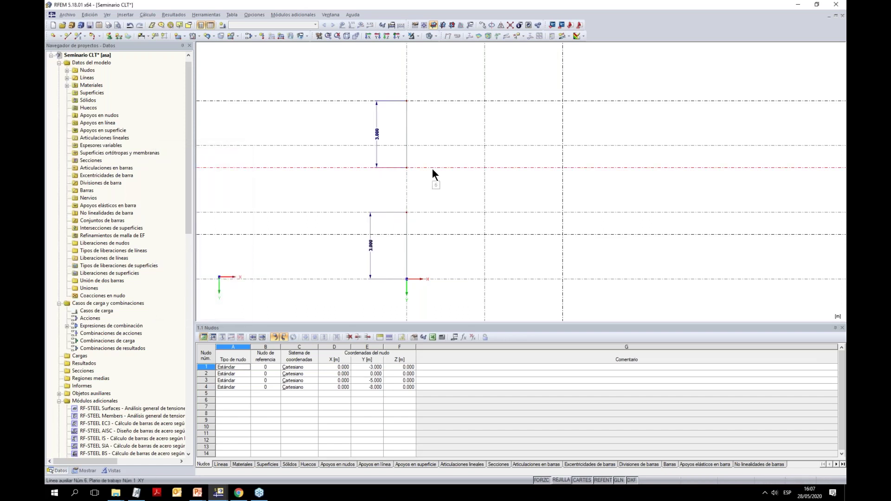
{"action": "middle_click_drag", "start_coordinate": [442, 188], "coordinate": [435, 189]}
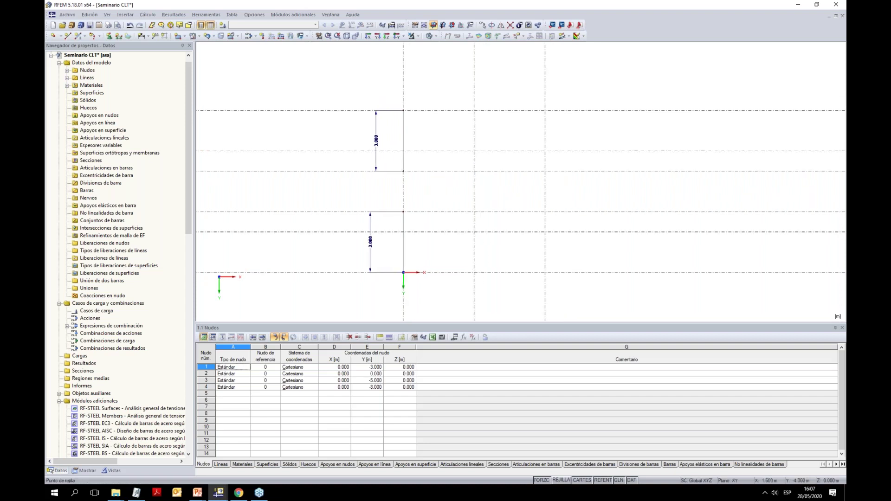
{"action": "middle_click_drag", "start_coordinate": [435, 190], "coordinate": [428, 191]}
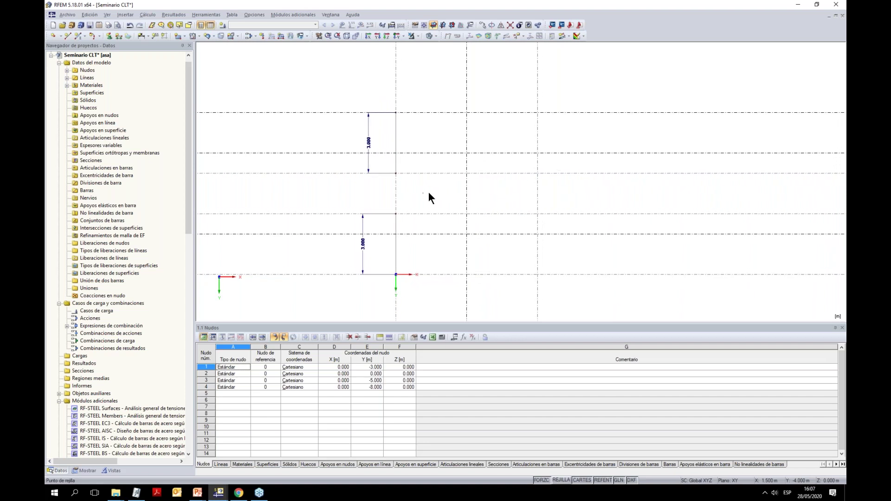
{"action": "left_click", "coordinate": [99, 35]}
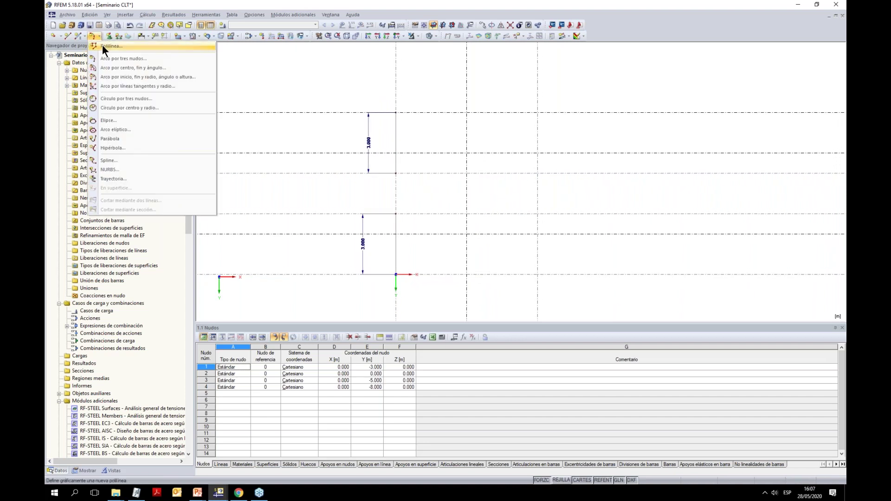
{"action": "left_click", "coordinate": [103, 45]}
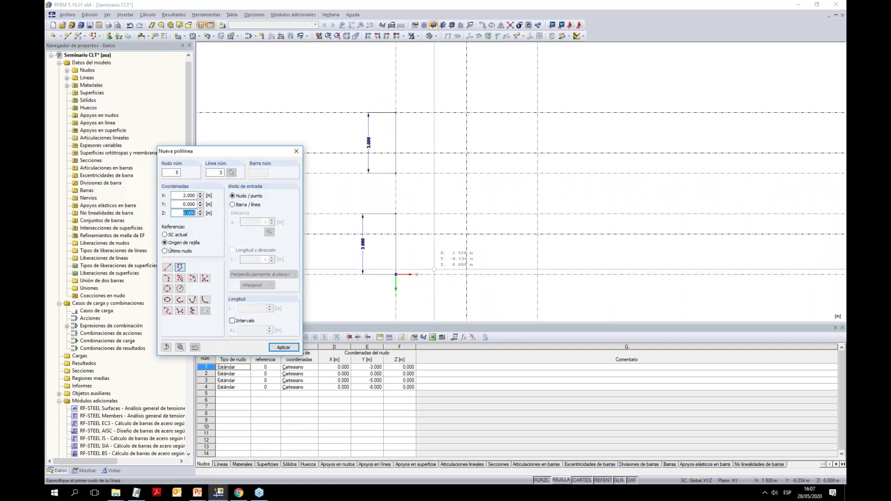
{"action": "left_click", "coordinate": [395, 274]}
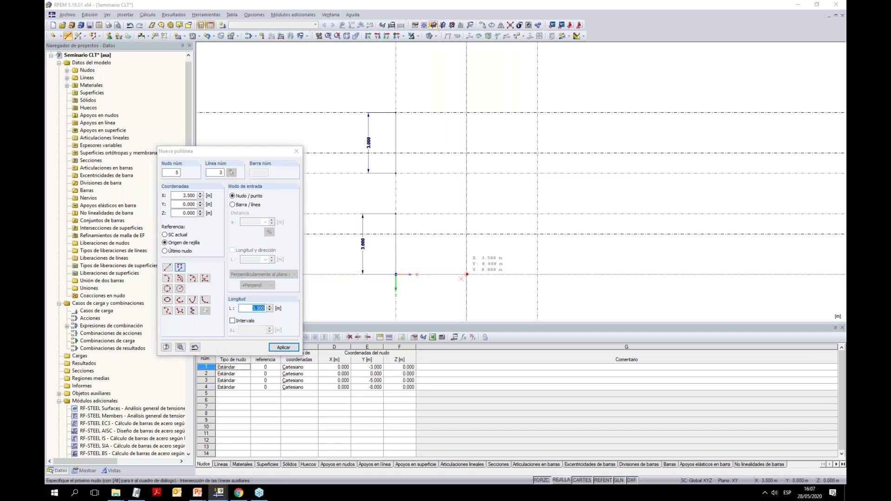
{"action": "left_click", "coordinate": [533, 275]}
{"action": "key", "text": "Escape"}
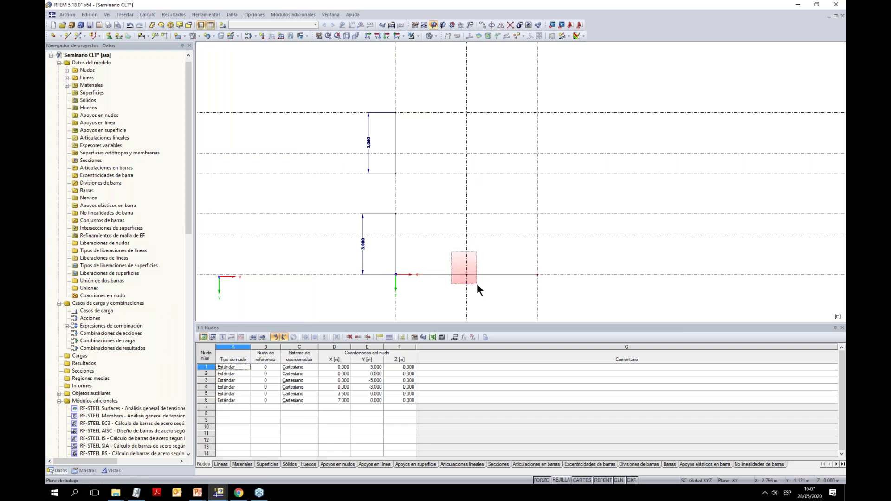
Draw a polyline along y = -8 m from x = 0 through x = 3.5 m to x = 7 m
{"action": "left_click", "coordinate": [92, 35]}
{"action": "left_click", "coordinate": [396, 112]}
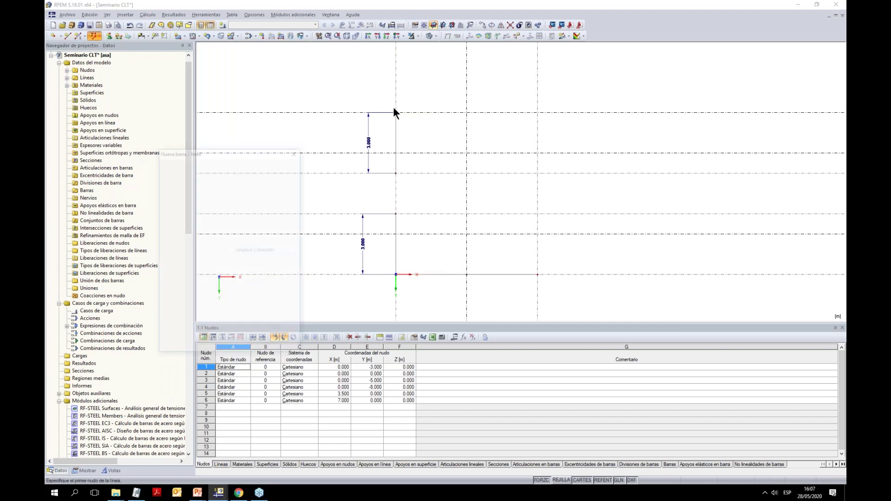
{"action": "left_click", "coordinate": [467, 112]}
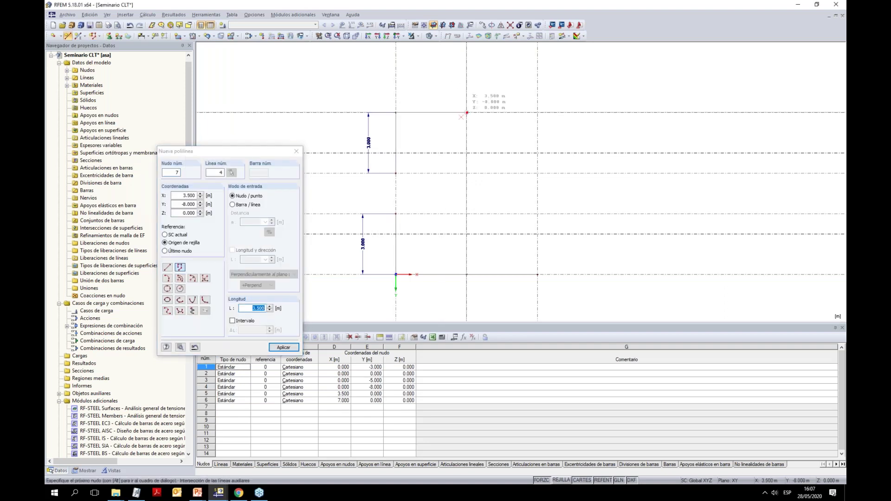
{"action": "left_click", "coordinate": [537, 112]}
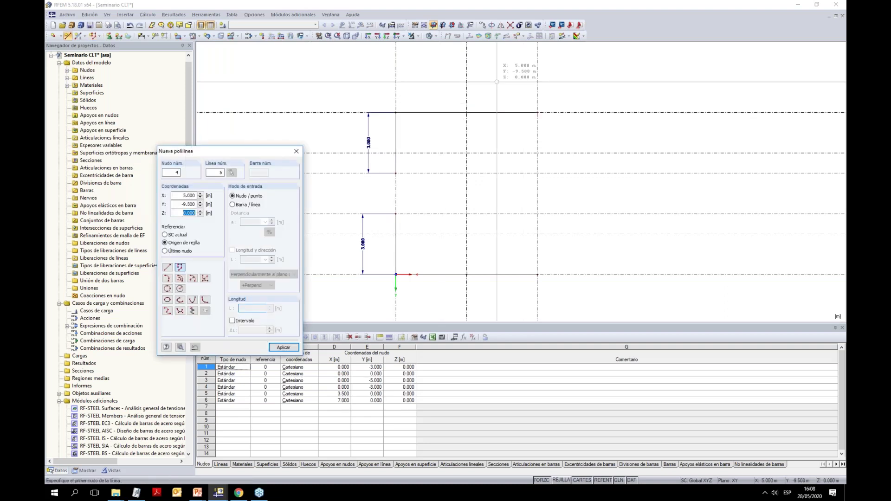
{"action": "key", "text": "Escape"}
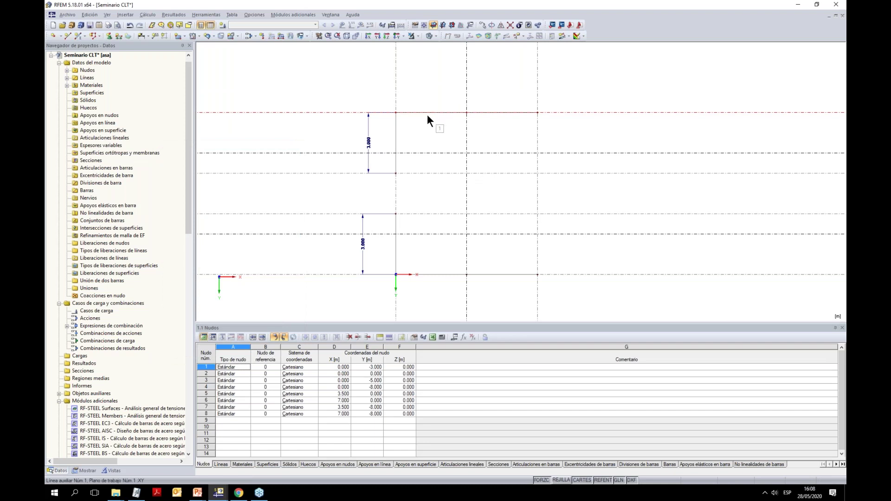
Draw two separate lines along x = 7 m, one from y = 0 to -2 m and one between y = -6 and -8 m
{"action": "scroll", "coordinate": [513, 132], "scroll_direction": "up", "scroll_amount": 1}
{"action": "middle_click_drag", "start_coordinate": [512, 130], "coordinate": [517, 125]}
{"action": "middle_click_drag", "start_coordinate": [516, 164], "coordinate": [515, 148]}
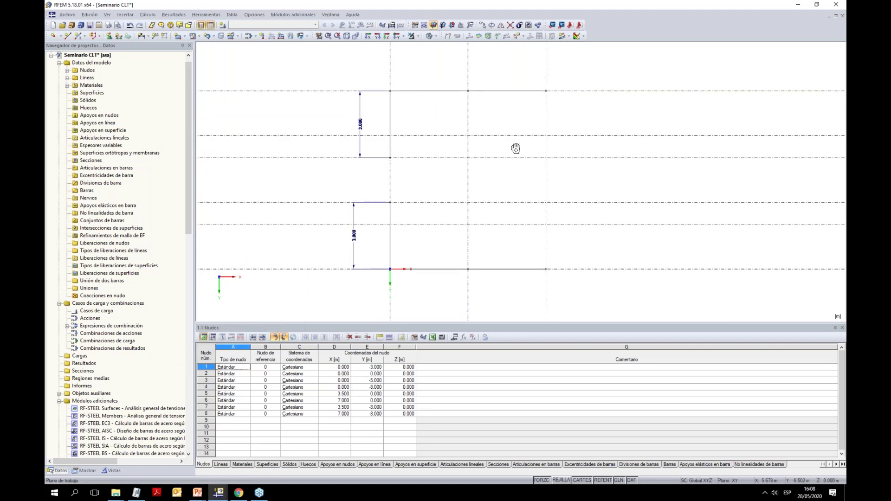
{"action": "scroll", "coordinate": [491, 282], "scroll_direction": "down", "scroll_amount": 1}
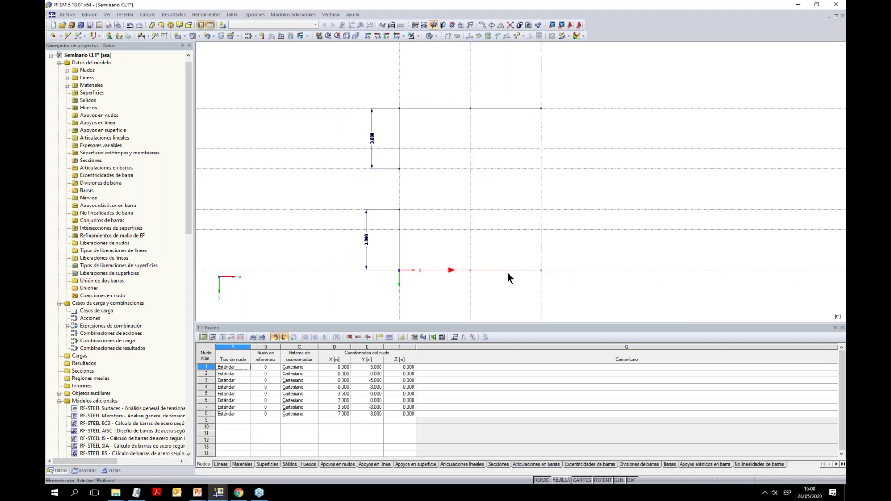
{"action": "left_click", "coordinate": [93, 36]}
{"action": "left_click", "coordinate": [541, 270]}
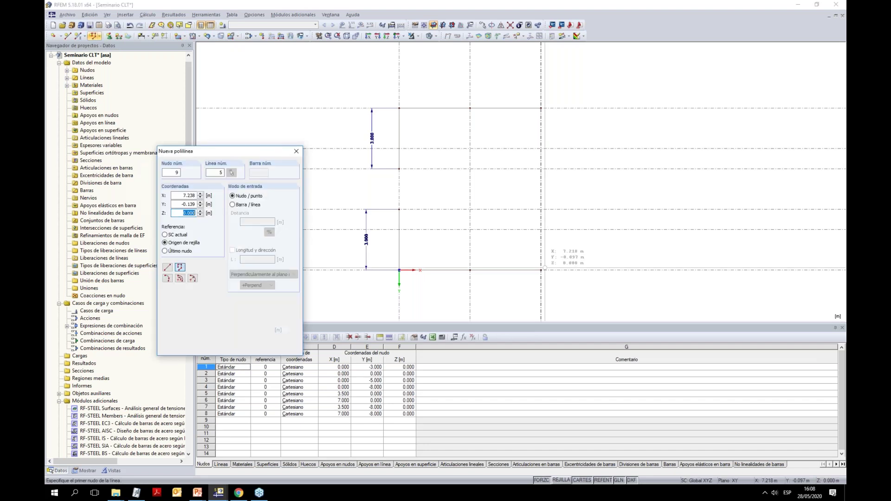
{"action": "left_click", "coordinate": [541, 229]}
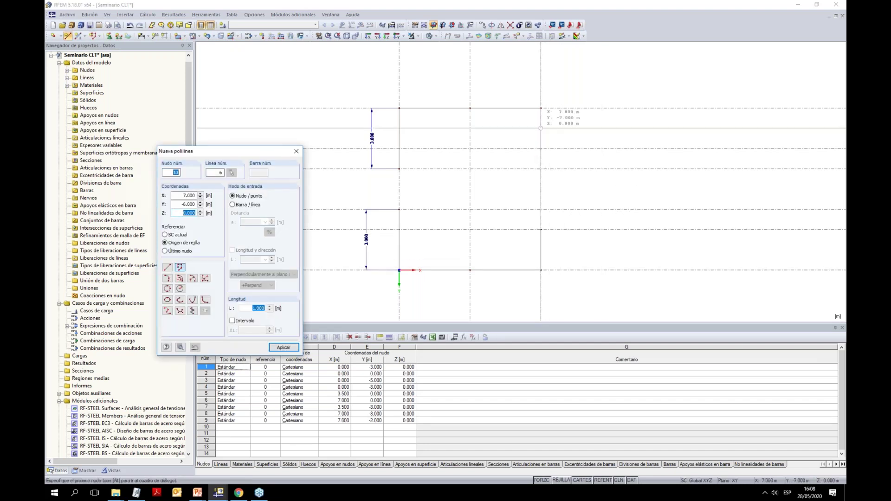
{"action": "left_click", "coordinate": [541, 109]}
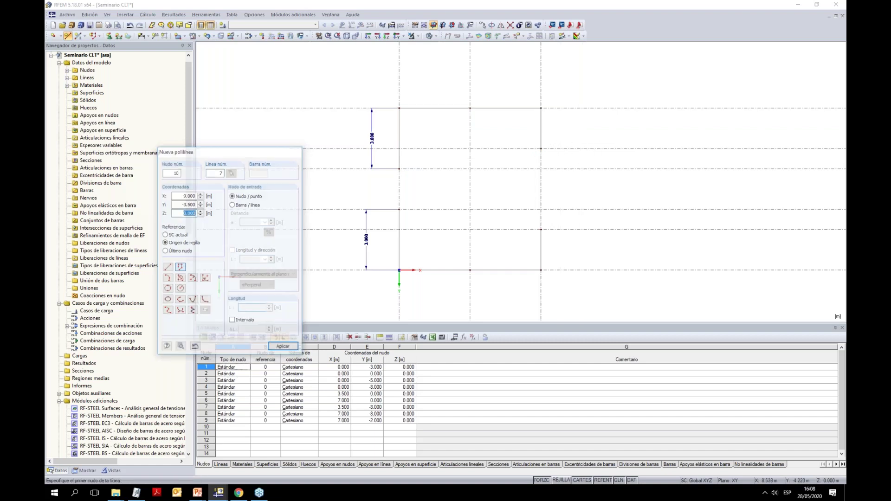
{"action": "key", "text": "Escape"}
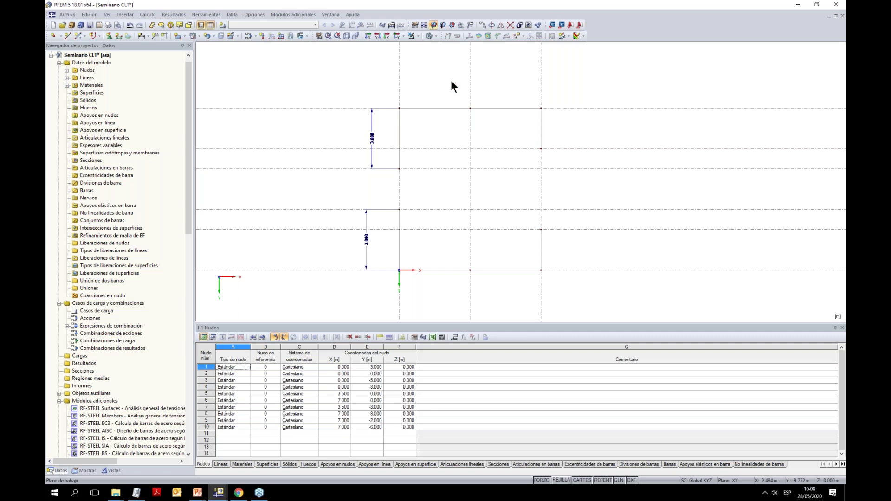
Show the grid and add auxiliary lines parallel to X at y = -1 m and y = -7 m
{"action": "left_click", "coordinate": [567, 481]}
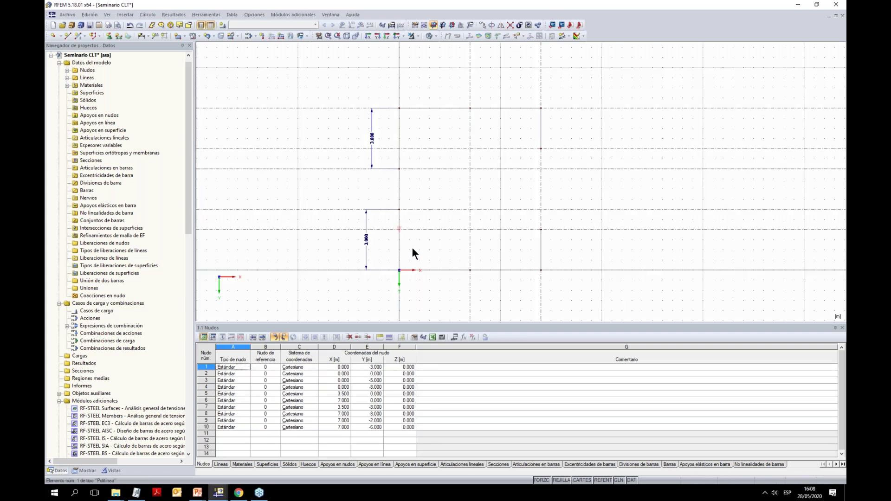
{"action": "left_click", "coordinate": [164, 36]}
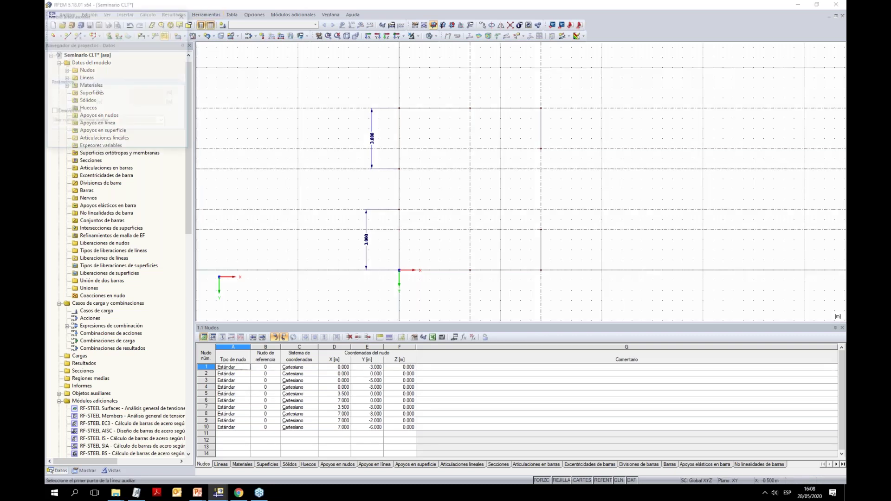
{"action": "left_click", "coordinate": [78, 37]}
{"action": "left_click", "coordinate": [392, 255]}
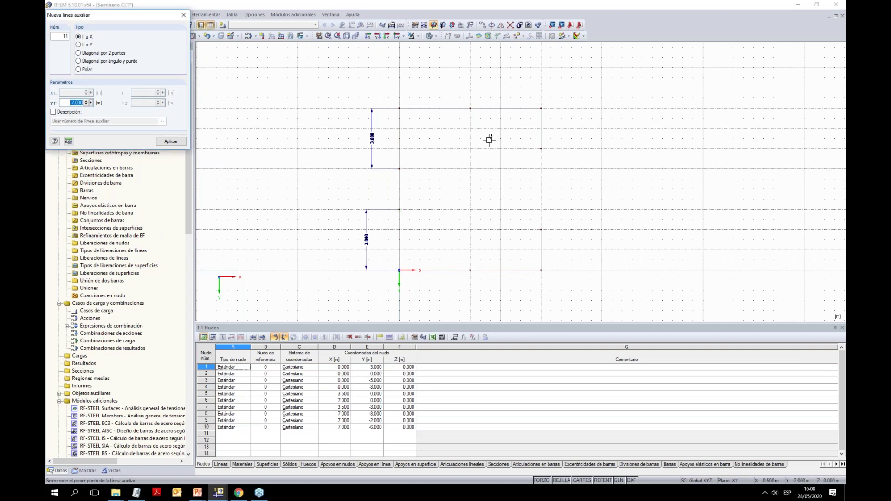
{"action": "left_click", "coordinate": [525, 125]}
{"action": "key", "text": "Escape"}
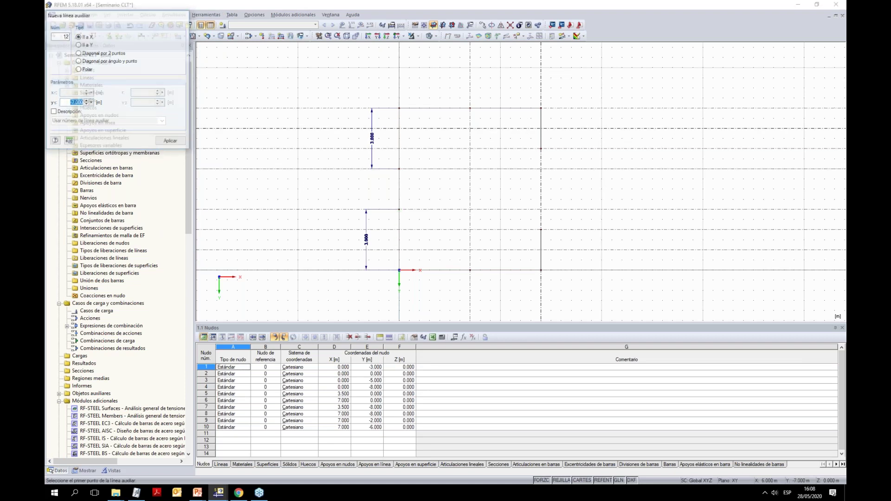
Draw lines along x = 3.5 m from y = -8 to -7, from -6 via -5 and -3 to -2, and from -1 to 0 m, and hide the grid
{"action": "left_click", "coordinate": [69, 38]}
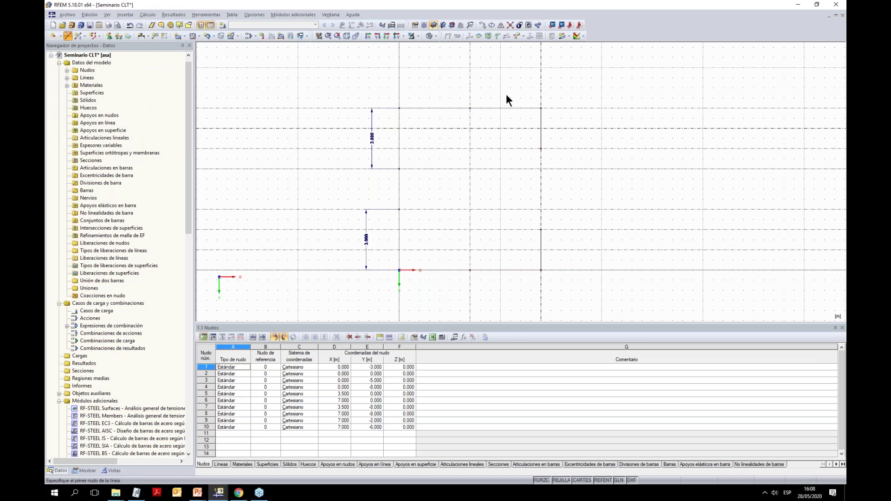
{"action": "left_click", "coordinate": [470, 108]}
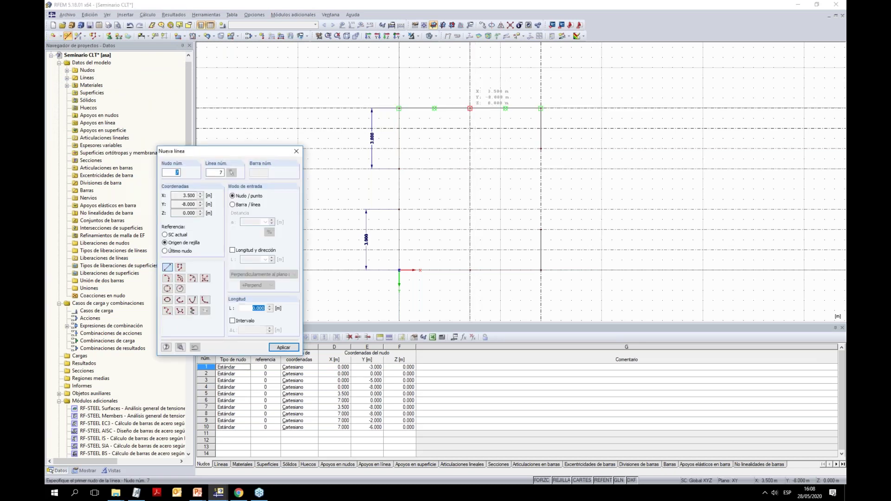
{"action": "left_click", "coordinate": [470, 128]}
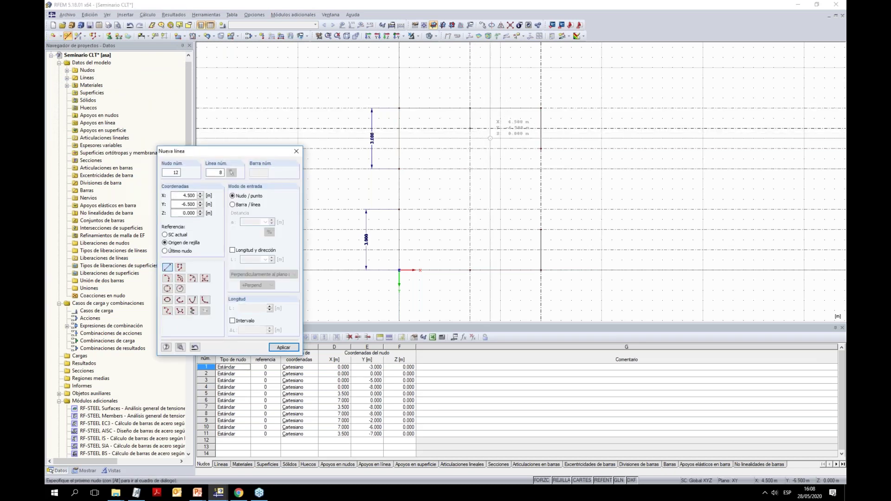
{"action": "left_click", "coordinate": [470, 149]}
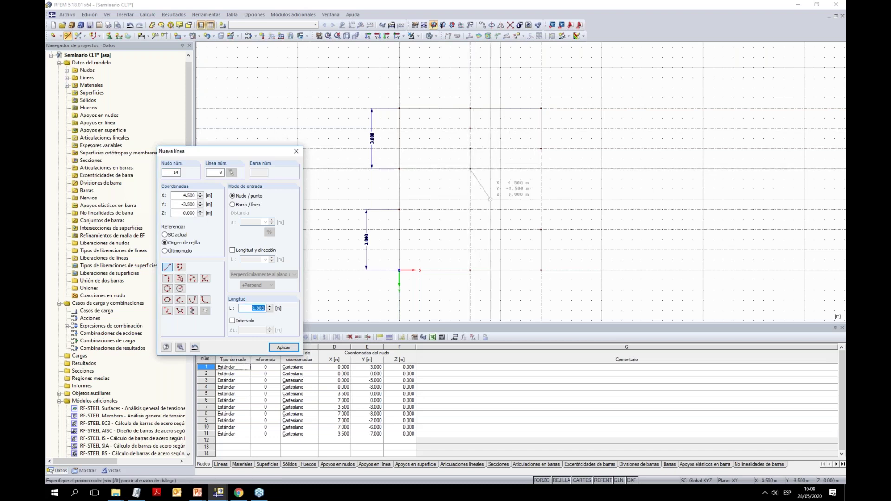
{"action": "left_click", "coordinate": [470, 209]}
{"action": "left_click", "coordinate": [470, 229]}
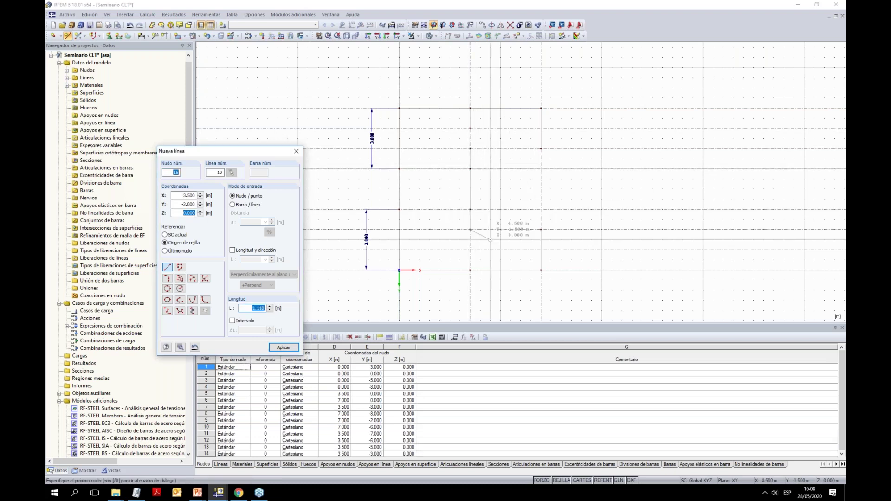
{"action": "left_click", "coordinate": [470, 269]}
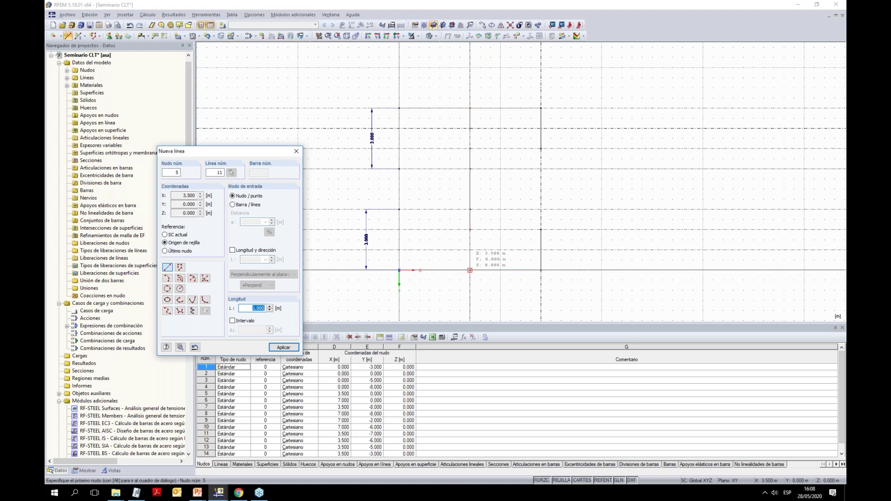
{"action": "key", "text": "Escape"}
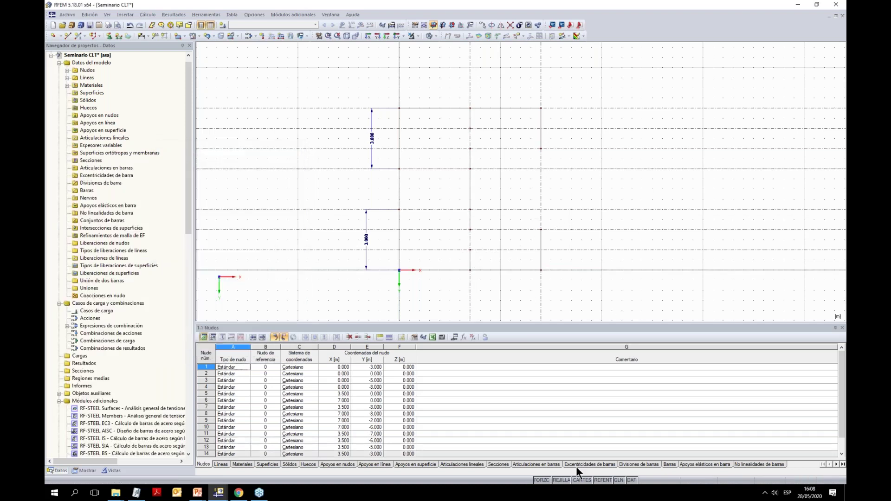
{"action": "left_click", "coordinate": [562, 481]}
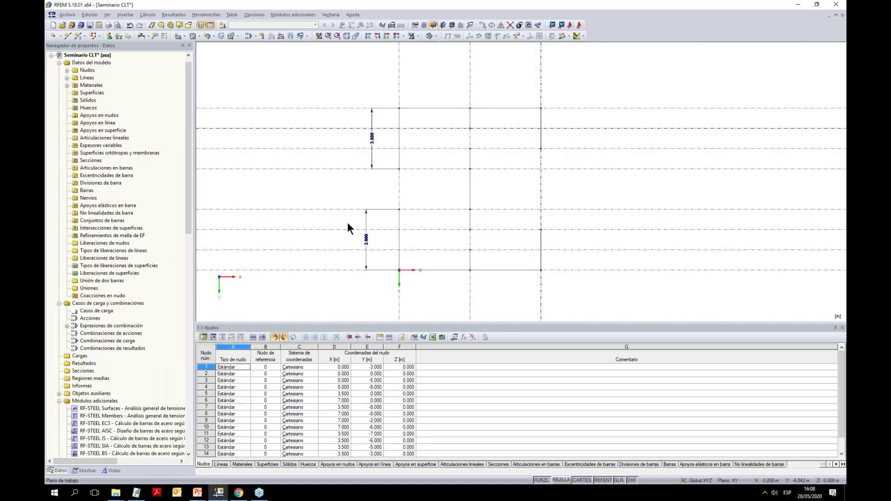
Hide the auxiliary lines from the display and delete both linear dimensions beside the x = 0 lines
{"action": "middle_click_drag", "start_coordinate": [459, 281], "coordinate": [462, 270]}
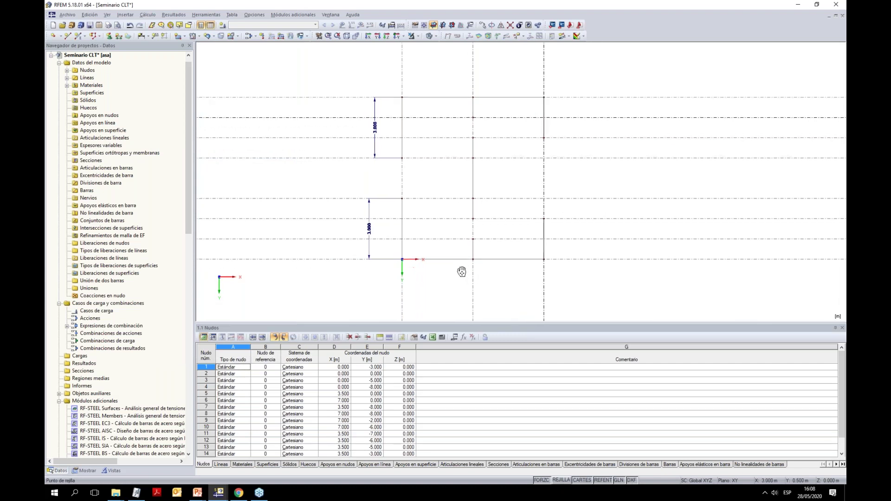
{"action": "left_click", "coordinate": [84, 471]}
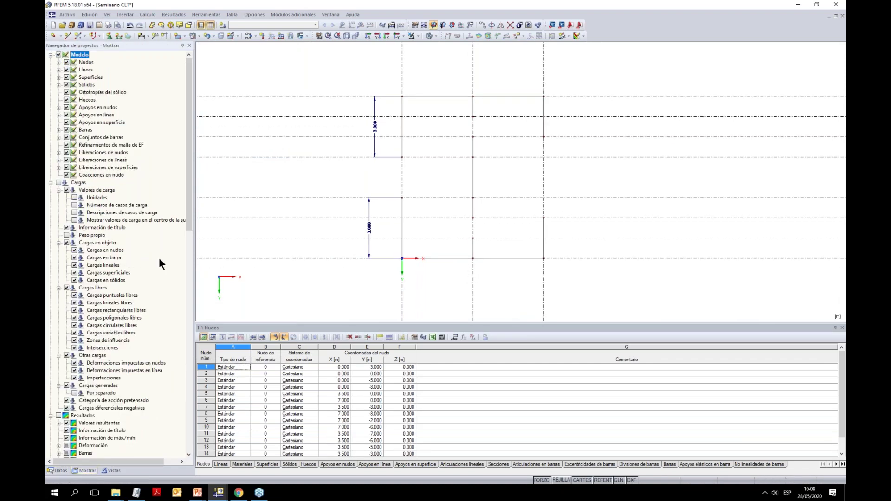
{"action": "left_click_drag", "start_coordinate": [190, 212], "coordinate": [195, 382]}
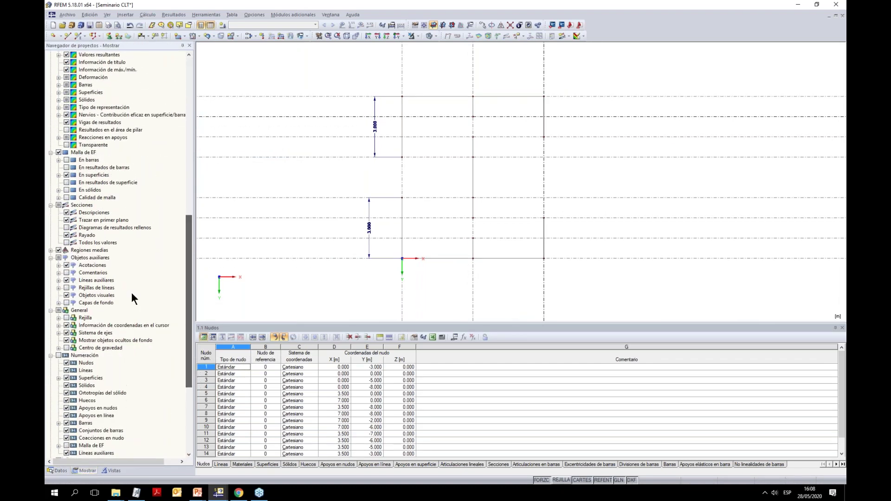
{"action": "left_click", "coordinate": [66, 280]}
{"action": "left_click_drag", "start_coordinate": [379, 282], "coordinate": [340, 77]}
{"action": "key", "text": "Delete"}
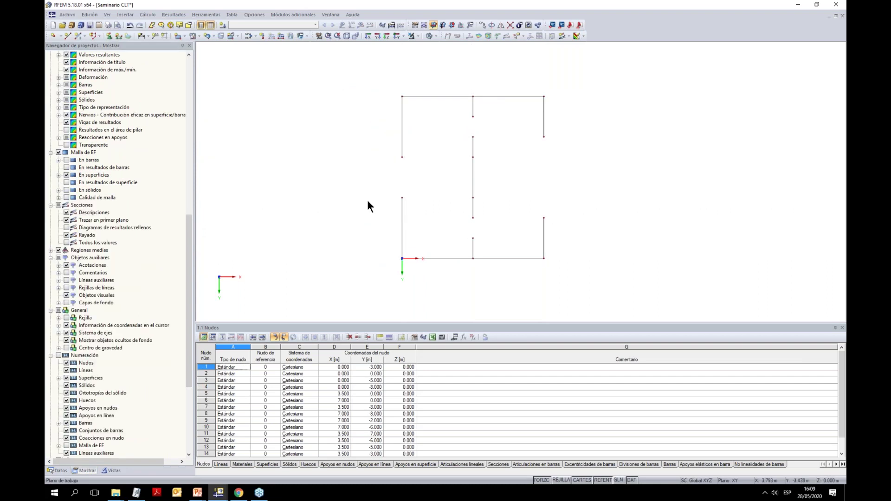
Copy all floor-plan wall lines four times with dz = -3 m, creating new surfaces between the selected lines and their copies
{"action": "scroll", "coordinate": [520, 162], "scroll_direction": "up", "scroll_amount": 1}
{"action": "middle_click_drag", "start_coordinate": [511, 164], "coordinate": [514, 164]}
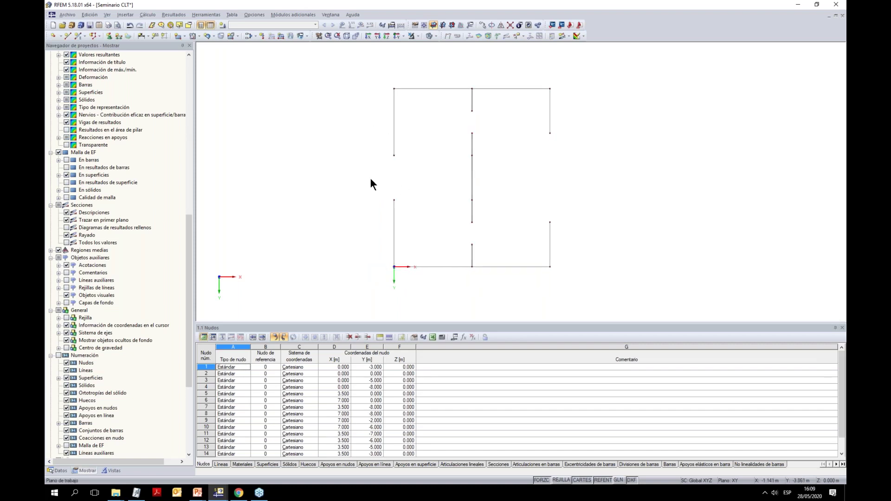
{"action": "mouse_move", "coordinate": [377, 123]}
{"action": "left_mouse_down"}
{"action": "mouse_move", "coordinate": [572, 156]}
{"action": "mouse_move", "coordinate": [369, 143]}
{"action": "left_mouse_up"}
{"action": "mouse_move", "coordinate": [358, 194]}
{"action": "left_mouse_down"}
{"action": "mouse_move", "coordinate": [580, 227]}
{"action": "mouse_move", "coordinate": [362, 203]}
{"action": "left_mouse_up"}
{"action": "left_click_drag", "start_coordinate": [420, 131], "coordinate": [580, 284]}
{"action": "right_click", "coordinate": [510, 268]}
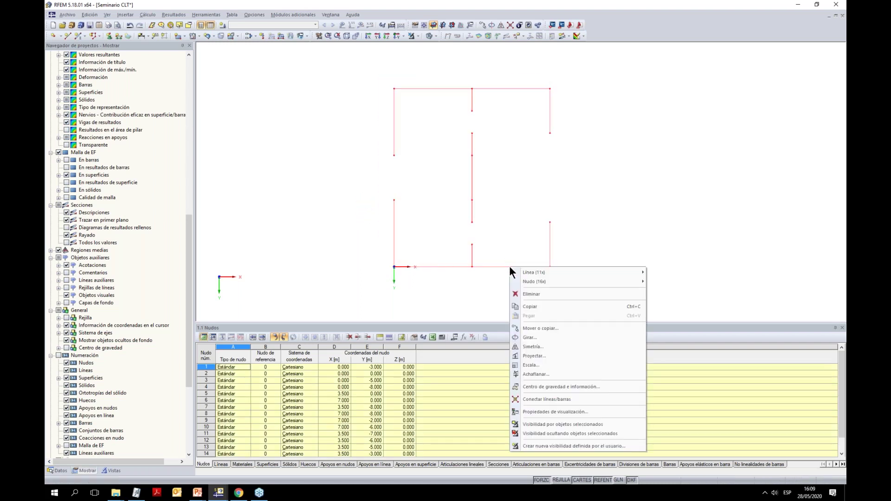
{"action": "left_click", "coordinate": [543, 327]}
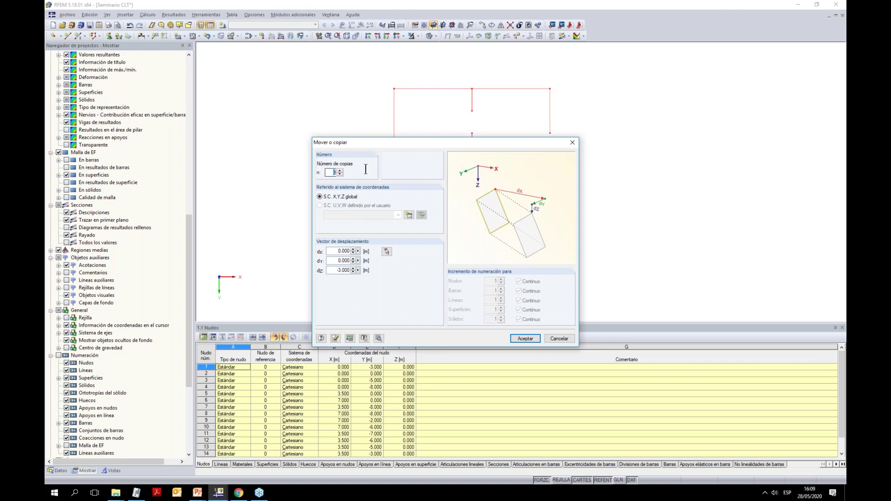
{"action": "type", "text": "4"}
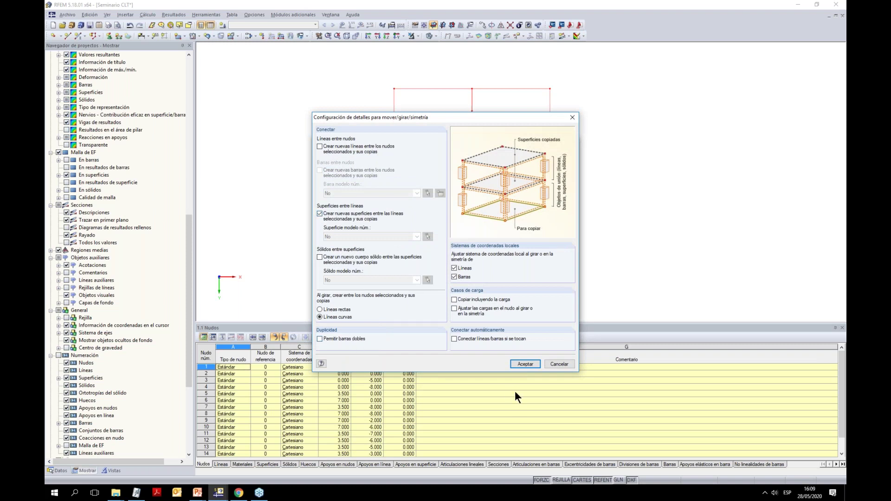
{"action": "left_click", "coordinate": [523, 363]}
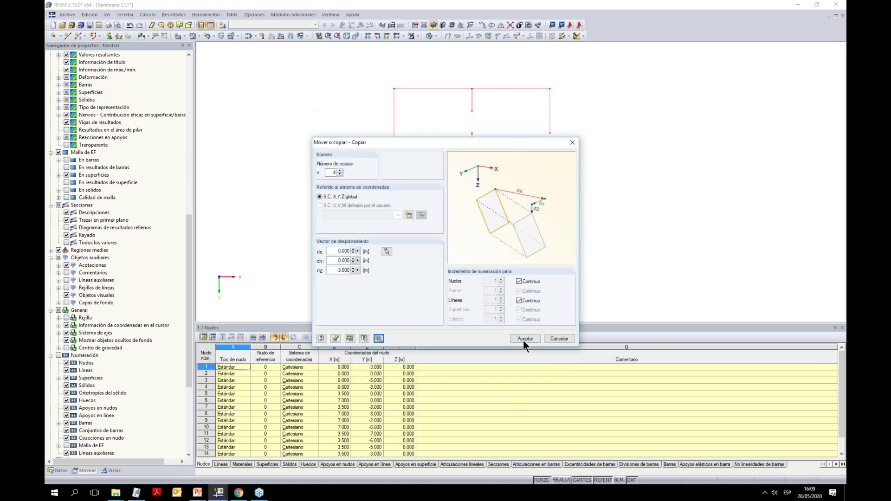
{"action": "left_click", "coordinate": [525, 339]}
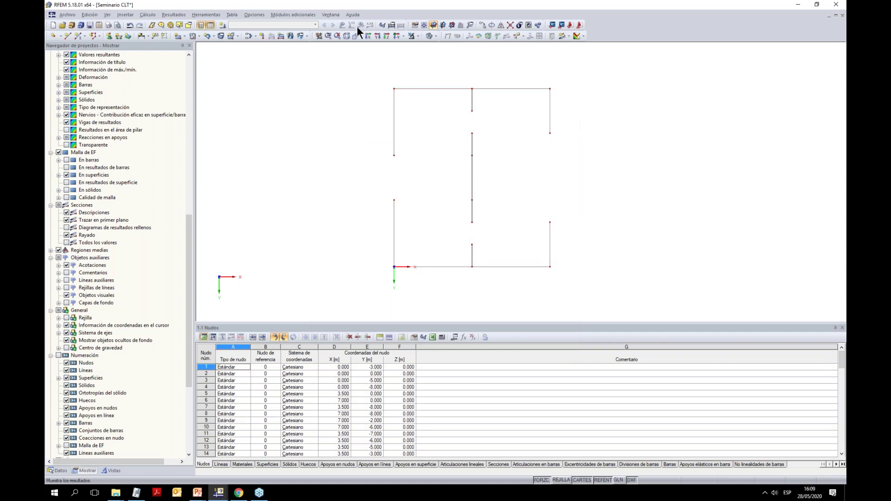
{"action": "left_click", "coordinate": [347, 36]}
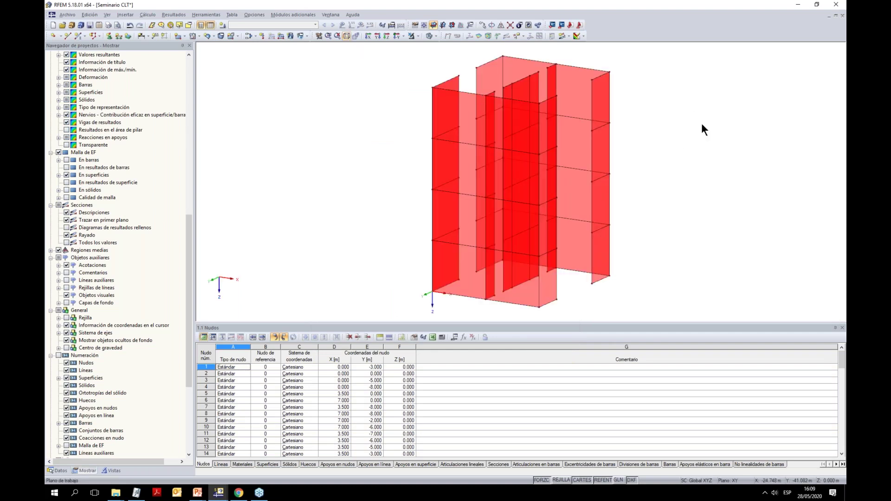
{"action": "middle_click_drag", "start_coordinate": [712, 123], "coordinate": [570, 148], "text": "ctrl"}
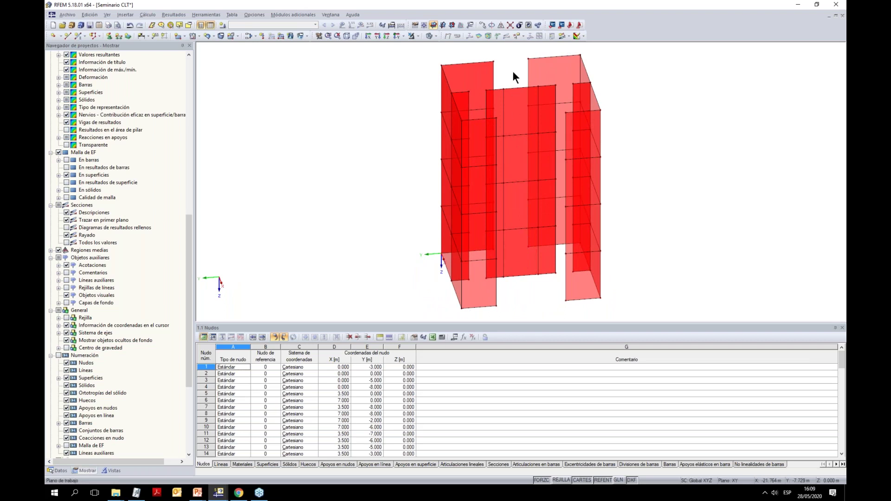
Undo the multi-storey copy and remove the line along x = 3.5 m between y = -5 and -3 m in plan view
{"action": "left_click", "coordinate": [129, 25]}
{"action": "left_click", "coordinate": [387, 36]}
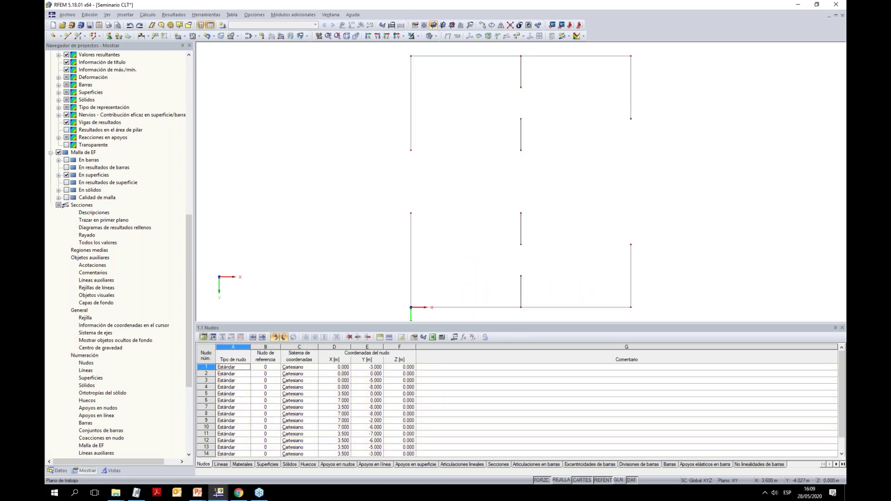
Copy all remaining wall lines four times with dz = -3 m, creating wall surfaces between the storeys
{"action": "left_click_drag", "start_coordinate": [387, 51], "coordinate": [647, 300]}
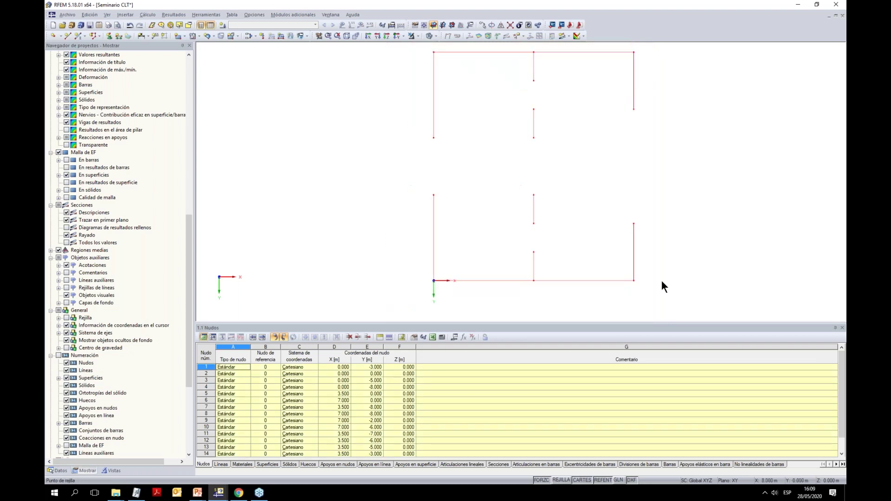
{"action": "right_click", "coordinate": [600, 281]}
{"action": "left_click", "coordinate": [633, 342]}
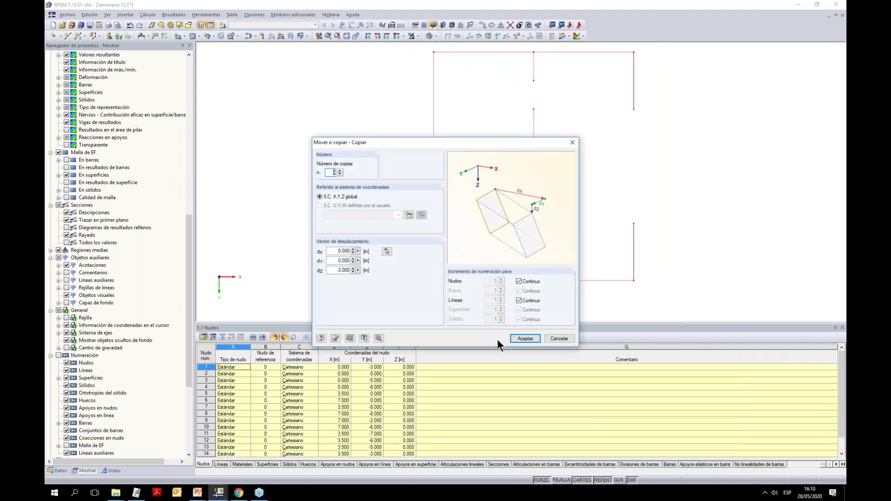
{"action": "left_click", "coordinate": [524, 339]}
{"action": "middle_click_drag", "start_coordinate": [468, 199], "coordinate": [623, 126], "text": "ctrl"}
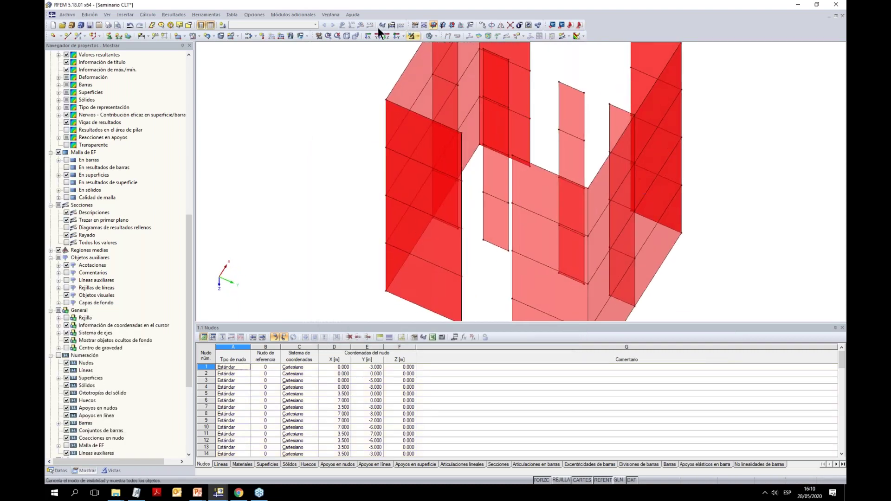
{"action": "left_click", "coordinate": [356, 36]}
{"action": "middle_click_drag", "start_coordinate": [431, 100], "coordinate": [551, 69], "text": "ctrl"}
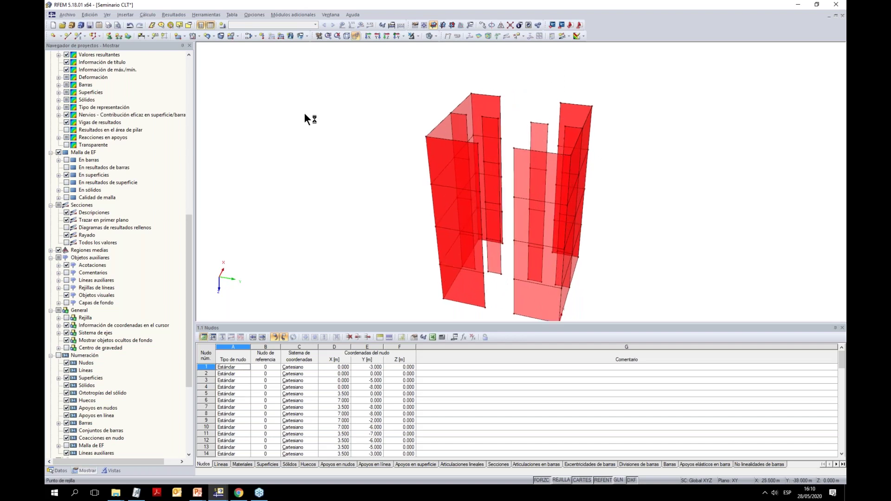
Create a new load case with the Permanente action category and active self-weight, and show the model data tree
{"action": "left_click", "coordinate": [251, 37]}
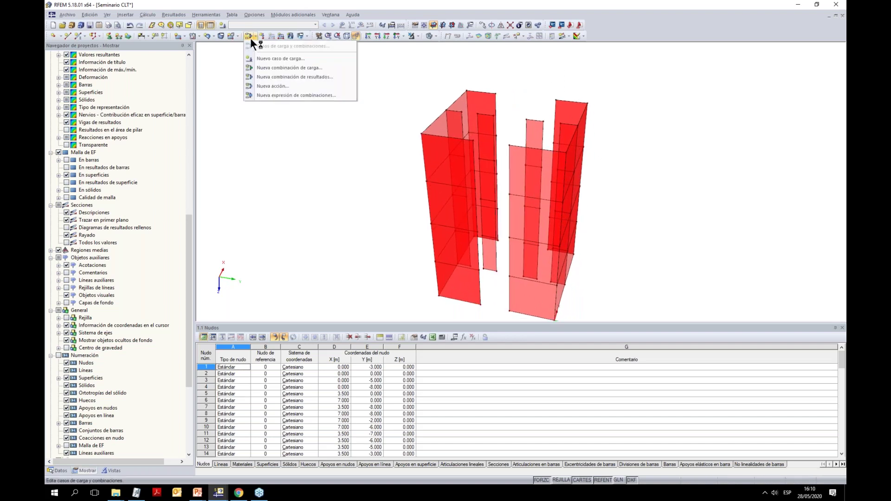
{"action": "left_click", "coordinate": [285, 62]}
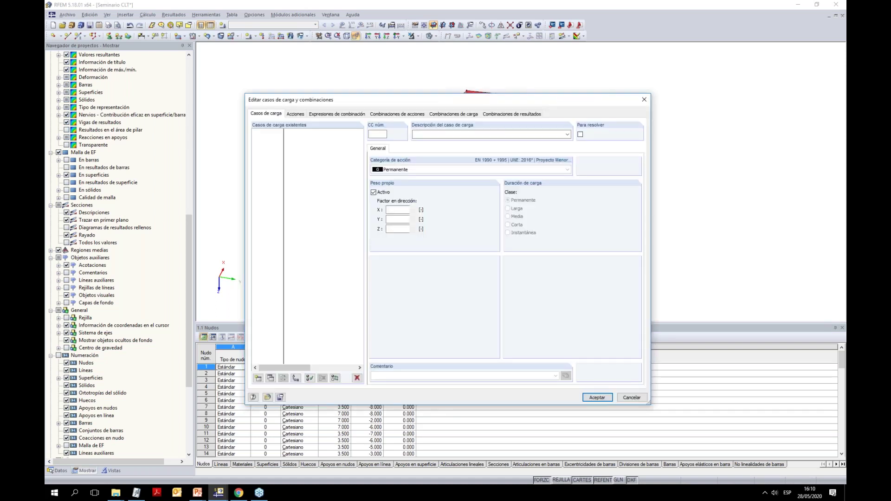
{"action": "left_click", "coordinate": [596, 398]}
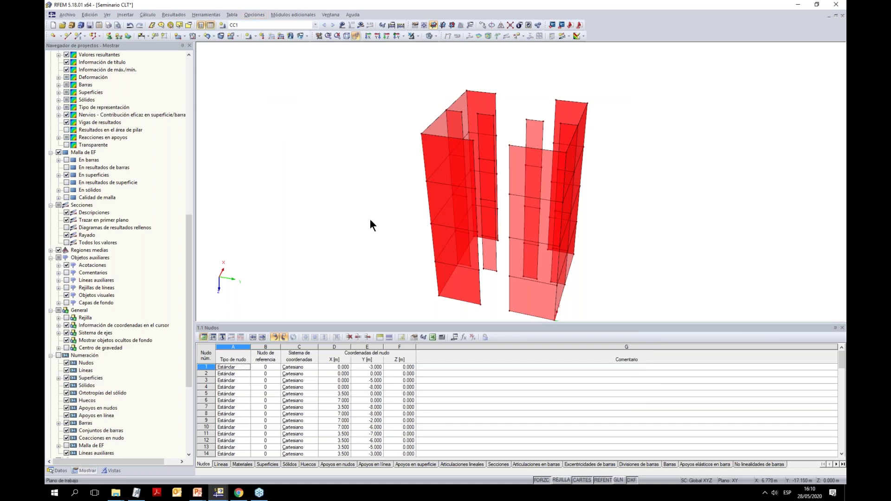
{"action": "left_click", "coordinate": [59, 471]}
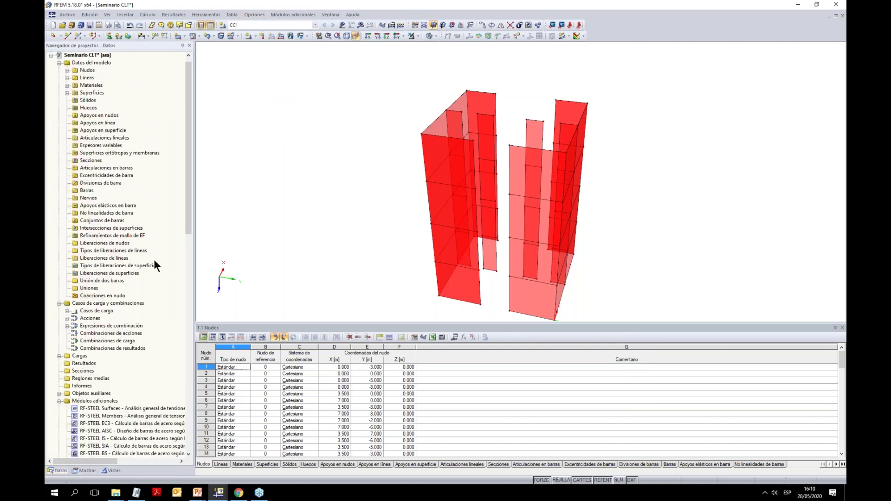
{"action": "scroll", "coordinate": [187, 223], "scroll_direction": "down", "scroll_amount": 4}
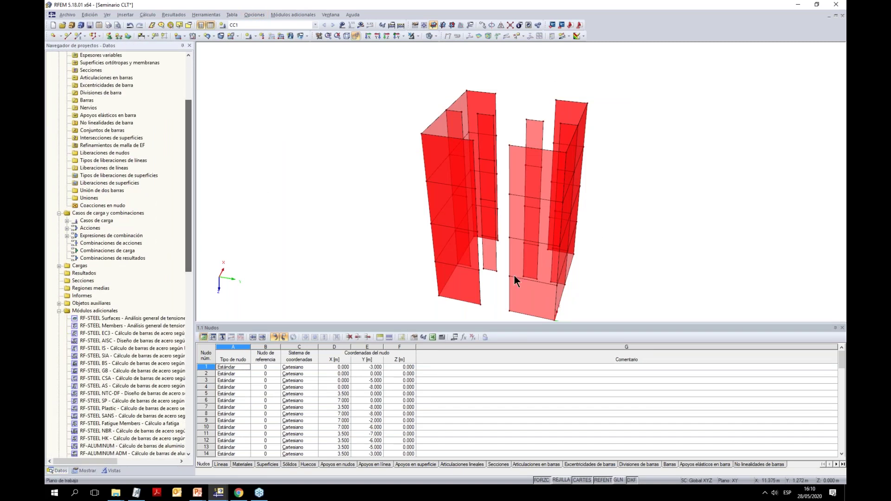
Select all wall surfaces (1-40) and set their stiffness type to Laminada
{"action": "mouse_move", "coordinate": [369, 213]}
{"action": "middle_mouse_down", "text": "ctrl"}
{"action": "mouse_move", "coordinate": [302, 195]}
{"action": "mouse_move", "coordinate": [358, 199]}
{"action": "middle_mouse_up", "text": "ctrl"}
{"action": "left_click_drag", "start_coordinate": [369, 82], "coordinate": [594, 306]}
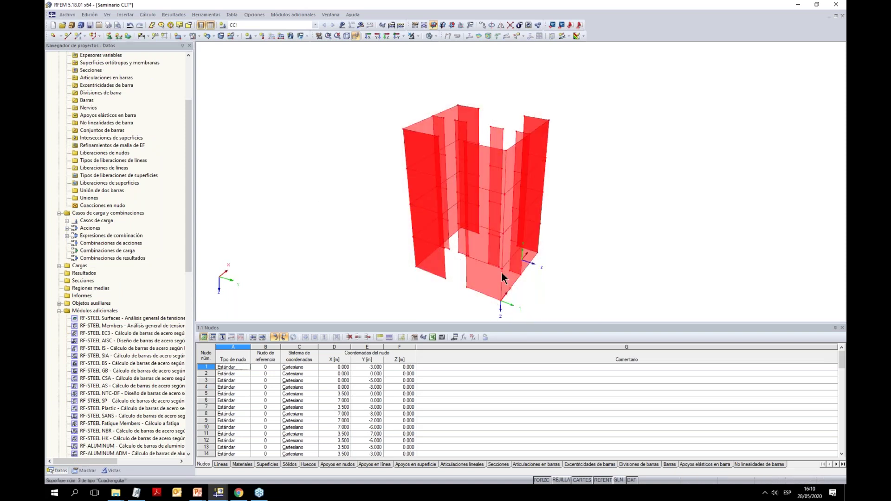
{"action": "right_click", "coordinate": [495, 274]}
{"action": "mouse_move", "coordinate": [620, 279]}
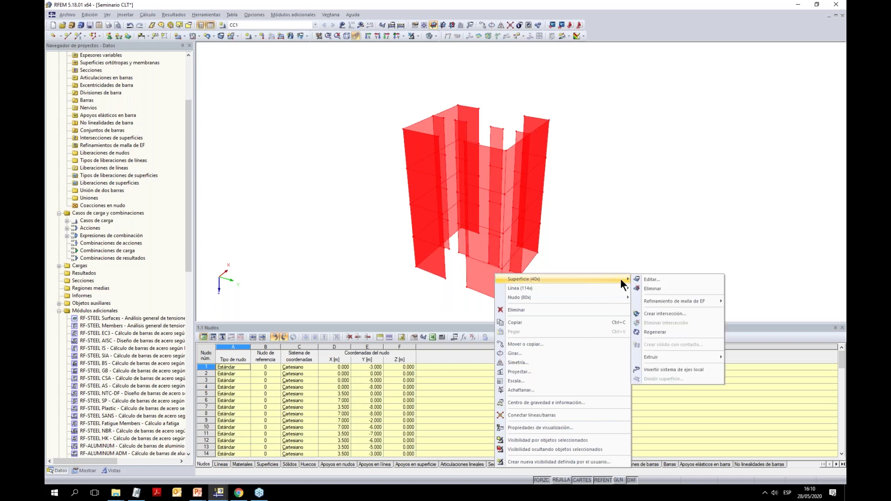
{"action": "left_click", "coordinate": [649, 277]}
{"action": "left_click", "coordinate": [497, 171]}
{"action": "left_click", "coordinate": [500, 185]}
{"action": "left_click_drag", "start_coordinate": [502, 138], "coordinate": [300, 75]}
{"action": "left_click", "coordinate": [316, 120]}
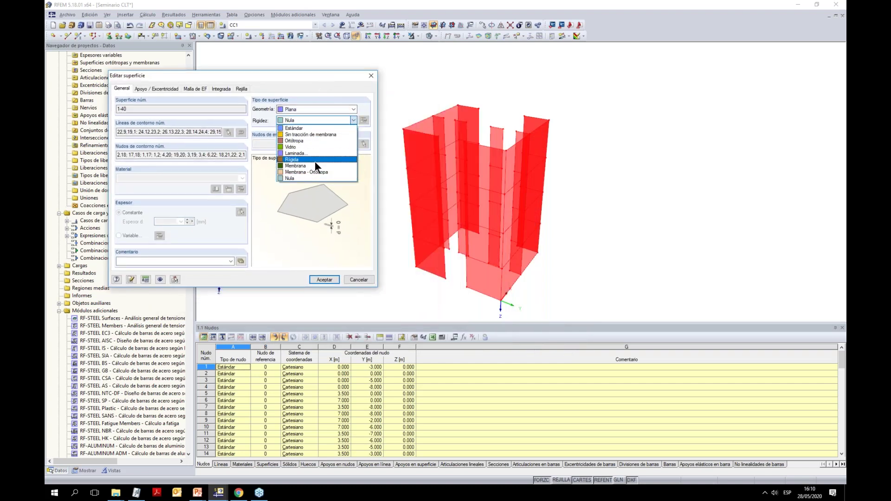
{"action": "left_click", "coordinate": [301, 153]}
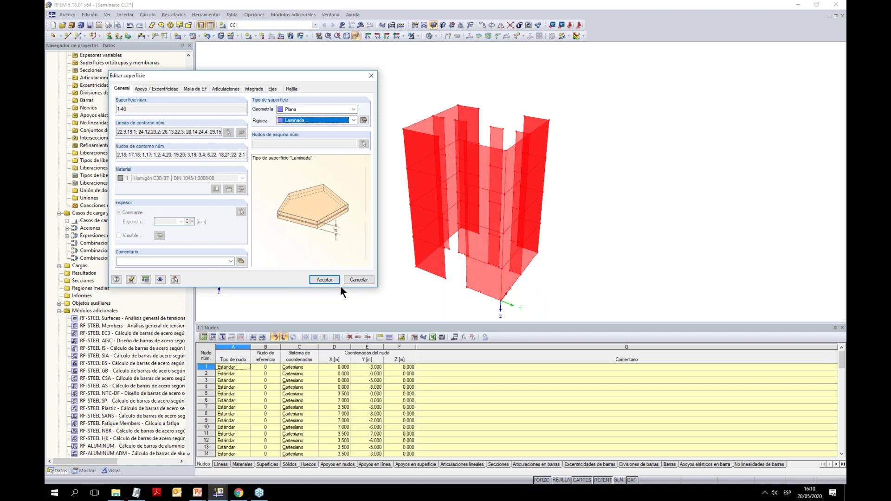
{"action": "left_click", "coordinate": [325, 280]}
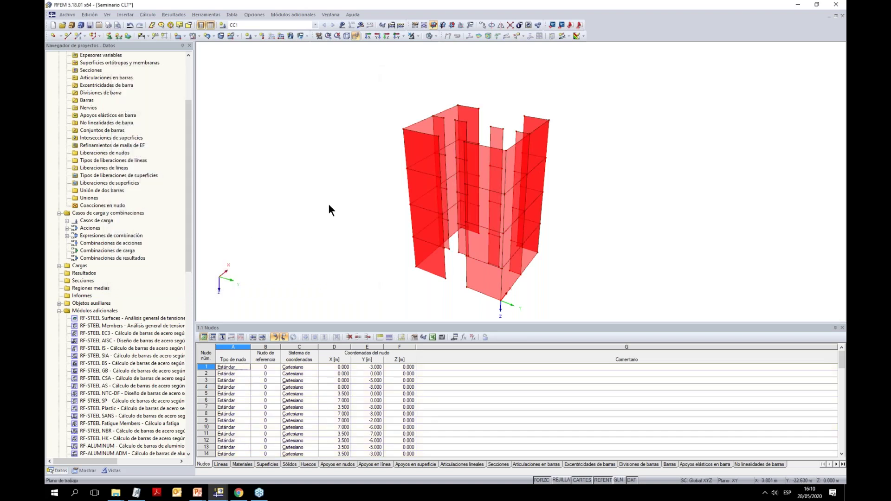
Display the local x,y,z axis systems of the surfaces and inspect their orientation around the building
{"action": "left_click", "coordinate": [85, 471]}
{"action": "left_click_drag", "start_coordinate": [187, 286], "coordinate": [183, 84]}
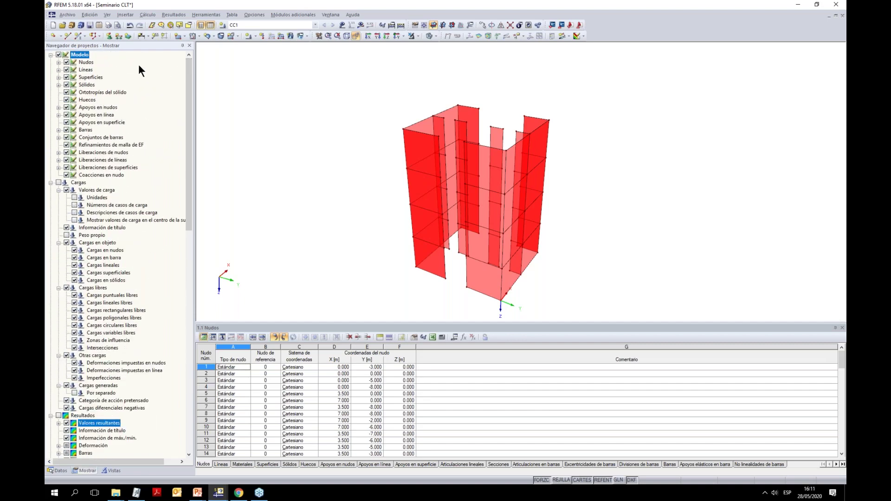
{"action": "left_click", "coordinate": [59, 77]}
{"action": "left_click", "coordinate": [75, 92]}
{"action": "middle_click_drag", "start_coordinate": [586, 185], "coordinate": [334, 244], "text": "ctrl"}
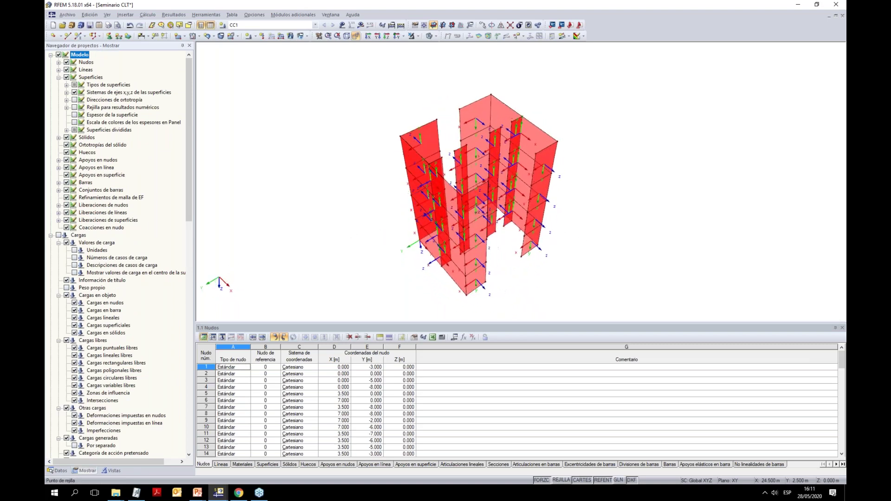
{"action": "middle_click_drag", "start_coordinate": [626, 242], "coordinate": [315, 238], "text": "ctrl"}
{"action": "middle_click_drag", "start_coordinate": [473, 264], "coordinate": [627, 265], "text": "ctrl"}
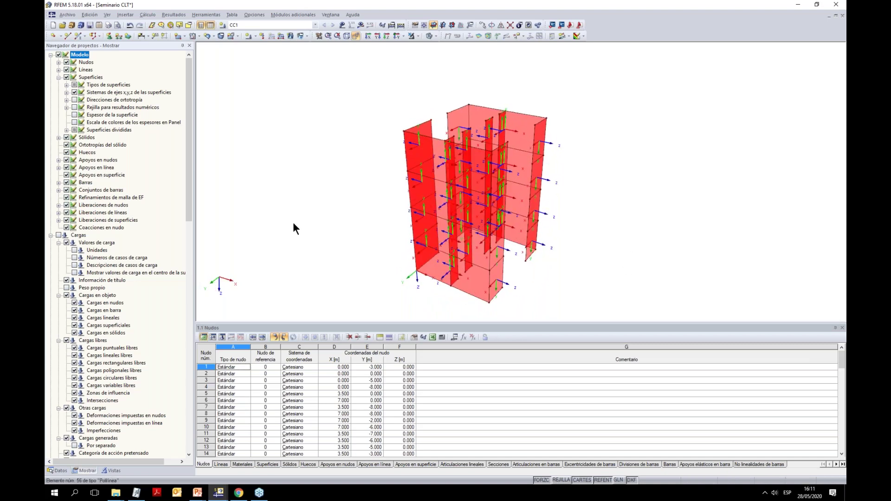
{"action": "middle_click_drag", "start_coordinate": [274, 280], "coordinate": [401, 272], "text": "ctrl"}
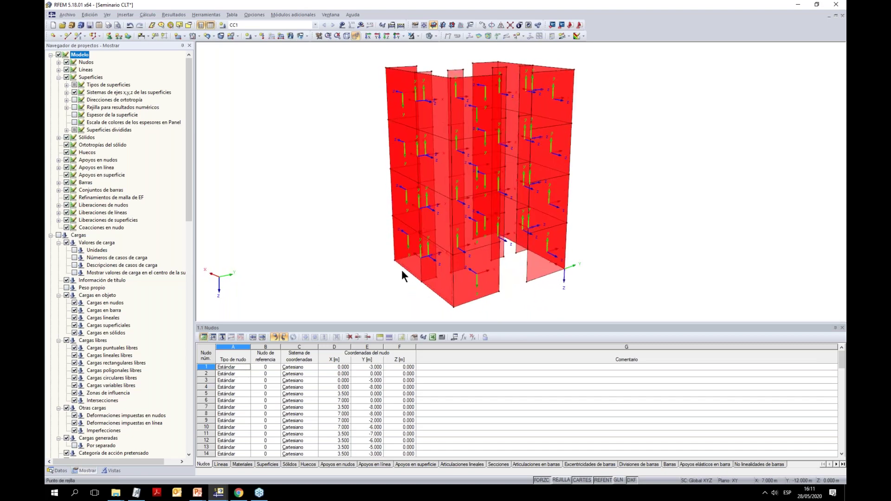
{"action": "middle_click_drag", "start_coordinate": [423, 136], "coordinate": [650, 253], "text": "ctrl"}
Isolate the lowest-storey walls in a non-perspective plan view to check their local axes, and restore the full model's visibility
{"action": "left_click_drag", "start_coordinate": [606, 255], "coordinate": [345, 236]}
{"action": "left_click", "coordinate": [416, 36]}
{"action": "left_click", "coordinate": [429, 47]}
{"action": "left_click", "coordinate": [386, 36]}
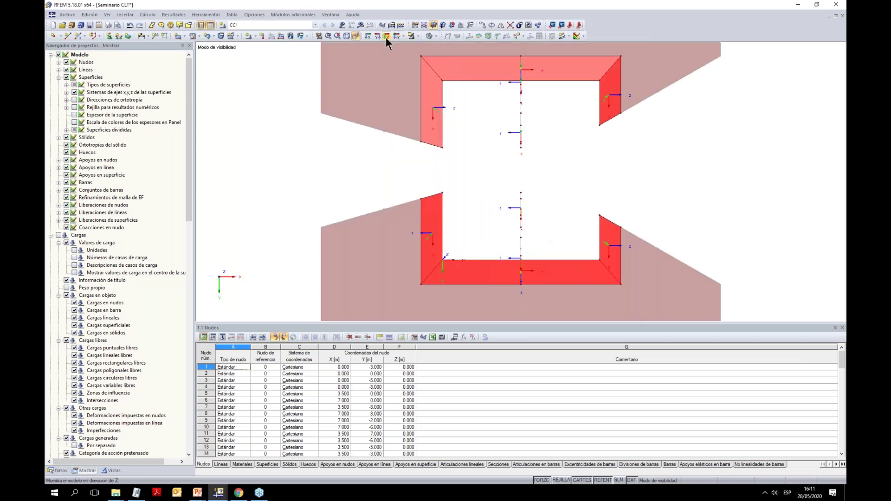
{"action": "left_click", "coordinate": [356, 37]}
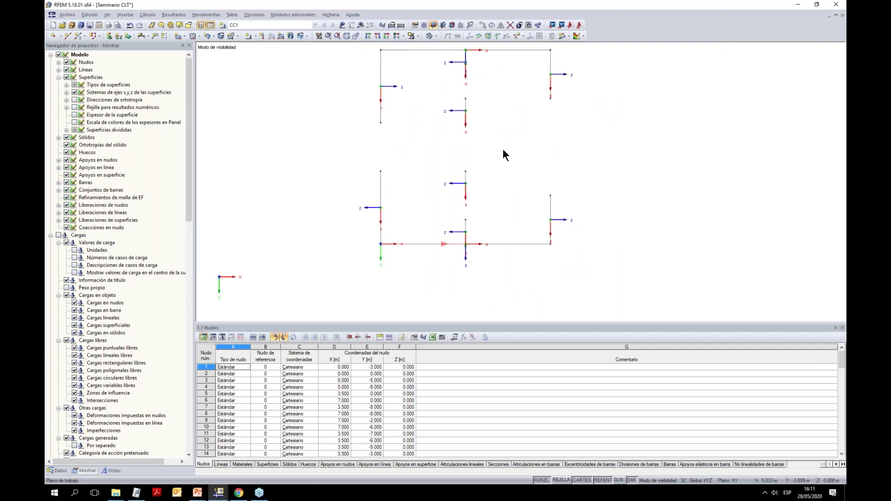
{"action": "left_click_drag", "start_coordinate": [368, 68], "coordinate": [573, 94]}
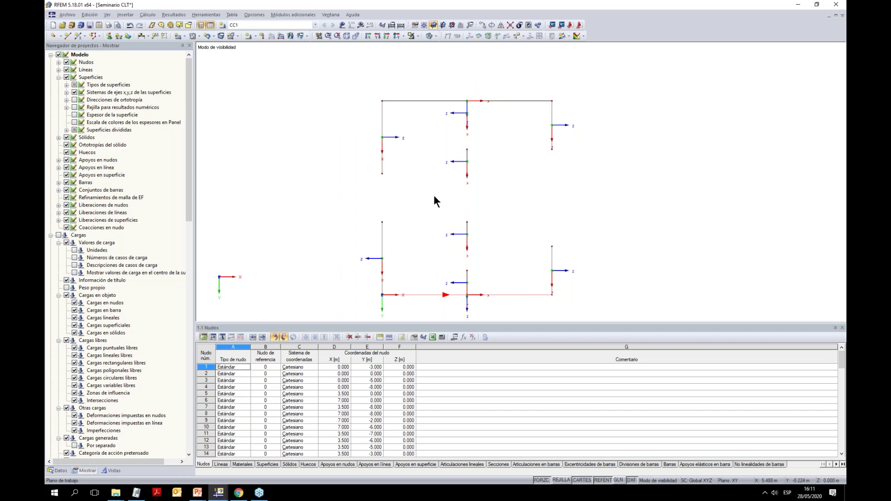
{"action": "left_click", "coordinate": [419, 35]}
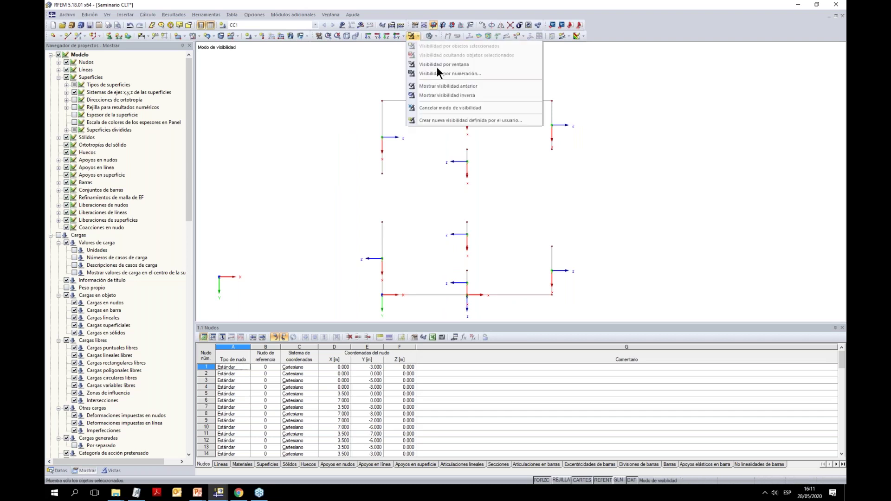
{"action": "left_click", "coordinate": [449, 104]}
Select the wall surfaces along y = -8 m on all storeys and open their surface properties, closing them without edits
{"action": "left_click_drag", "start_coordinate": [358, 84], "coordinate": [597, 108]}
{"action": "middle_click_drag", "start_coordinate": [370, 200], "coordinate": [372, 232], "text": "ctrl"}
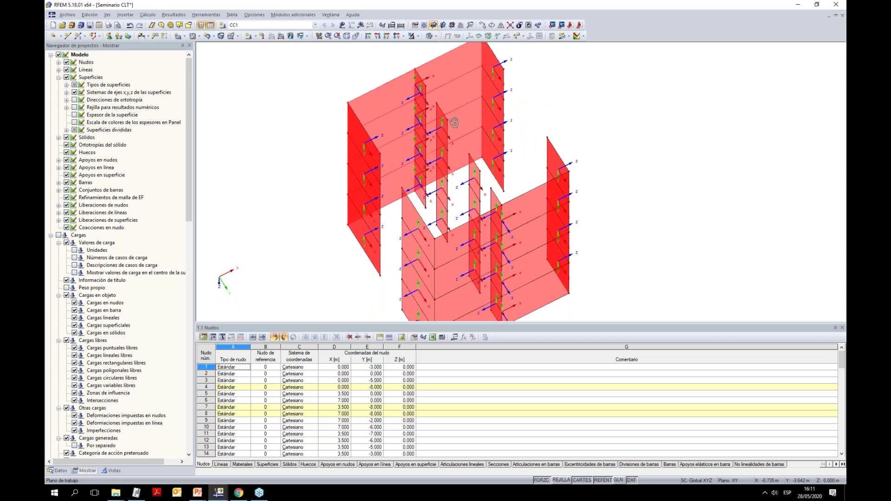
{"action": "right_click", "coordinate": [387, 160]}
{"action": "mouse_move", "coordinate": [414, 165]}
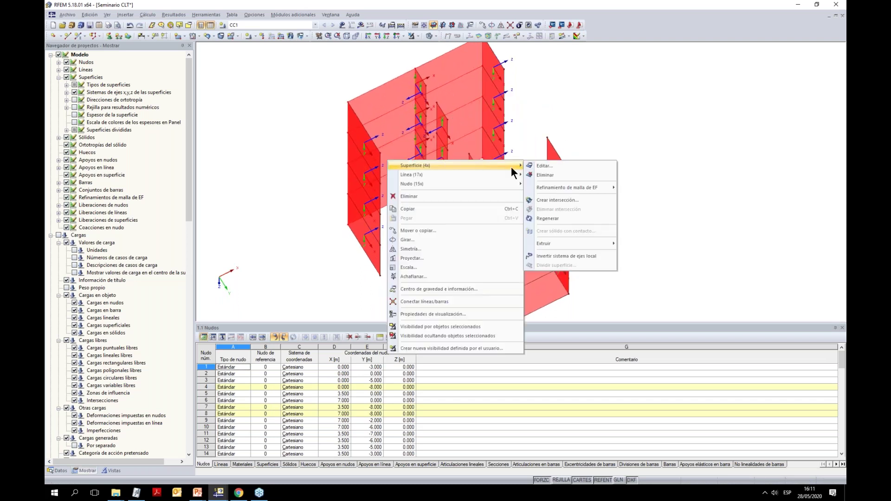
{"action": "left_click", "coordinate": [548, 171]}
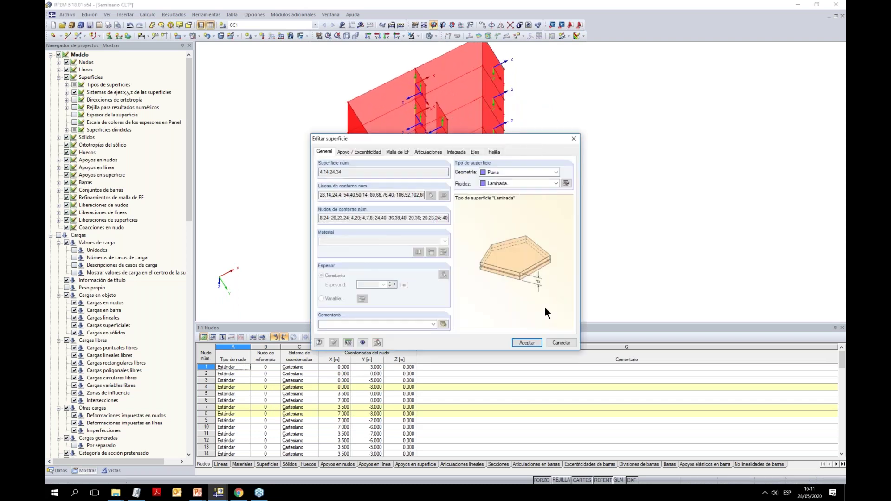
{"action": "left_click", "coordinate": [562, 343]}
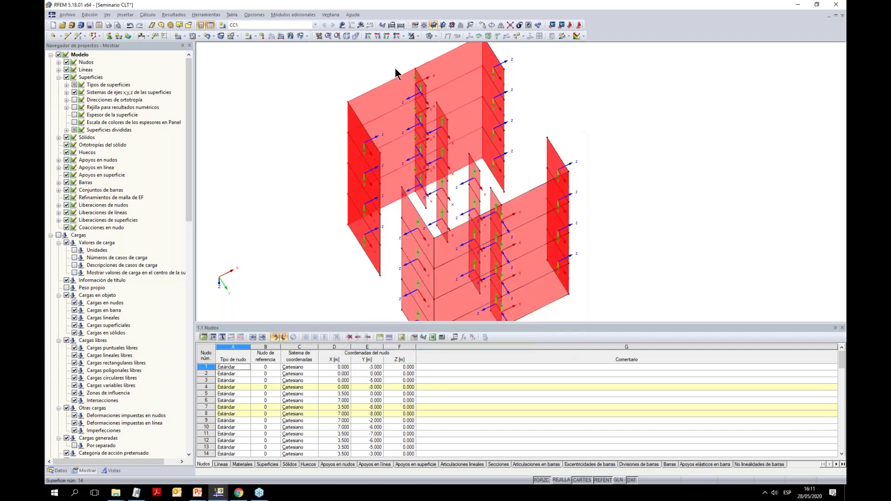
Invert the local axis system of the selected wall surfaces along y = -8 m on all storeys
{"action": "right_click", "coordinate": [389, 129]}
{"action": "mouse_move", "coordinate": [434, 137]}
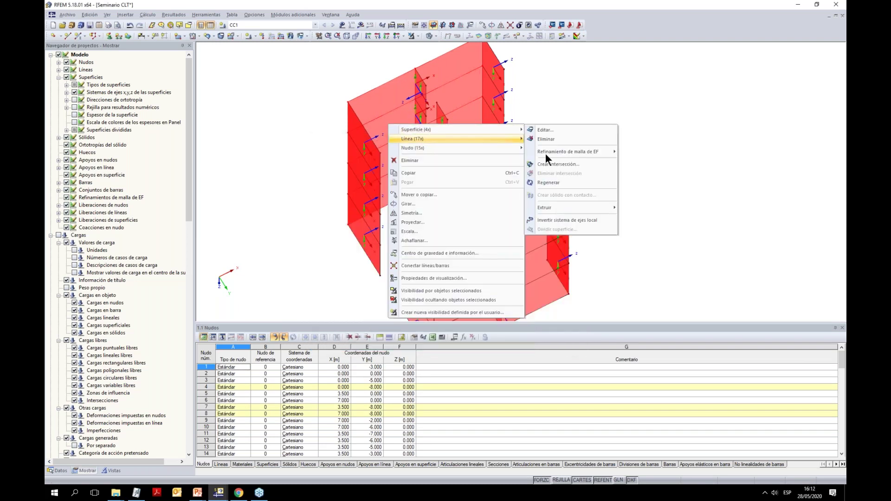
{"action": "left_click", "coordinate": [566, 222]}
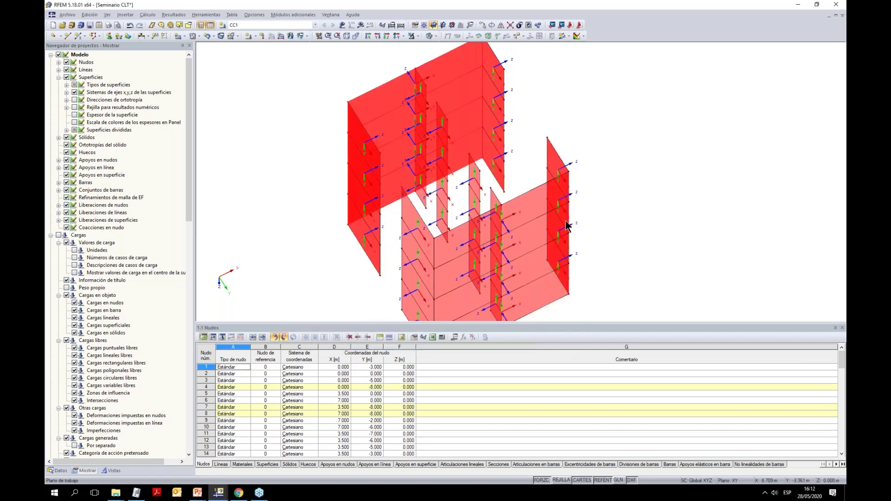
Select the four storeys of wall surfaces at x = 0 between y = -5 and -8 m and invert their local axis system
{"action": "middle_click_drag", "start_coordinate": [567, 223], "coordinate": [367, 115], "text": "ctrl"}
{"action": "middle_click_drag", "start_coordinate": [377, 277], "coordinate": [437, 276], "text": "ctrl"}
{"action": "left_click_drag", "start_coordinate": [421, 218], "coordinate": [373, 163]}
{"action": "middle_click_drag", "start_coordinate": [376, 187], "coordinate": [388, 134], "text": "ctrl"}
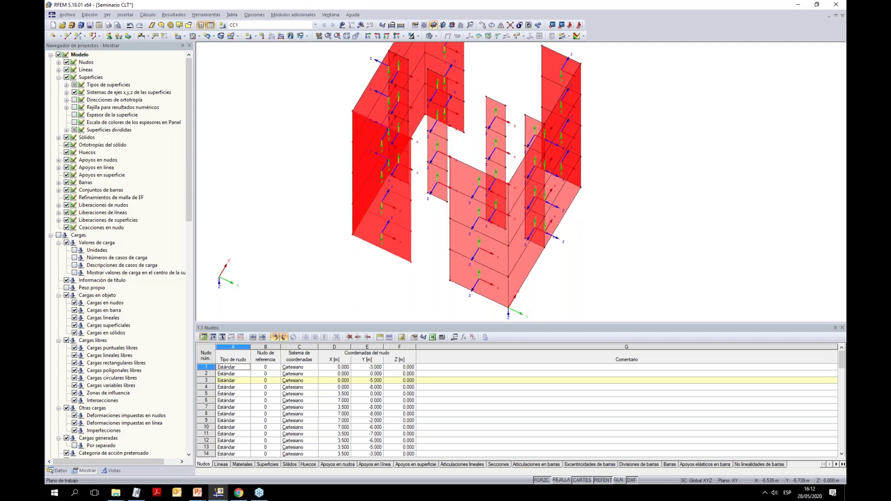
{"action": "right_click", "coordinate": [380, 239]}
{"action": "mouse_move", "coordinate": [414, 245]}
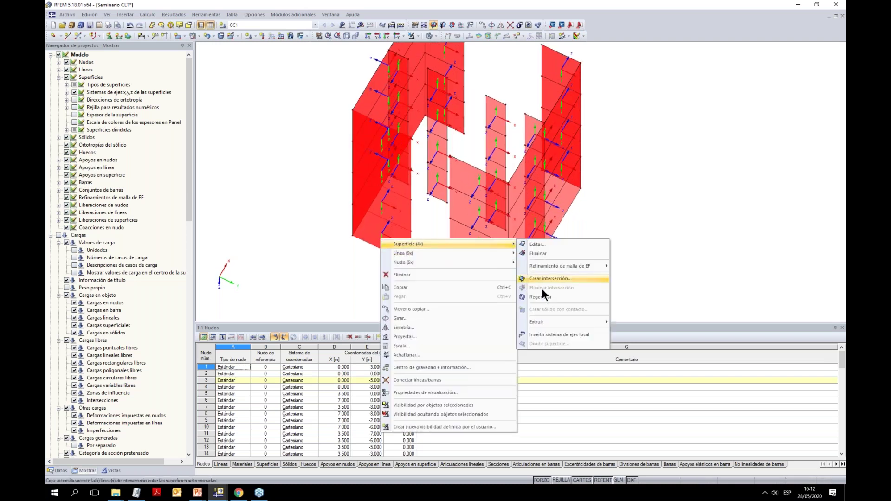
{"action": "left_click", "coordinate": [555, 332]}
{"action": "mouse_move", "coordinate": [599, 222]}
{"action": "middle_mouse_down", "text": "ctrl"}
{"action": "mouse_move", "coordinate": [581, 93]}
{"action": "mouse_move", "coordinate": [496, 124]}
{"action": "mouse_move", "coordinate": [450, 223]}
{"action": "mouse_move", "coordinate": [637, 218]}
{"action": "mouse_move", "coordinate": [626, 204]}
{"action": "mouse_move", "coordinate": [601, 211]}
{"action": "middle_mouse_up", "text": "ctrl"}
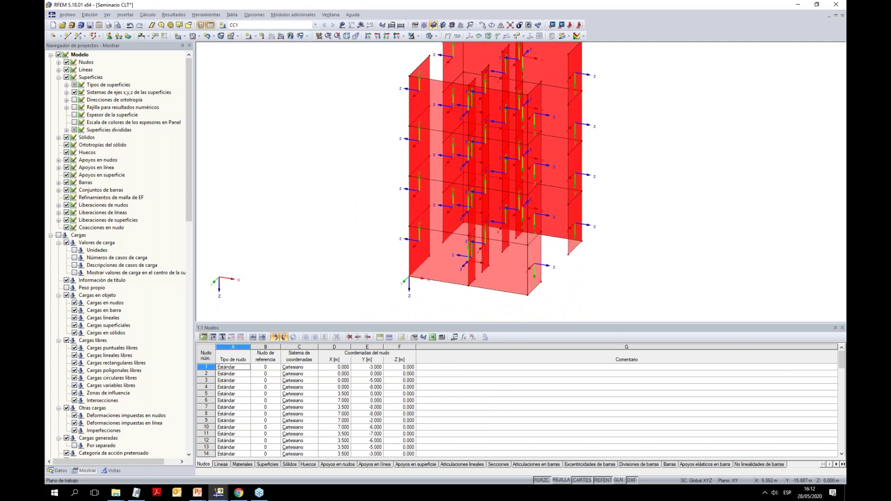
{"action": "middle_click_drag", "start_coordinate": [543, 258], "coordinate": [392, 227], "text": "ctrl"}
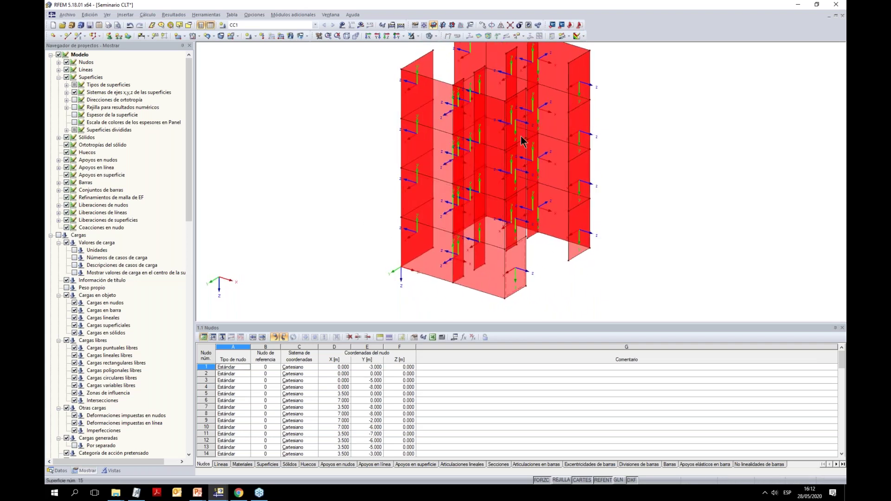
{"action": "middle_click_drag", "start_coordinate": [520, 189], "coordinate": [527, 175], "text": "ctrl"}
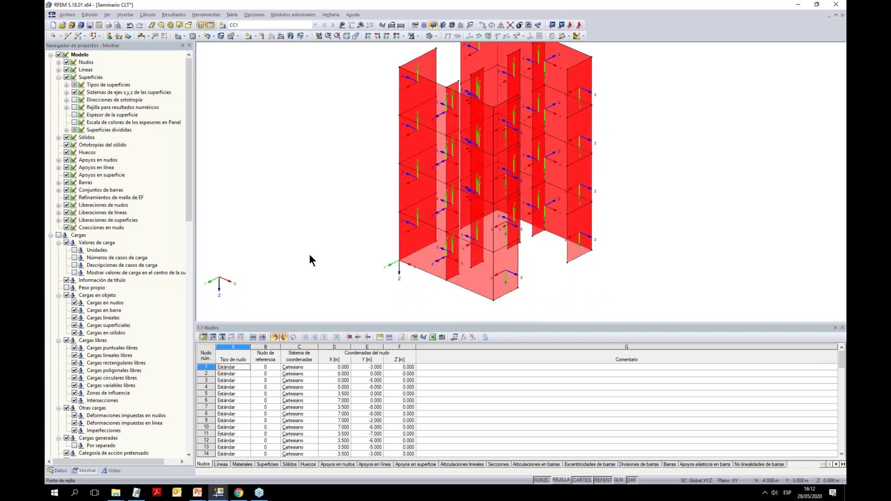
Open the RF-LAMINATE add-on module and add load case CC1 to the ultimate limit state calculation
{"action": "left_click", "coordinate": [58, 470]}
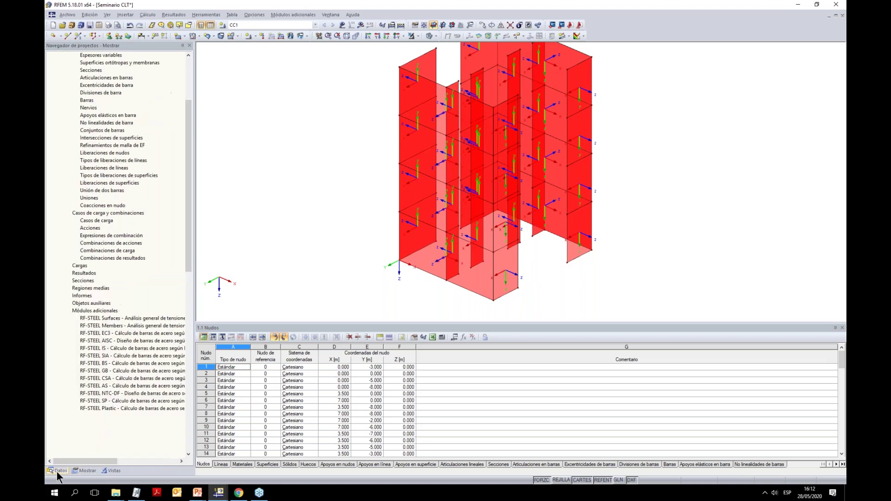
{"action": "scroll", "coordinate": [111, 313], "scroll_direction": "down", "scroll_amount": 14}
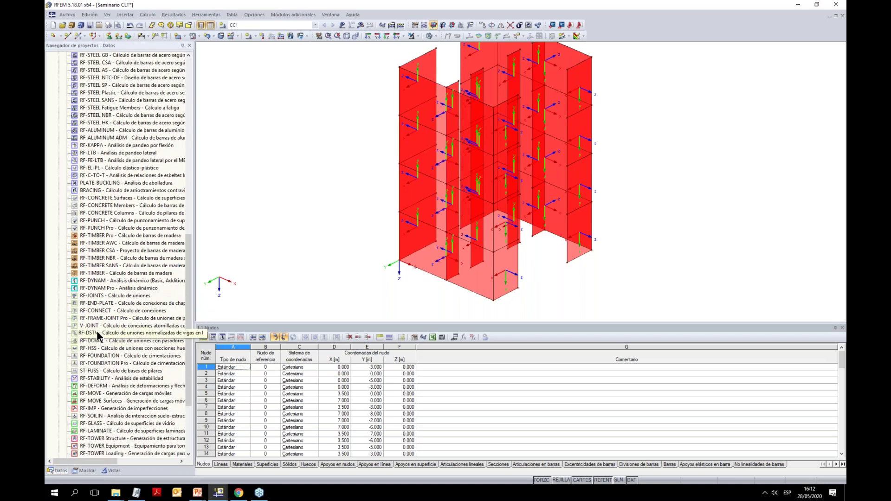
{"action": "scroll", "coordinate": [96, 372], "scroll_direction": "down", "scroll_amount": 2}
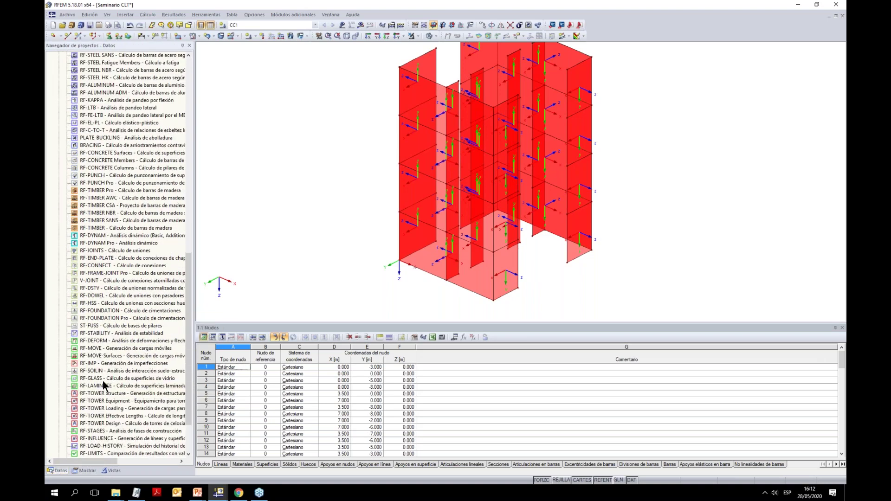
{"action": "double_click", "coordinate": [94, 386]}
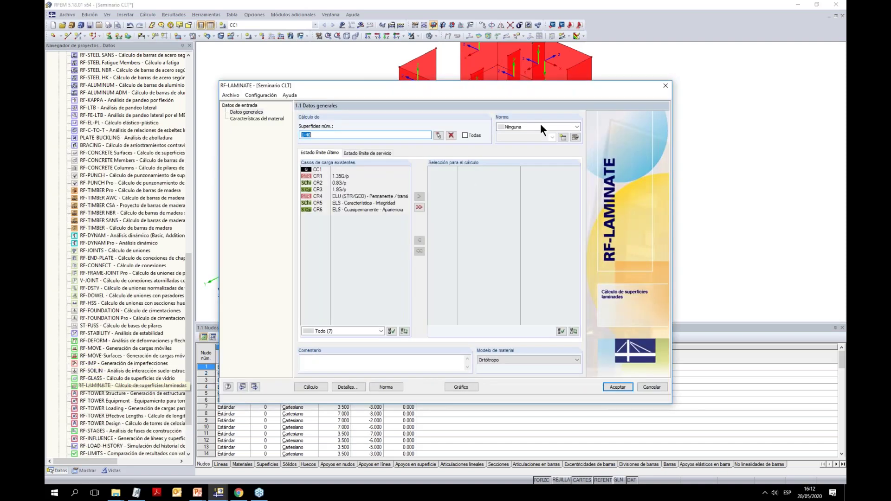
{"action": "left_click_drag", "start_coordinate": [558, 87], "coordinate": [474, 151]}
{"action": "left_click", "coordinate": [228, 236]}
{"action": "left_click", "coordinate": [334, 262]}
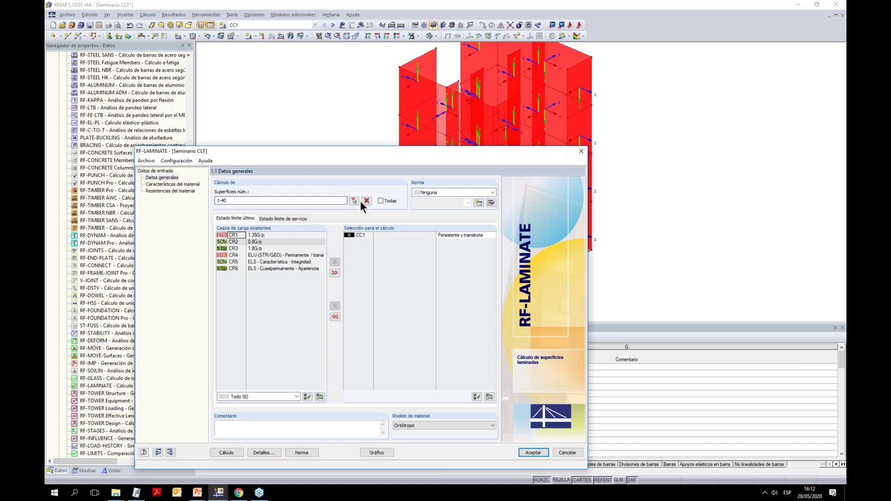
Restrict the calculation to surface 1 and set the standard to EN 1995-1-1:2004-11 with the Spanish UNE annex
{"action": "double_click", "coordinate": [224, 200]}
{"action": "left_click", "coordinate": [456, 193]}
{"action": "left_click", "coordinate": [453, 214]}
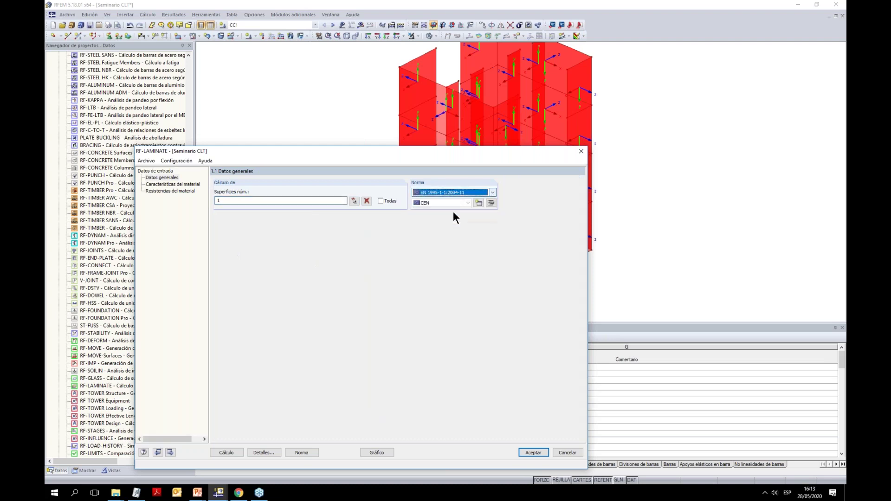
{"action": "left_click_drag", "start_coordinate": [500, 149], "coordinate": [511, 115]}
{"action": "left_click", "coordinate": [458, 167]}
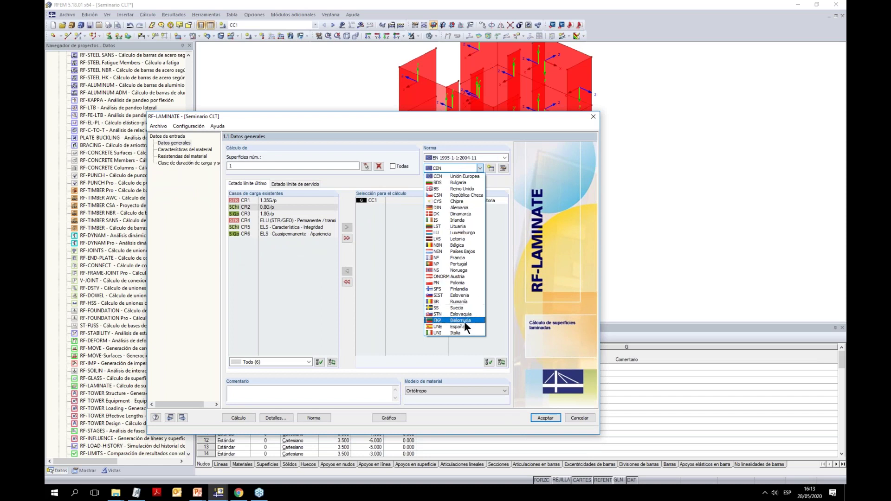
{"action": "left_click", "coordinate": [463, 327]}
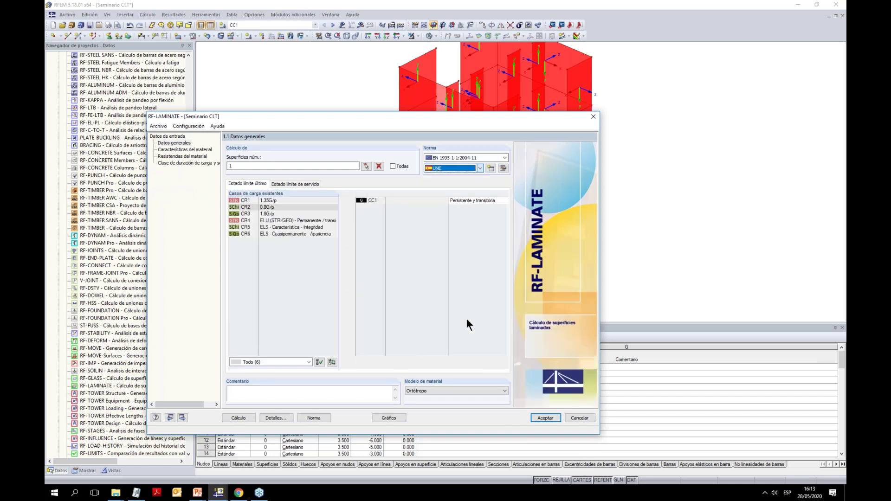
Review the standard's partial and modification factors for Madera maciza and Madera laminada encolada, closing the settings without edits
{"action": "left_click", "coordinate": [503, 168]}
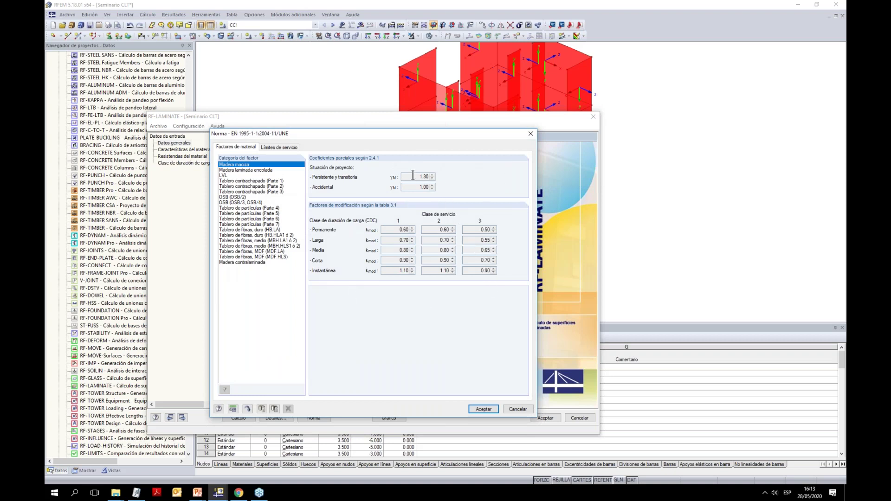
{"action": "left_click", "coordinate": [261, 170]}
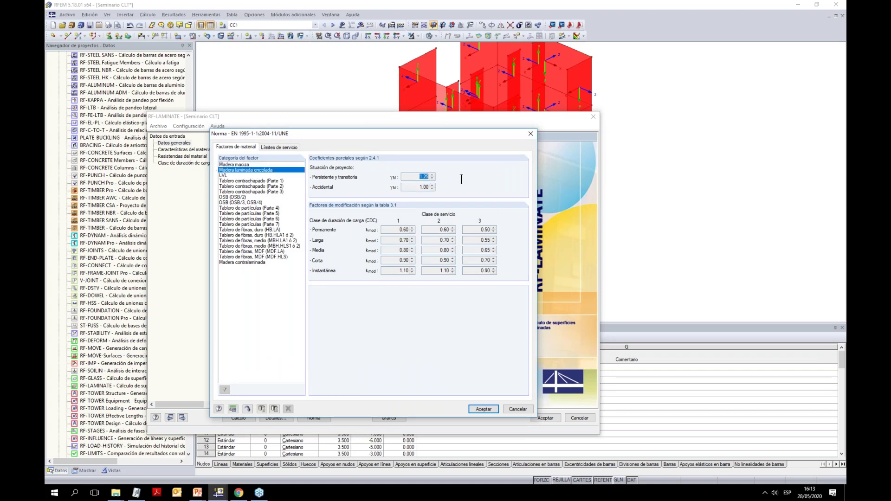
{"action": "left_click", "coordinate": [521, 408]}
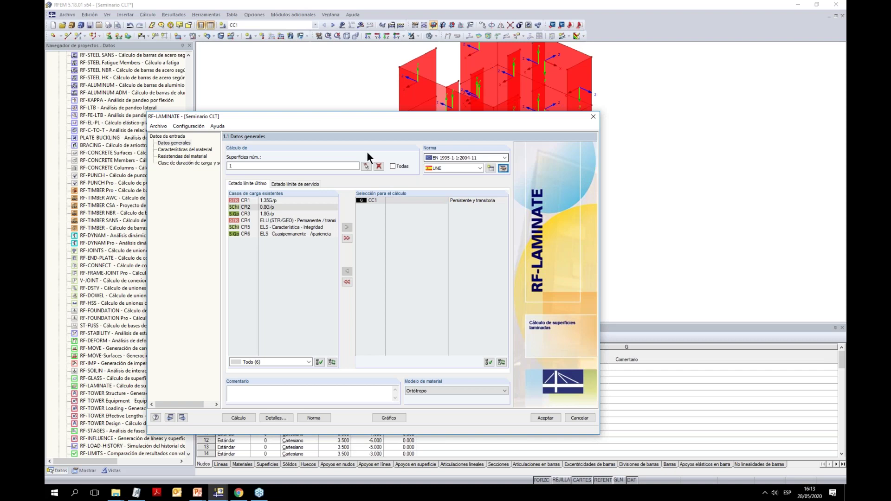
In the material characteristics, assign all wall surfaces (1-40) to composition 1 by selecting them in the model
{"action": "left_click", "coordinate": [204, 149]}
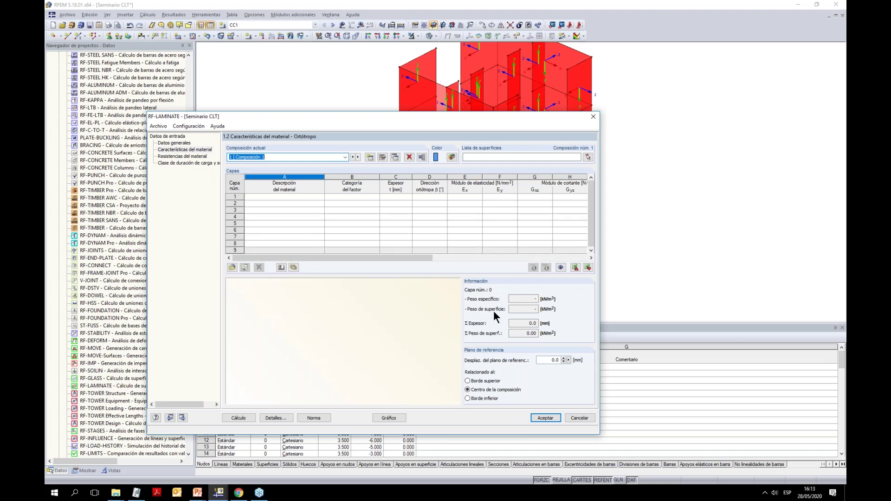
{"action": "left_click_drag", "start_coordinate": [519, 116], "coordinate": [457, 118]}
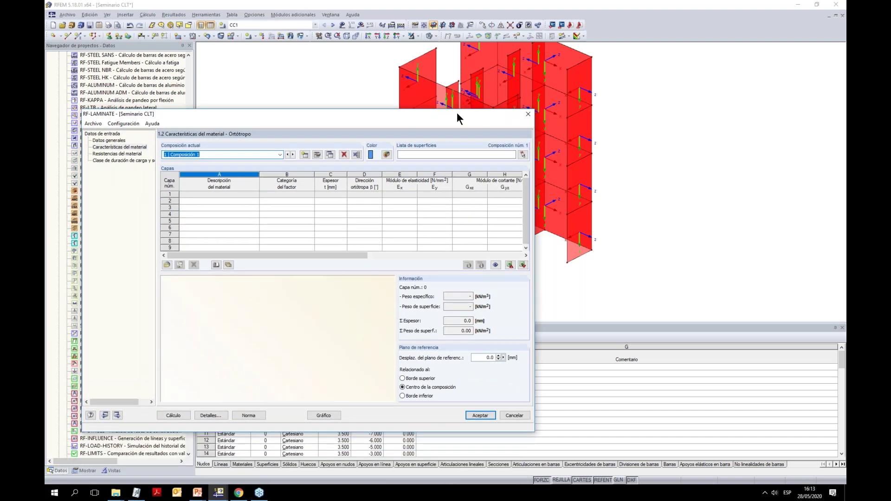
{"action": "left_click", "coordinate": [522, 155]}
{"action": "scroll", "coordinate": [617, 222], "scroll_direction": "down", "scroll_amount": 2}
{"action": "middle_click_drag", "start_coordinate": [618, 221], "coordinate": [786, 205]}
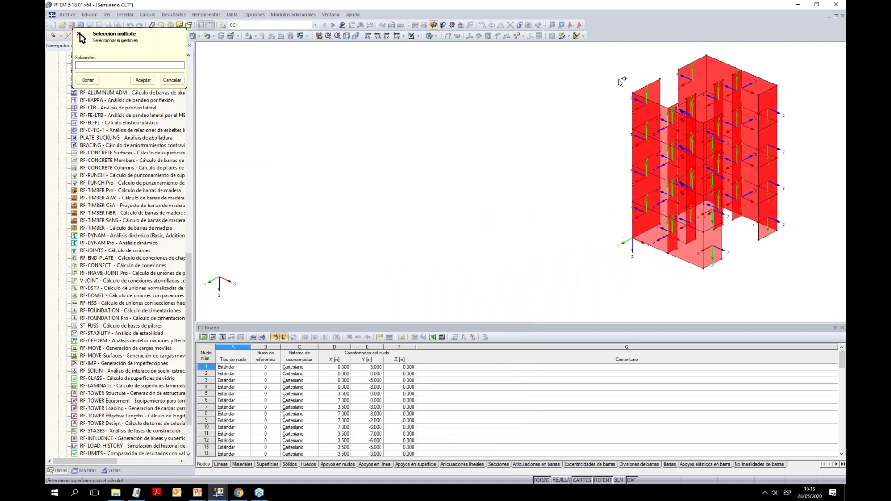
{"action": "left_click_drag", "start_coordinate": [615, 49], "coordinate": [810, 299]}
{"action": "left_click", "coordinate": [143, 80]}
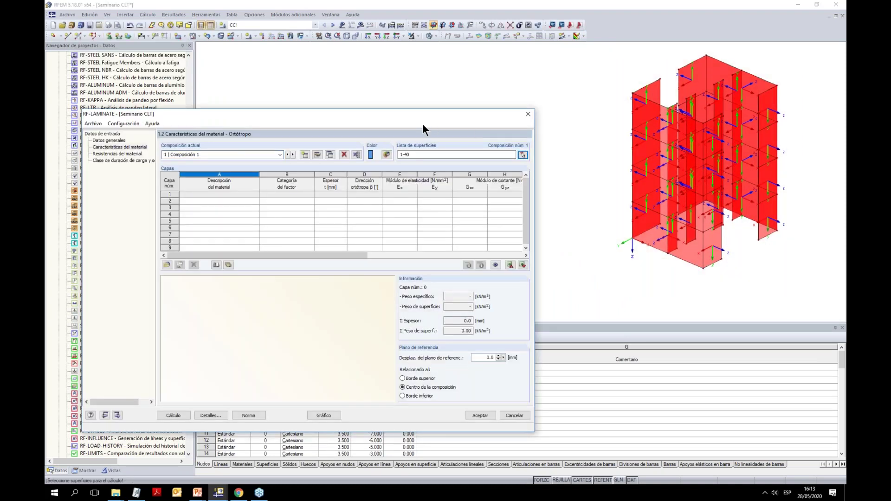
Rename composition 1 as Pared 120
{"action": "left_click_drag", "start_coordinate": [464, 113], "coordinate": [520, 56]}
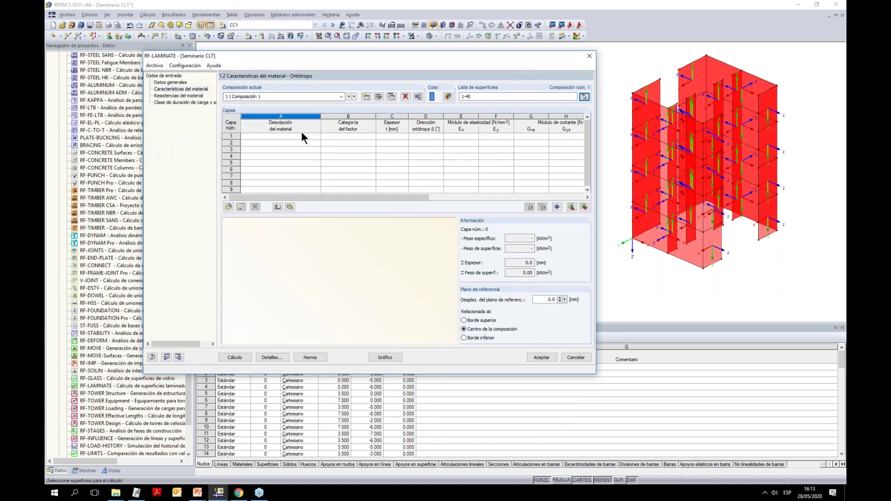
{"action": "left_click", "coordinate": [268, 98]}
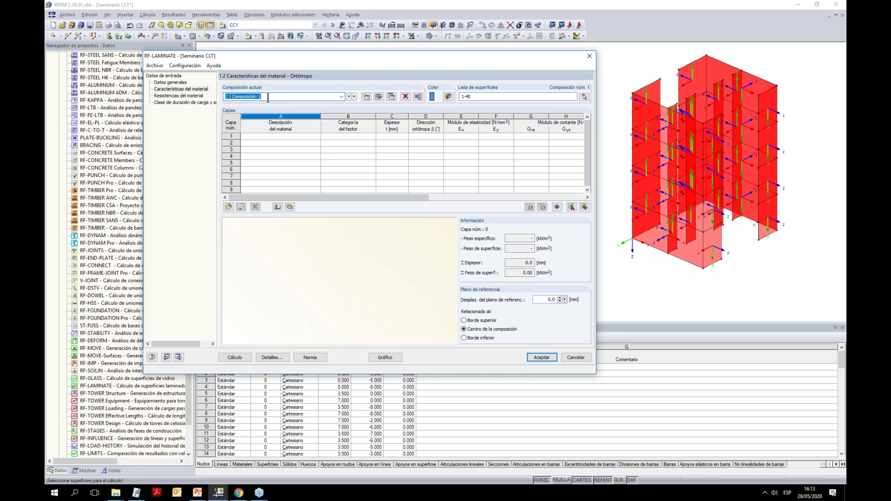
{"action": "type", "text": "pl"}
{"action": "left_click", "coordinate": [288, 155]}
Browse the manufacturers in the layer import library for the first layer, closing it without importing
{"action": "left_click", "coordinate": [296, 137]}
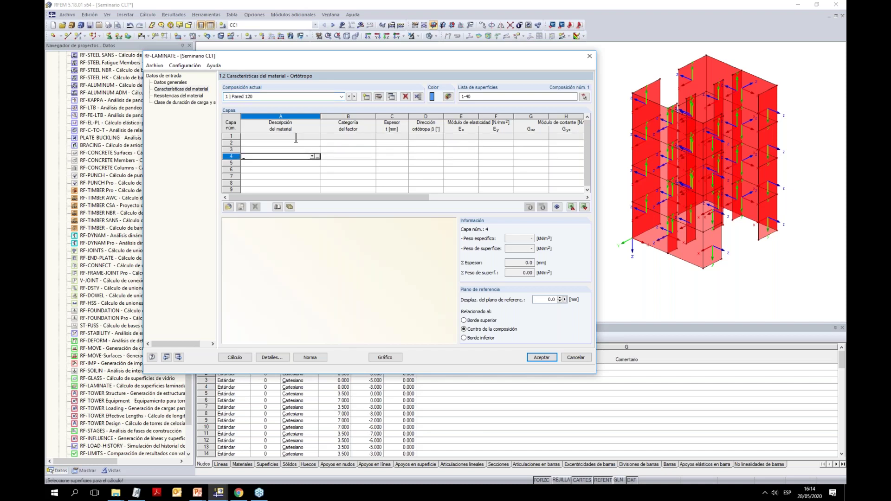
{"action": "left_click", "coordinate": [290, 205]}
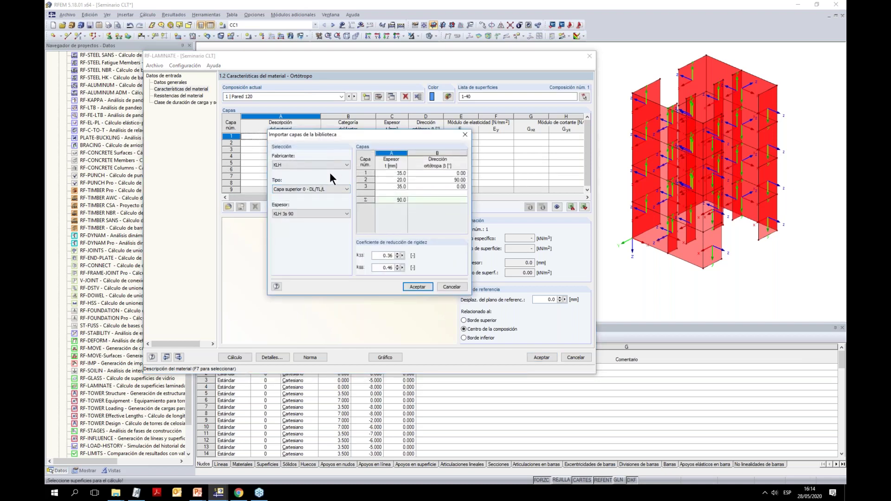
{"action": "left_click", "coordinate": [330, 165]}
{"action": "left_click", "coordinate": [349, 136]}
{"action": "left_click", "coordinate": [446, 286]}
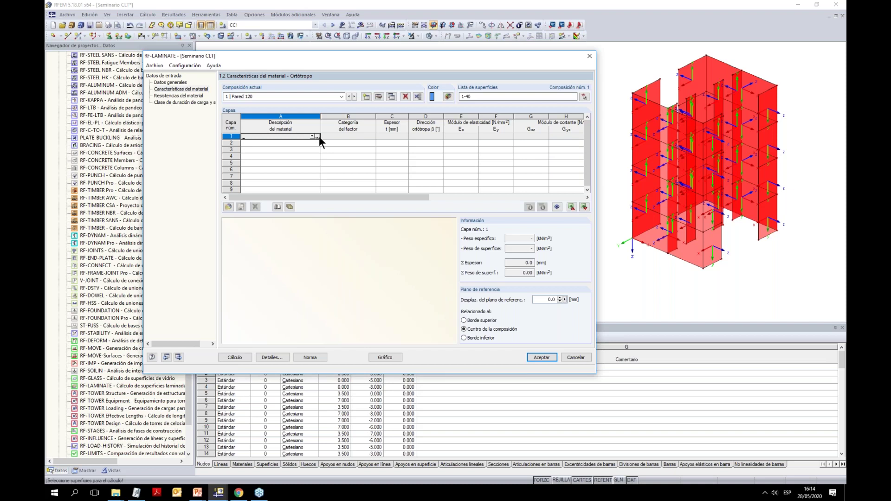
Assign Madera de chopo y coníferas C24 to layer 1, filtering the material library by Madera, Madera de coníferas and UNE EN
{"action": "left_click", "coordinate": [318, 136]}
{"action": "left_click", "coordinate": [275, 71]}
{"action": "left_click", "coordinate": [268, 86]}
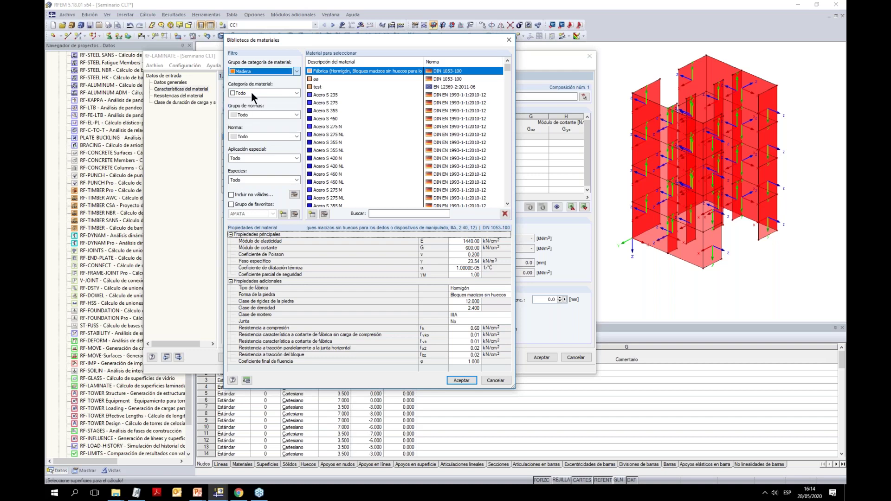
{"action": "left_click", "coordinate": [251, 92]}
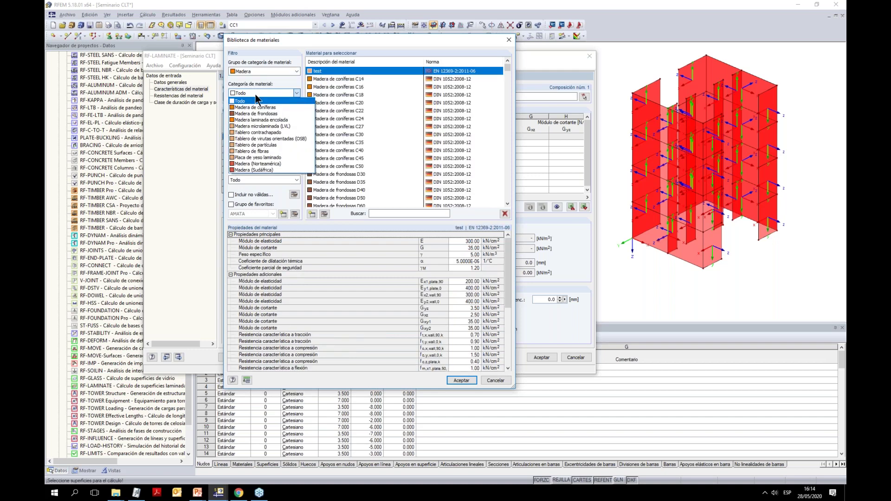
{"action": "left_click", "coordinate": [263, 108]}
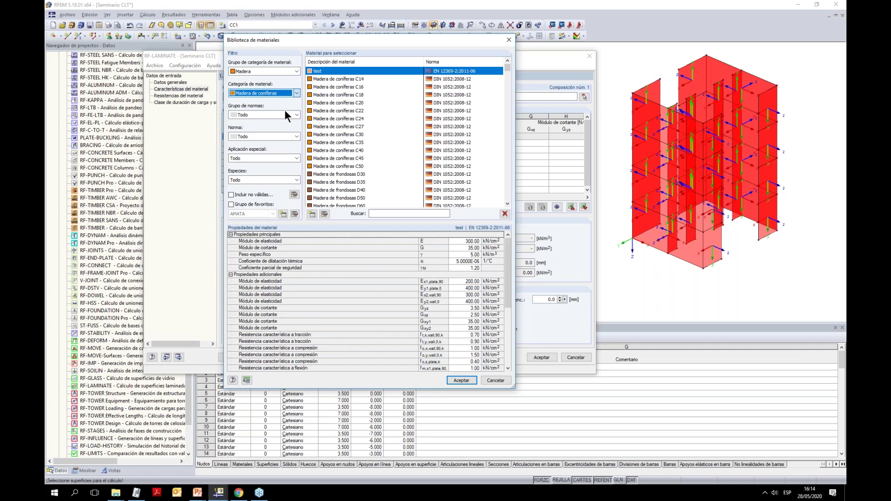
{"action": "left_click", "coordinate": [268, 114]}
{"action": "left_click", "coordinate": [257, 297]}
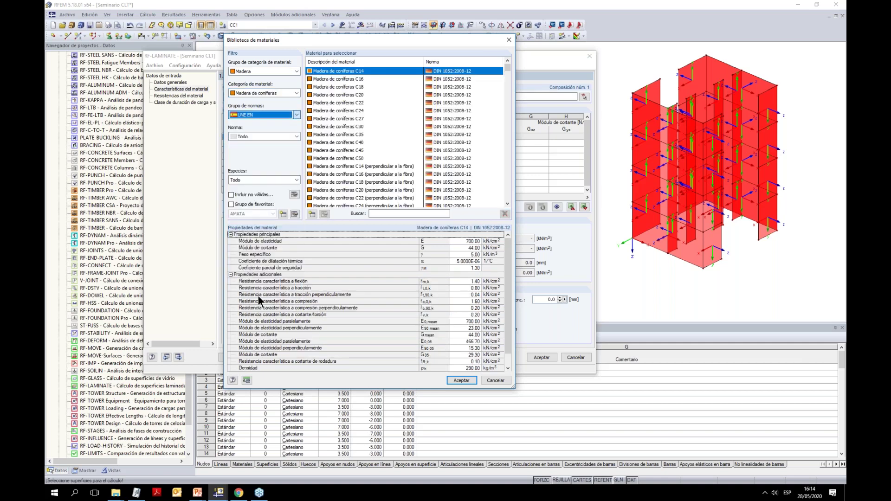
{"action": "left_click", "coordinate": [375, 110]}
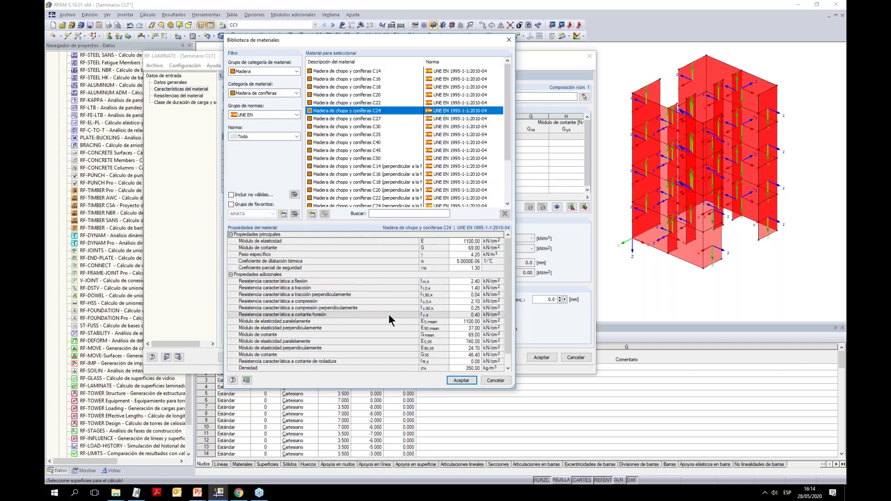
{"action": "scroll", "coordinate": [508, 313], "scroll_direction": "down", "scroll_amount": 1}
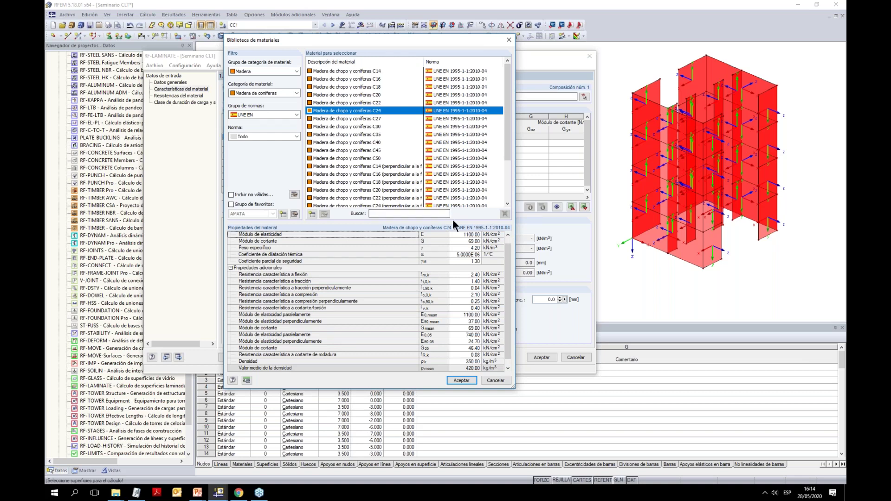
{"action": "left_click", "coordinate": [460, 381]}
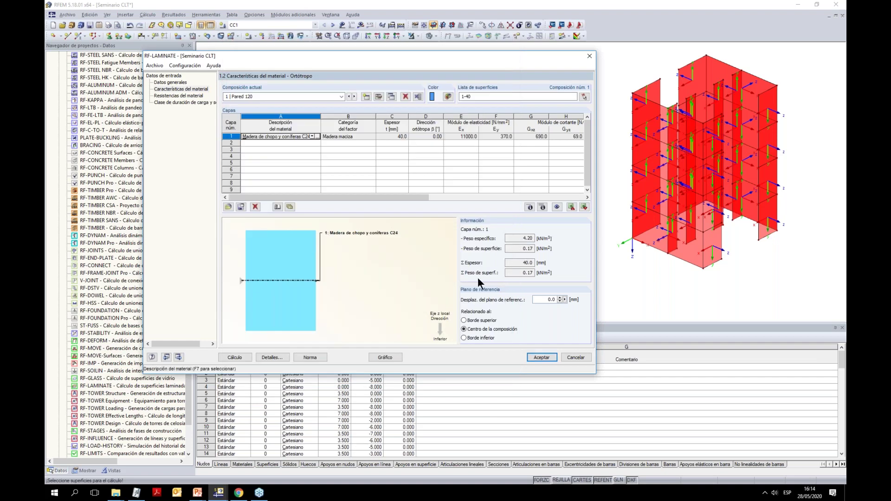
Set the factor category of layer 1 to Madera laminada encolada
{"action": "left_click_drag", "start_coordinate": [519, 56], "coordinate": [477, 56]}
{"action": "left_click", "coordinate": [315, 137]}
{"action": "left_click", "coordinate": [325, 137]}
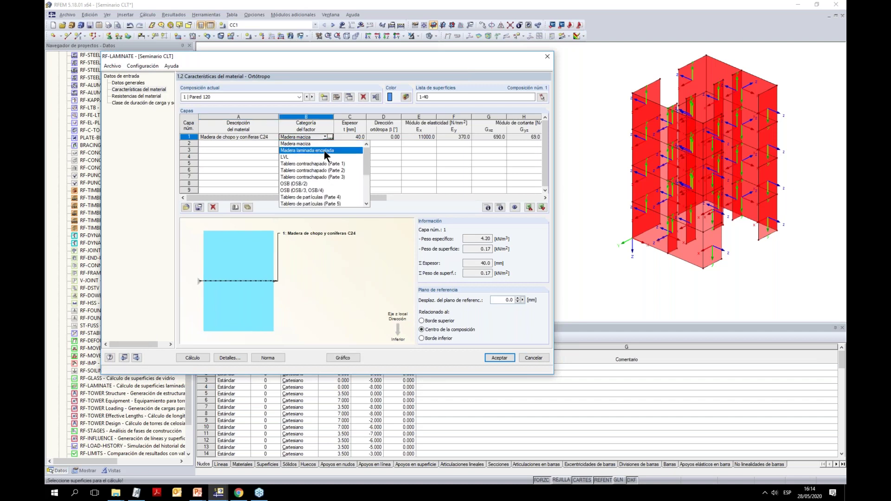
{"action": "left_click", "coordinate": [324, 150]}
{"action": "left_click", "coordinate": [310, 169]}
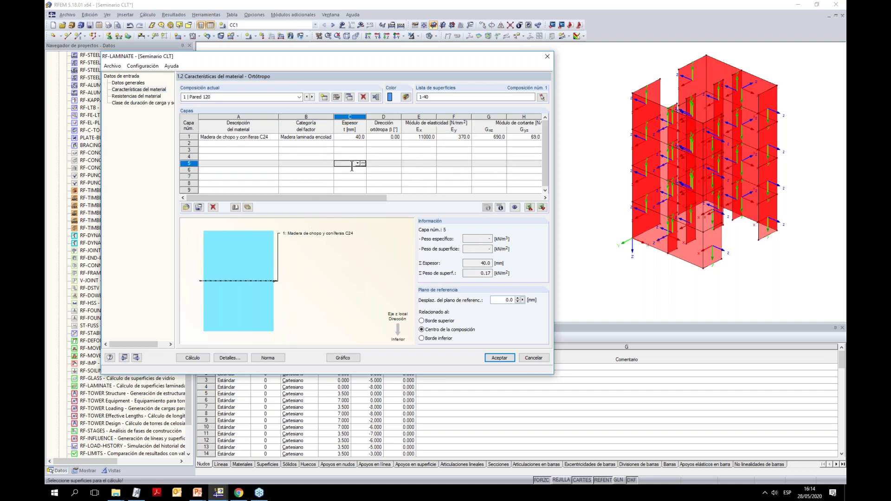
Set the orthotropic direction of layer 1 to 90°
{"action": "left_click", "coordinate": [353, 137]}
{"action": "left_click", "coordinate": [388, 137]}
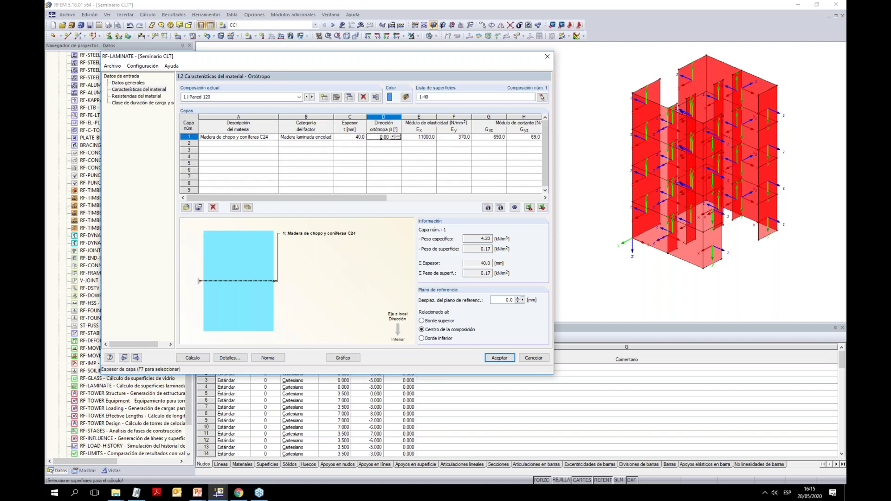
{"action": "left_click_drag", "start_coordinate": [486, 58], "coordinate": [482, 58]}
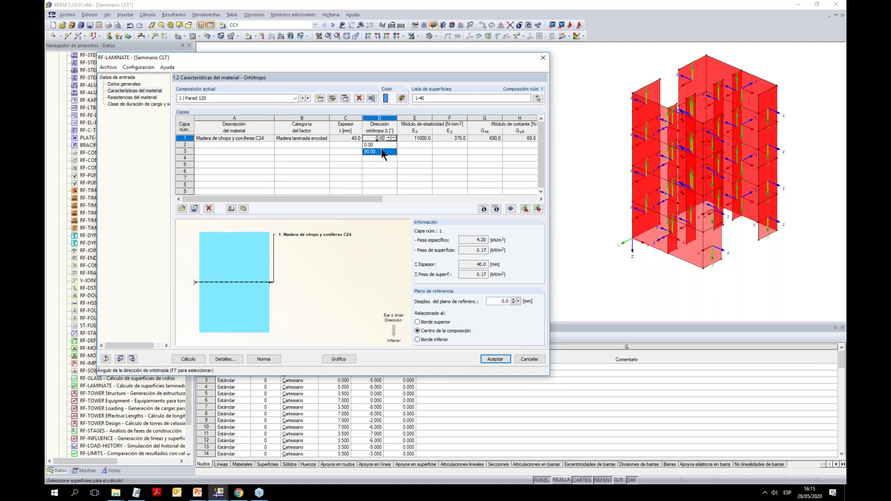
{"action": "left_click", "coordinate": [381, 151]}
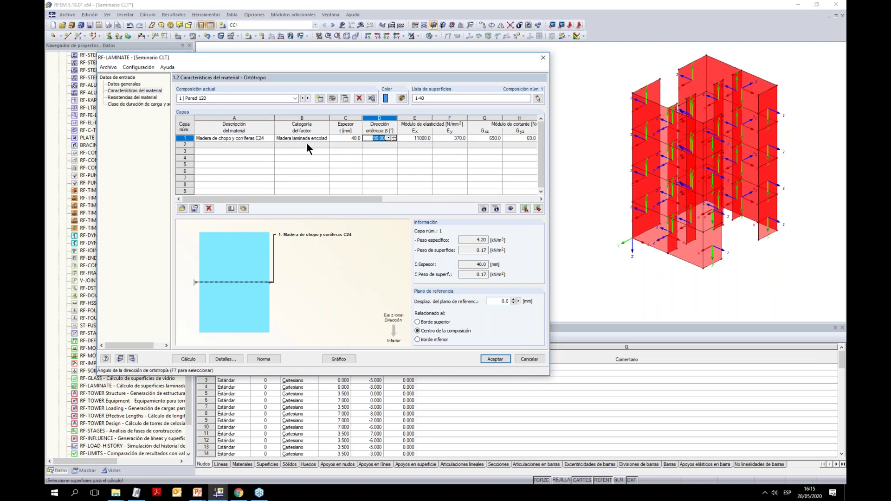
Add layers 2 and 3 to the composition with the material Madera de chopo y coníferas C24
{"action": "left_click", "coordinate": [266, 144]}
{"action": "left_click", "coordinate": [265, 146]}
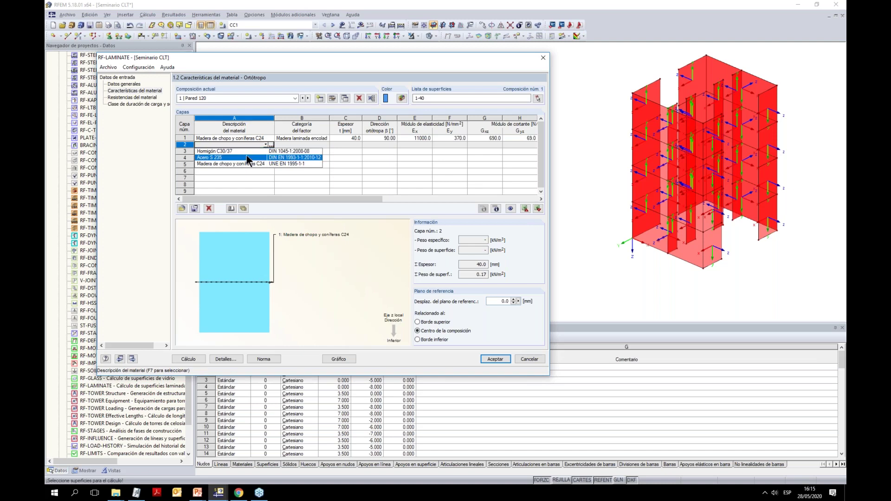
{"action": "left_click", "coordinate": [248, 163]}
{"action": "left_click", "coordinate": [263, 152]}
{"action": "left_click", "coordinate": [266, 151]}
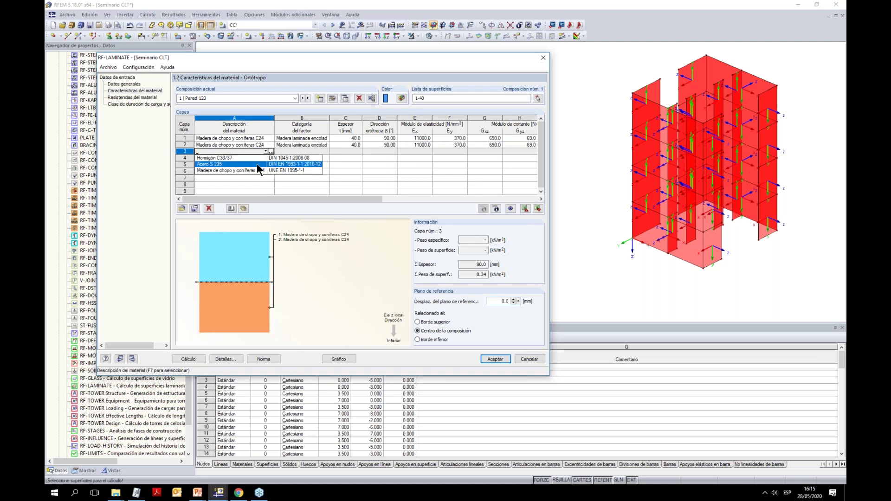
{"action": "left_click", "coordinate": [256, 171]}
{"action": "left_click", "coordinate": [349, 177]}
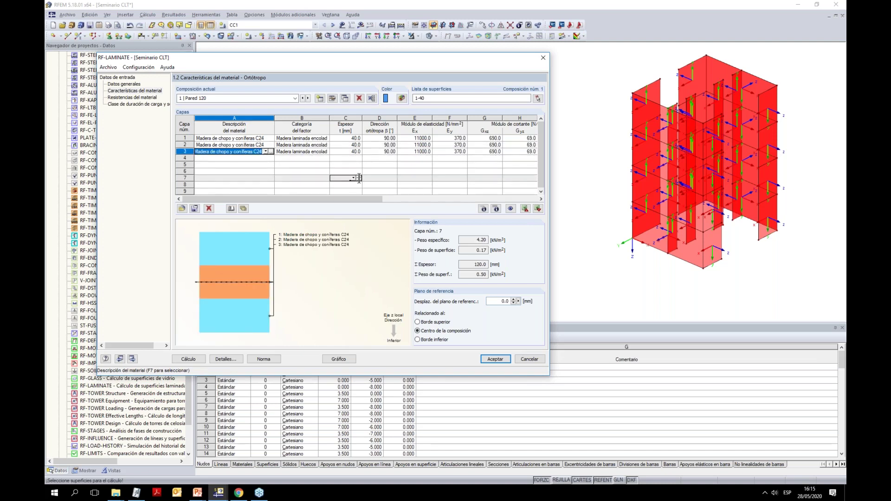
Set the orthotropic direction of the middle layer (layer 2) to 0°
{"action": "left_click", "coordinate": [379, 145]}
{"action": "left_click", "coordinate": [387, 144]}
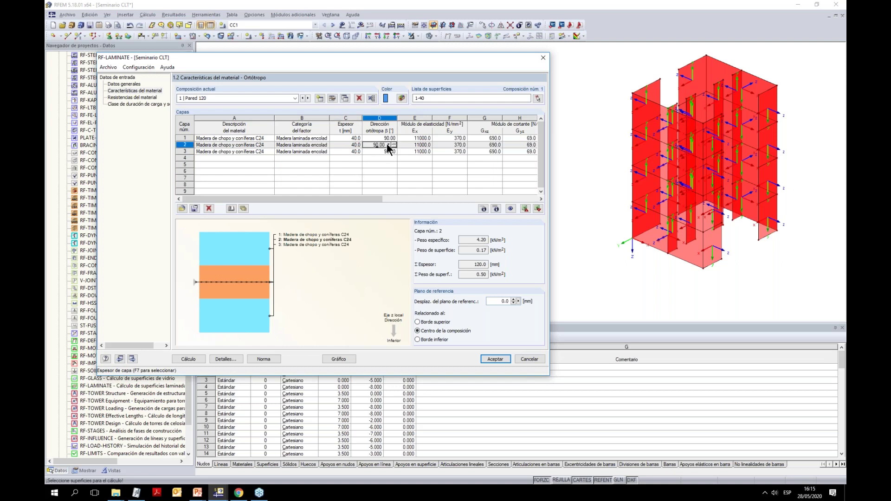
{"action": "left_click", "coordinate": [376, 151]}
{"action": "left_click", "coordinate": [386, 184]}
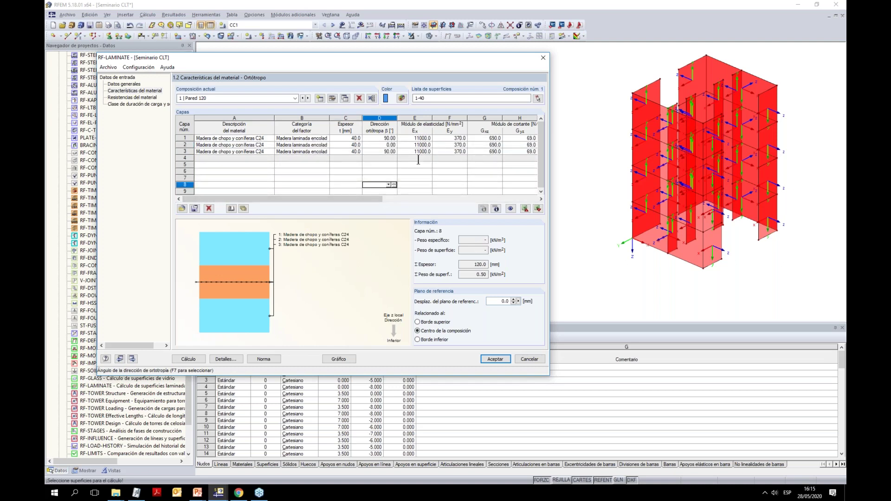
{"action": "left_click_drag", "start_coordinate": [366, 199], "coordinate": [320, 199]}
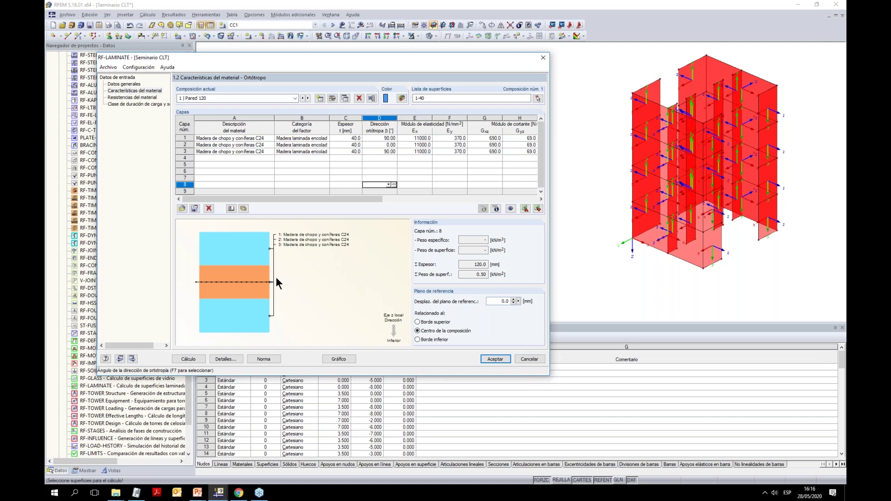
Enable Madera contralaminada sin cola en los lados estrechos in the details of composition 1 and accept
{"action": "left_click", "coordinate": [332, 98]}
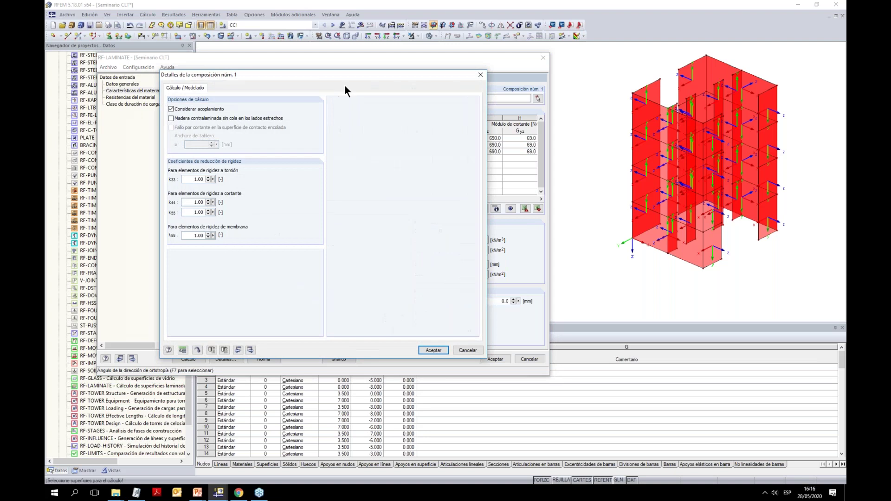
{"action": "left_click_drag", "start_coordinate": [338, 77], "coordinate": [518, 161]}
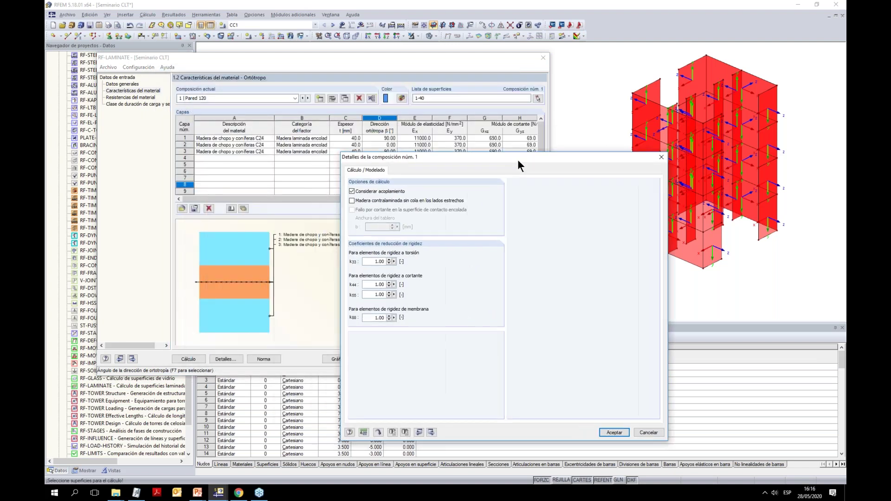
{"action": "left_click", "coordinate": [353, 200]}
{"action": "left_click_drag", "start_coordinate": [479, 165], "coordinate": [533, 177]}
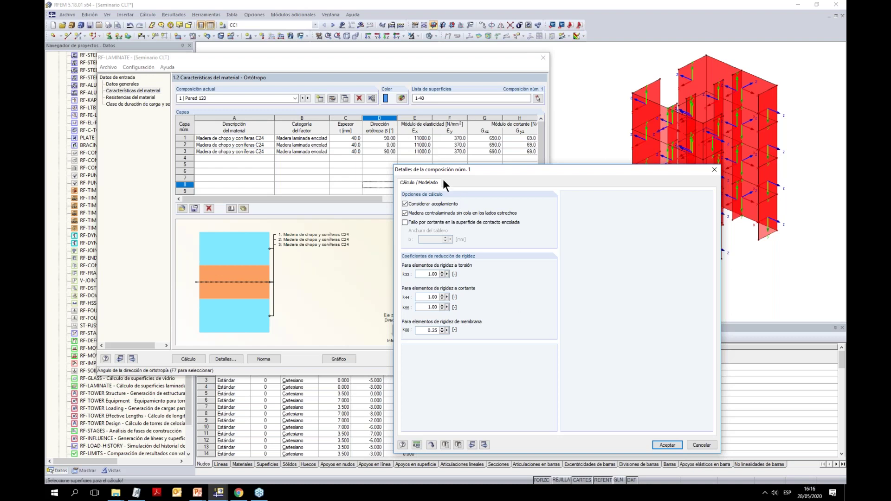
{"action": "left_click", "coordinate": [666, 445]}
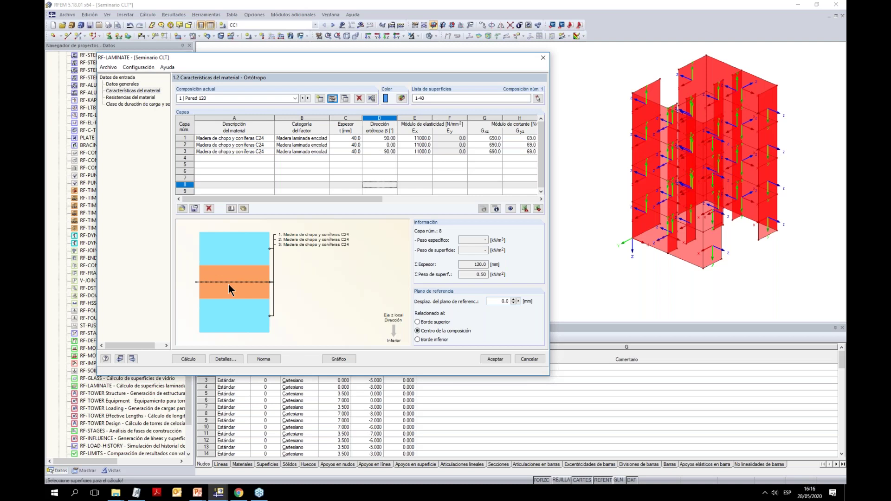
Review the stiffness reduction coefficients for torsion (k33) and membrane (k88) in the details of composition 1
{"action": "left_click", "coordinate": [332, 98]}
{"action": "left_click_drag", "start_coordinate": [339, 83], "coordinate": [566, 125]}
{"action": "double_click", "coordinate": [426, 229]}
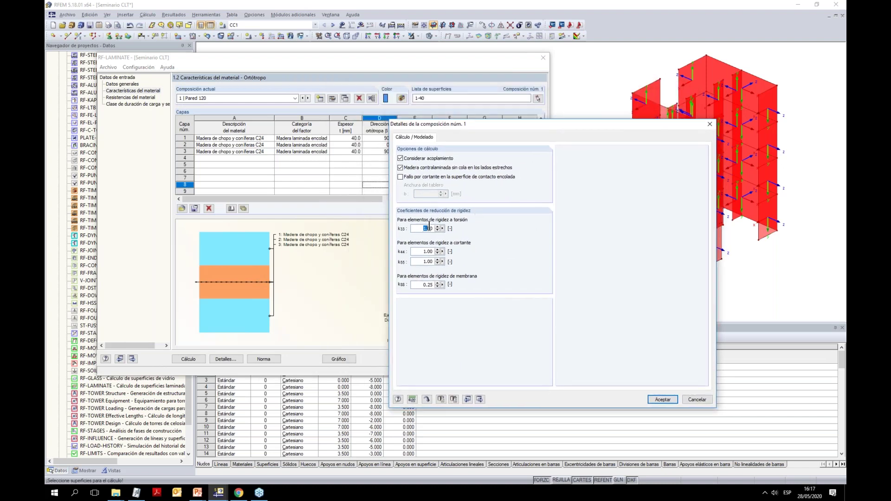
{"action": "left_click_drag", "start_coordinate": [420, 284], "coordinate": [444, 289]}
{"action": "left_click_drag", "start_coordinate": [420, 228], "coordinate": [442, 227]}
{"action": "left_click_drag", "start_coordinate": [420, 284], "coordinate": [449, 285]}
{"action": "left_click", "coordinate": [427, 228]}
{"action": "left_click", "coordinate": [425, 285]}
{"action": "left_click_drag", "start_coordinate": [497, 127], "coordinate": [519, 139]}
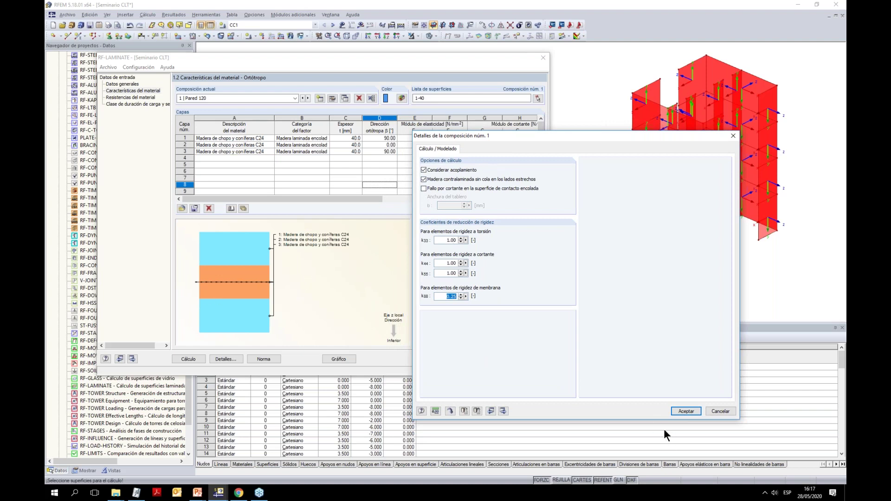
{"action": "left_click", "coordinate": [682, 412]}
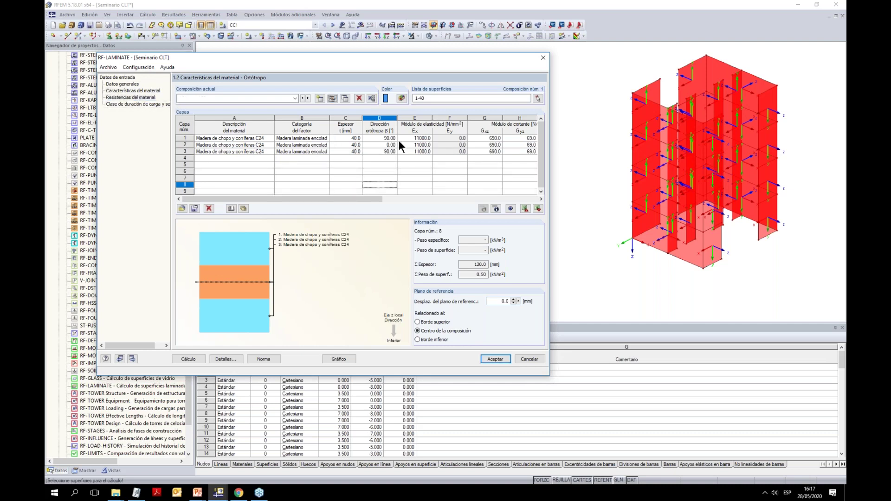
Review the bending, tension and compression strengths of layer 1 and accept the RF-LAMINATE input data
{"action": "key", "text": "ctrl+Page_Down"}
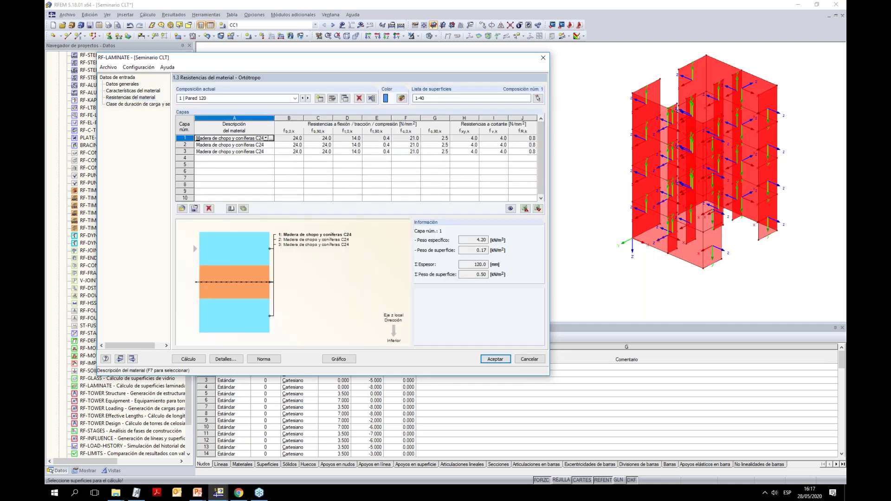
{"action": "left_click", "coordinate": [286, 138]}
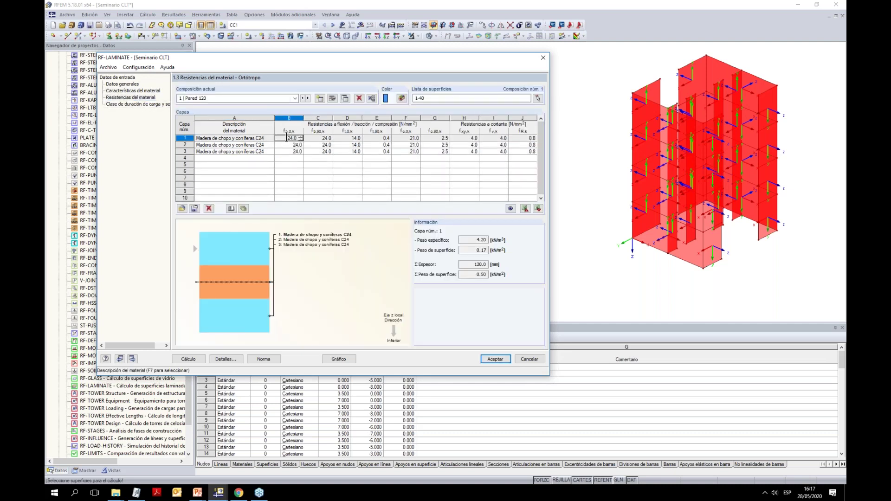
{"action": "left_click", "coordinate": [320, 138]}
{"action": "left_click", "coordinate": [350, 139]}
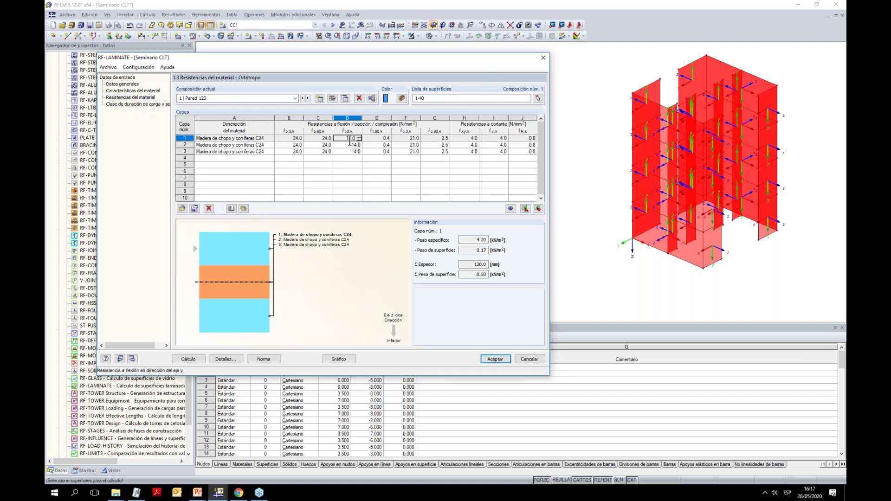
{"action": "left_click", "coordinate": [378, 138]}
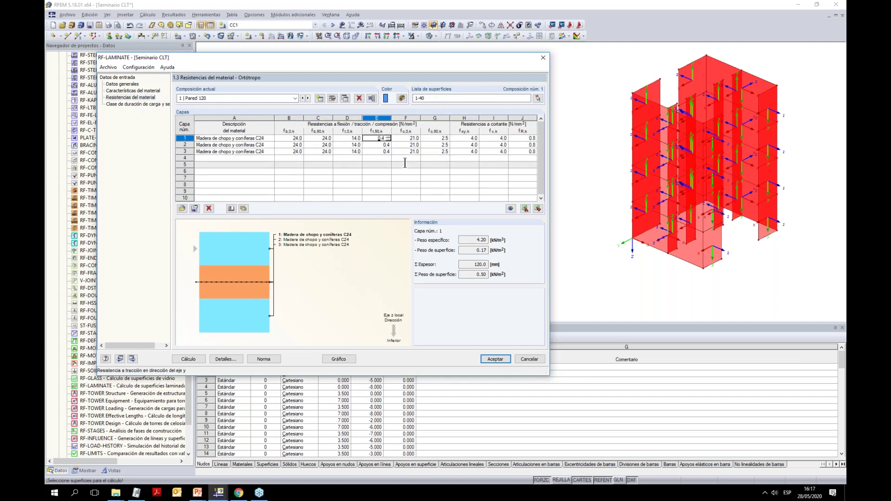
{"action": "left_click", "coordinate": [406, 138]}
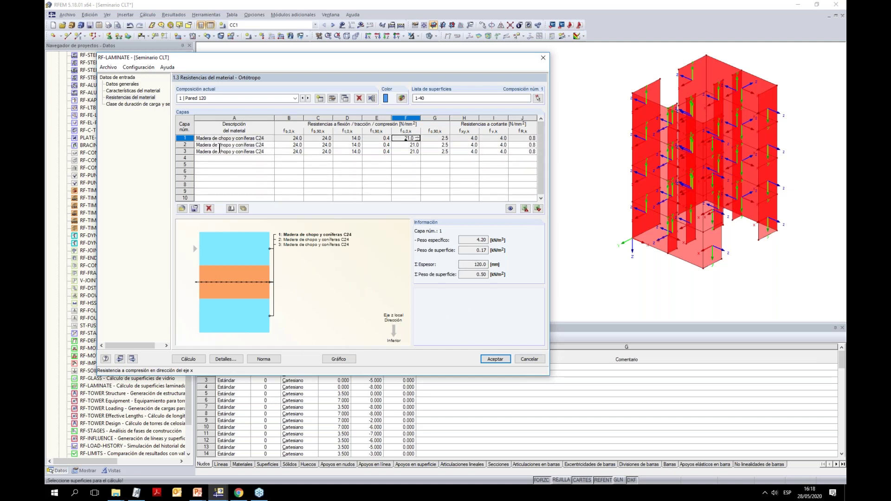
{"action": "left_click", "coordinate": [495, 359]}
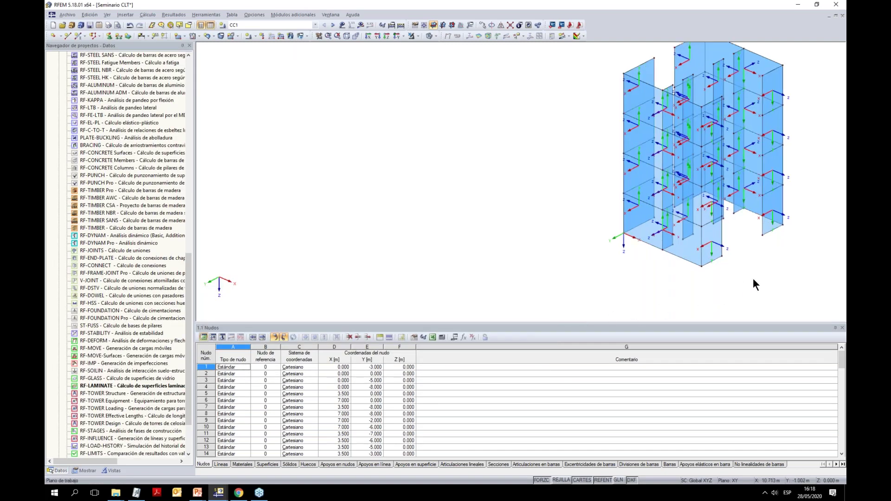
Divide the six ground-floor wall edge lines beside the openings (19,23,29,30,33,34) by distance, placing a new node 2 m above the base
{"action": "middle_click_drag", "start_coordinate": [690, 306], "coordinate": [568, 280], "text": "ctrl"}
{"action": "scroll", "coordinate": [618, 217], "scroll_direction": "up", "scroll_amount": 1}
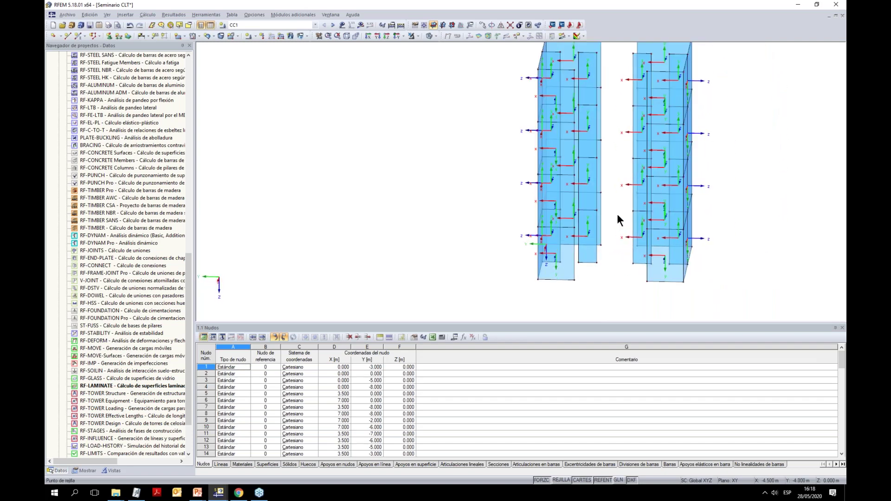
{"action": "middle_click_drag", "start_coordinate": [606, 215], "coordinate": [595, 236], "text": "ctrl"}
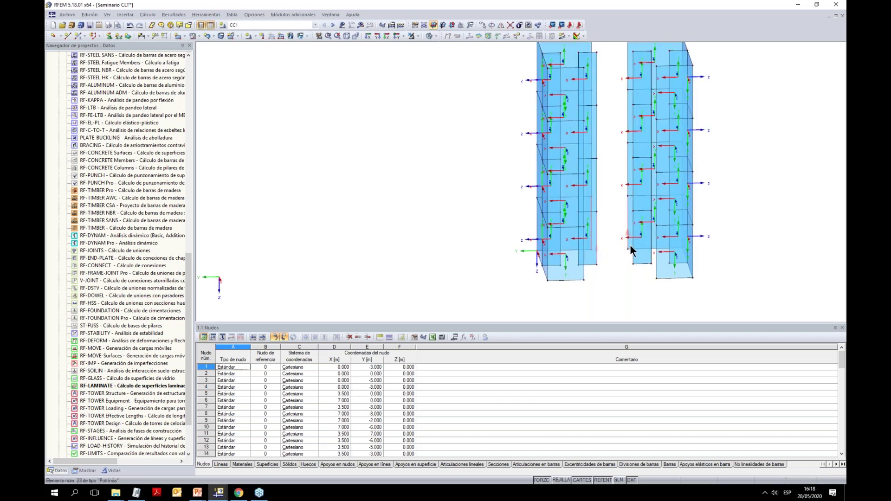
{"action": "middle_click_drag", "start_coordinate": [589, 271], "coordinate": [578, 267], "text": "ctrl"}
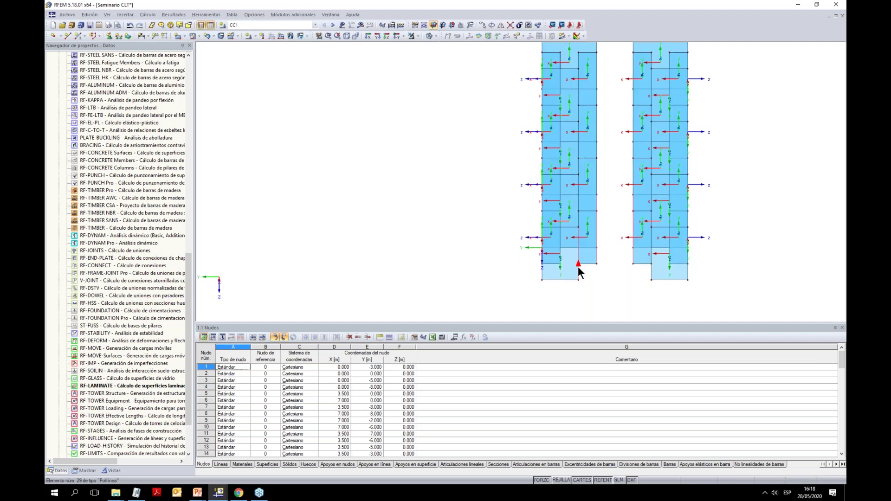
{"action": "middle_click_drag", "start_coordinate": [650, 271], "coordinate": [622, 246], "text": "ctrl"}
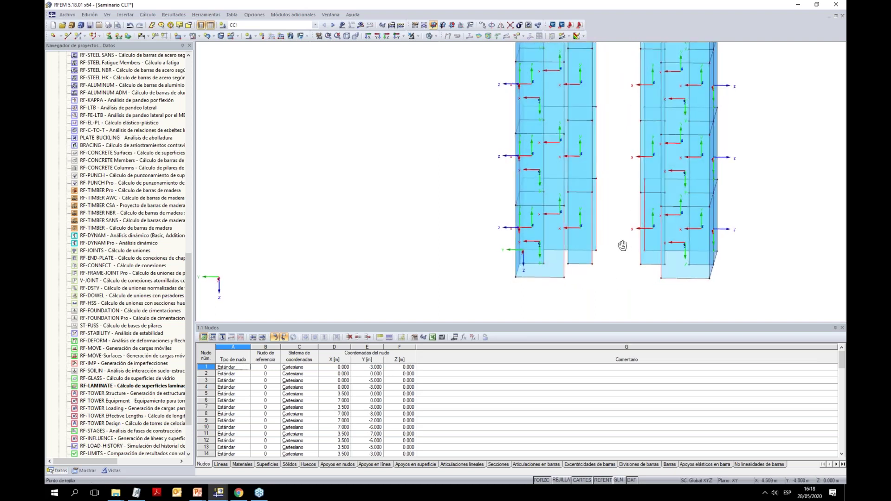
{"action": "right_click", "coordinate": [661, 245]}
{"action": "mouse_move", "coordinate": [706, 291]}
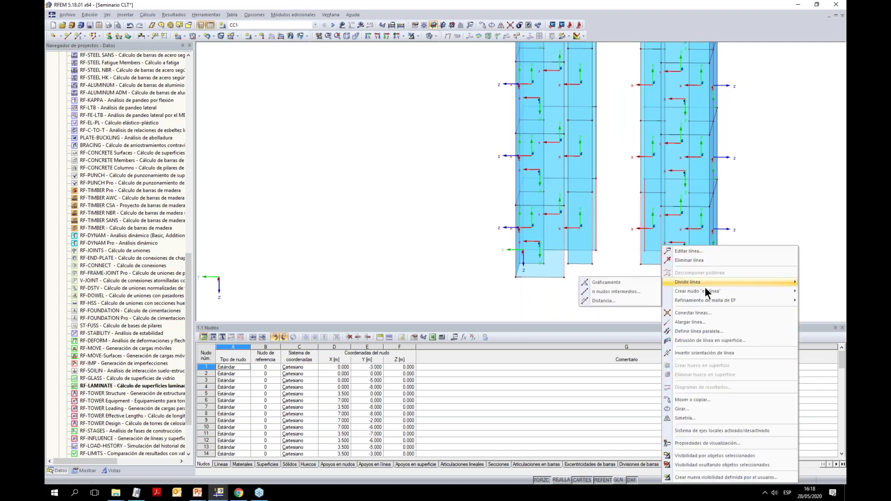
{"action": "left_click", "coordinate": [603, 300]}
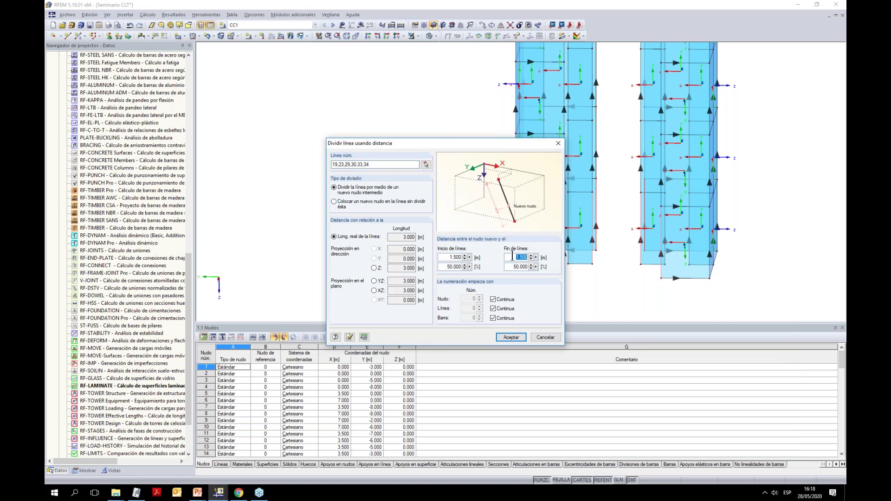
{"action": "left_click", "coordinate": [512, 338]}
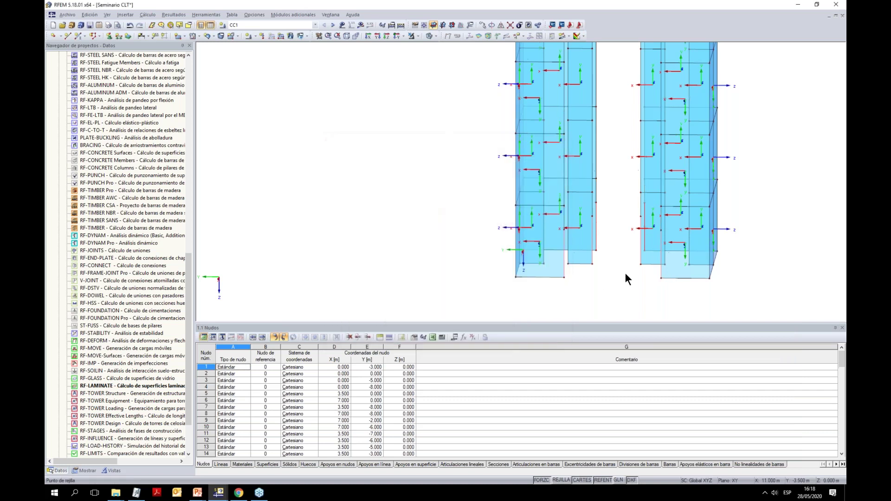
Draw two horizontal lines across the ground-floor opening of the X = 7 m wall, at storey level and at Z = -2 m
{"action": "scroll", "coordinate": [627, 239], "scroll_direction": "up", "scroll_amount": 2}
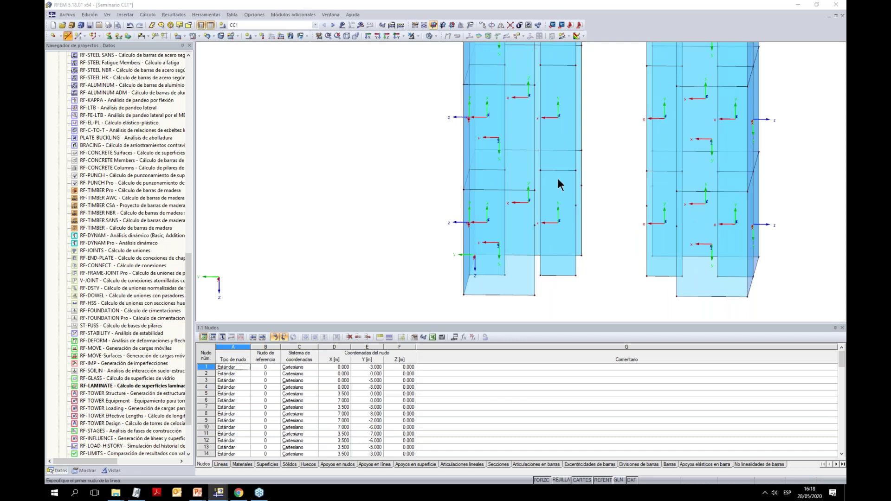
{"action": "left_click", "coordinate": [534, 190]}
{"action": "left_click", "coordinate": [676, 192]}
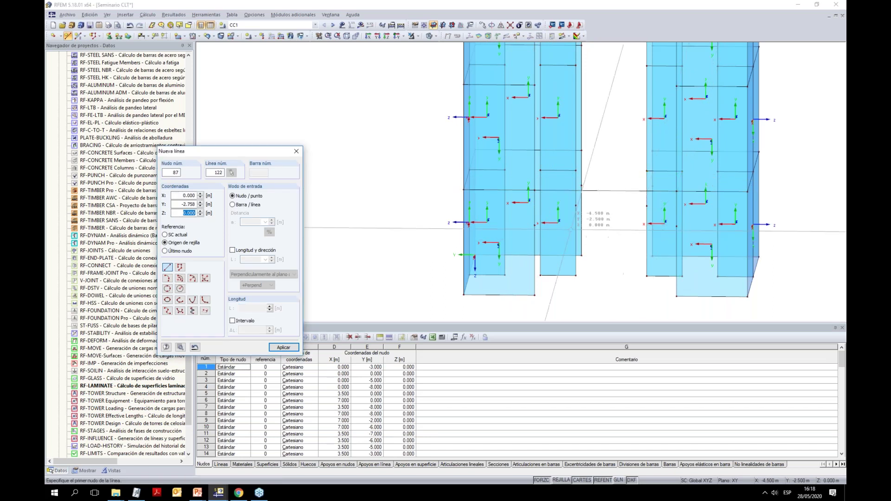
{"action": "left_click", "coordinate": [676, 226]}
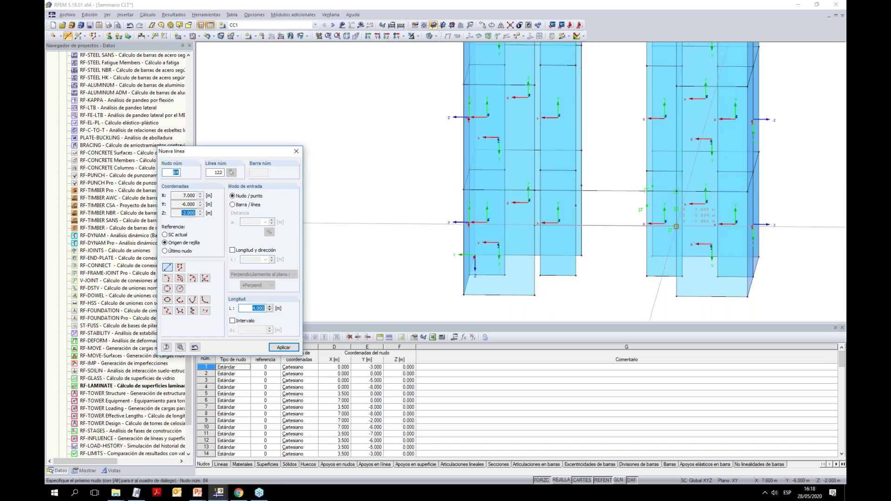
{"action": "left_click", "coordinate": [582, 150]}
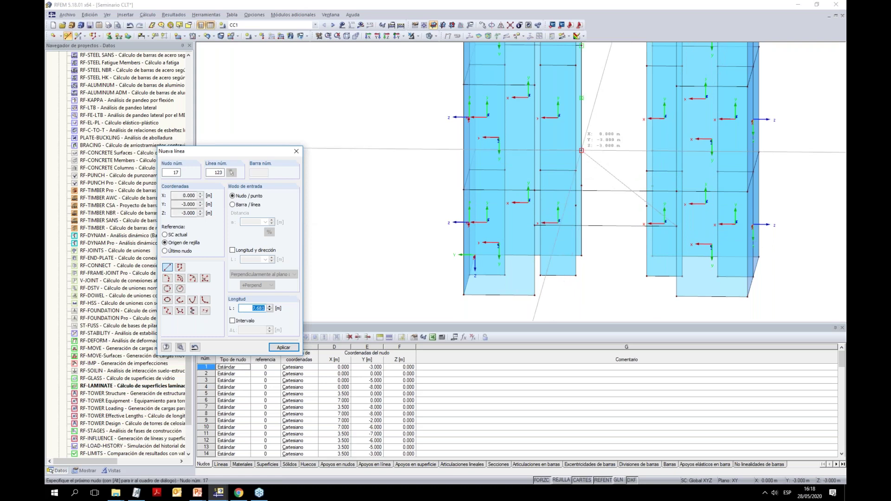
{"action": "key", "text": "Escape"}
Draw the upper and lower lintel lines across the opening of the middle wall at X = 3.5 m, at Z = -3 and -2 m
{"action": "scroll", "coordinate": [572, 180], "scroll_direction": "up", "scroll_amount": 1}
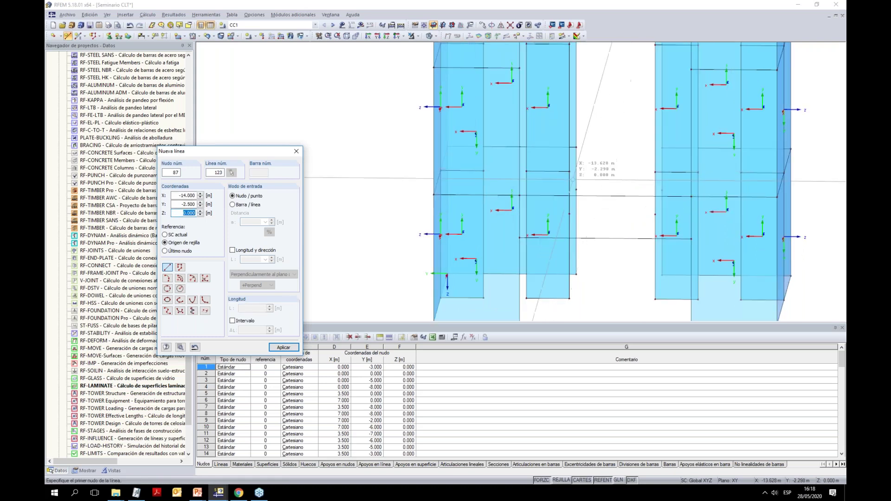
{"action": "left_click", "coordinate": [569, 172]}
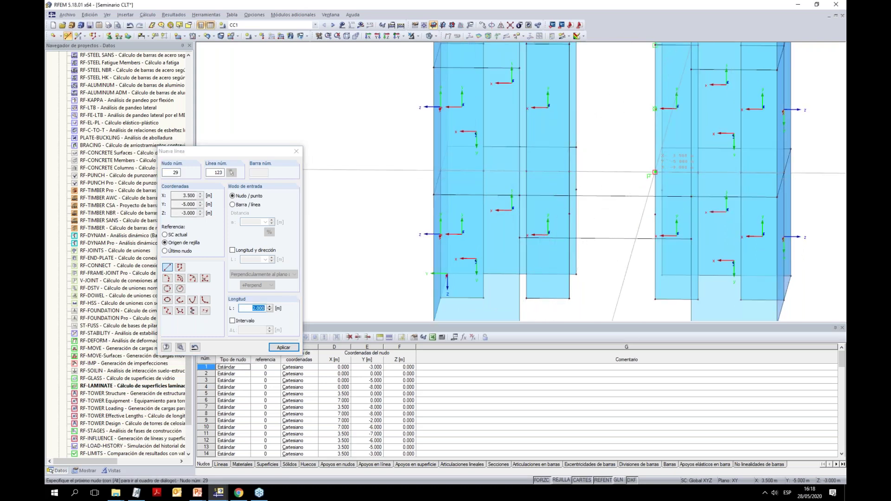
{"action": "left_click", "coordinate": [626, 174]}
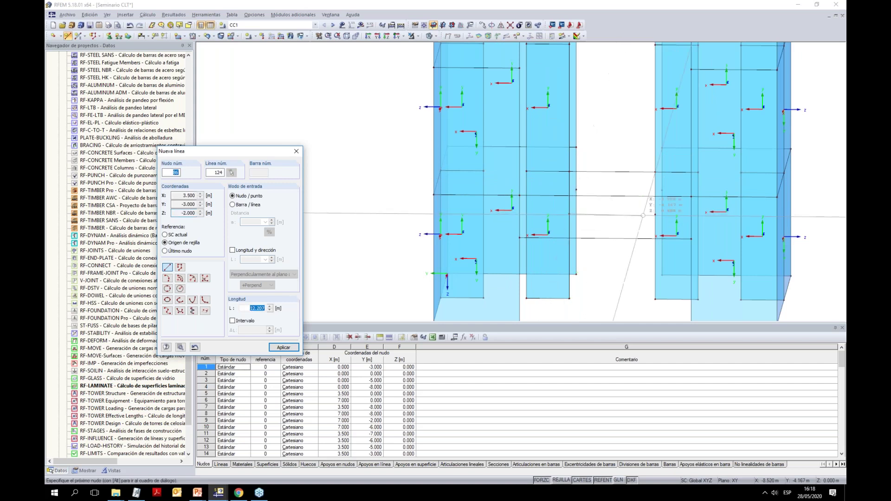
{"action": "key", "text": "Escape"}
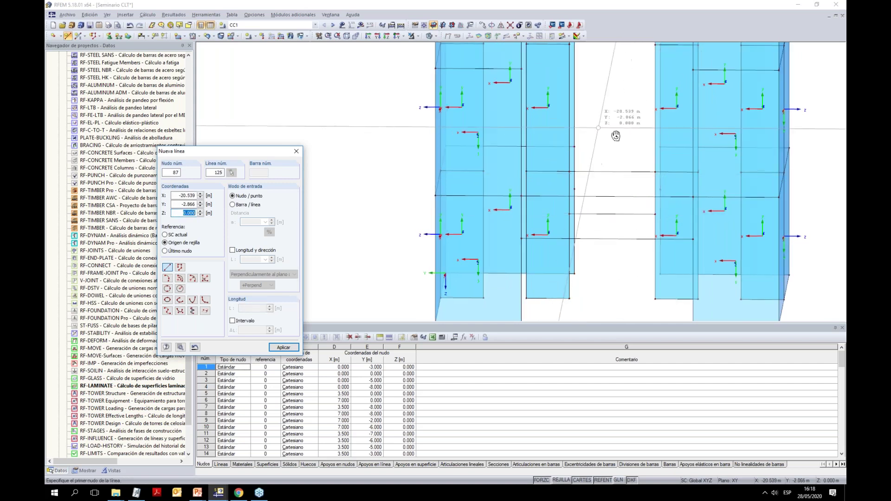
Draw the upper and lower lintel lines across the opening of the wall at X = 0, at Z = -3 and -2 m
{"action": "left_click", "coordinate": [655, 171]}
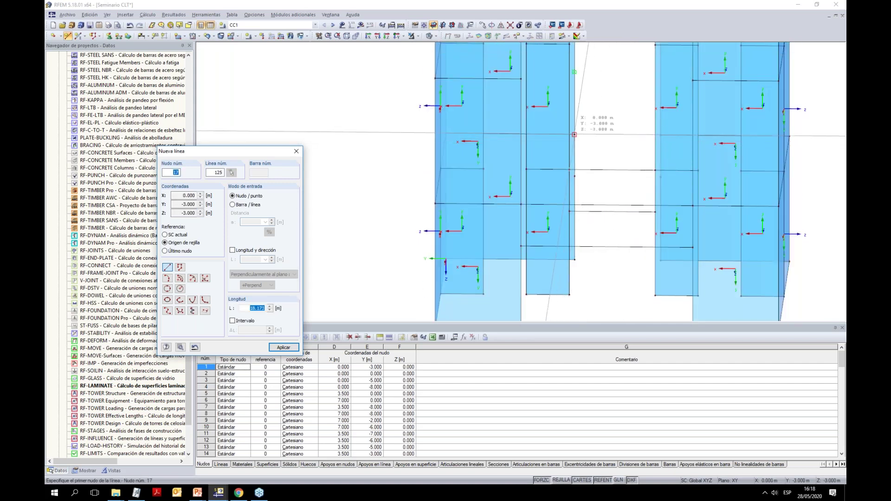
{"action": "left_click", "coordinate": [660, 136]}
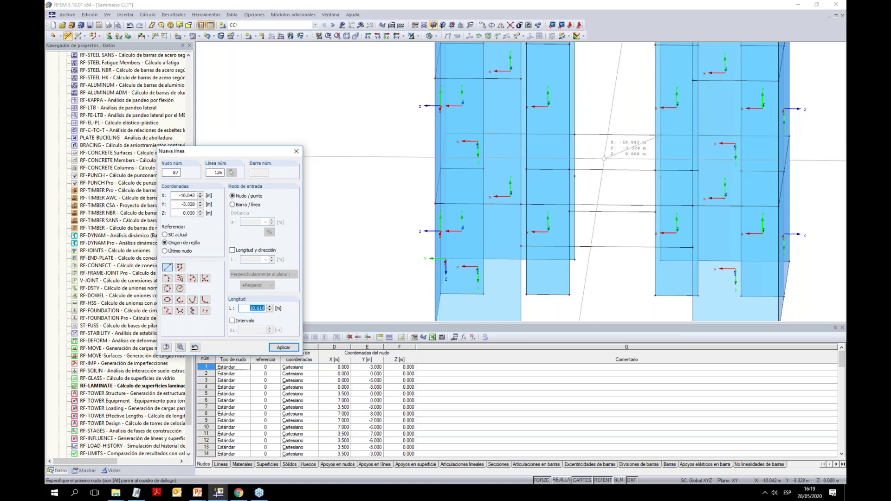
{"action": "left_click", "coordinate": [574, 176]}
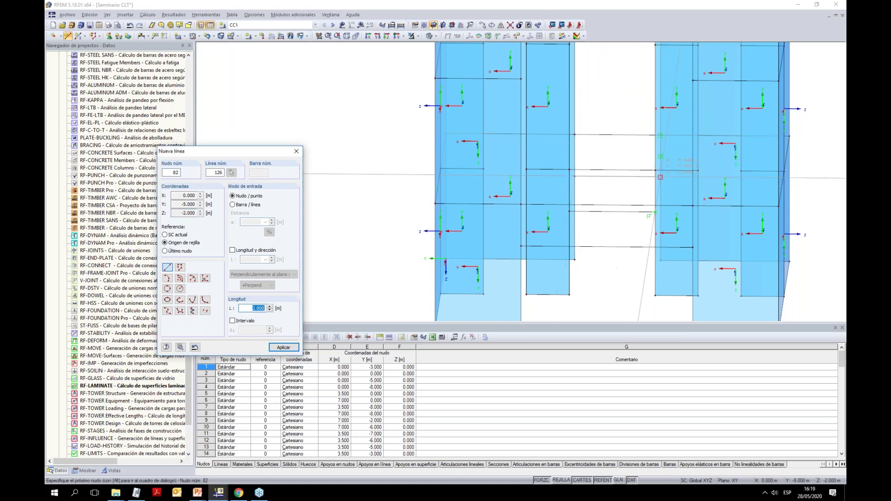
{"action": "left_click", "coordinate": [655, 175]}
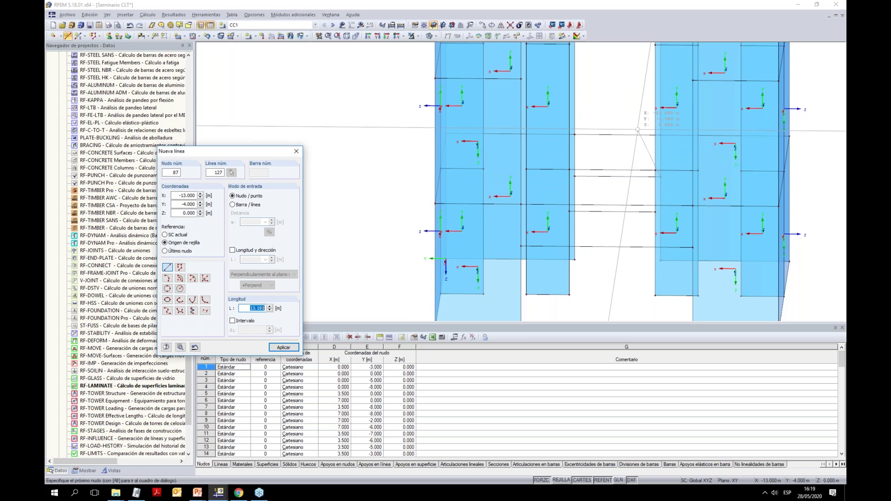
{"action": "key", "text": "Escape"}
Create three plane surfaces with Laminada stiffness from the boundary lines of the ground-floor lintels in the X = 7, 3.5 and 0 m walls
{"action": "mouse_move", "coordinate": [633, 160]}
{"action": "middle_mouse_down", "text": "ctrl"}
{"action": "mouse_move", "coordinate": [652, 175]}
{"action": "mouse_move", "coordinate": [640, 210]}
{"action": "middle_mouse_up", "text": "ctrl"}
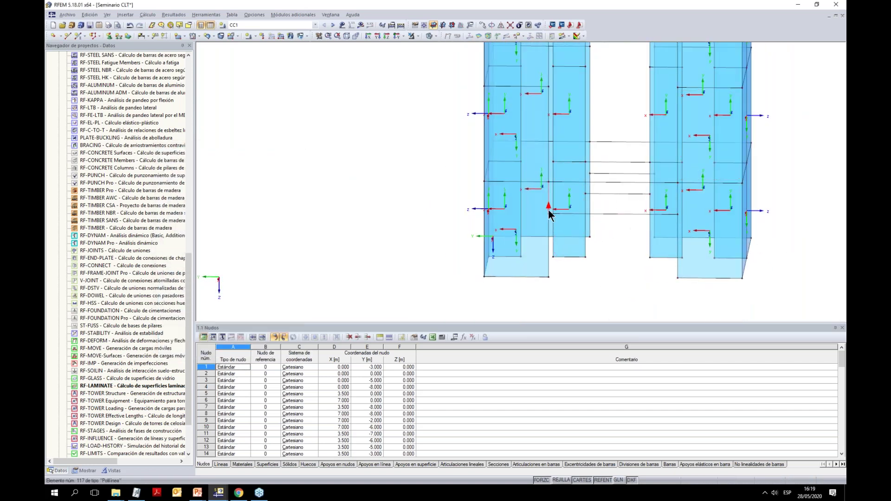
{"action": "left_click", "coordinate": [183, 36]}
{"action": "left_click", "coordinate": [213, 231]}
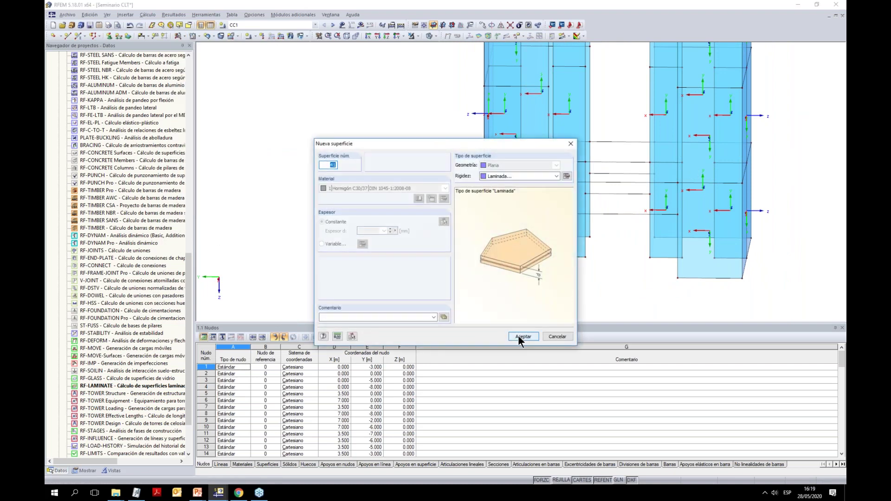
{"action": "left_click", "coordinate": [522, 336]}
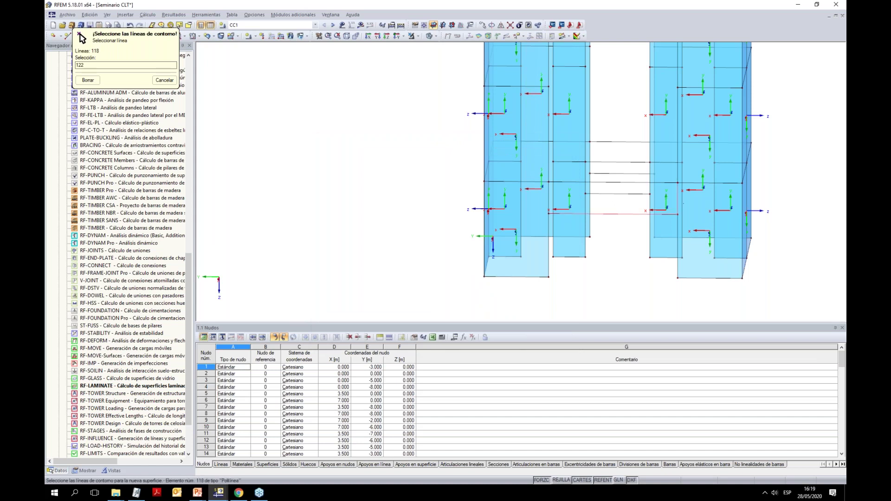
{"action": "left_click", "coordinate": [548, 200]}
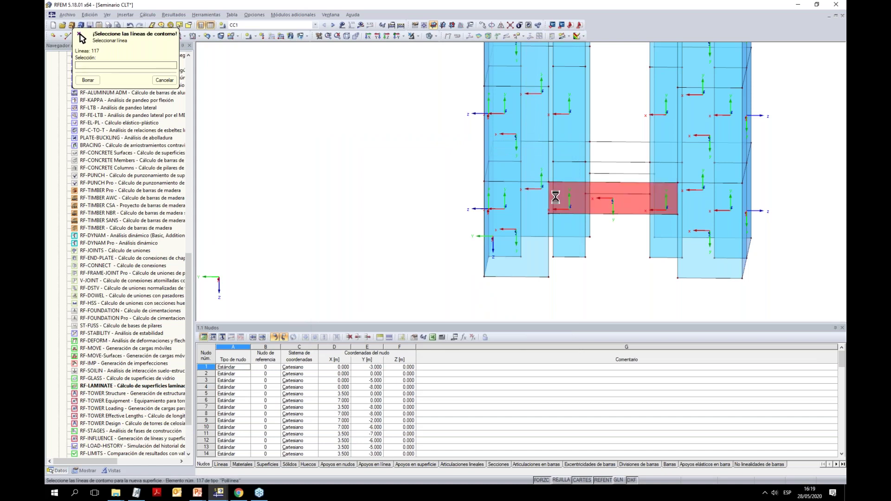
{"action": "middle_click_drag", "start_coordinate": [635, 230], "coordinate": [617, 163], "text": "ctrl"}
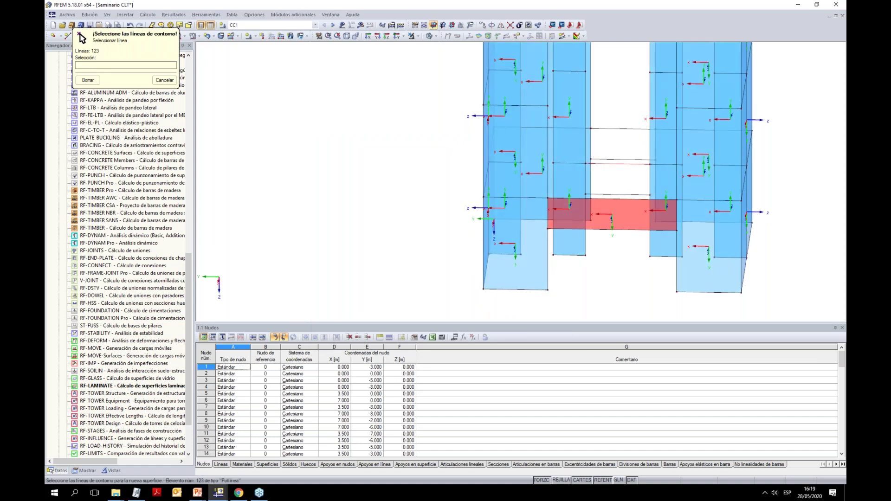
{"action": "left_click", "coordinate": [609, 194]}
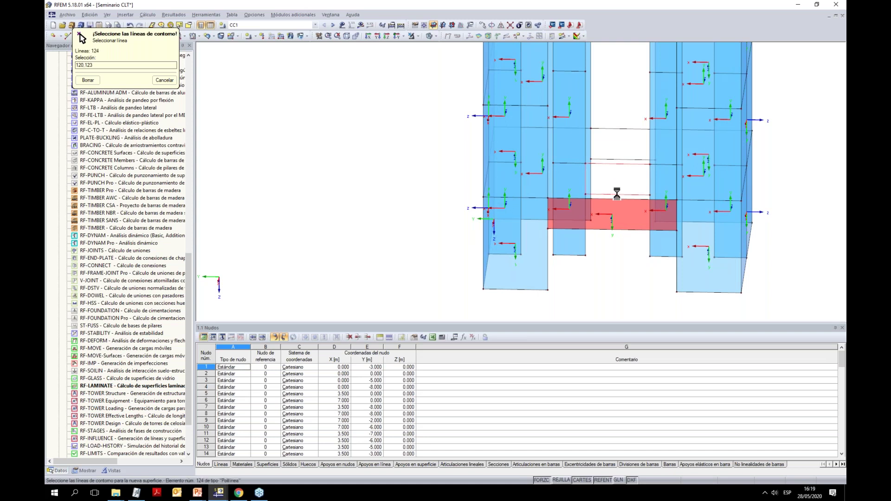
{"action": "left_click", "coordinate": [649, 176]}
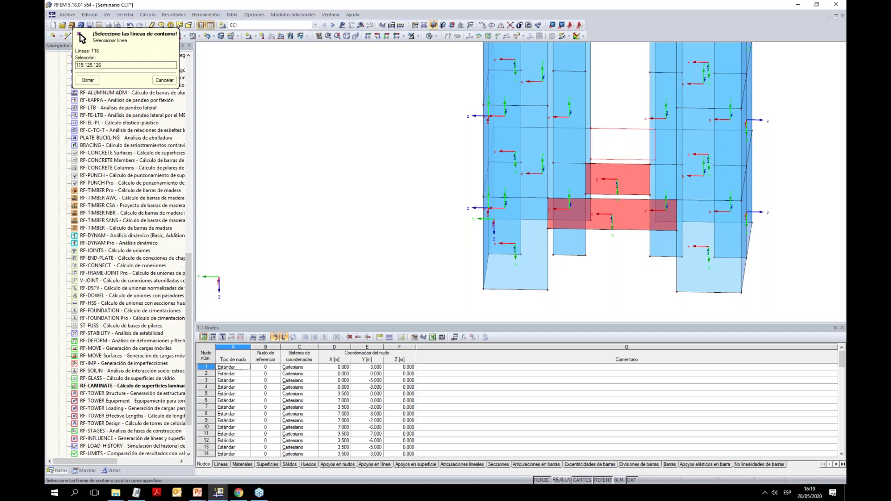
{"action": "left_click", "coordinate": [656, 145]}
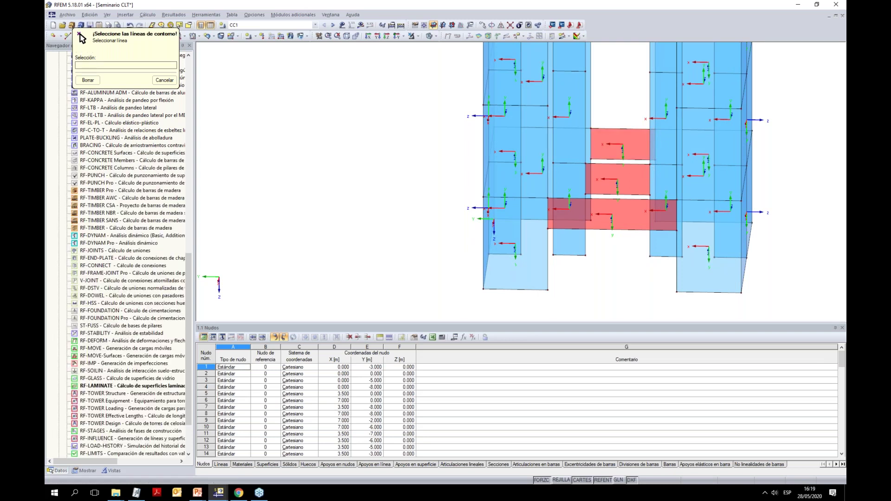
{"action": "key", "text": "Escape"}
Delete the middle lintel surface and its lower line, and remove its two nodes at Z = -2 m by merging the joined lines
{"action": "scroll", "coordinate": [594, 179], "scroll_direction": "up", "scroll_amount": 1}
{"action": "middle_click_drag", "start_coordinate": [594, 178], "coordinate": [594, 186], "text": "ctrl"}
{"action": "scroll", "coordinate": [618, 206], "scroll_direction": "up", "scroll_amount": 2}
{"action": "key", "text": "Delete"}
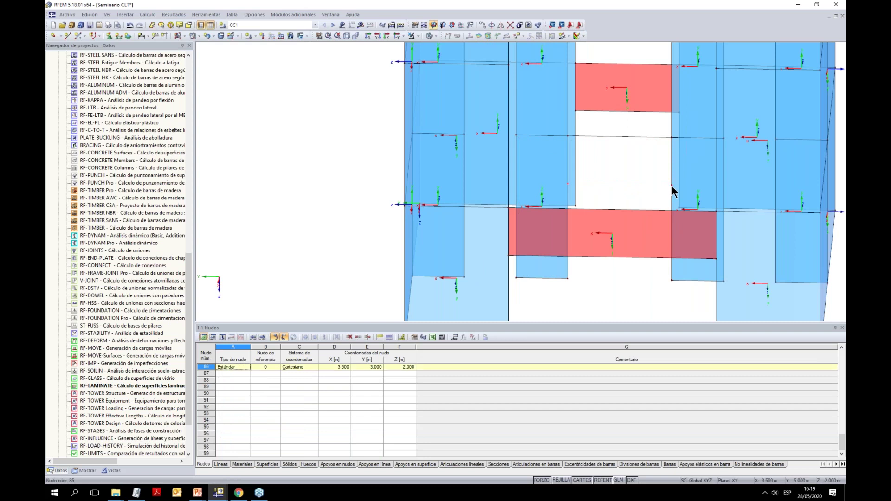
{"action": "right_click", "coordinate": [672, 185]}
{"action": "mouse_move", "coordinate": [697, 200]}
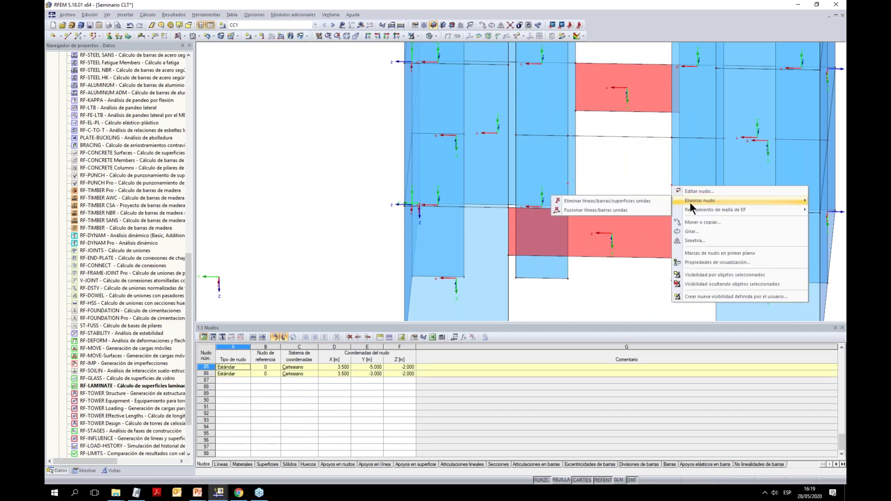
{"action": "left_click", "coordinate": [622, 208]}
Try to copy the two remaining lintels three times with a Z displacement of -3 m, and undo the copy
{"action": "scroll", "coordinate": [644, 166], "scroll_direction": "down", "scroll_amount": 1}
{"action": "middle_click_drag", "start_coordinate": [644, 166], "coordinate": [651, 95], "text": "ctrl"}
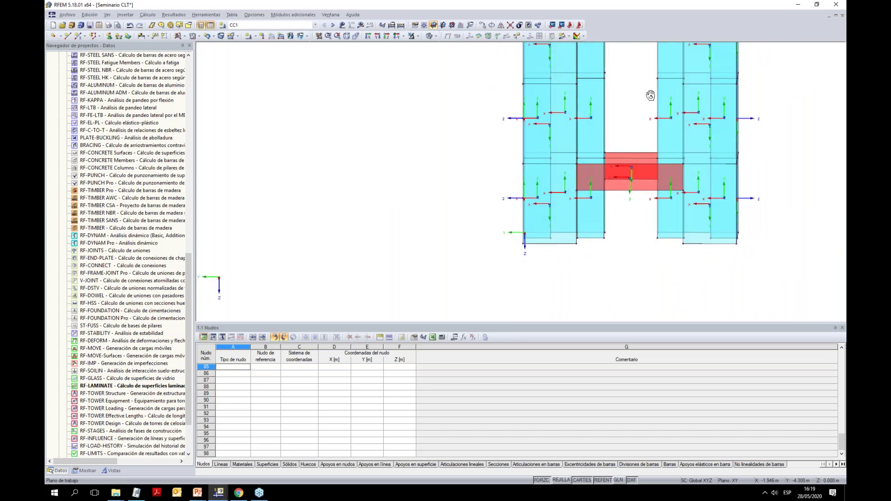
{"action": "scroll", "coordinate": [639, 208], "scroll_direction": "up", "scroll_amount": 1}
{"action": "middle_click_drag", "start_coordinate": [639, 209], "coordinate": [638, 202], "text": "ctrl"}
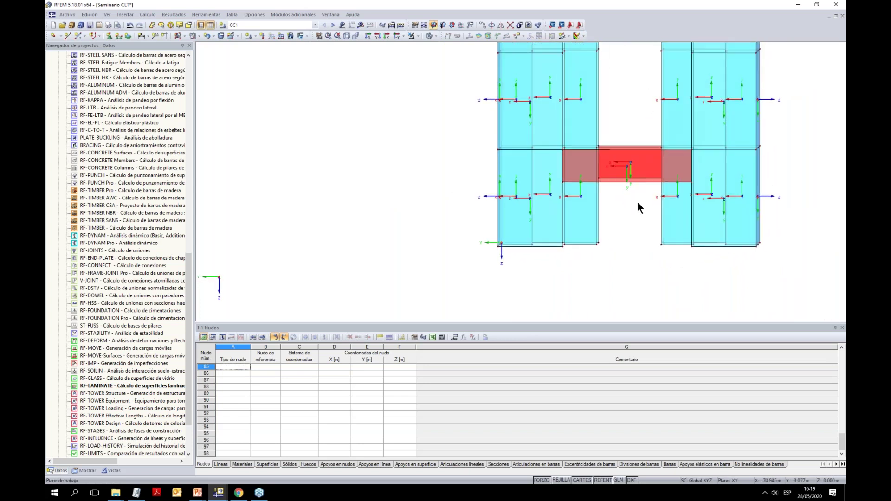
{"action": "middle_click_drag", "start_coordinate": [626, 239], "coordinate": [600, 280], "text": "ctrl"}
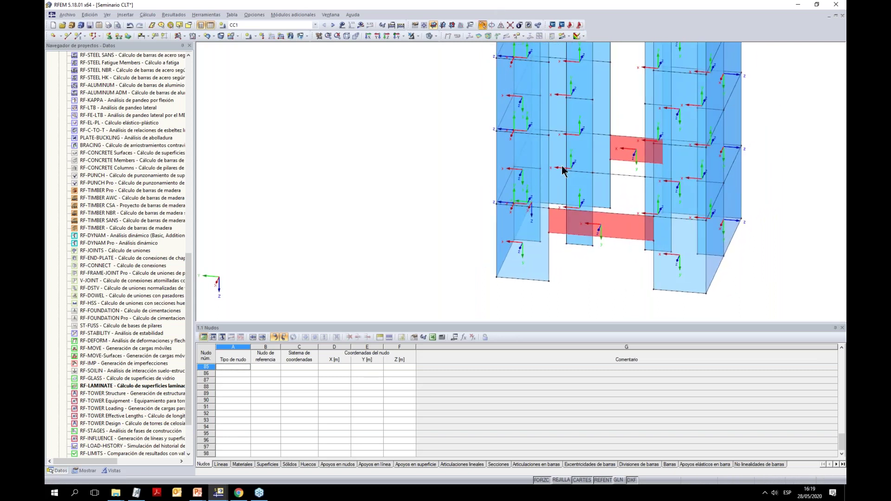
{"action": "key", "text": "ctrl+m"}
{"action": "type", "text": "3"}
{"action": "left_click", "coordinate": [387, 251]}
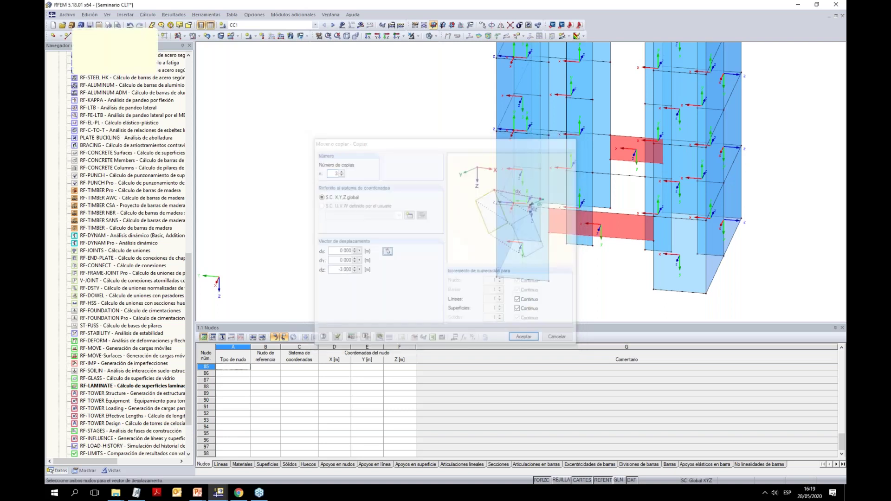
{"action": "left_click", "coordinate": [549, 135]}
{"action": "left_click_drag", "start_coordinate": [530, 141], "coordinate": [345, 98]}
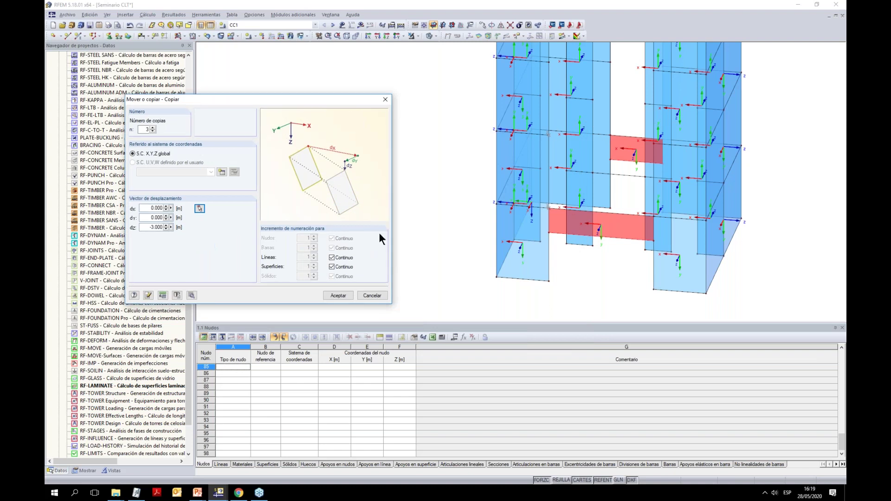
{"action": "left_click", "coordinate": [338, 295]}
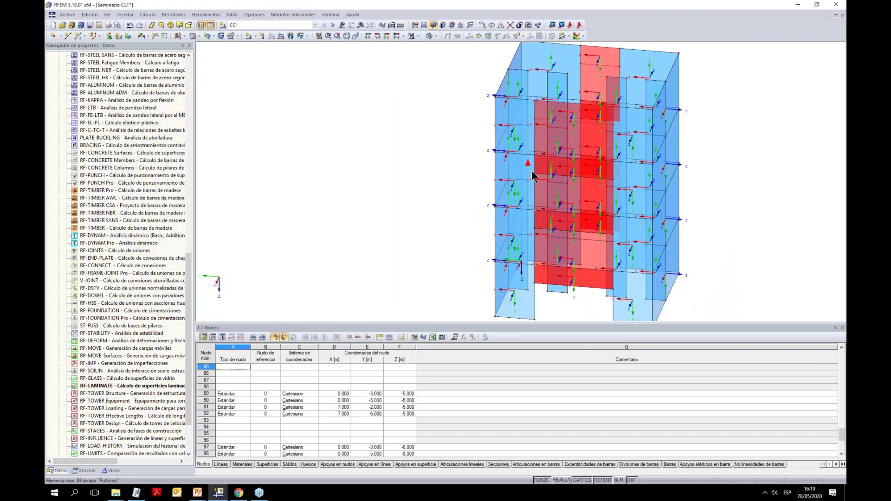
{"action": "key", "text": "ctrl+z"}
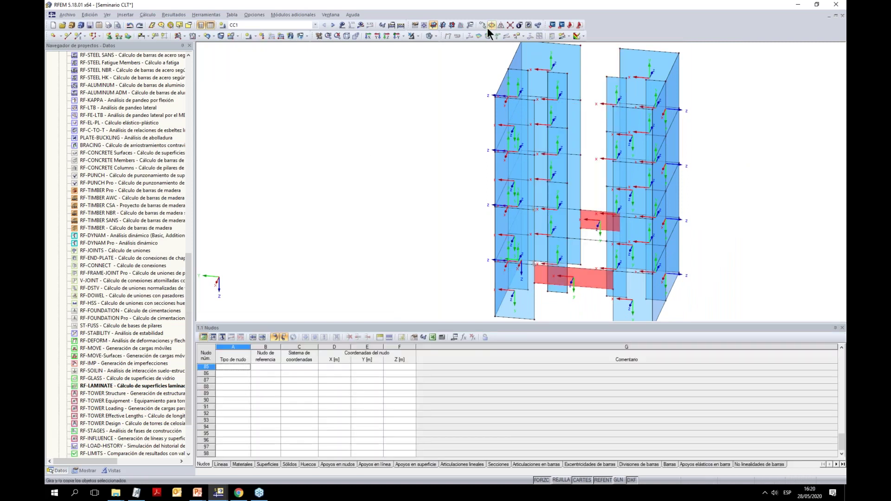
Copy the two lintels three times with dz -3 m, with the creation of new surfaces between the selected lines and their copies disabled
{"action": "left_click_drag", "start_coordinate": [487, 145], "coordinate": [333, 63]}
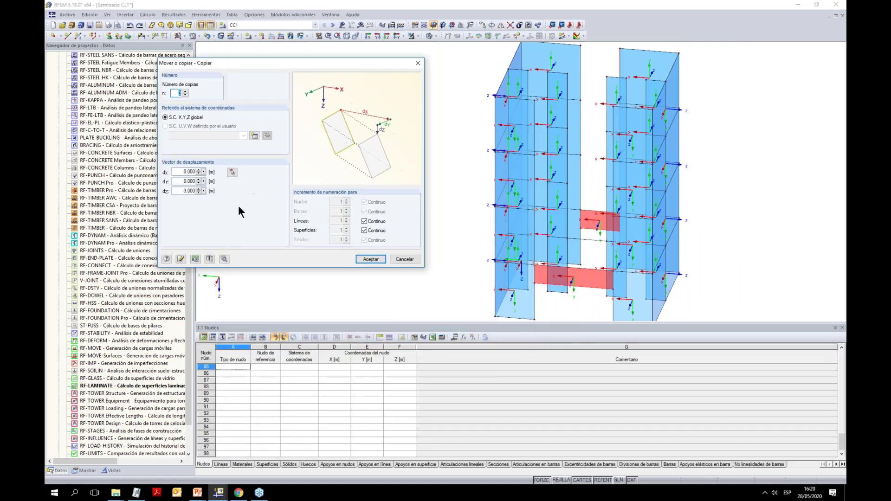
{"action": "left_click", "coordinate": [224, 259]}
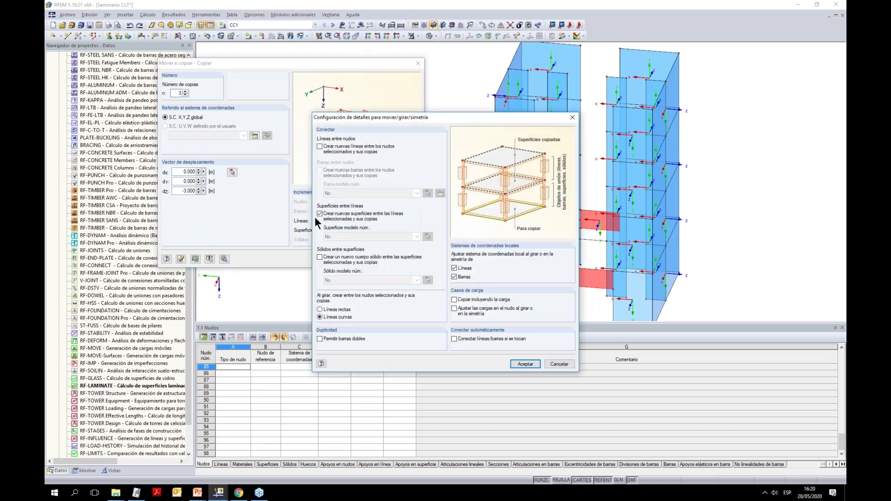
{"action": "left_click_drag", "start_coordinate": [489, 123], "coordinate": [429, 118]}
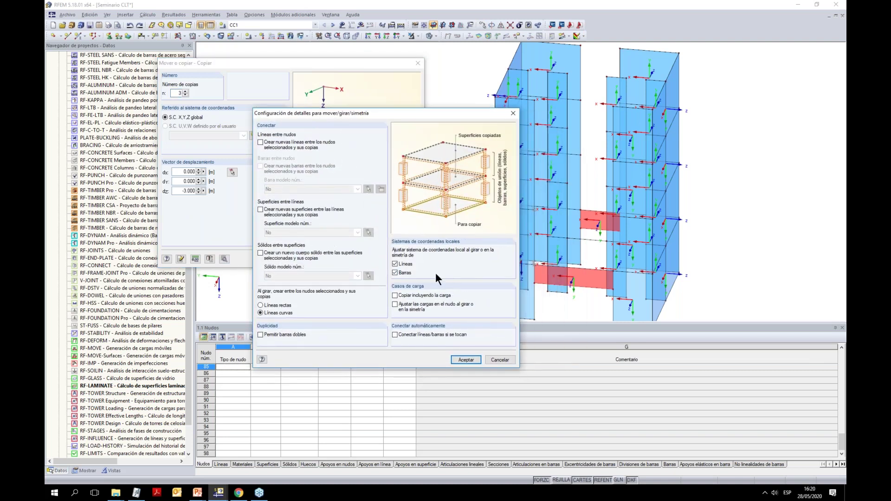
{"action": "left_click", "coordinate": [465, 359]}
{"action": "left_click", "coordinate": [371, 258]}
{"action": "middle_click_drag", "start_coordinate": [696, 144], "coordinate": [692, 249], "text": "ctrl"}
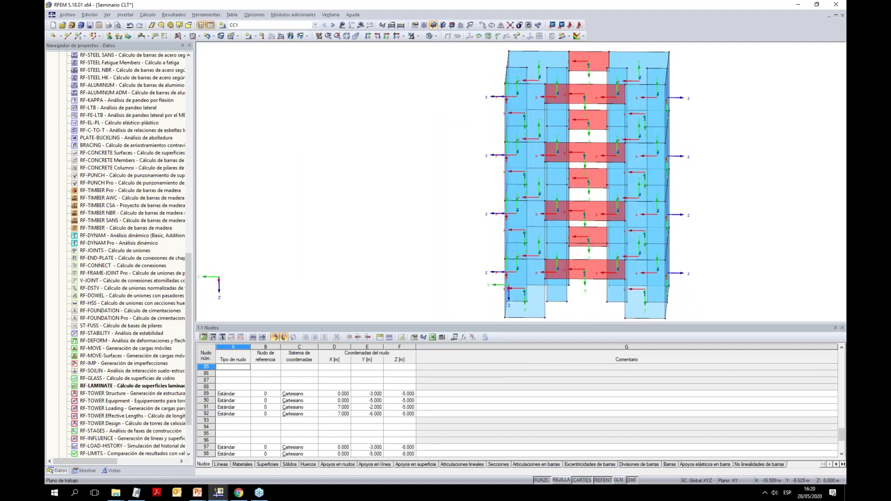
{"action": "scroll", "coordinate": [692, 250], "scroll_direction": "up", "scroll_amount": 3}
{"action": "middle_click_drag", "start_coordinate": [605, 273], "coordinate": [656, 261], "text": "ctrl"}
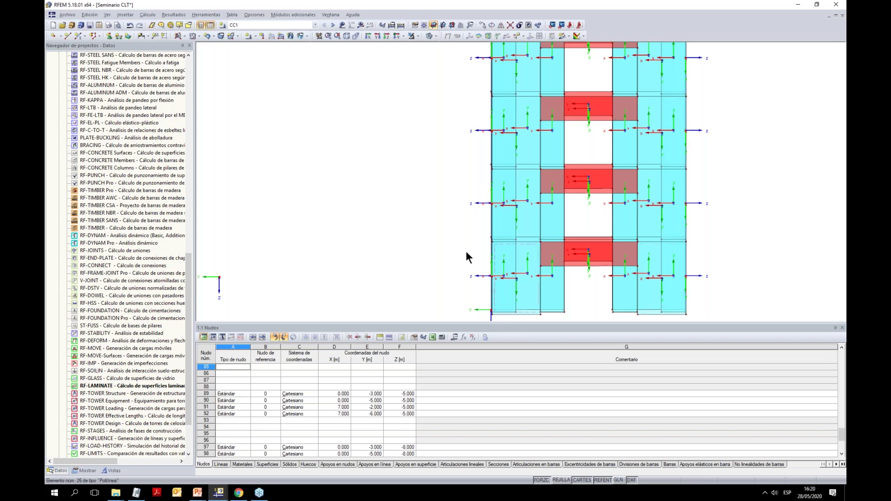
{"action": "scroll", "coordinate": [596, 278], "scroll_direction": "up", "scroll_amount": 1}
{"action": "scroll", "coordinate": [600, 285], "scroll_direction": "down", "scroll_amount": 2}
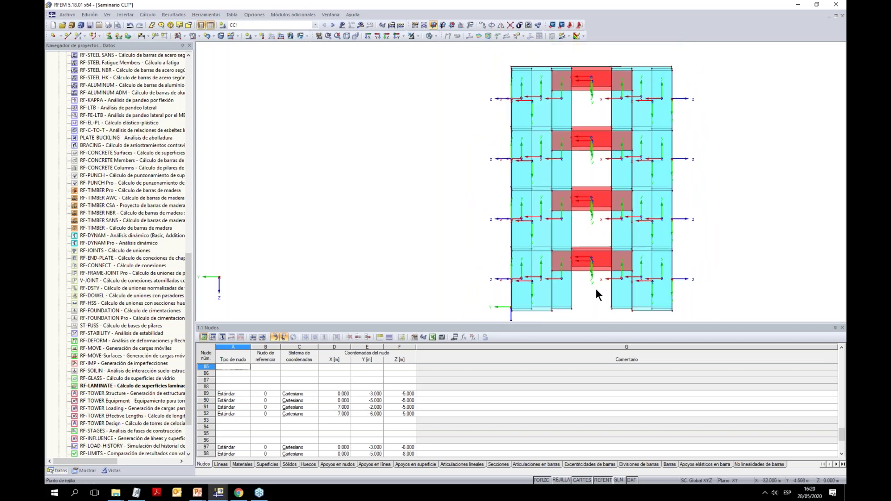
Edit all eight lintel surfaces together and apply an angular rotation to their input axes so that local x points downward
{"action": "scroll", "coordinate": [600, 298], "scroll_direction": "down", "scroll_amount": 1}
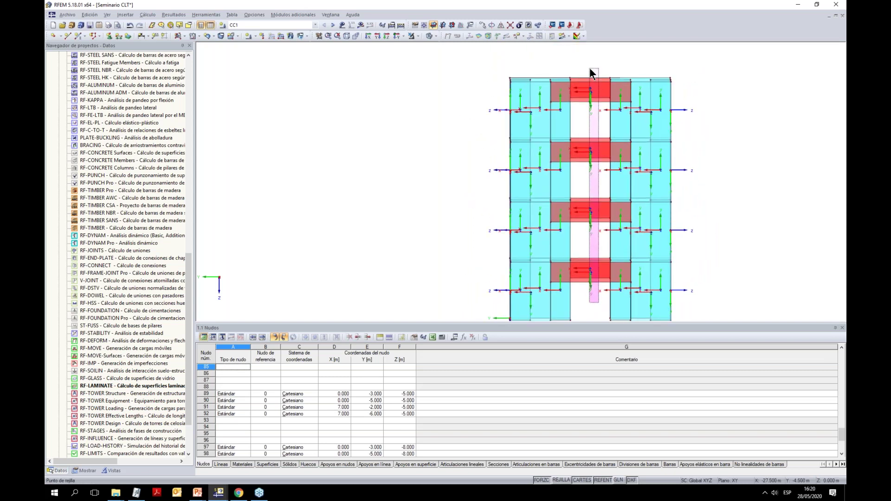
{"action": "middle_click_drag", "start_coordinate": [618, 174], "coordinate": [592, 269], "text": "ctrl"}
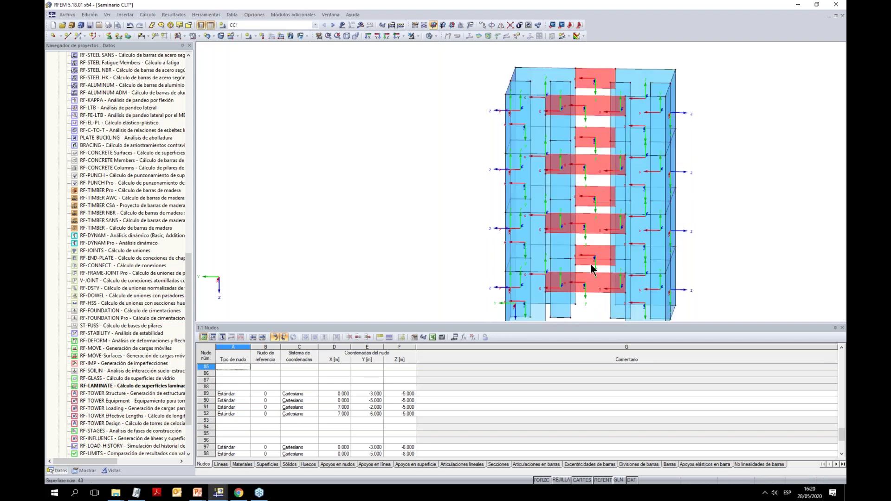
{"action": "right_click", "coordinate": [585, 285]}
{"action": "mouse_move", "coordinate": [608, 288]}
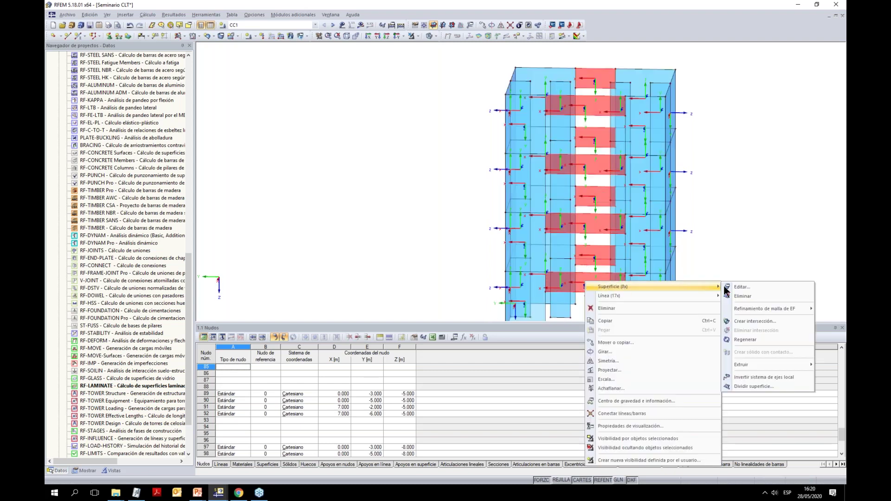
{"action": "left_click", "coordinate": [741, 286]}
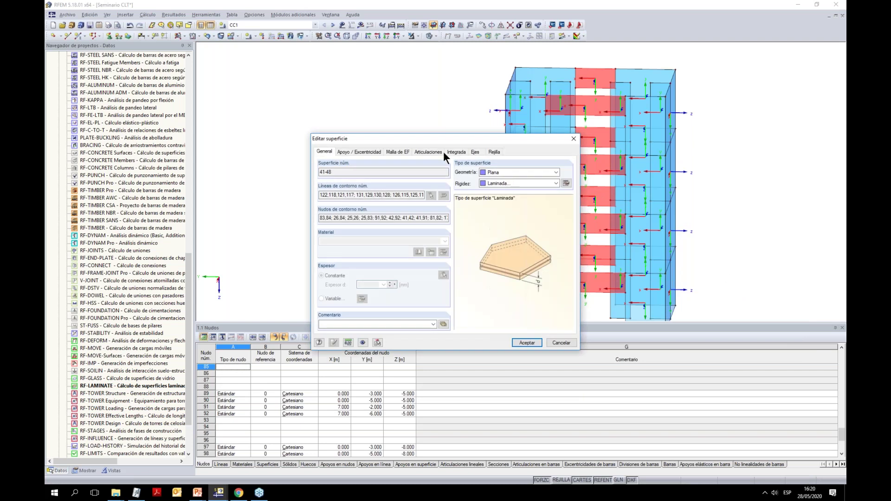
{"action": "left_click_drag", "start_coordinate": [467, 137], "coordinate": [367, 70]}
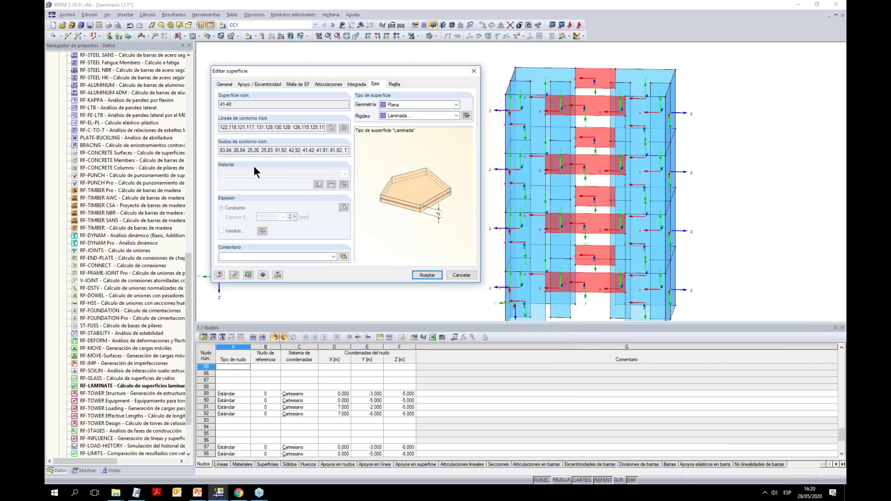
{"action": "left_click", "coordinate": [374, 85]}
{"action": "left_click", "coordinate": [224, 150]}
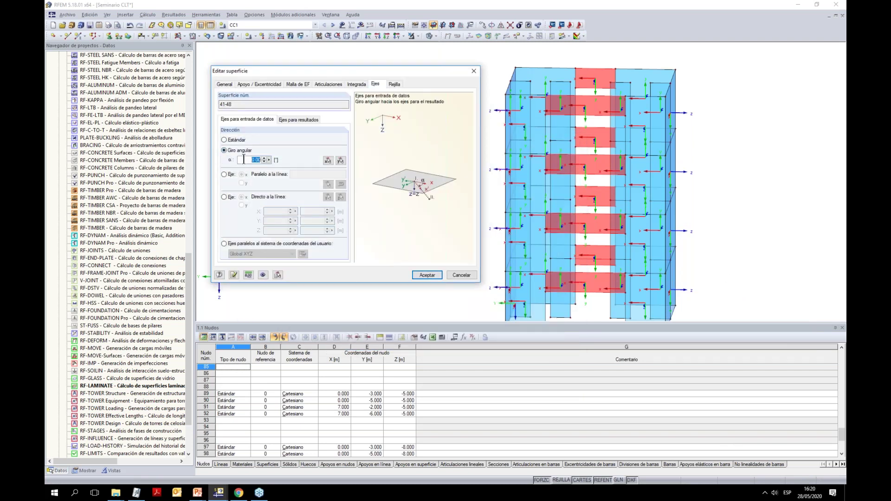
{"action": "left_click", "coordinate": [427, 275]}
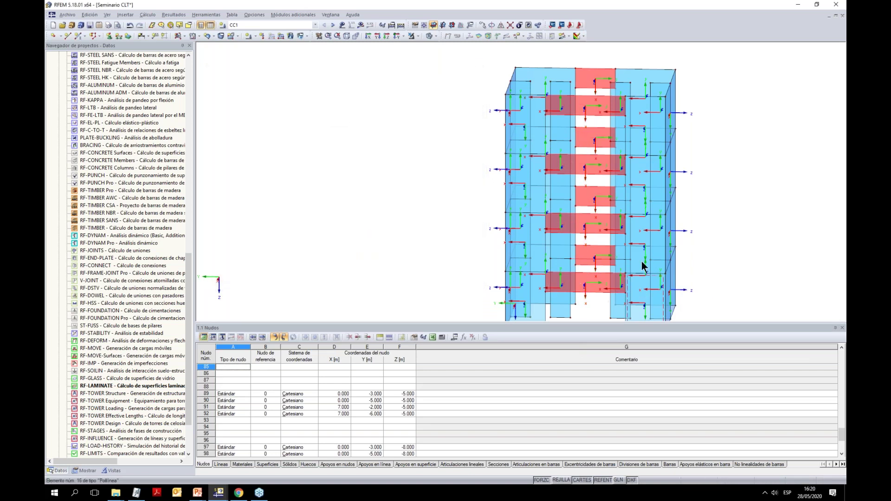
{"action": "middle_click_drag", "start_coordinate": [641, 261], "coordinate": [648, 226]}
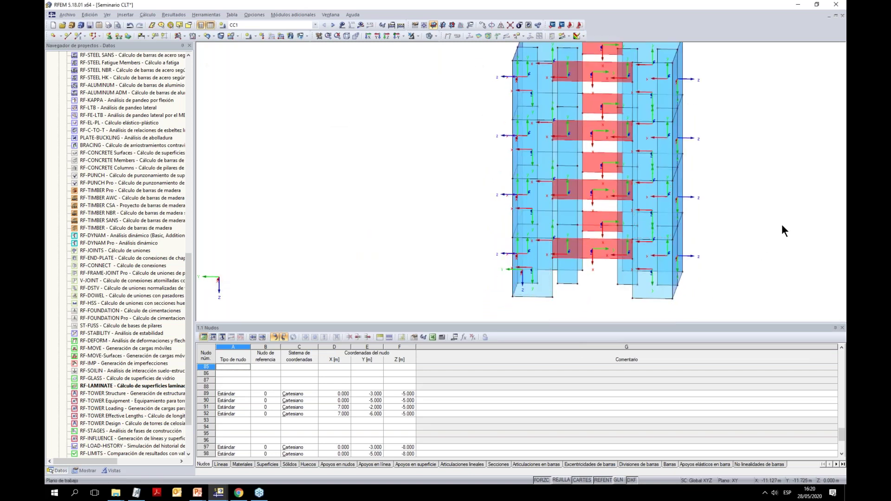
{"action": "middle_click_drag", "start_coordinate": [782, 224], "coordinate": [778, 203]}
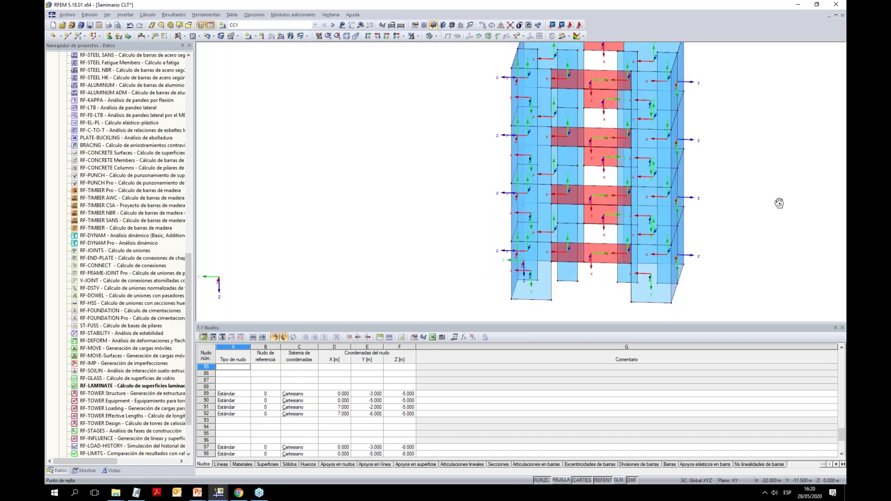
Open the RF-LAMINATE add-on module for the laminate surfaces
{"action": "double_click", "coordinate": [112, 386]}
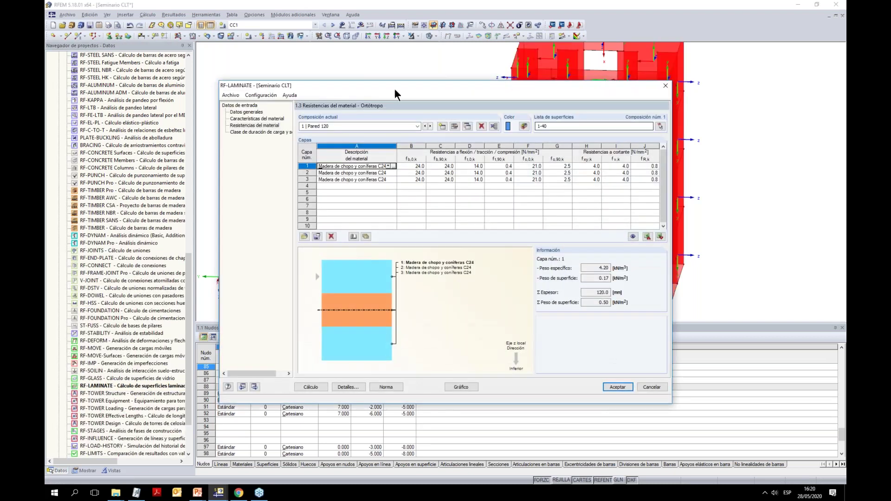
{"action": "left_click_drag", "start_coordinate": [397, 82], "coordinate": [314, 78]}
Try to rename the Pared 120 composition as Vigas CLT 180, and clear that name again in the material characteristics
{"action": "left_click", "coordinate": [265, 122]}
{"action": "type", "text": "Viga"}
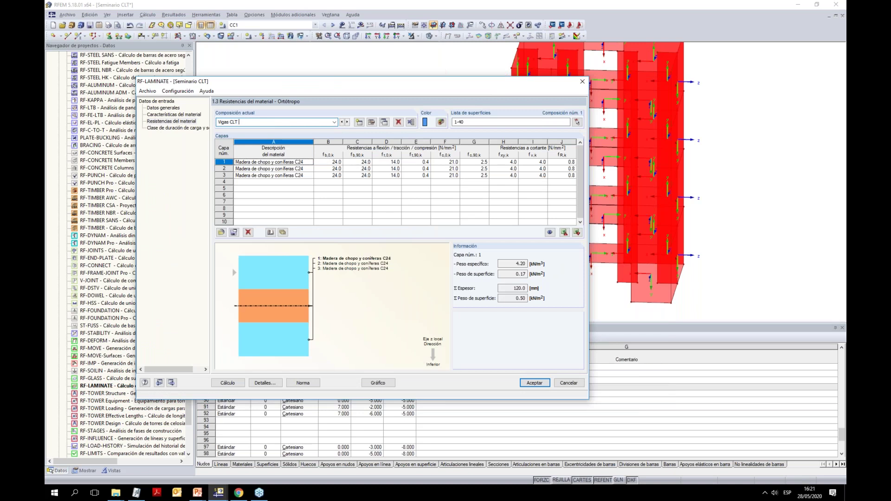
{"action": "type", "text": "s CLT"}
{"action": "key", "text": "Return"}
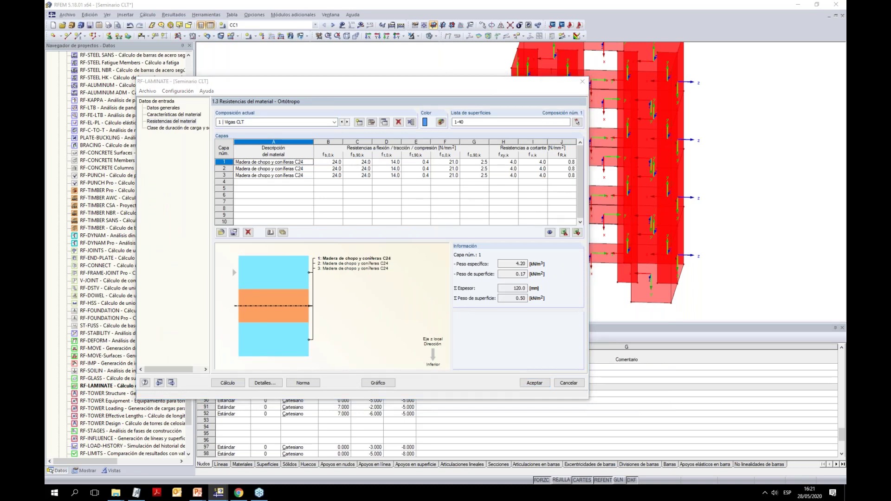
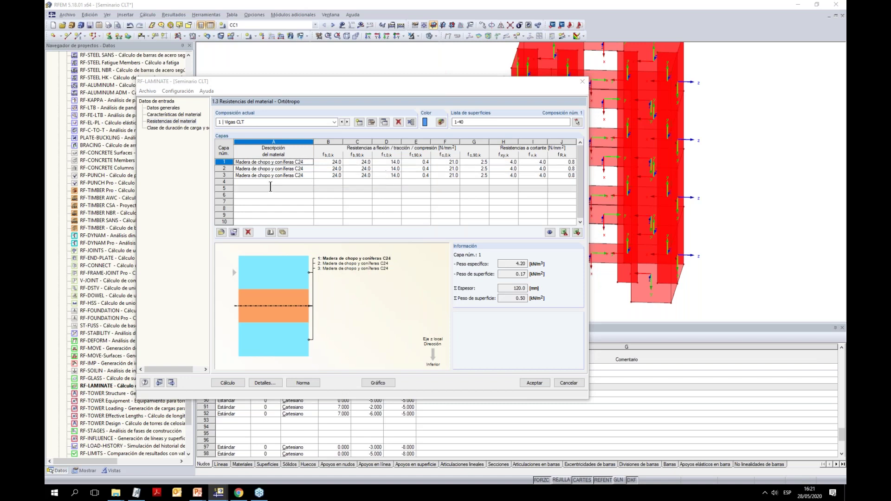
{"action": "left_click", "coordinate": [264, 122]}
{"action": "left_click", "coordinate": [273, 195]}
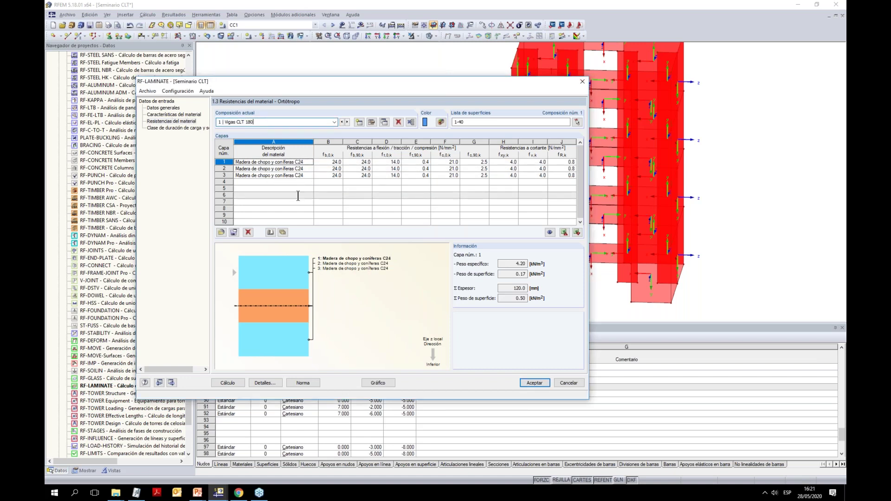
{"action": "left_click", "coordinate": [179, 114]}
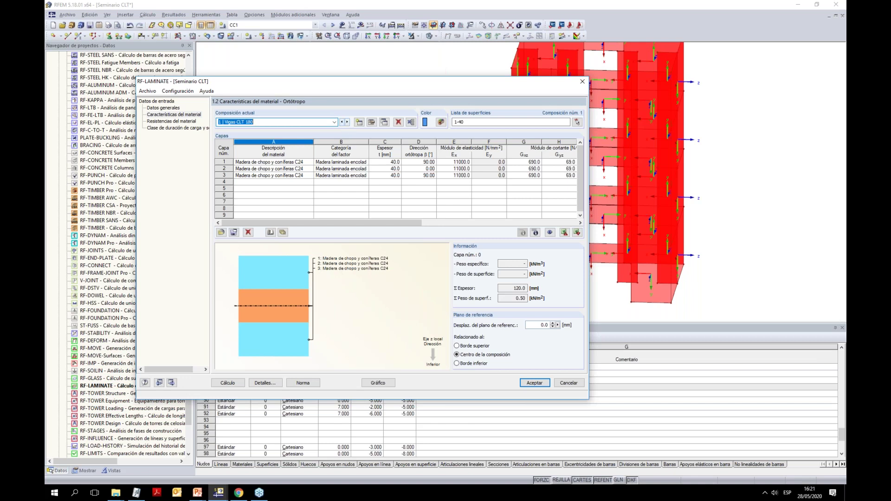
{"action": "left_click_drag", "start_coordinate": [267, 122], "coordinate": [232, 126]}
{"action": "key", "text": "BackSpace"}
Create a new composition named Viga 180 and assign it to all lintel surfaces, 41-48
{"action": "left_click", "coordinate": [358, 121]}
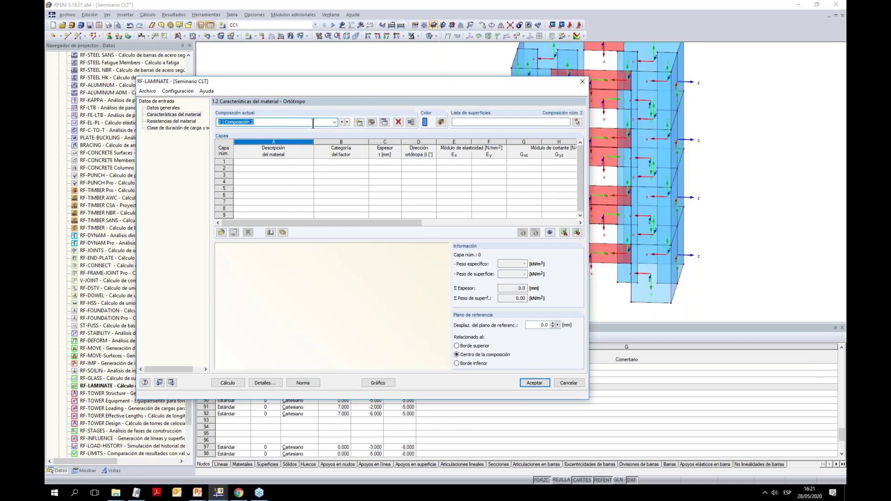
{"action": "type", "text": "Viga 180"}
{"action": "left_click", "coordinate": [349, 168]}
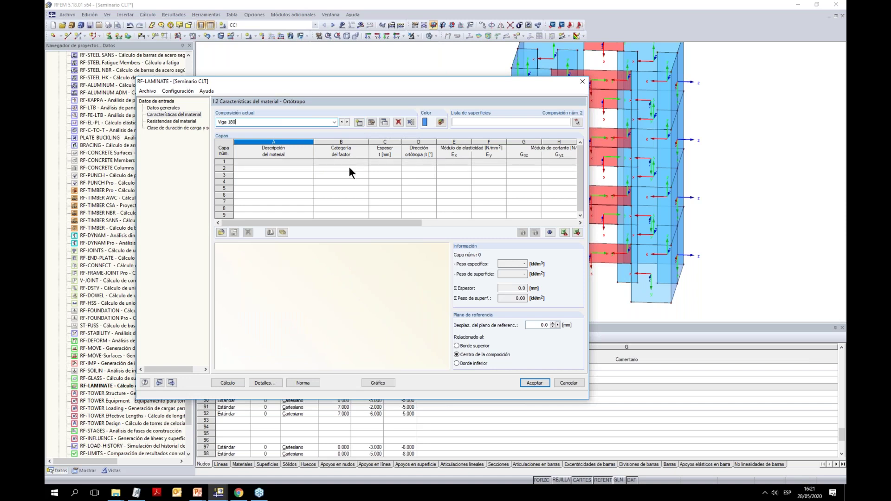
{"action": "left_click", "coordinate": [575, 122]}
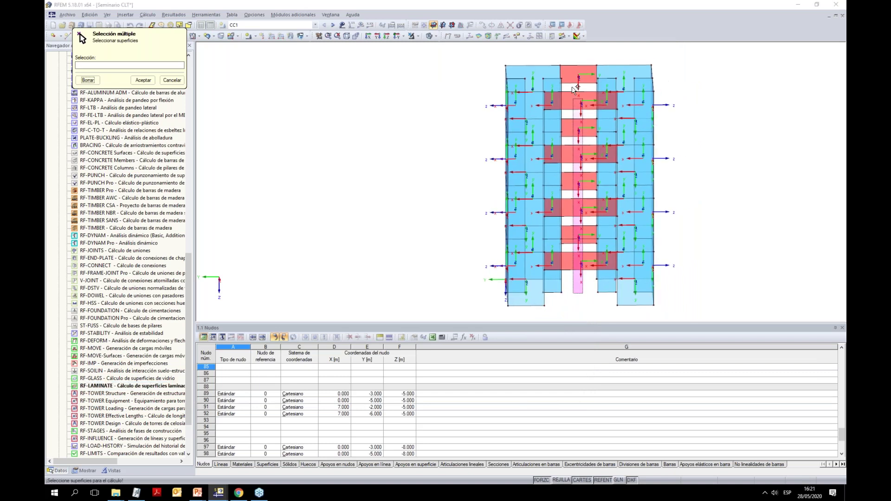
{"action": "left_click", "coordinate": [575, 54]}
{"action": "left_click", "coordinate": [143, 80]}
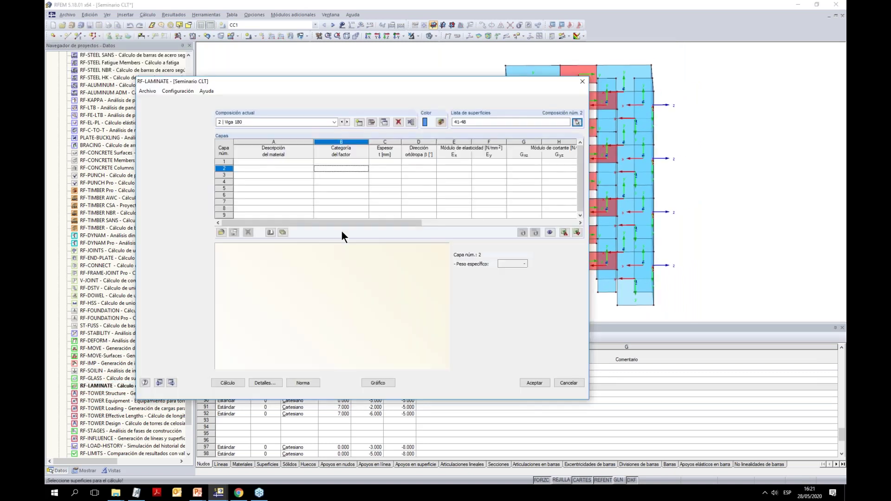
Give layer 1 the material Madera de chopo y coníferas C24 from the library, filtered by Madera, Madera de coníferas and UNE EN
{"action": "left_click", "coordinate": [301, 162]}
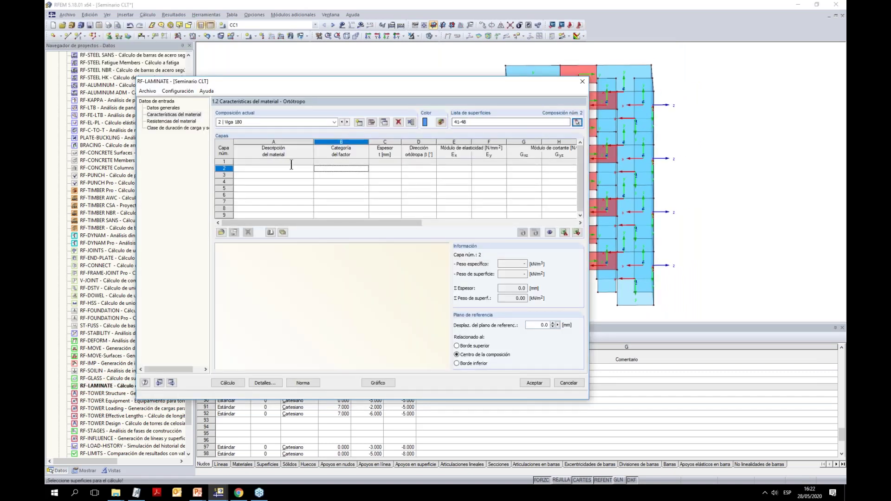
{"action": "left_click", "coordinate": [305, 162]}
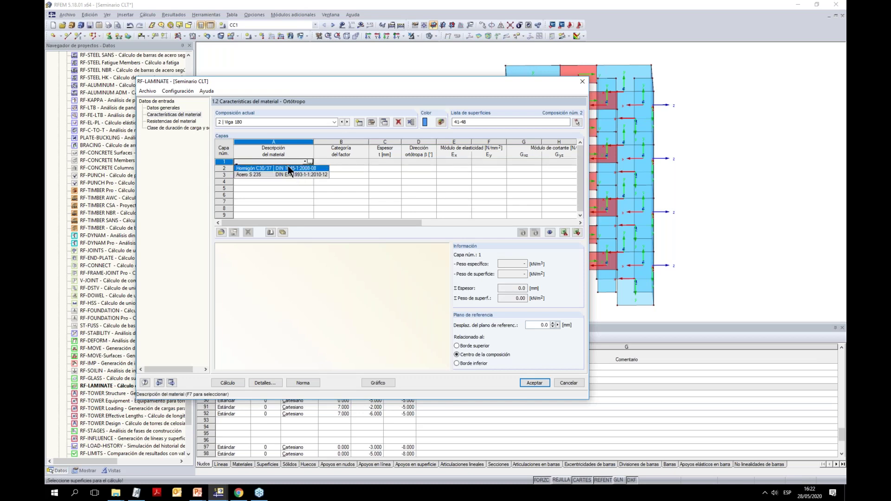
{"action": "left_click", "coordinate": [311, 161]}
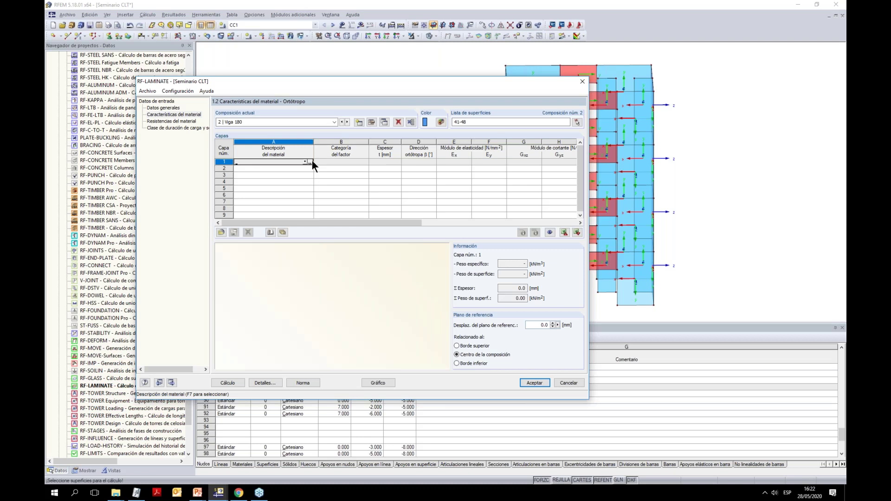
{"action": "left_click", "coordinate": [311, 161]}
{"action": "left_click", "coordinate": [274, 98]}
{"action": "left_click", "coordinate": [247, 121]}
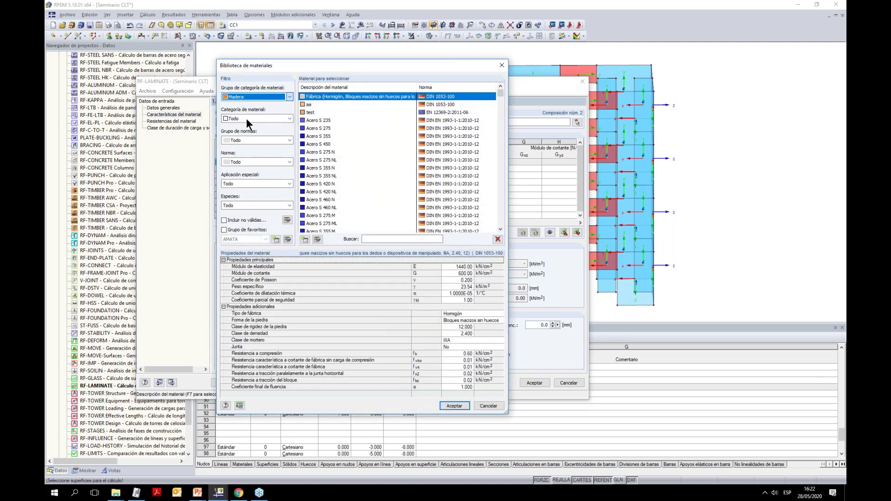
{"action": "left_click", "coordinate": [246, 118]}
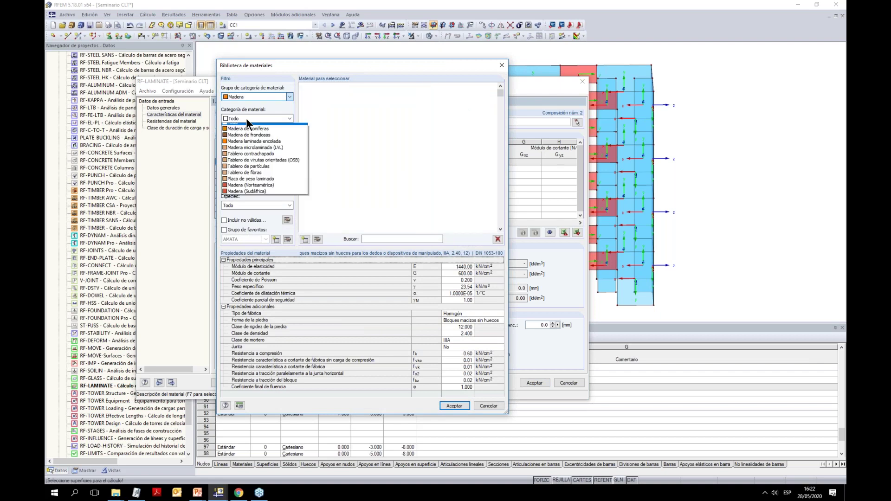
{"action": "left_click", "coordinate": [253, 134]}
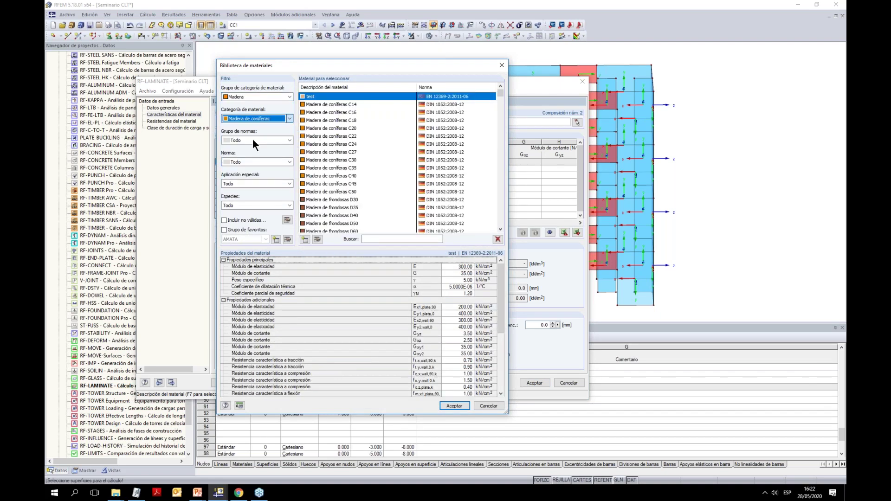
{"action": "left_click", "coordinate": [253, 139]}
{"action": "left_click", "coordinate": [250, 319]}
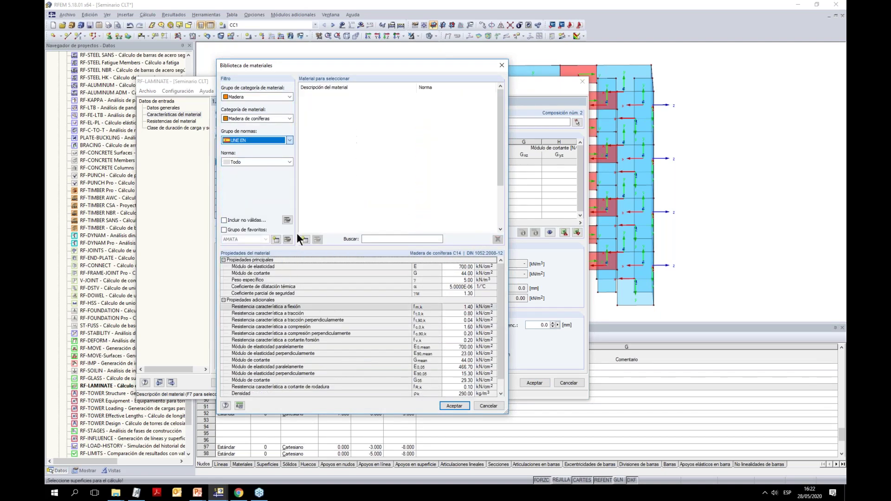
{"action": "left_click", "coordinate": [366, 137]}
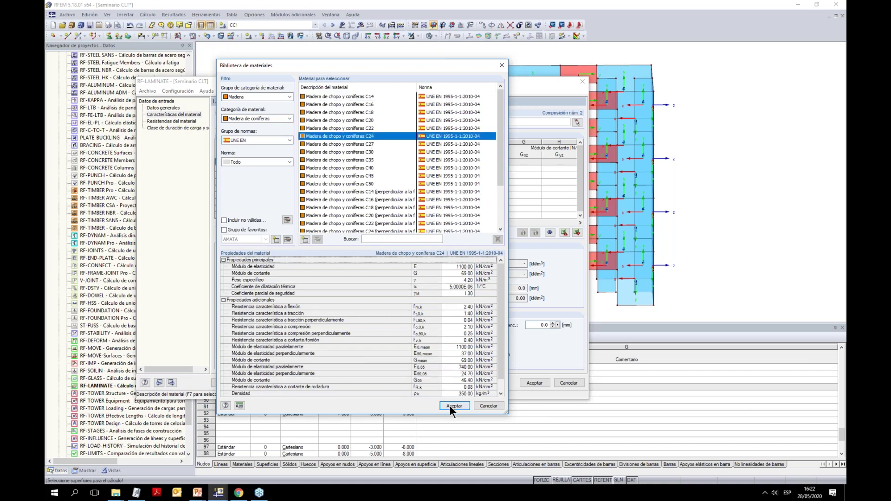
{"action": "left_click", "coordinate": [452, 406]}
Set the factor category of layer 1 to Madera laminada encolada
{"action": "left_click", "coordinate": [357, 161]}
{"action": "left_click", "coordinate": [361, 161]}
{"action": "left_click", "coordinate": [350, 176]}
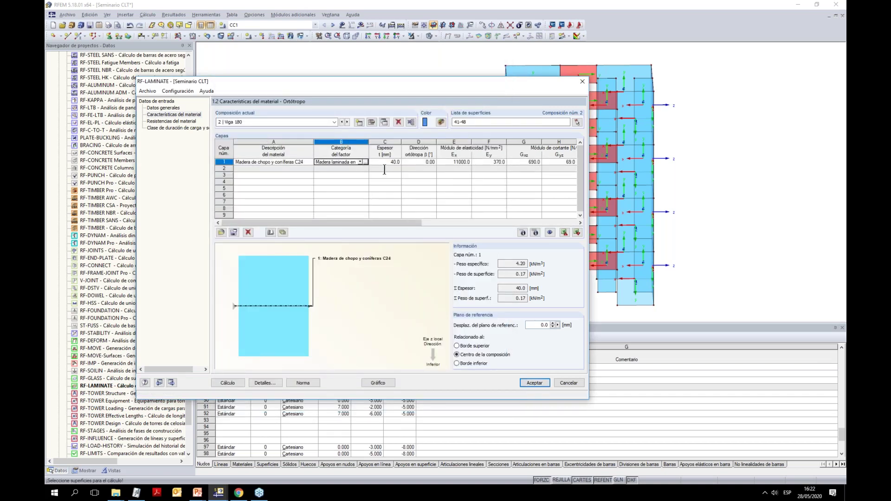
Add layers 2 to 5 to Viga 180, all with the material Madera de chopo y coníferas C24
{"action": "left_click", "coordinate": [297, 168]}
{"action": "left_click", "coordinate": [305, 168]}
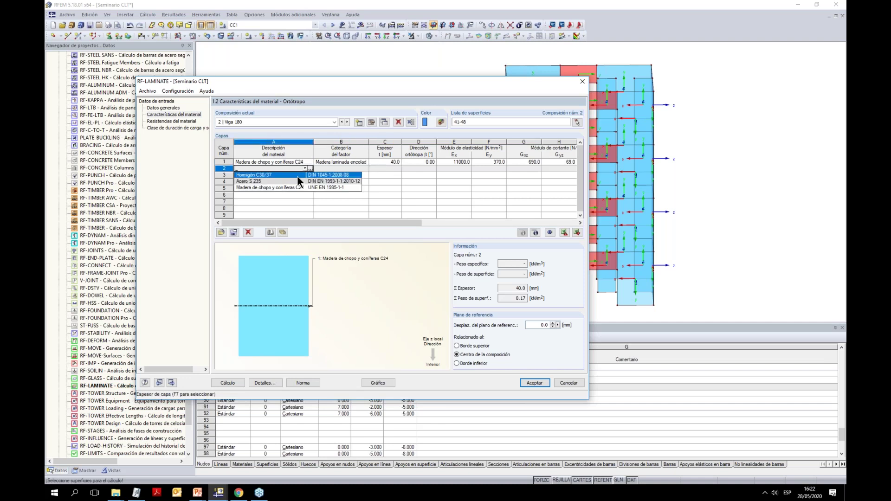
{"action": "left_click", "coordinate": [296, 188]}
{"action": "left_click", "coordinate": [305, 174]}
{"action": "left_click", "coordinate": [299, 191]}
{"action": "left_click", "coordinate": [304, 182]}
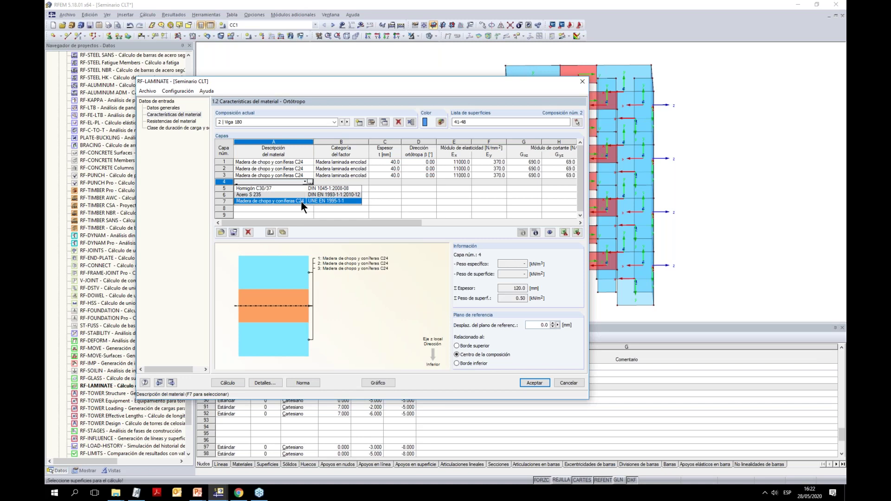
{"action": "left_click", "coordinate": [300, 201]}
{"action": "left_click", "coordinate": [305, 188]}
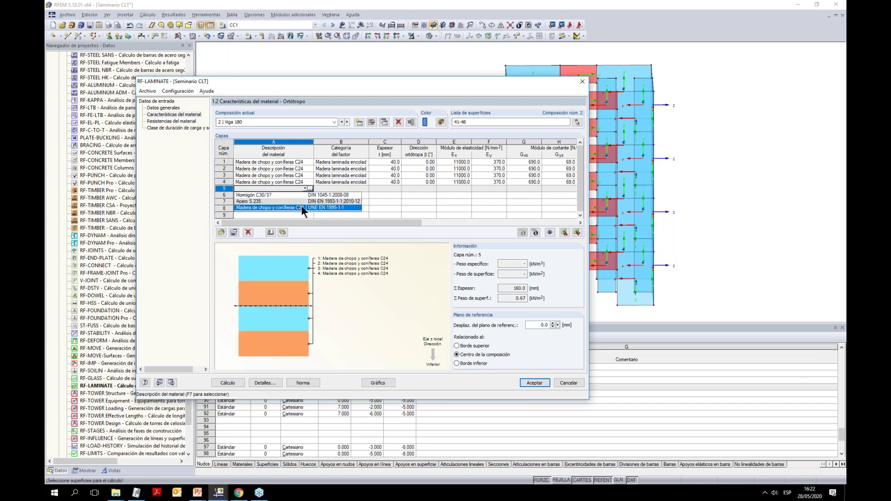
{"action": "left_click", "coordinate": [301, 207]}
Set the thickness of layers 2 and 4 to 30 mm
{"action": "left_click", "coordinate": [386, 168]}
{"action": "left_click", "coordinate": [393, 169]}
{"action": "left_click", "coordinate": [384, 171]}
{"action": "double_click", "coordinate": [380, 169]}
{"action": "type", "text": "30"}
{"action": "key", "text": "Return"}
{"action": "double_click", "coordinate": [381, 181]}
{"action": "type", "text": "30"}
{"action": "left_click", "coordinate": [418, 208]}
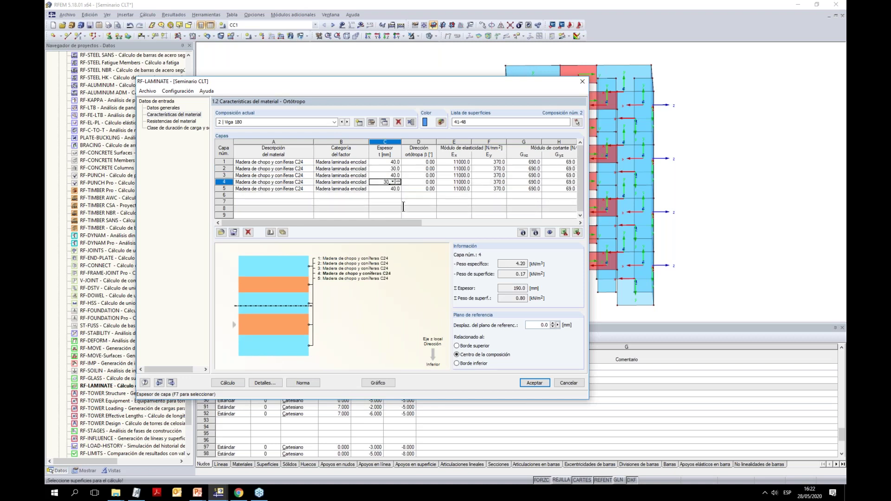
Set the orthotropy direction of layers 1, 3 and 5 of Viga 180 to 90° and accept the laminate data
{"action": "left_click", "coordinate": [415, 162]}
{"action": "left_click_drag", "start_coordinate": [508, 83], "coordinate": [452, 56]}
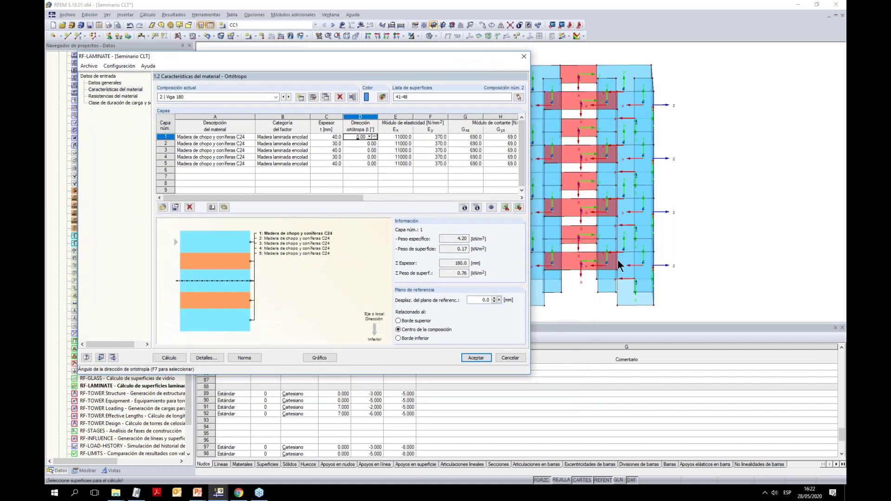
{"action": "double_click", "coordinate": [354, 138]}
{"action": "type", "text": "90"}
{"action": "double_click", "coordinate": [358, 150]}
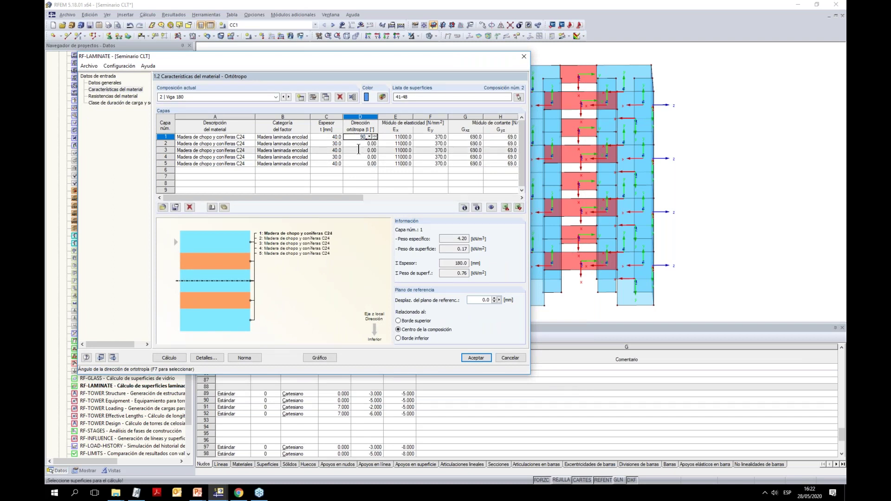
{"action": "type", "text": "90"}
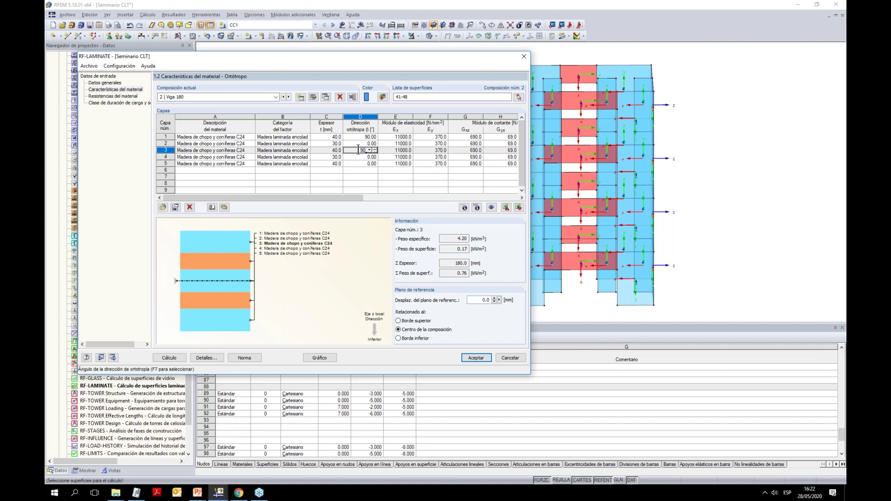
{"action": "double_click", "coordinate": [358, 163]}
{"action": "type", "text": "90"}
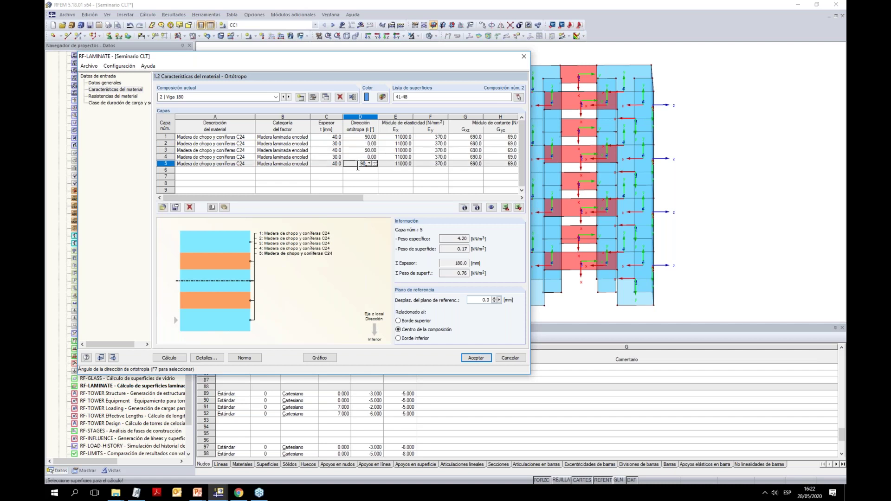
{"action": "left_click", "coordinate": [360, 183]}
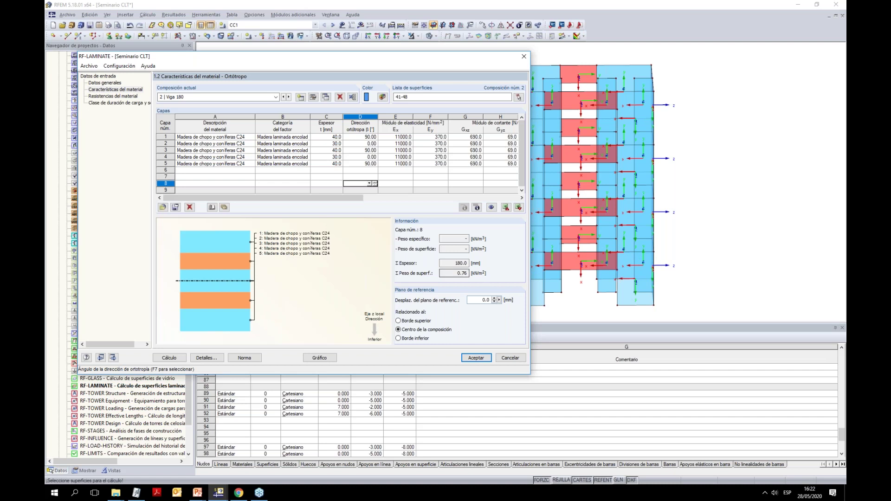
{"action": "left_click", "coordinate": [476, 358]}
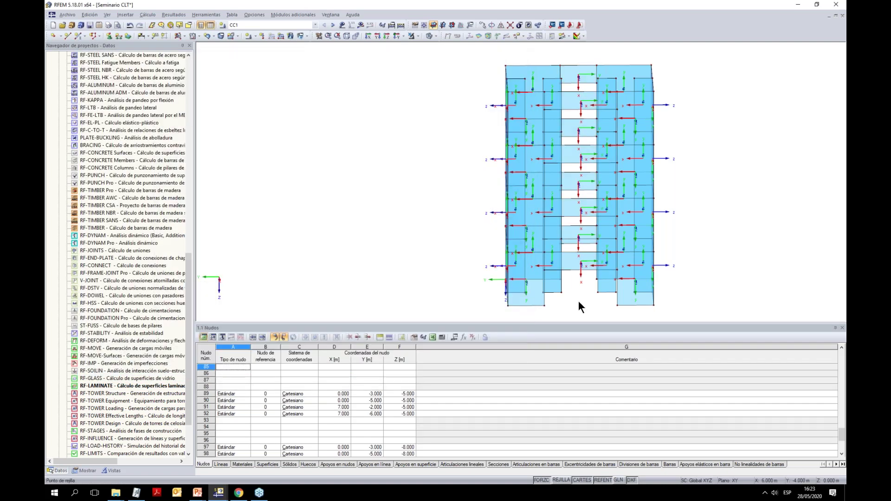
Colour the model by surface thickness (Espesor de superficie) and display it as a solid model
{"action": "left_click", "coordinate": [112, 469]}
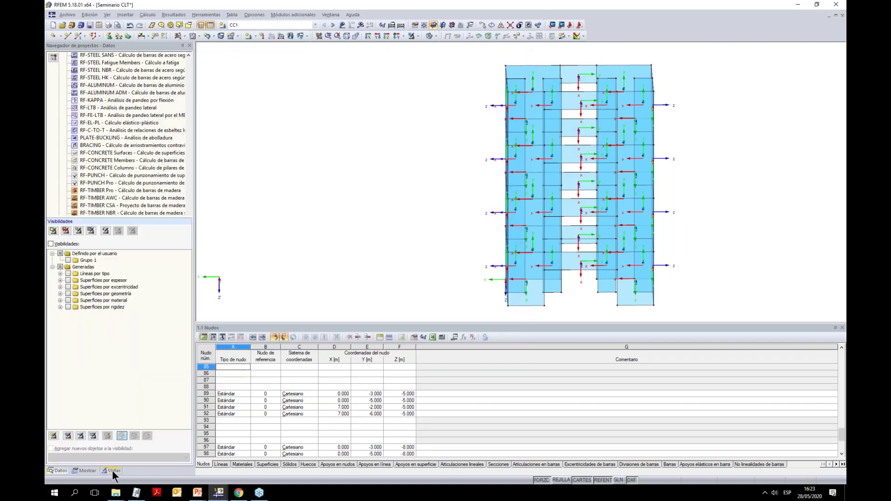
{"action": "left_click", "coordinate": [81, 470]}
{"action": "left_click_drag", "start_coordinate": [188, 213], "coordinate": [188, 422]}
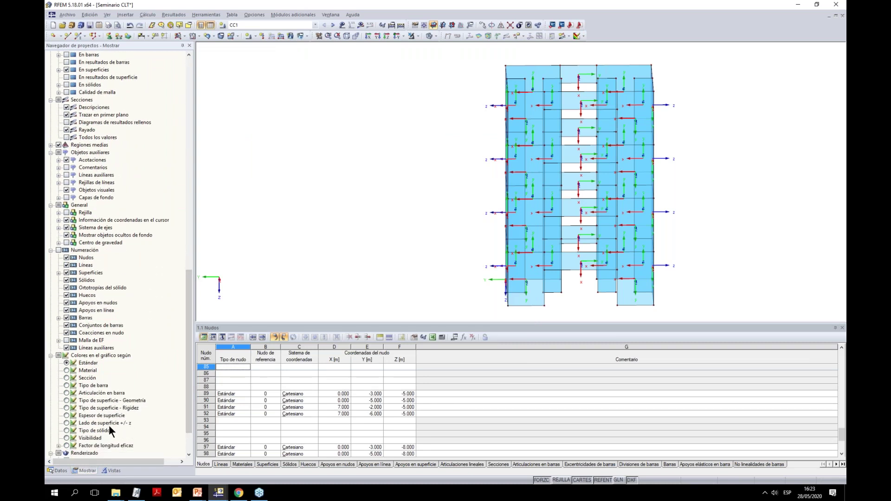
{"action": "left_click", "coordinate": [67, 415]}
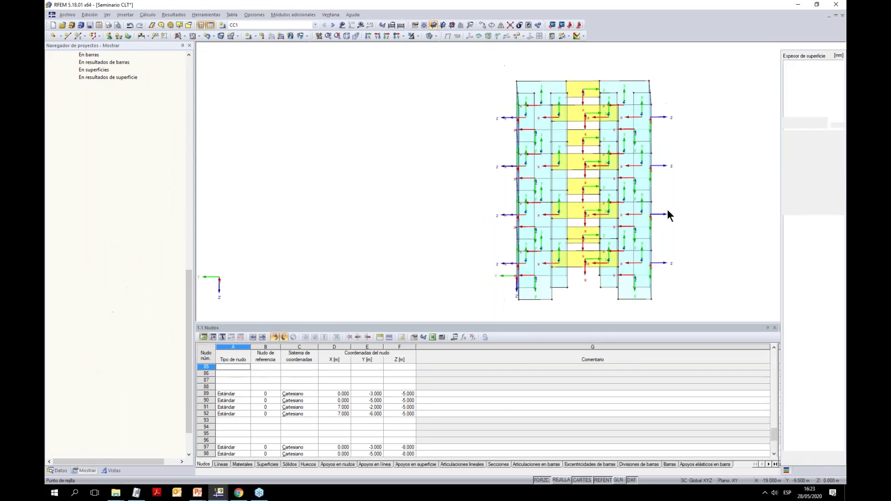
{"action": "middle_click_drag", "start_coordinate": [667, 209], "coordinate": [574, 165], "text": "ctrl"}
{"action": "left_click", "coordinate": [435, 35]}
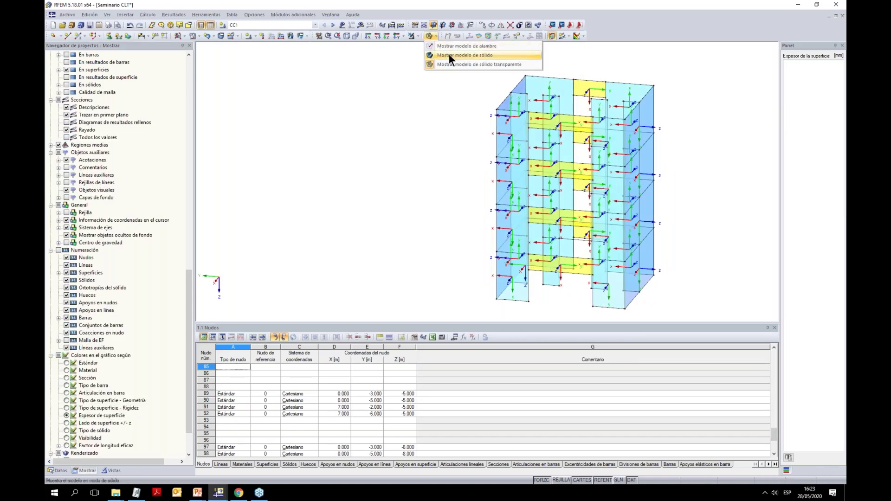
{"action": "left_click", "coordinate": [448, 54]}
Isolate the interior walls at mid-length of the building in visibility mode, selecting them from a side view
{"action": "mouse_move", "coordinate": [513, 202]}
{"action": "middle_mouse_down"}
{"action": "mouse_move", "coordinate": [424, 189]}
{"action": "mouse_move", "coordinate": [480, 177]}
{"action": "mouse_move", "coordinate": [419, 195]}
{"action": "mouse_move", "coordinate": [441, 185]}
{"action": "mouse_move", "coordinate": [375, 182]}
{"action": "mouse_move", "coordinate": [393, 205]}
{"action": "mouse_move", "coordinate": [510, 212]}
{"action": "mouse_move", "coordinate": [436, 186]}
{"action": "mouse_move", "coordinate": [503, 215]}
{"action": "middle_mouse_up"}
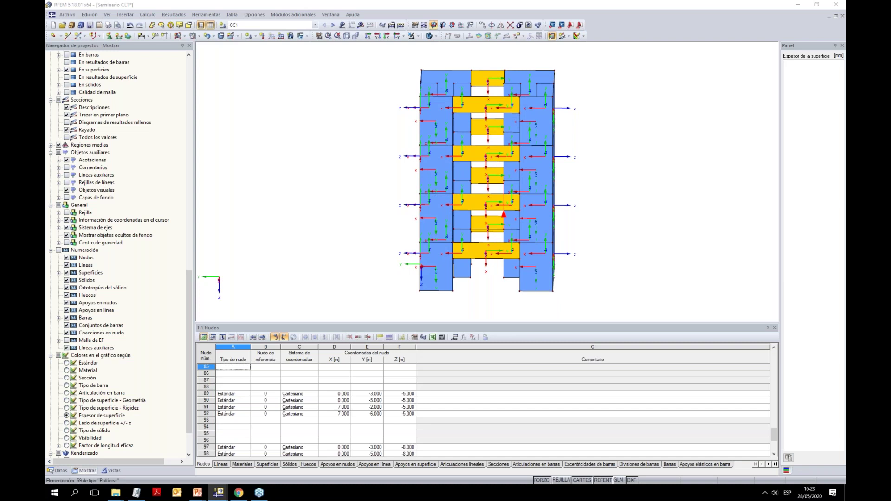
{"action": "scroll", "coordinate": [497, 241], "scroll_direction": "up", "scroll_amount": 3}
{"action": "middle_click_drag", "start_coordinate": [498, 242], "coordinate": [445, 248], "text": "ctrl"}
{"action": "scroll", "coordinate": [492, 242], "scroll_direction": "up", "scroll_amount": 3}
{"action": "scroll", "coordinate": [443, 246], "scroll_direction": "down", "scroll_amount": 3}
{"action": "scroll", "coordinate": [666, 232], "scroll_direction": "down", "scroll_amount": 3}
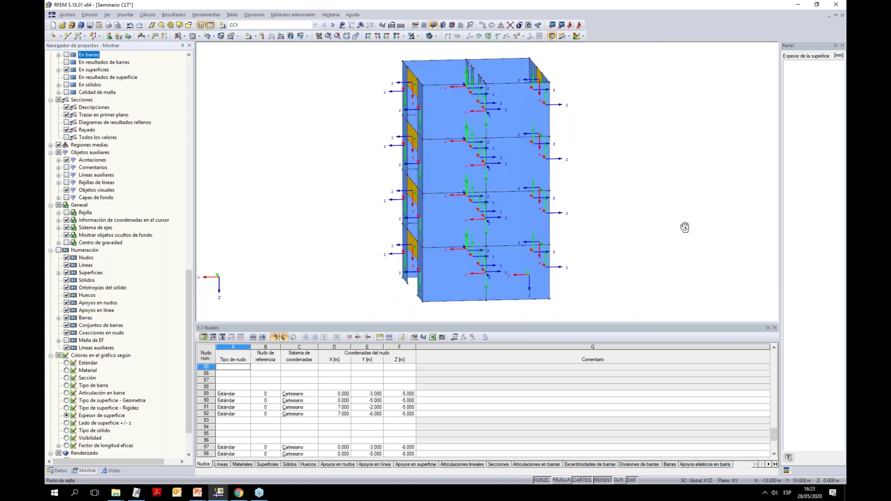
{"action": "middle_click_drag", "start_coordinate": [681, 210], "coordinate": [593, 219], "text": "ctrl"}
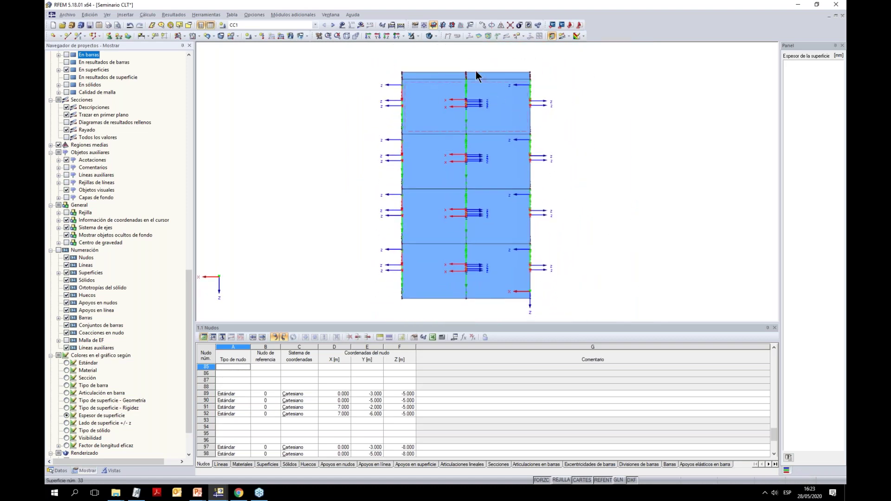
{"action": "left_click", "coordinate": [419, 36]}
{"action": "left_click", "coordinate": [425, 46]}
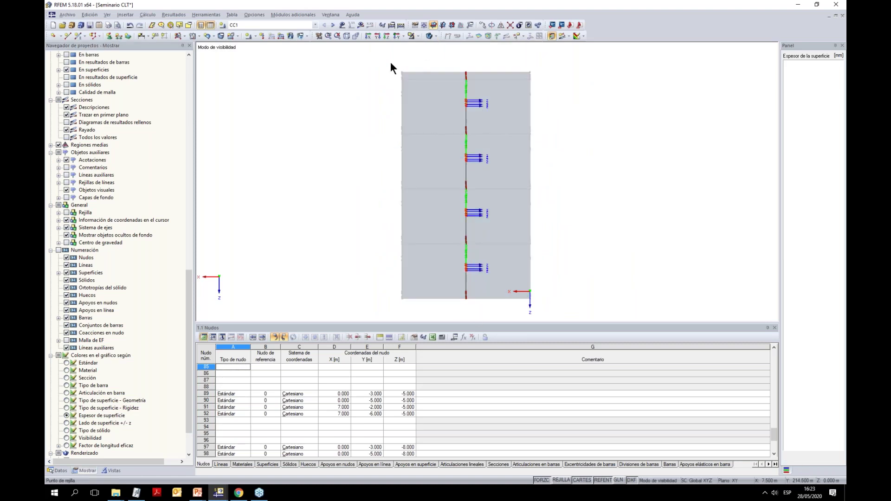
Set the YZ work plane with its origin at the lower outer corner node of the interior walls, and show the grid
{"action": "left_click", "coordinate": [395, 36]}
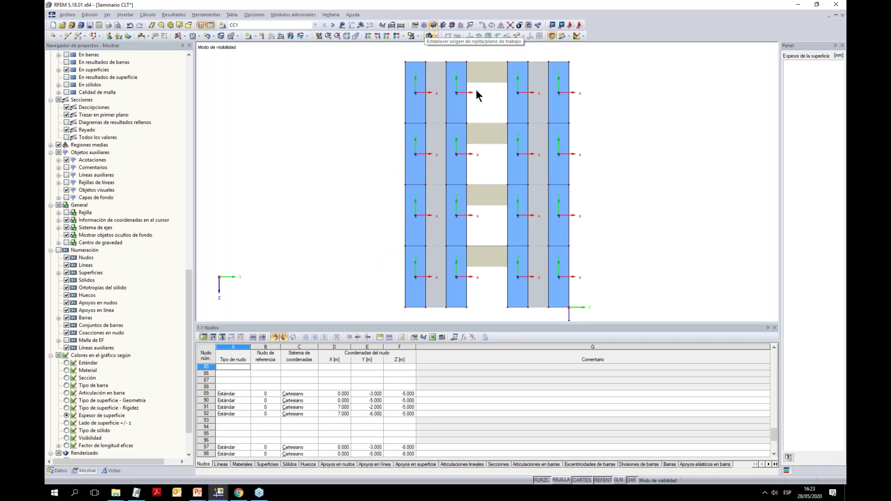
{"action": "left_click", "coordinate": [429, 36]}
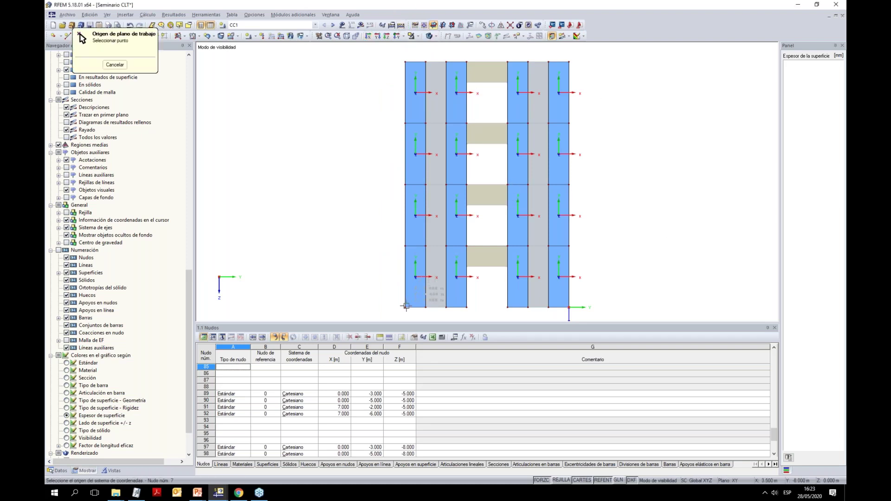
{"action": "left_click", "coordinate": [405, 308]}
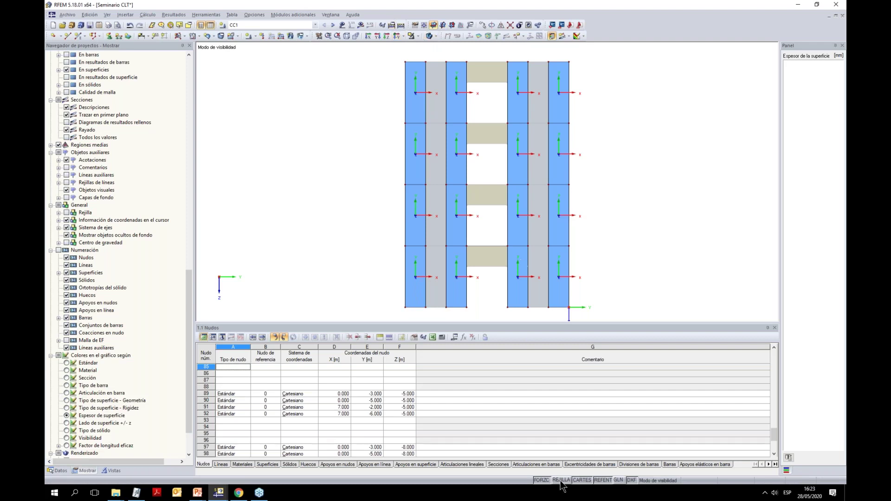
{"action": "left_click", "coordinate": [441, 25]}
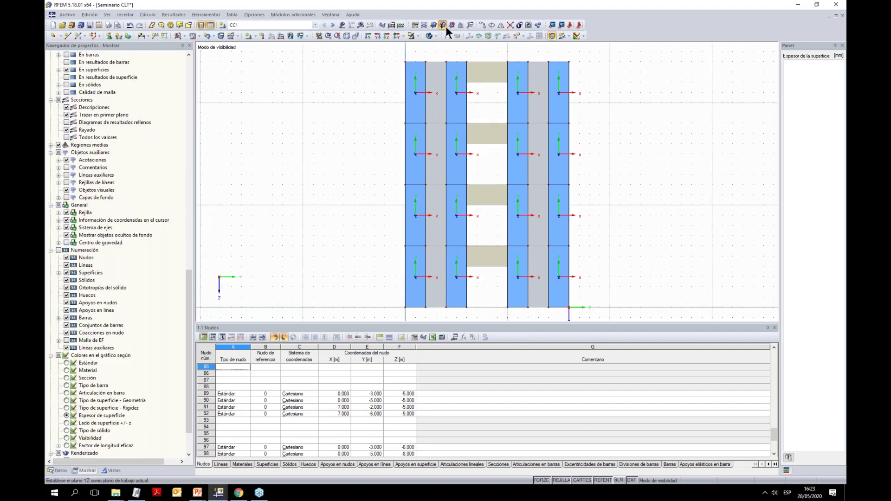
{"action": "scroll", "coordinate": [526, 222], "scroll_direction": "up", "scroll_amount": 2}
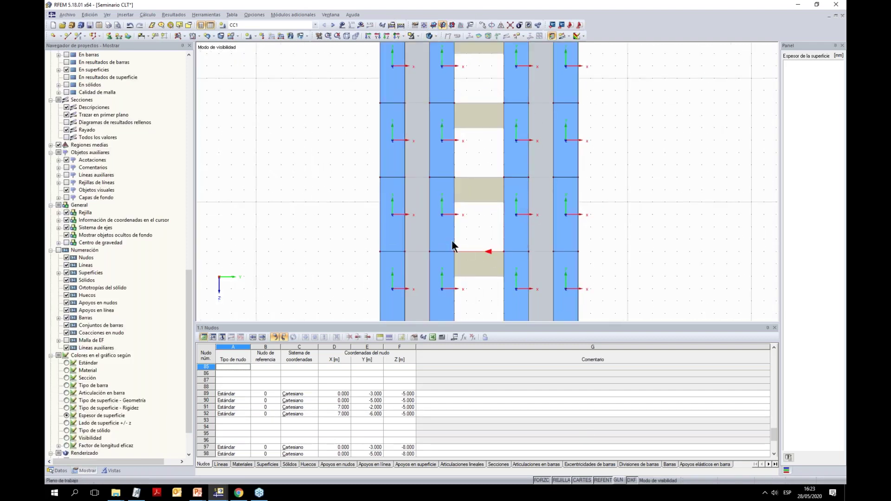
{"action": "scroll", "coordinate": [492, 147], "scroll_direction": "down", "scroll_amount": 3}
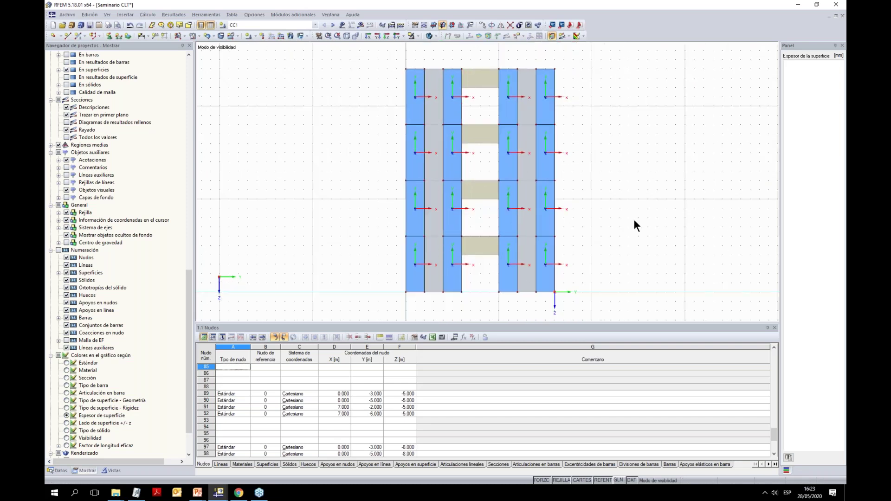
Delete the unused materials Hormigón C30/37 and Acero S 235 from the model data
{"action": "left_click", "coordinate": [59, 470]}
{"action": "scroll", "coordinate": [102, 145], "scroll_direction": "up", "scroll_amount": 13}
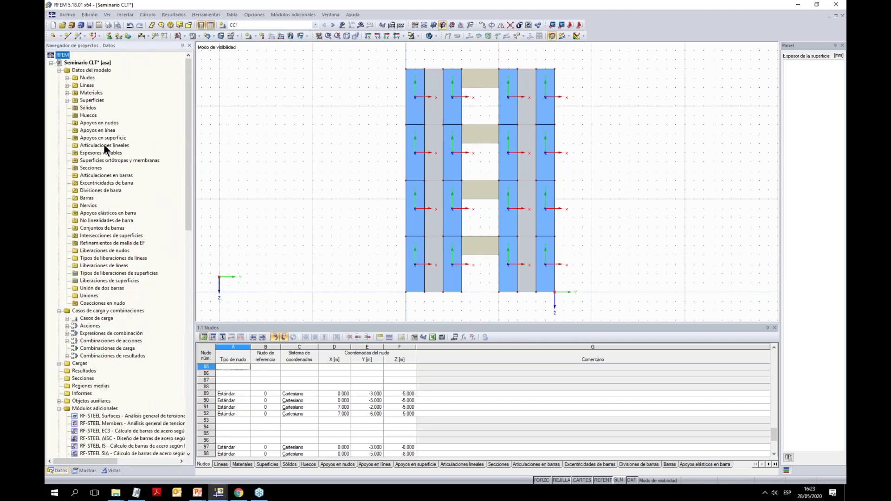
{"action": "left_click", "coordinate": [67, 93]}
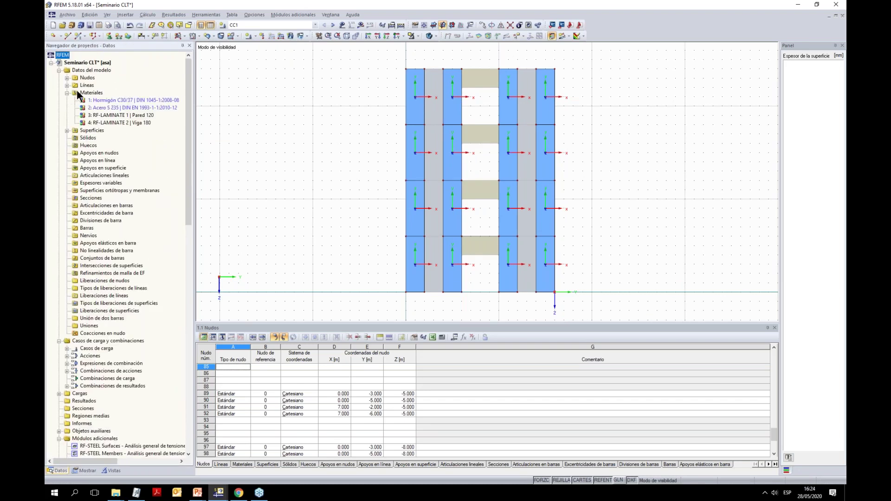
{"action": "left_click", "coordinate": [110, 100]}
{"action": "left_click", "coordinate": [110, 106], "text": "shift"}
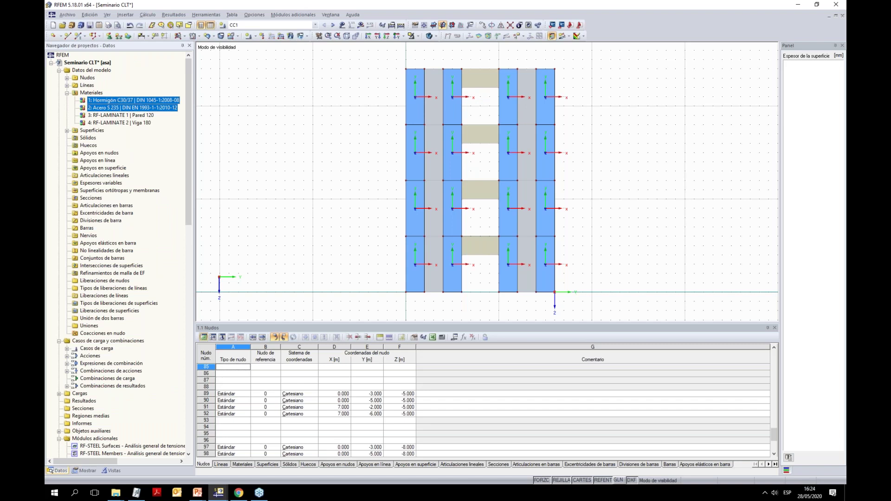
{"action": "right_click", "coordinate": [111, 107]}
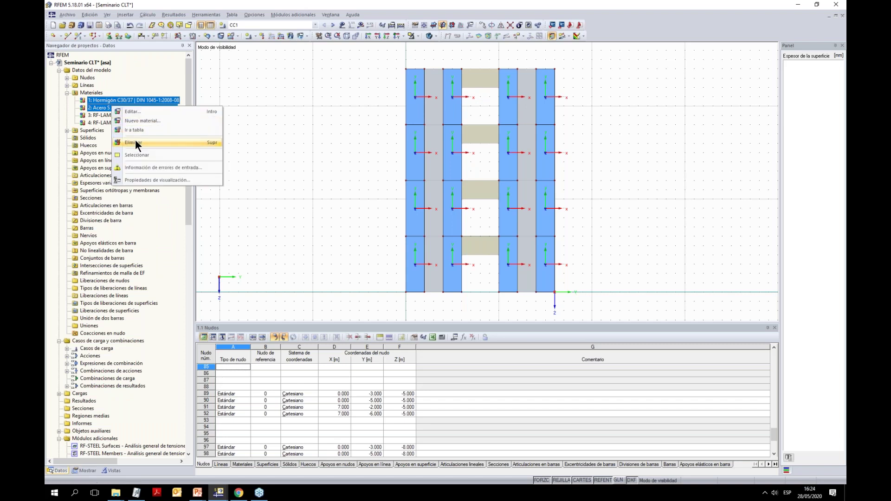
{"action": "left_click", "coordinate": [135, 140]}
Start a new material and filter the material library by Madera, Madera laminada encolada and UNE EN
{"action": "right_click", "coordinate": [93, 94]}
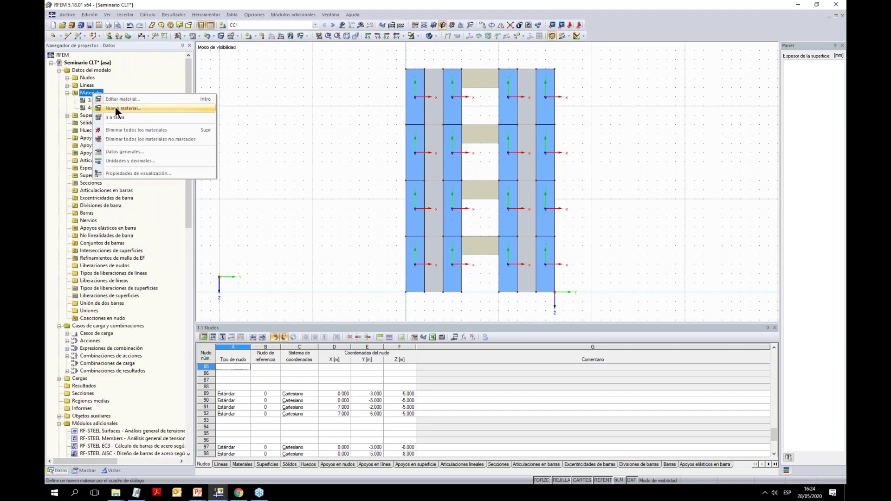
{"action": "left_click", "coordinate": [115, 106]}
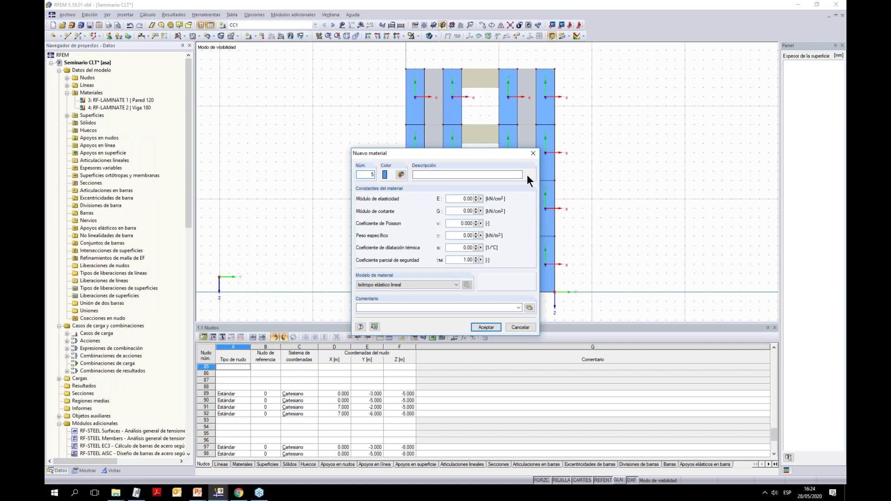
{"action": "left_click", "coordinate": [527, 174]}
{"action": "left_click", "coordinate": [345, 102]}
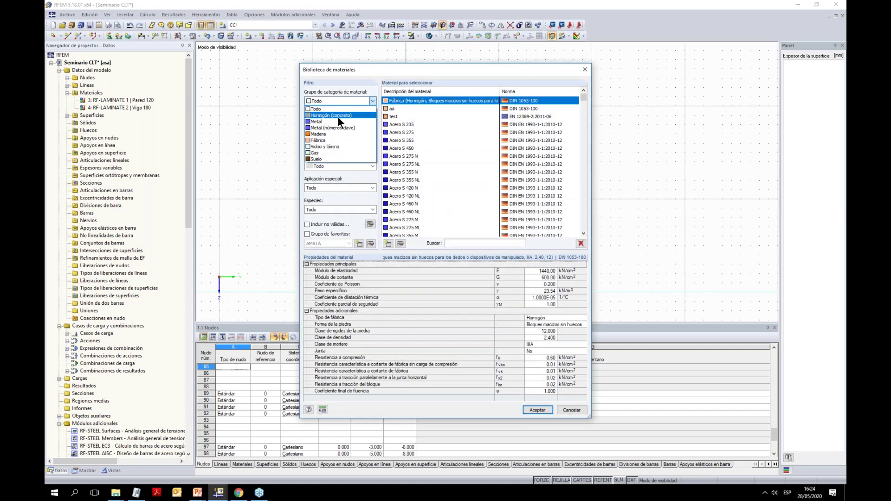
{"action": "left_click", "coordinate": [336, 133]}
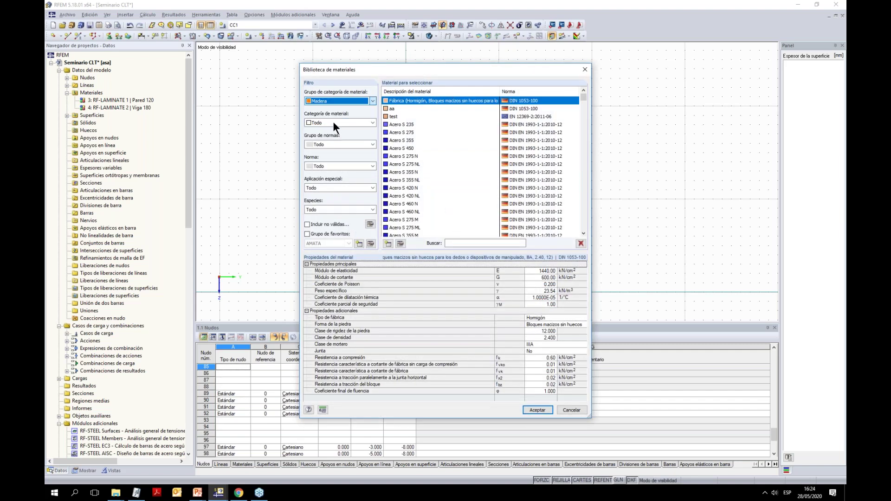
{"action": "left_click", "coordinate": [333, 121]}
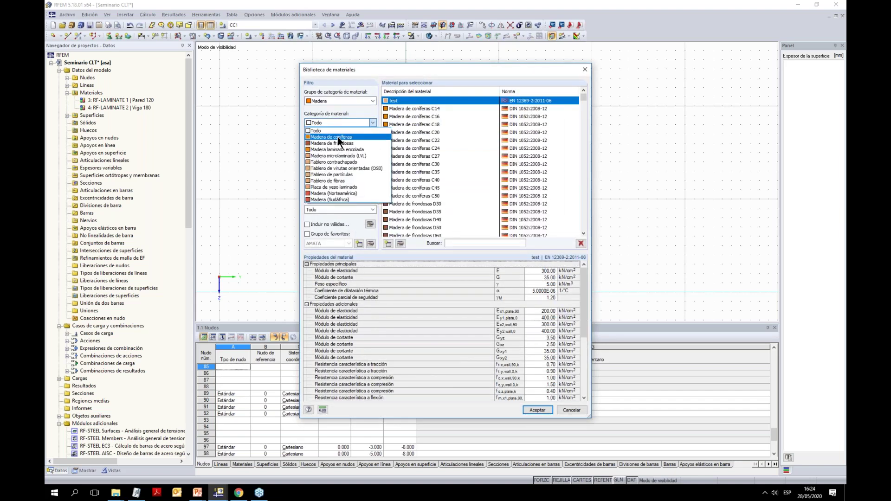
{"action": "left_click", "coordinate": [344, 150]}
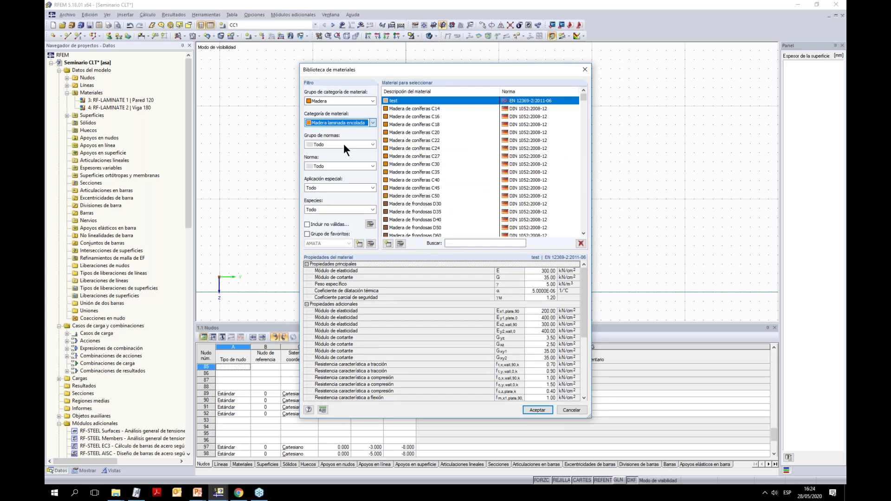
{"action": "left_click", "coordinate": [344, 144]}
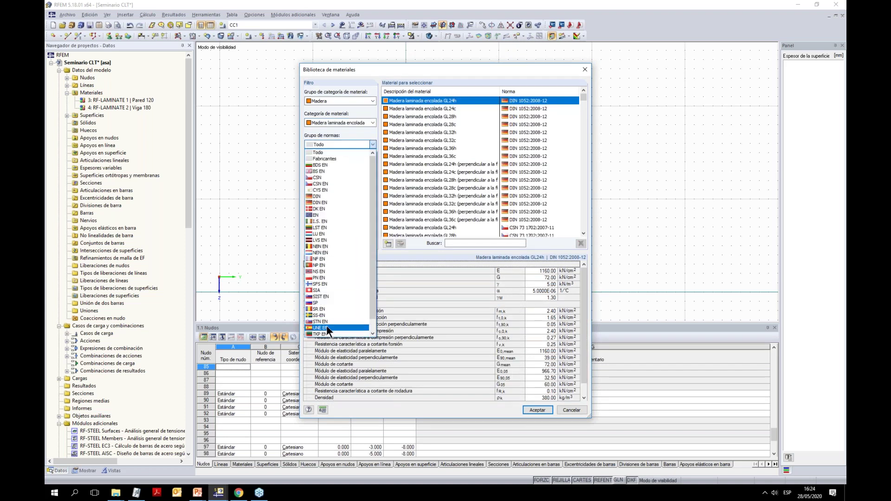
{"action": "left_click", "coordinate": [327, 327]}
Pick Madera laminada encolada GL24h of UNE EN 14080:2013-08 and create the material, continuing past the Poisson's ratio warning
{"action": "left_click_drag", "start_coordinate": [584, 131], "coordinate": [580, 177]}
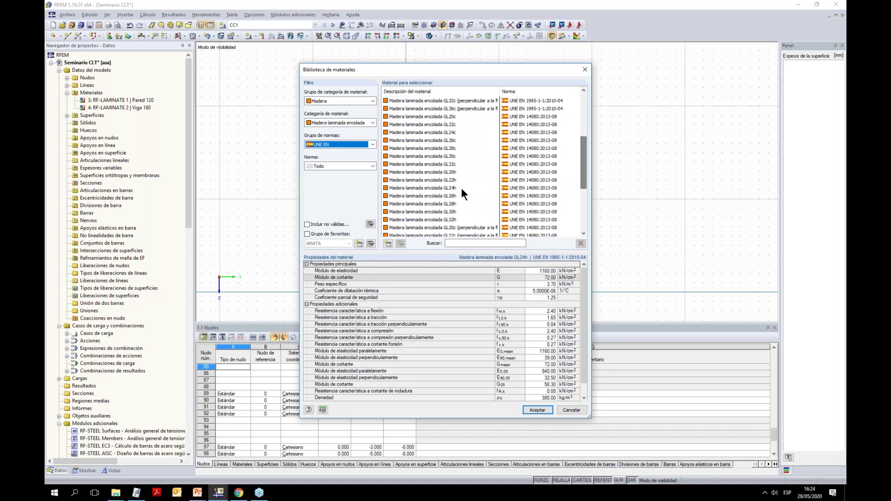
{"action": "left_click", "coordinate": [458, 188]}
{"action": "left_click", "coordinate": [537, 409]}
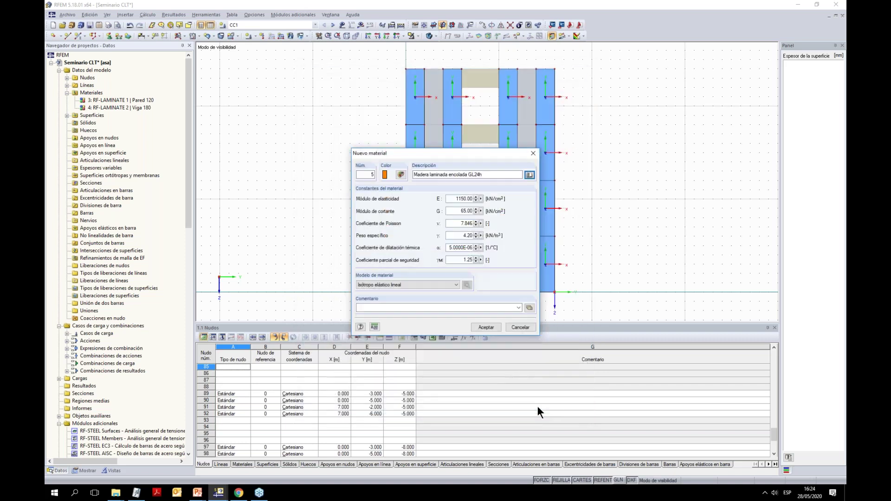
{"action": "left_click", "coordinate": [486, 327]}
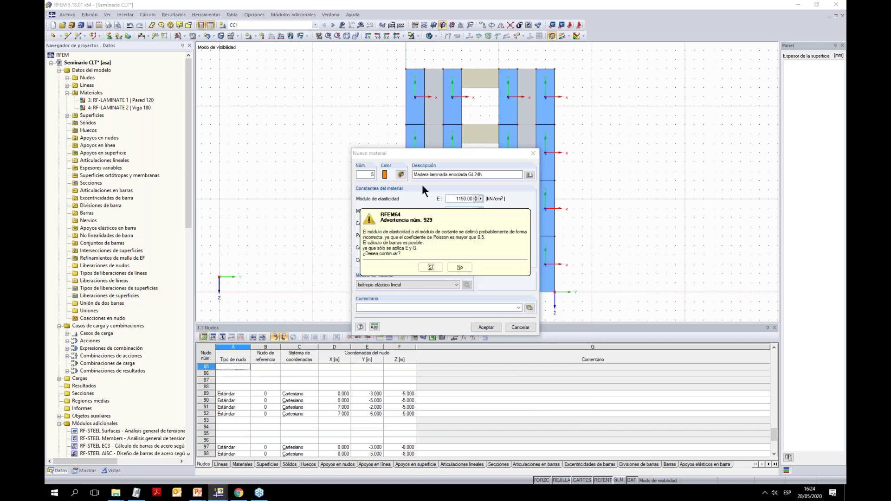
{"action": "left_click", "coordinate": [434, 272]}
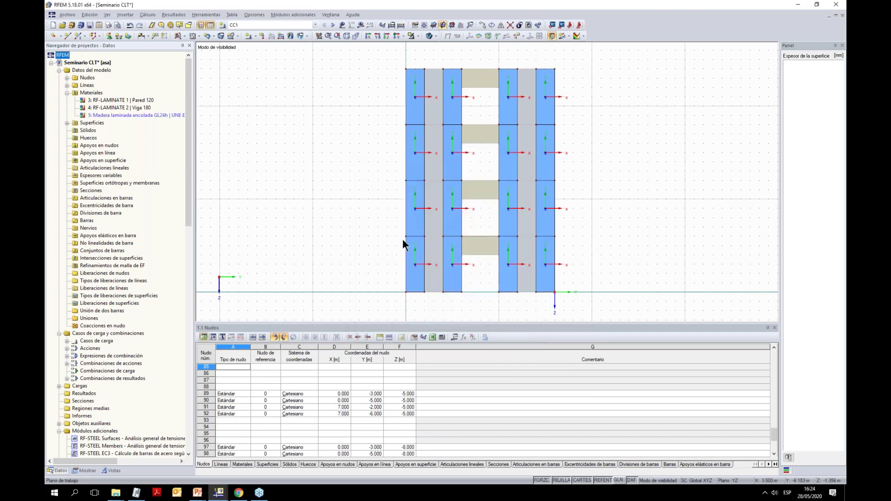
Create a rectangular timber section M-Rectángulo 120/300 with the material Madera laminada encolada GL24h
{"action": "right_click", "coordinate": [86, 190]}
{"action": "left_click", "coordinate": [110, 206]}
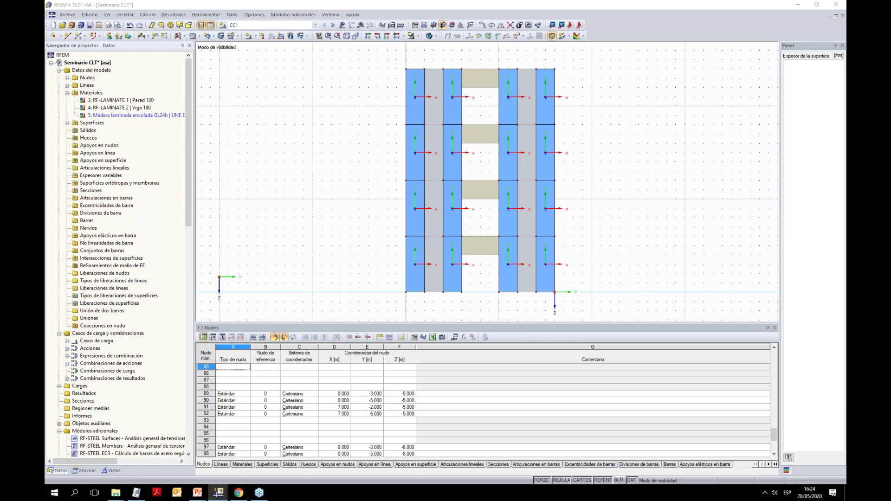
{"action": "left_click", "coordinate": [532, 323]}
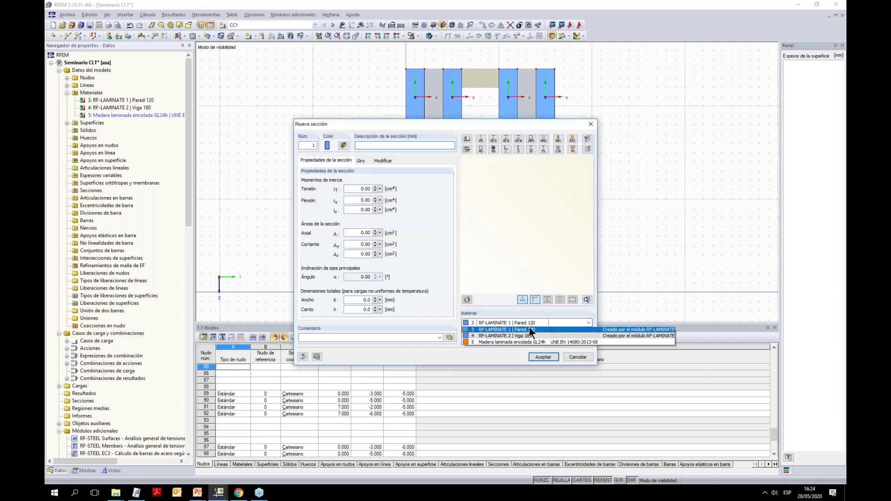
{"action": "left_click", "coordinate": [524, 345]}
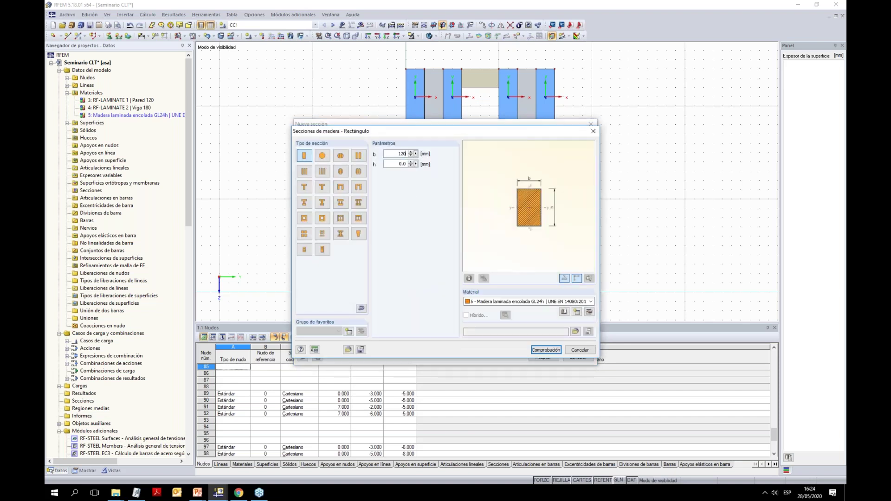
{"action": "type", "text": "30"}
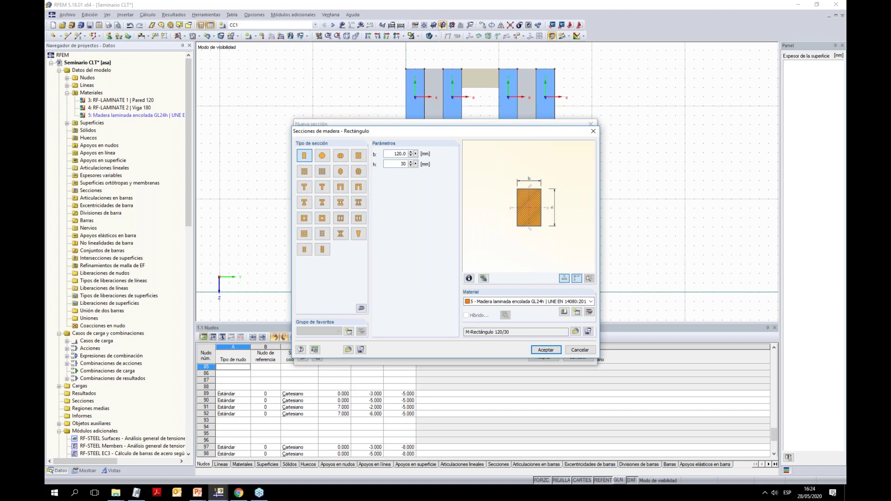
{"action": "type", "text": "0"}
{"action": "left_click", "coordinate": [557, 349]}
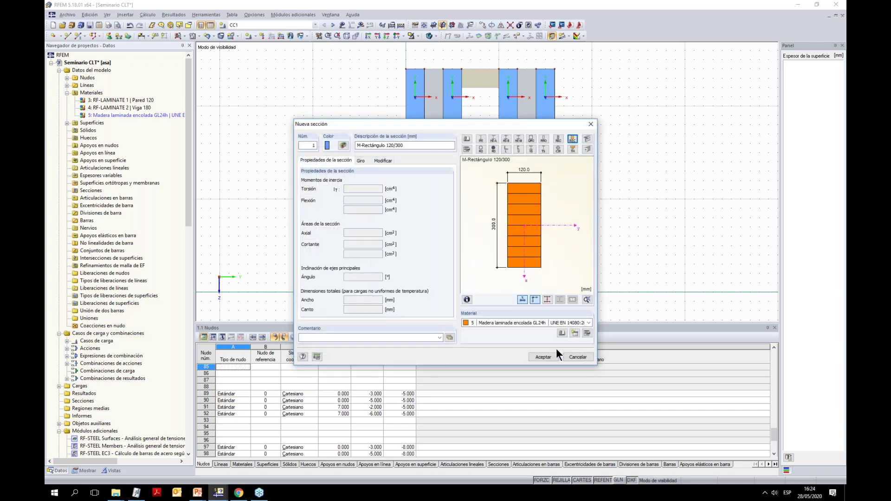
{"action": "left_click", "coordinate": [544, 355]}
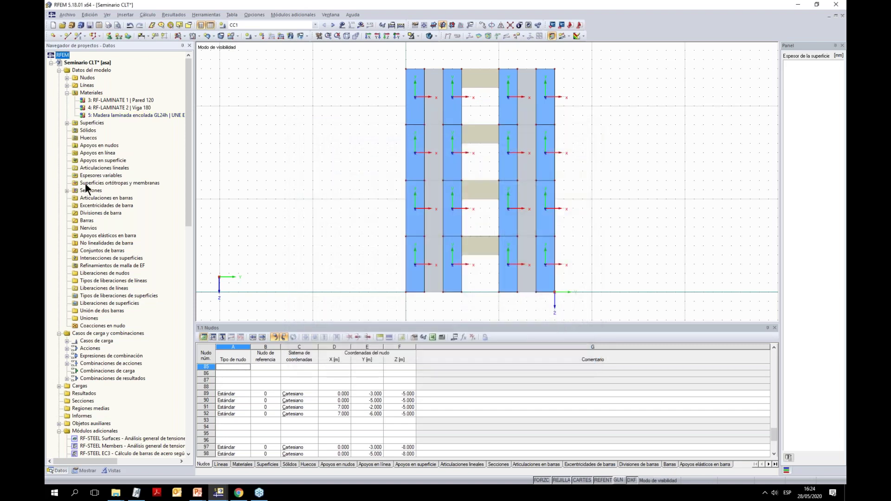
{"action": "left_click", "coordinate": [66, 191]}
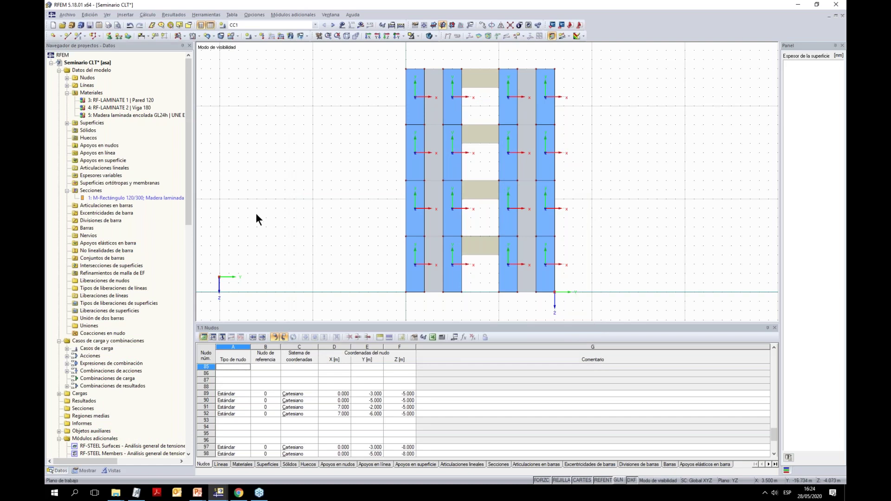
Draw lines across the two narrow openings between the interior wall strips at first-floor level, 4 m wall nodes to node
{"action": "scroll", "coordinate": [438, 234], "scroll_direction": "up", "scroll_amount": 1}
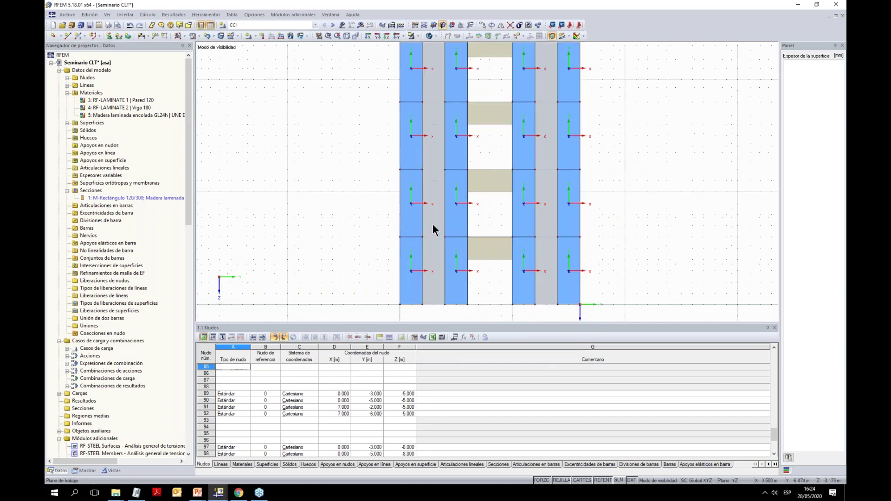
{"action": "left_click", "coordinate": [67, 36]}
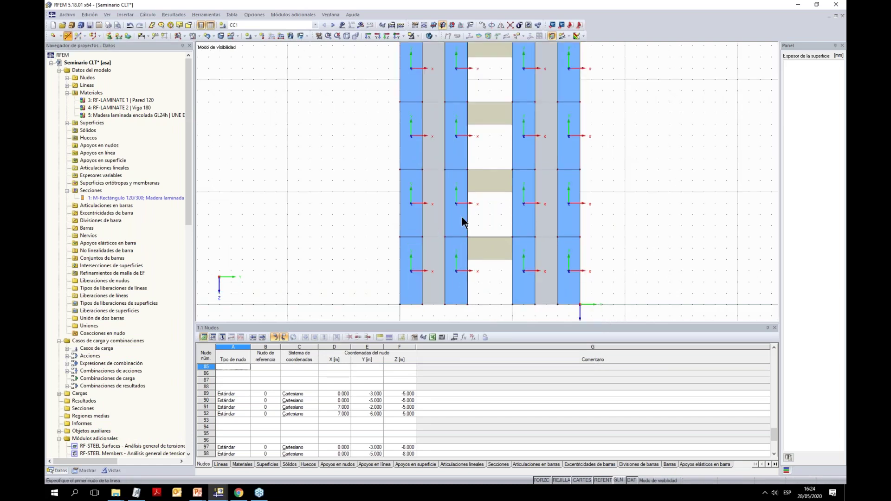
{"action": "scroll", "coordinate": [423, 253], "scroll_direction": "up", "scroll_amount": 1}
{"action": "left_click", "coordinate": [422, 234]}
{"action": "left_click", "coordinate": [558, 233]}
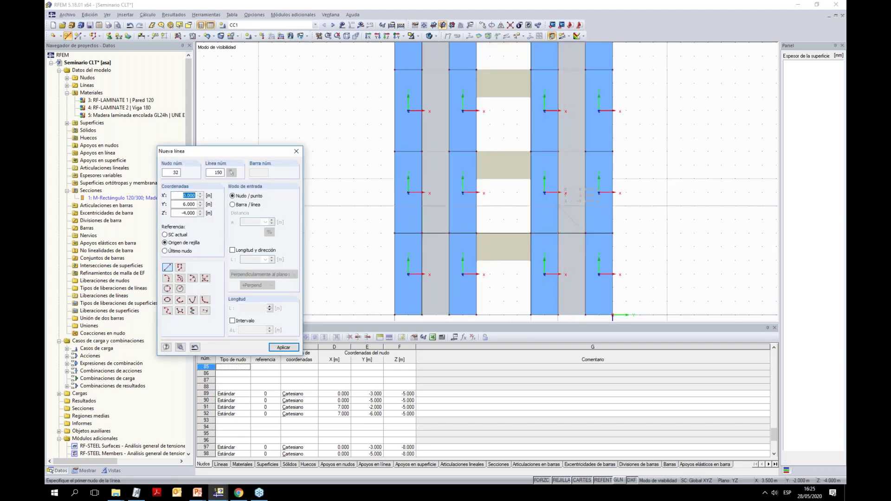
{"action": "key", "text": "Escape"}
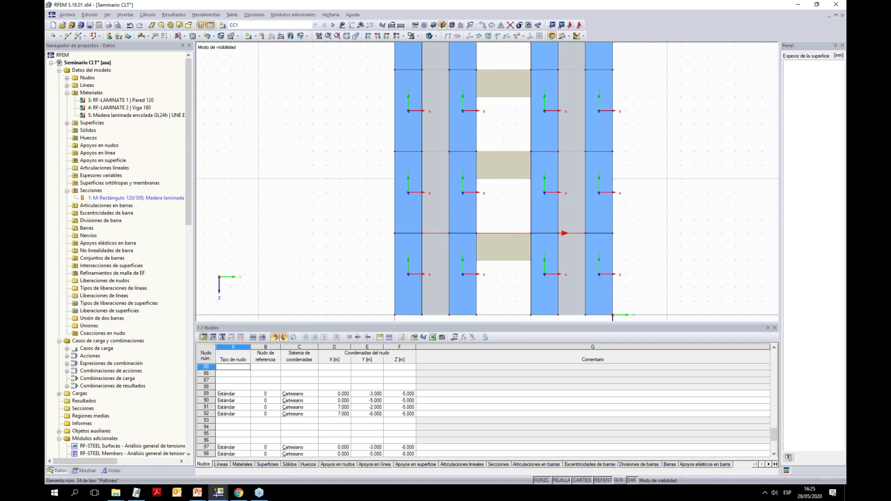
Define Viga members on the three first-floor opening lines with the section M-Rectángulo 120/300 in GL24h
{"action": "right_click", "coordinate": [566, 233]}
{"action": "left_click", "coordinate": [604, 238]}
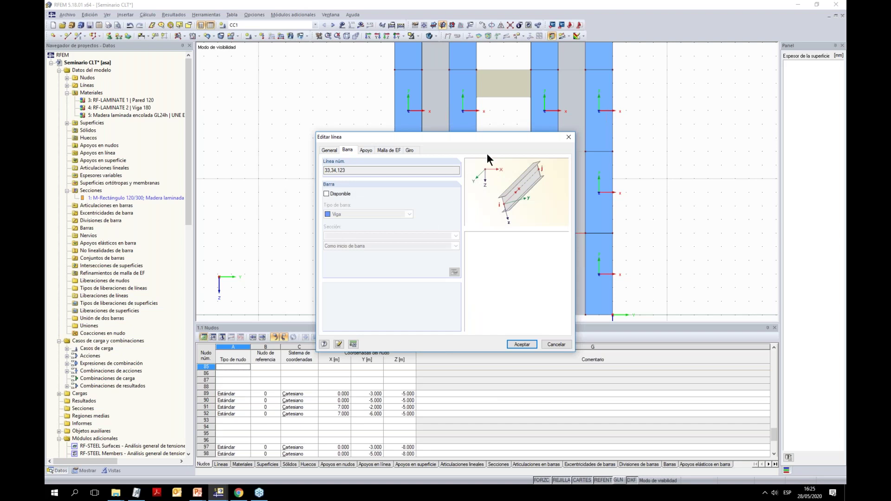
{"action": "left_click", "coordinate": [322, 196]}
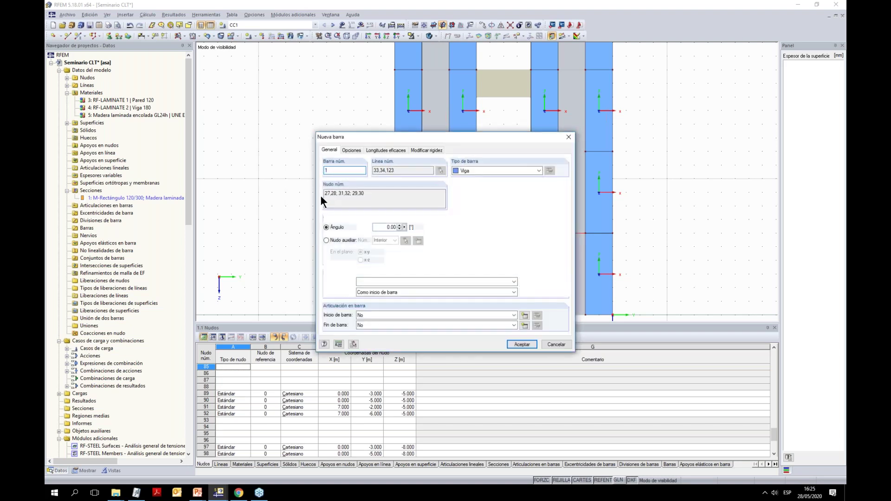
{"action": "left_click_drag", "start_coordinate": [510, 132], "coordinate": [433, 119]}
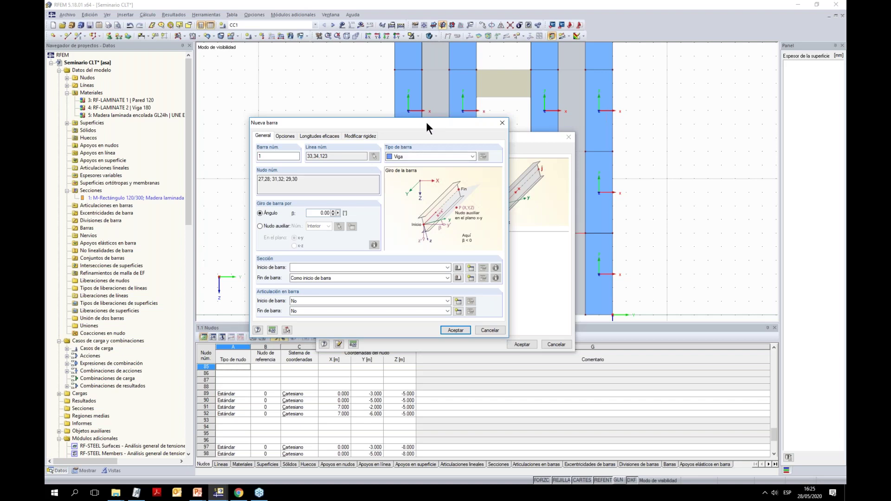
{"action": "left_click", "coordinate": [419, 269]}
{"action": "left_click", "coordinate": [415, 276]}
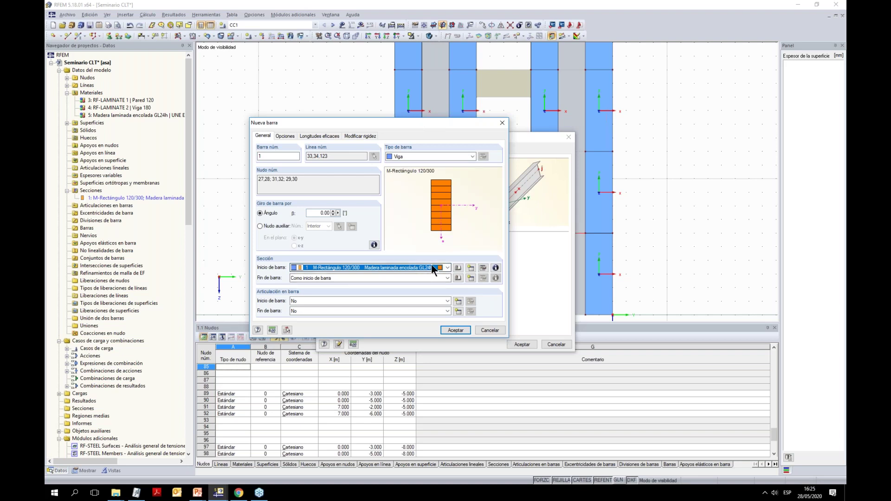
Modify the new members' stiffness with multiplier factors, setting the torsional factor to 0.0, and accept the line edits
{"action": "left_click", "coordinate": [358, 136]}
{"action": "left_click", "coordinate": [325, 179]}
{"action": "left_click", "coordinate": [316, 192]}
{"action": "left_click", "coordinate": [357, 209]}
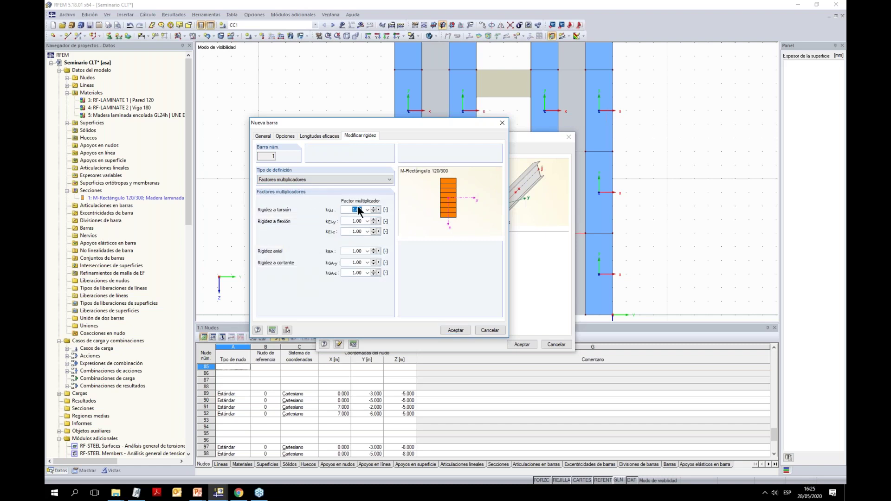
{"action": "type", "text": "0.0"}
{"action": "left_click", "coordinate": [455, 330]}
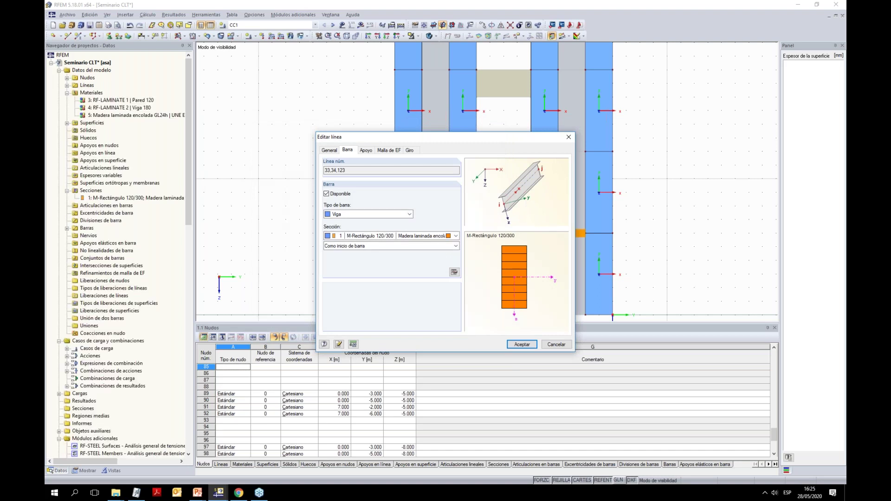
{"action": "left_click_drag", "start_coordinate": [544, 137], "coordinate": [367, 110]}
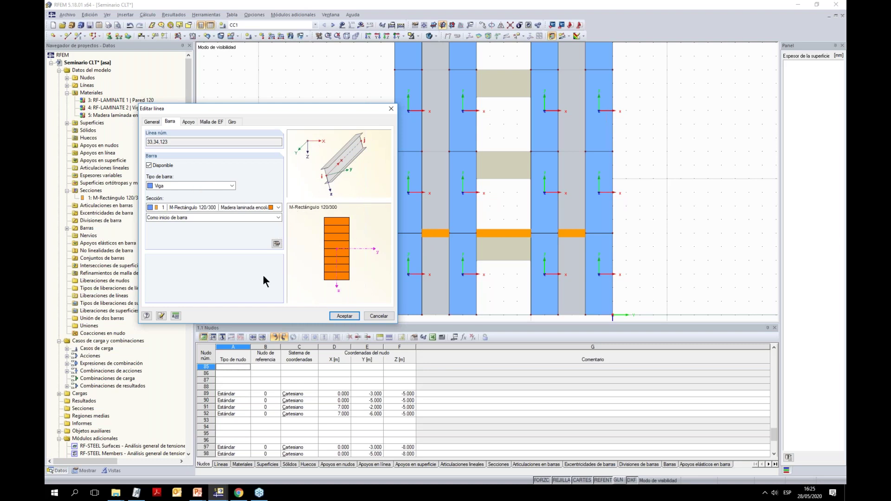
{"action": "left_click", "coordinate": [345, 315]}
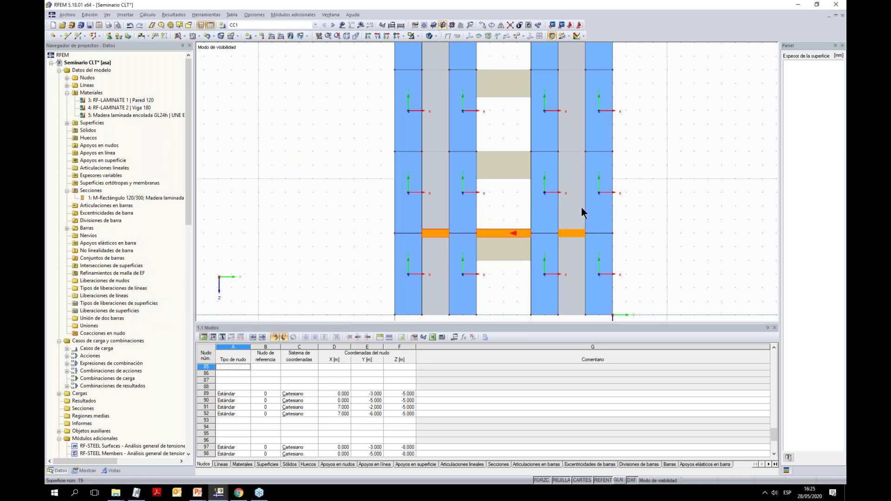
Edit the three members and create a start hinge in local axes, releasing φx, φy and φz with a φx spring of 1 kNm/rad
{"action": "right_click", "coordinate": [572, 233]}
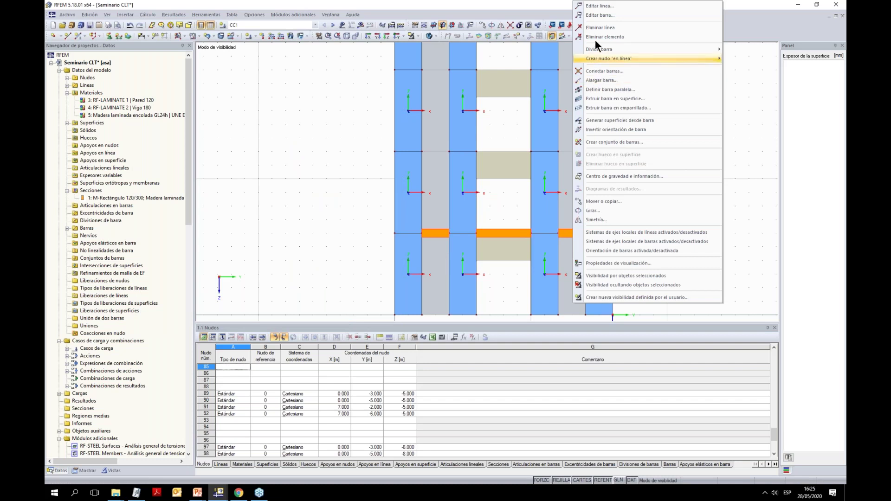
{"action": "left_click", "coordinate": [597, 15]}
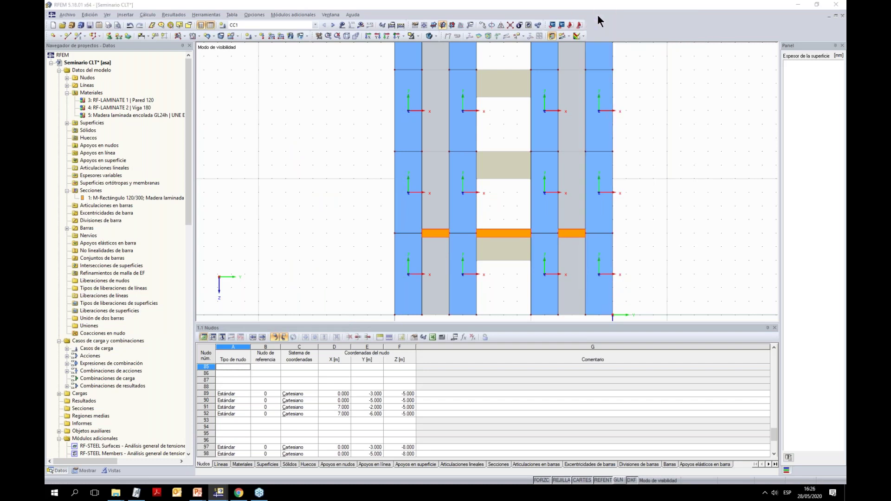
{"action": "left_click", "coordinate": [330, 149]}
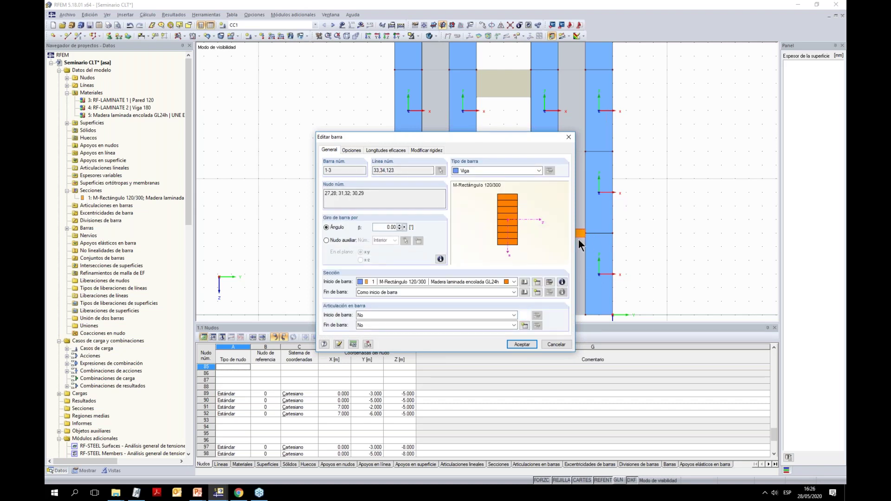
{"action": "left_click", "coordinate": [524, 325]}
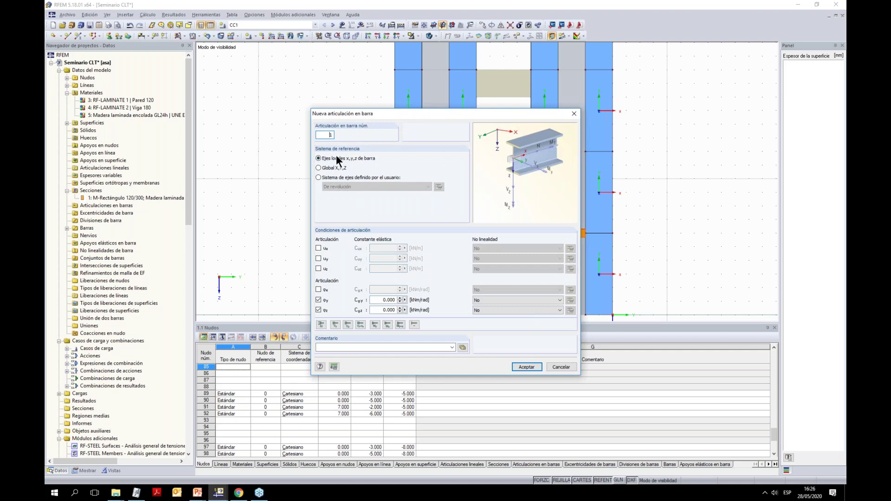
{"action": "left_click", "coordinate": [398, 309]}
{"action": "left_click", "coordinate": [324, 289]}
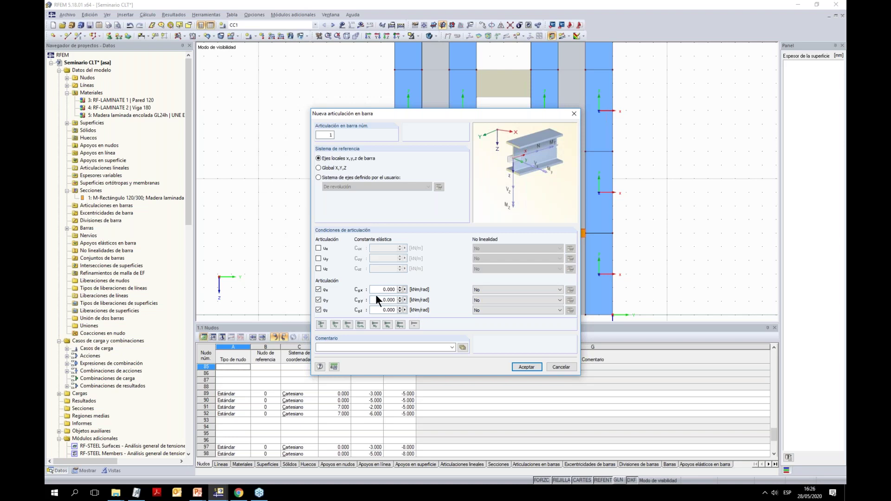
{"action": "key", "text": "Tab"}
{"action": "type", "text": "0"}
{"action": "type", "text": "1"}
{"action": "left_click_drag", "start_coordinate": [530, 114], "coordinate": [478, 101]}
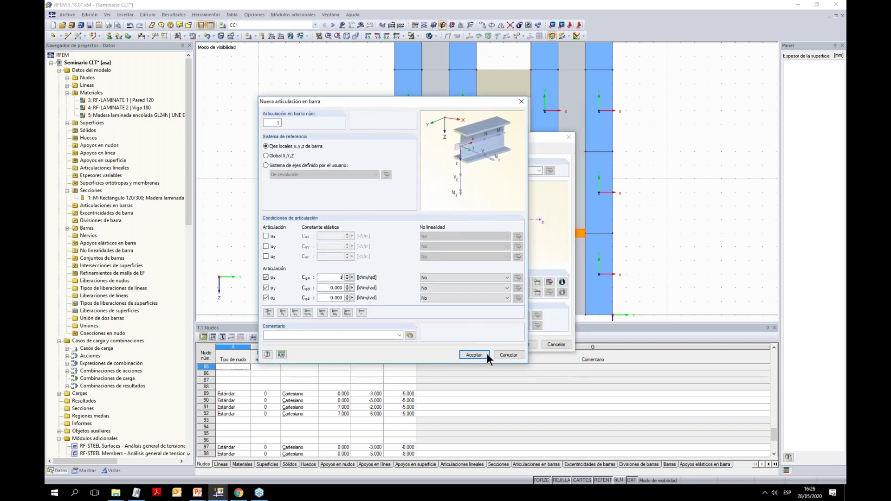
{"action": "left_click", "coordinate": [474, 355]}
Assign the same hinge to the end of the three members and accept the changes
{"action": "left_click", "coordinate": [464, 325]}
{"action": "left_click", "coordinate": [436, 342]}
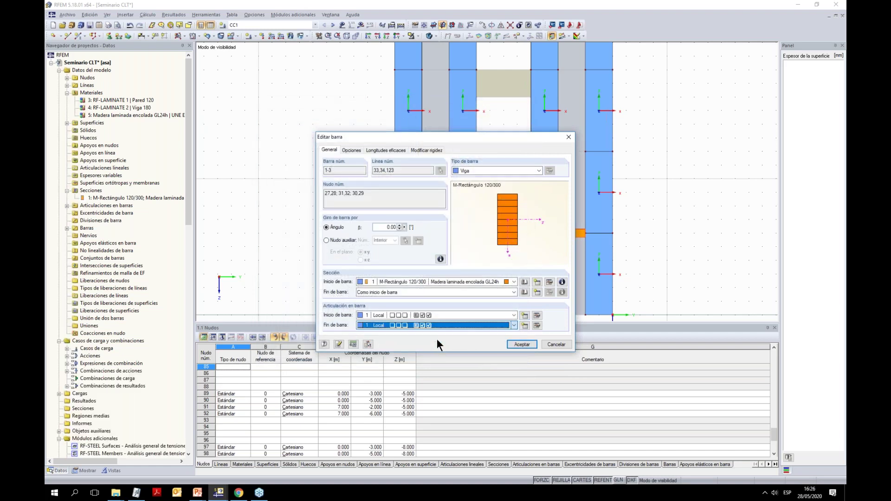
{"action": "left_click", "coordinate": [521, 342]}
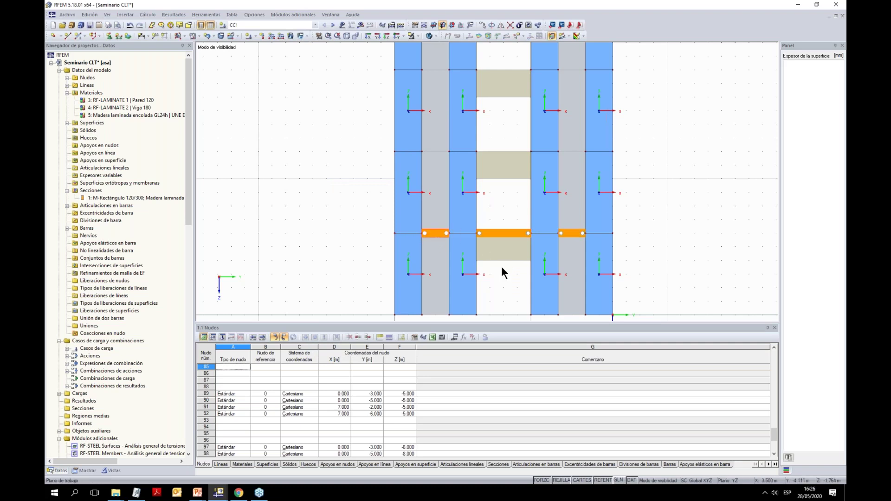
Copy the three first-floor members upwards as 3 copies with a displacement dZ of -3.000 m
{"action": "left_click_drag", "start_coordinate": [507, 275], "coordinate": [491, 223]}
{"action": "scroll", "coordinate": [572, 194], "scroll_direction": "down", "scroll_amount": 1}
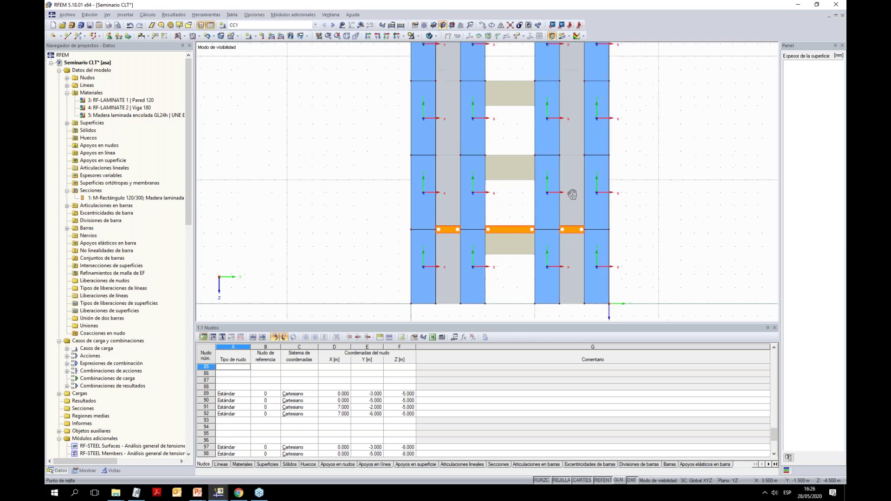
{"action": "middle_click_drag", "start_coordinate": [572, 195], "coordinate": [541, 212]}
{"action": "scroll", "coordinate": [541, 213], "scroll_direction": "down", "scroll_amount": 1}
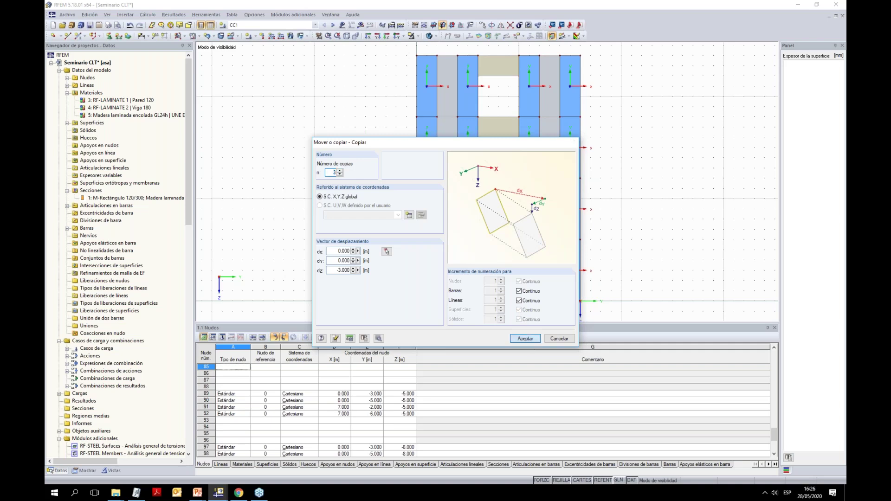
{"action": "left_click", "coordinate": [525, 338]}
Cancel the visibility mode to show the whole model in a 3D view
{"action": "middle_click_drag", "start_coordinate": [668, 124], "coordinate": [604, 157], "text": "ctrl"}
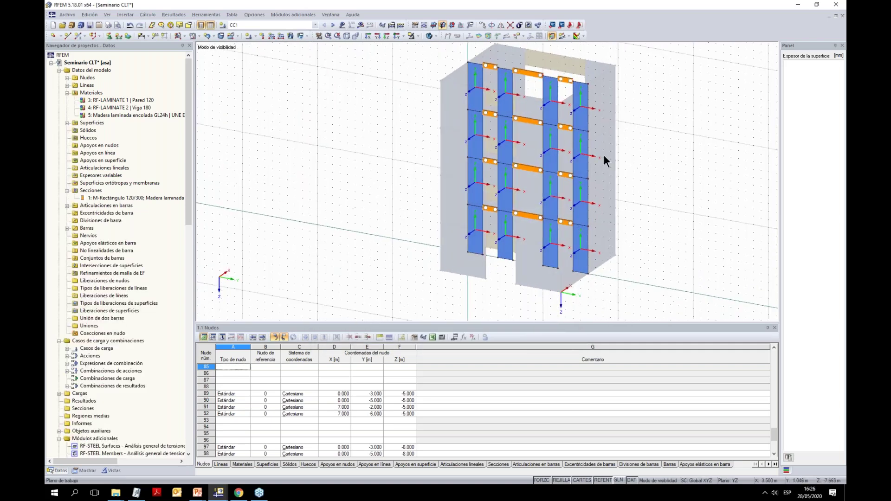
{"action": "left_click", "coordinate": [418, 36]}
{"action": "left_click", "coordinate": [436, 107]}
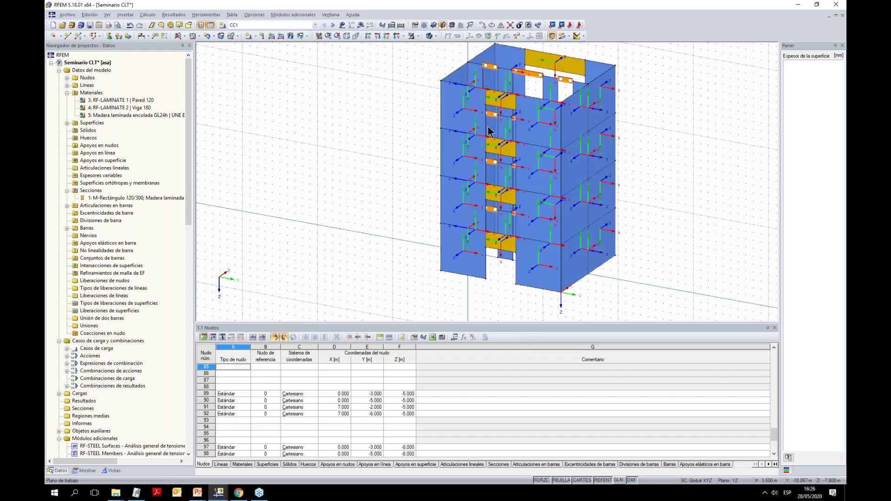
{"action": "middle_click_drag", "start_coordinate": [611, 169], "coordinate": [596, 225], "text": "ctrl"}
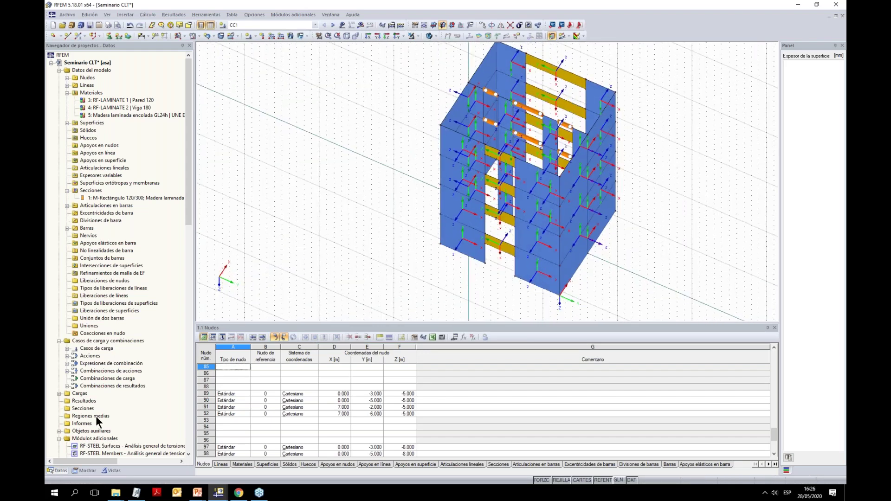
Hide the surfaces' x,y,z axis systems and display the model in perspective
{"action": "left_click", "coordinate": [80, 472]}
{"action": "scroll", "coordinate": [90, 129], "scroll_direction": "up", "scroll_amount": 10}
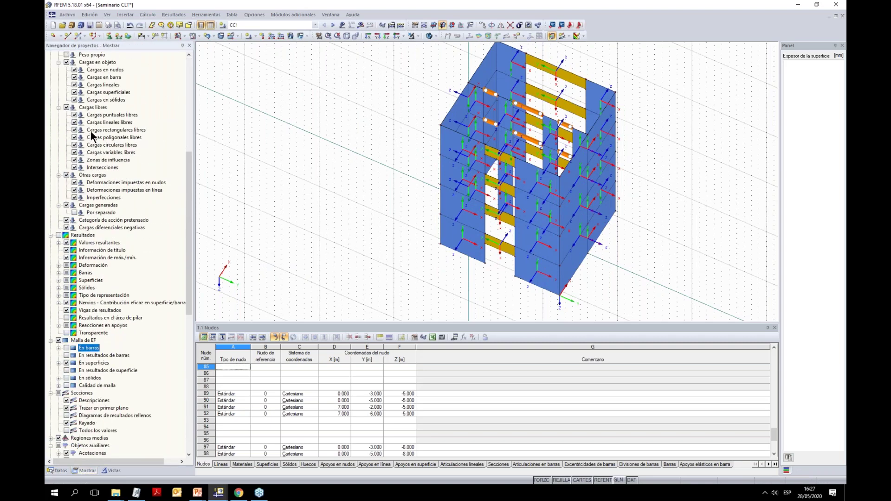
{"action": "left_click", "coordinate": [75, 93]}
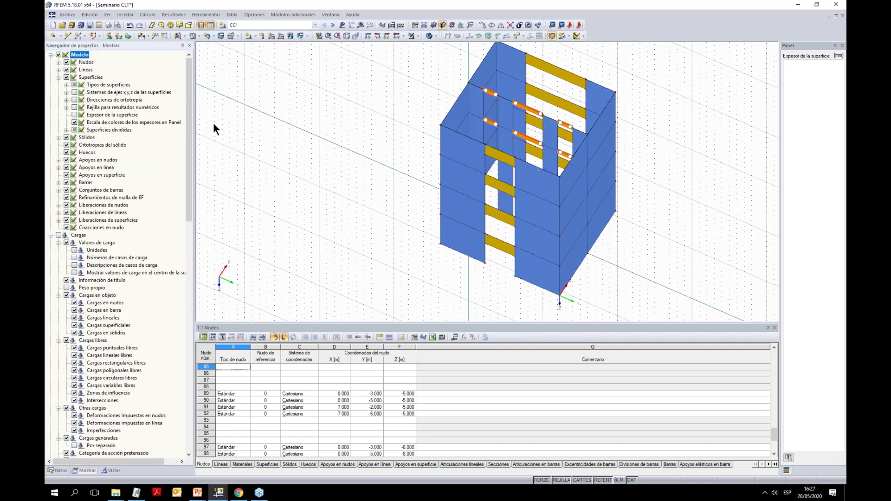
{"action": "left_click", "coordinate": [355, 36]}
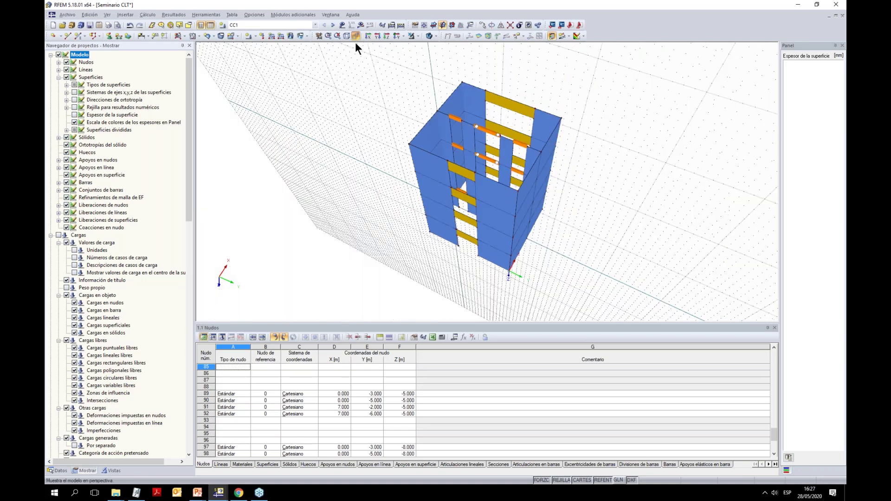
Set the work plane to global XY with its origin at the first-floor level, Z = -3.000 m
{"action": "middle_click_drag", "start_coordinate": [419, 203], "coordinate": [431, 88], "text": "ctrl"}
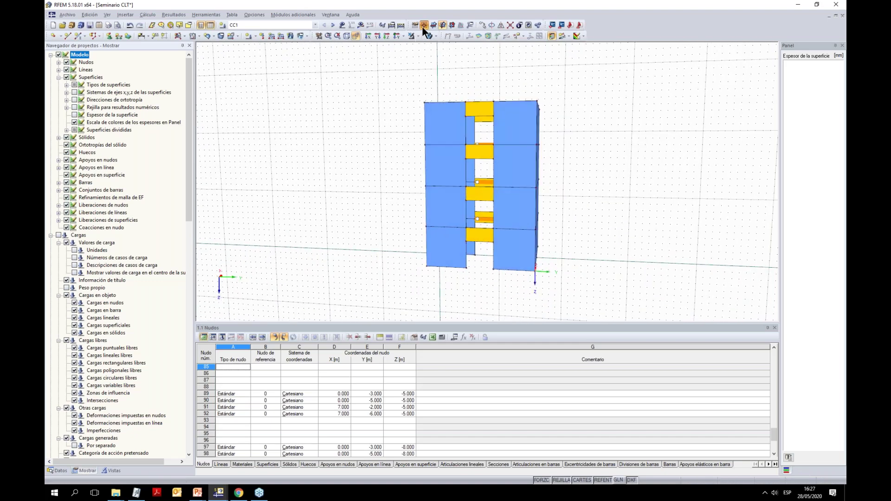
{"action": "left_click", "coordinate": [423, 25]}
{"action": "left_click", "coordinate": [425, 226]}
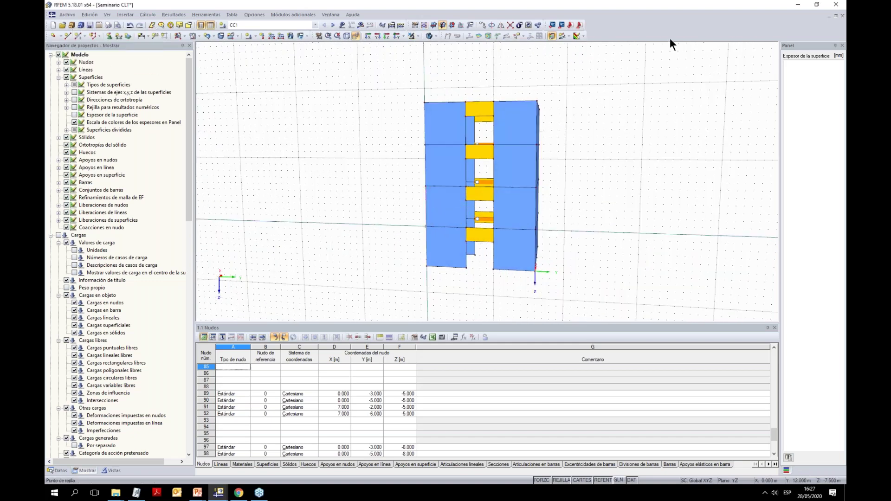
{"action": "left_click", "coordinate": [434, 25]}
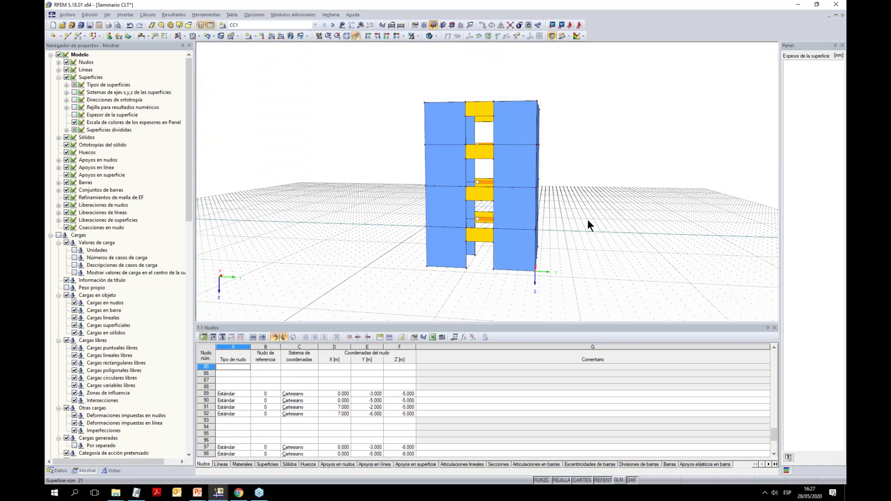
Add linear dimensions for the long wall's full base length, its length to the mid-wall node, and the ground storey's height
{"action": "middle_click_drag", "start_coordinate": [384, 226], "coordinate": [487, 291], "text": "ctrl"}
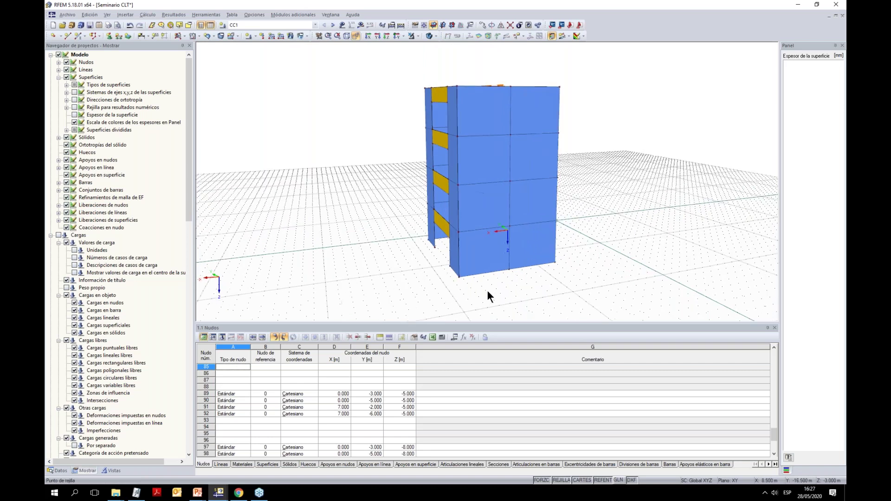
{"action": "left_click", "coordinate": [141, 35]}
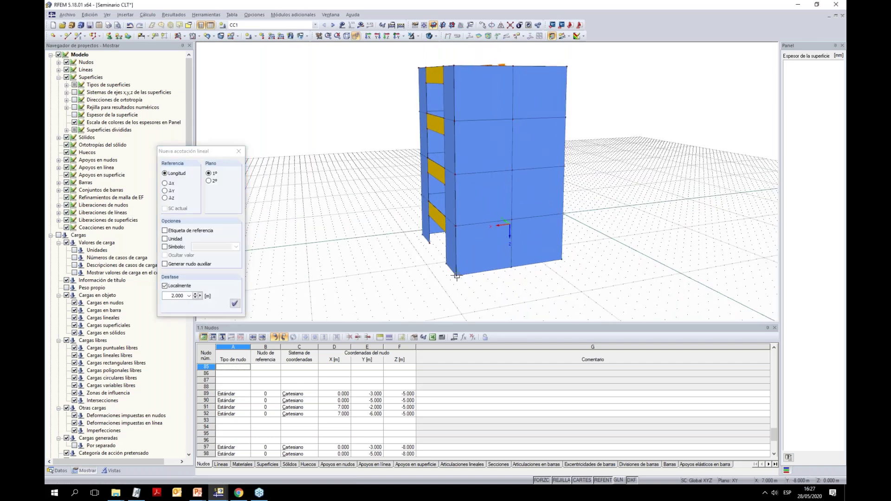
{"action": "left_click", "coordinate": [561, 259]}
{"action": "left_click", "coordinate": [574, 278]}
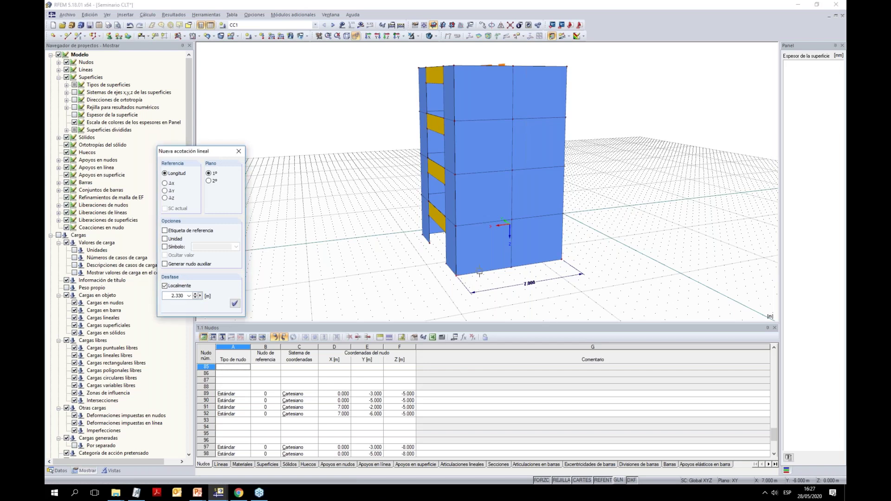
{"action": "left_click", "coordinate": [512, 268]}
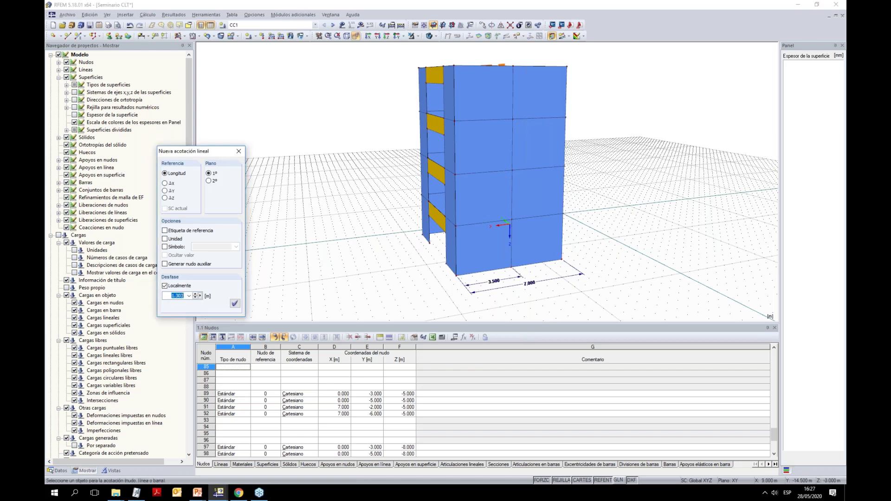
{"action": "left_click", "coordinate": [457, 277]}
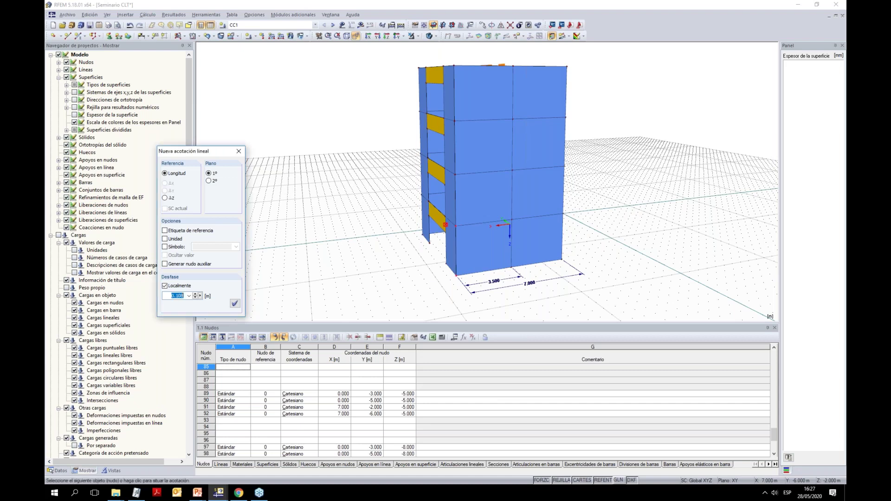
{"action": "left_click", "coordinate": [478, 249]}
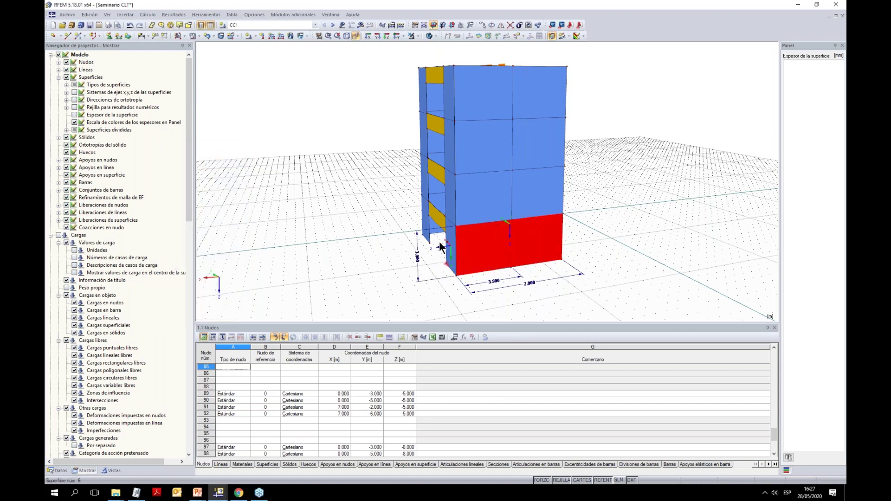
Inspect the wall dimensions from a closer angle and hide the dimension display in the model
{"action": "scroll", "coordinate": [399, 233], "scroll_direction": "up", "scroll_amount": 2}
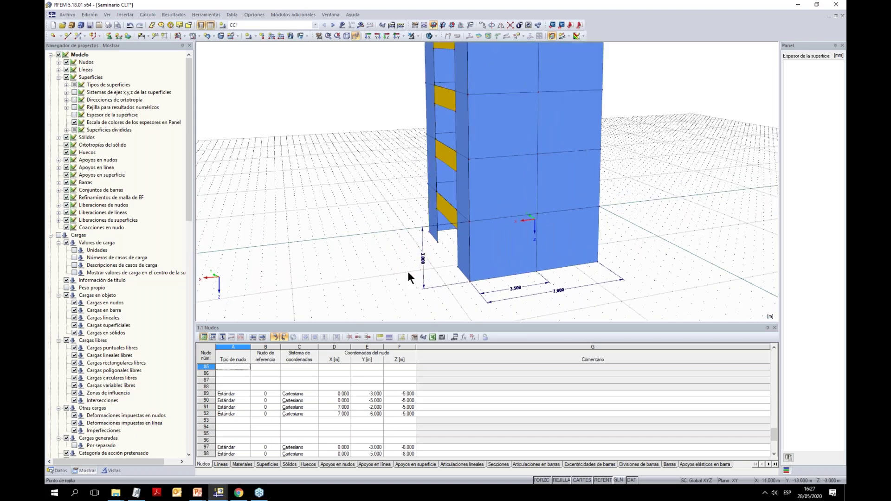
{"action": "middle_click_drag", "start_coordinate": [525, 279], "coordinate": [506, 265]}
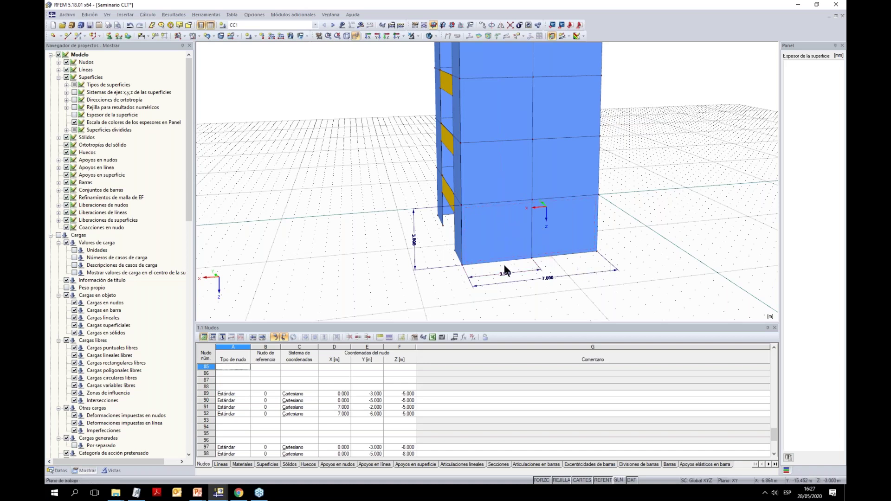
{"action": "left_click", "coordinate": [493, 230]}
{"action": "left_click", "coordinate": [534, 261]}
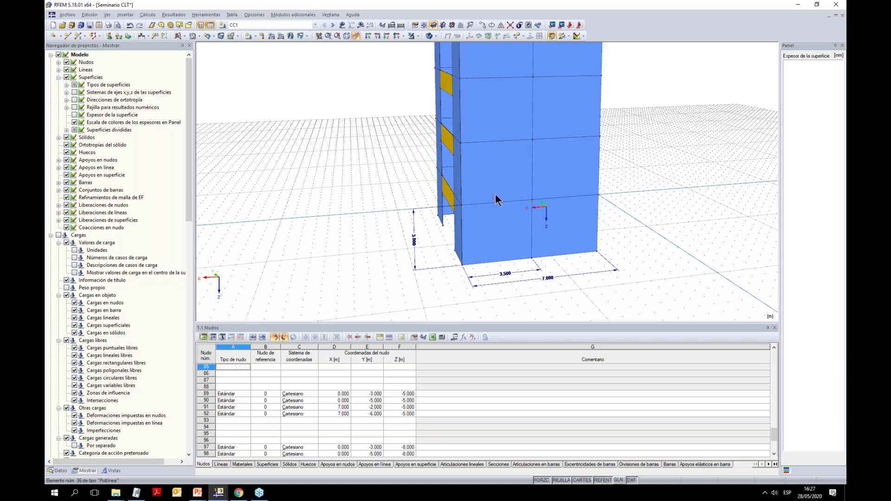
{"action": "middle_click_drag", "start_coordinate": [722, 249], "coordinate": [675, 194], "text": "ctrl"}
{"action": "right_click", "coordinate": [674, 195]}
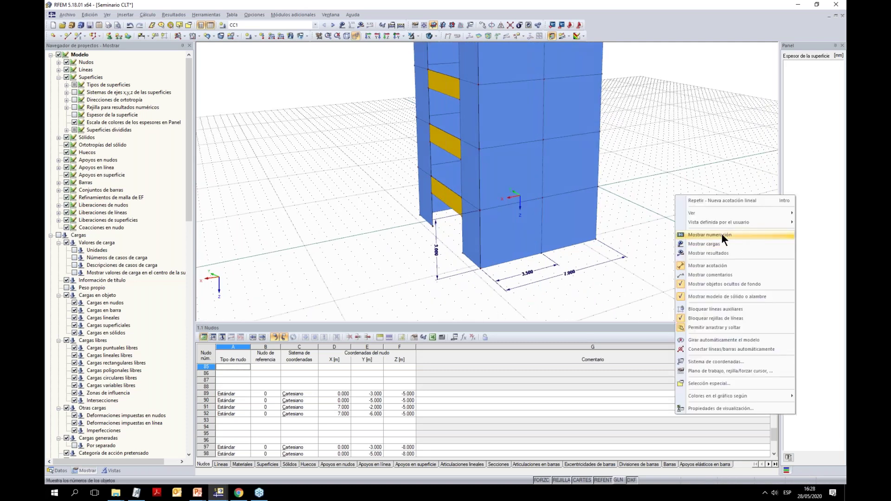
{"action": "left_click", "coordinate": [717, 264]}
Isolate the first-floor level lines and beams in visibility mode and show them in plan view without perspective
{"action": "middle_click_drag", "start_coordinate": [672, 213], "coordinate": [564, 166], "text": "ctrl"}
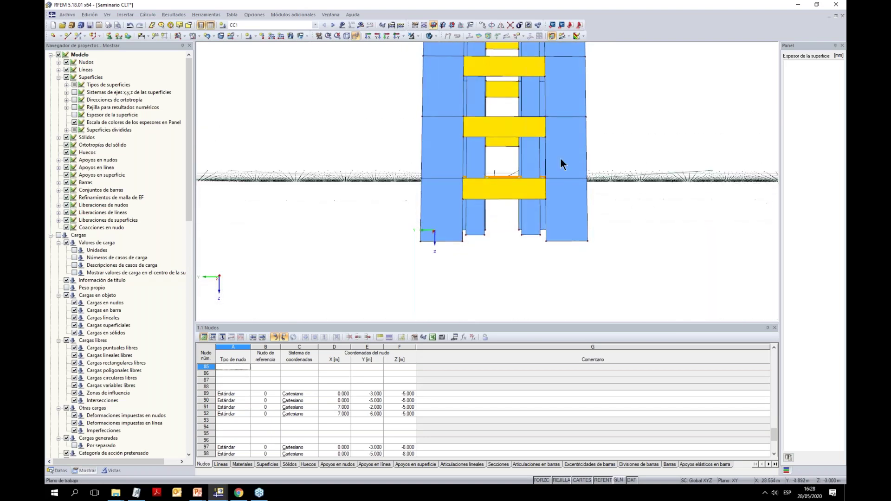
{"action": "left_click_drag", "start_coordinate": [387, 162], "coordinate": [626, 188]}
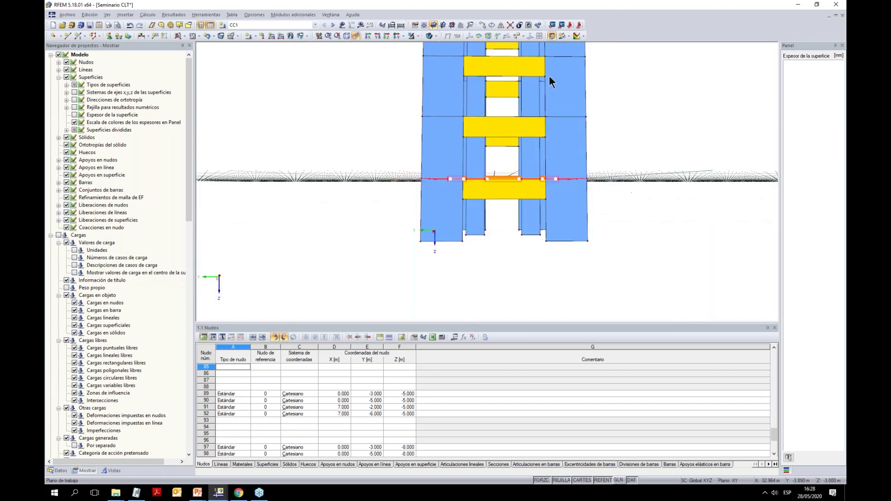
{"action": "left_click", "coordinate": [417, 37]}
{"action": "left_click", "coordinate": [426, 45]}
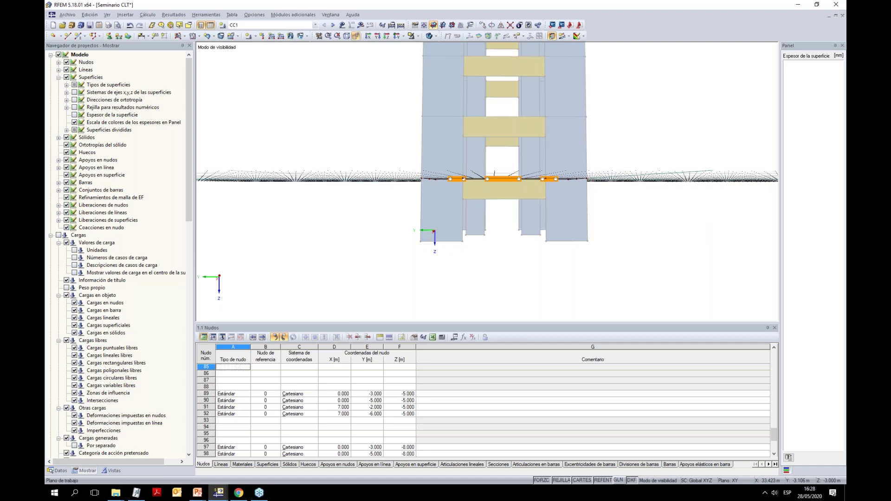
{"action": "left_click", "coordinate": [386, 36]}
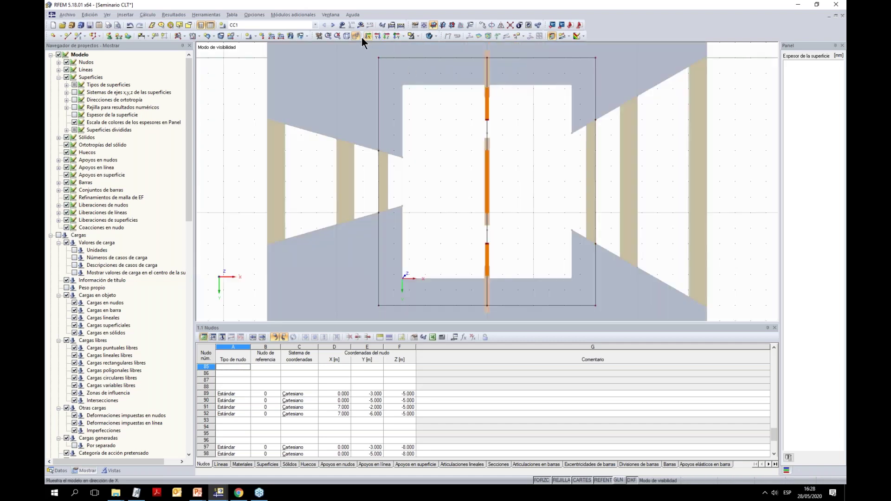
{"action": "left_click", "coordinate": [356, 36]}
{"action": "scroll", "coordinate": [449, 190], "scroll_direction": "down", "scroll_amount": 3}
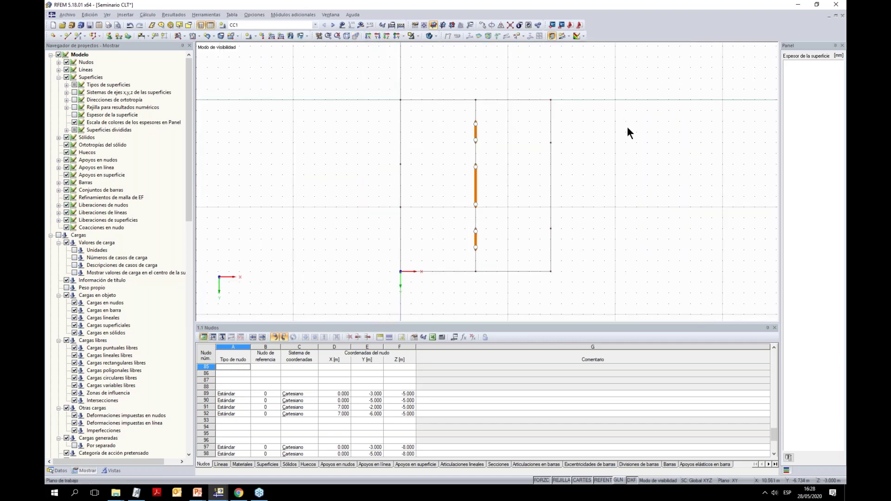
Draw the X = 0 side balcony outline from (0, -5, -3) through (-1, -5, -3) and (-1, -3, -3) to (0, -3, -3)
{"action": "scroll", "coordinate": [608, 136], "scroll_direction": "up", "scroll_amount": 1}
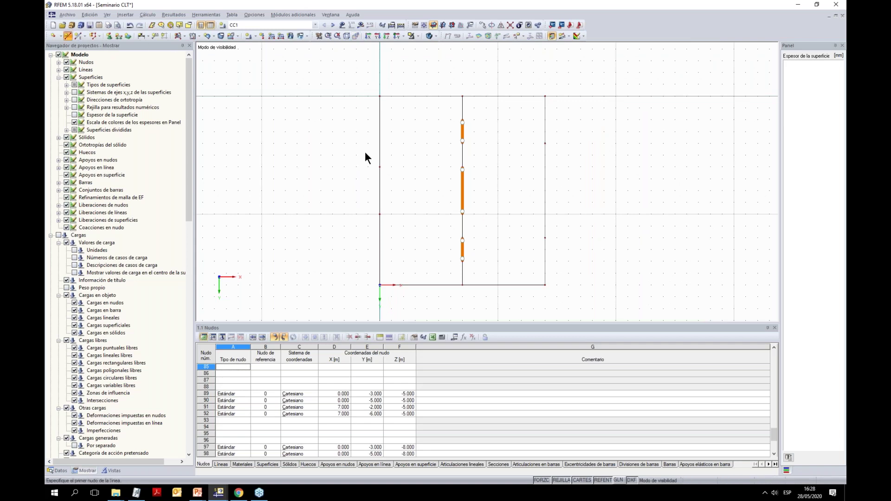
{"action": "left_click", "coordinate": [380, 167]}
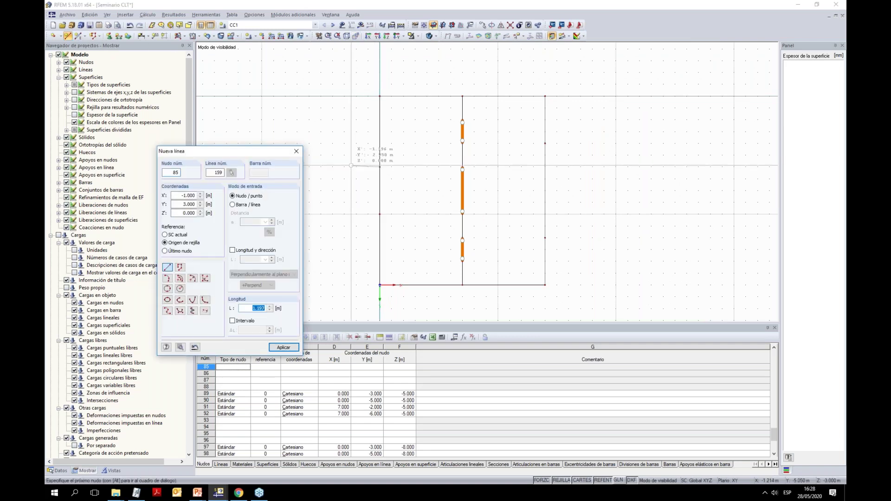
{"action": "left_click", "coordinate": [356, 167]}
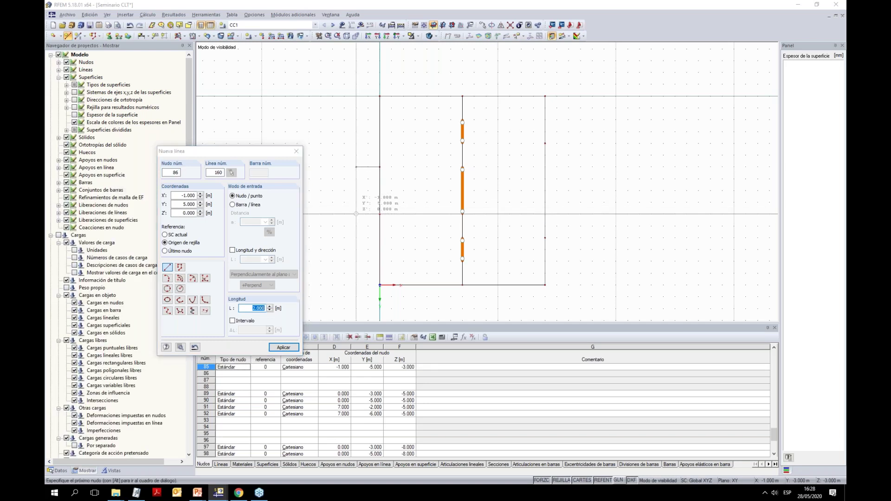
{"action": "left_click", "coordinate": [356, 214]}
{"action": "left_click", "coordinate": [379, 214]}
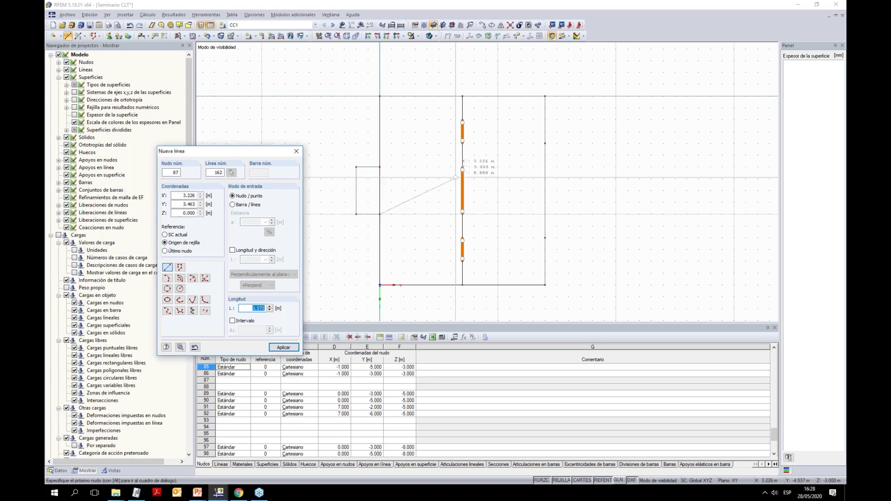
{"action": "key", "text": "Escape"}
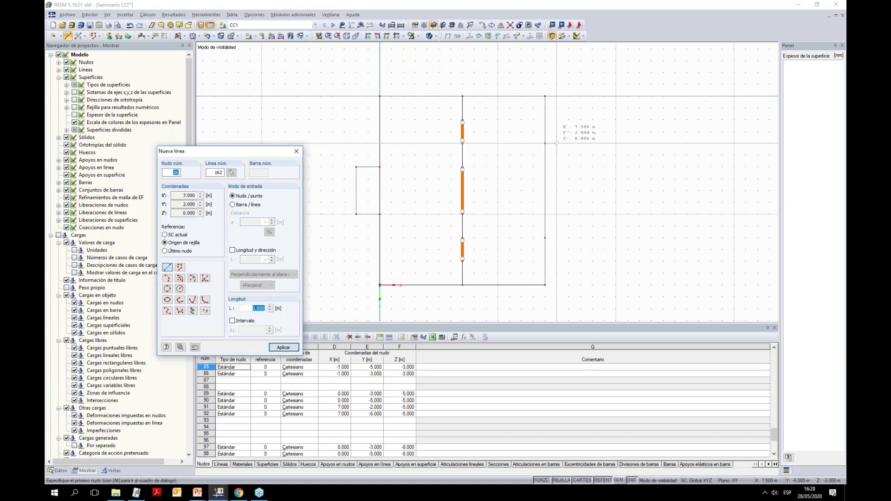
Draw the X = 7 side balcony outline from (7, -6, -3) through (8, -6, -3) and (8, -2, -3) to (7, -2, -3)
{"action": "left_click", "coordinate": [568, 143]}
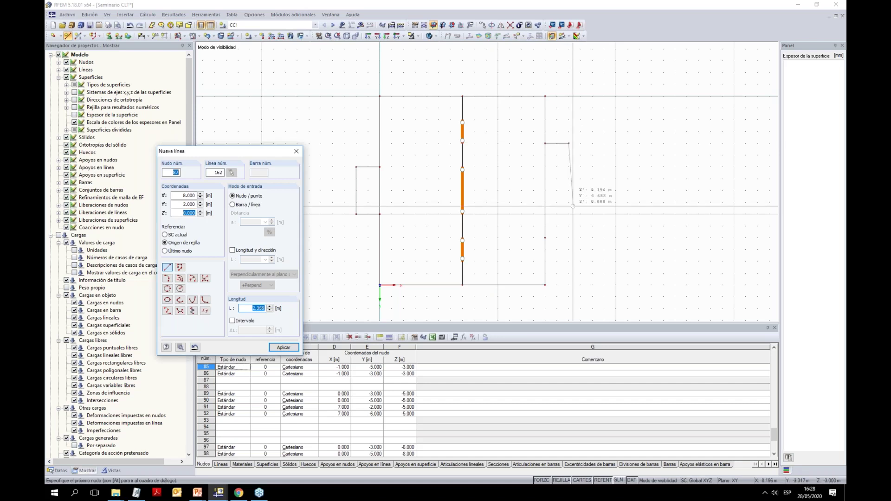
{"action": "left_click", "coordinate": [568, 238]}
{"action": "left_click", "coordinate": [544, 238]}
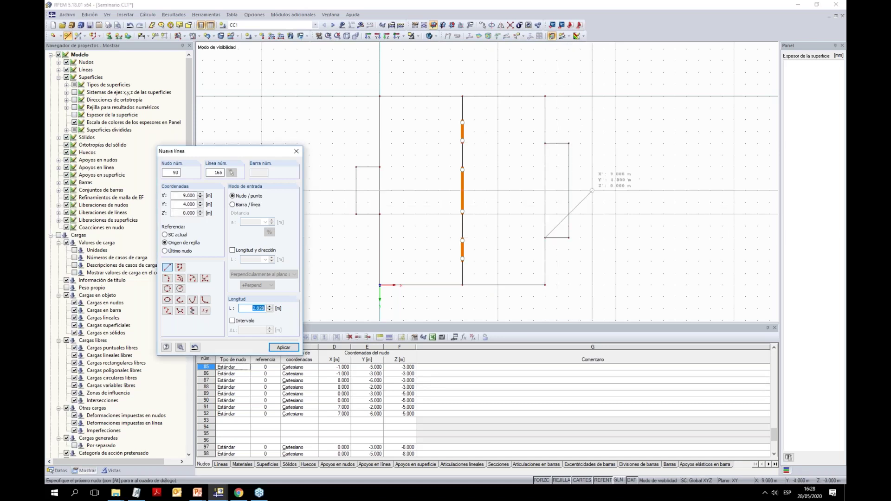
{"action": "key", "text": "Escape"}
Create a flat surface with Laminada stiffness bounded by the first-floor perimeter and both balcony outlines
{"action": "middle_click_drag", "start_coordinate": [446, 199], "coordinate": [360, 52], "text": "ctrl"}
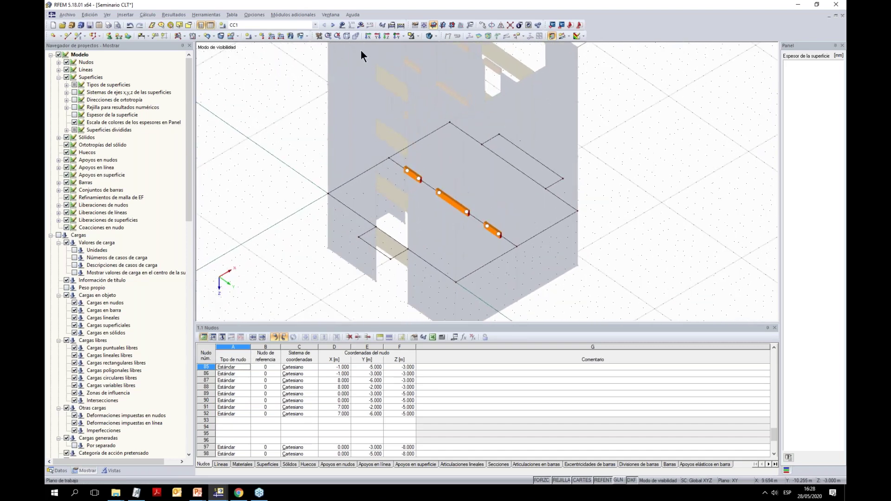
{"action": "left_click", "coordinate": [176, 36]}
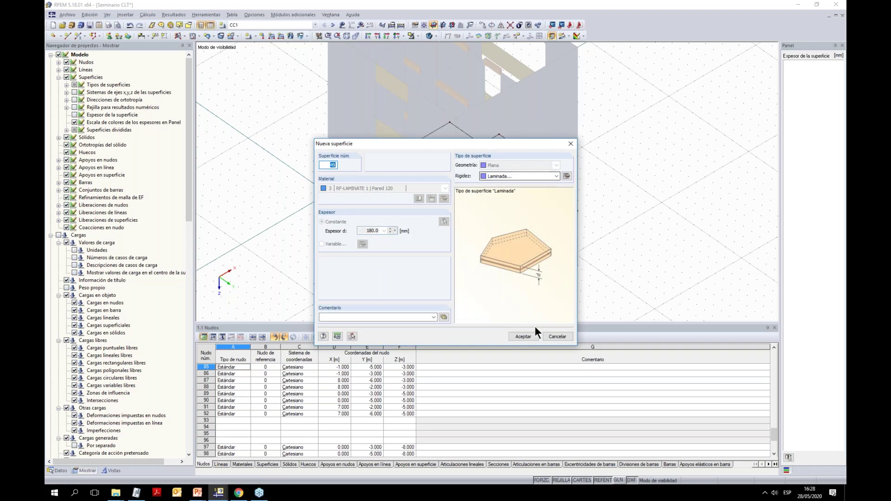
{"action": "left_click", "coordinate": [532, 335]}
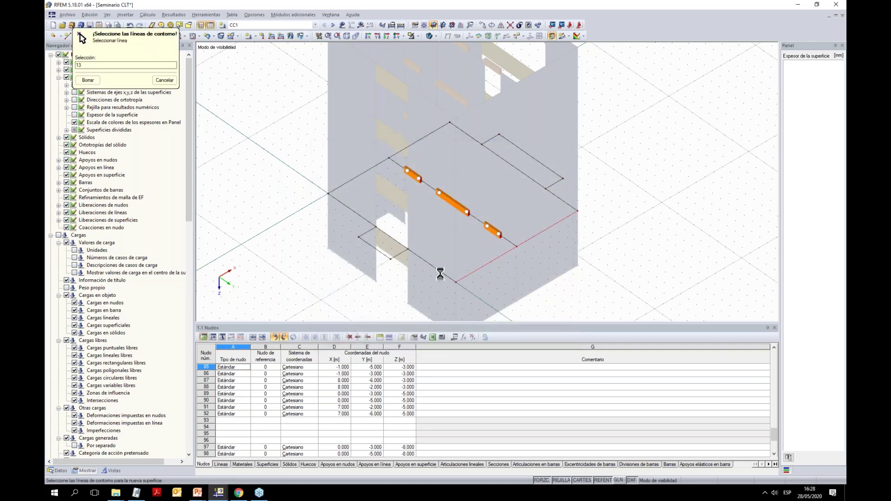
{"action": "left_click", "coordinate": [396, 241]}
{"action": "left_click", "coordinate": [353, 211]}
{"action": "left_click", "coordinate": [370, 171]}
{"action": "left_click", "coordinate": [493, 138]}
{"action": "left_click", "coordinate": [560, 199]}
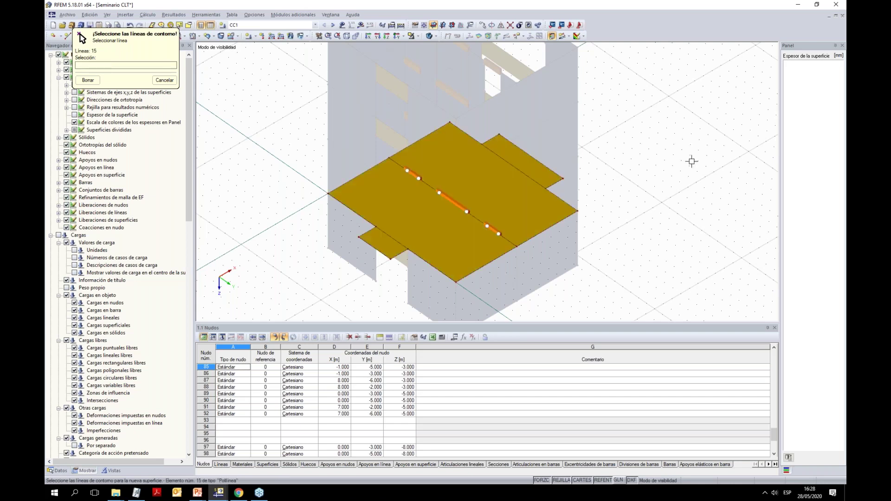
{"action": "key", "text": "Escape"}
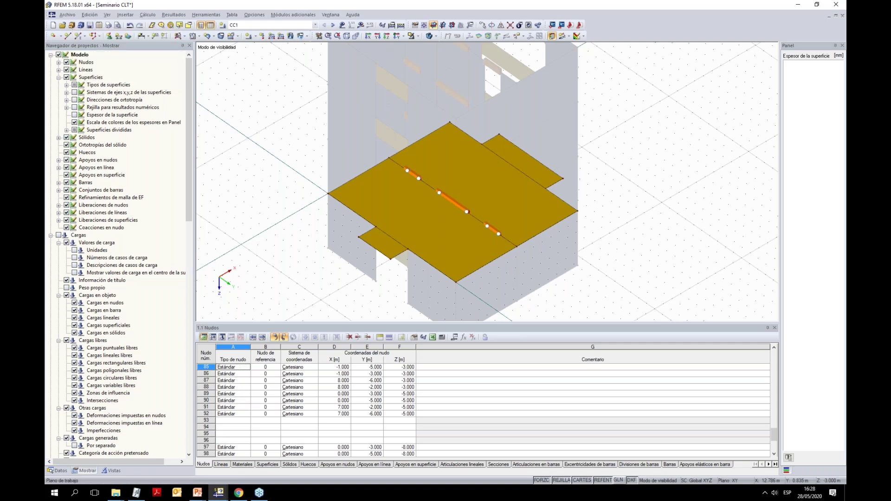
Add a linear dimension along the outer edge of the X = 0 side balcony between its two outer corners
{"action": "middle_click_drag", "start_coordinate": [549, 224], "coordinate": [580, 215], "text": "ctrl"}
{"action": "left_click", "coordinate": [141, 36]}
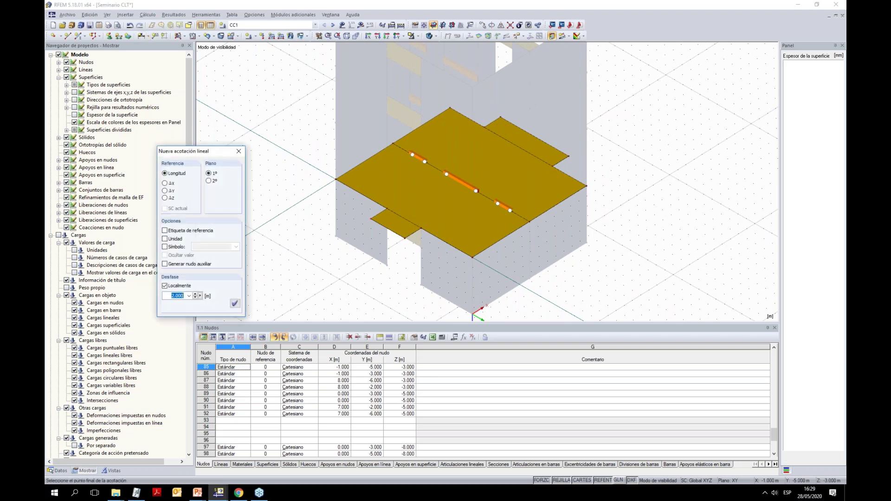
{"action": "left_click", "coordinate": [405, 239]}
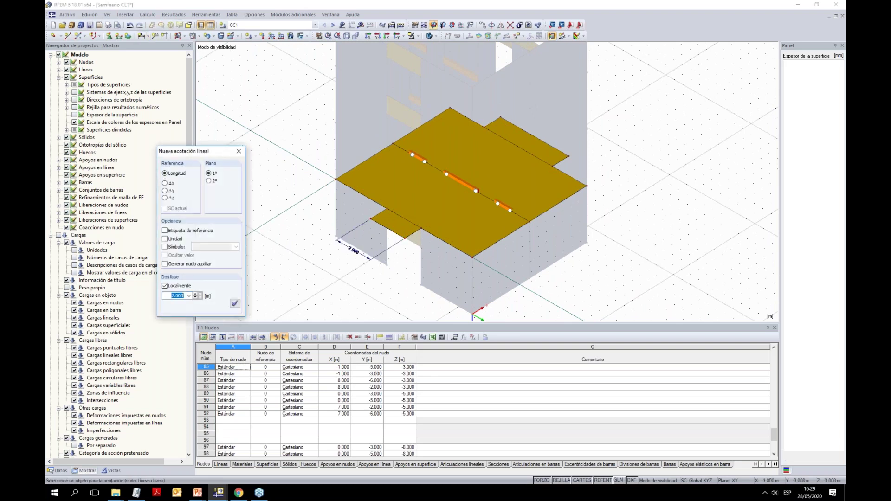
{"action": "left_click", "coordinate": [353, 251]}
{"action": "middle_click_drag", "start_coordinate": [399, 222], "coordinate": [379, 235], "text": "ctrl"}
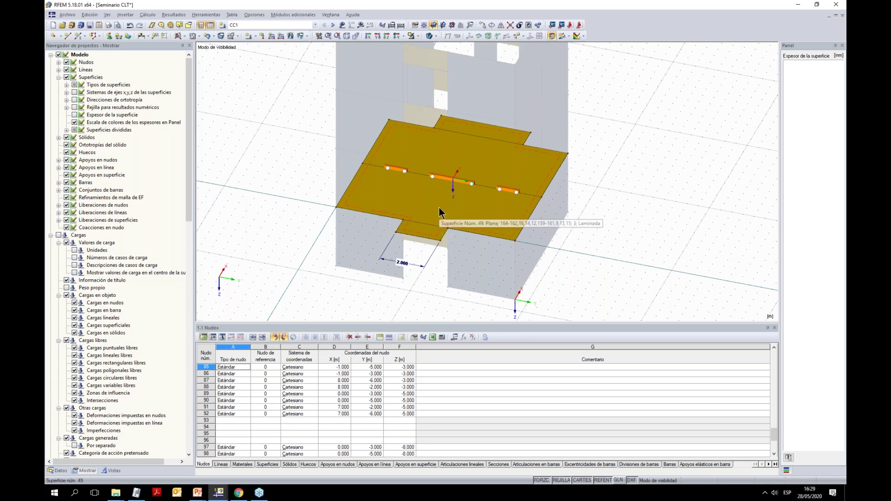
{"action": "middle_click_drag", "start_coordinate": [457, 256], "coordinate": [453, 274], "text": "ctrl"}
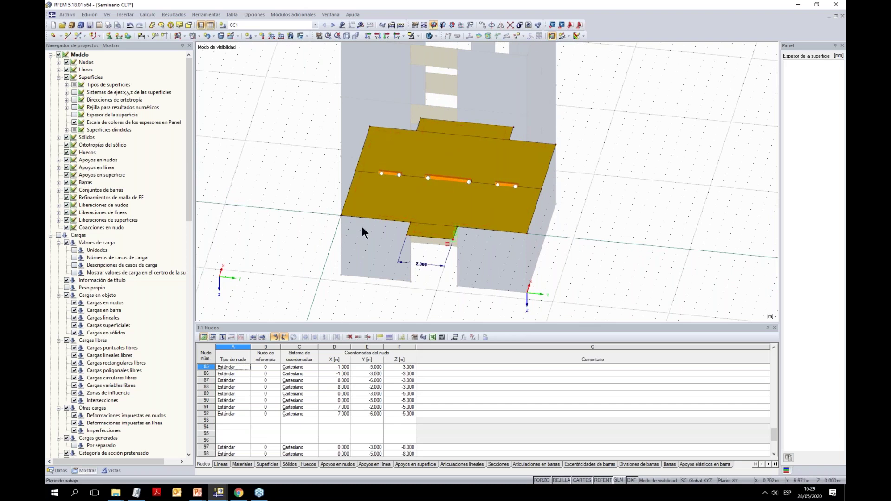
{"action": "mouse_move", "coordinate": [479, 227]}
{"action": "middle_mouse_down", "text": "ctrl"}
{"action": "mouse_move", "coordinate": [487, 203]}
{"action": "mouse_move", "coordinate": [533, 204]}
{"action": "mouse_move", "coordinate": [607, 248]}
{"action": "middle_mouse_up", "text": "ctrl"}
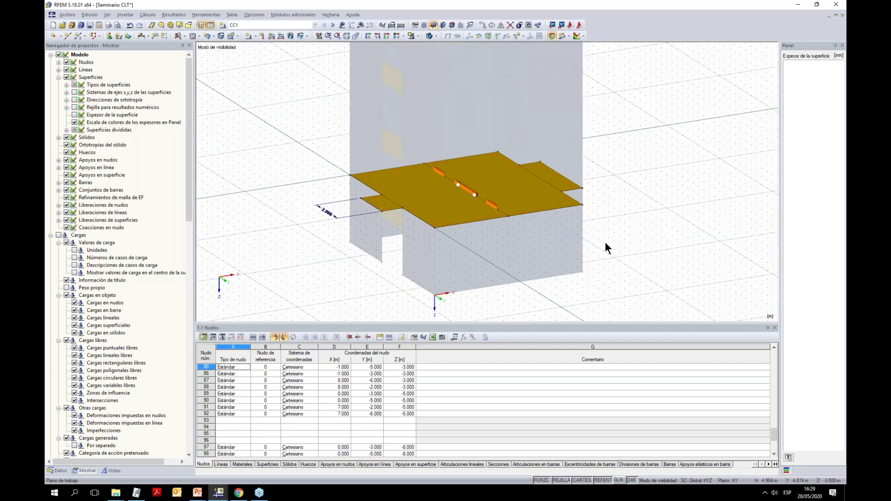
{"action": "middle_click_drag", "start_coordinate": [332, 304], "coordinate": [497, 271], "text": "ctrl"}
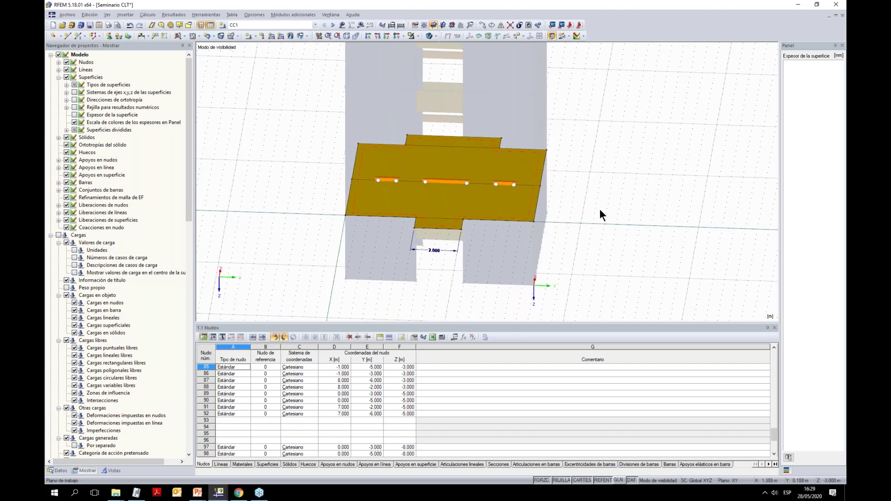
{"action": "middle_click_drag", "start_coordinate": [599, 209], "coordinate": [487, 185], "text": "ctrl"}
{"action": "left_click", "coordinate": [487, 184]}
{"action": "middle_click_drag", "start_coordinate": [592, 223], "coordinate": [397, 207], "text": "ctrl"}
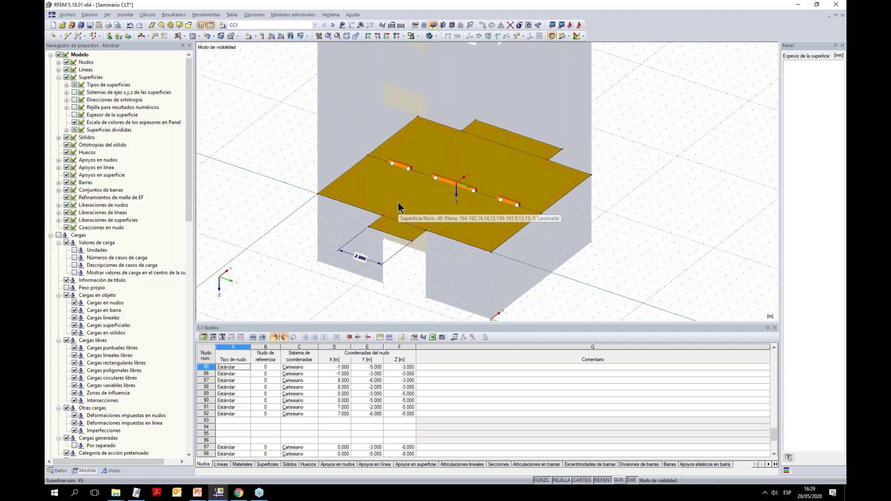
{"action": "key", "text": "Escape"}
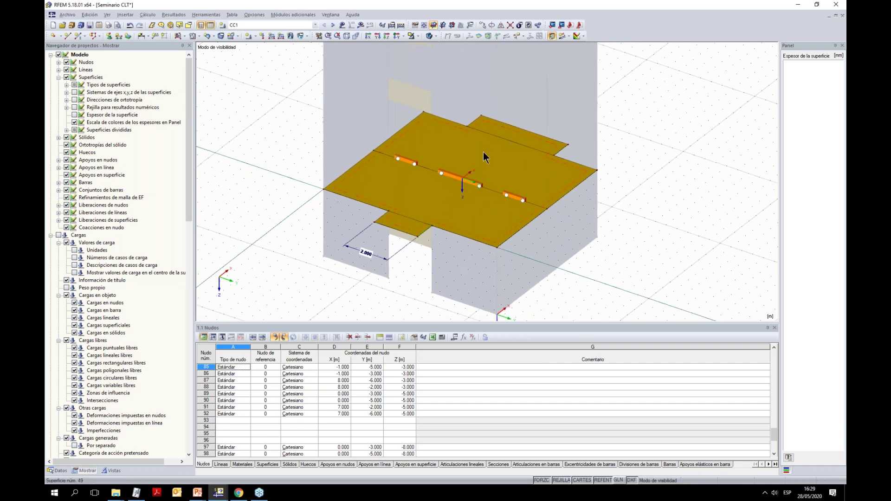
Draw two lines across the first-floor slab, from (0, -5, -3) to (8, -5, -3) and from (0, -3, -3) to (8, -3, -3)
{"action": "middle_click_drag", "start_coordinate": [384, 252], "coordinate": [438, 263], "text": "ctrl"}
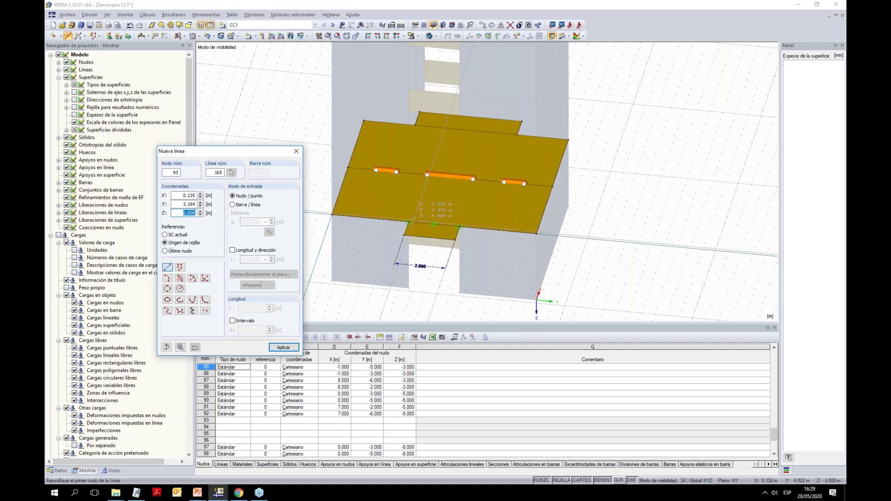
{"action": "left_click", "coordinate": [434, 225]}
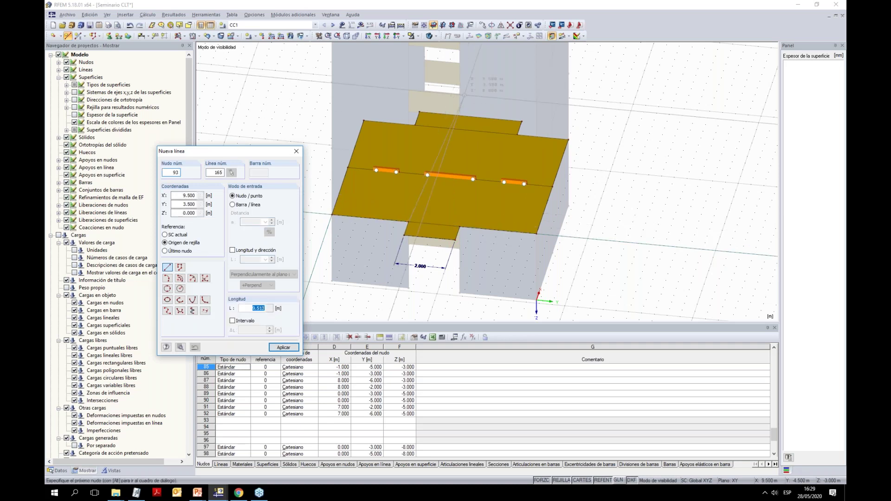
{"action": "left_click", "coordinate": [441, 126]}
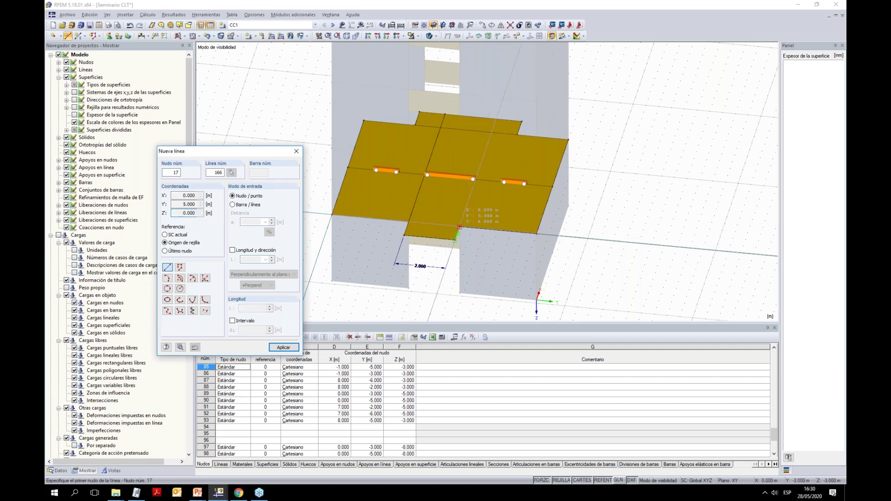
{"action": "left_click", "coordinate": [459, 228]}
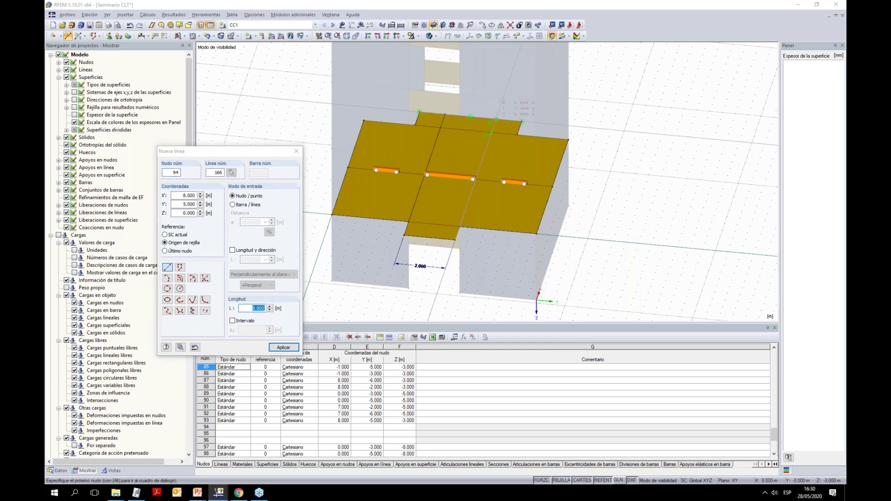
{"action": "left_click", "coordinate": [495, 119]}
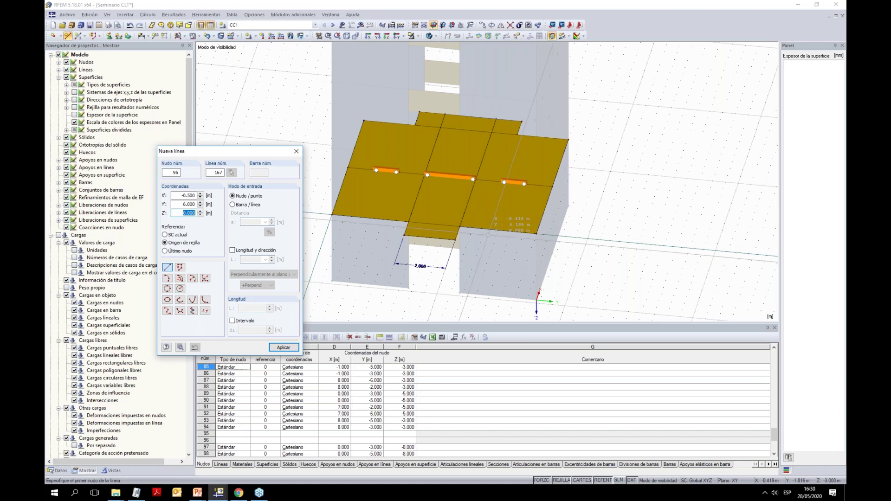
Draw a dividing line from (0, -1.5, -3) to (7, -1.5, -3) and a matching one through the slab's opposite end bay
{"action": "left_click", "coordinate": [498, 230]}
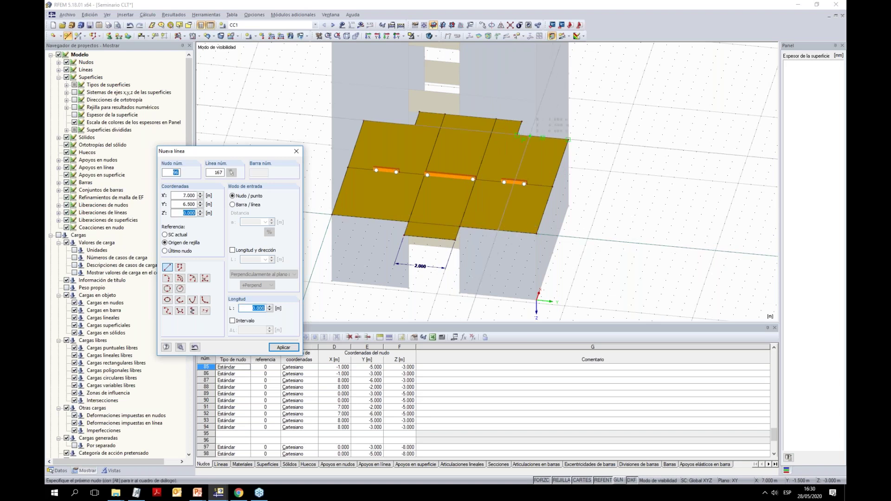
{"action": "left_click", "coordinate": [530, 136]}
{"action": "left_click", "coordinate": [370, 218]}
{"action": "left_click", "coordinate": [402, 124]}
{"action": "key", "text": "Escape"}
{"action": "middle_click_drag", "start_coordinate": [400, 194], "coordinate": [422, 198], "text": "ctrl"}
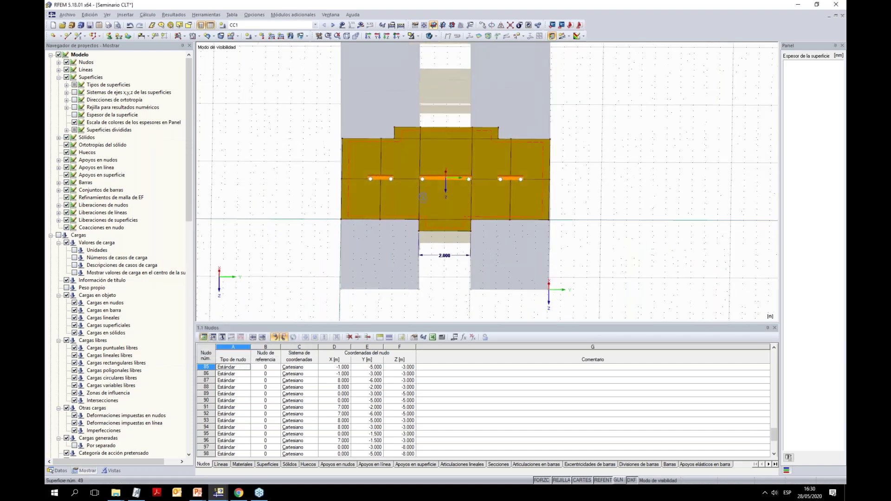
{"action": "left_click_drag", "start_coordinate": [324, 134], "coordinate": [384, 233]}
{"action": "left_click_drag", "start_coordinate": [377, 115], "coordinate": [477, 258]}
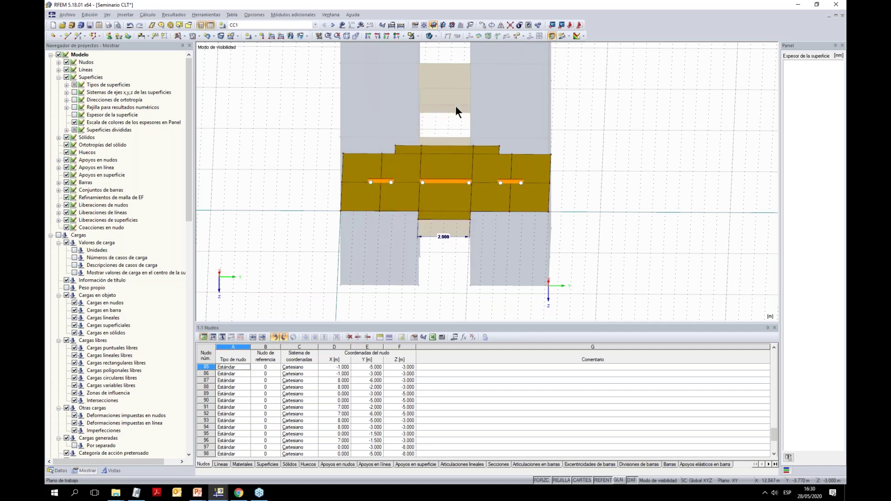
{"action": "middle_click_drag", "start_coordinate": [538, 169], "coordinate": [514, 180], "text": "ctrl"}
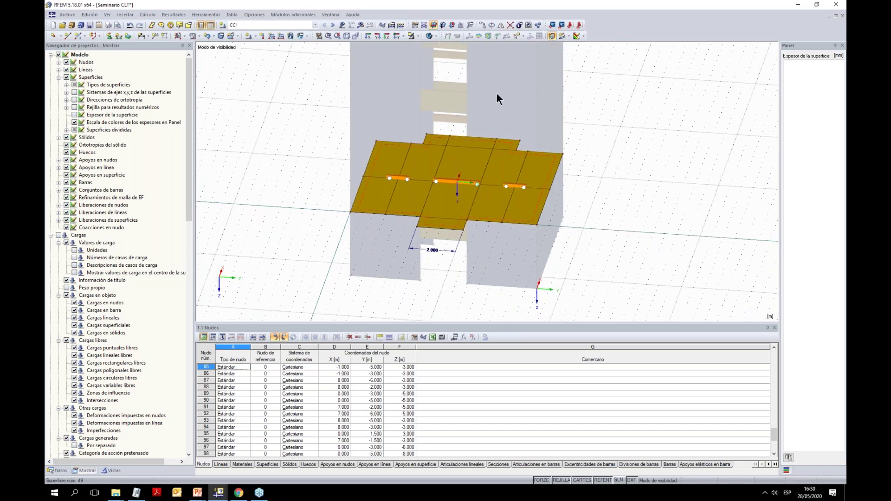
Cancel the visibility mode to show the whole structure, and view it in elevation along the X axis
{"action": "left_click", "coordinate": [419, 36]}
{"action": "left_click", "coordinate": [446, 107]}
{"action": "middle_click_drag", "start_coordinate": [569, 185], "coordinate": [597, 95], "text": "ctrl"}
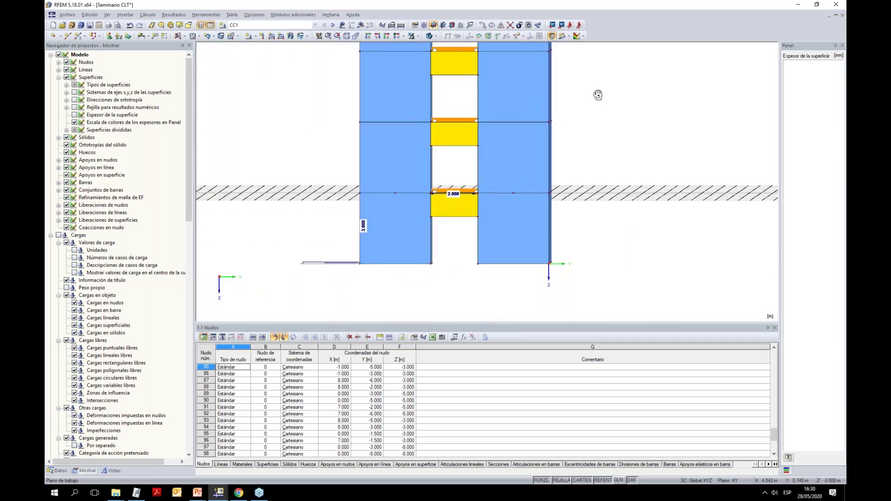
Window-select the objects at the first-floor level, Z = -3 m, across the full width of the building
{"action": "left_click", "coordinate": [509, 26]}
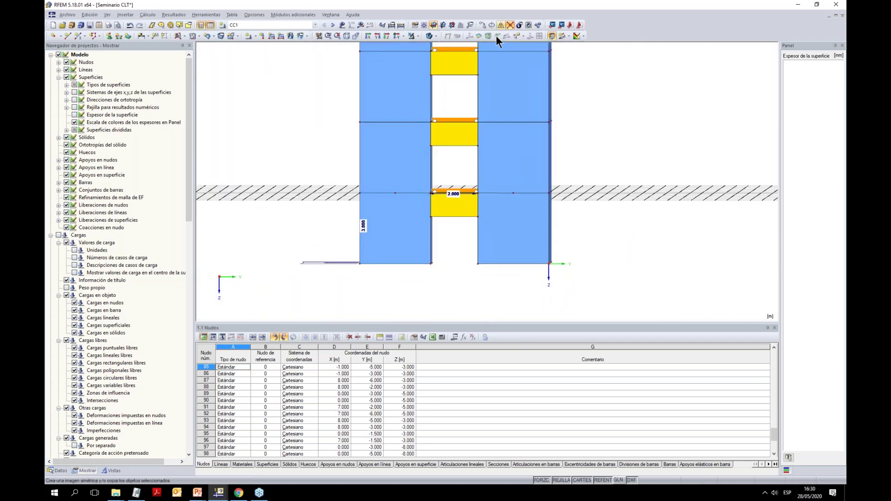
{"action": "left_click_drag", "start_coordinate": [306, 170], "coordinate": [585, 207]}
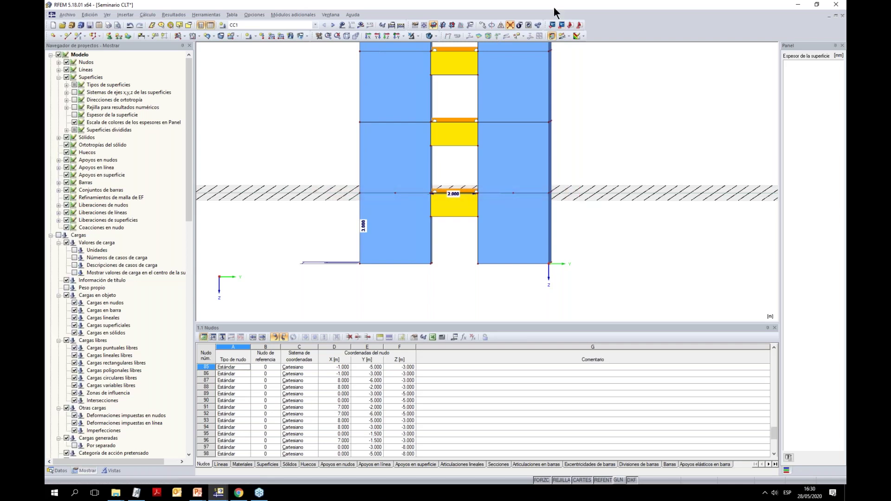
{"action": "left_click_drag", "start_coordinate": [576, 200], "coordinate": [394, 180]}
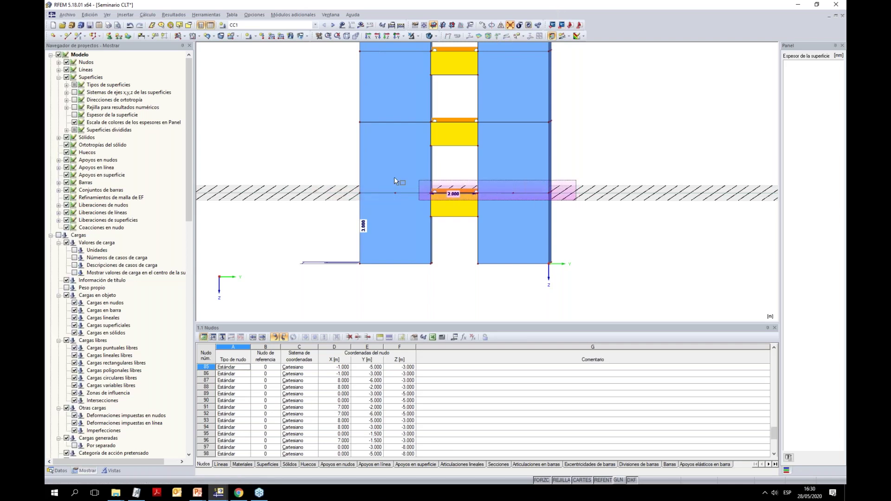
Select everything at the first-floor level with a selection window and isolate it so the other objects are dimmed
{"action": "left_click_drag", "start_coordinate": [337, 177], "coordinate": [338, 178]}
{"action": "key", "text": "Escape"}
{"action": "scroll", "coordinate": [564, 135], "scroll_direction": "up", "scroll_amount": 1}
{"action": "mouse_move", "coordinate": [548, 160]}
{"action": "middle_mouse_down", "text": "ctrl"}
{"action": "mouse_move", "coordinate": [505, 188]}
{"action": "mouse_move", "coordinate": [546, 166]}
{"action": "middle_mouse_up", "text": "ctrl"}
{"action": "left_click_drag", "start_coordinate": [307, 184], "coordinate": [579, 202]}
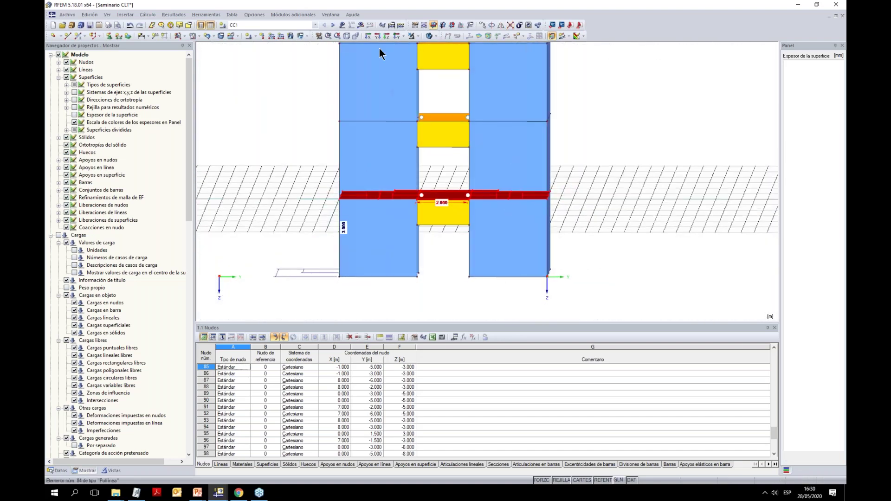
{"action": "left_click", "coordinate": [414, 36]}
{"action": "left_click", "coordinate": [420, 44]}
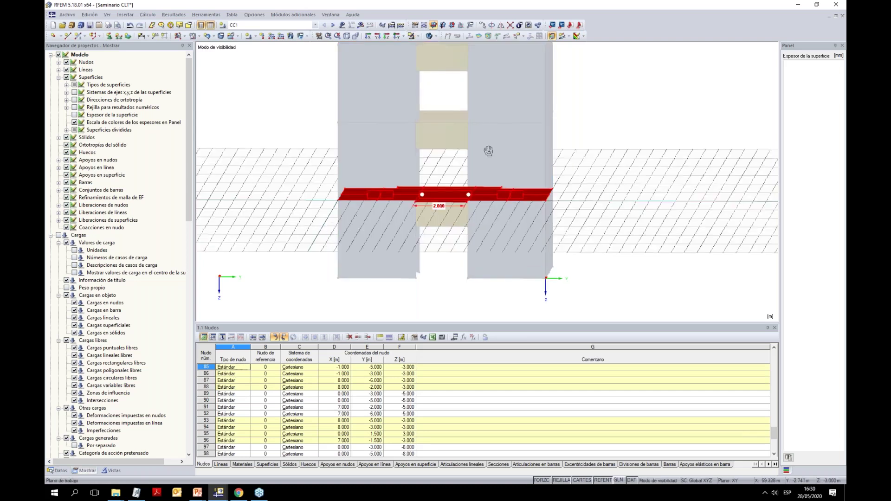
{"action": "middle_click_drag", "start_coordinate": [488, 151], "coordinate": [457, 186], "text": "ctrl"}
{"action": "left_click", "coordinate": [654, 193]}
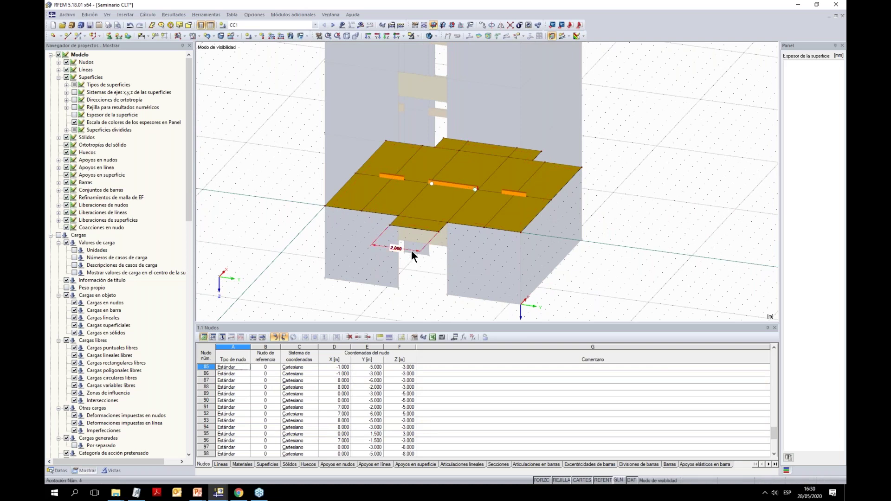
Select the first-floor slab with its related objects and isolate them, leaving out the wall beams
{"action": "left_click", "coordinate": [442, 221]}
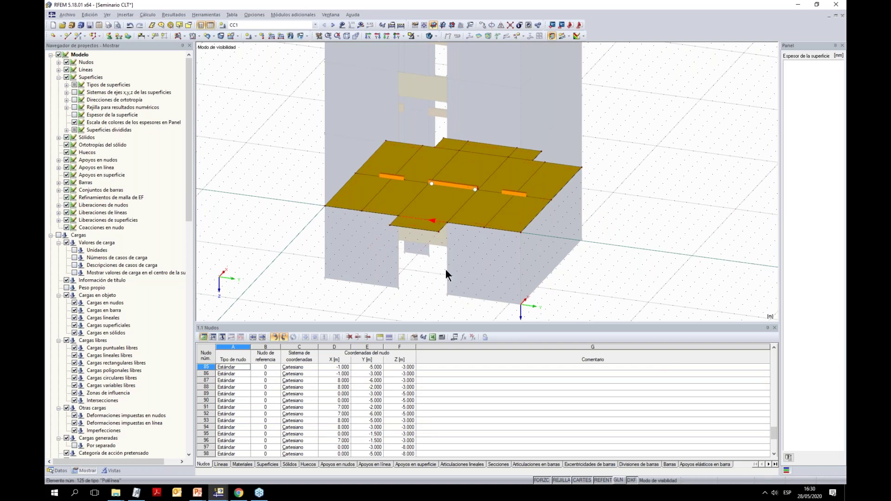
{"action": "left_click", "coordinate": [444, 207]}
{"action": "left_click", "coordinate": [81, 14]}
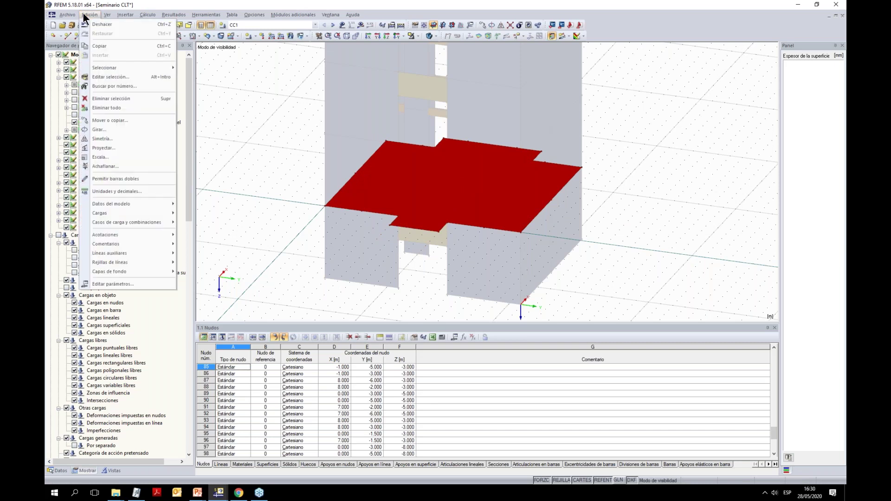
{"action": "mouse_move", "coordinate": [123, 70]}
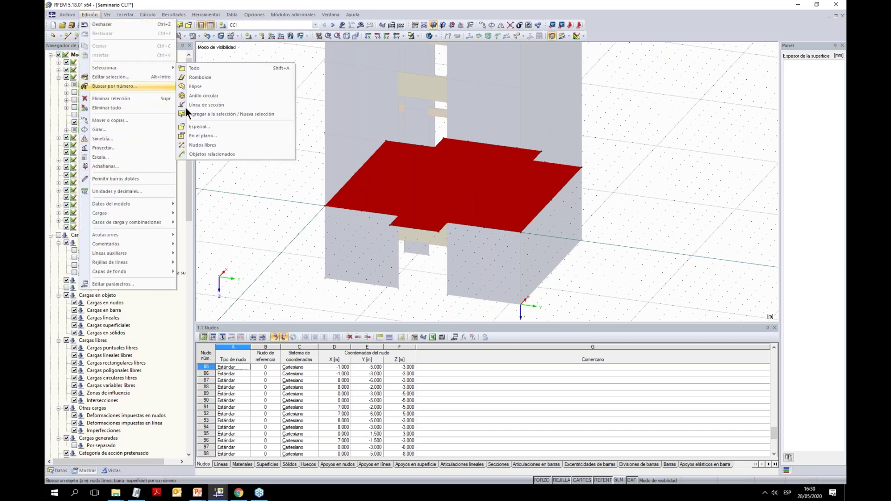
{"action": "left_click", "coordinate": [230, 152]}
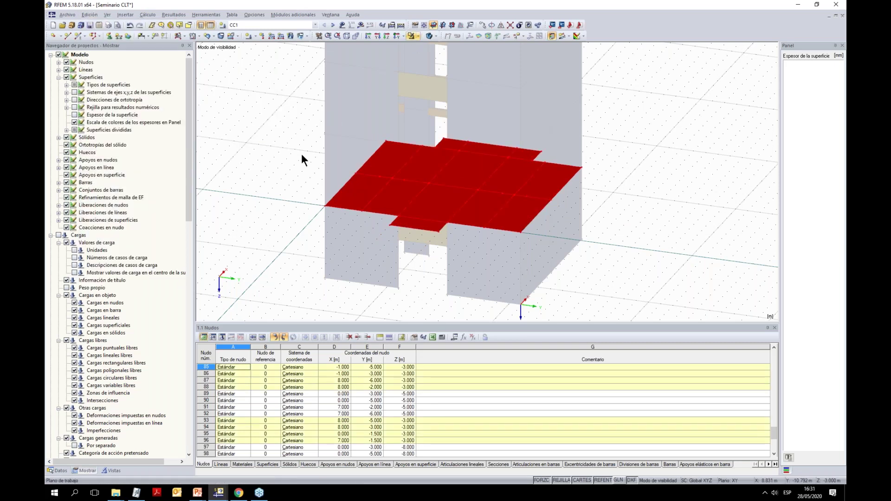
{"action": "left_click", "coordinate": [283, 137]}
{"action": "left_click_drag", "start_coordinate": [431, 166], "coordinate": [633, 259]}
{"action": "scroll", "coordinate": [598, 255], "scroll_direction": "down", "scroll_amount": 1}
{"action": "scroll", "coordinate": [593, 139], "scroll_direction": "down", "scroll_amount": 3}
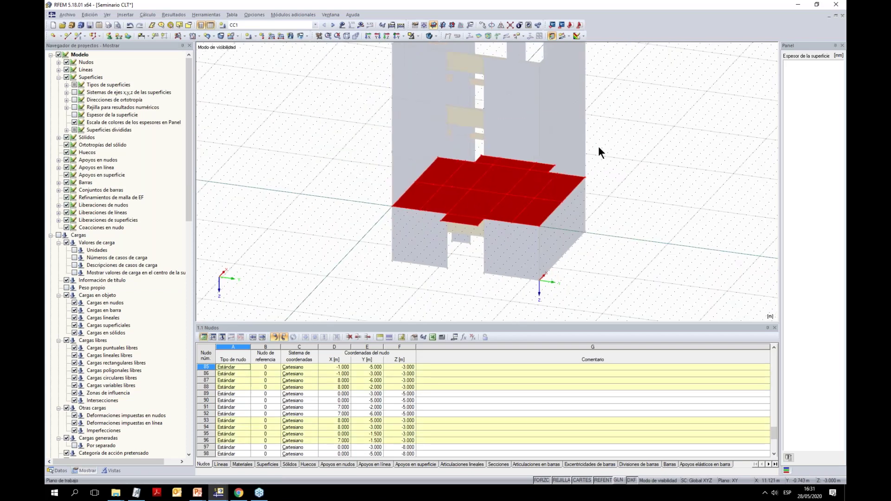
{"action": "middle_click_drag", "start_coordinate": [584, 182], "coordinate": [567, 187]}
{"action": "left_click", "coordinate": [567, 188]}
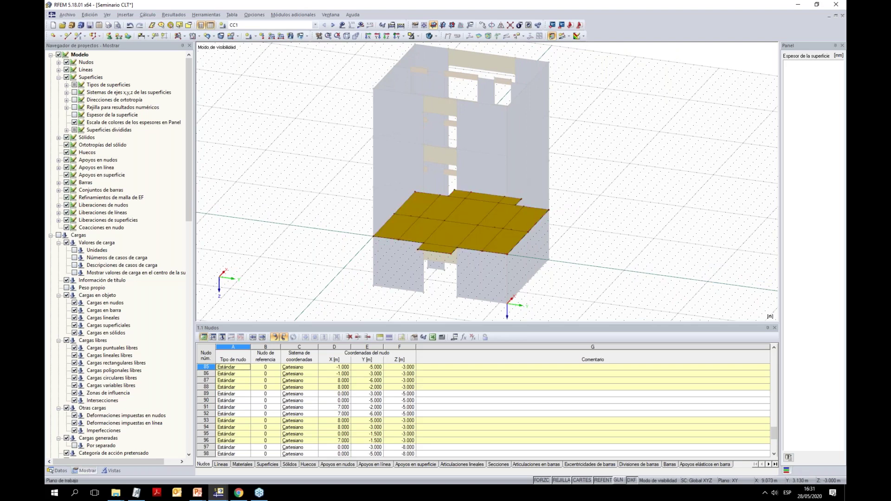
Show the slab as a wireframe in plan and draw a central rectangular opening with its second corner at X 5.000, Y -3.500 m
{"action": "left_click", "coordinate": [436, 36]}
{"action": "left_click", "coordinate": [445, 50]}
{"action": "middle_click_drag", "start_coordinate": [513, 190], "coordinate": [427, 218], "text": "ctrl"}
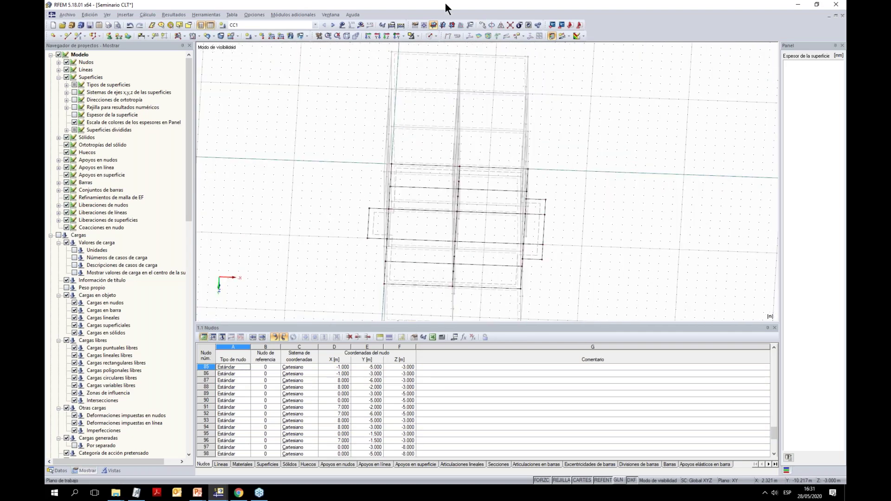
{"action": "left_click", "coordinate": [384, 35]}
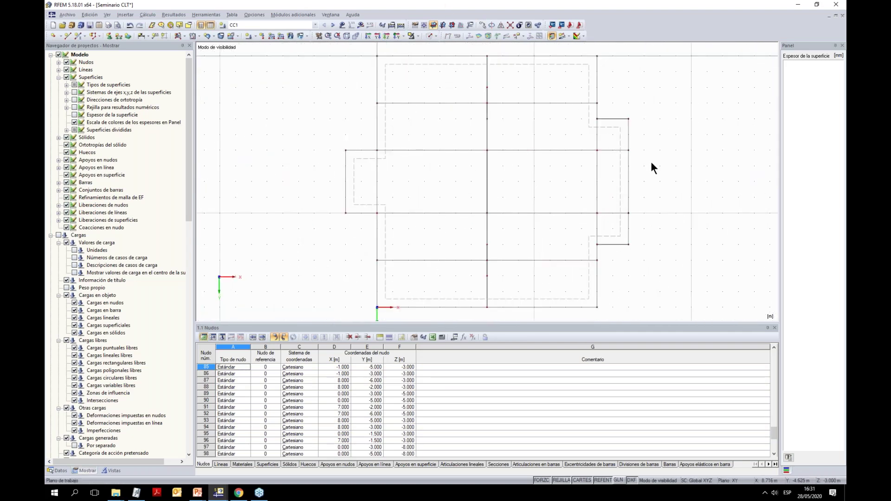
{"action": "scroll", "coordinate": [470, 176], "scroll_direction": "up", "scroll_amount": 1}
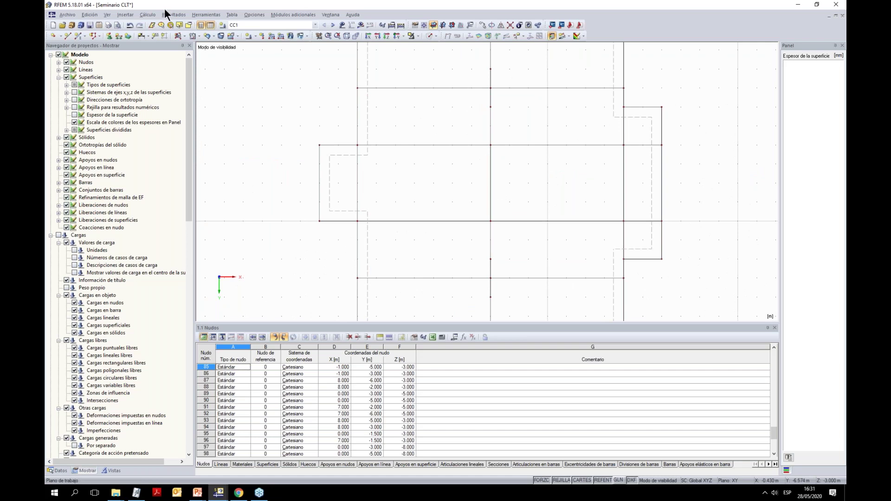
{"action": "left_click", "coordinate": [199, 36]}
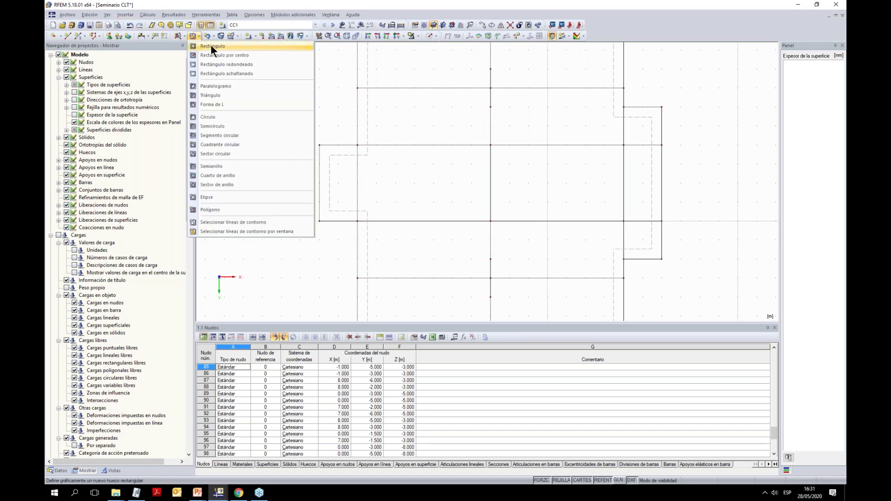
{"action": "left_click", "coordinate": [211, 46]}
{"action": "left_click", "coordinate": [433, 164]}
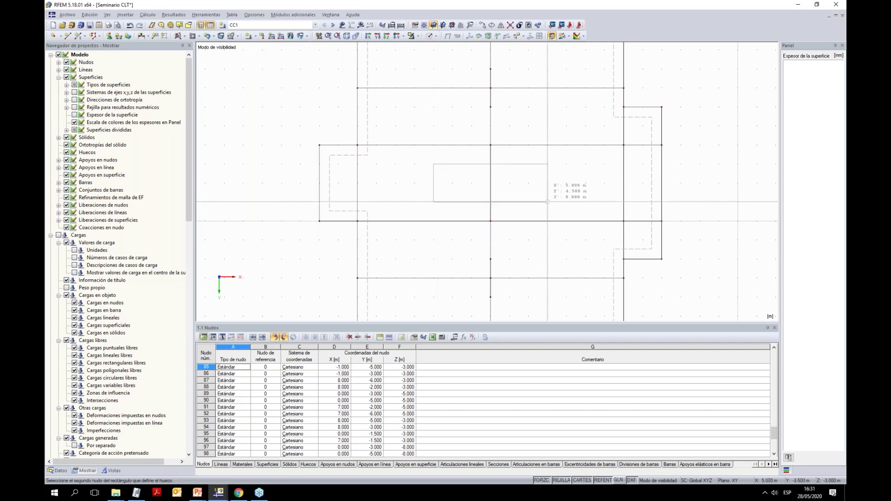
{"action": "left_click", "coordinate": [547, 201]}
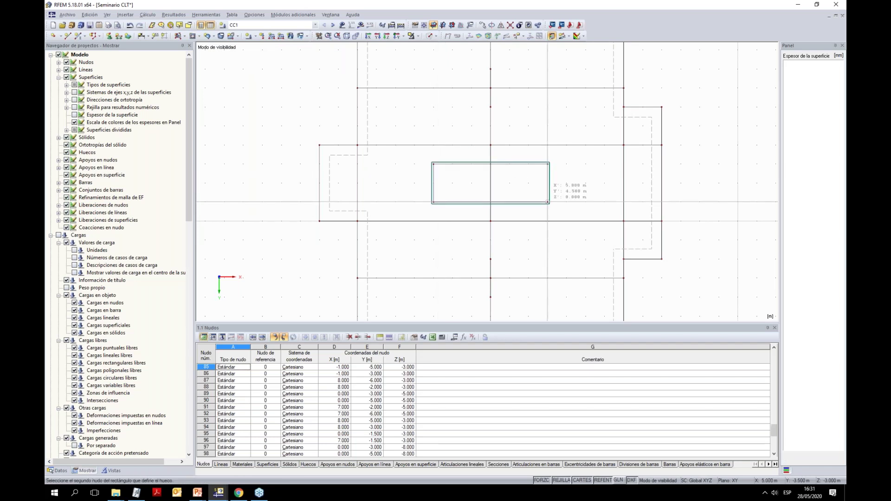
Restore the solid model display and examine the slab with its new opening in 3D
{"action": "left_click", "coordinate": [430, 35]}
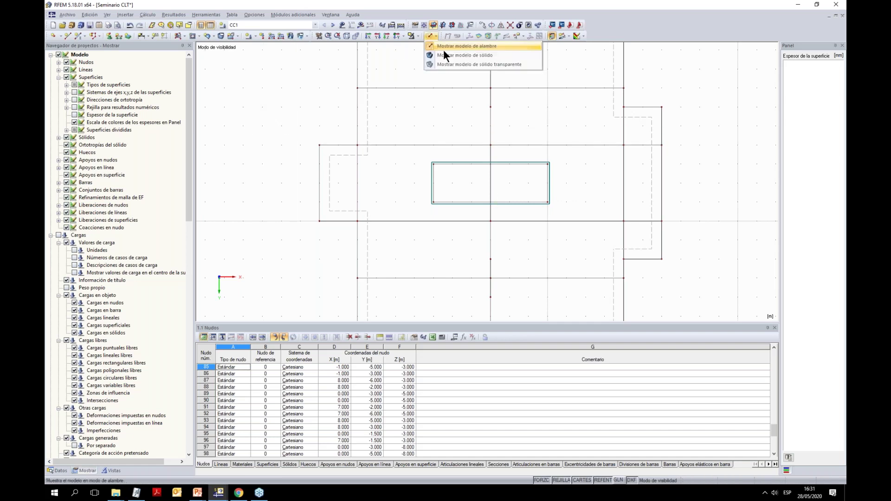
{"action": "left_click", "coordinate": [447, 58]}
{"action": "middle_click_drag", "start_coordinate": [374, 175], "coordinate": [437, 199], "text": "ctrl"}
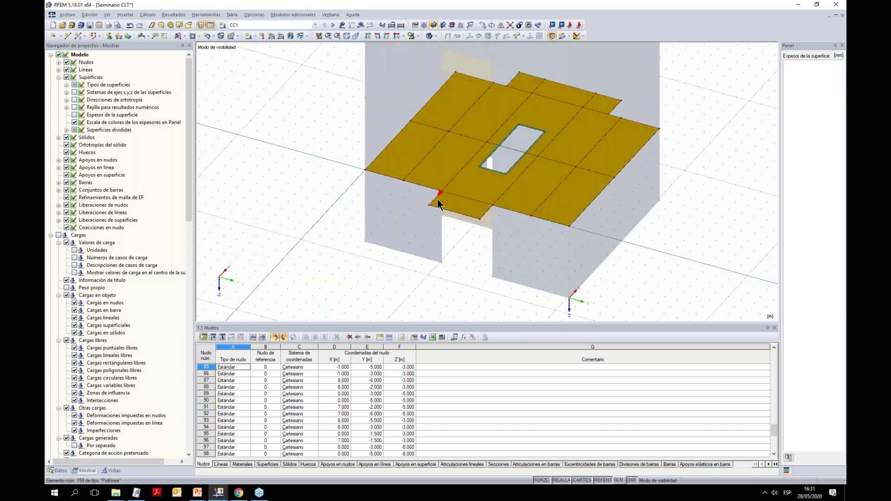
{"action": "scroll", "coordinate": [437, 199], "scroll_direction": "down", "scroll_amount": 2}
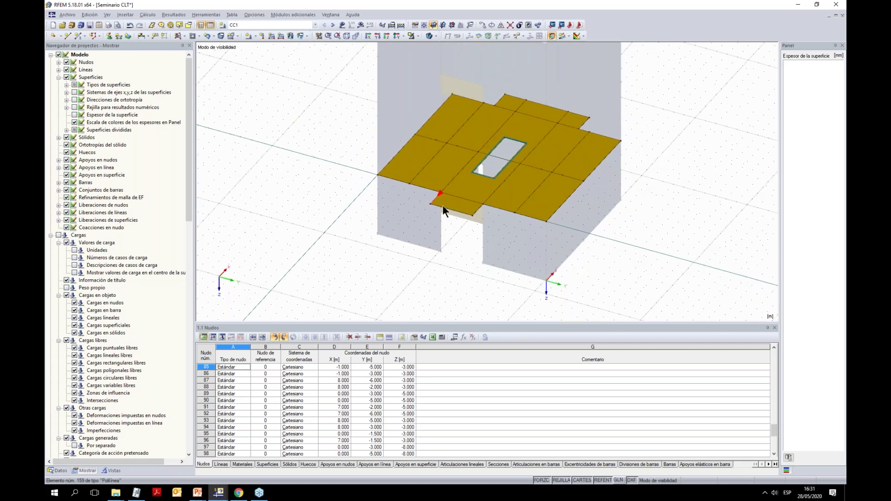
{"action": "scroll", "coordinate": [459, 258], "scroll_direction": "up", "scroll_amount": 1}
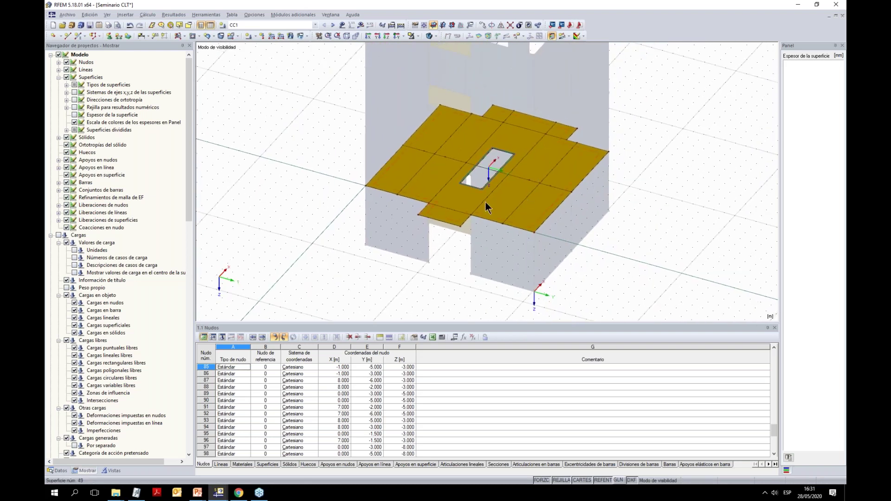
{"action": "middle_click_drag", "start_coordinate": [500, 241], "coordinate": [458, 183], "text": "ctrl"}
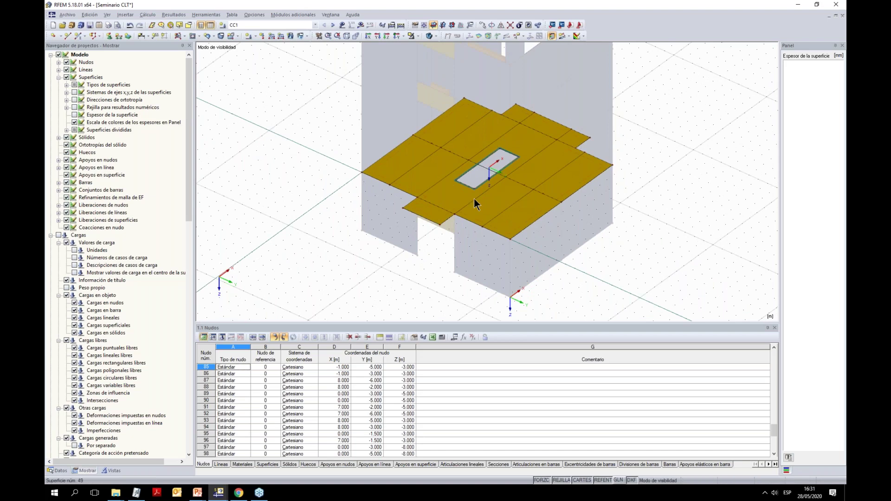
{"action": "middle_click_drag", "start_coordinate": [494, 210], "coordinate": [583, 188], "text": "ctrl"}
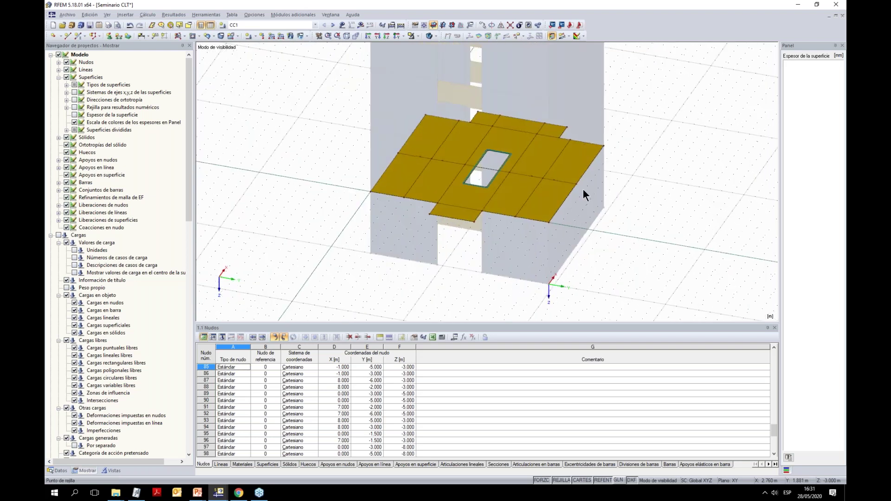
Select the first-floor slab with its related objects, including the opening, and isolate them again
{"action": "left_click", "coordinate": [583, 188]}
{"action": "left_click", "coordinate": [90, 15]}
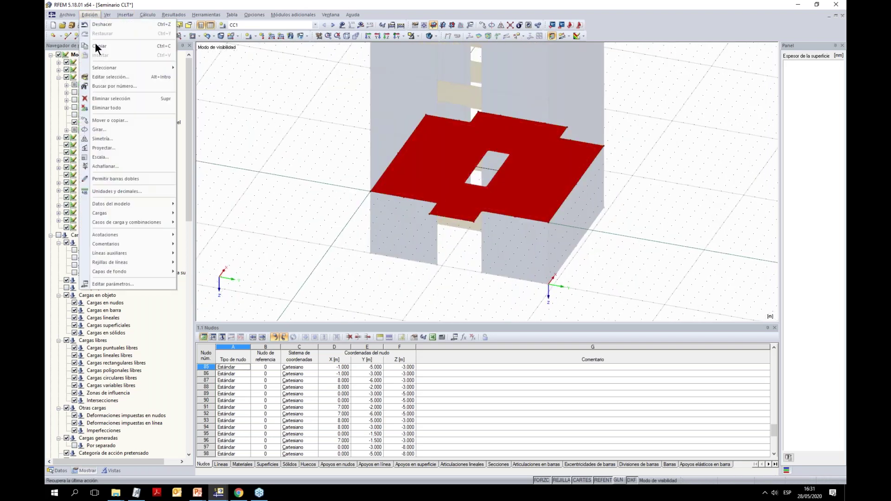
{"action": "mouse_move", "coordinate": [112, 68]}
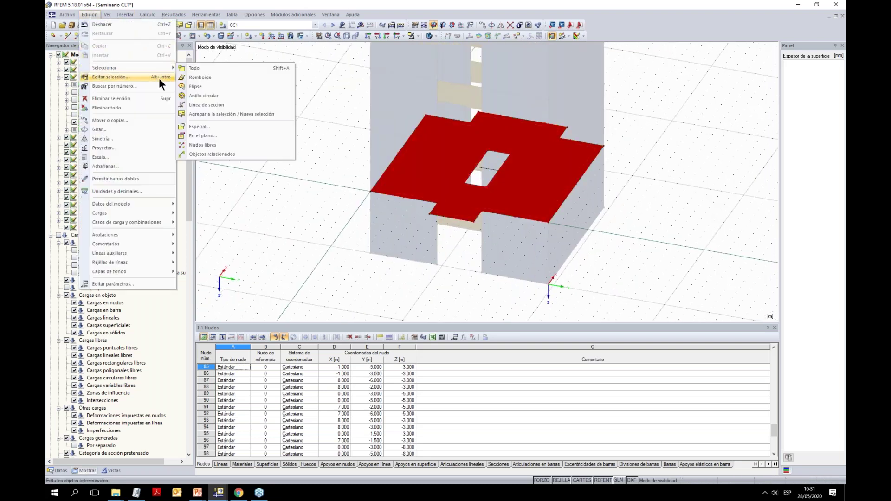
{"action": "left_click", "coordinate": [230, 153]}
{"action": "left_click", "coordinate": [410, 36]}
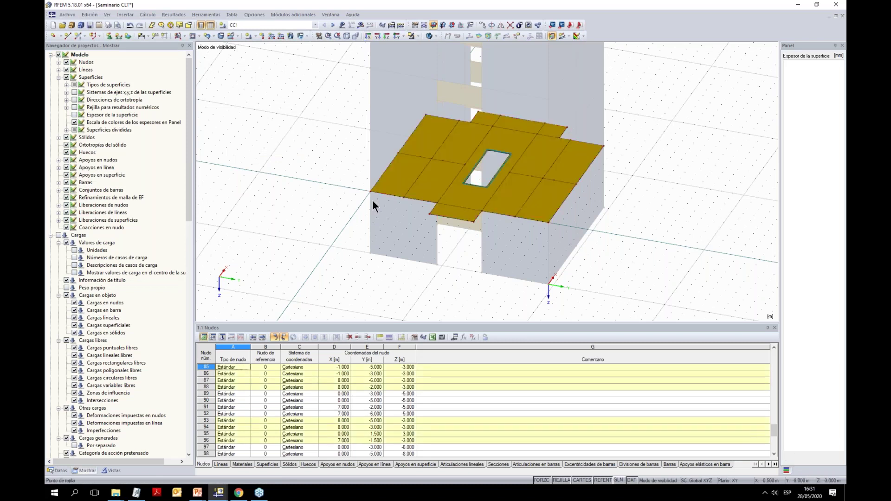
Select the whole isolated slab and copy it to the upper floors with a displacement of dz -3.000 m
{"action": "scroll", "coordinate": [371, 199], "scroll_direction": "down", "scroll_amount": 2}
{"action": "left_click_drag", "start_coordinate": [317, 113], "coordinate": [244, 103]}
{"action": "left_click_drag", "start_coordinate": [304, 86], "coordinate": [595, 241]}
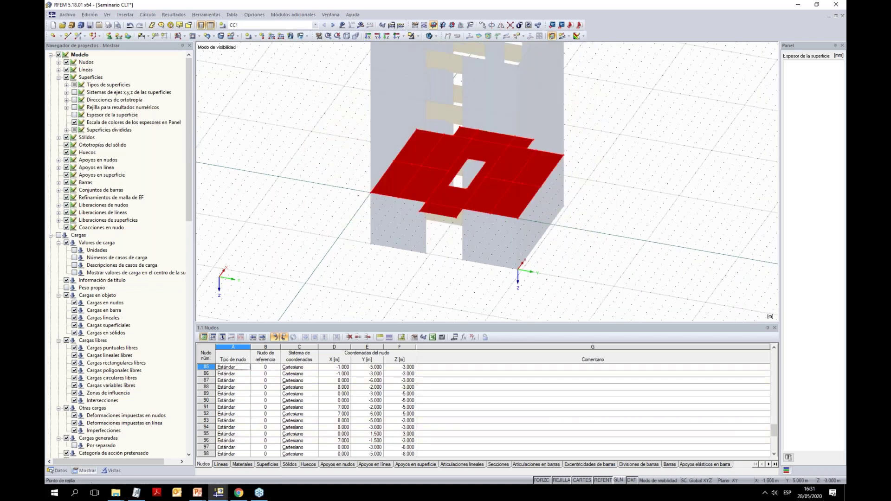
{"action": "left_click", "coordinate": [478, 27]}
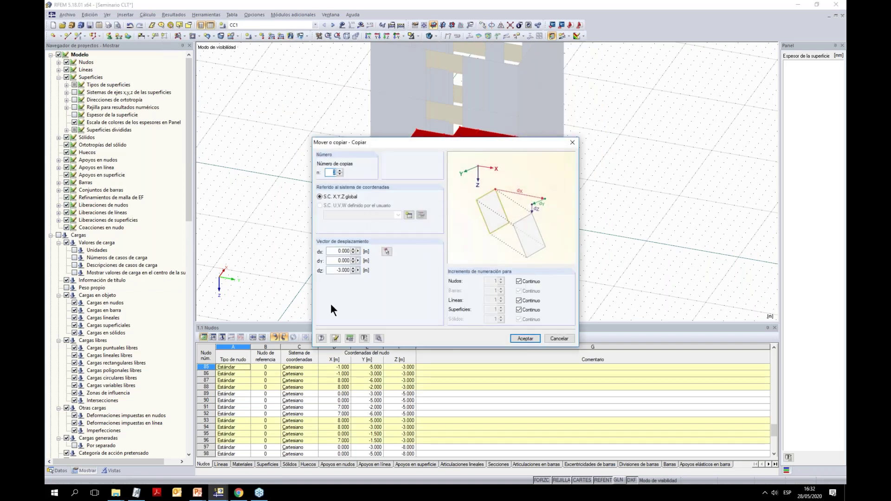
{"action": "left_click", "coordinate": [525, 338]}
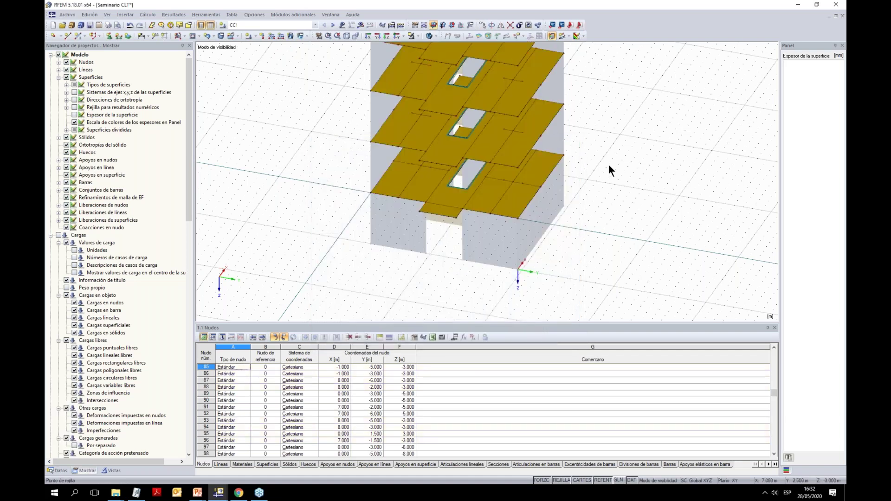
Leave the visibility mode to show the complete building and examine the copied floor slabs
{"action": "scroll", "coordinate": [608, 163], "scroll_direction": "down", "scroll_amount": 3}
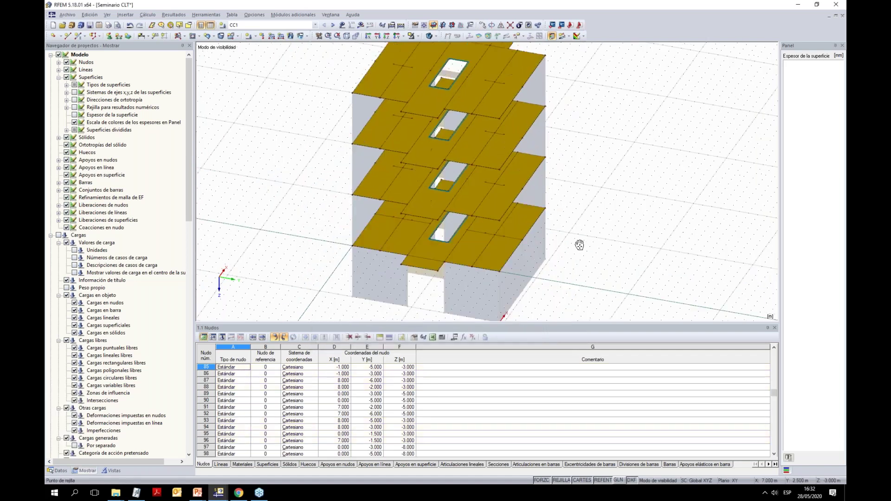
{"action": "left_click", "coordinate": [430, 36]}
{"action": "left_click", "coordinate": [446, 108]}
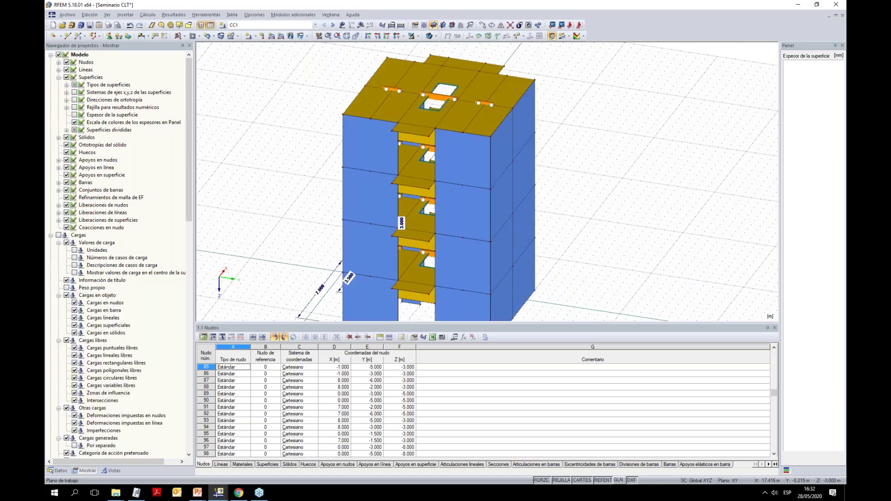
{"action": "scroll", "coordinate": [589, 166], "scroll_direction": "down", "scroll_amount": 3}
{"action": "middle_click_drag", "start_coordinate": [622, 133], "coordinate": [496, 129], "text": "ctrl"}
{"action": "scroll", "coordinate": [497, 128], "scroll_direction": "up", "scroll_amount": 5}
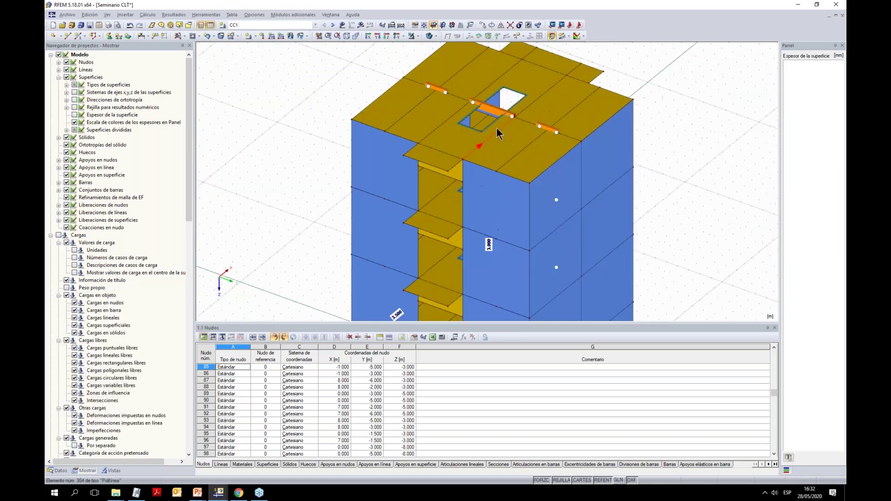
Select the objects at the roof level with a selection window and isolate them
{"action": "scroll", "coordinate": [461, 135], "scroll_direction": "up", "scroll_amount": 5}
{"action": "scroll", "coordinate": [469, 223], "scroll_direction": "down", "scroll_amount": 2}
{"action": "middle_click_drag", "start_coordinate": [470, 223], "coordinate": [571, 127], "text": "ctrl"}
{"action": "left_click_drag", "start_coordinate": [303, 125], "coordinate": [722, 161]}
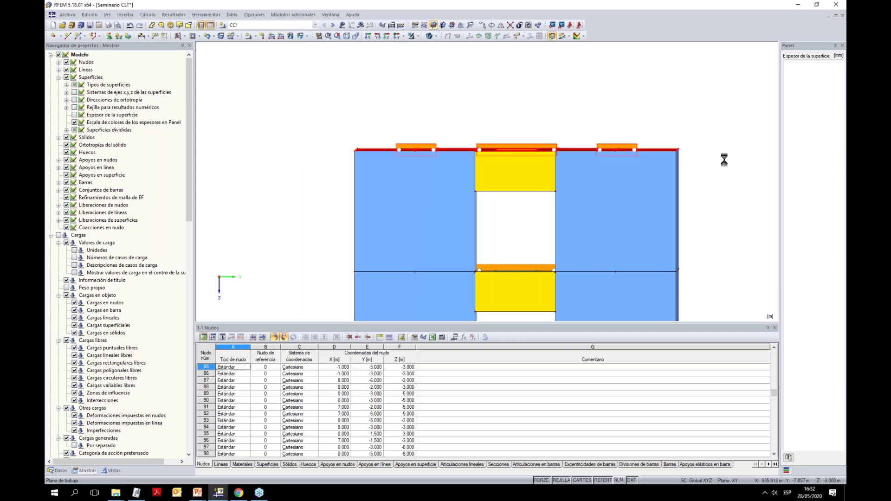
{"action": "left_click", "coordinate": [423, 35]}
{"action": "left_click", "coordinate": [428, 71]}
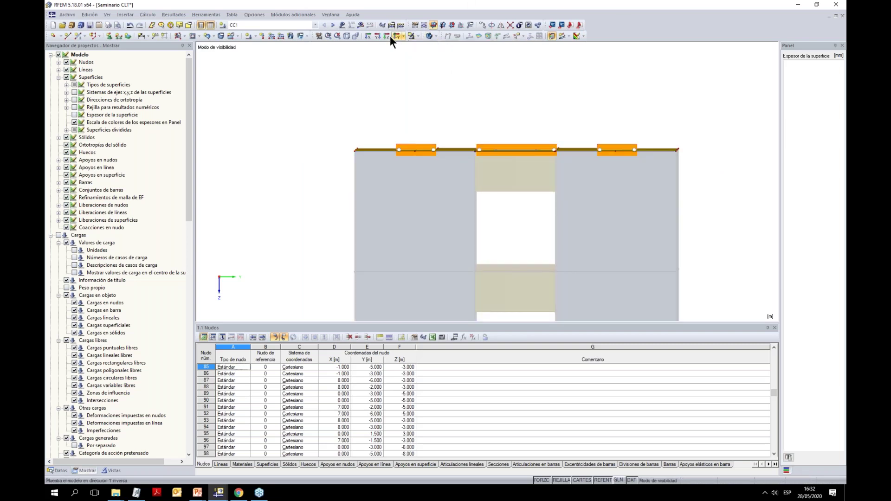
Show the isolated roof slab as a wireframe in plan and delete its rectangular opening
{"action": "left_click", "coordinate": [390, 36]}
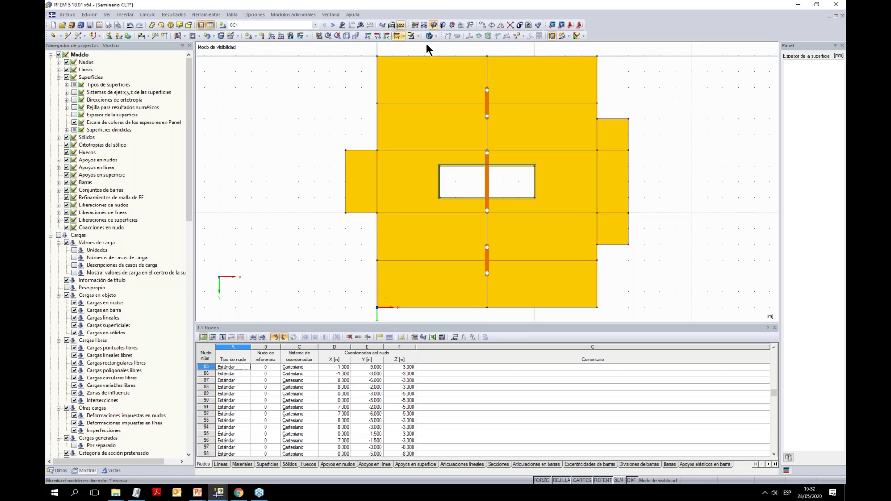
{"action": "left_click", "coordinate": [435, 36]}
{"action": "left_click", "coordinate": [444, 44]}
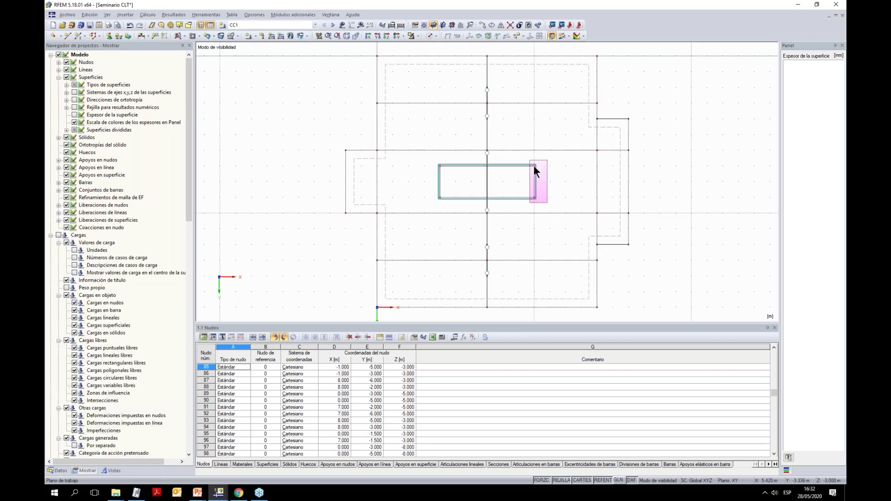
{"action": "left_click", "coordinate": [534, 170]}
{"action": "left_click", "coordinate": [566, 192]}
{"action": "left_click", "coordinate": [537, 198]}
{"action": "left_click", "coordinate": [536, 158]}
{"action": "left_click_drag", "start_coordinate": [528, 158], "coordinate": [543, 204]}
{"action": "key", "text": "Delete"}
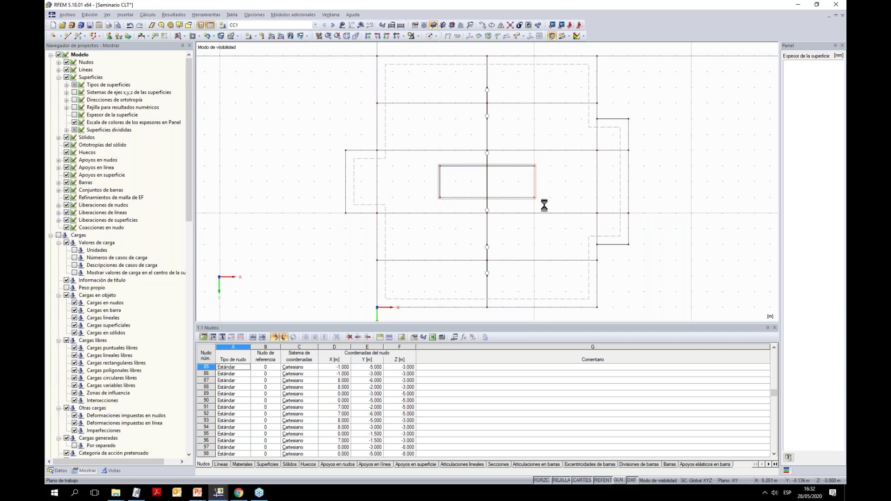
Show the roof slab as a solid model and cancel the visibility mode
{"action": "left_click", "coordinate": [439, 182]}
{"action": "left_click", "coordinate": [436, 36]}
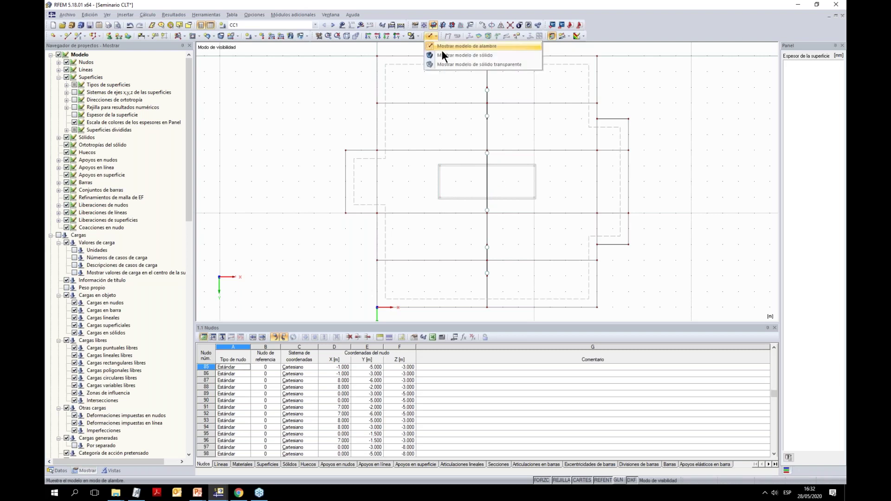
{"action": "left_click", "coordinate": [447, 54]}
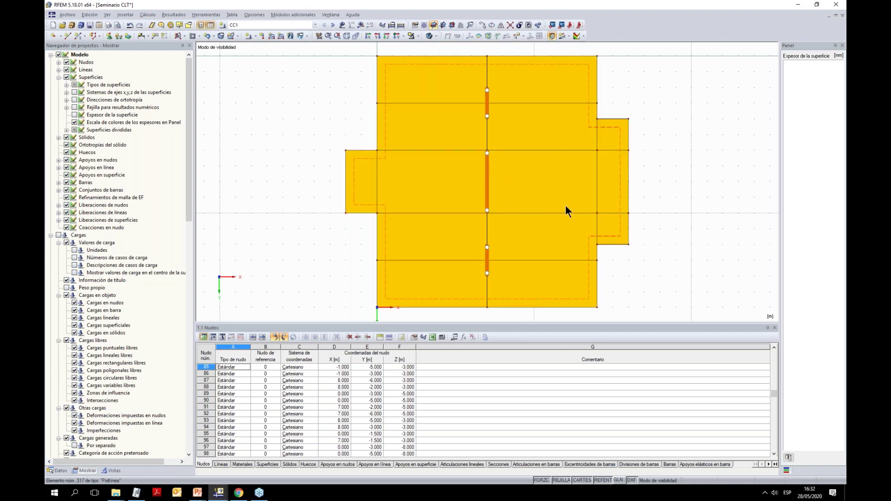
{"action": "scroll", "coordinate": [564, 209], "scroll_direction": "down", "scroll_amount": 1}
{"action": "left_click", "coordinate": [412, 36]}
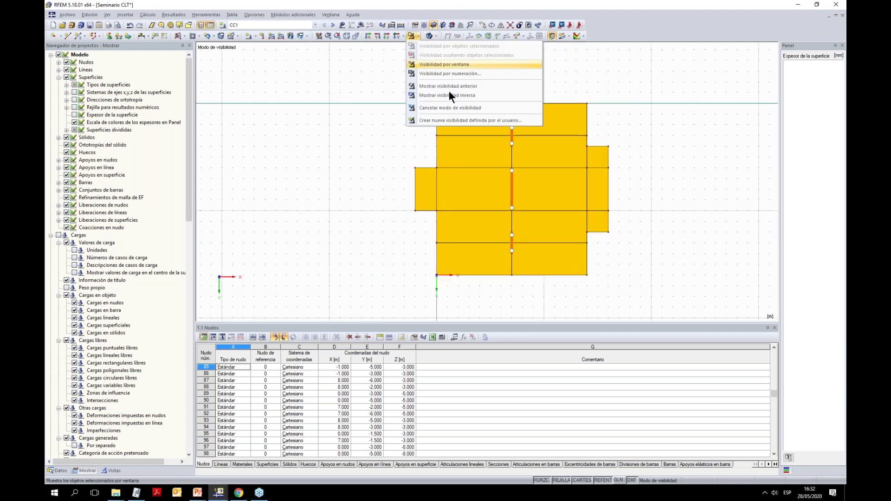
{"action": "left_click", "coordinate": [452, 110]}
Select the four floor and roof slab surfaces together and isolate them by selected objects
{"action": "middle_click_drag", "start_coordinate": [368, 166], "coordinate": [438, 185], "text": "ctrl"}
{"action": "left_click", "coordinate": [499, 179]}
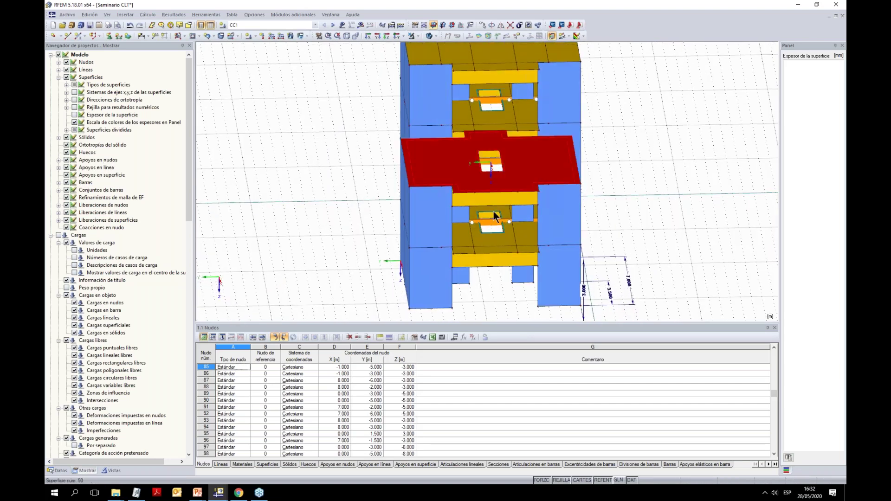
{"action": "left_click", "coordinate": [484, 219], "text": "ctrl"}
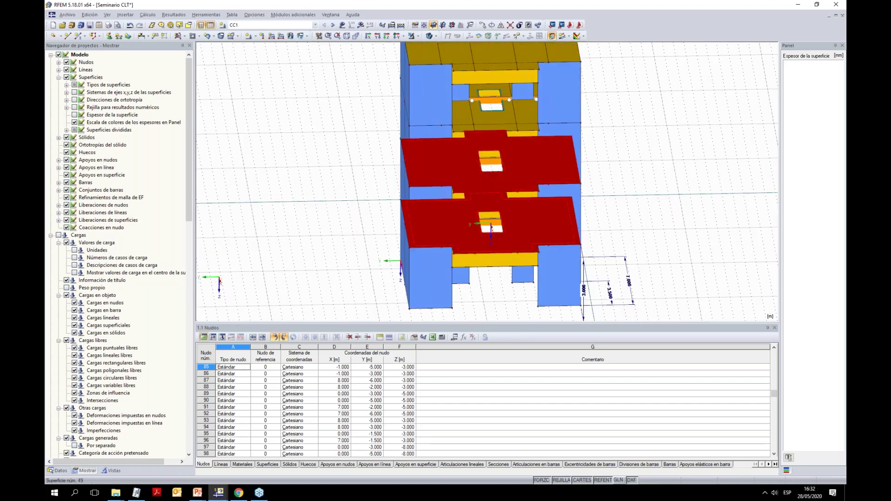
{"action": "left_click", "coordinate": [460, 116], "text": "ctrl"}
{"action": "left_click", "coordinate": [456, 52], "text": "ctrl"}
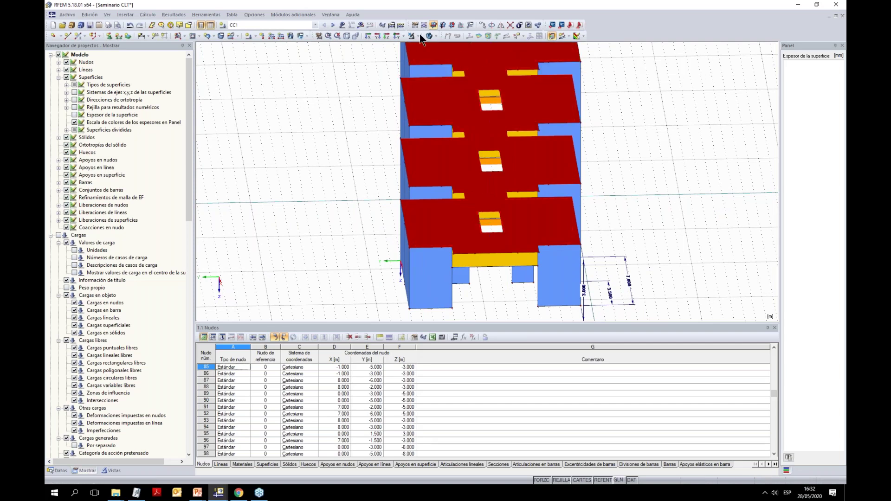
{"action": "left_click", "coordinate": [418, 36]}
{"action": "left_click", "coordinate": [445, 46]}
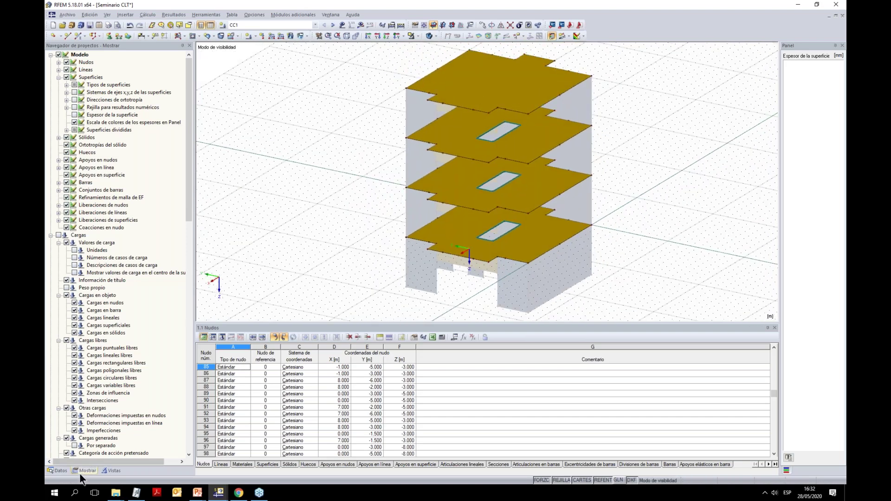
Display the x,y,z axis systems of the surfaces and examine their orientation on the isolated slabs
{"action": "middle_click_drag", "start_coordinate": [556, 258], "coordinate": [584, 269], "text": "ctrl"}
{"action": "middle_click_drag", "start_coordinate": [586, 319], "coordinate": [591, 293]}
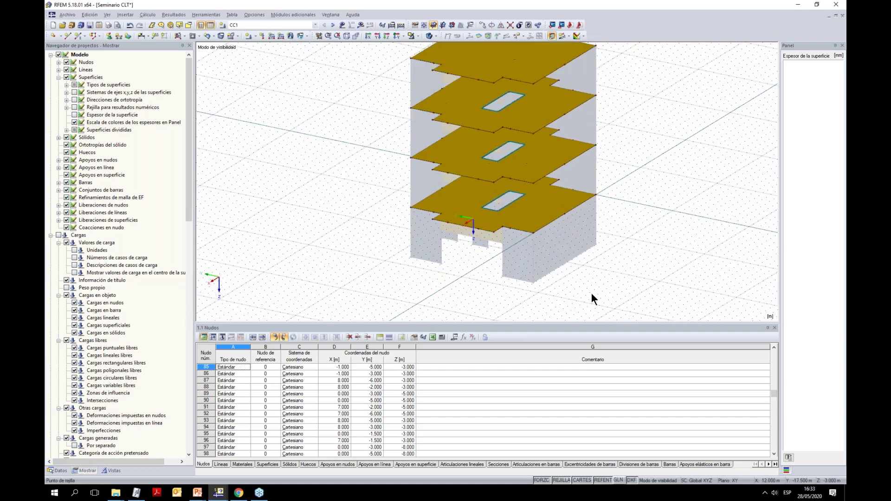
{"action": "middle_click_drag", "start_coordinate": [526, 258], "coordinate": [536, 250], "text": "ctrl"}
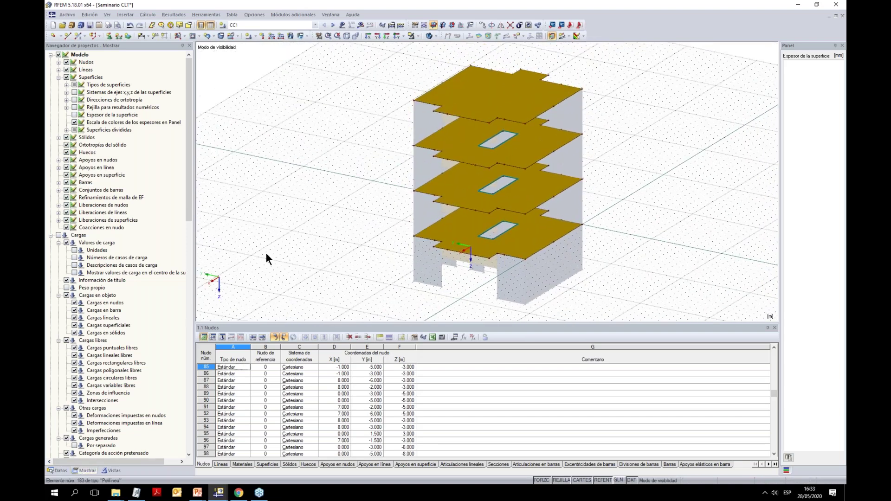
{"action": "left_click", "coordinate": [75, 92]}
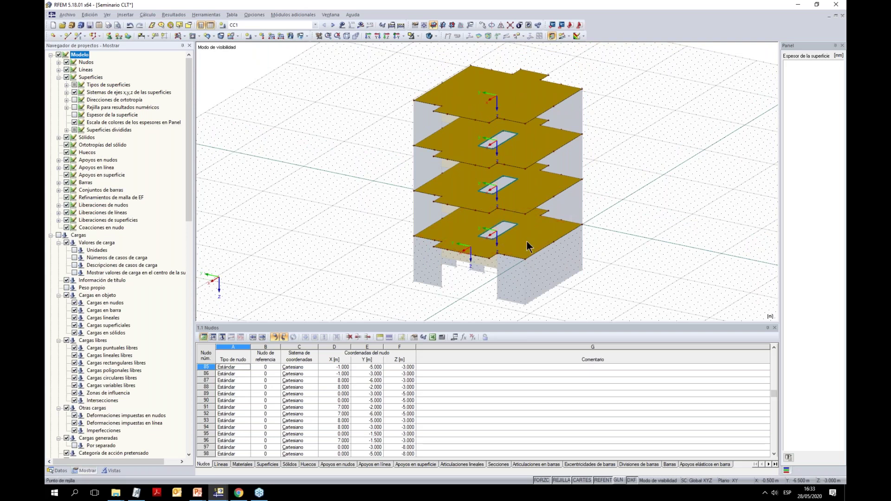
{"action": "scroll", "coordinate": [474, 269], "scroll_direction": "up", "scroll_amount": 1}
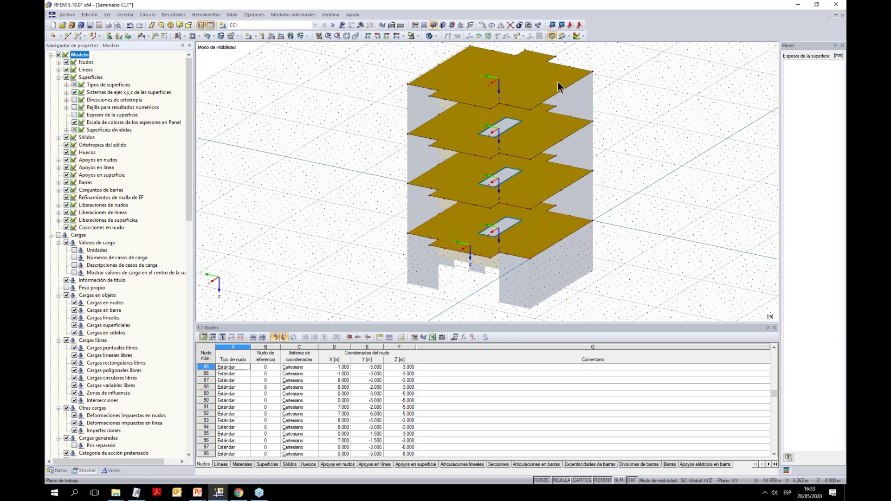
{"action": "middle_click_drag", "start_coordinate": [561, 83], "coordinate": [491, 179], "text": "ctrl"}
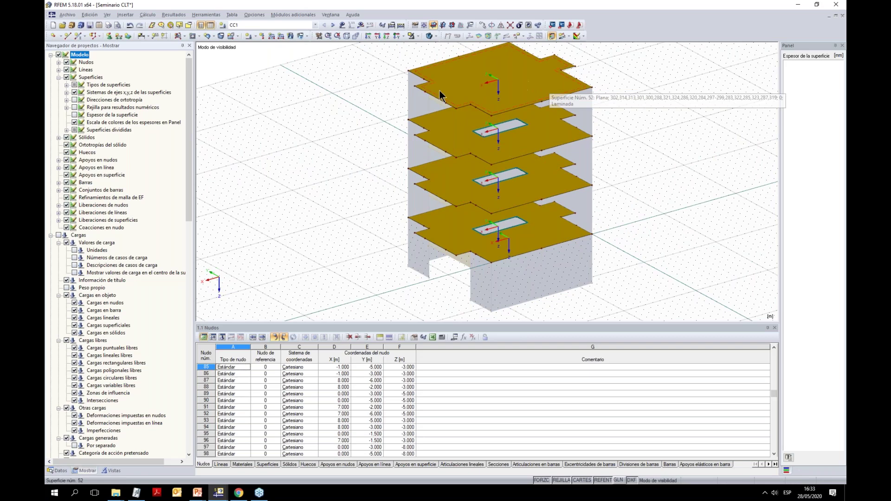
Open the RF-LAMINATE add-on module and create a new, empty composition
{"action": "left_click", "coordinate": [56, 470]}
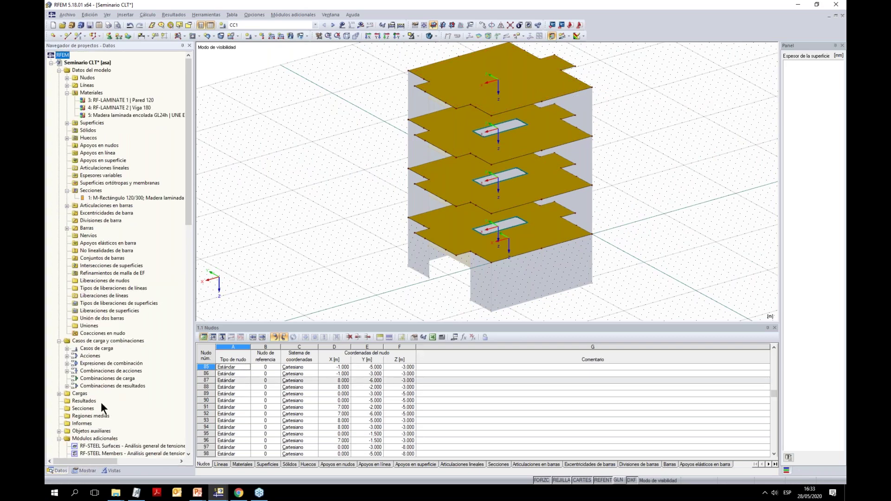
{"action": "scroll", "coordinate": [101, 402], "scroll_direction": "down", "scroll_amount": 5}
{"action": "scroll", "coordinate": [101, 402], "scroll_direction": "down", "scroll_amount": 12}
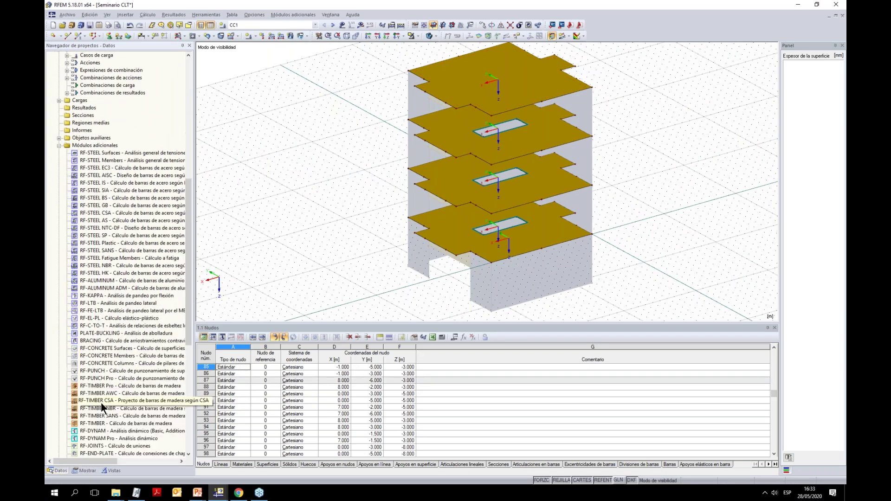
{"action": "scroll", "coordinate": [102, 402], "scroll_direction": "down", "scroll_amount": 5}
{"action": "double_click", "coordinate": [93, 355]}
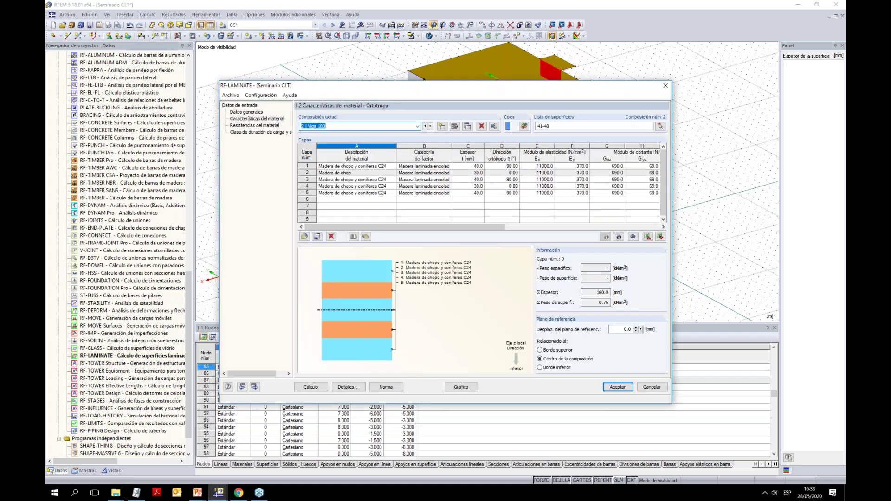
{"action": "left_click", "coordinate": [442, 126]}
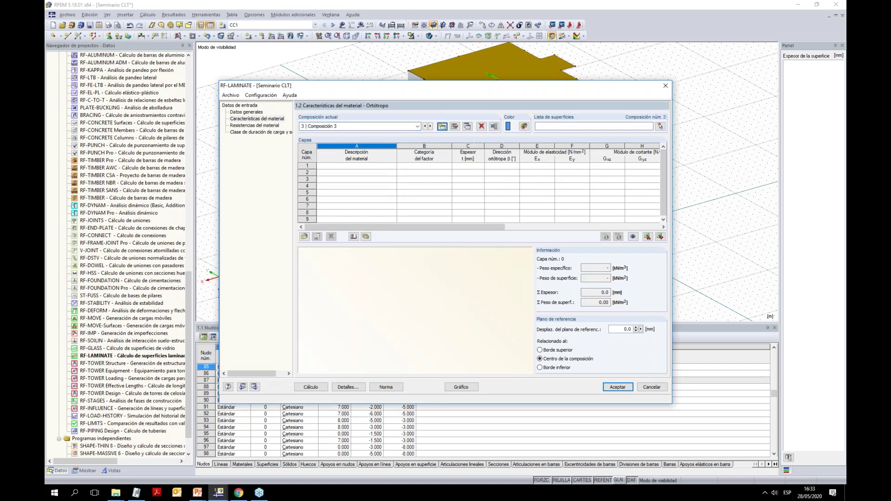
Assign layer 1 the softwood C24 from the material library, filtered by Madera, Madera de coníferas and UNE EN 1995-1-1:2010-04
{"action": "left_click", "coordinate": [358, 166]}
{"action": "left_click", "coordinate": [388, 165]}
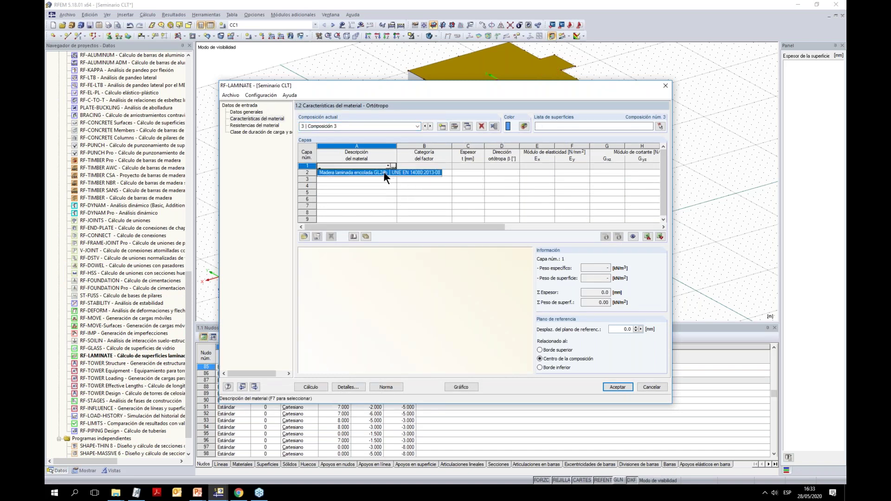
{"action": "left_click", "coordinate": [394, 166]}
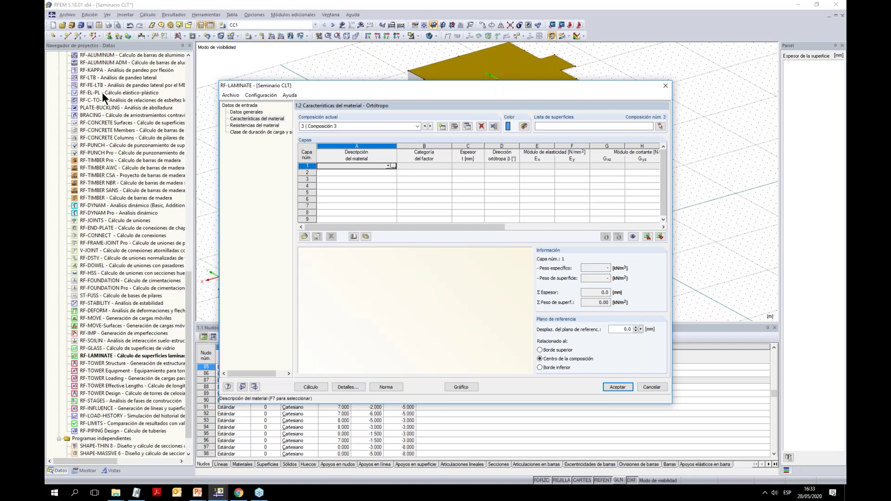
{"action": "left_click", "coordinate": [313, 100]}
{"action": "left_click", "coordinate": [320, 133]}
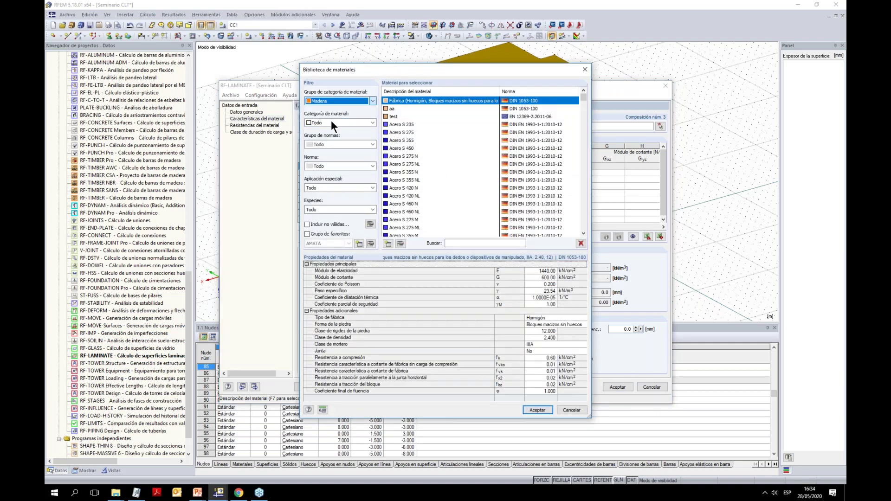
{"action": "left_click", "coordinate": [330, 121]}
{"action": "left_click", "coordinate": [342, 139]}
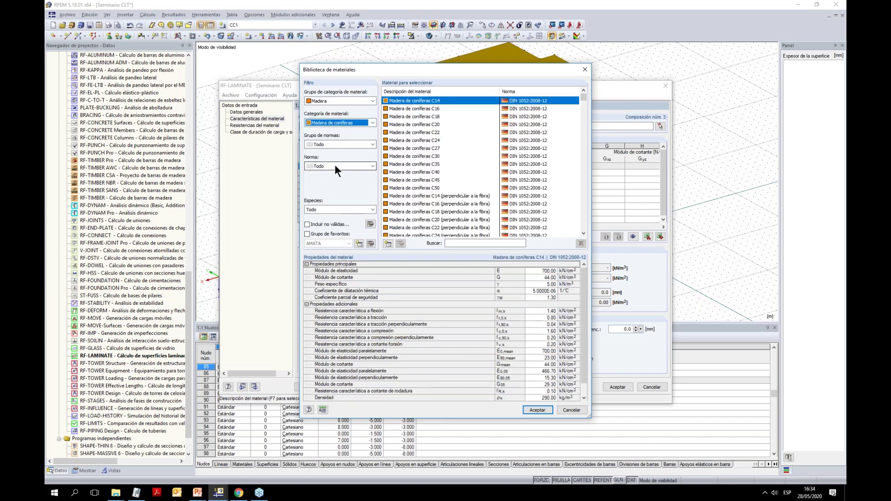
{"action": "left_click", "coordinate": [335, 165]}
{"action": "left_click_drag", "start_coordinate": [425, 263], "coordinate": [400, 343]}
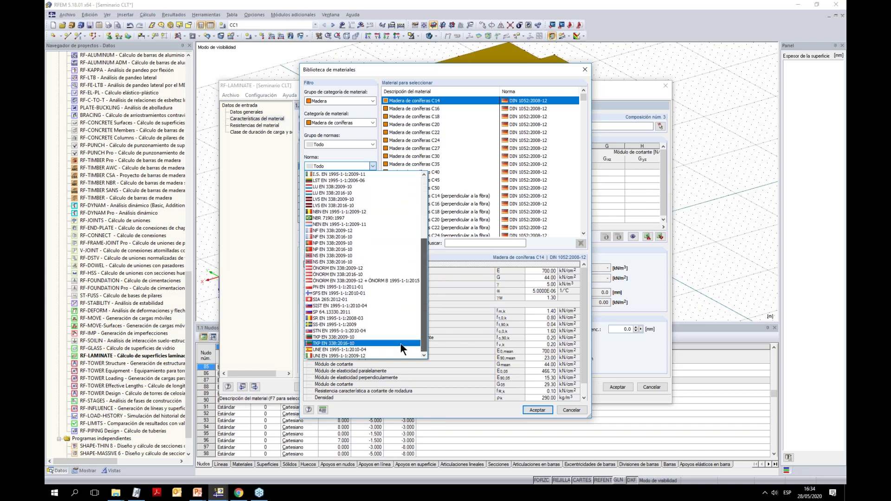
{"action": "left_click", "coordinate": [382, 349]}
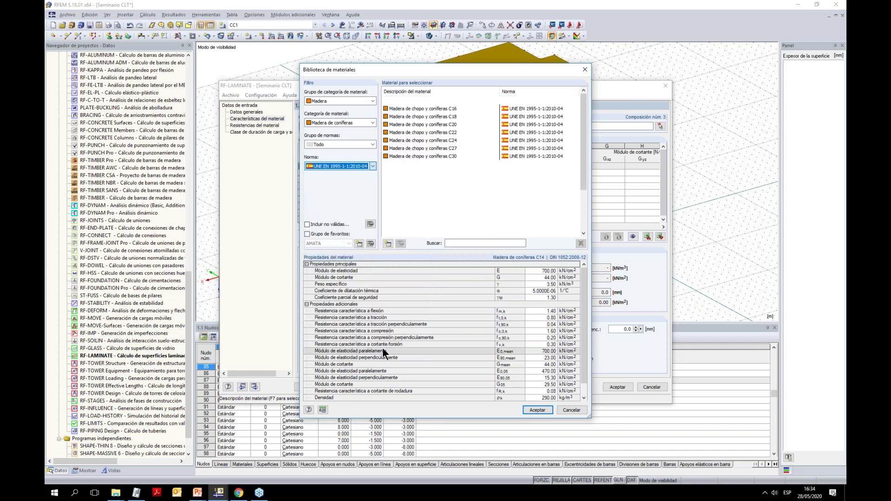
{"action": "left_click", "coordinate": [451, 140]}
{"action": "left_click", "coordinate": [536, 410]}
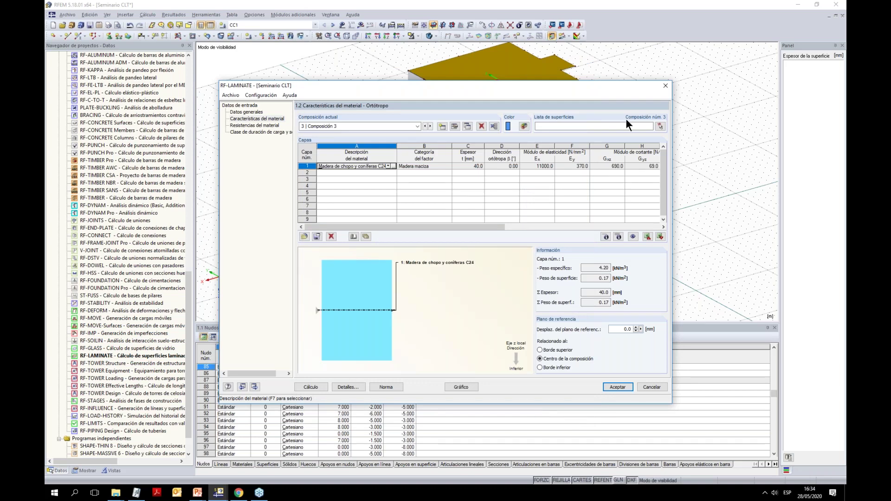
Assign composition 3 to the four isolated slab surfaces by selecting them graphically in the model
{"action": "left_click", "coordinate": [660, 125]}
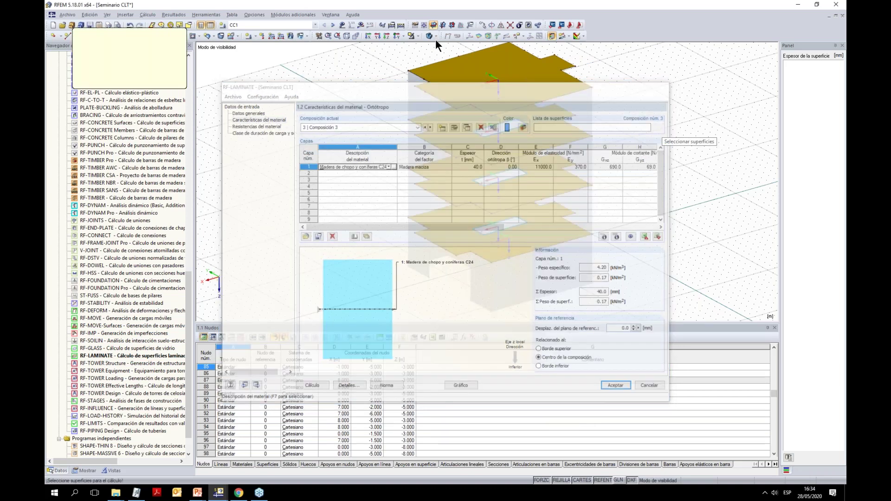
{"action": "left_click_drag", "start_coordinate": [384, 52], "coordinate": [659, 289]}
{"action": "key", "text": "Return"}
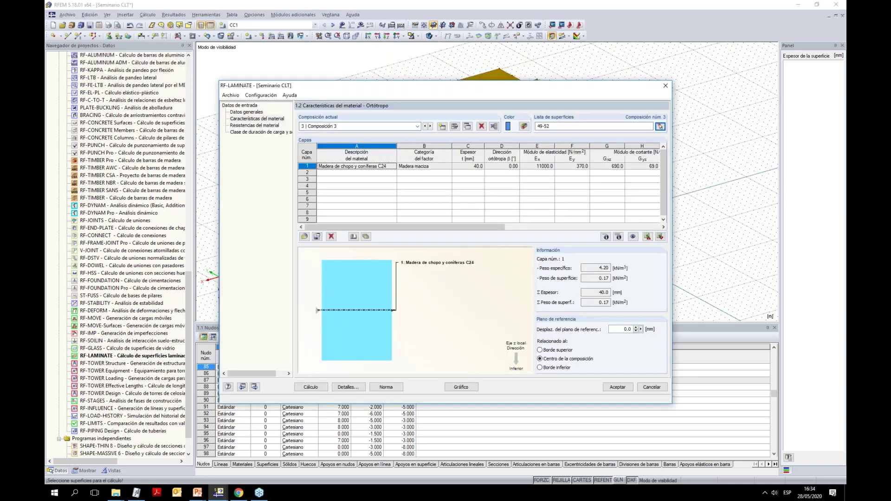
Add layers 2 to 5 to the composition with the material Madera de chopo y coníferas C24
{"action": "left_click", "coordinate": [387, 173]}
{"action": "left_click", "coordinate": [388, 172]}
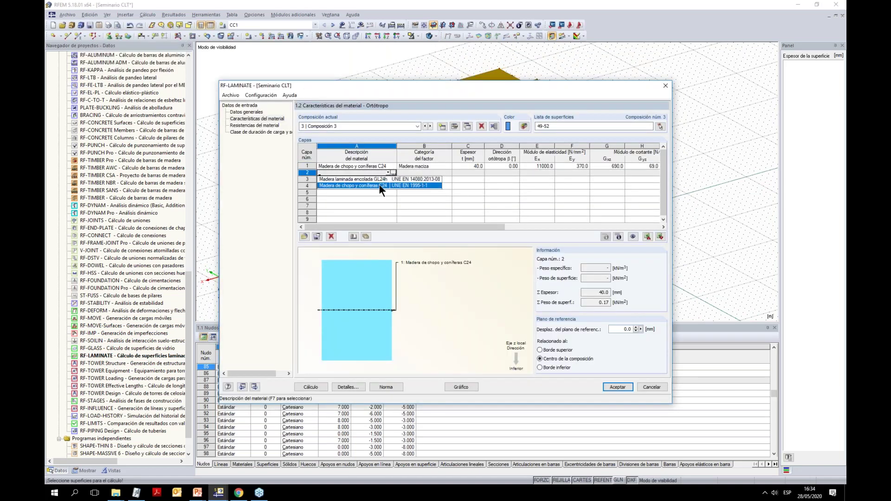
{"action": "left_click", "coordinate": [380, 186]}
{"action": "left_click", "coordinate": [387, 180]}
{"action": "left_click", "coordinate": [385, 190]}
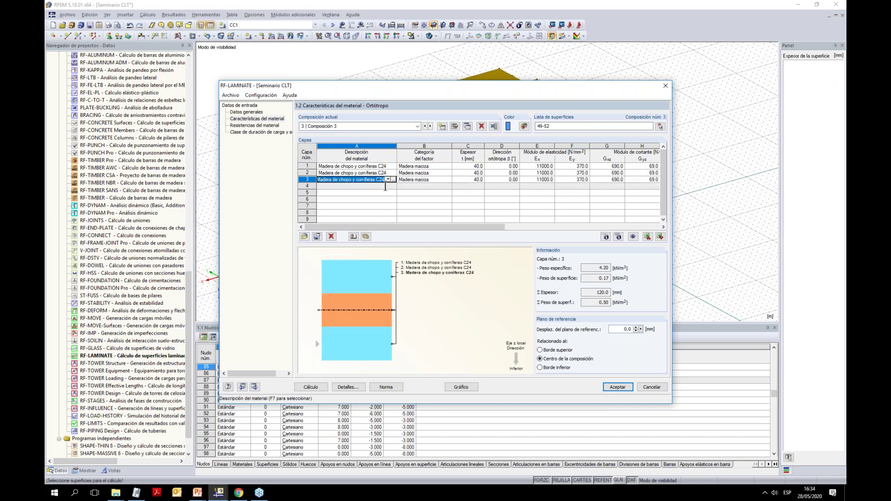
{"action": "left_click", "coordinate": [387, 186]}
{"action": "left_click", "coordinate": [385, 197]}
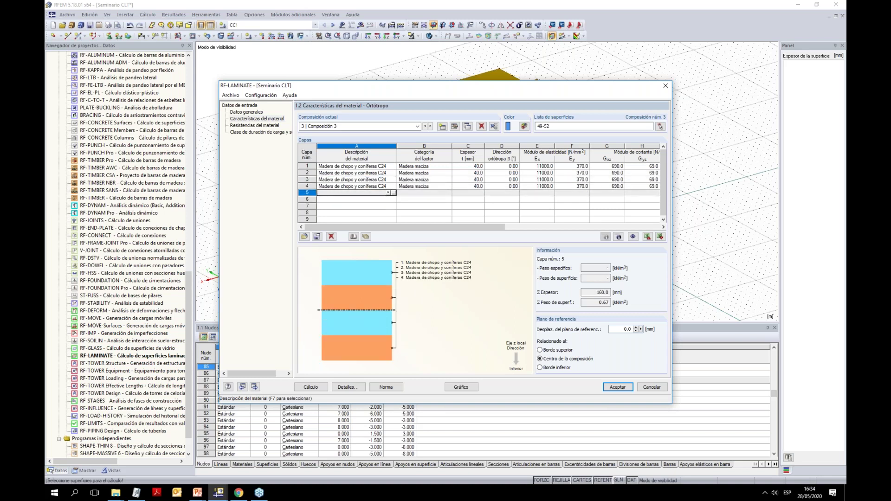
{"action": "left_click", "coordinate": [388, 193]}
{"action": "left_click", "coordinate": [386, 204]}
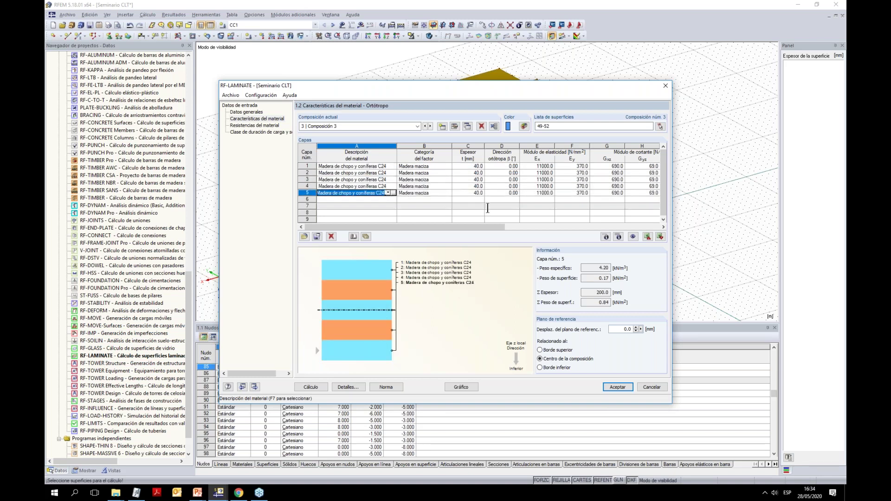
{"action": "left_click", "coordinate": [488, 213]}
Set the orthotropy direction of layers 2 and 4 to 90°, keeping the model's surface axes in view
{"action": "left_click", "coordinate": [468, 173]}
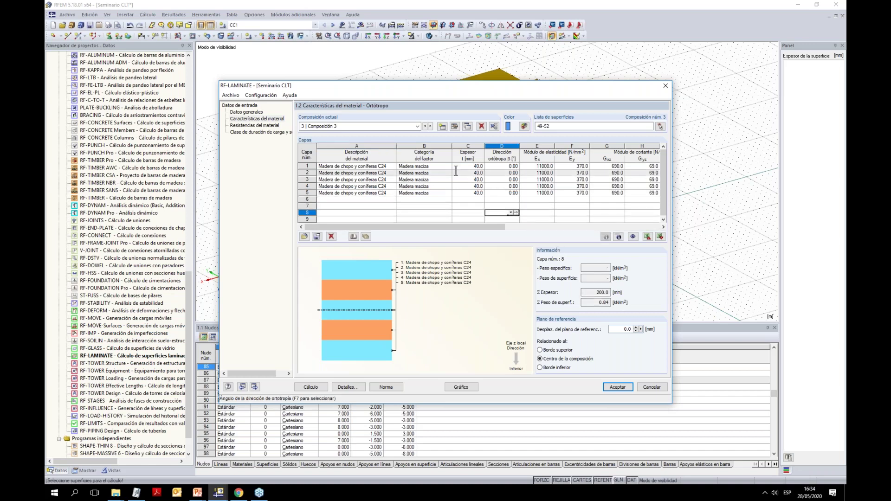
{"action": "left_click", "coordinate": [509, 166]}
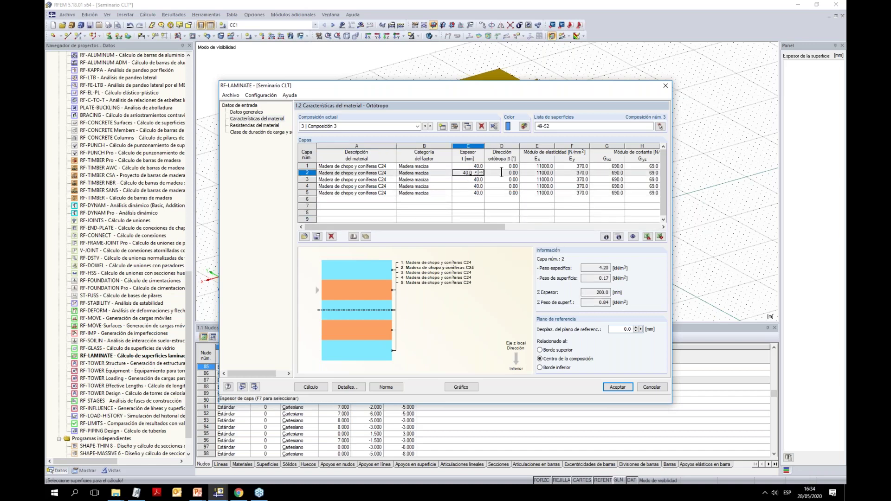
{"action": "left_click_drag", "start_coordinate": [547, 103], "coordinate": [429, 176]}
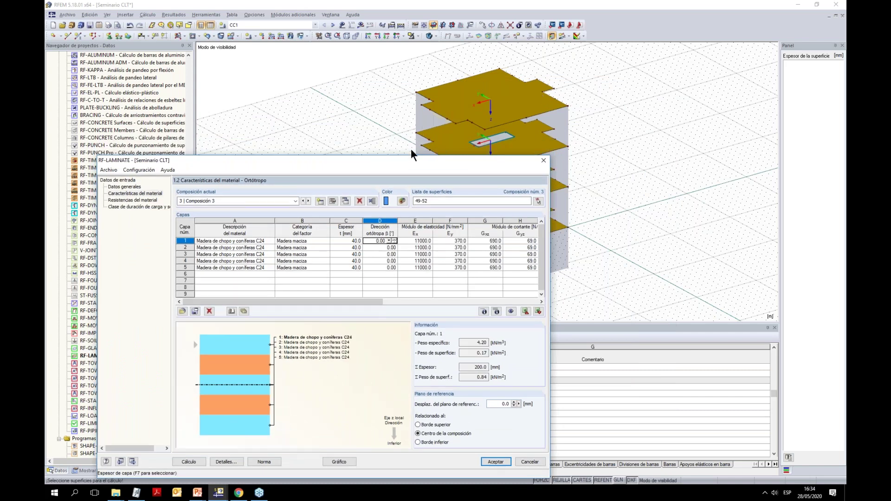
{"action": "left_click", "coordinate": [373, 249]}
{"action": "type", "text": "90"}
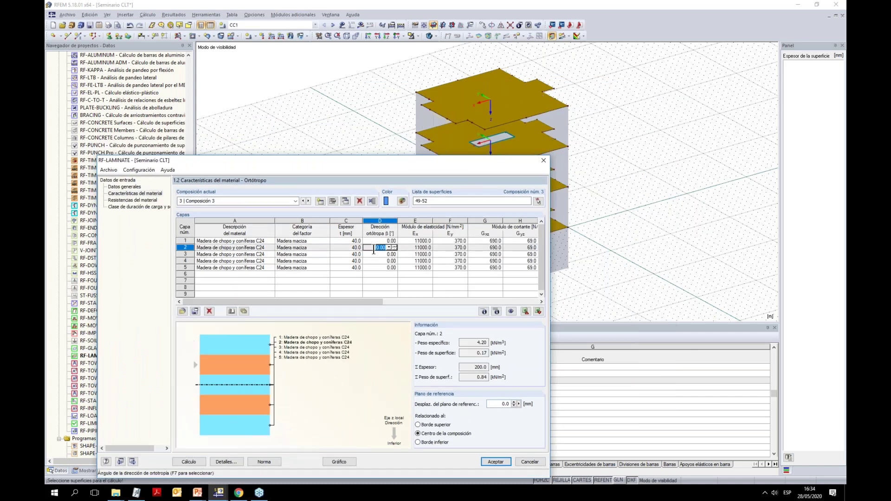
{"action": "key", "text": "Return"}
{"action": "left_click", "coordinate": [381, 261]}
{"action": "type", "text": "90"}
{"action": "key", "text": "Return"}
Set the factor category of all five layers in composition 3 to Madera laminada encolada
{"action": "left_click", "coordinate": [326, 241]}
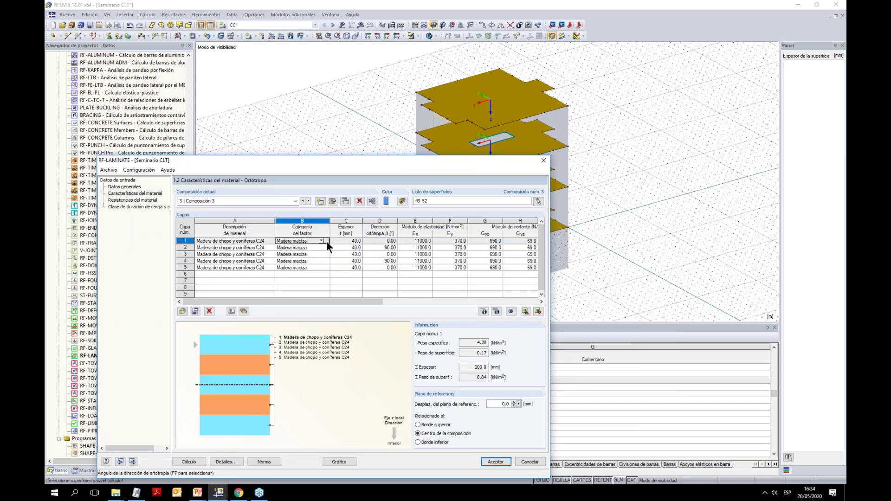
{"action": "left_click", "coordinate": [326, 241]}
{"action": "left_click", "coordinate": [316, 256]}
{"action": "left_click", "coordinate": [317, 246]}
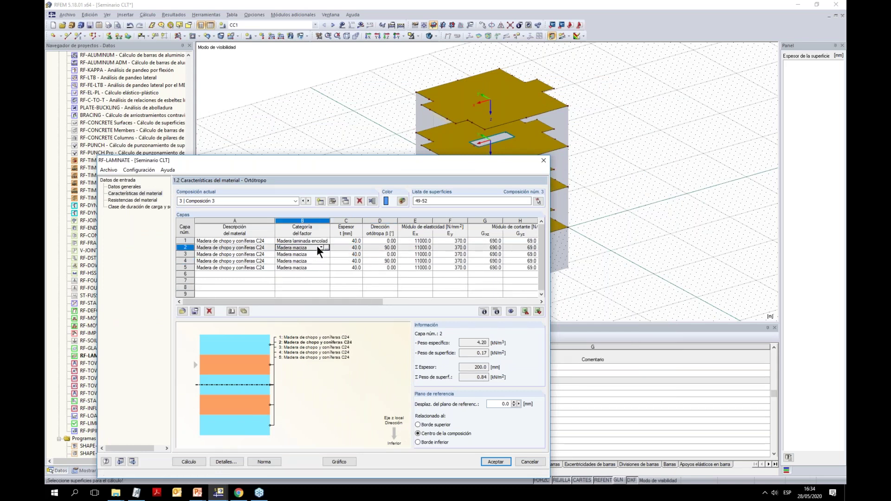
{"action": "left_click", "coordinate": [320, 247]}
{"action": "left_click", "coordinate": [315, 258]}
{"action": "left_click", "coordinate": [312, 254]}
{"action": "left_click", "coordinate": [321, 254]}
{"action": "left_click", "coordinate": [320, 268]}
{"action": "left_click", "coordinate": [319, 262]}
{"action": "left_click", "coordinate": [320, 261]}
{"action": "left_click", "coordinate": [317, 274]}
{"action": "left_click", "coordinate": [318, 268]}
{"action": "left_click", "coordinate": [321, 267]}
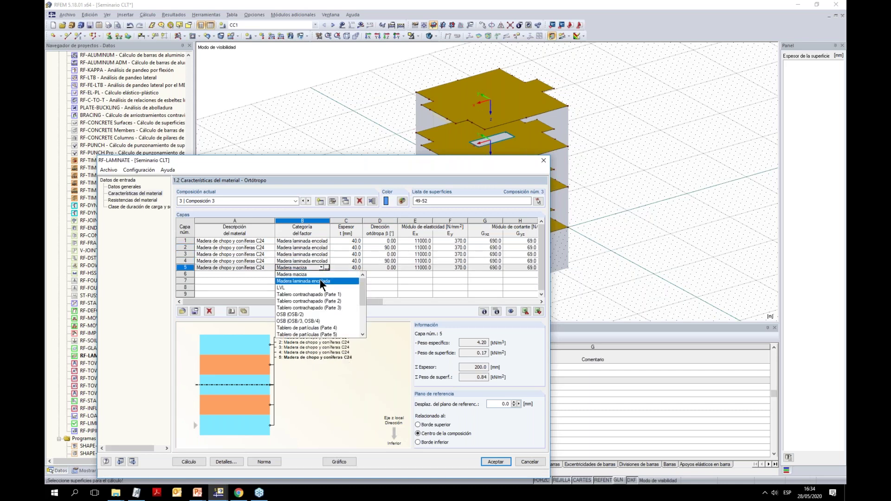
{"action": "left_click", "coordinate": [319, 281]}
Activate the option Madera contralaminada sin cola en los lados estrechos in the details of composition 3
{"action": "left_click", "coordinate": [371, 201]}
{"action": "left_click", "coordinate": [178, 221]}
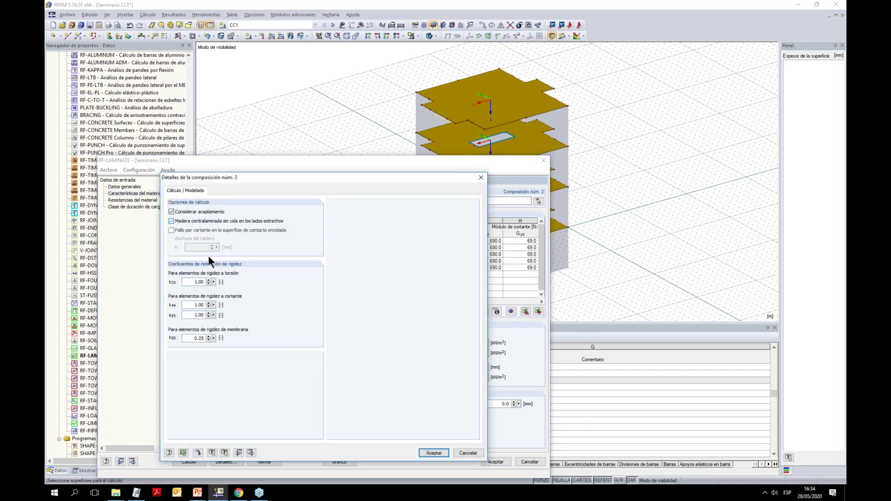
{"action": "left_click", "coordinate": [435, 453]}
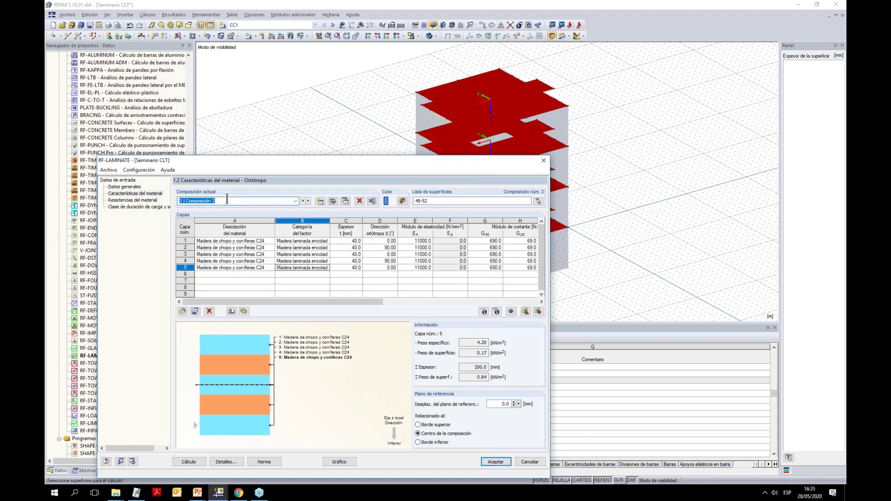
Rename composition 3 as Forjado 200 and accept the RF-LAMINATE input
{"action": "type", "text": "Forjado 200"}
{"action": "left_click", "coordinate": [241, 281]}
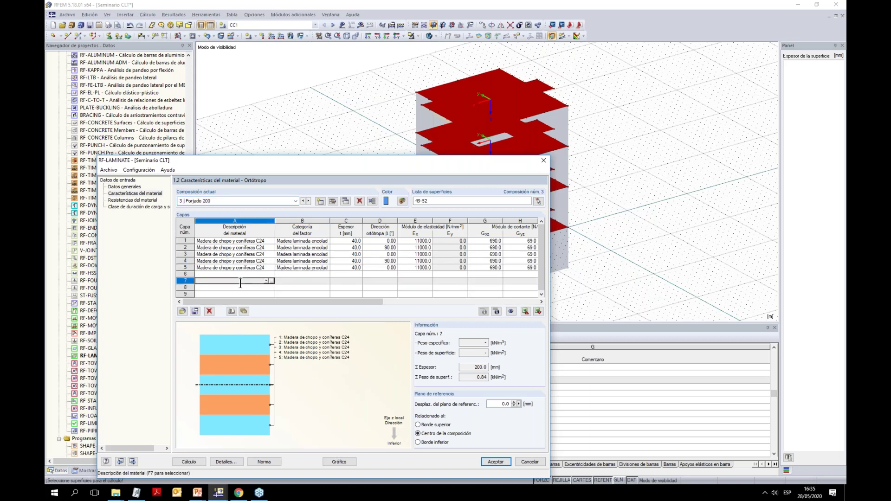
{"action": "left_click", "coordinate": [503, 460]}
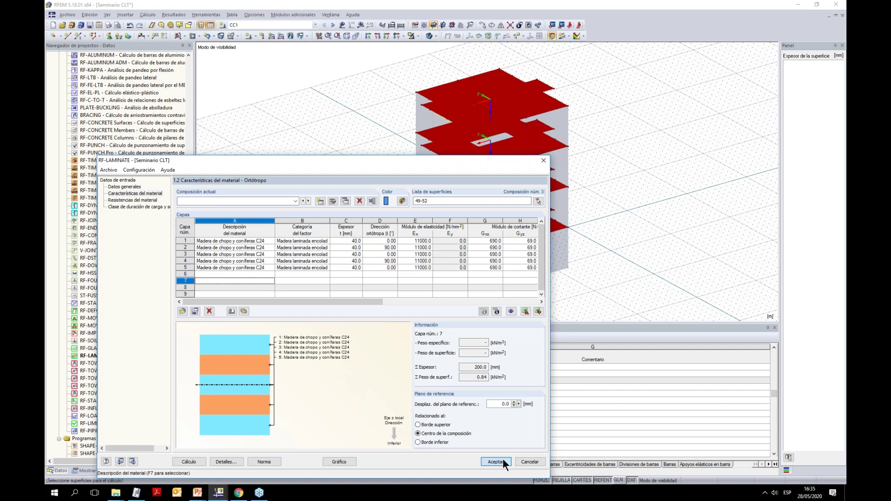
Cancel the visibility mode and display the whole building in perspective, with the surfaces' x,y,z axis systems hidden
{"action": "left_click", "coordinate": [452, 24]}
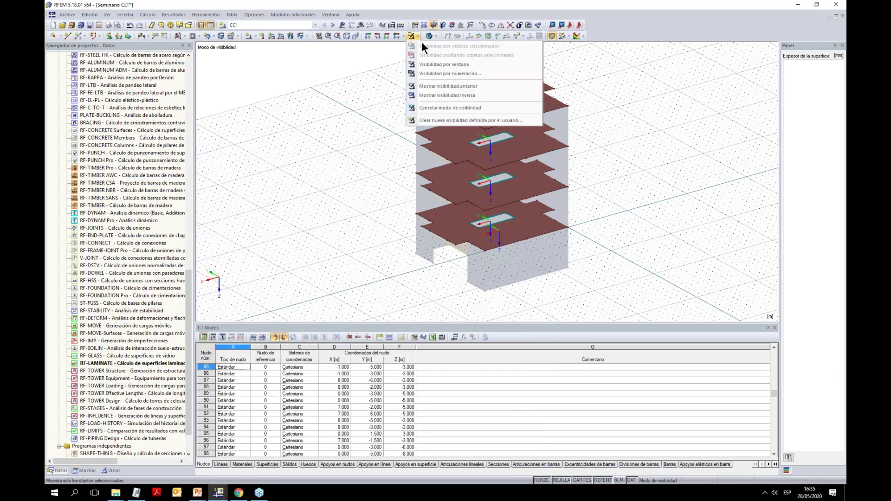
{"action": "left_click", "coordinate": [445, 106]}
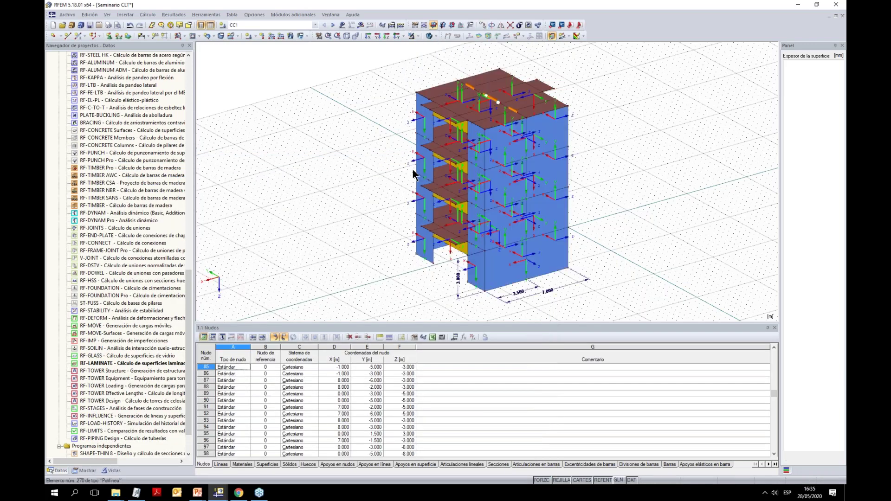
{"action": "left_click", "coordinate": [83, 470]}
{"action": "left_click", "coordinate": [74, 92]}
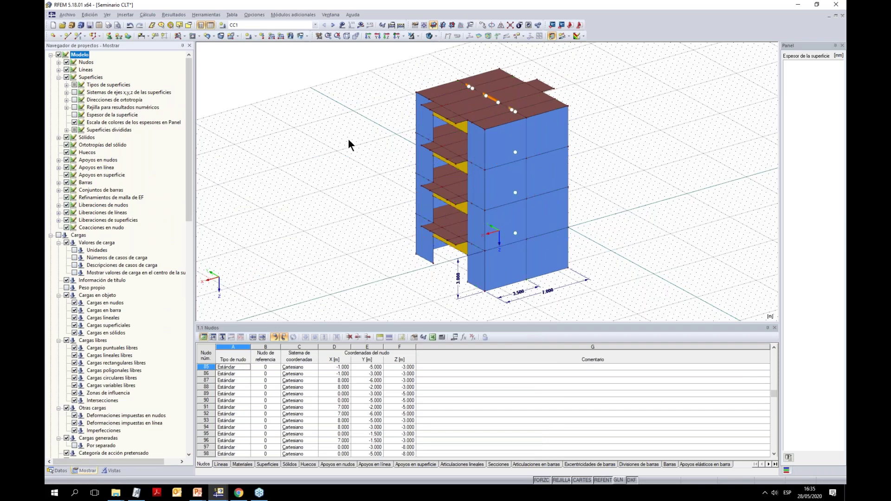
{"action": "left_click", "coordinate": [356, 36]}
{"action": "middle_click_drag", "start_coordinate": [335, 190], "coordinate": [279, 246], "text": "ctrl"}
Reopen RF-LAMINATE and activate Madera contralaminada sin cola en los lados estrechos for composition 2, Viga 180
{"action": "left_click", "coordinate": [59, 470]}
{"action": "double_click", "coordinate": [105, 362]}
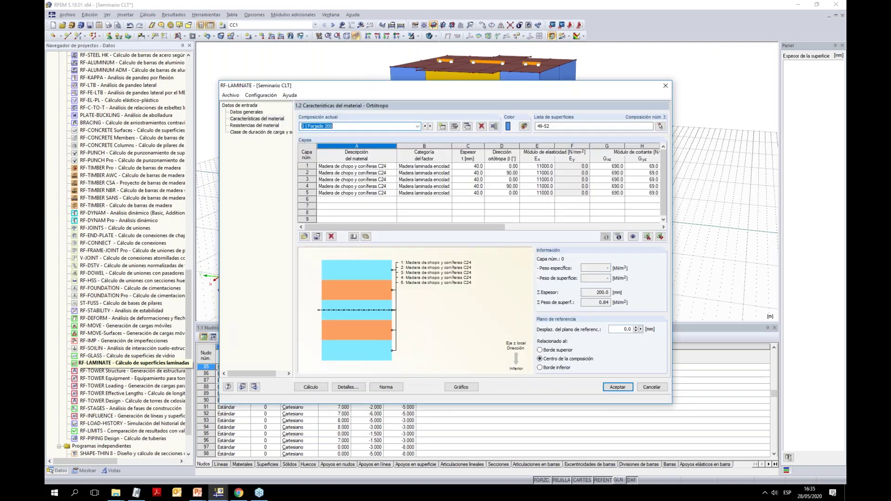
{"action": "left_click", "coordinate": [425, 125]}
{"action": "left_click", "coordinate": [425, 125]}
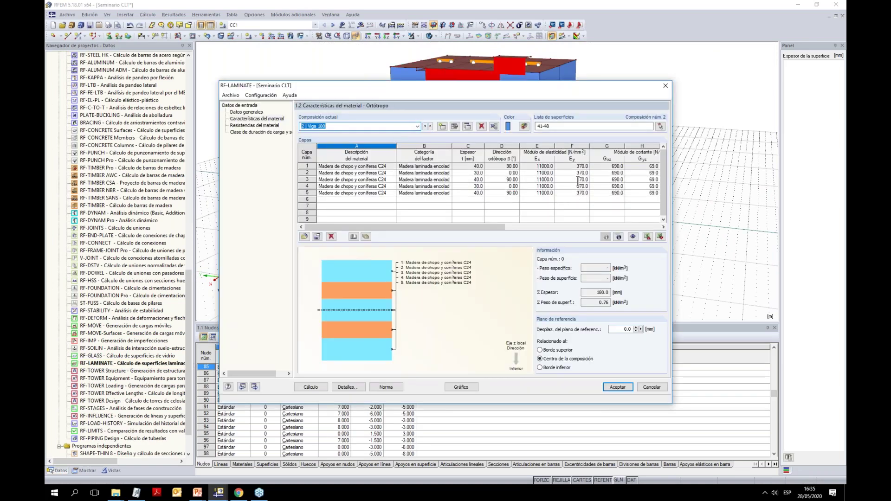
{"action": "left_click", "coordinate": [455, 125]}
{"action": "left_click", "coordinate": [315, 146]}
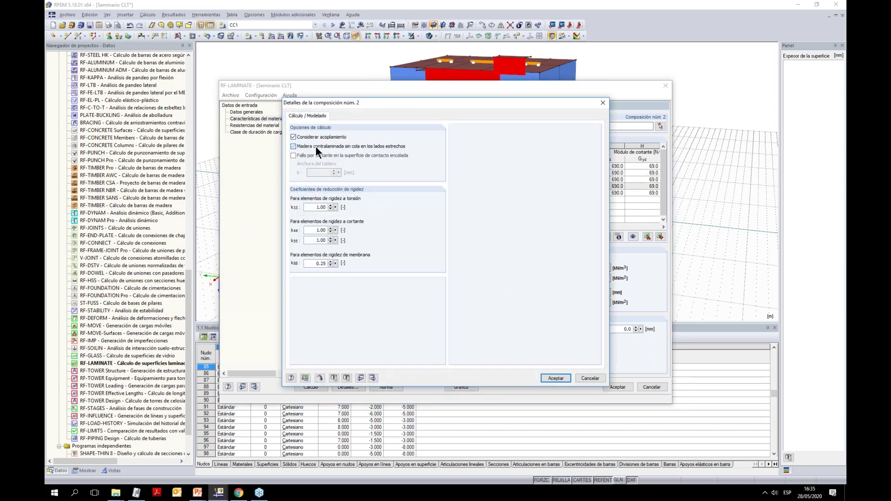
{"action": "left_click", "coordinate": [555, 377]}
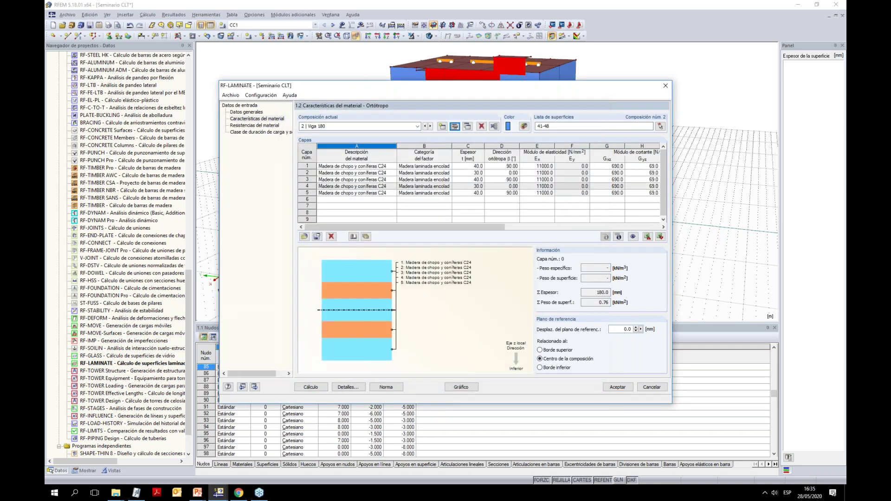
{"action": "left_click", "coordinate": [542, 173]}
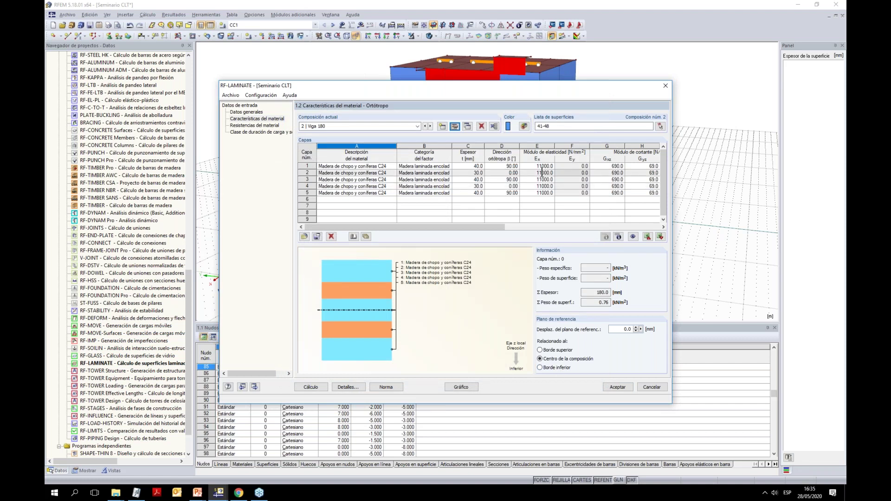
{"action": "left_click", "coordinate": [617, 386]}
{"action": "left_click", "coordinate": [620, 386]}
Generate the finite element mesh of the whole building
{"action": "mouse_move", "coordinate": [645, 175]}
{"action": "middle_mouse_down", "text": "ctrl"}
{"action": "mouse_move", "coordinate": [584, 189]}
{"action": "mouse_move", "coordinate": [642, 190]}
{"action": "middle_mouse_up", "text": "ctrl"}
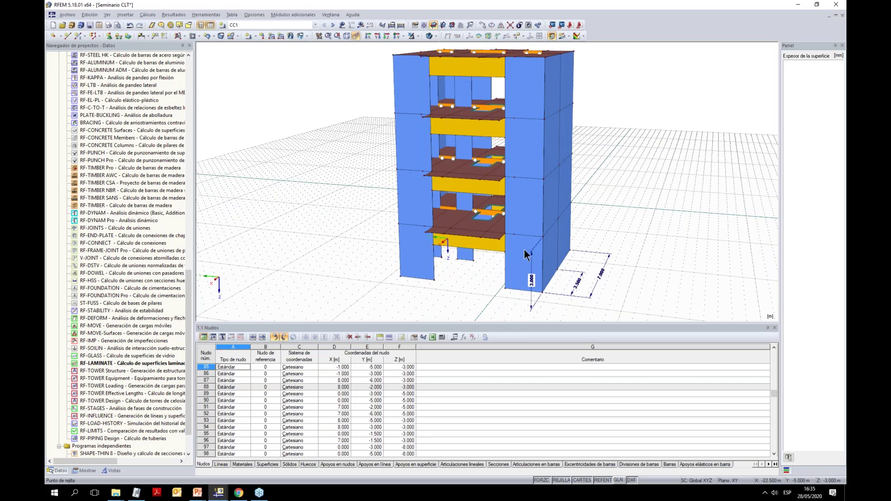
{"action": "middle_click_drag", "start_coordinate": [533, 274], "coordinate": [462, 82], "text": "ctrl"}
{"action": "left_click", "coordinate": [147, 16]}
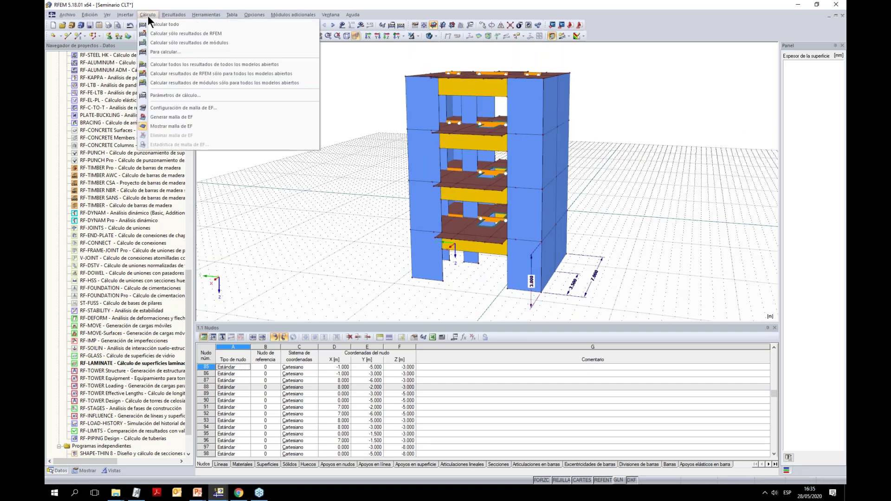
{"action": "left_click", "coordinate": [166, 116]}
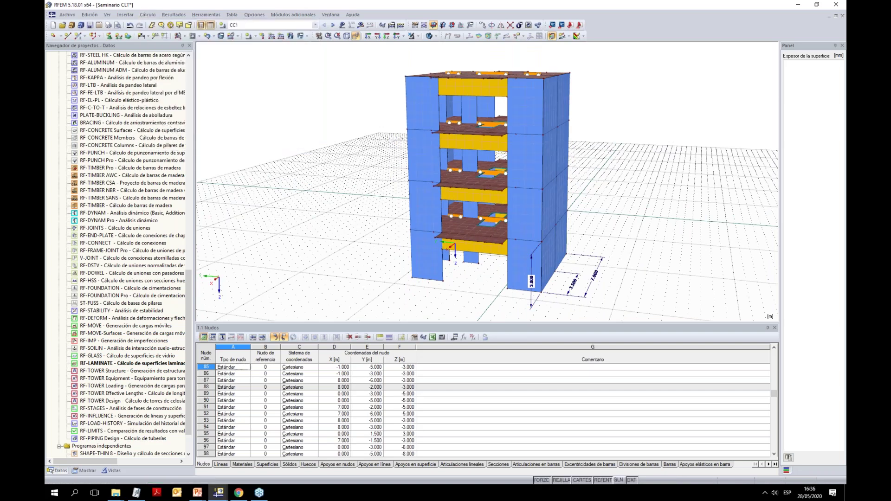
Create a new line support that uses the line's local x,y,z axes as its reference system
{"action": "middle_click_drag", "start_coordinate": [470, 294], "coordinate": [459, 252], "text": "ctrl"}
{"action": "left_click_drag", "start_coordinate": [368, 261], "coordinate": [622, 299]}
{"action": "middle_click_drag", "start_coordinate": [622, 299], "coordinate": [505, 268], "text": "ctrl"}
{"action": "left_click_drag", "start_coordinate": [188, 296], "coordinate": [188, 89]}
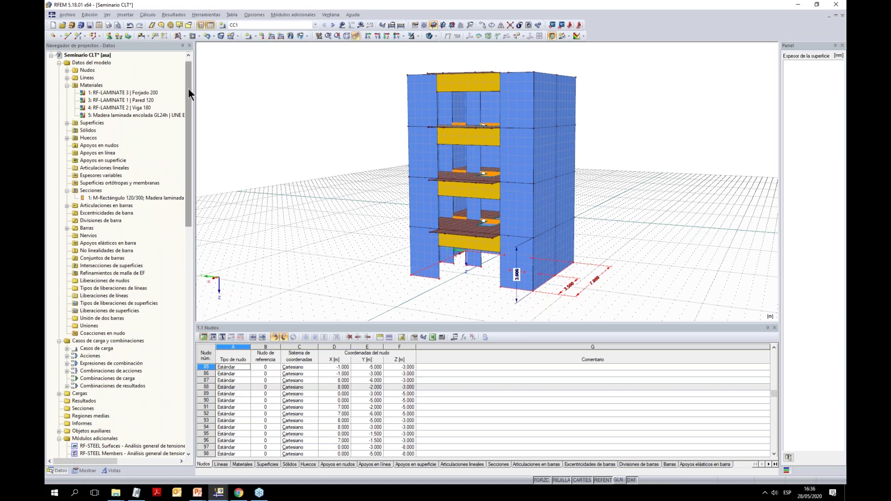
{"action": "right_click", "coordinate": [95, 153]}
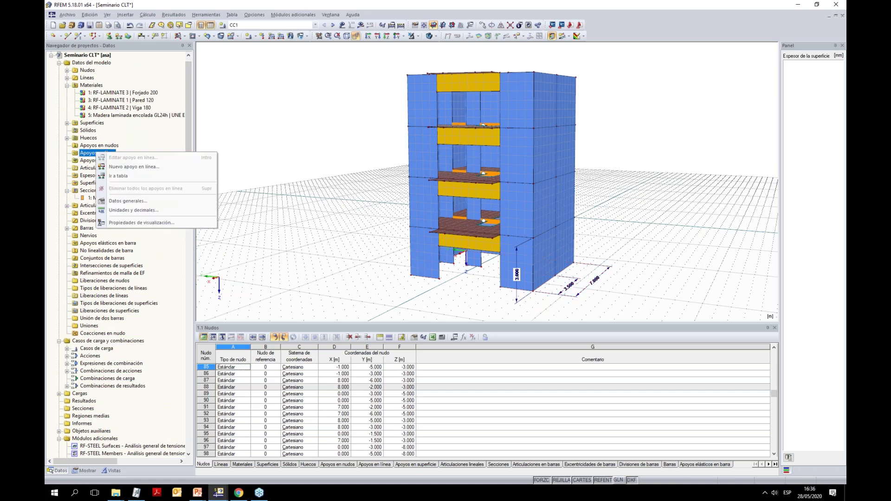
{"action": "left_click", "coordinate": [121, 168]}
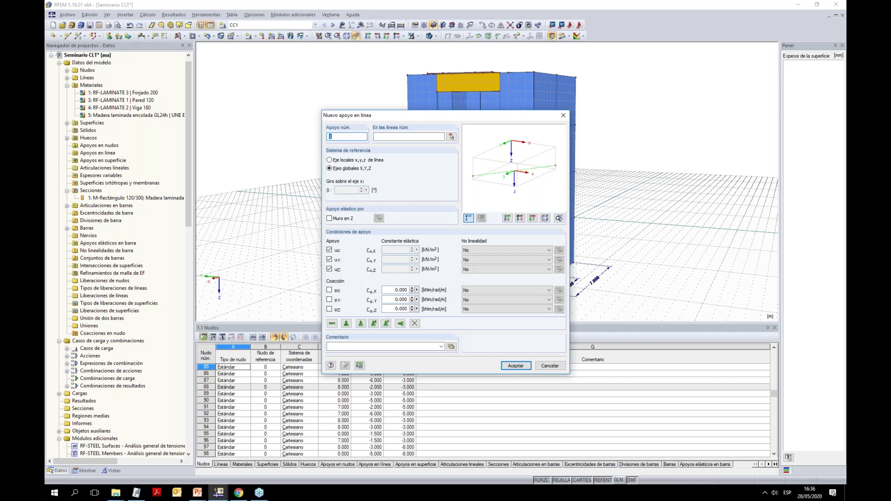
{"action": "left_click", "coordinate": [344, 160]}
{"action": "left_click_drag", "start_coordinate": [485, 120], "coordinate": [740, 102]}
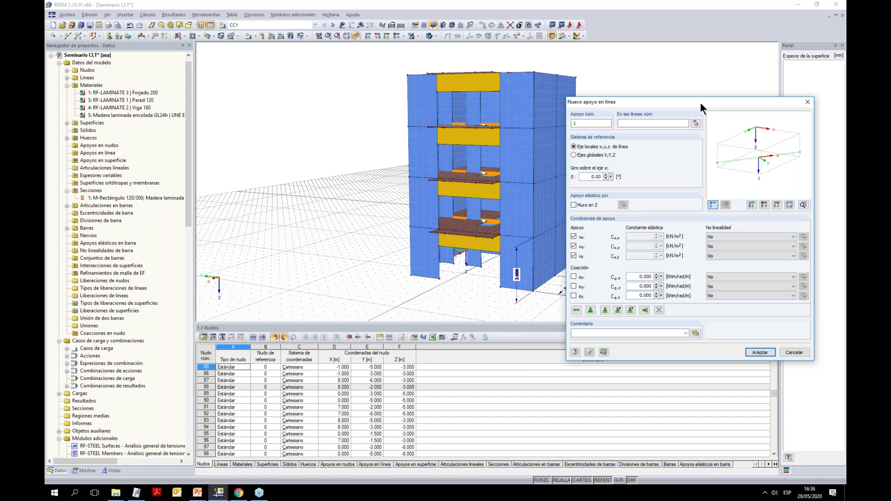
{"action": "left_click_drag", "start_coordinate": [700, 102], "coordinate": [706, 100]}
Release the line support's fixed uz restraint, give it an elastic constant of 50000 kN/m², and accept the support
{"action": "left_click", "coordinate": [580, 253]}
{"action": "left_click", "coordinate": [644, 254]}
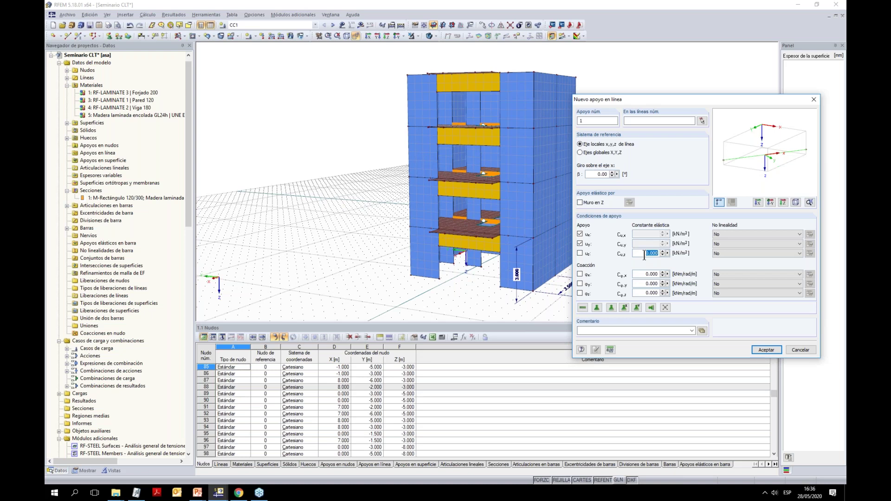
{"action": "type", "text": "5"}
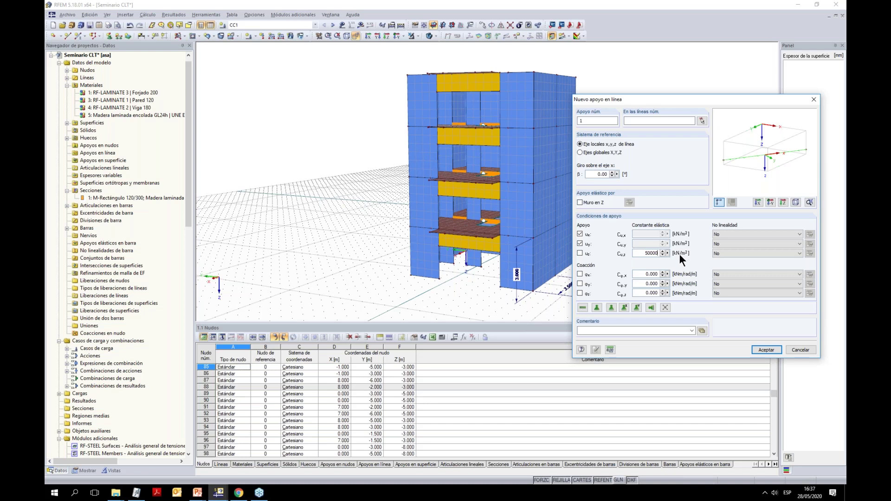
{"action": "left_click", "coordinate": [766, 350]}
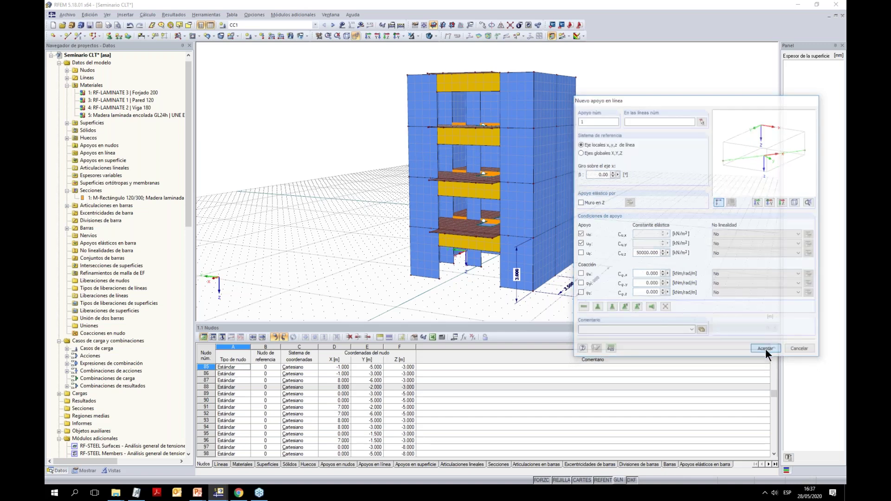
Assign the line support to the walls' base lines by selecting them graphically in the model
{"action": "left_click", "coordinate": [67, 153]}
{"action": "key", "text": "ctrl+shift+x"}
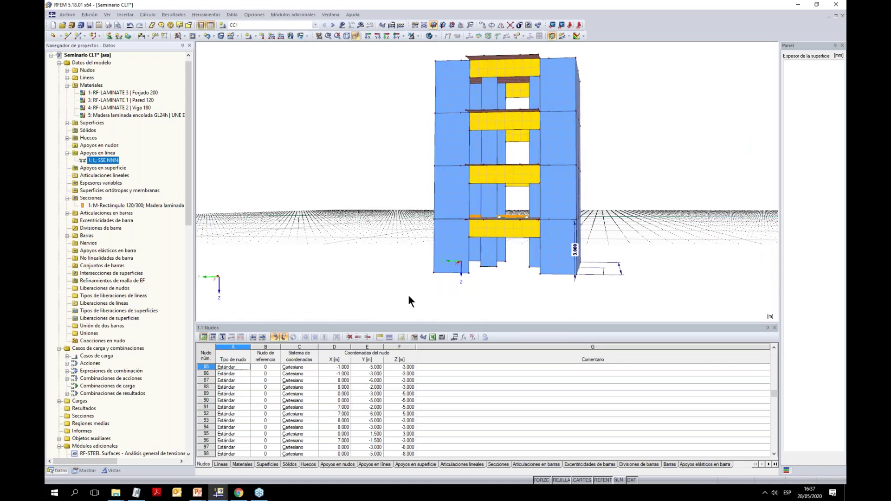
{"action": "key", "text": "Return"}
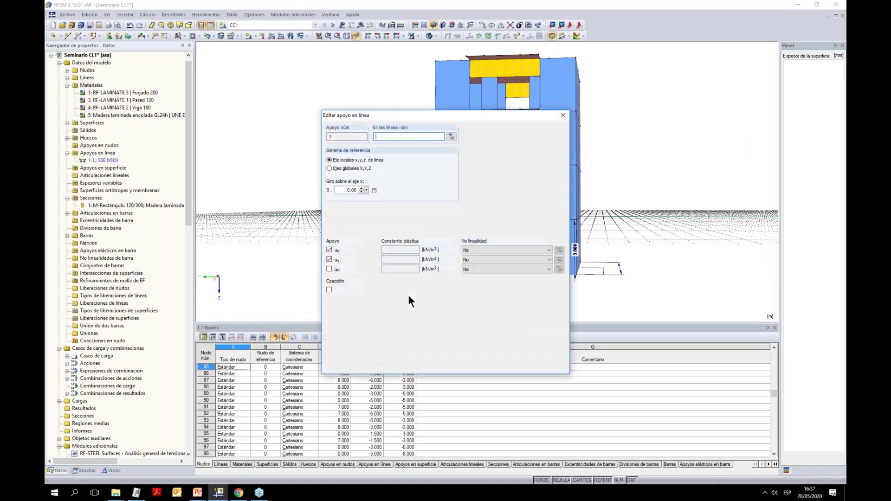
{"action": "left_click", "coordinate": [450, 136]}
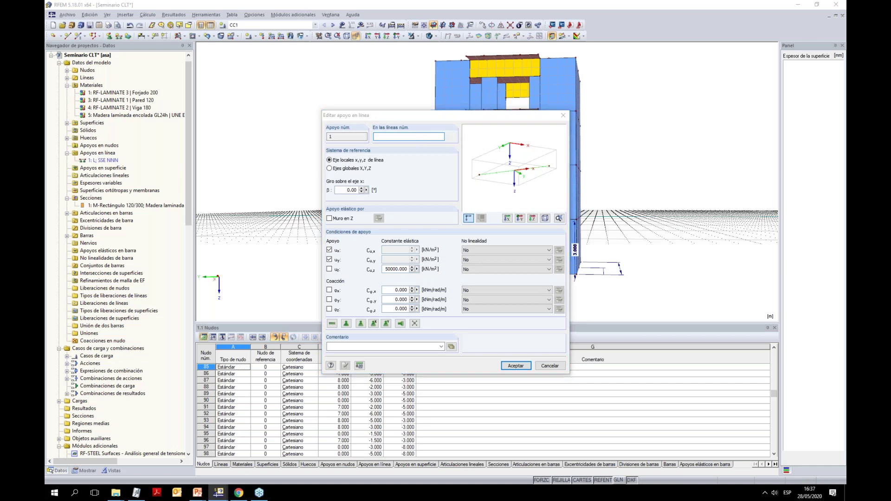
{"action": "left_click_drag", "start_coordinate": [386, 254], "coordinate": [632, 300]}
{"action": "left_click", "coordinate": [143, 80]}
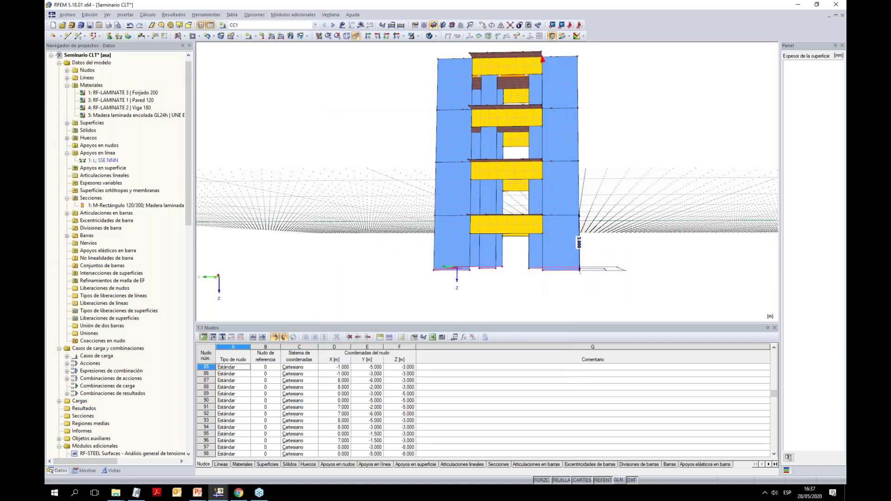
{"action": "key", "text": "Return"}
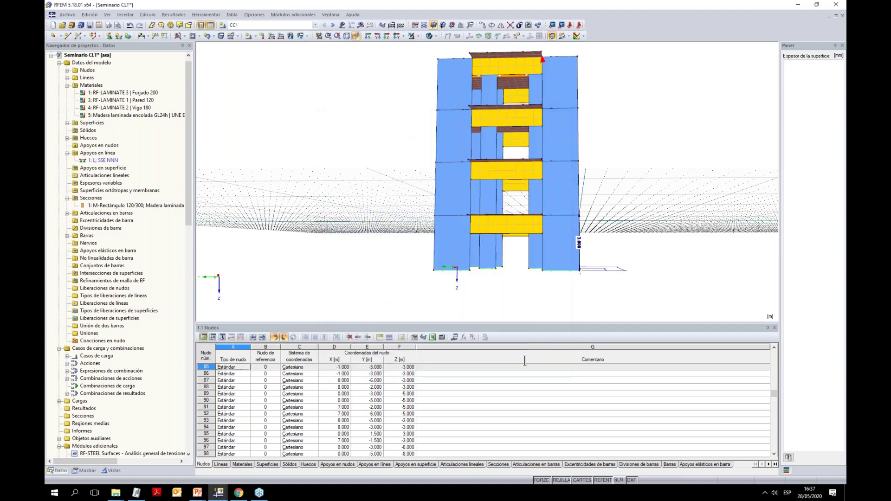
Hide the background grid and the dimensions in the model view
{"action": "middle_click_drag", "start_coordinate": [635, 159], "coordinate": [607, 201], "text": "ctrl"}
{"action": "left_click", "coordinate": [560, 479]}
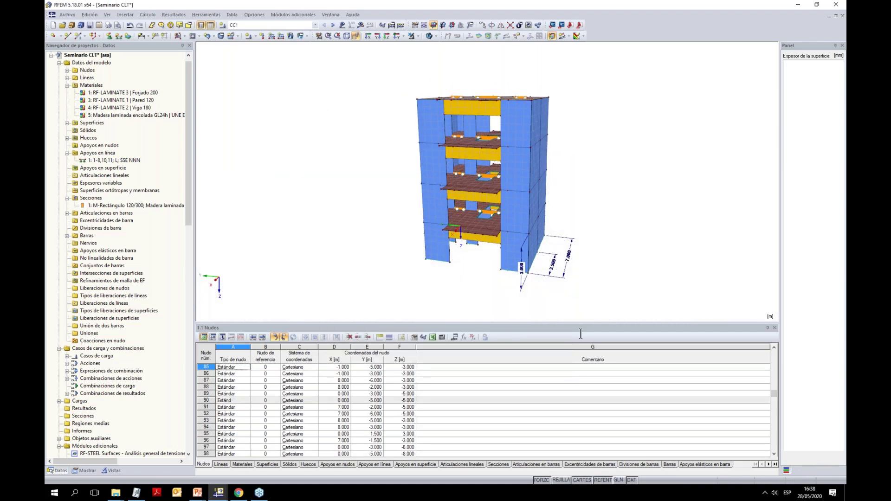
{"action": "right_click", "coordinate": [588, 293]}
{"action": "left_click", "coordinate": [620, 144]}
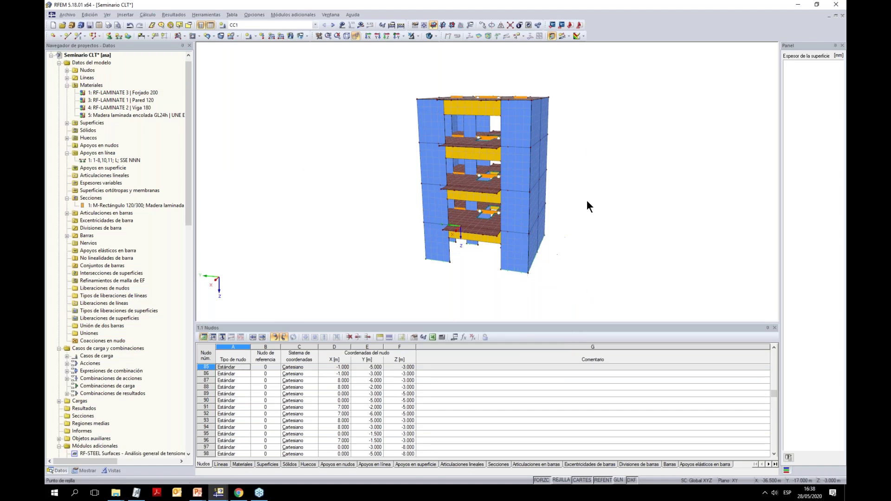
{"action": "middle_click_drag", "start_coordinate": [581, 206], "coordinate": [603, 245], "text": "ctrl"}
{"action": "middle_click_drag", "start_coordinate": [723, 190], "coordinate": [382, 264], "text": "ctrl"}
{"action": "middle_click_drag", "start_coordinate": [478, 283], "coordinate": [445, 303], "text": "ctrl"}
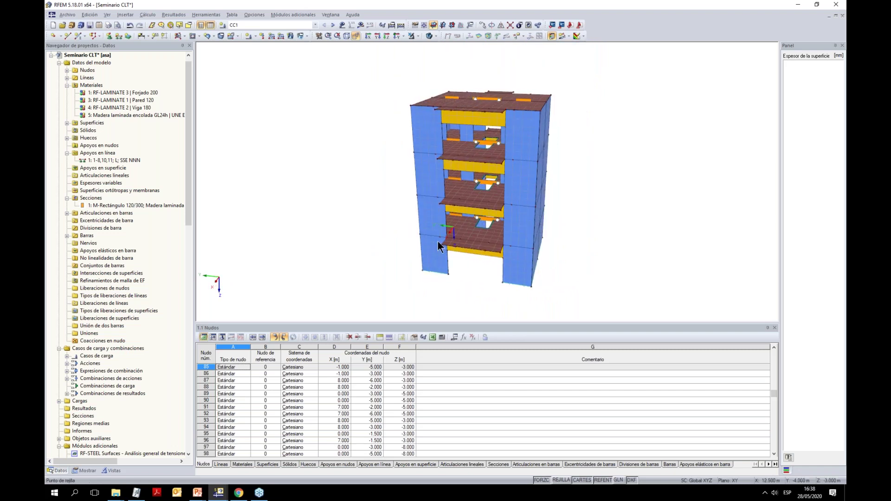
Review the calculation parameters of load case CC1 and leave them as they are
{"action": "left_click", "coordinate": [255, 36]}
{"action": "left_click", "coordinate": [258, 42]}
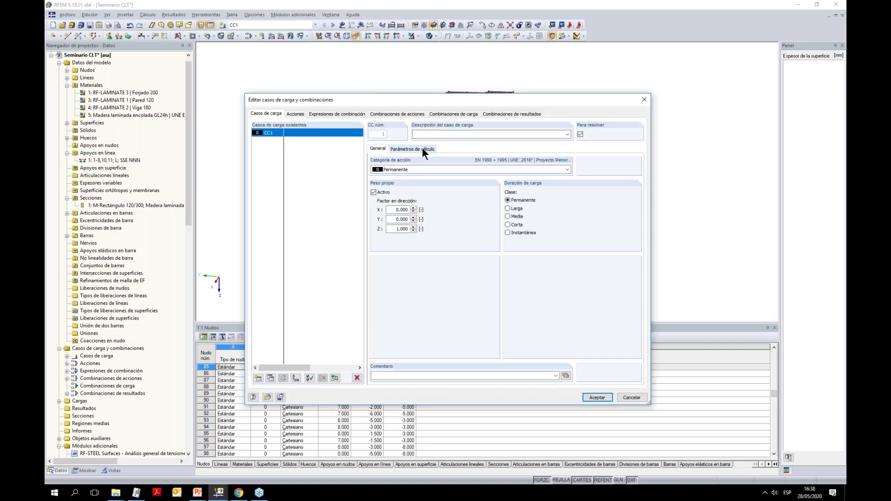
{"action": "left_click", "coordinate": [421, 148]}
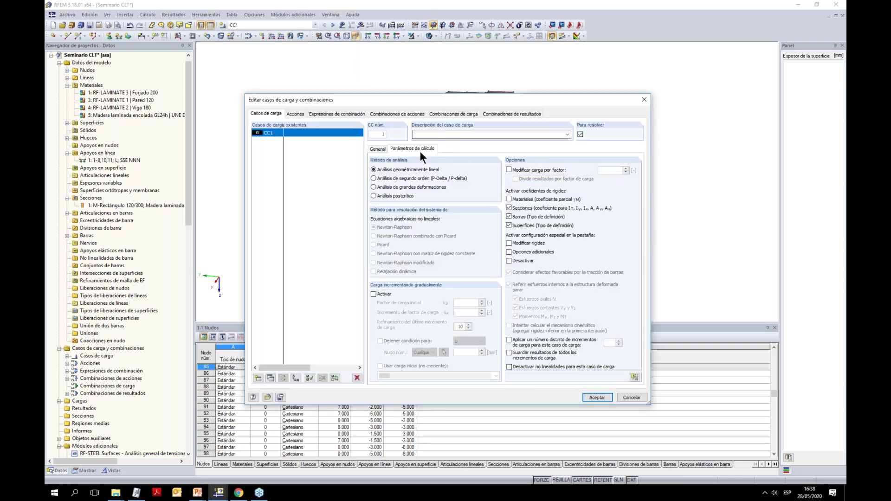
{"action": "left_click", "coordinate": [625, 396]}
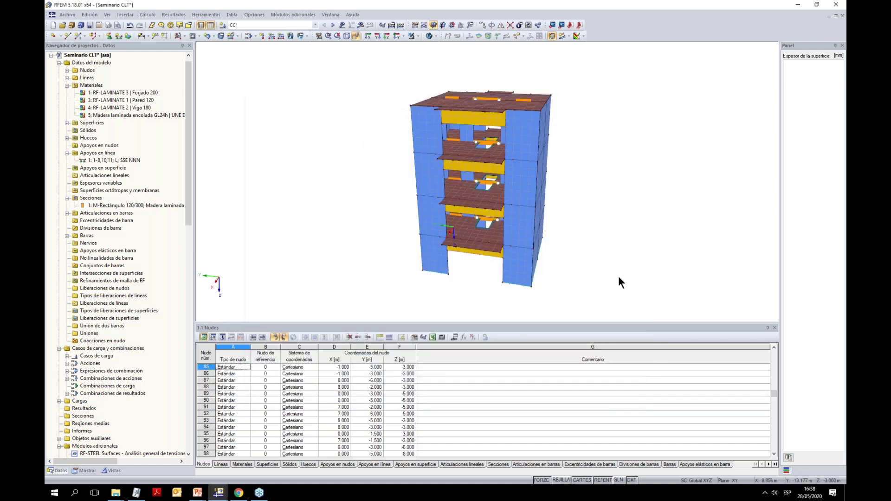
Calculate load case CC1 and display the contours of the deformed surfaces in its global deformation results
{"action": "left_click", "coordinate": [362, 25]}
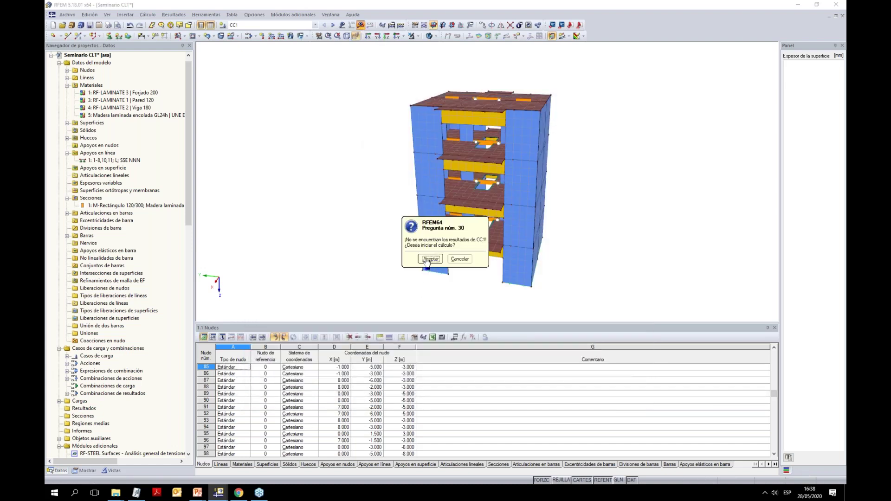
{"action": "left_click", "coordinate": [430, 259]}
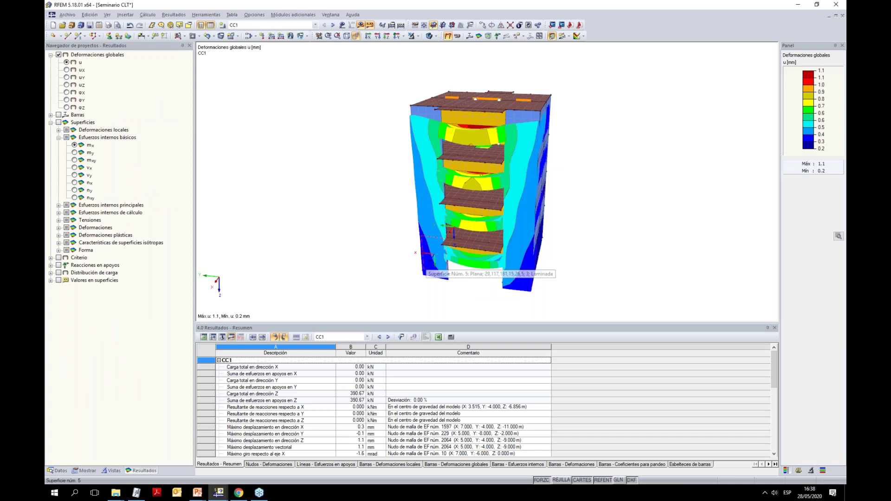
{"action": "left_click", "coordinate": [87, 471]}
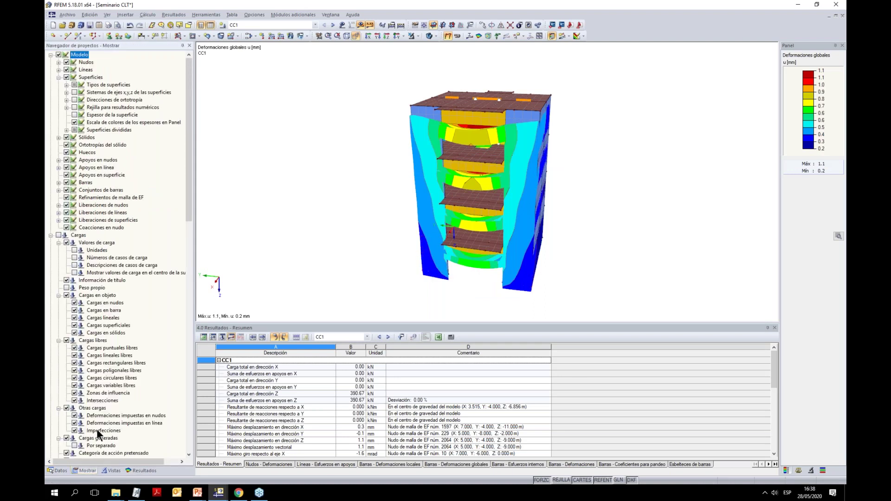
{"action": "left_click_drag", "start_coordinate": [191, 217], "coordinate": [186, 306]}
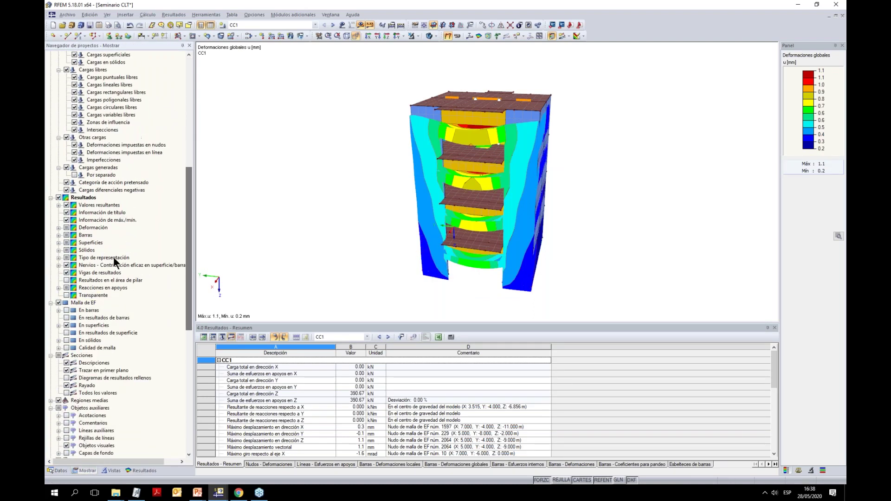
{"action": "left_click", "coordinate": [58, 227]}
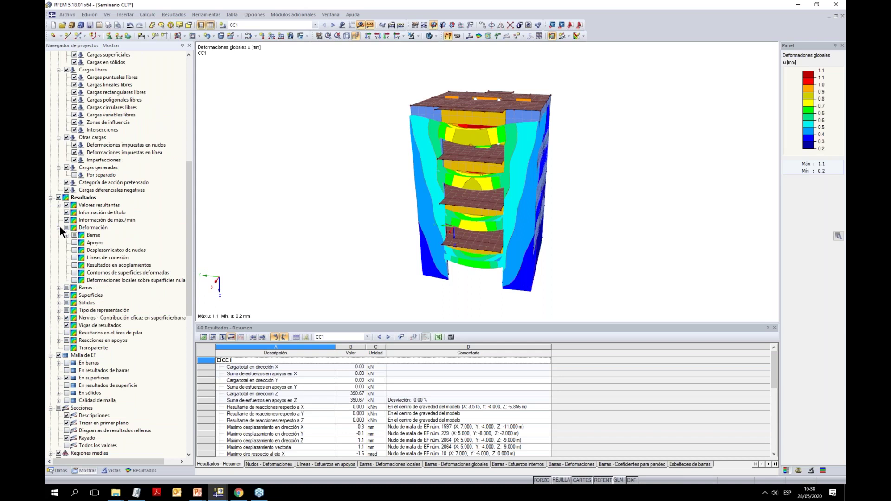
{"action": "left_click", "coordinate": [75, 273]}
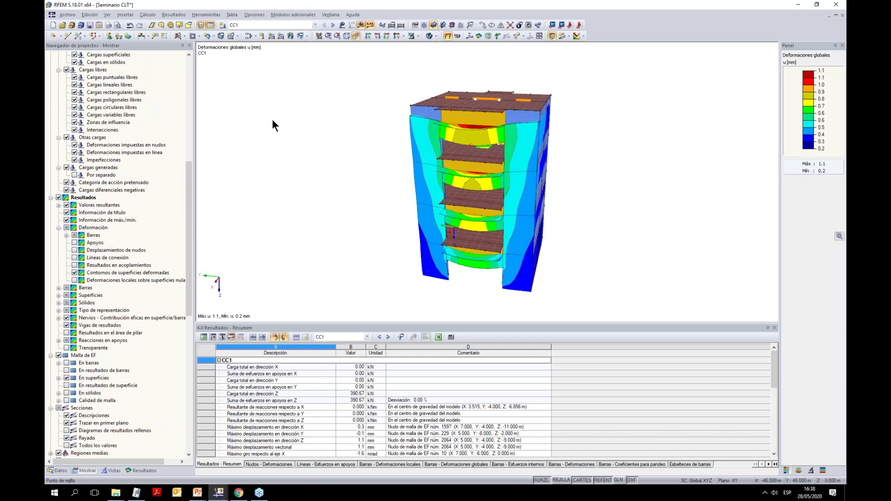
Hide the model objects and the FE mesh so that only the deformation results are drawn
{"action": "left_click_drag", "start_coordinate": [186, 229], "coordinate": [162, 40]}
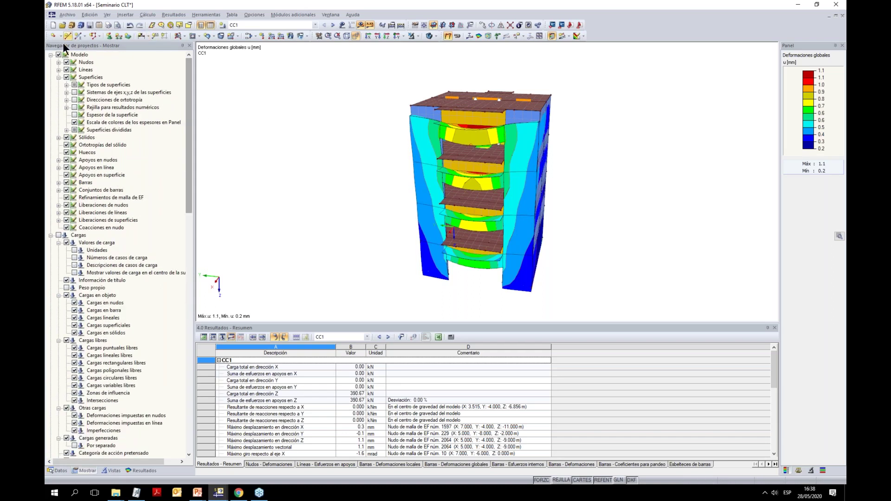
{"action": "left_click", "coordinate": [58, 55]}
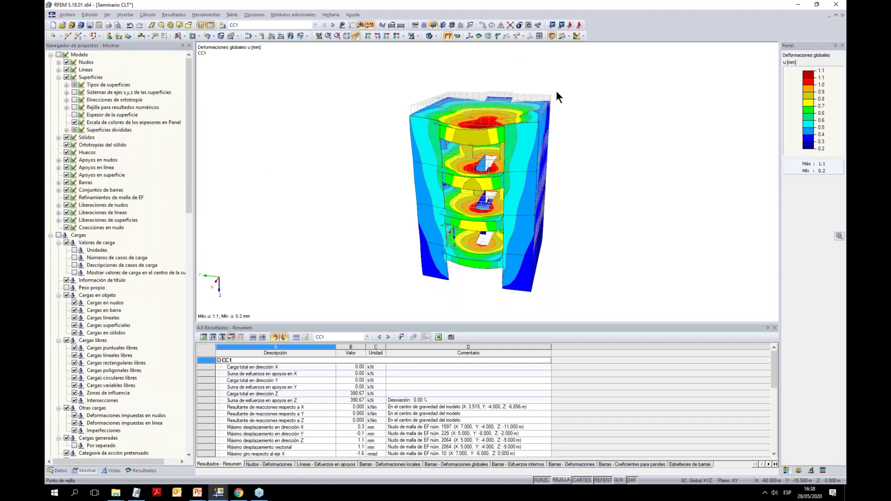
{"action": "left_click_drag", "start_coordinate": [186, 212], "coordinate": [193, 380]}
{"action": "left_click", "coordinate": [58, 160]}
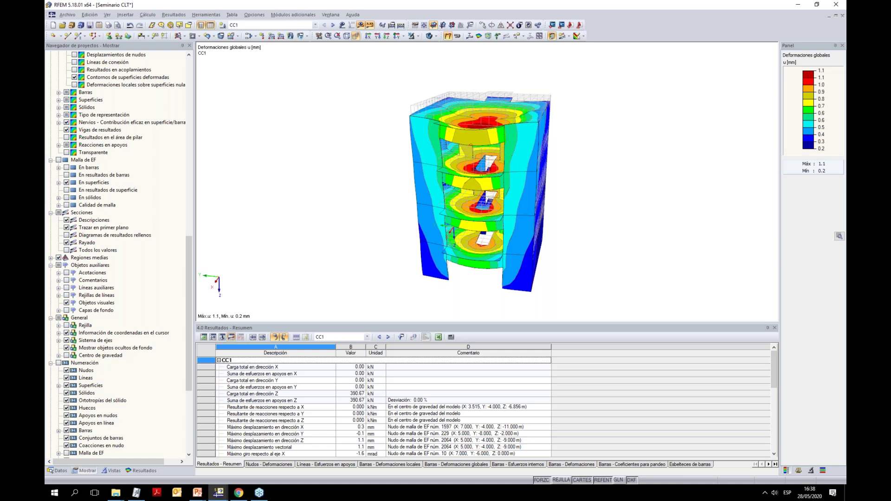
Examine the deformed shape of the building under CC1 from the front, the sides and the rear
{"action": "mouse_move", "coordinate": [566, 156]}
{"action": "middle_mouse_down", "text": "ctrl"}
{"action": "mouse_move", "coordinate": [568, 131]}
{"action": "mouse_move", "coordinate": [579, 185]}
{"action": "mouse_move", "coordinate": [603, 137]}
{"action": "mouse_move", "coordinate": [555, 144]}
{"action": "middle_mouse_up", "text": "ctrl"}
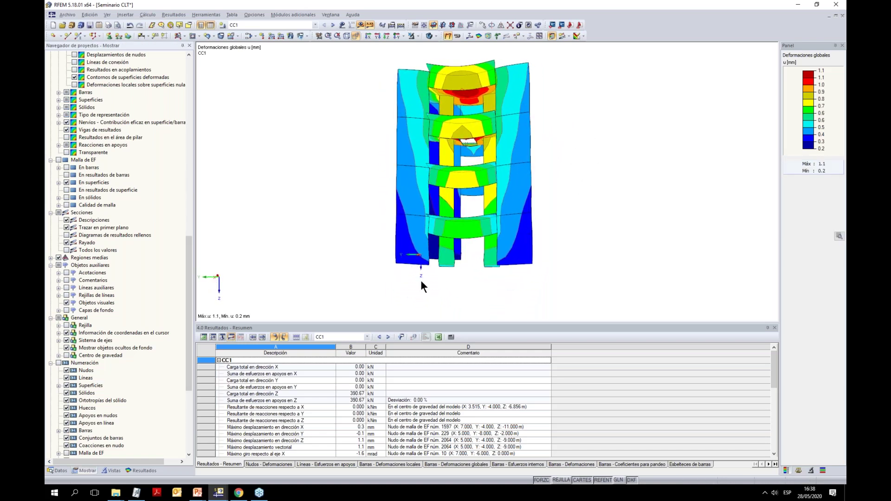
{"action": "middle_click_drag", "start_coordinate": [435, 283], "coordinate": [439, 312], "text": "ctrl"}
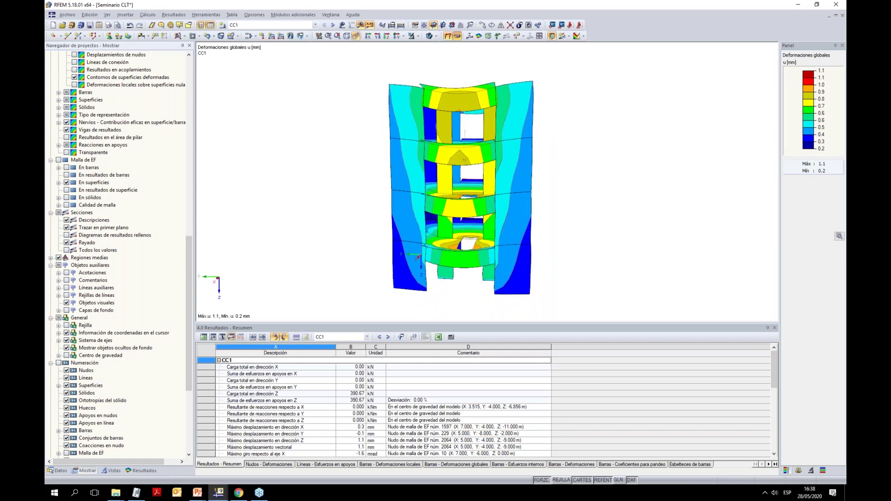
{"action": "mouse_move", "coordinate": [479, 143]}
{"action": "middle_mouse_down", "text": "ctrl"}
{"action": "mouse_move", "coordinate": [517, 173]}
{"action": "mouse_move", "coordinate": [515, 193]}
{"action": "mouse_move", "coordinate": [525, 197]}
{"action": "mouse_move", "coordinate": [302, 173]}
{"action": "middle_mouse_up", "text": "ctrl"}
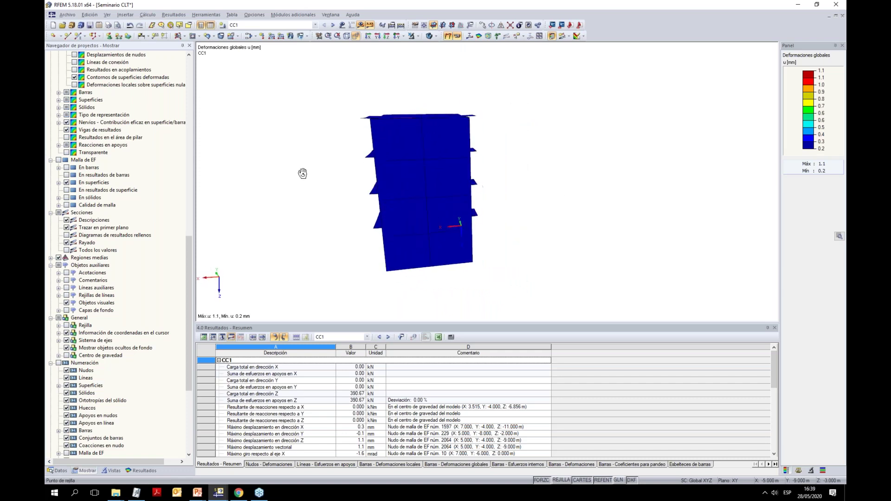
{"action": "scroll", "coordinate": [475, 156], "scroll_direction": "up", "scroll_amount": 2}
{"action": "middle_click_drag", "start_coordinate": [475, 156], "coordinate": [507, 273], "text": "ctrl"}
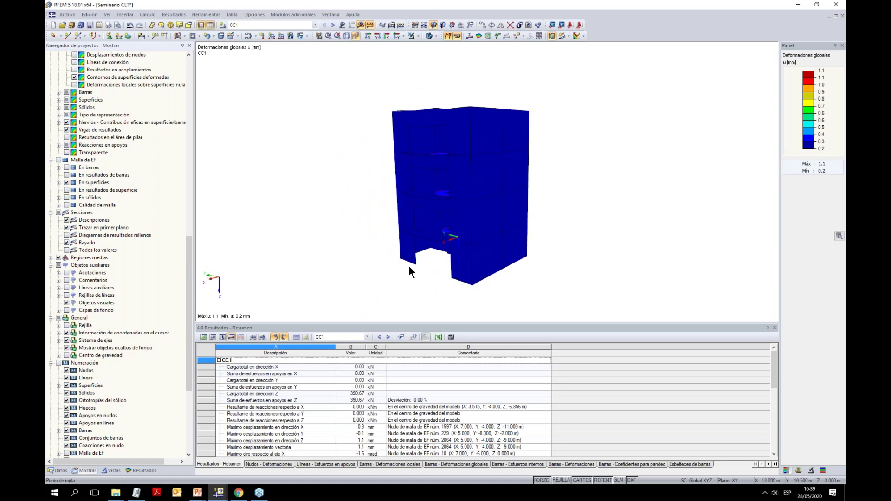
{"action": "middle_click_drag", "start_coordinate": [541, 264], "coordinate": [488, 237], "text": "ctrl"}
{"action": "scroll", "coordinate": [408, 149], "scroll_direction": "up", "scroll_amount": 2}
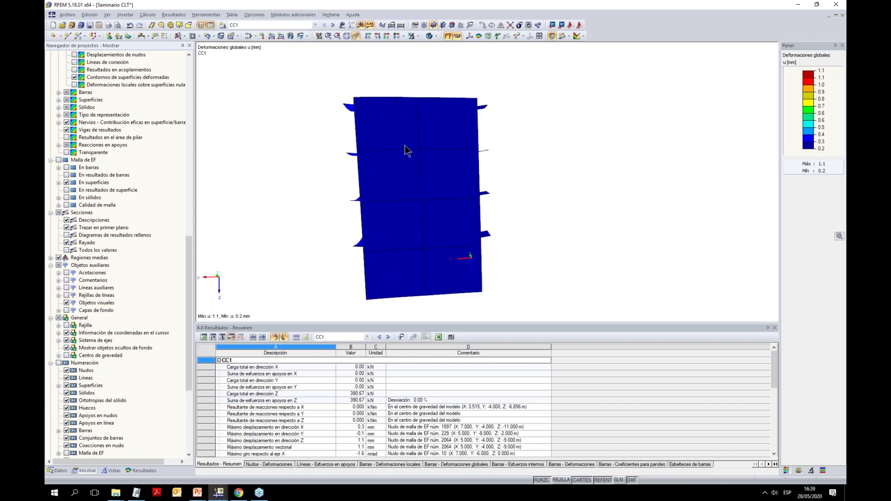
Show the model objects again and switch the model display to wireframe
{"action": "scroll", "coordinate": [193, 292], "scroll_direction": "up", "scroll_amount": 20}
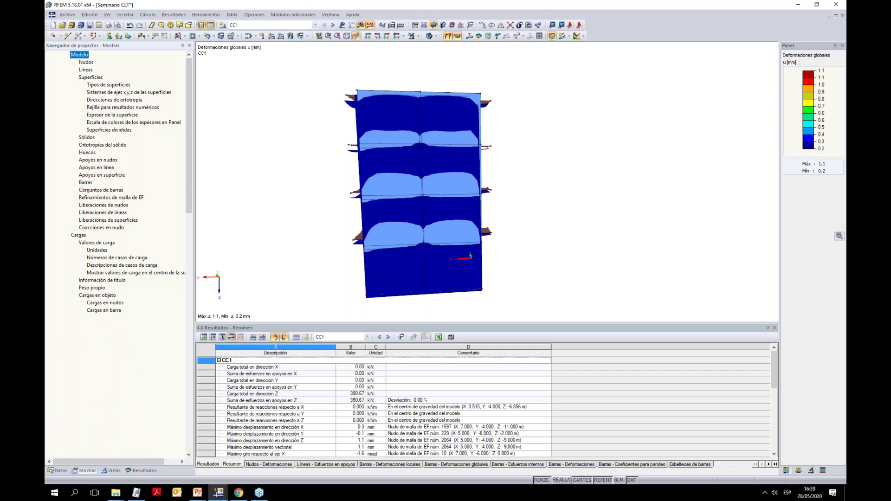
{"action": "left_click", "coordinate": [436, 35]}
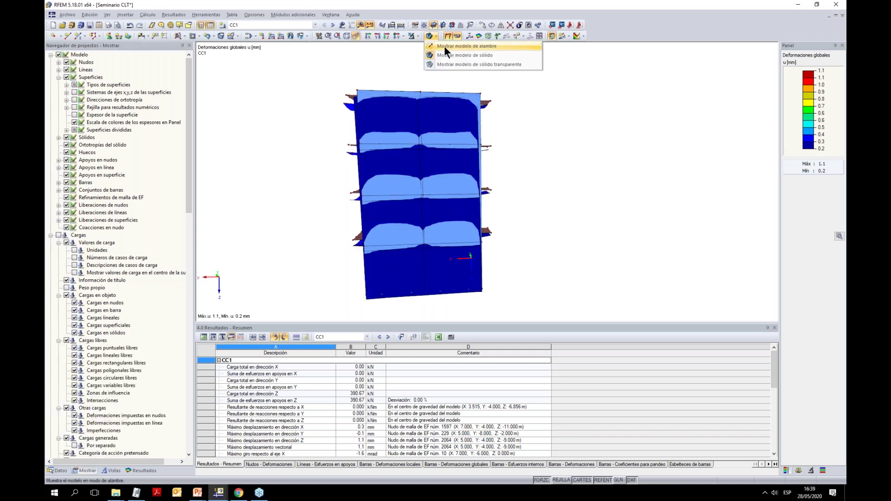
{"action": "left_click", "coordinate": [444, 47]}
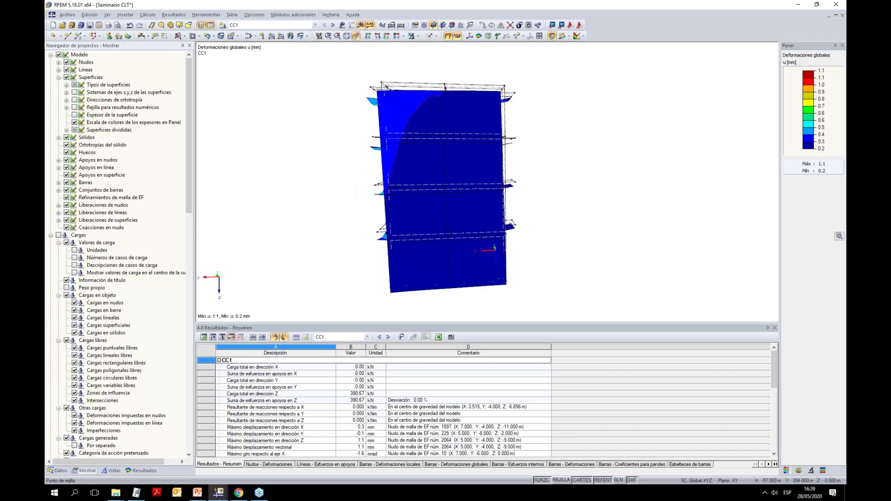
Set the deformation display factor to 2800 and enlarge the graphics area by shrinking the results table
{"action": "left_click", "coordinate": [798, 470]}
{"action": "type", "text": "2800"}
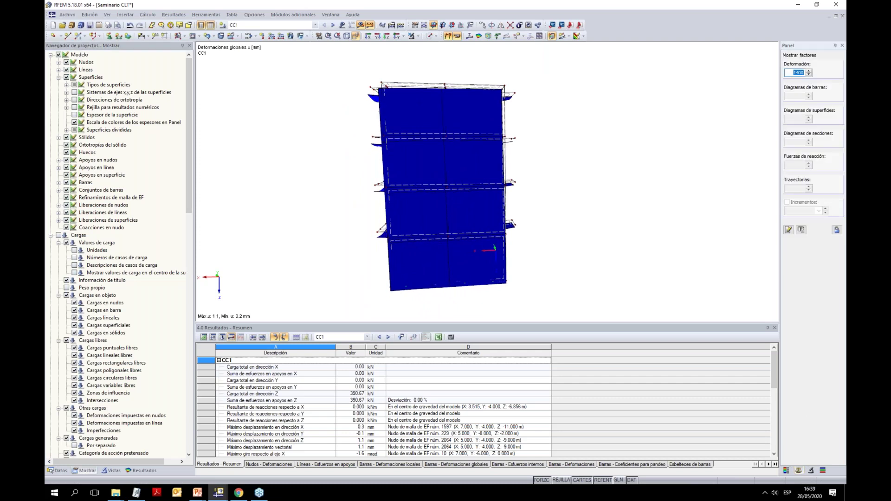
{"action": "left_click_drag", "start_coordinate": [554, 321], "coordinate": [558, 402]}
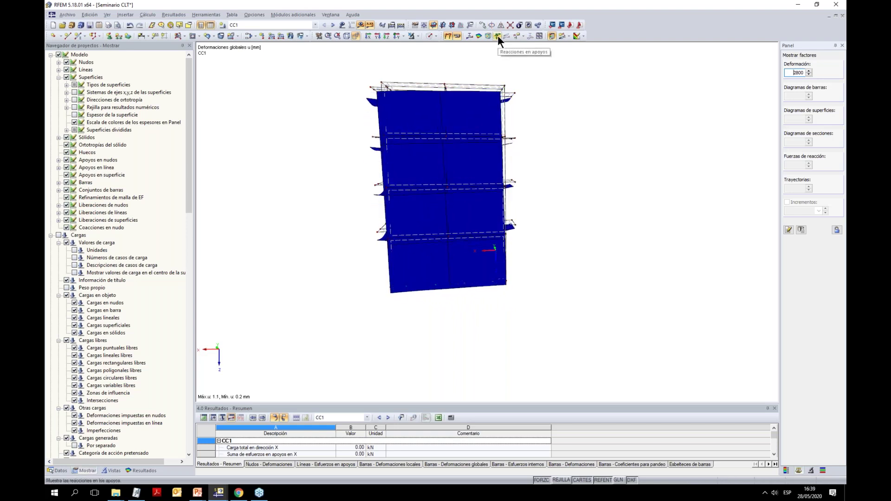
Hide the results, isolate the supported wall base lines in a visibility, and view them in plan
{"action": "left_click", "coordinate": [361, 24]}
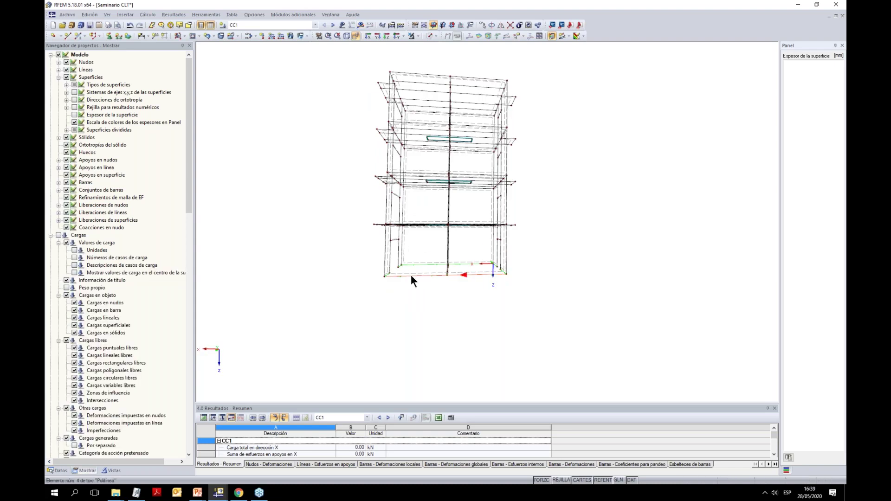
{"action": "left_click_drag", "start_coordinate": [365, 255], "coordinate": [534, 299]}
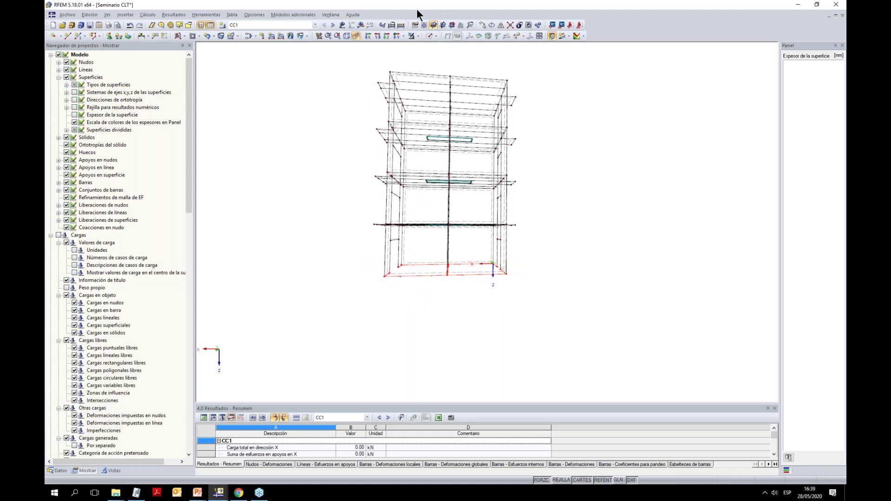
{"action": "left_click", "coordinate": [418, 36]}
{"action": "left_click", "coordinate": [427, 48]}
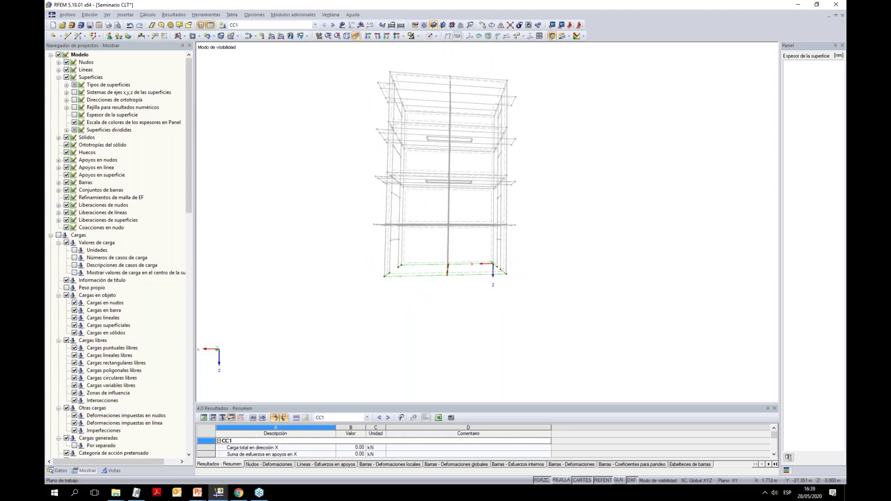
{"action": "left_click", "coordinate": [368, 35]}
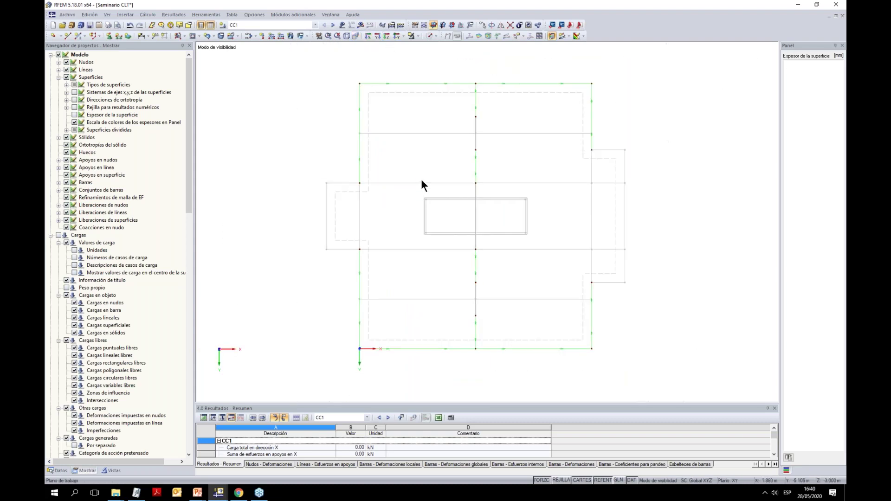
Show the CC1 support reactions with their information boxes and hide the real distribution diagrams
{"action": "left_click", "coordinate": [361, 25]}
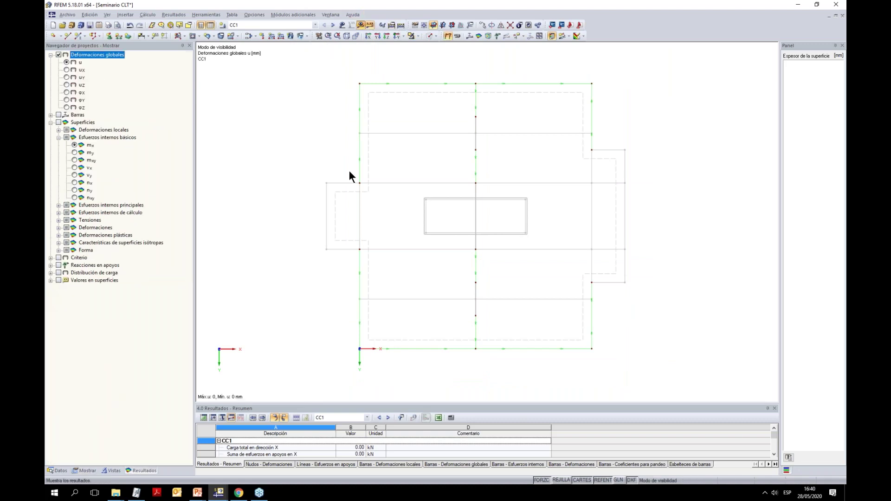
{"action": "left_click", "coordinate": [59, 265]}
{"action": "left_click", "coordinate": [85, 470]}
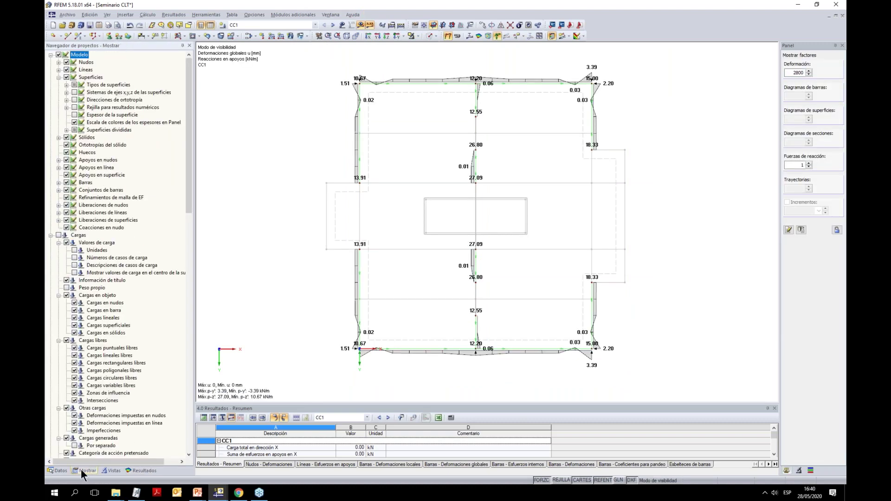
{"action": "scroll", "coordinate": [104, 371], "scroll_direction": "down", "scroll_amount": 8}
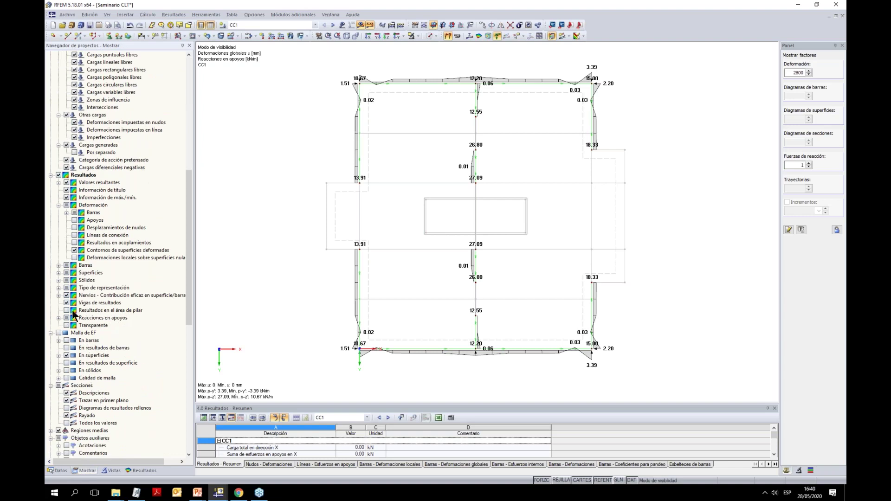
{"action": "left_click", "coordinate": [58, 318]}
{"action": "left_click", "coordinate": [75, 340]}
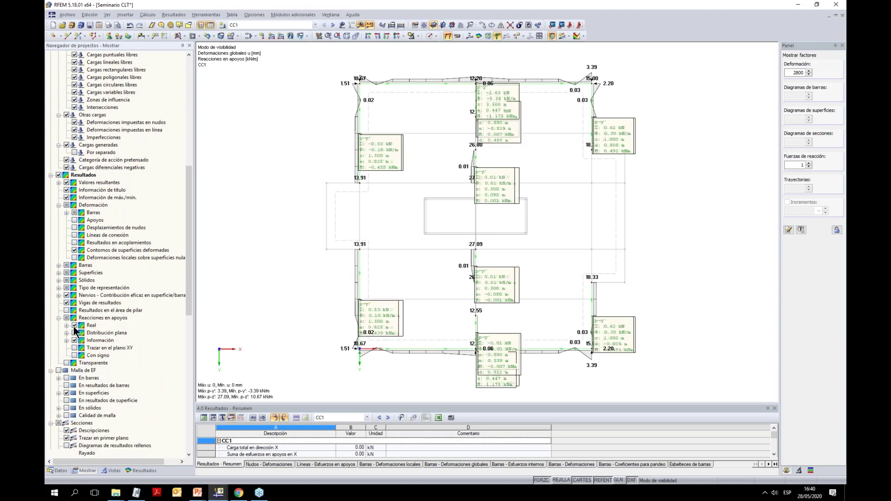
Hide the local py line support reactions and examine the pz information boxes at the wall bases
{"action": "left_click", "coordinate": [141, 470]}
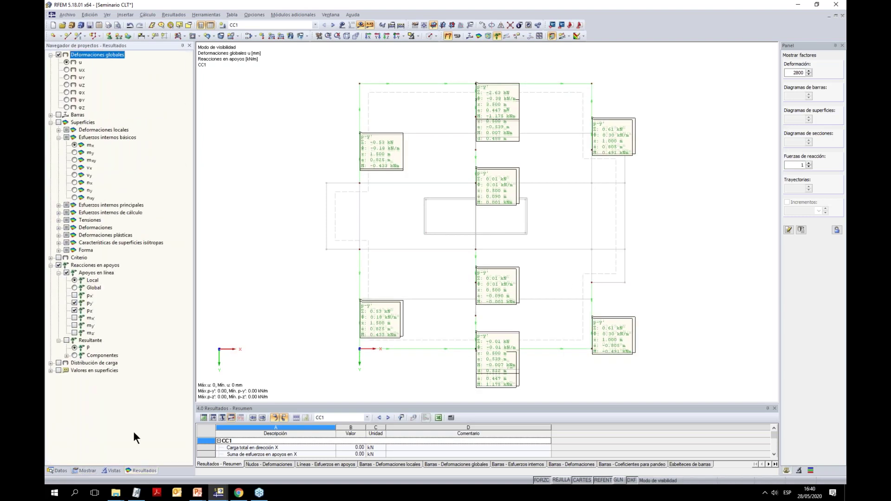
{"action": "left_click", "coordinate": [75, 311]}
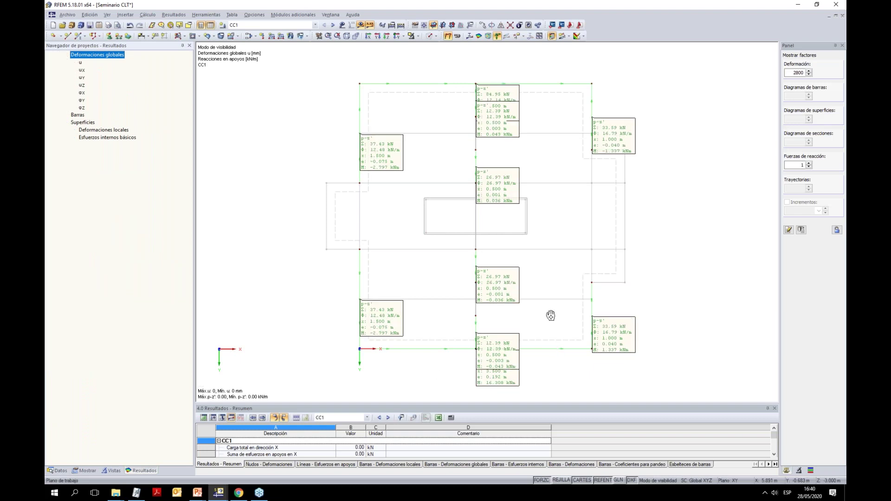
{"action": "scroll", "coordinate": [553, 278], "scroll_direction": "up", "scroll_amount": 1}
{"action": "scroll", "coordinate": [324, 98], "scroll_direction": "down", "scroll_amount": 1}
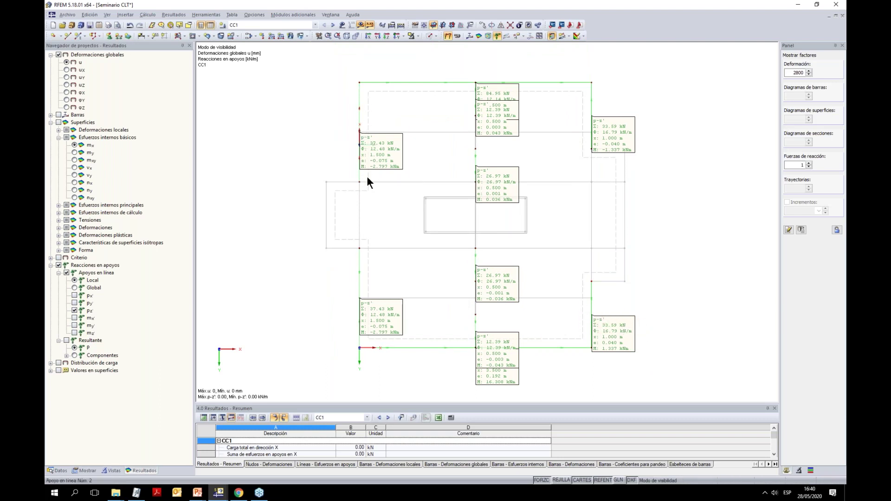
{"action": "left_click_drag", "start_coordinate": [334, 124], "coordinate": [428, 164]}
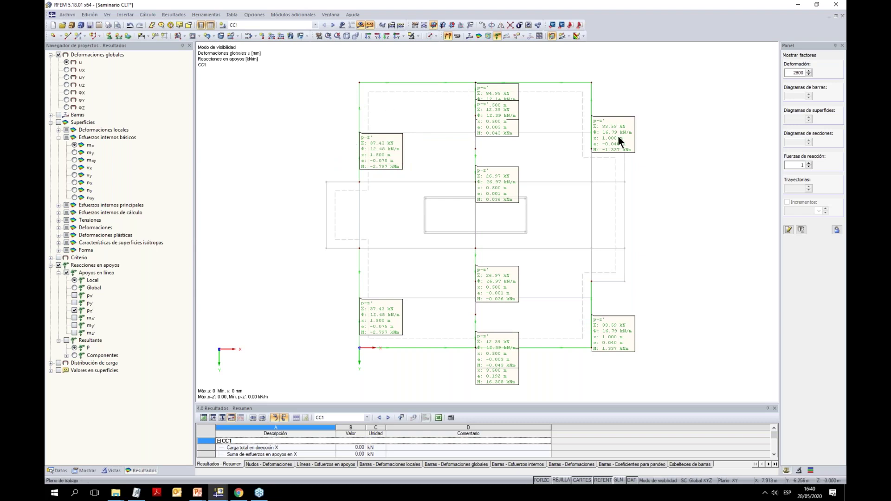
{"action": "scroll", "coordinate": [484, 287], "scroll_direction": "up", "scroll_amount": 1}
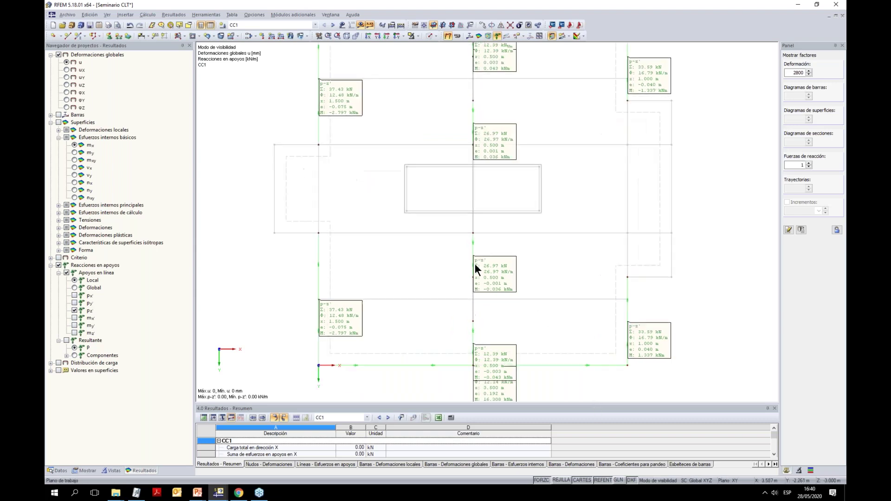
Examine the pz resultant boxes along the wall bases in plan, especially those on the central wall line
{"action": "left_click_drag", "start_coordinate": [504, 282], "coordinate": [527, 303]}
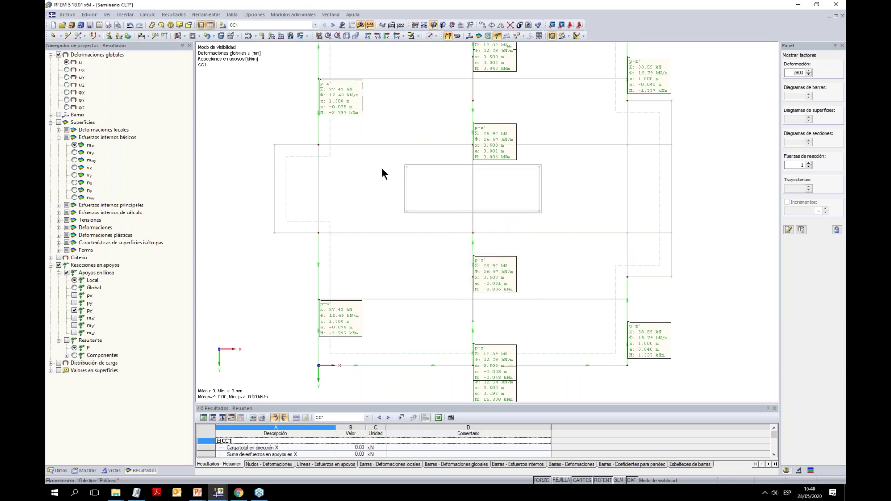
{"action": "scroll", "coordinate": [329, 157], "scroll_direction": "down", "scroll_amount": 3}
{"action": "scroll", "coordinate": [407, 216], "scroll_direction": "up", "scroll_amount": 2}
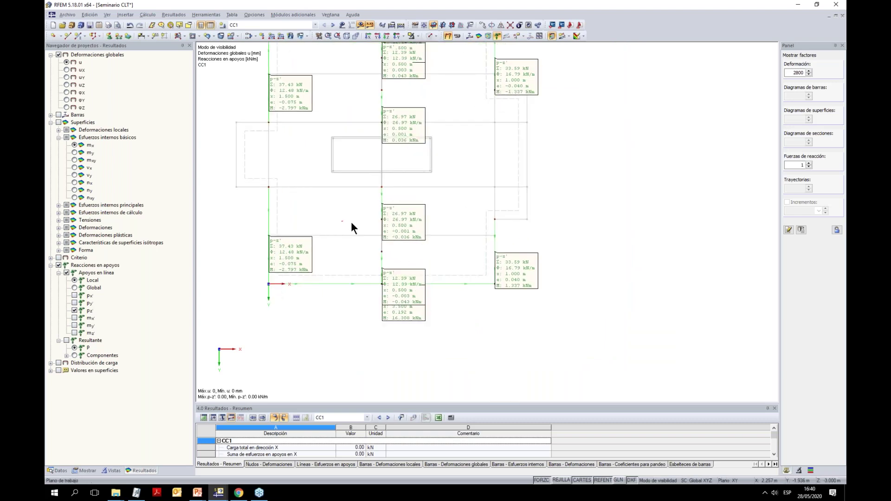
{"action": "left_click_drag", "start_coordinate": [431, 220], "coordinate": [438, 224]}
{"action": "middle_click_drag", "start_coordinate": [391, 221], "coordinate": [424, 223]}
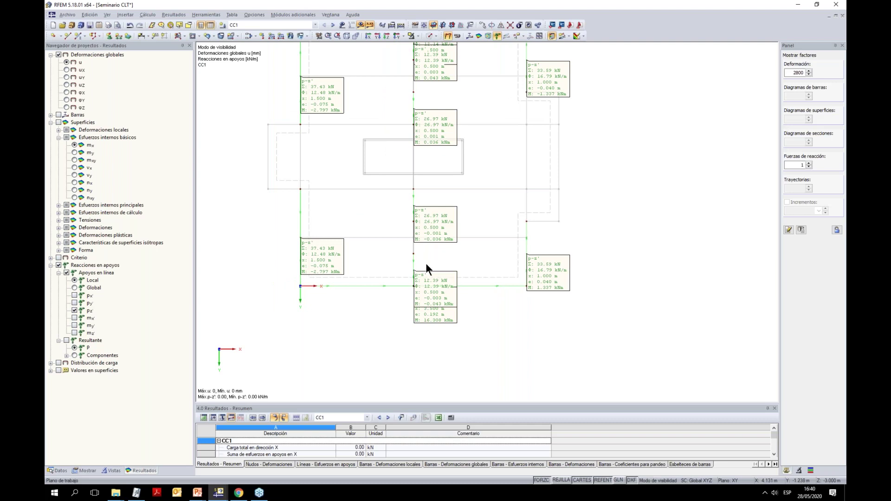
{"action": "scroll", "coordinate": [425, 262], "scroll_direction": "up", "scroll_amount": 2}
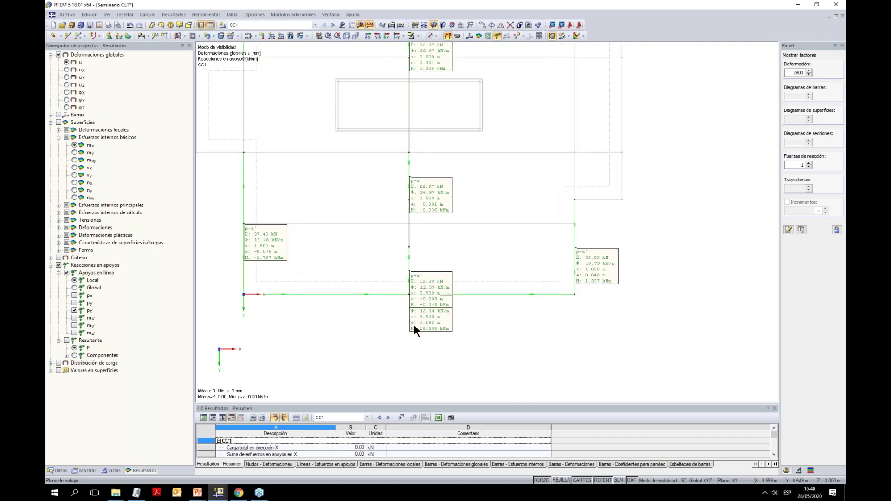
{"action": "scroll", "coordinate": [414, 324], "scroll_direction": "down", "scroll_amount": 1}
Show the local px line support reactions instead of pz and examine their information boxes at the wall bases
{"action": "left_click", "coordinate": [74, 311]}
{"action": "left_click", "coordinate": [75, 295]}
{"action": "scroll", "coordinate": [358, 90], "scroll_direction": "down", "scroll_amount": 1}
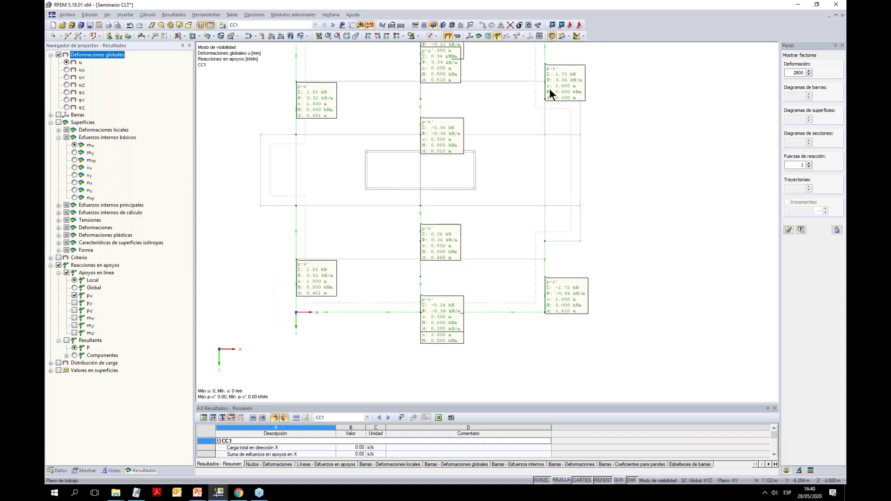
{"action": "scroll", "coordinate": [547, 296], "scroll_direction": "down", "scroll_amount": 1}
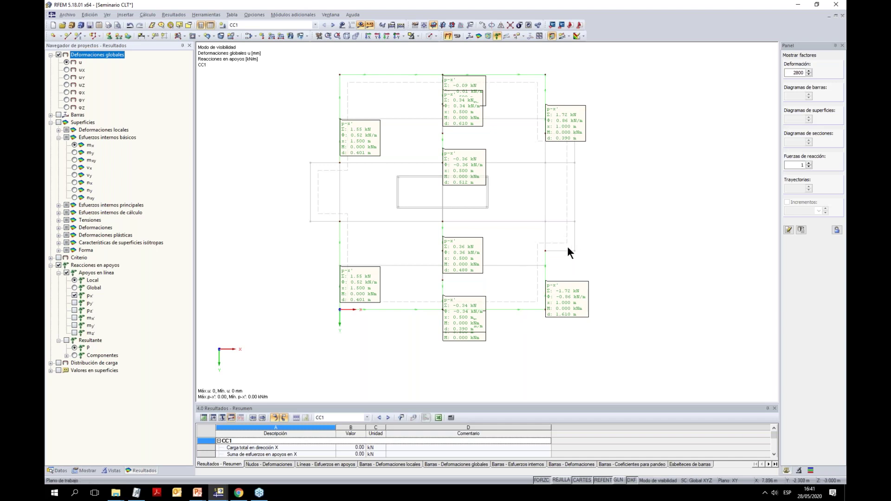
{"action": "left_click_drag", "start_coordinate": [539, 57], "coordinate": [541, 104]}
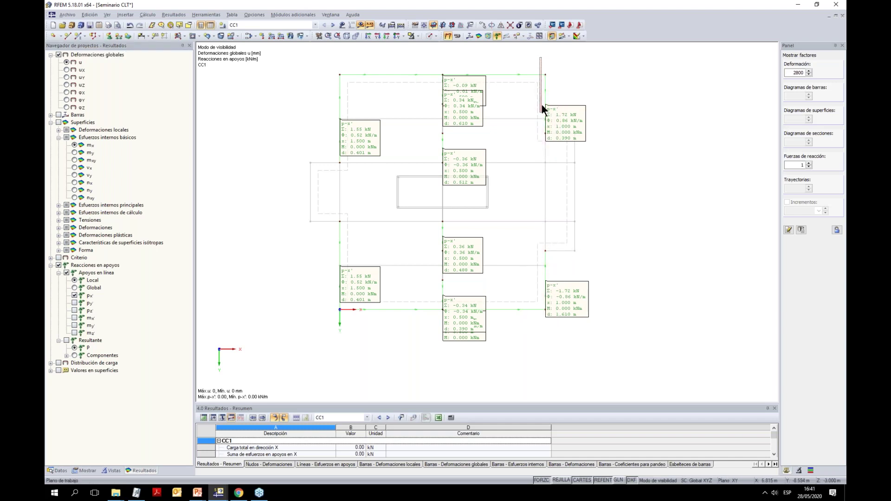
{"action": "left_click_drag", "start_coordinate": [334, 55], "coordinate": [304, 119]}
{"action": "key", "text": "F7"}
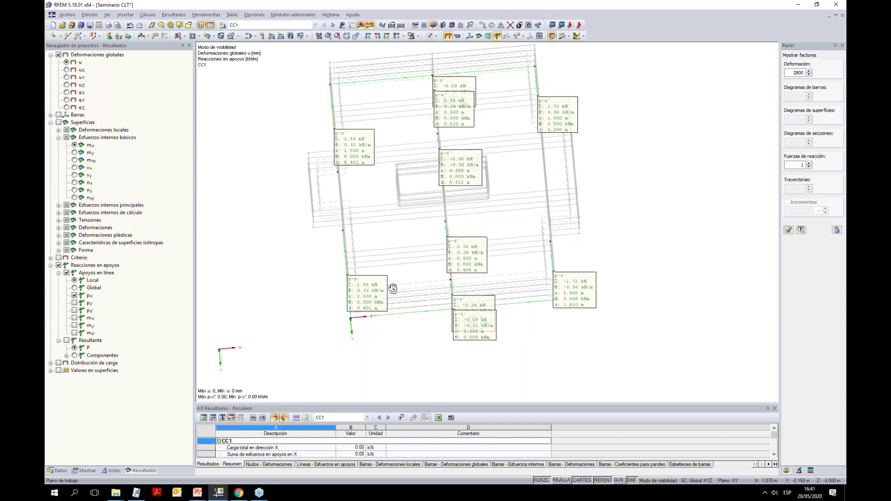
Show the support reactions as a flat distribution and hide their information boxes
{"action": "left_click", "coordinate": [95, 471]}
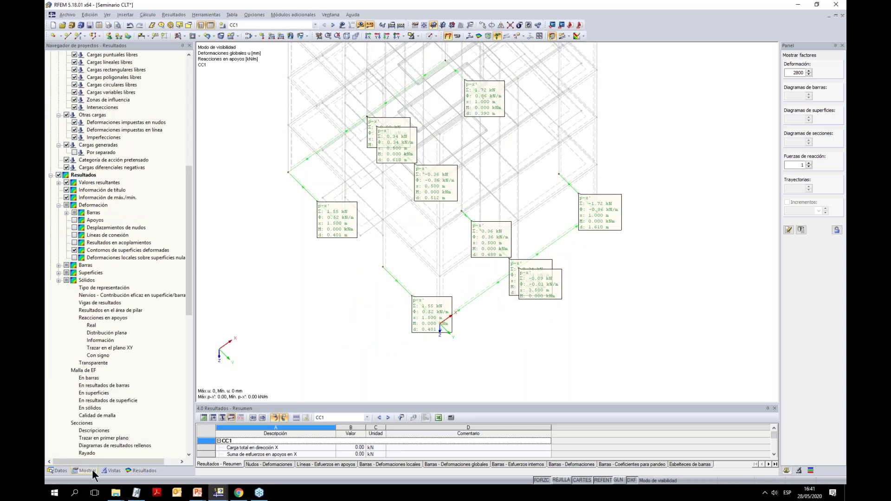
{"action": "left_click", "coordinate": [75, 333]}
{"action": "left_click", "coordinate": [74, 340]}
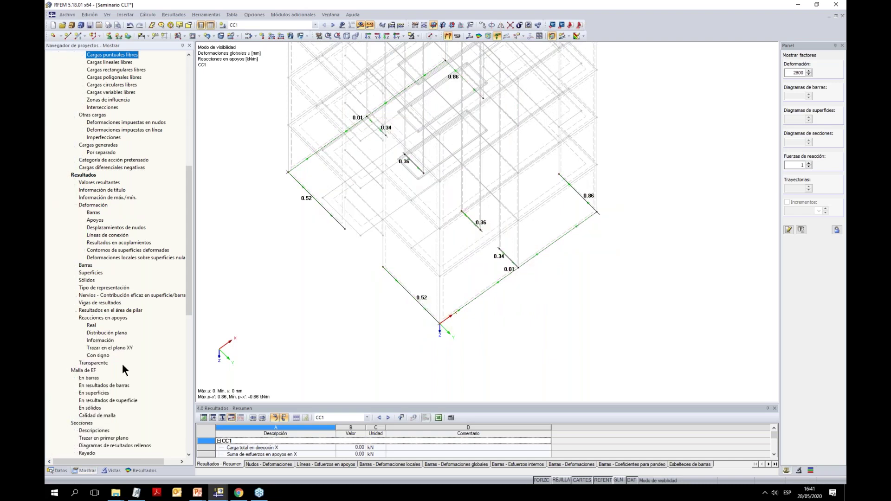
Display only the local pz line support reactions, hiding px, and view them in 3D
{"action": "left_click", "coordinate": [153, 472]}
{"action": "left_click", "coordinate": [75, 311]}
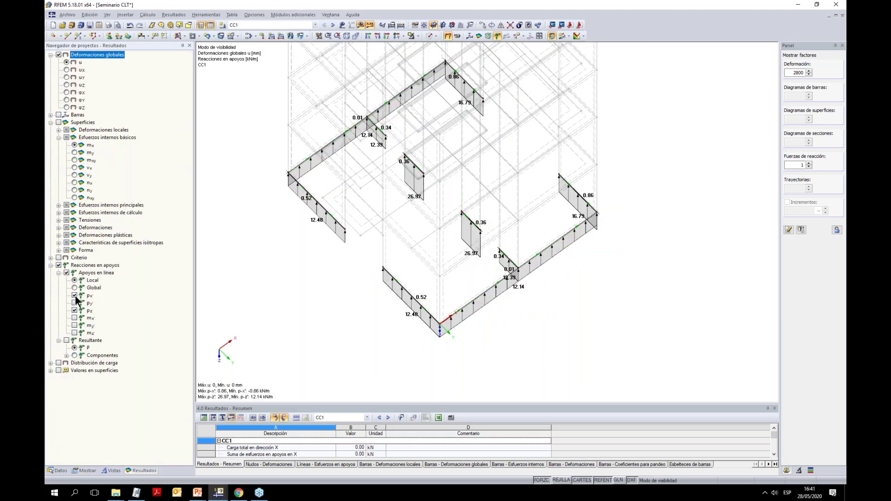
{"action": "left_click", "coordinate": [74, 296]}
{"action": "middle_click_drag", "start_coordinate": [341, 307], "coordinate": [325, 239], "text": "ctrl"}
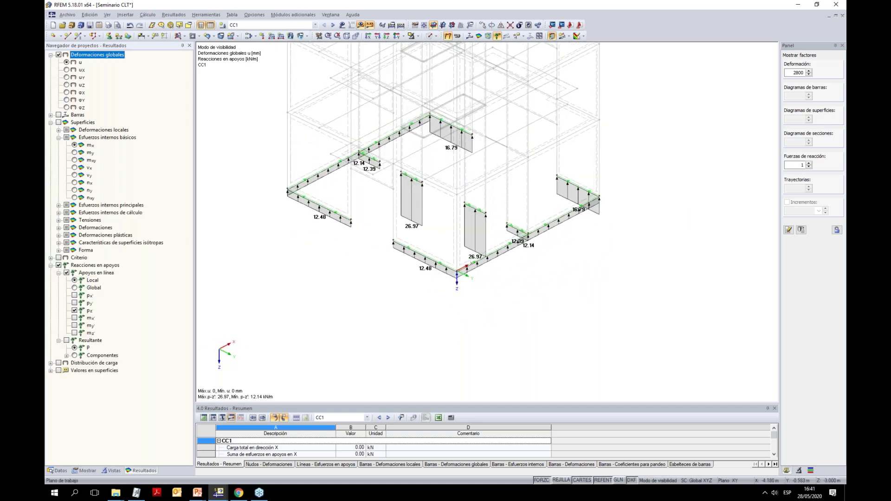
Show the real distribution of the pz support reactions and examine how it varies along each wall base
{"action": "left_click", "coordinate": [85, 470]}
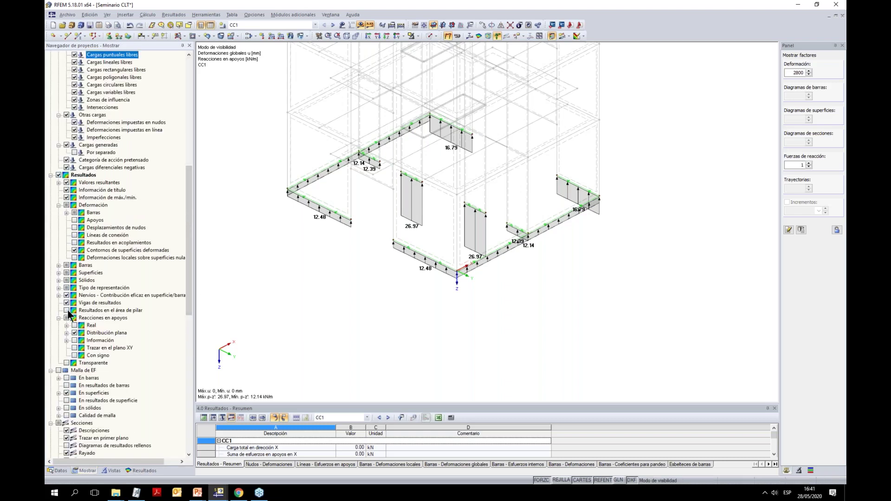
{"action": "left_click", "coordinate": [74, 325]}
{"action": "middle_click_drag", "start_coordinate": [523, 299], "coordinate": [477, 243], "text": "ctrl"}
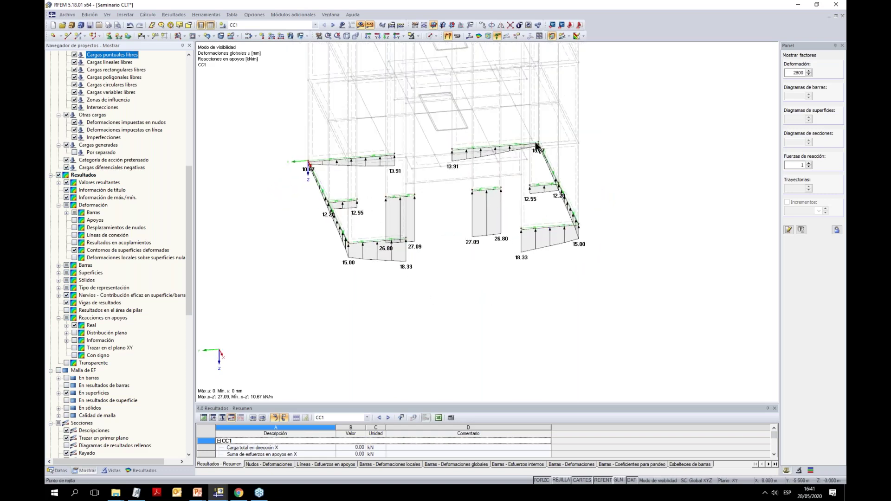
{"action": "middle_click_drag", "start_coordinate": [446, 279], "coordinate": [408, 306], "text": "ctrl"}
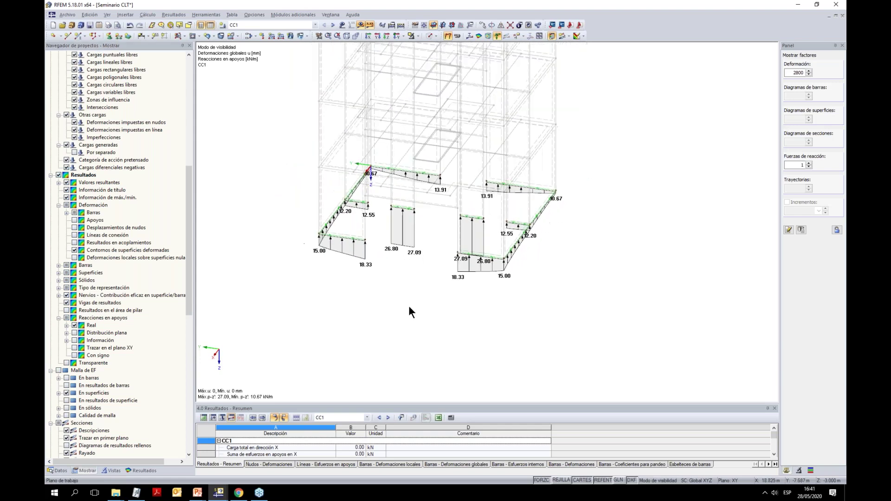
{"action": "scroll", "coordinate": [409, 305], "scroll_direction": "up", "scroll_amount": 3}
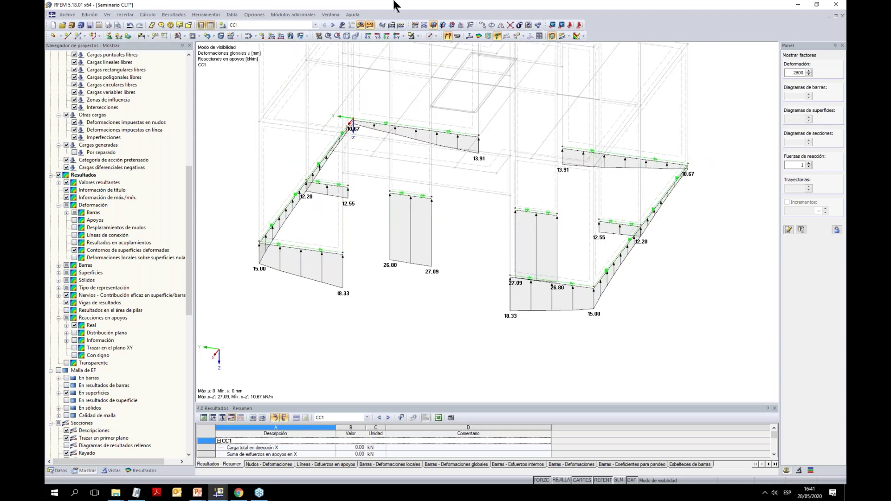
Restore the whole model and isolate the end façade wall with its door openings in a new visibility
{"action": "left_click", "coordinate": [419, 35]}
{"action": "left_click", "coordinate": [447, 112]}
{"action": "middle_click_drag", "start_coordinate": [452, 317], "coordinate": [471, 290], "text": "ctrl"}
{"action": "left_click_drag", "start_coordinate": [428, 66], "coordinate": [447, 346]}
{"action": "left_click", "coordinate": [416, 35]}
{"action": "left_click", "coordinate": [425, 44]}
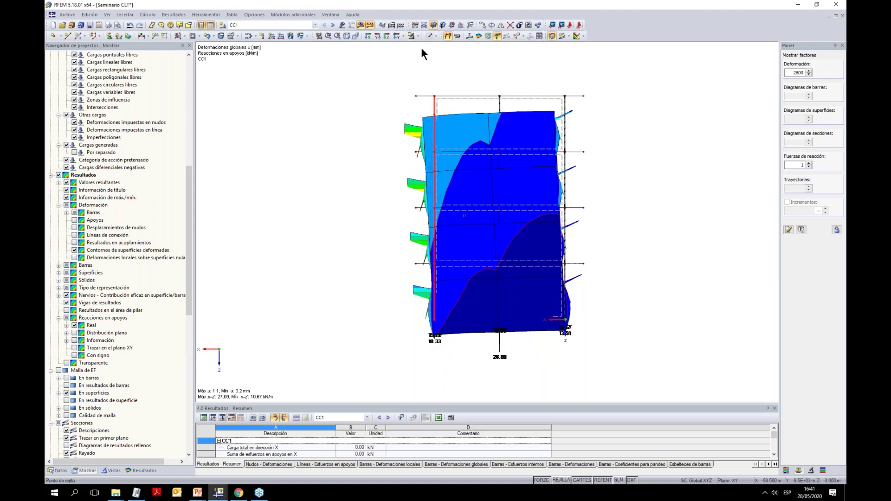
View the isolated façade wall's deformation face-on, turning the result values off and on again
{"action": "left_click", "coordinate": [397, 34]}
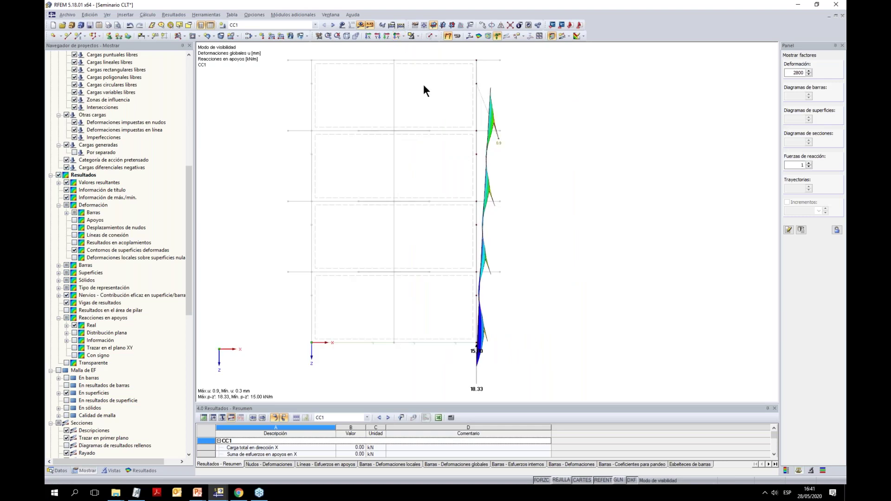
{"action": "left_click", "coordinate": [368, 36]}
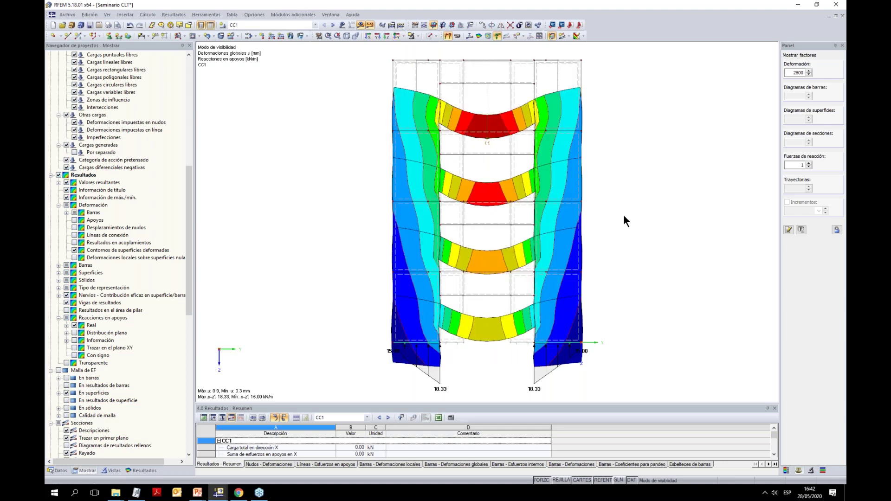
{"action": "left_click", "coordinate": [457, 36]}
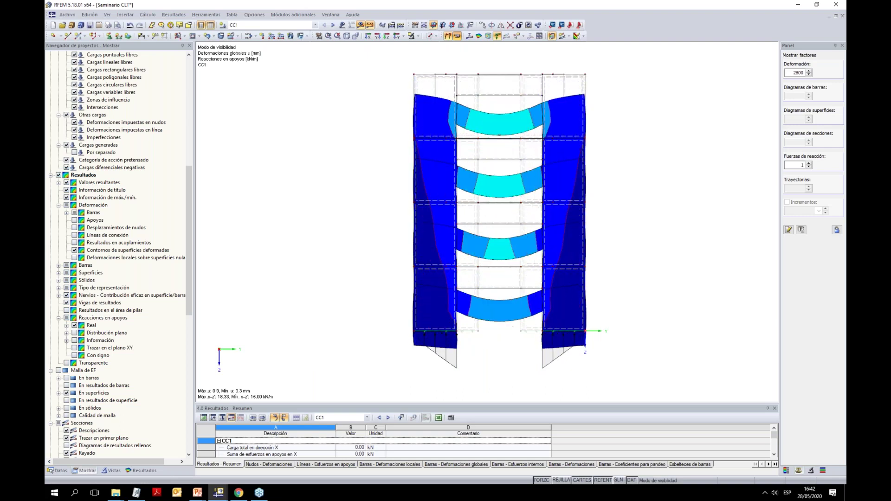
{"action": "left_click", "coordinate": [458, 36]}
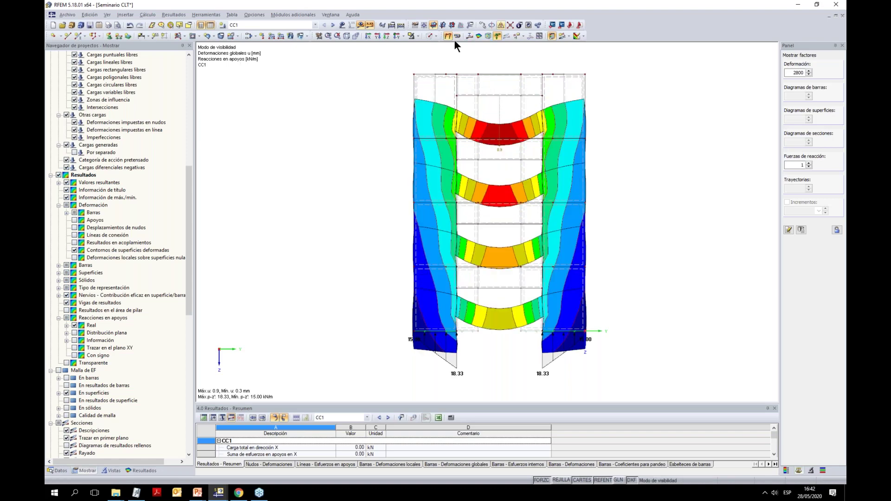
Hide the results and cancel the visibility mode to bring back the whole building
{"action": "left_click", "coordinate": [364, 24]}
{"action": "left_click", "coordinate": [418, 36]}
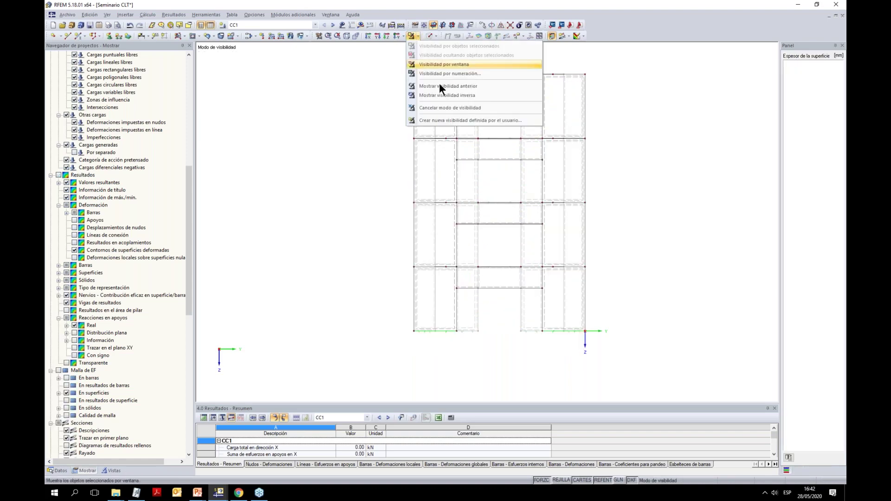
{"action": "left_click", "coordinate": [449, 107]}
{"action": "middle_click_drag", "start_coordinate": [672, 205], "coordinate": [618, 266], "text": "ctrl"}
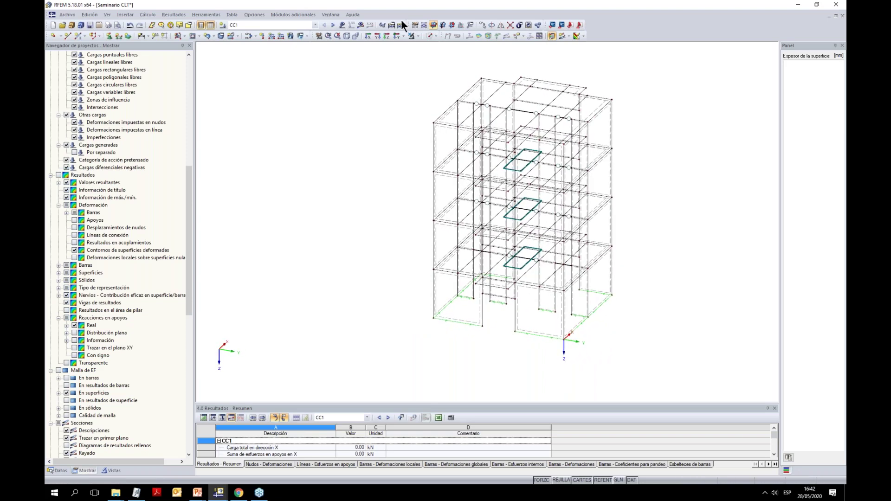
Display the whole building in perspective and examine its walls and floor slabs from above
{"action": "left_click", "coordinate": [355, 35]}
{"action": "middle_click_drag", "start_coordinate": [614, 218], "coordinate": [454, 316], "text": "ctrl"}
{"action": "scroll", "coordinate": [531, 312], "scroll_direction": "up", "scroll_amount": 3}
{"action": "scroll", "coordinate": [459, 309], "scroll_direction": "up", "scroll_amount": 3}
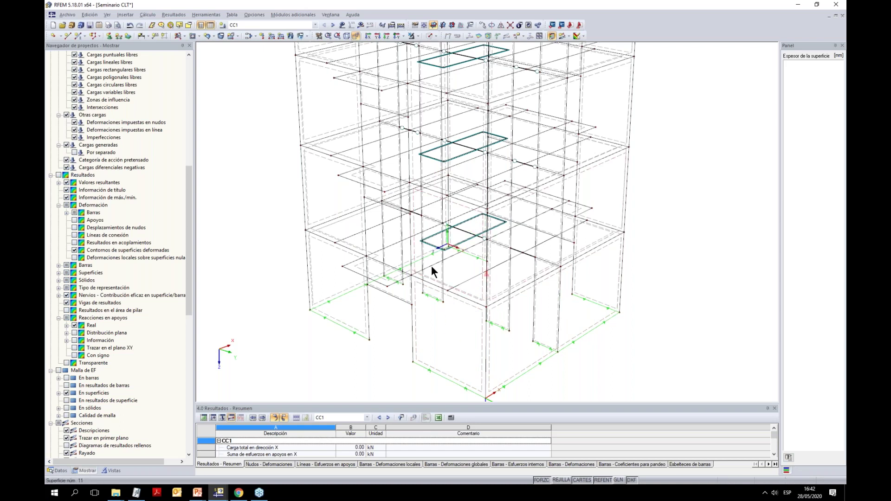
{"action": "scroll", "coordinate": [466, 331], "scroll_direction": "down", "scroll_amount": 1}
{"action": "scroll", "coordinate": [466, 331], "scroll_direction": "down", "scroll_amount": 1}
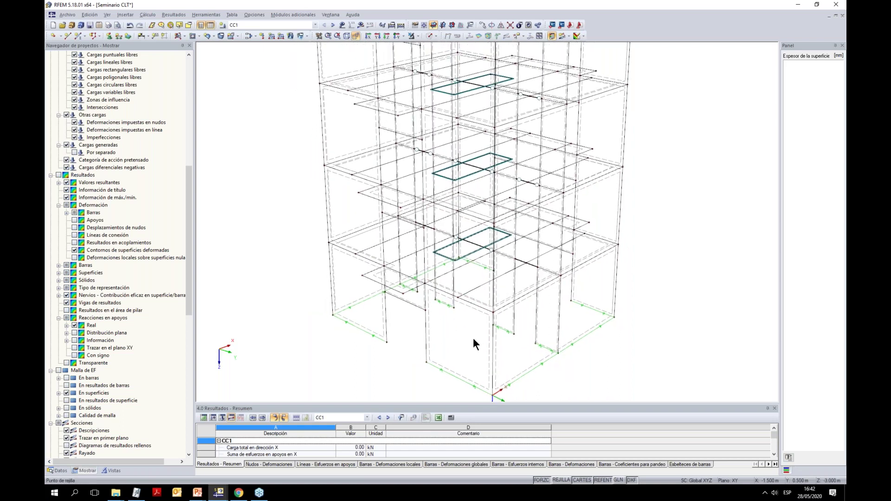
{"action": "scroll", "coordinate": [472, 337], "scroll_direction": "down", "scroll_amount": 2}
{"action": "left_click", "coordinate": [59, 471]}
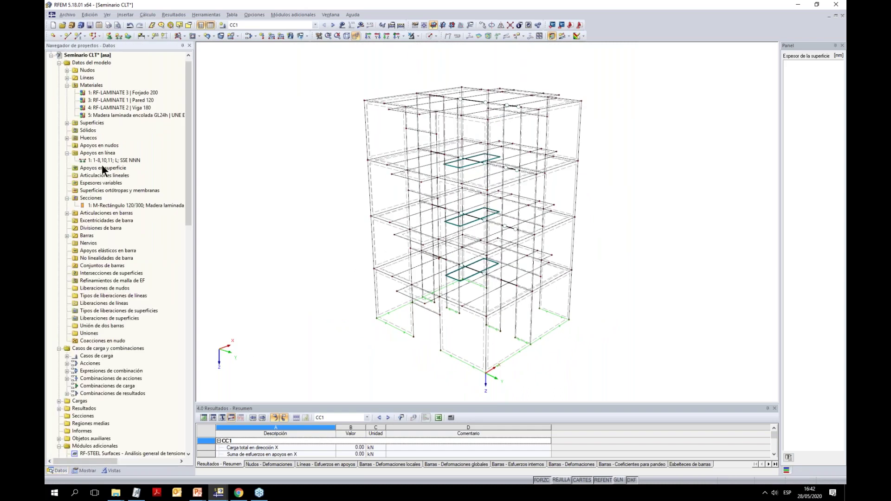
{"action": "scroll", "coordinate": [489, 333], "scroll_direction": "up", "scroll_amount": 3}
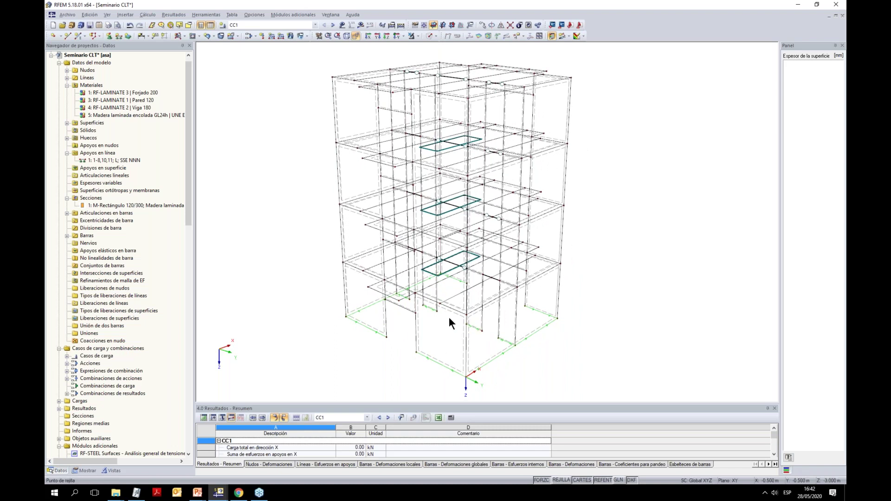
{"action": "middle_click_drag", "start_coordinate": [450, 317], "coordinate": [453, 318]}
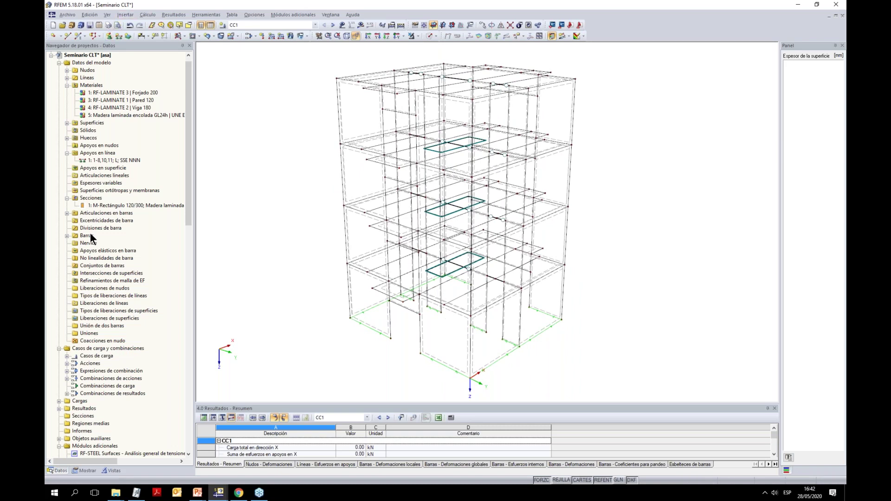
{"action": "right_click", "coordinate": [88, 174]}
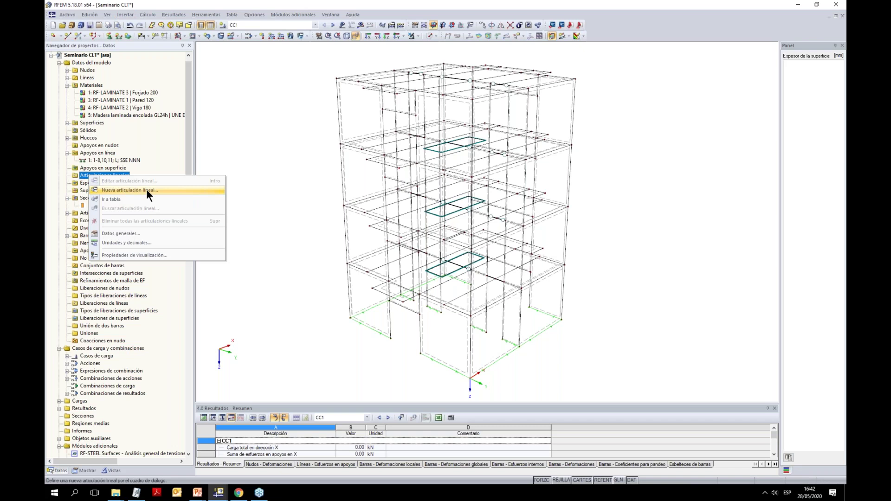
{"action": "left_click", "coordinate": [146, 189]}
{"action": "left_click_drag", "start_coordinate": [472, 156], "coordinate": [688, 133]}
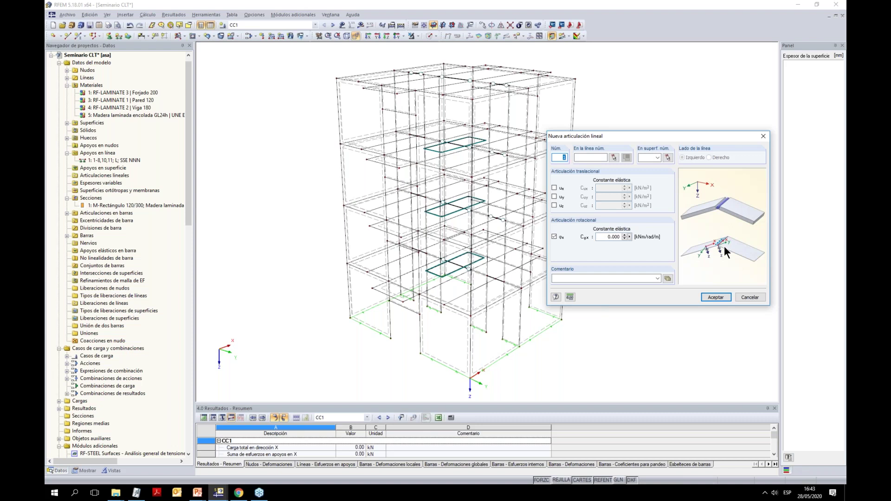
{"action": "left_click", "coordinate": [750, 297]}
Create a line hinge type for graphical assignment, releasing only the φx rotation with a spring constant of 0.000 kNm/rad/m
{"action": "left_click", "coordinate": [124, 14]}
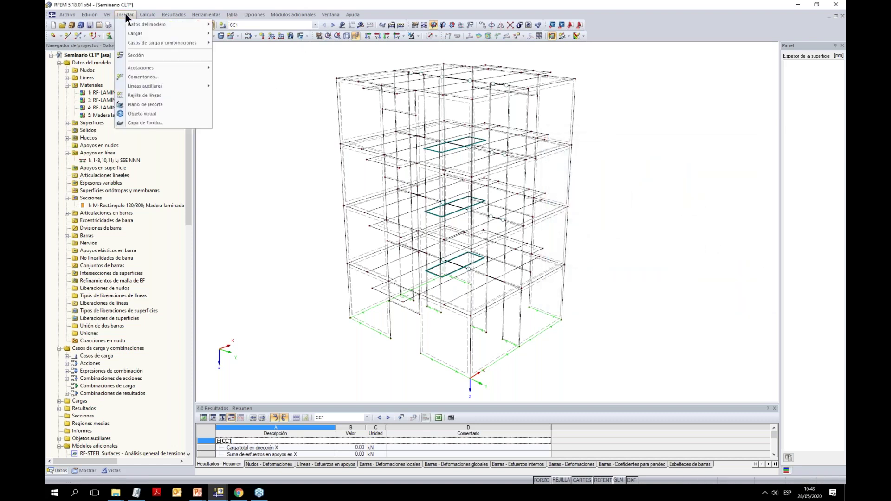
{"action": "mouse_move", "coordinate": [143, 21]}
{"action": "mouse_move", "coordinate": [271, 109]}
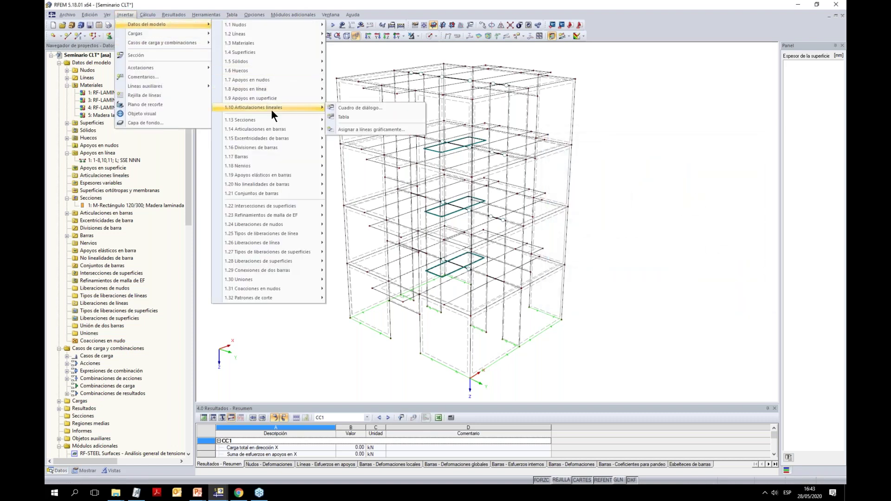
{"action": "left_click", "coordinate": [357, 130]}
{"action": "left_click_drag", "start_coordinate": [478, 199], "coordinate": [278, 116]}
{"action": "left_click", "coordinate": [290, 135]}
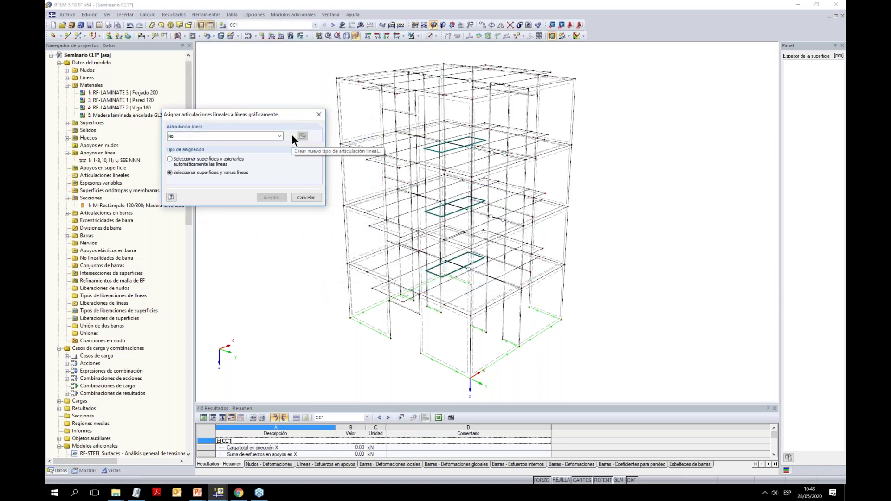
{"action": "left_click_drag", "start_coordinate": [267, 85], "coordinate": [242, 213]}
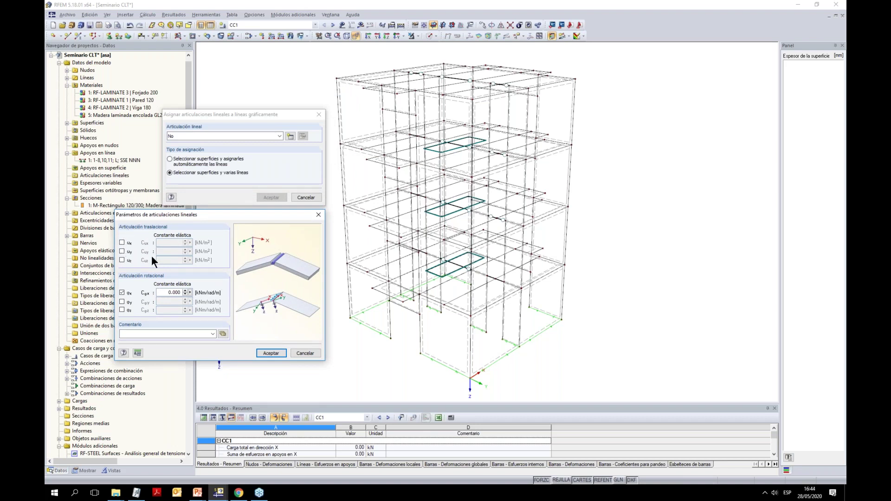
{"action": "left_click_drag", "start_coordinate": [165, 294], "coordinate": [222, 293]}
{"action": "left_click", "coordinate": [275, 355]}
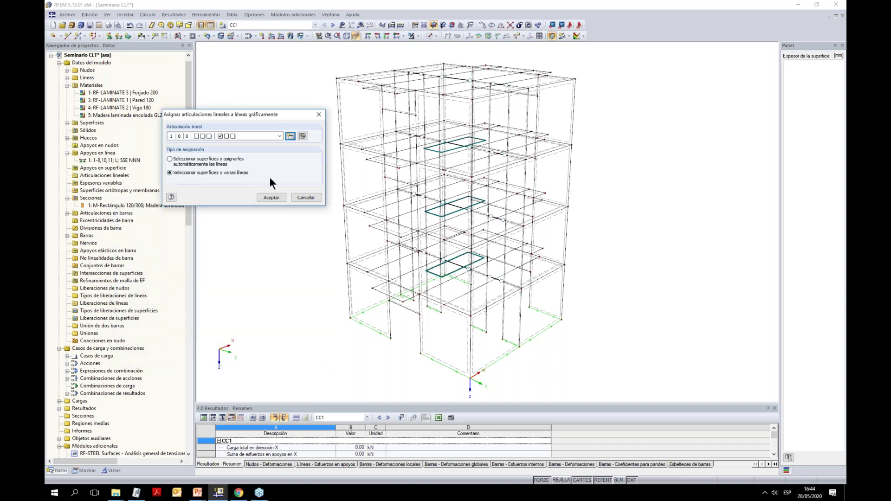
Assign the line hinge to the ground-floor corner wall (surface 1) along lines 9, 22, 115 and 184 on its top and sides
{"action": "left_click", "coordinate": [271, 198]}
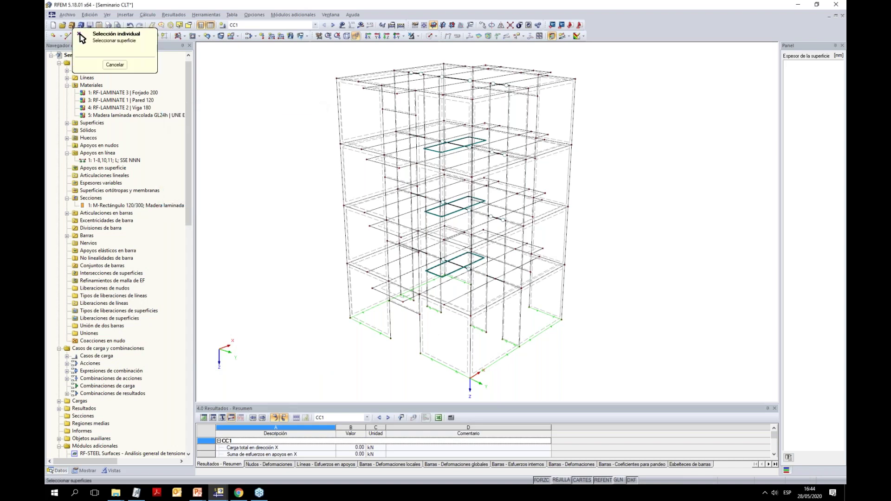
{"action": "left_click", "coordinate": [422, 338]}
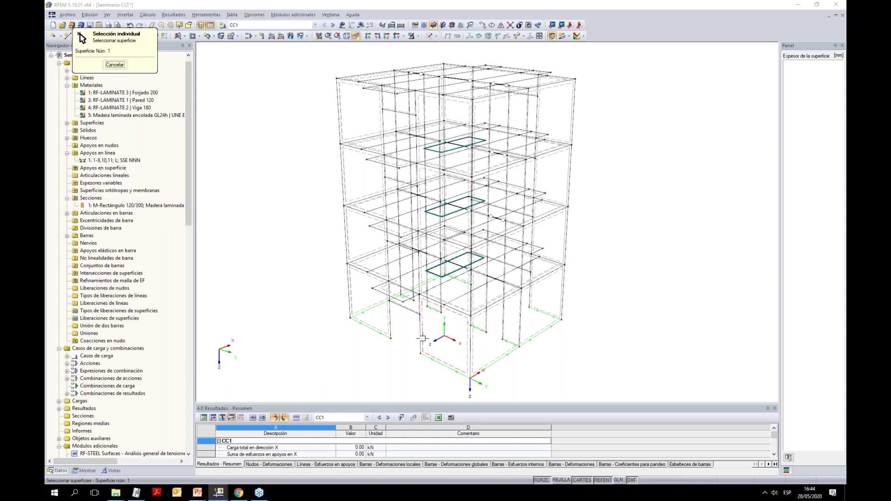
{"action": "scroll", "coordinate": [436, 341], "scroll_direction": "up", "scroll_amount": 5}
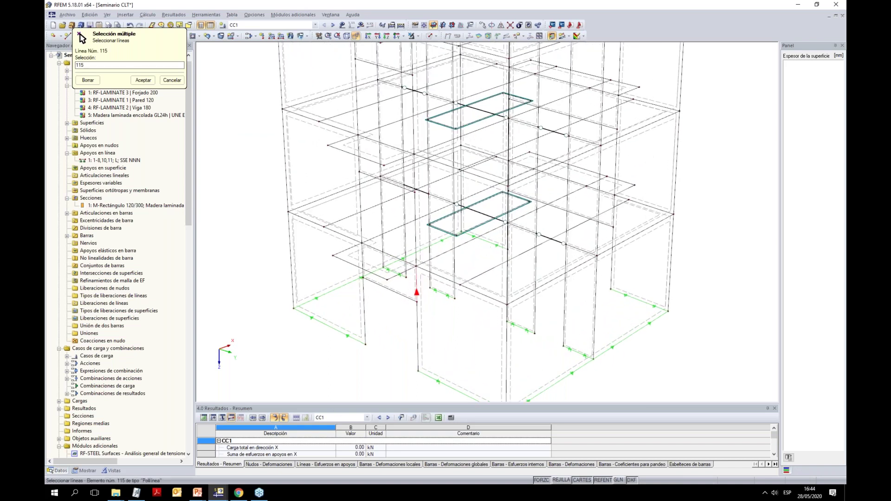
{"action": "left_click", "coordinate": [507, 327]}
{"action": "left_click", "coordinate": [500, 302]}
{"action": "middle_click_drag", "start_coordinate": [500, 302], "coordinate": [495, 358]}
{"action": "left_click", "coordinate": [493, 358]}
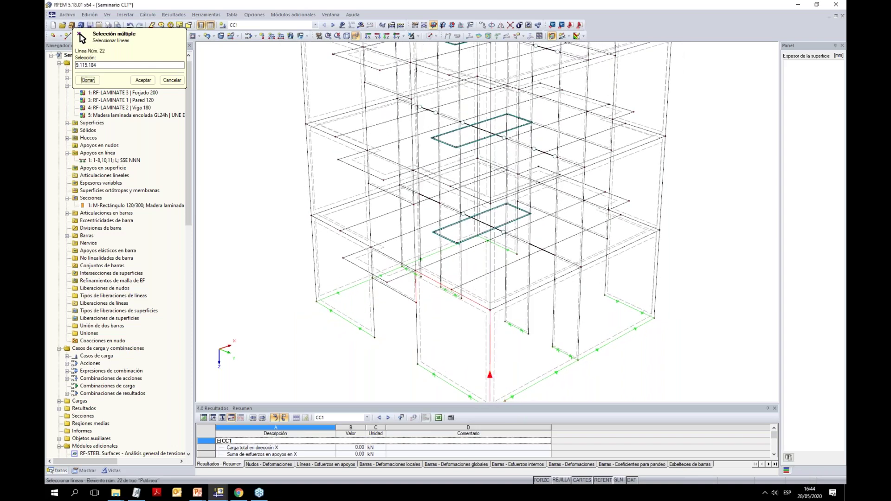
{"action": "scroll", "coordinate": [507, 297], "scroll_direction": "down", "scroll_amount": 2}
{"action": "left_click", "coordinate": [143, 80]}
{"action": "left_click", "coordinate": [431, 263]}
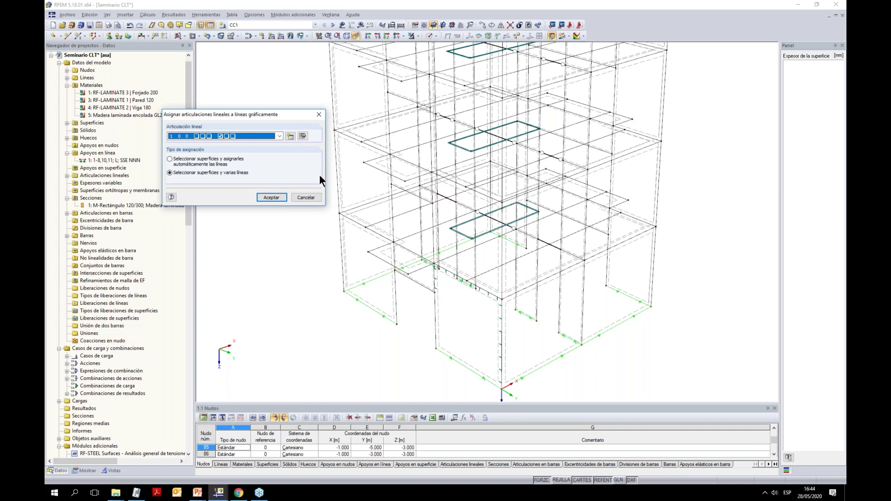
Assign the line hinge to the top edge of the ground-floor lintel above the façade opening, surface 43
{"action": "left_click", "coordinate": [272, 197]}
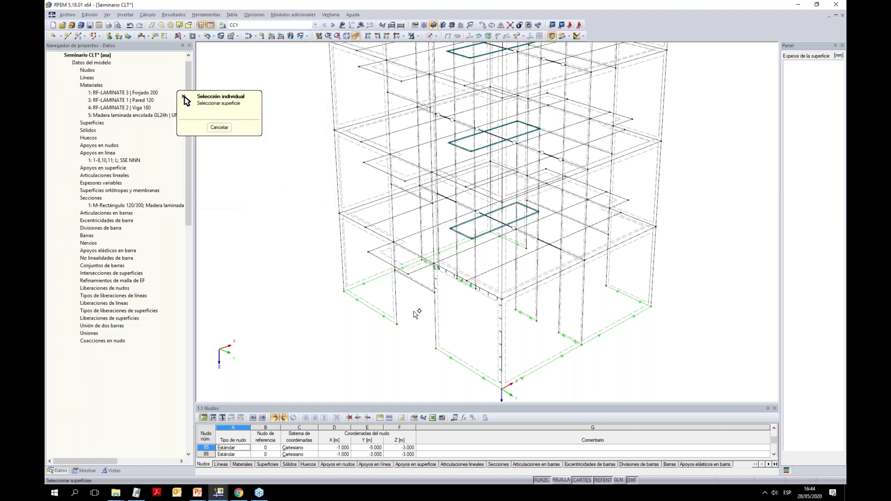
{"action": "scroll", "coordinate": [444, 309], "scroll_direction": "up", "scroll_amount": 6}
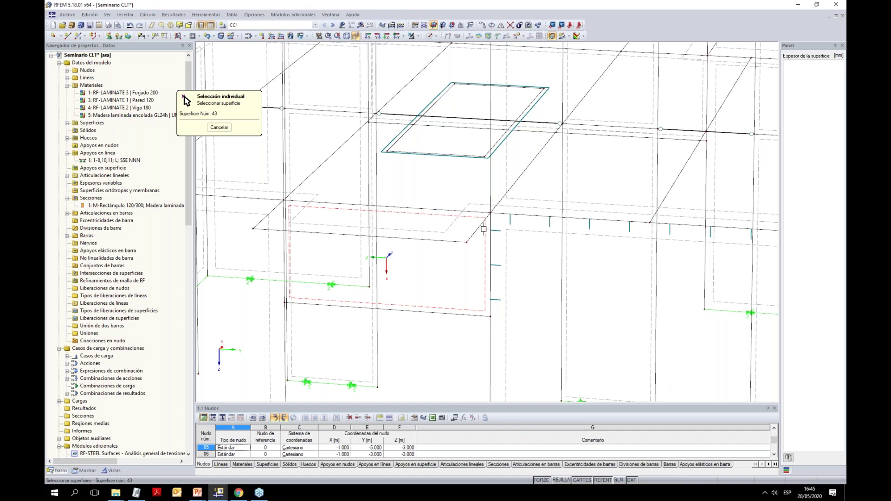
{"action": "left_click", "coordinate": [408, 208]}
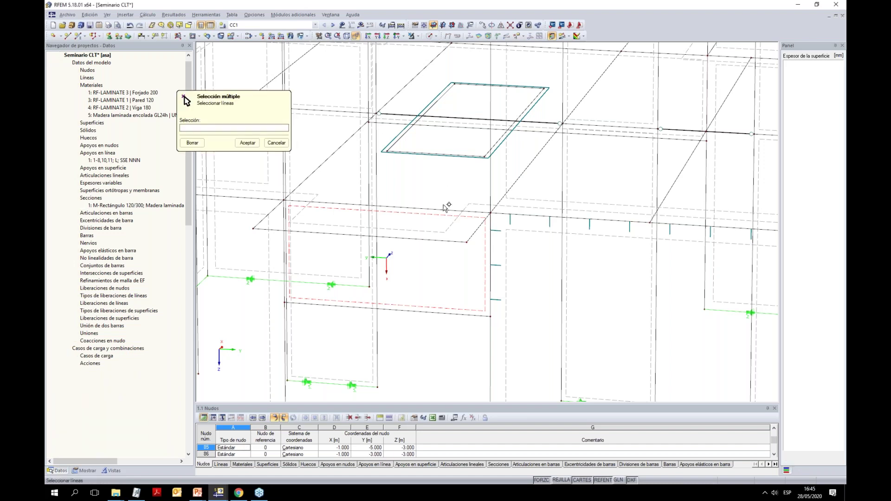
{"action": "left_click", "coordinate": [407, 207]}
{"action": "left_click", "coordinate": [248, 144]}
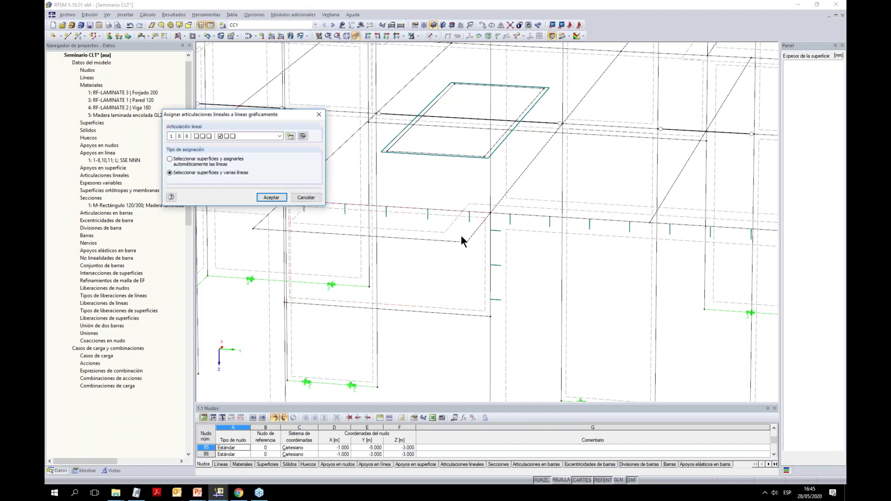
Assign the line hinge to the wall on the other side of that façade opening along lines 12, 24, 116 and 182
{"action": "left_click", "coordinate": [271, 197]}
{"action": "middle_click_drag", "start_coordinate": [501, 302], "coordinate": [425, 335], "text": "ctrl"}
{"action": "left_click", "coordinate": [427, 249]}
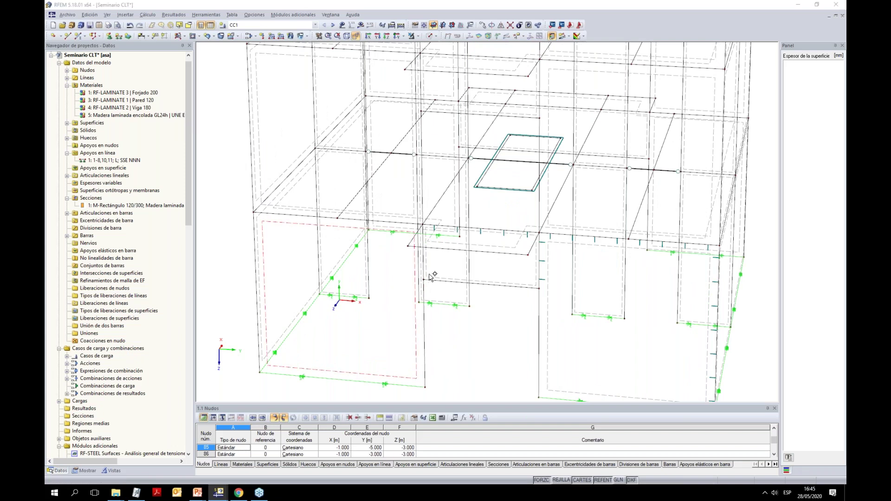
{"action": "left_click", "coordinate": [393, 224]}
{"action": "left_click", "coordinate": [257, 271]}
{"action": "left_click", "coordinate": [301, 216]}
{"action": "scroll", "coordinate": [453, 320], "scroll_direction": "down", "scroll_amount": 1}
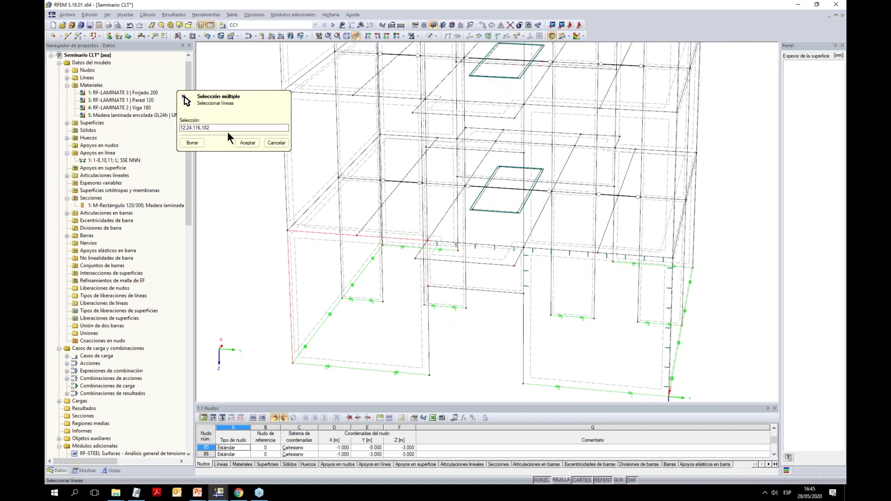
{"action": "left_click", "coordinate": [246, 143]}
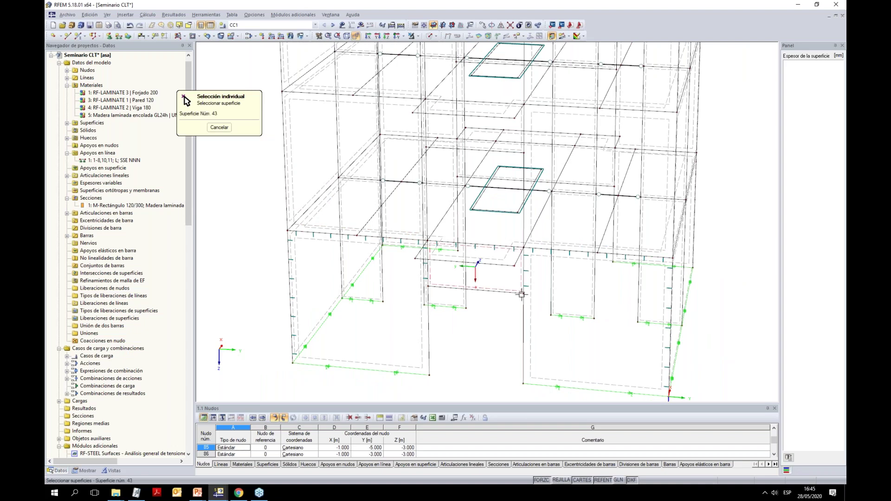
Assign the line hinge to the long ground-floor side wall along its top lines 13 and 185
{"action": "middle_click_drag", "start_coordinate": [584, 307], "coordinate": [552, 371], "text": "ctrl"}
{"action": "left_click", "coordinate": [580, 251]}
{"action": "left_click", "coordinate": [680, 237]}
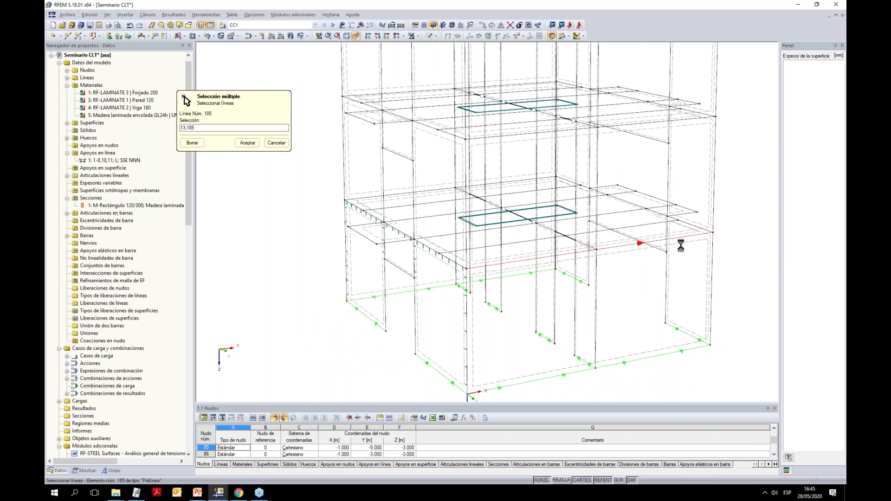
{"action": "left_click", "coordinate": [246, 143]}
Assign the line hinge to the opposite façade's first corner wall along lines 15, 117 and 181 plus its vertical corner edge
{"action": "left_click", "coordinate": [269, 198]}
{"action": "middle_click_drag", "start_coordinate": [538, 285], "coordinate": [491, 330], "text": "ctrl"}
{"action": "left_click", "coordinate": [525, 366]}
{"action": "left_click", "coordinate": [528, 282]}
{"action": "left_click", "coordinate": [519, 258]}
{"action": "left_click", "coordinate": [472, 263]}
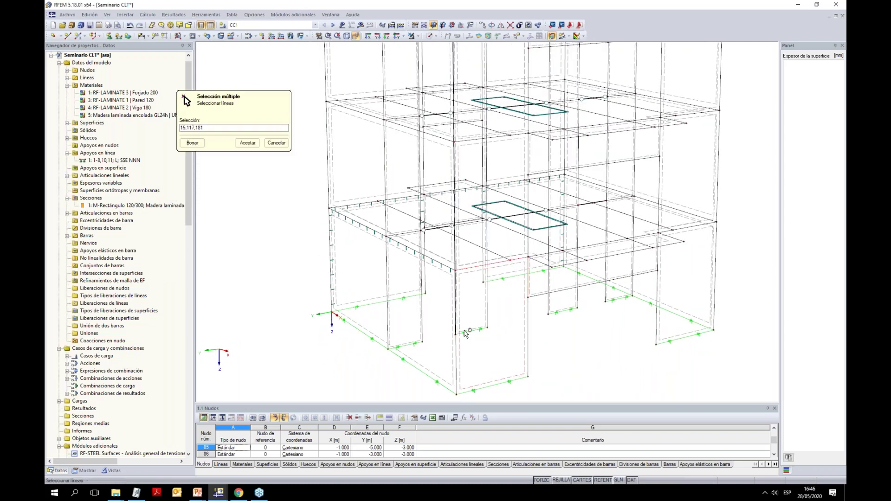
{"action": "left_click", "coordinate": [456, 371]}
{"action": "middle_click_drag", "start_coordinate": [531, 339], "coordinate": [603, 359], "text": "ctrl"}
{"action": "left_click", "coordinate": [241, 143]}
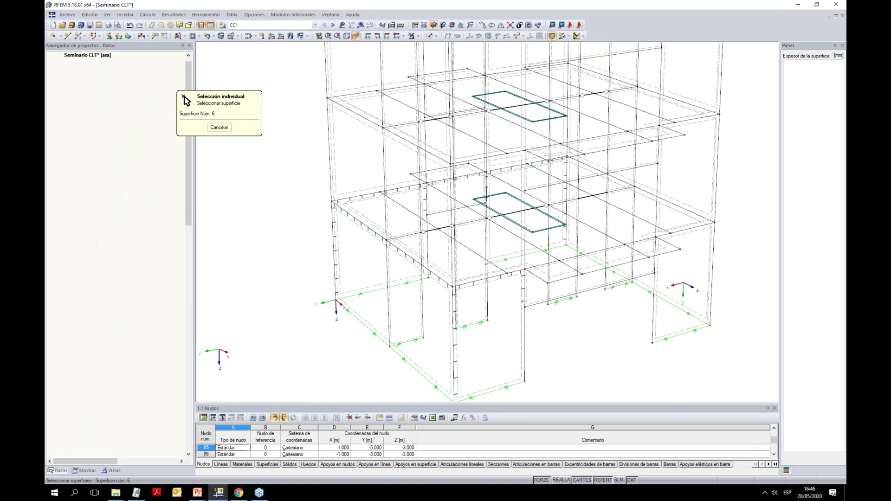
Assign the line hinge to that façade's second corner wall along its top, lintel-side and corner edges, including lines 16, 118 and 183
{"action": "left_click", "coordinate": [663, 240]}
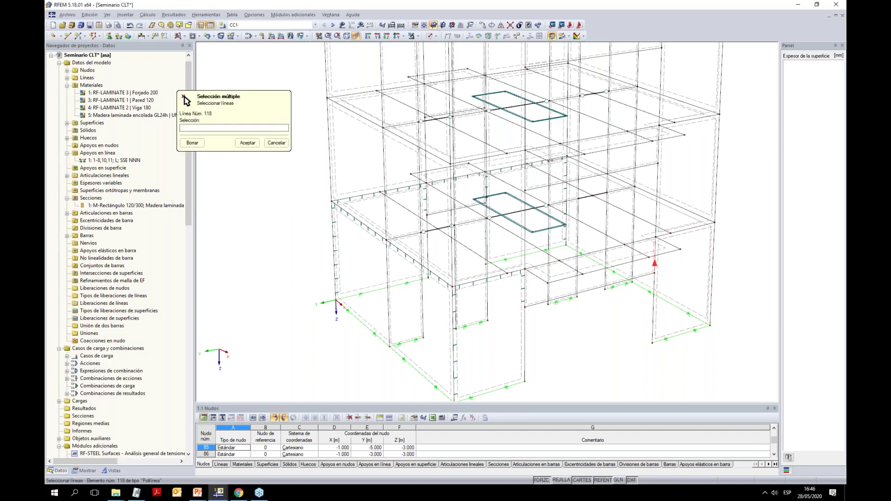
{"action": "left_click", "coordinate": [671, 232]}
{"action": "left_click", "coordinate": [682, 231]}
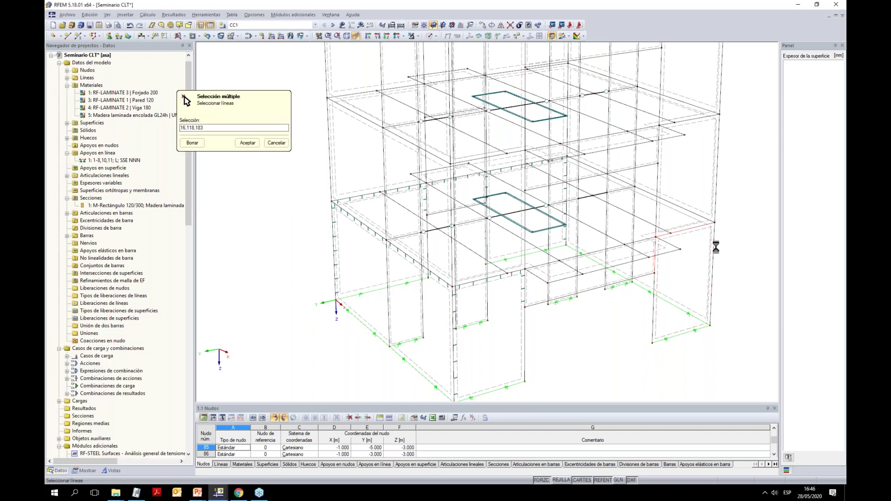
{"action": "left_click", "coordinate": [247, 142]}
Assign the line hinge to the lintel between these two corner walls along its top lines 121, 169 and 170
{"action": "left_click", "coordinate": [272, 197]}
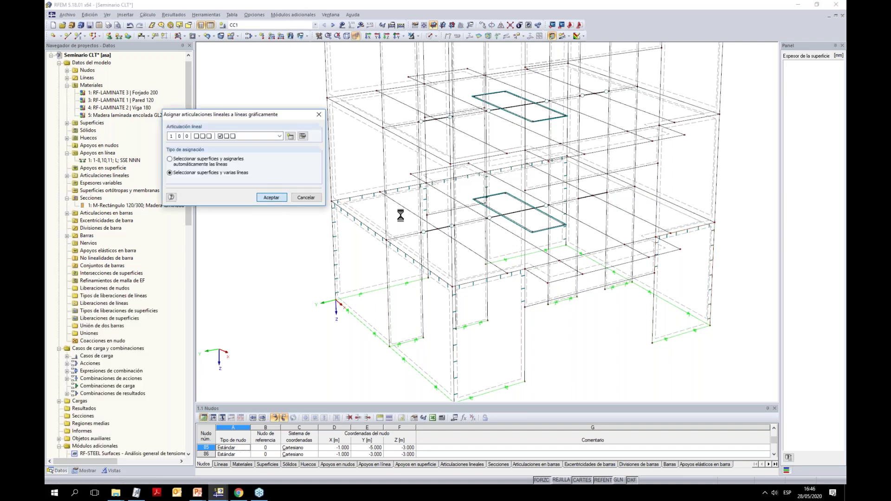
{"action": "middle_click_drag", "start_coordinate": [627, 308], "coordinate": [570, 307]}
{"action": "scroll", "coordinate": [565, 308], "scroll_direction": "up", "scroll_amount": 4}
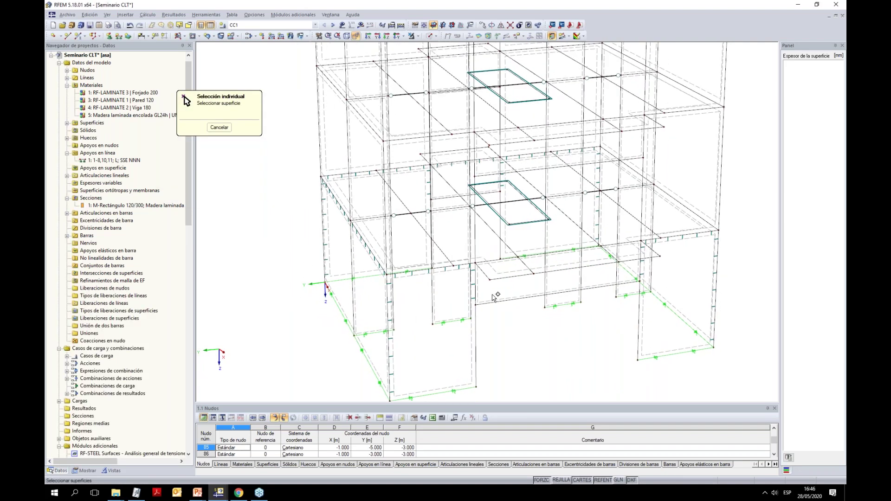
{"action": "left_click", "coordinate": [488, 254]}
{"action": "left_click", "coordinate": [487, 254]}
{"action": "middle_click_drag", "start_coordinate": [624, 274], "coordinate": [563, 275], "text": "ctrl"}
{"action": "left_click", "coordinate": [545, 249]}
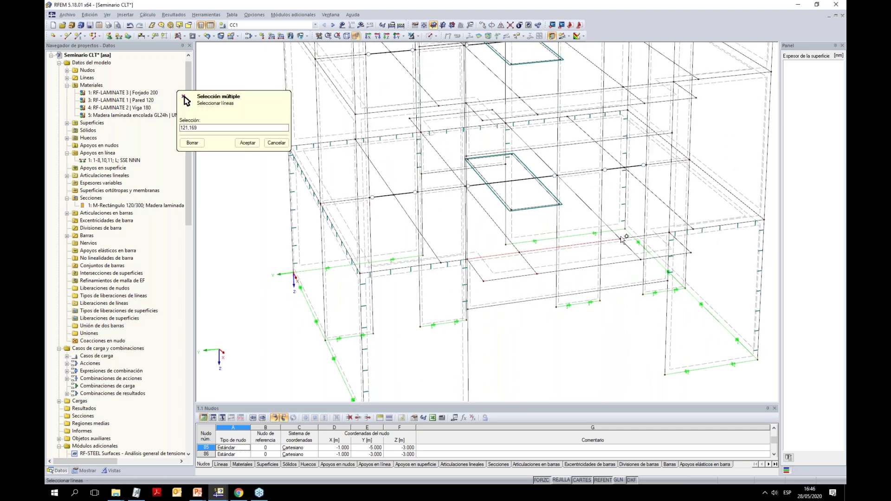
{"action": "left_click", "coordinate": [626, 236]}
{"action": "scroll", "coordinate": [682, 286], "scroll_direction": "down", "scroll_amount": 4}
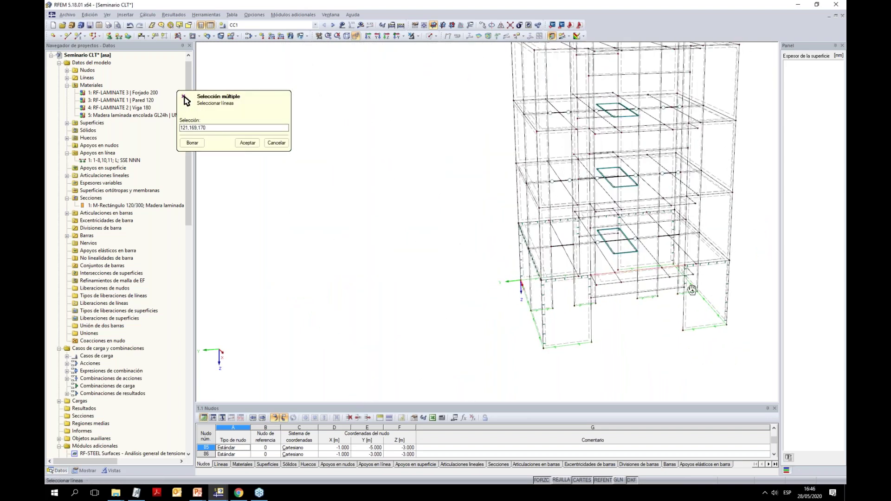
{"action": "left_click", "coordinate": [248, 143]}
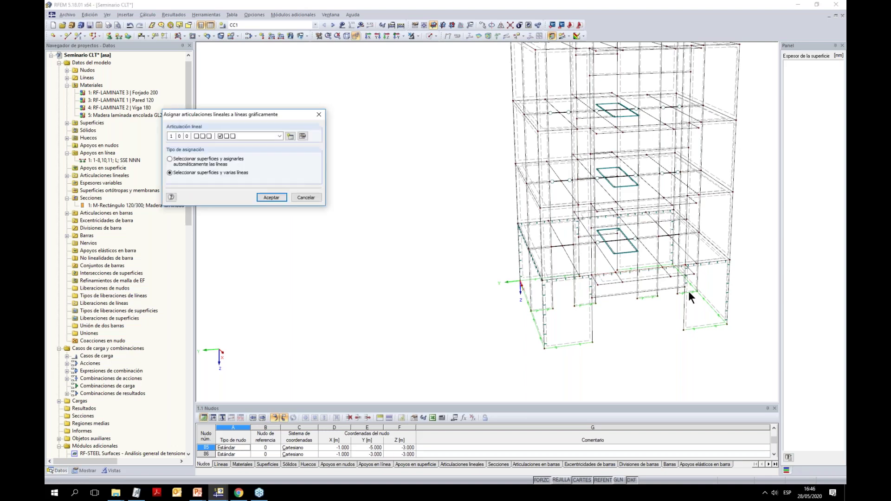
Assign the line hinge to the remaining long ground-floor side wall along its top lines 14 and 186
{"action": "left_click", "coordinate": [270, 199]}
{"action": "middle_click_drag", "start_coordinate": [571, 302], "coordinate": [586, 291], "text": "ctrl"}
{"action": "left_click", "coordinate": [219, 127]}
{"action": "left_click", "coordinate": [586, 291]}
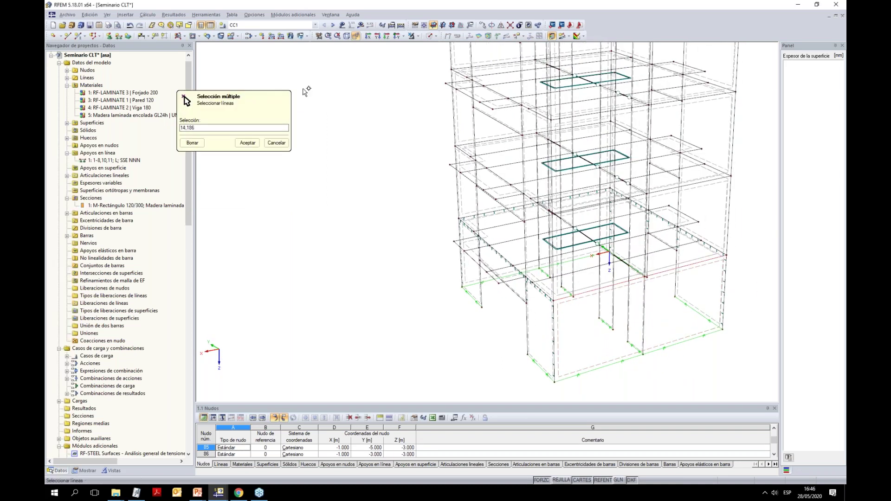
{"action": "left_click", "coordinate": [247, 143]}
Assign the line hinge to the interior wall meeting that side wall along its top and outer vertical edges, lines 17 and 27
{"action": "left_click", "coordinate": [271, 197]}
{"action": "mouse_move", "coordinate": [617, 320]}
{"action": "middle_mouse_down", "text": "ctrl"}
{"action": "mouse_move", "coordinate": [752, 262]}
{"action": "mouse_move", "coordinate": [596, 277]}
{"action": "mouse_move", "coordinate": [616, 310]}
{"action": "middle_mouse_up", "text": "ctrl"}
{"action": "scroll", "coordinate": [616, 309], "scroll_direction": "up", "scroll_amount": 5}
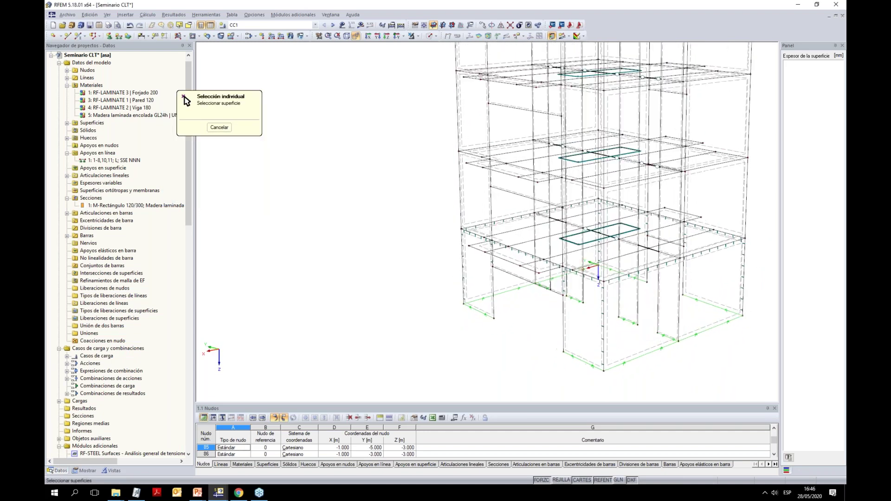
{"action": "left_click", "coordinate": [674, 269]}
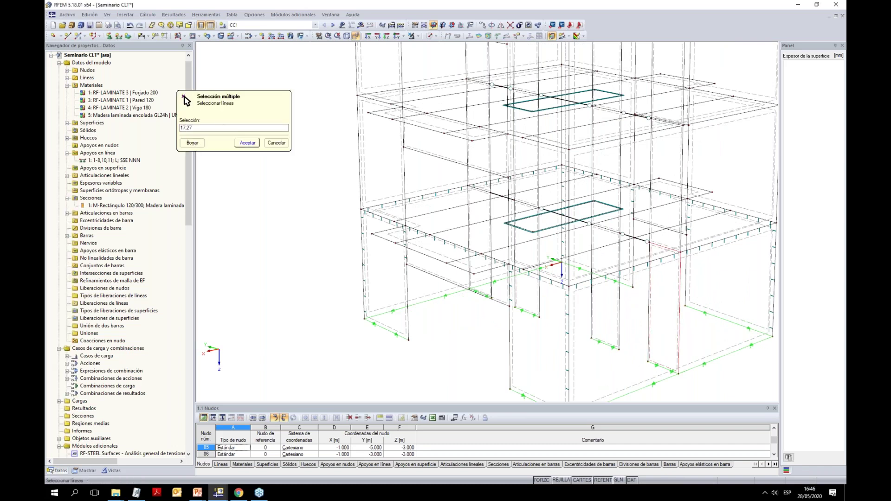
{"action": "left_click", "coordinate": [247, 143]}
Assign the line hinge to the top edges of the two central interior walls, line 18 and the top line of surface 9
{"action": "left_click", "coordinate": [272, 198]}
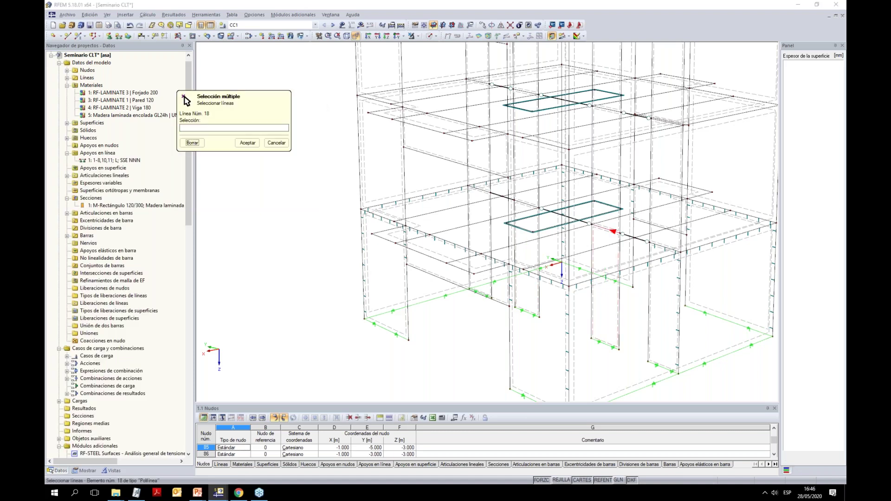
{"action": "left_click", "coordinate": [247, 143]}
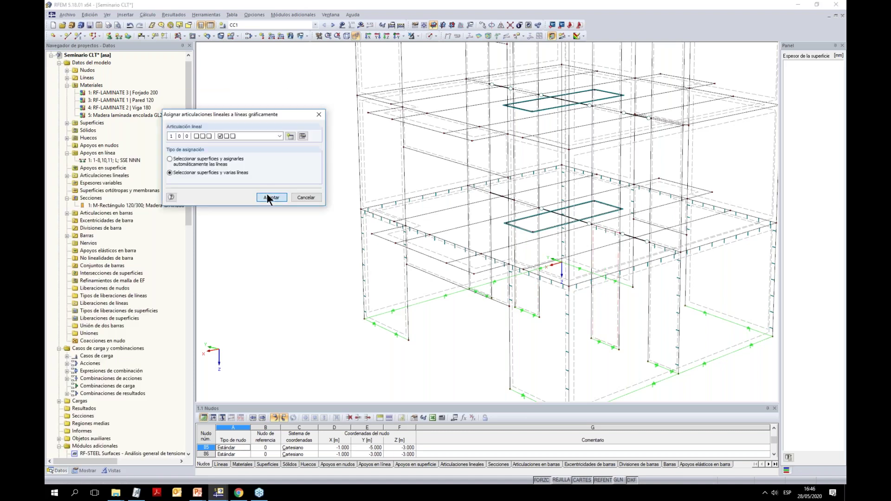
{"action": "left_click", "coordinate": [271, 197]}
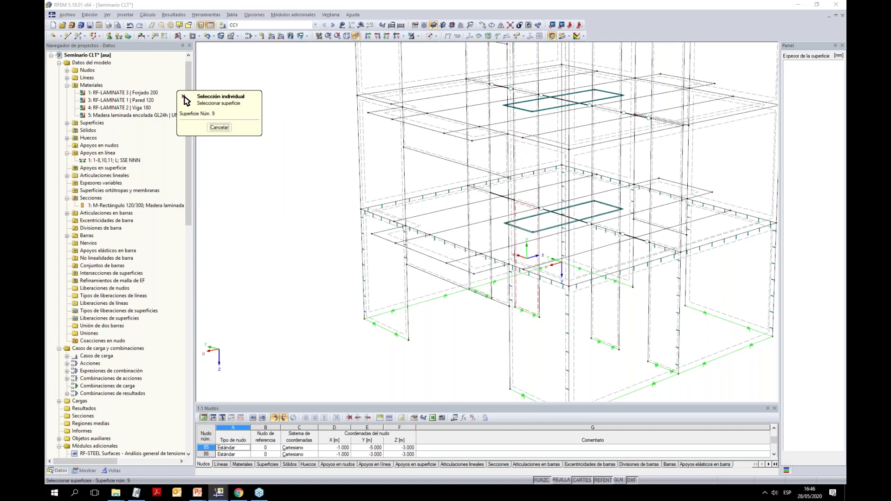
{"action": "left_click", "coordinate": [534, 206]}
{"action": "left_click", "coordinate": [246, 143]}
Assign the line hinge to the last interior wall (surface 10) along its top line 21 and its outer vertical edge
{"action": "left_click", "coordinate": [272, 197]}
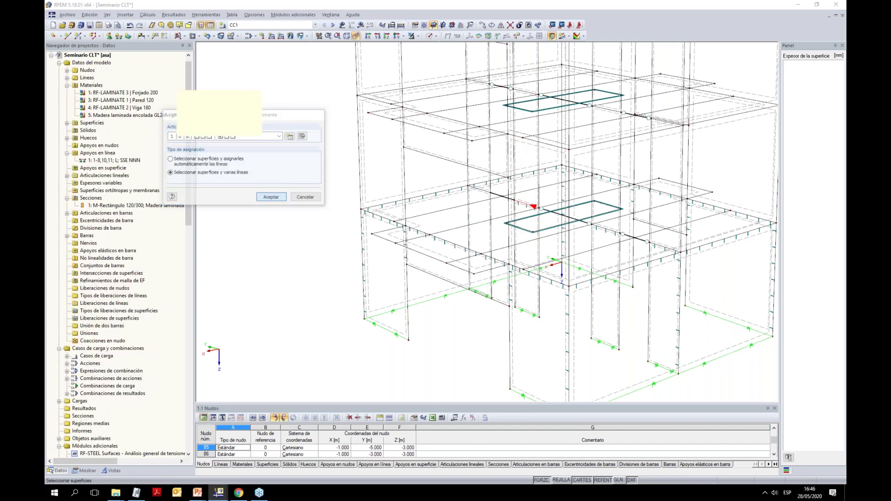
{"action": "left_click", "coordinate": [475, 191]}
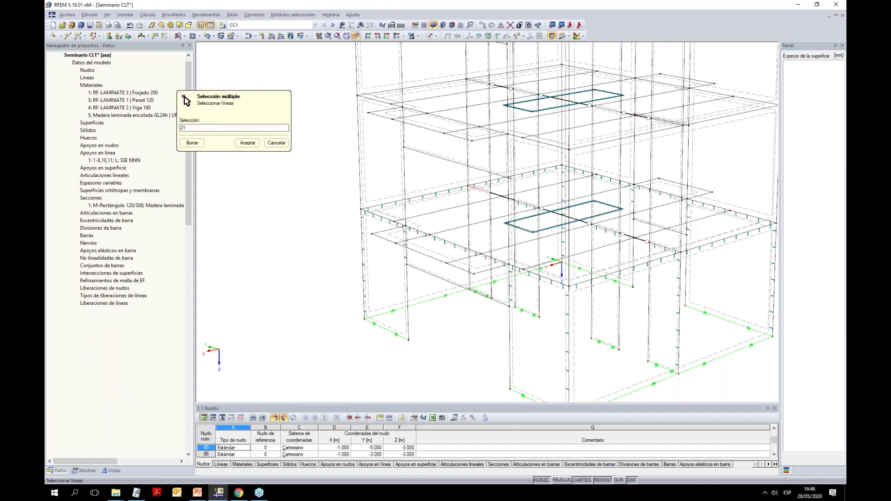
{"action": "key", "text": "Return"}
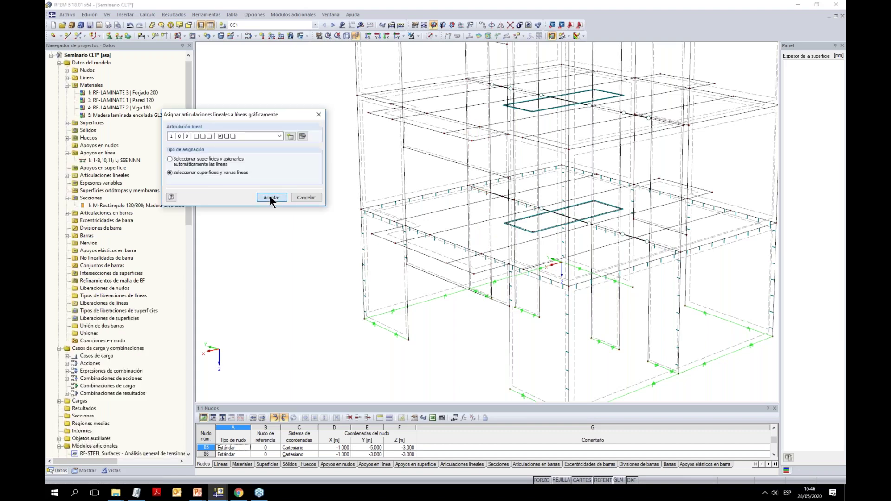
{"action": "left_click", "coordinate": [270, 197]}
{"action": "middle_click_drag", "start_coordinate": [687, 260], "coordinate": [718, 299], "text": "ctrl"}
{"action": "scroll", "coordinate": [469, 209], "scroll_direction": "up", "scroll_amount": 1}
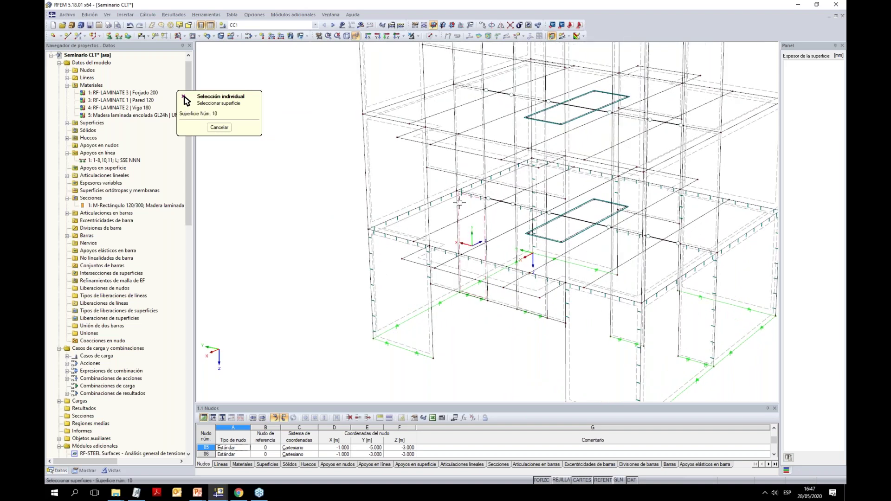
{"action": "left_click", "coordinate": [219, 127]}
{"action": "left_click", "coordinate": [247, 142]}
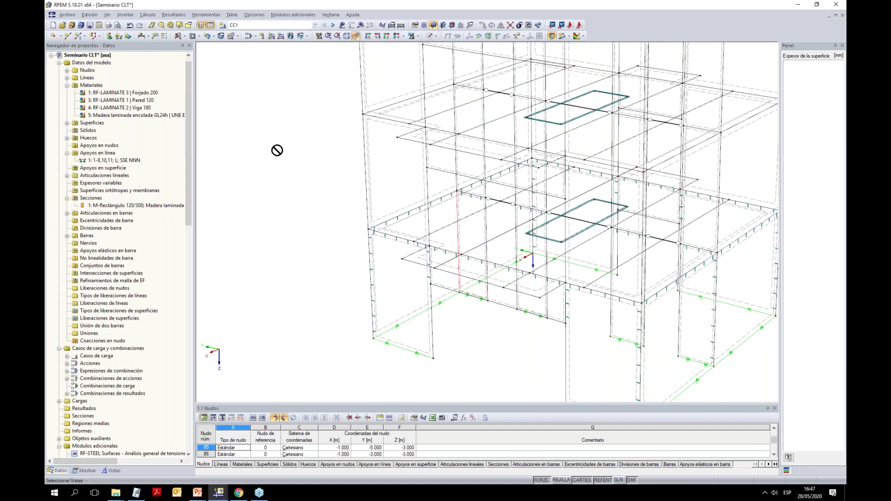
Finish assigning line hinges to the ground-floor walls and end surface selection
{"action": "left_click", "coordinate": [269, 199]}
{"action": "middle_click_drag", "start_coordinate": [697, 318], "coordinate": [639, 340], "text": "ctrl"}
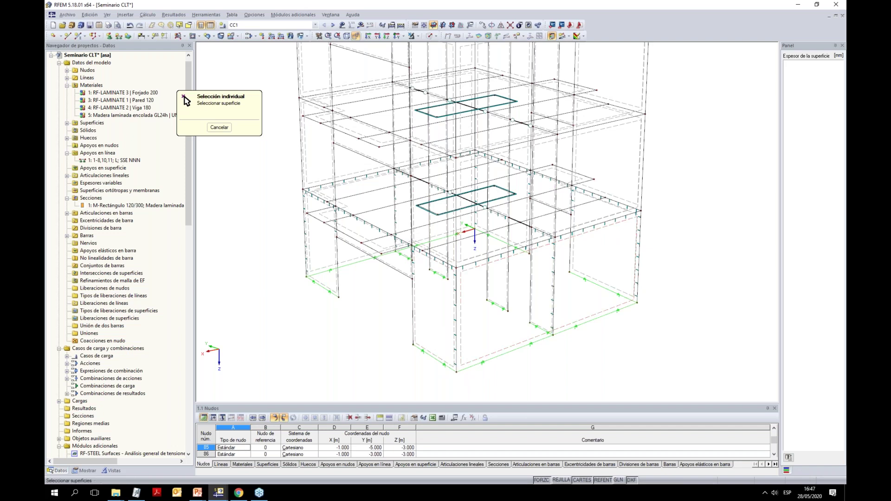
{"action": "scroll", "coordinate": [466, 381], "scroll_direction": "down", "scroll_amount": 1}
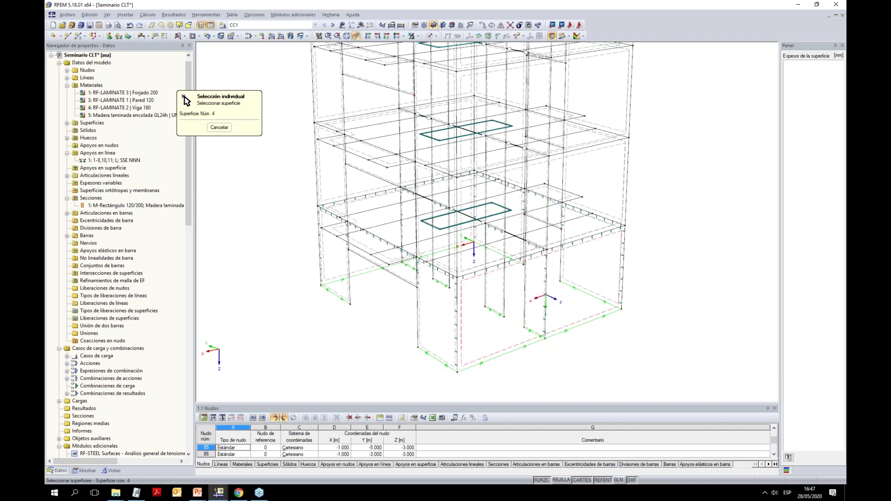
{"action": "key", "text": "Escape"}
Draw a vertical line through the ground-floor end wall from its top edge to its base
{"action": "middle_click_drag", "start_coordinate": [512, 330], "coordinate": [389, 260], "text": "ctrl"}
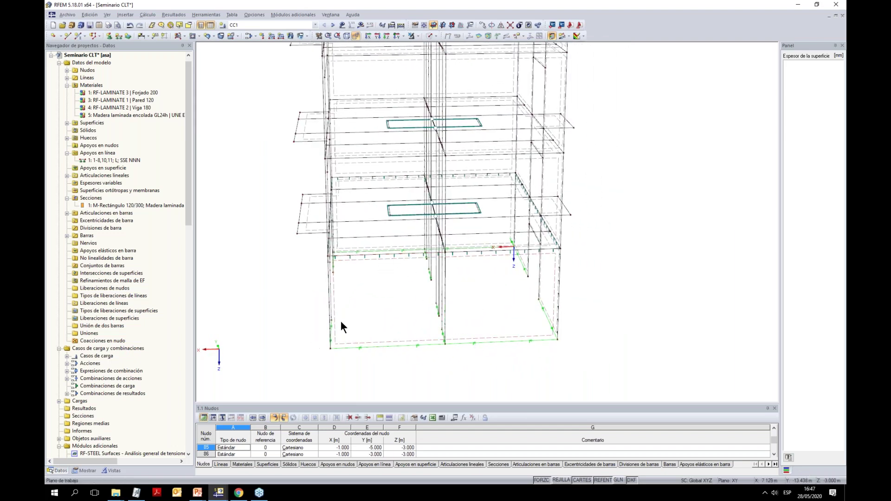
{"action": "scroll", "coordinate": [343, 313], "scroll_direction": "up", "scroll_amount": 1}
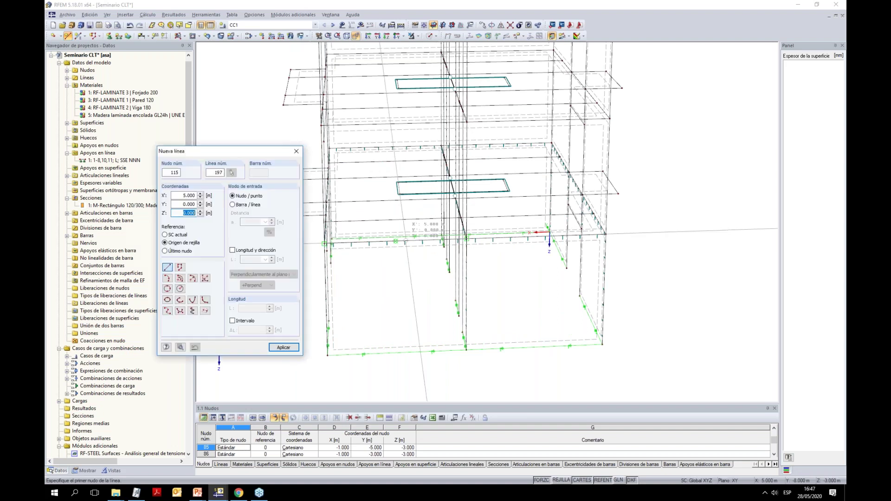
{"action": "left_click", "coordinate": [396, 240]}
{"action": "left_click", "coordinate": [397, 352]}
{"action": "key", "text": "Escape"}
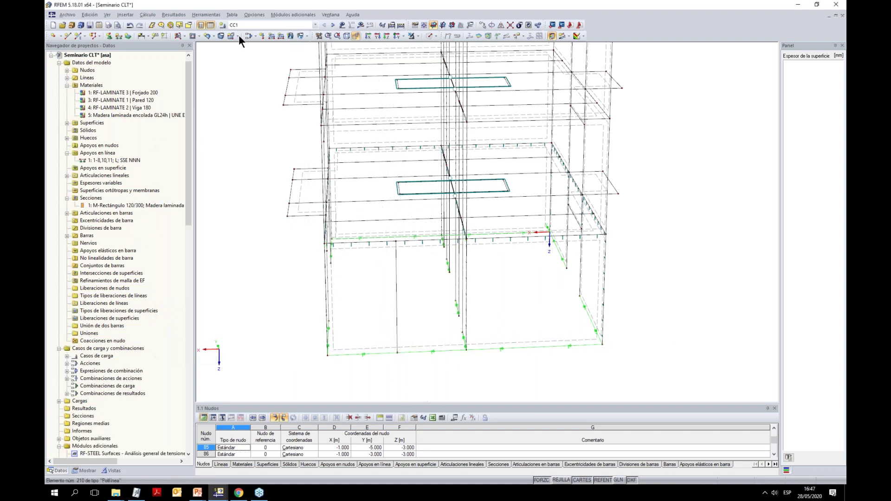
Assign line hinge 1 graphically to the new vertical line of the ground-floor end wall surface
{"action": "left_click", "coordinate": [126, 14]}
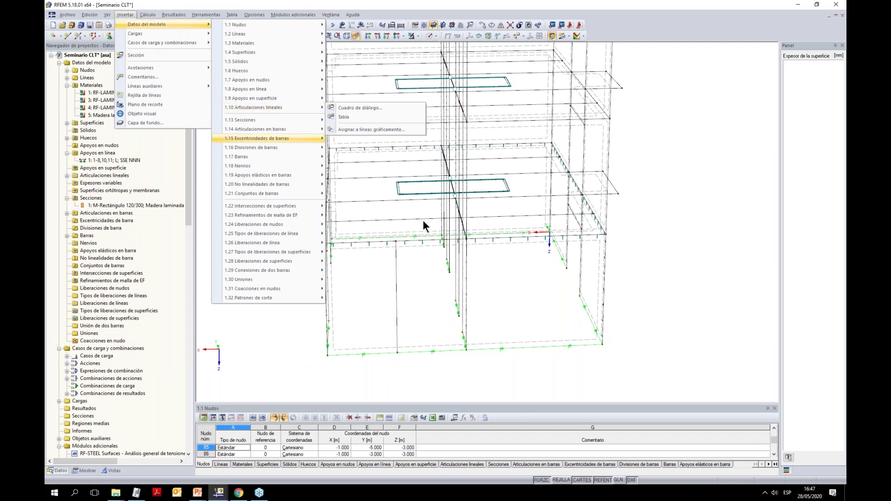
{"action": "mouse_move", "coordinate": [284, 107]}
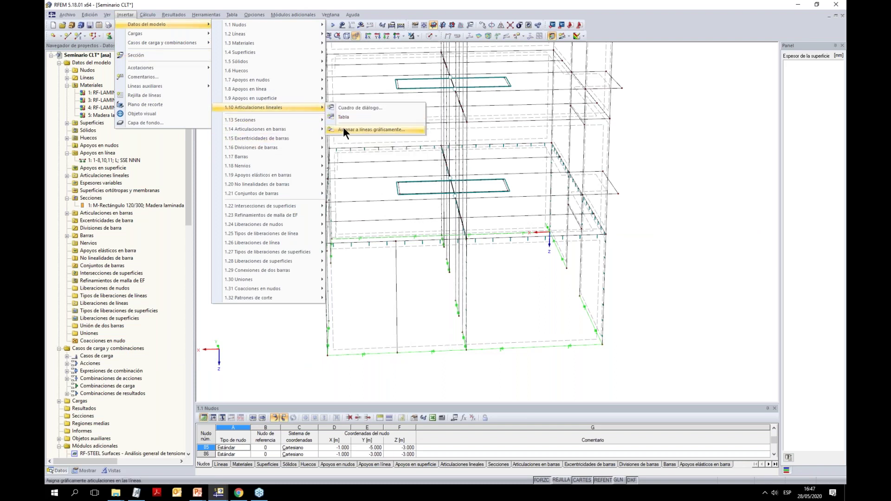
{"action": "left_click", "coordinate": [344, 129]}
{"action": "left_click", "coordinate": [470, 281]}
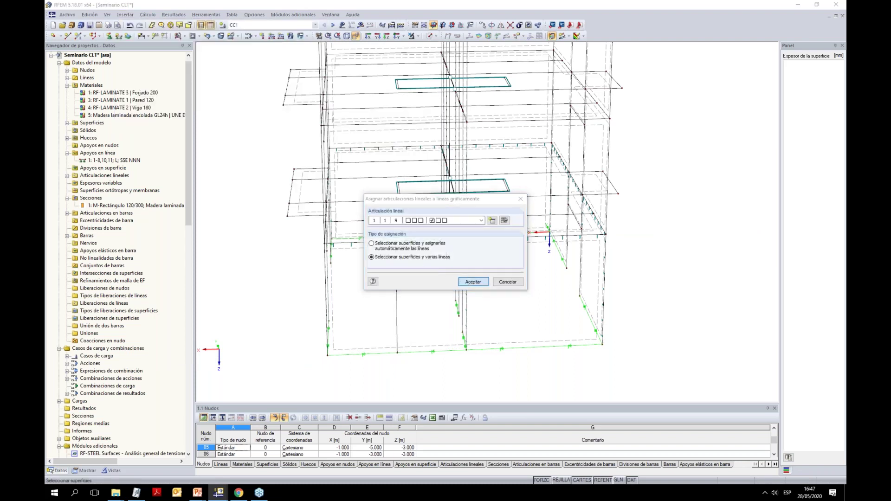
{"action": "left_click", "coordinate": [396, 279]}
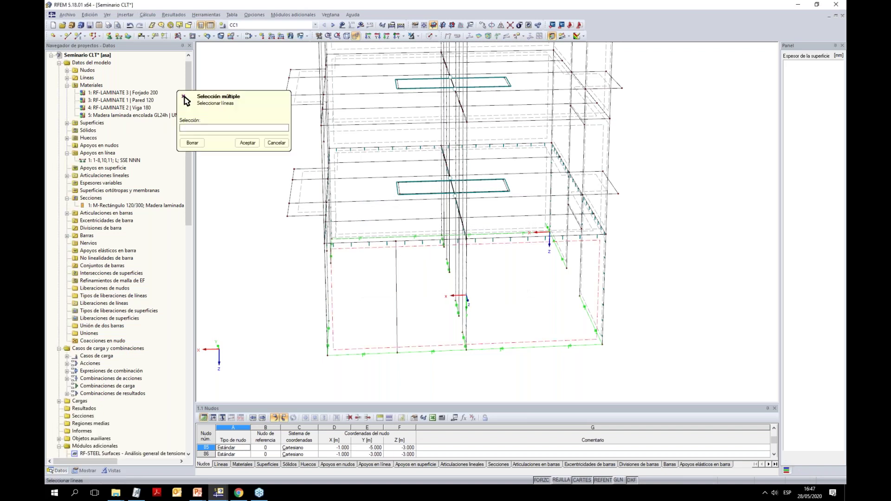
{"action": "left_click", "coordinate": [241, 145]}
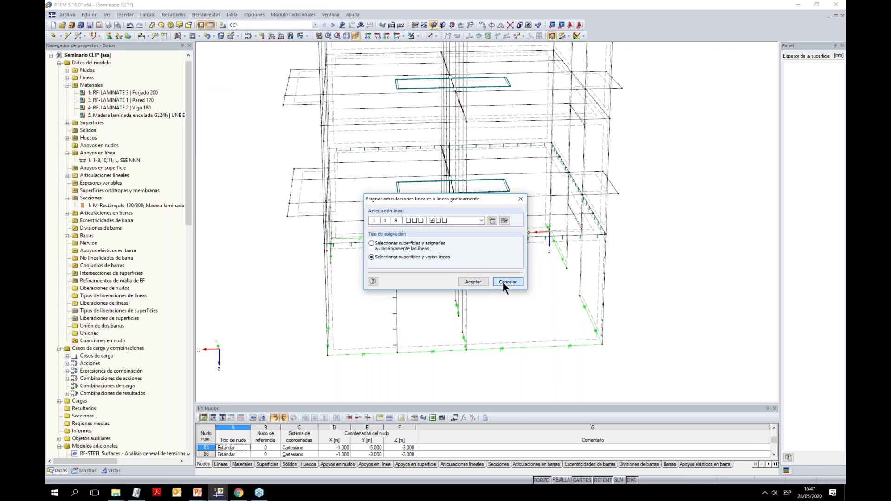
{"action": "left_click", "coordinate": [507, 282]}
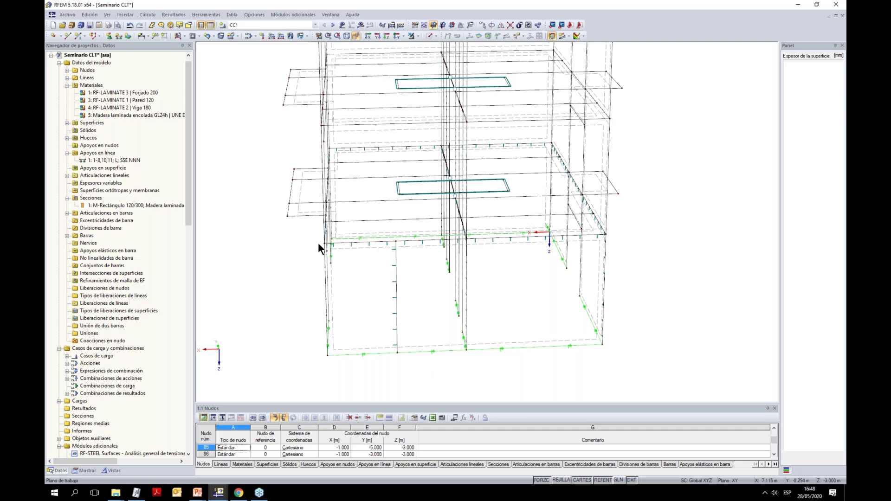
Undo the line hinge assignment and the extra vertical line in the ground-floor end wall
{"action": "middle_click_drag", "start_coordinate": [309, 263], "coordinate": [305, 237], "text": "ctrl"}
{"action": "left_click_drag", "start_coordinate": [305, 237], "coordinate": [392, 373]}
{"action": "left_click_drag", "start_coordinate": [380, 234], "coordinate": [557, 344]}
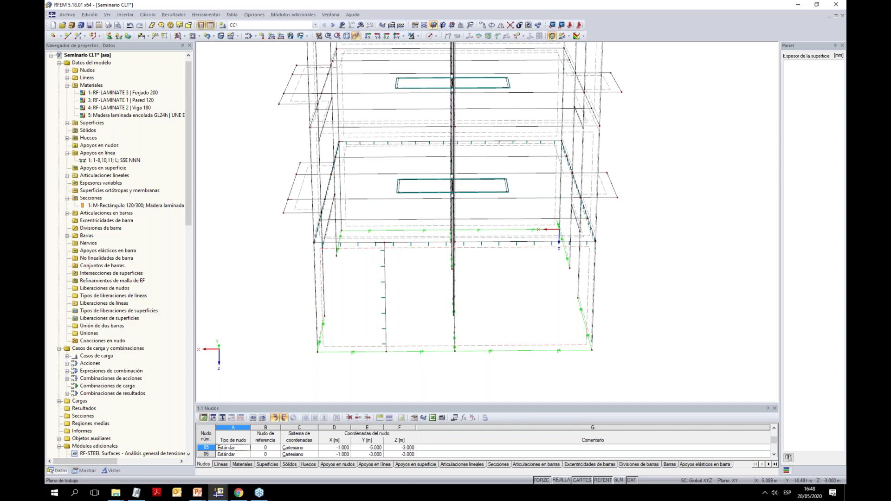
{"action": "left_click", "coordinate": [130, 25]}
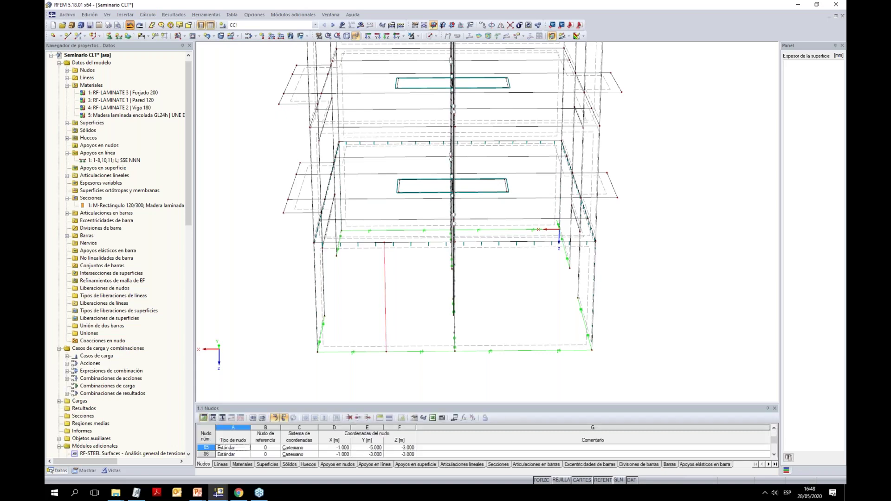
{"action": "middle_click_drag", "start_coordinate": [367, 375], "coordinate": [552, 270], "text": "ctrl"}
{"action": "left_click", "coordinate": [126, 14]}
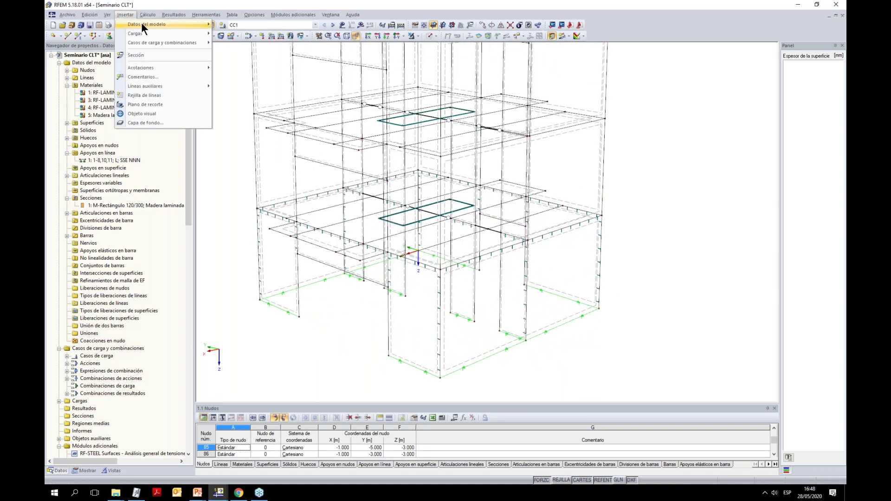
{"action": "mouse_move", "coordinate": [141, 25]}
{"action": "mouse_move", "coordinate": [294, 109]}
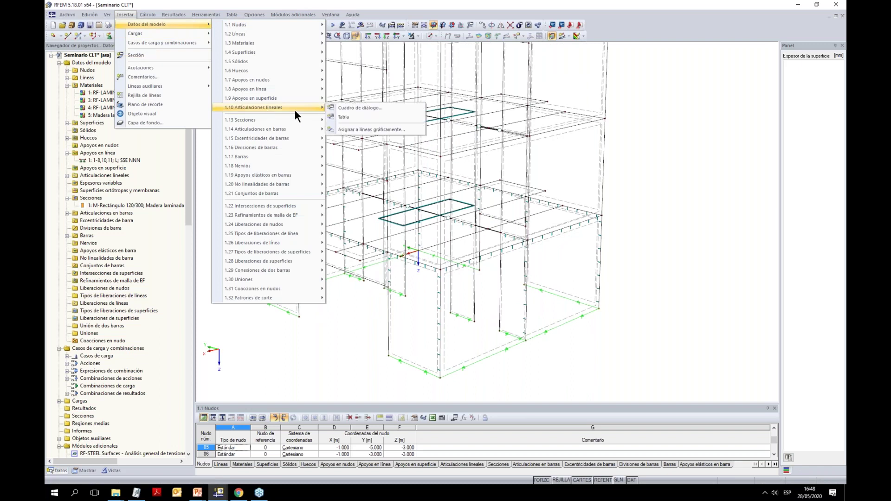
{"action": "left_click", "coordinate": [377, 129]}
{"action": "left_click", "coordinate": [473, 281]}
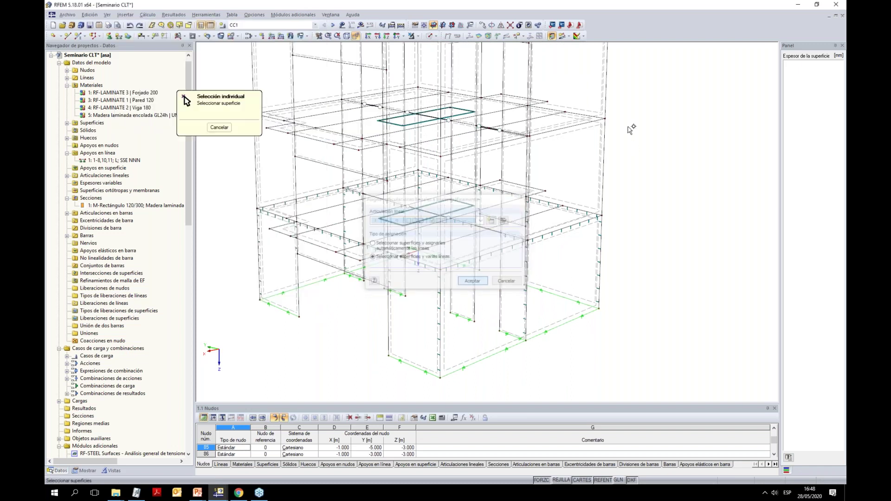
{"action": "left_click", "coordinate": [591, 127]}
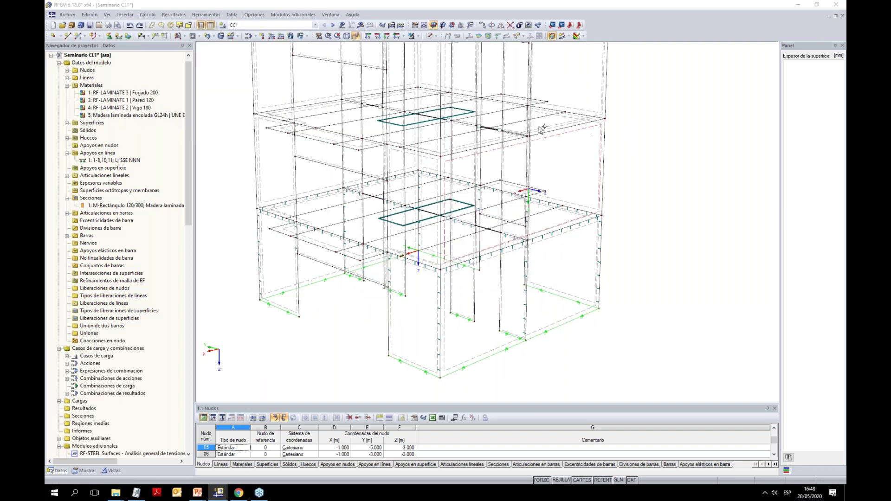
{"action": "left_click", "coordinate": [503, 142]}
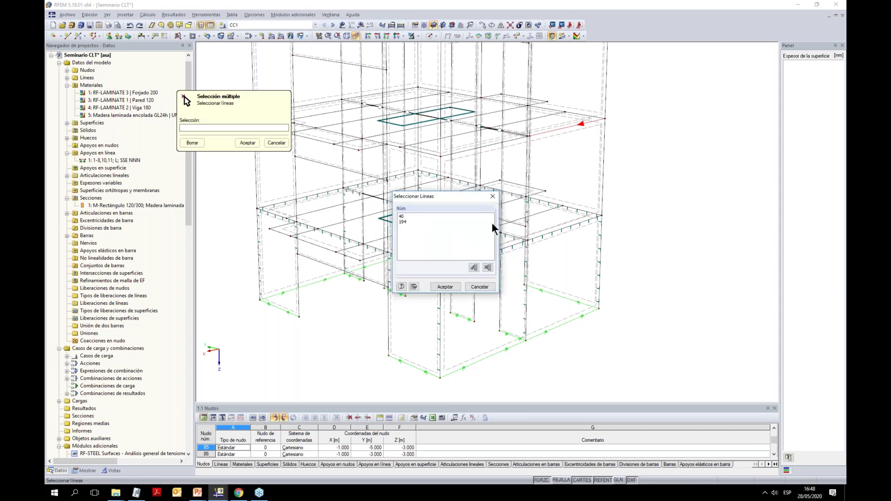
{"action": "left_click", "coordinate": [480, 287]}
{"action": "scroll", "coordinate": [560, 140], "scroll_direction": "up", "scroll_amount": 1}
{"action": "middle_click_drag", "start_coordinate": [558, 142], "coordinate": [583, 185], "text": "ctrl"}
{"action": "left_click", "coordinate": [572, 133]}
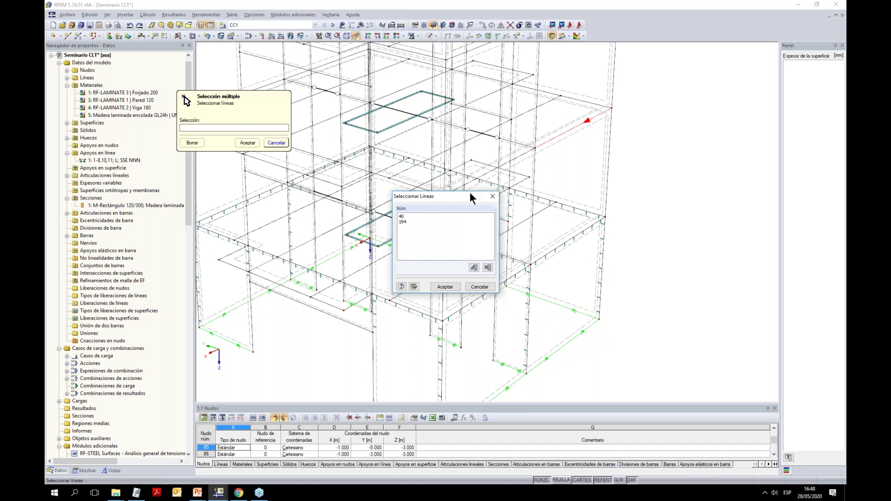
{"action": "left_click", "coordinate": [478, 287]}
{"action": "key", "text": "Escape"}
{"action": "key", "text": "Escape"}
Try to assign line hinge 1 to a first upper-storey wall, picking vertical line 50 and another wall edge
{"action": "middle_click_drag", "start_coordinate": [553, 176], "coordinate": [570, 111], "text": "ctrl"}
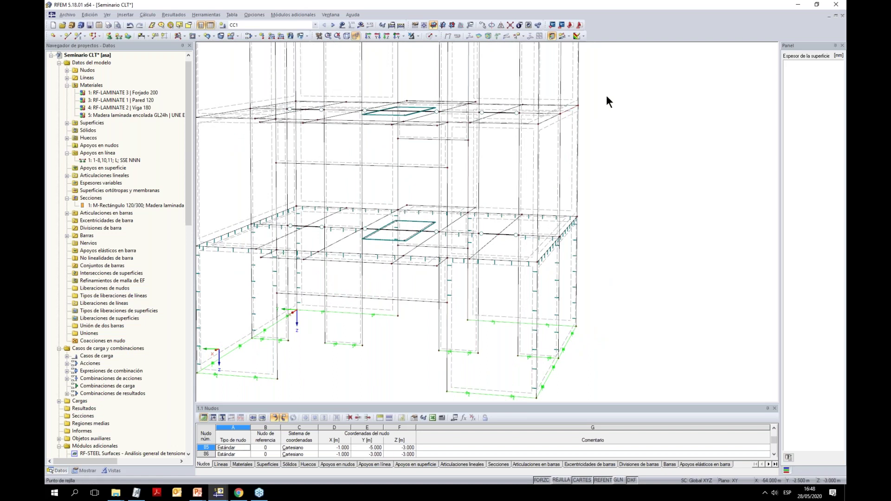
{"action": "middle_click_drag", "start_coordinate": [606, 96], "coordinate": [534, 70], "text": "ctrl"}
{"action": "left_click", "coordinate": [125, 14]}
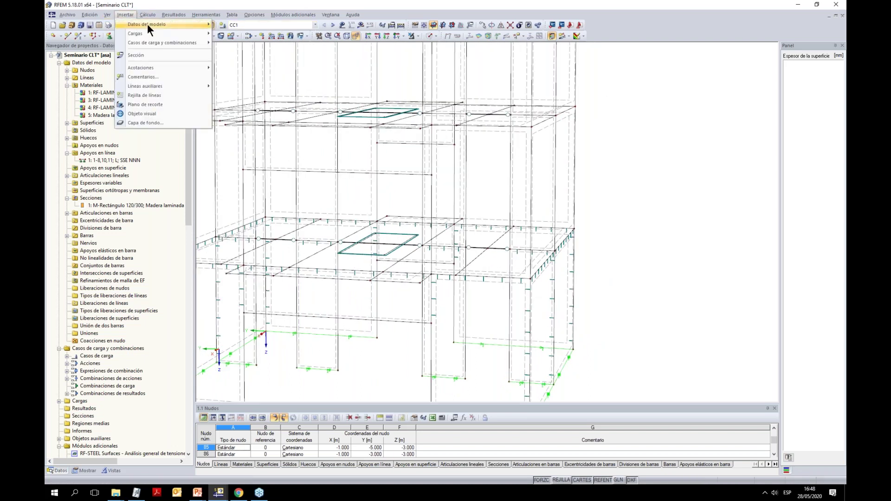
{"action": "mouse_move", "coordinate": [147, 23]}
{"action": "mouse_move", "coordinate": [279, 106]}
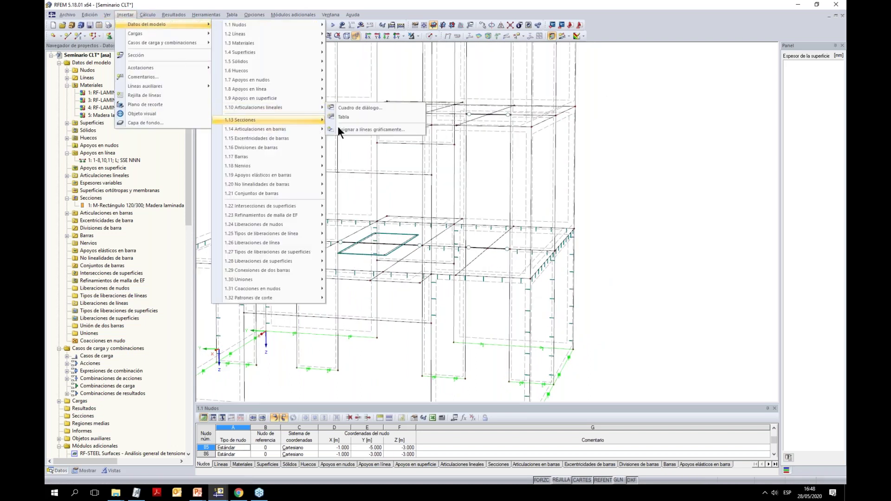
{"action": "left_click", "coordinate": [344, 130]}
{"action": "left_click", "coordinate": [473, 282]}
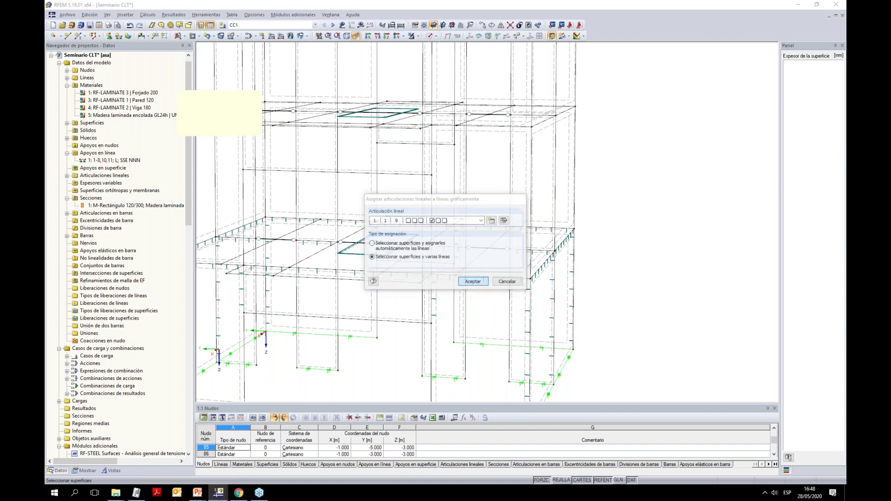
{"action": "left_click", "coordinate": [567, 121]}
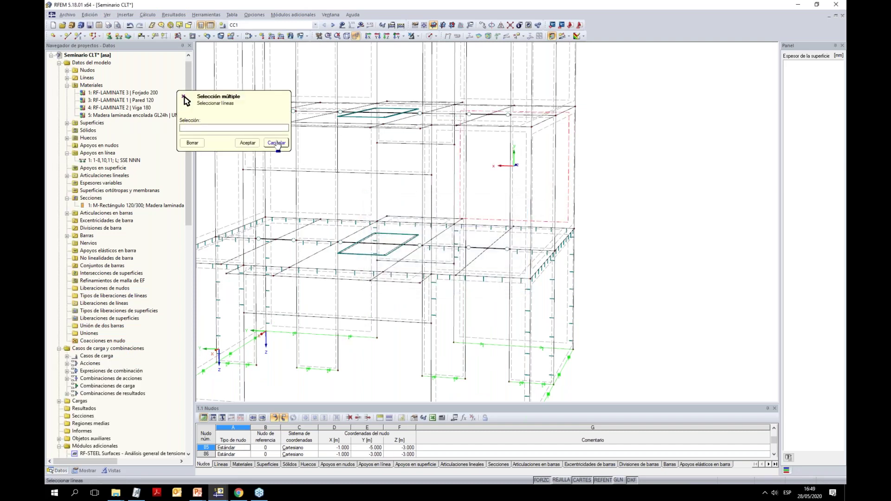
{"action": "middle_click_drag", "start_coordinate": [650, 138], "coordinate": [448, 299], "text": "ctrl"}
{"action": "left_click", "coordinate": [448, 304]}
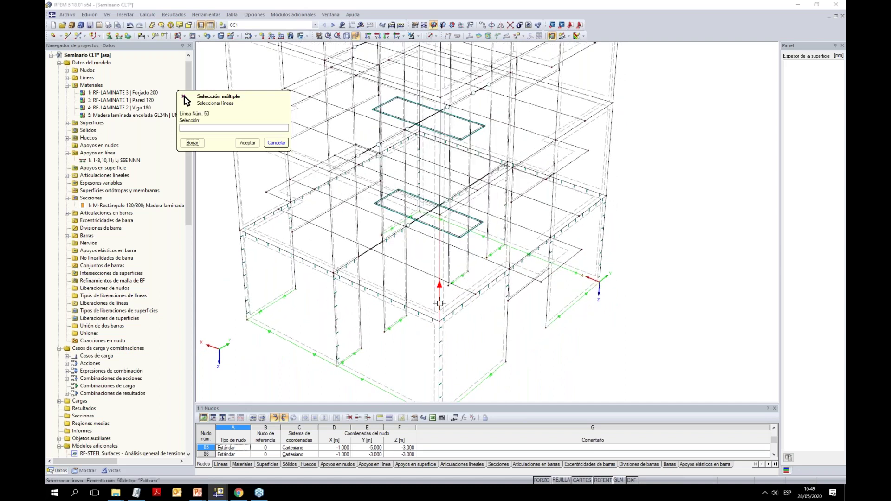
{"action": "left_click", "coordinate": [466, 197]}
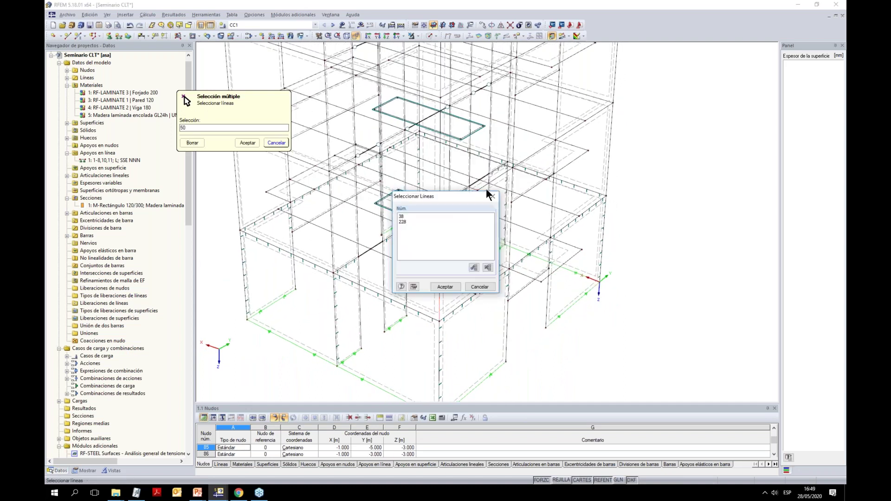
{"action": "left_click", "coordinate": [486, 266]}
{"action": "left_click", "coordinate": [479, 287]}
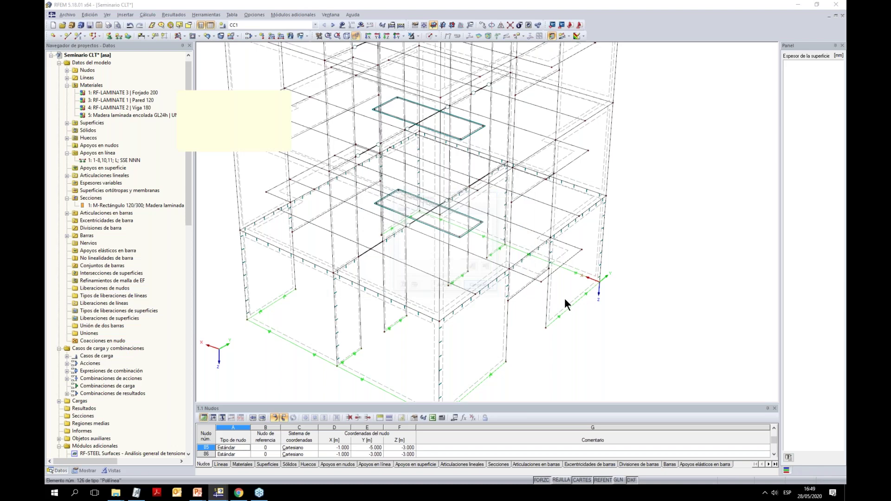
Isolate the storeys just above the ground floor in visibility mode and try to pick a wall edge
{"action": "middle_click_drag", "start_coordinate": [618, 312], "coordinate": [737, 218], "text": "ctrl"}
{"action": "left_click_drag", "start_coordinate": [674, 258], "coordinate": [372, 185]}
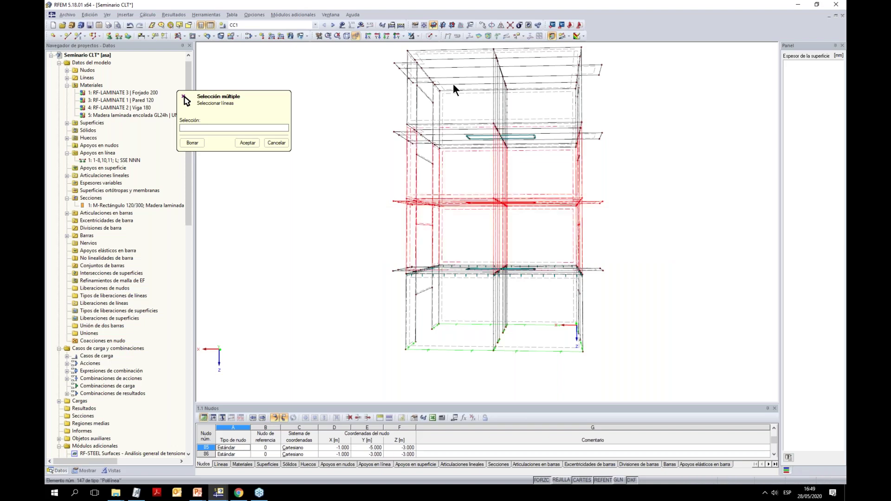
{"action": "left_click", "coordinate": [417, 37]}
{"action": "left_click", "coordinate": [426, 47]}
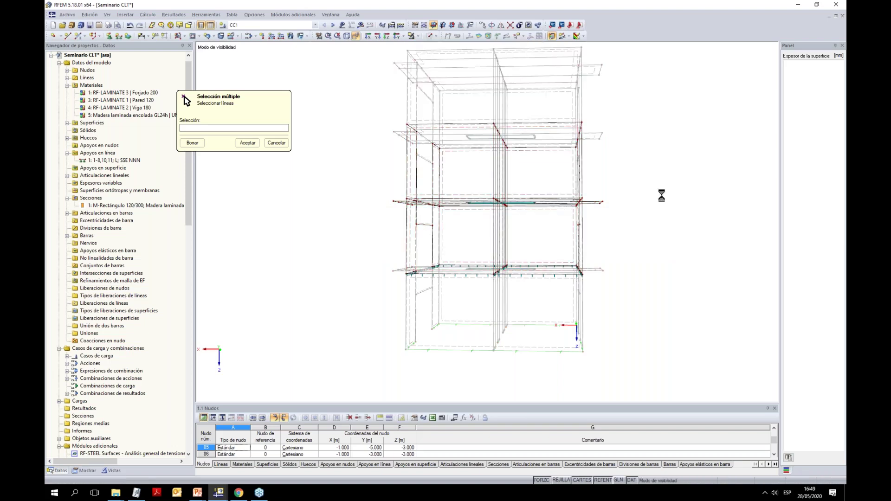
{"action": "left_click", "coordinate": [487, 221]}
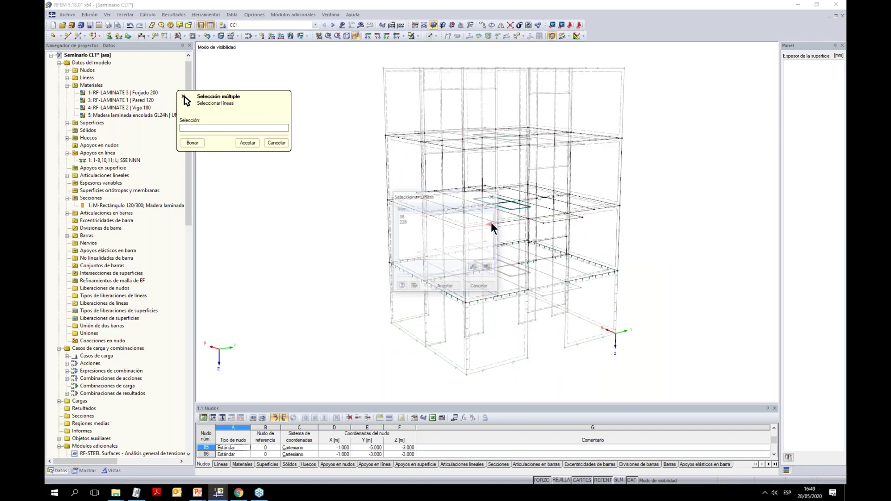
{"action": "left_click", "coordinate": [486, 286]}
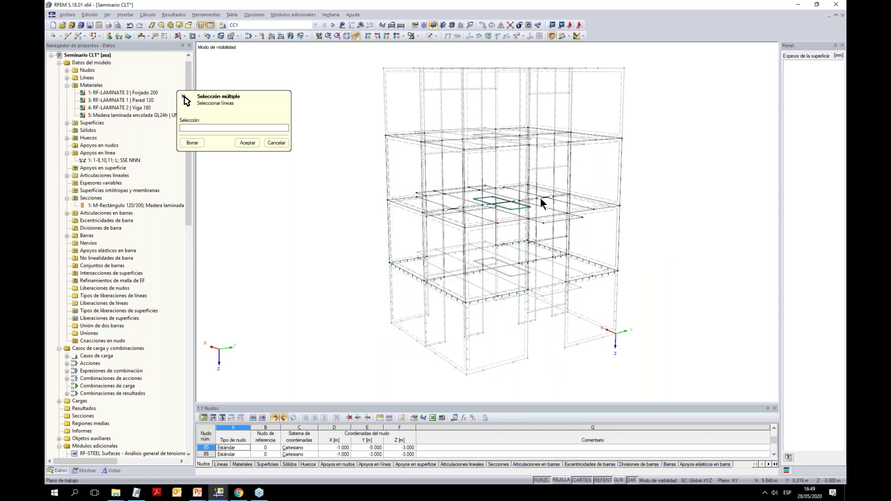
Cancel visibility mode to display the whole building
{"action": "scroll", "coordinate": [525, 219], "scroll_direction": "up", "scroll_amount": 3}
{"action": "middle_click_drag", "start_coordinate": [532, 227], "coordinate": [566, 264], "text": "ctrl"}
{"action": "scroll", "coordinate": [678, 214], "scroll_direction": "down", "scroll_amount": 4}
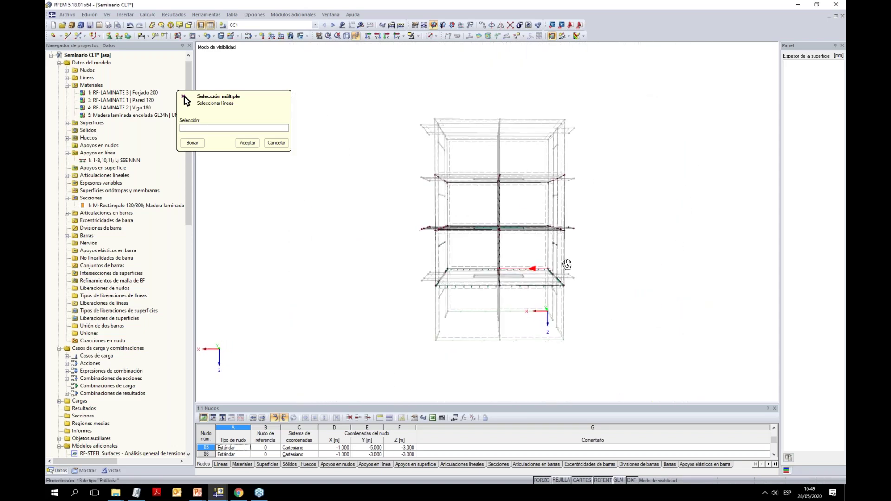
{"action": "left_click", "coordinate": [420, 37]}
{"action": "left_click", "coordinate": [433, 86]}
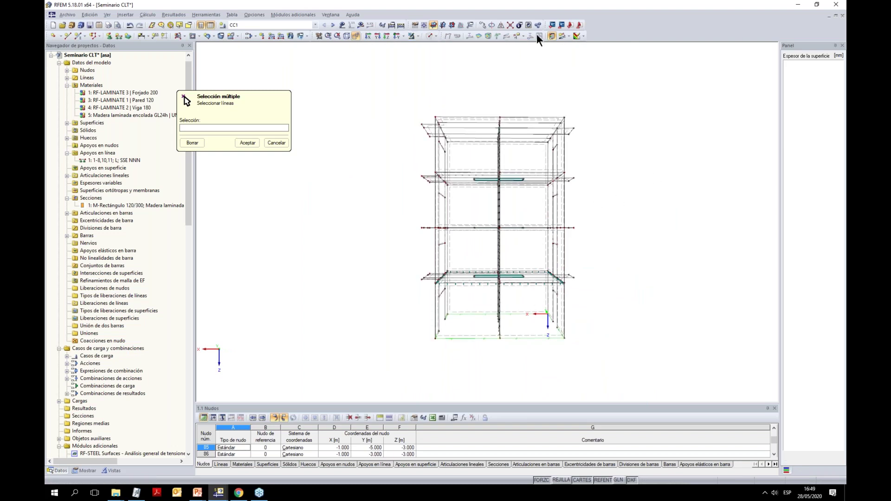
{"action": "left_click", "coordinate": [511, 24]}
{"action": "middle_click_drag", "start_coordinate": [599, 248], "coordinate": [606, 278], "text": "ctrl"}
{"action": "left_click_drag", "start_coordinate": [545, 250], "coordinate": [631, 298]}
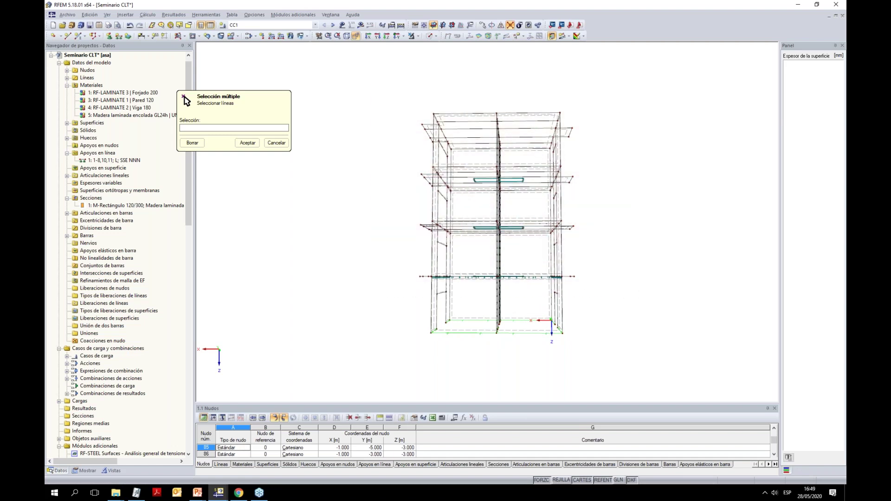
{"action": "middle_click_drag", "start_coordinate": [611, 247], "coordinate": [536, 237], "text": "ctrl"}
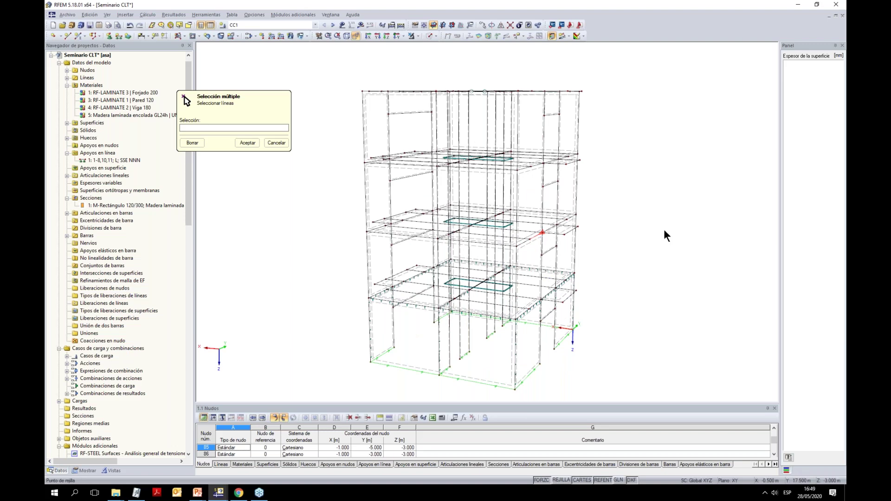
Isolate the walls of the first upper storey in visibility mode and turn off the hidden objects in the background
{"action": "middle_click_drag", "start_coordinate": [618, 243], "coordinate": [728, 172], "text": "ctrl"}
{"action": "left_click_drag", "start_coordinate": [601, 269], "coordinate": [358, 227]}
{"action": "left_click", "coordinate": [418, 35]}
{"action": "left_click", "coordinate": [422, 51]}
{"action": "mouse_move", "coordinate": [575, 279]}
{"action": "middle_mouse_down", "text": "ctrl"}
{"action": "mouse_move", "coordinate": [562, 296]}
{"action": "mouse_move", "coordinate": [573, 285]}
{"action": "middle_mouse_up", "text": "ctrl"}
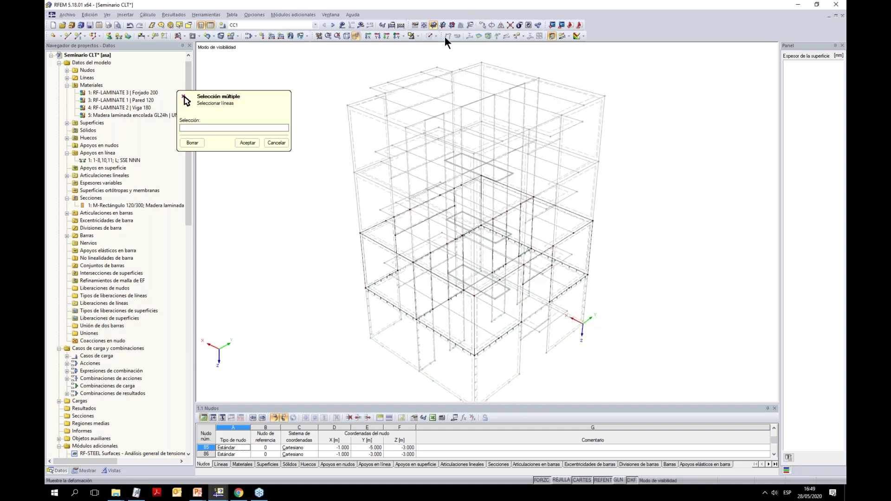
{"action": "right_click", "coordinate": [690, 152]}
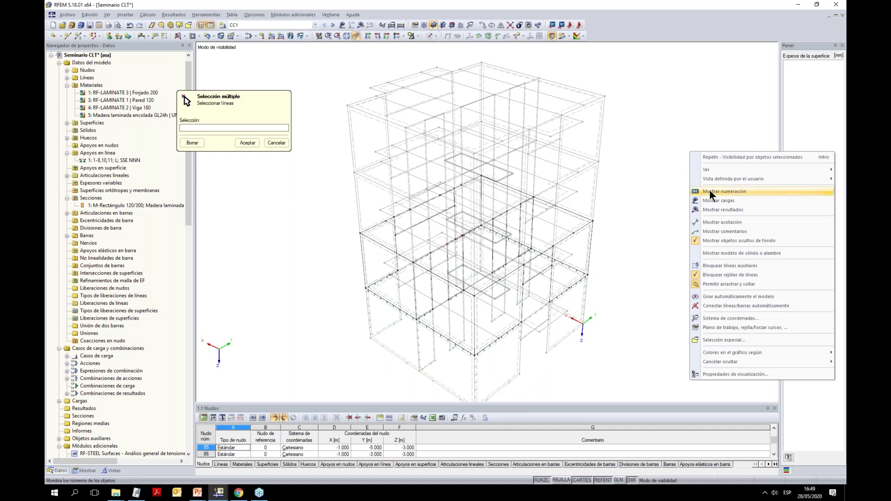
{"action": "left_click", "coordinate": [730, 240]}
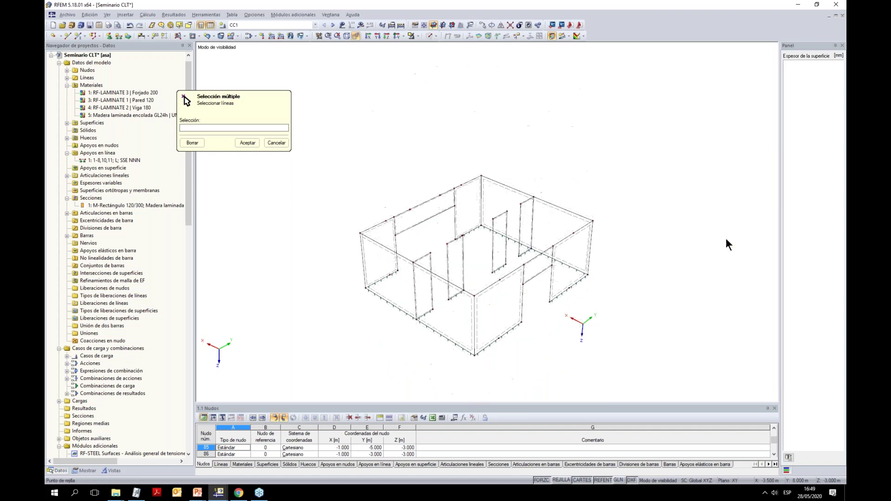
{"action": "middle_click_drag", "start_coordinate": [593, 219], "coordinate": [634, 184], "text": "ctrl"}
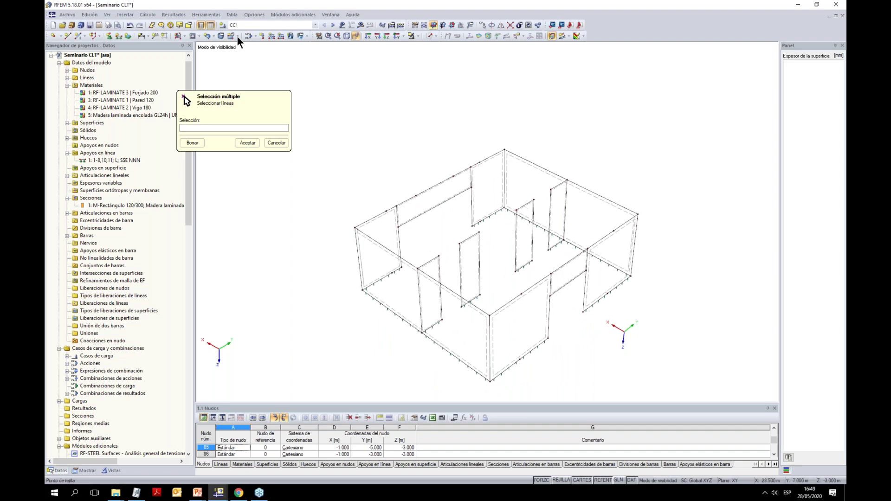
Cancel the pending line selection and assign line hinge 1 to wall edges 12, 38, 50, 127, 182 and 228 of the near corner wall
{"action": "left_click", "coordinate": [276, 142]}
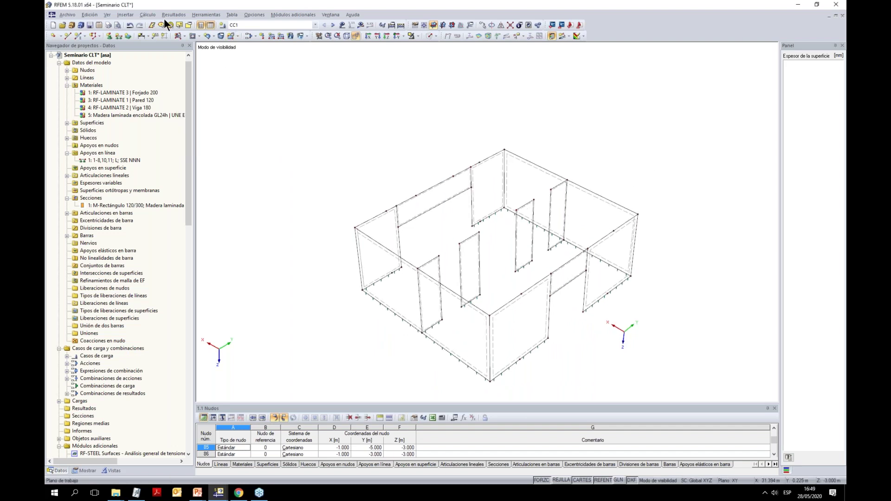
{"action": "left_click", "coordinate": [125, 15]}
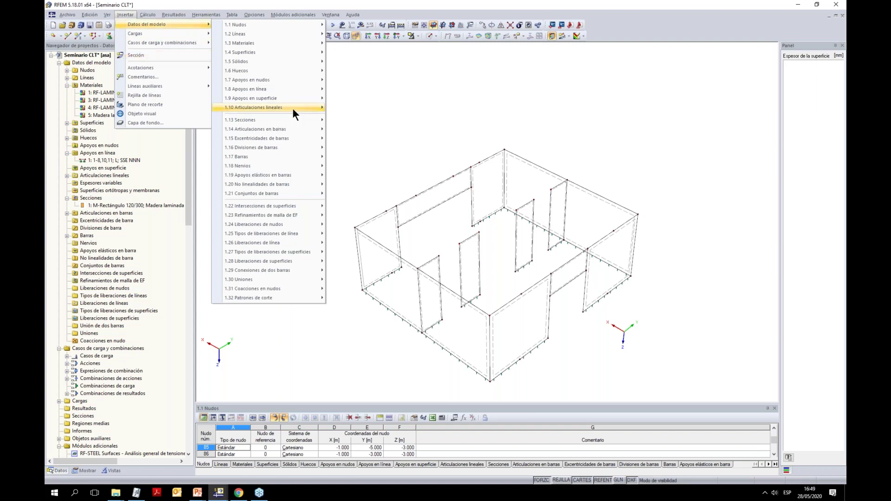
{"action": "mouse_move", "coordinate": [291, 108]}
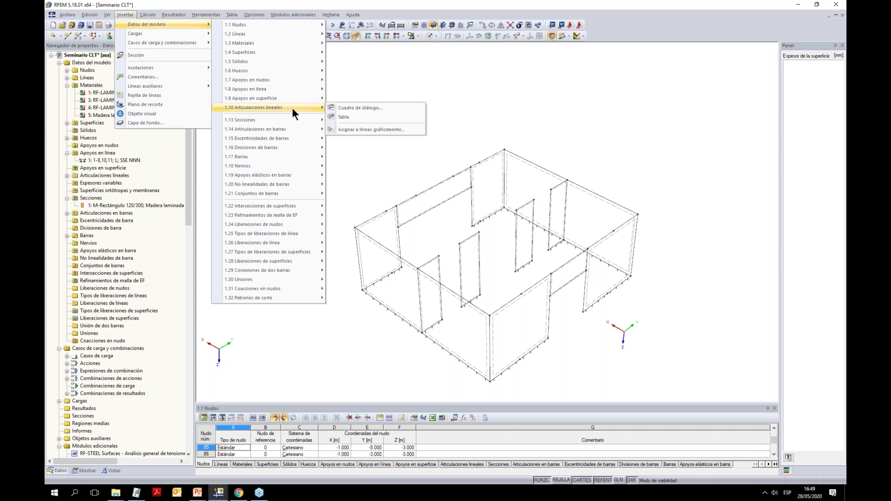
{"action": "left_click", "coordinate": [361, 130]}
{"action": "key", "text": "Return"}
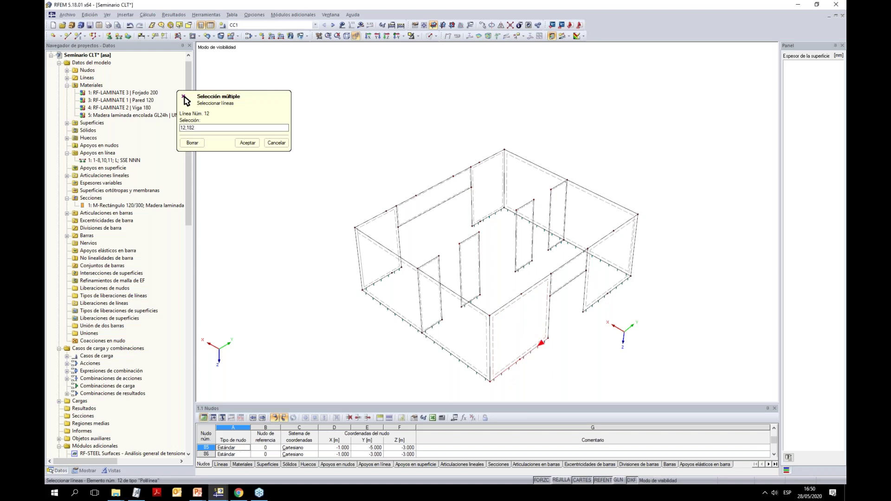
{"action": "left_click", "coordinate": [537, 282]}
{"action": "left_click", "coordinate": [544, 277]}
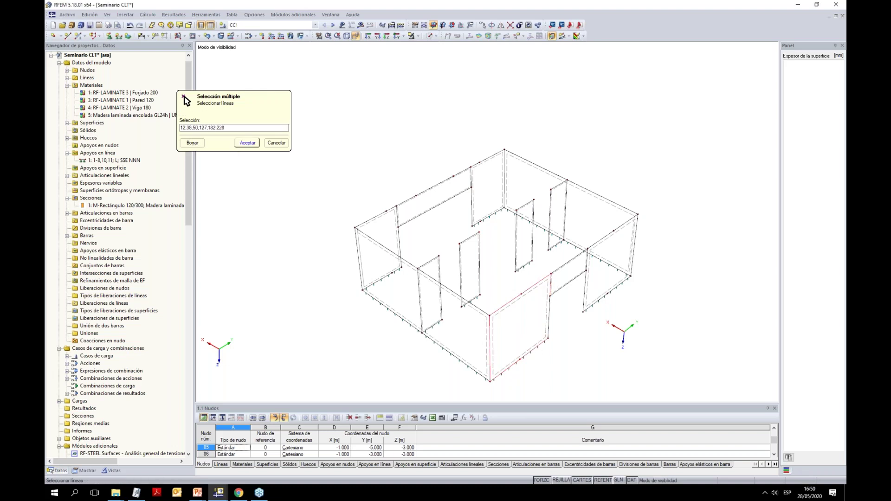
{"action": "left_click", "coordinate": [246, 143]}
Assign line hinge 1 to the upper edge of lintel surface 44 beside the corner wall
{"action": "left_click", "coordinate": [473, 285]}
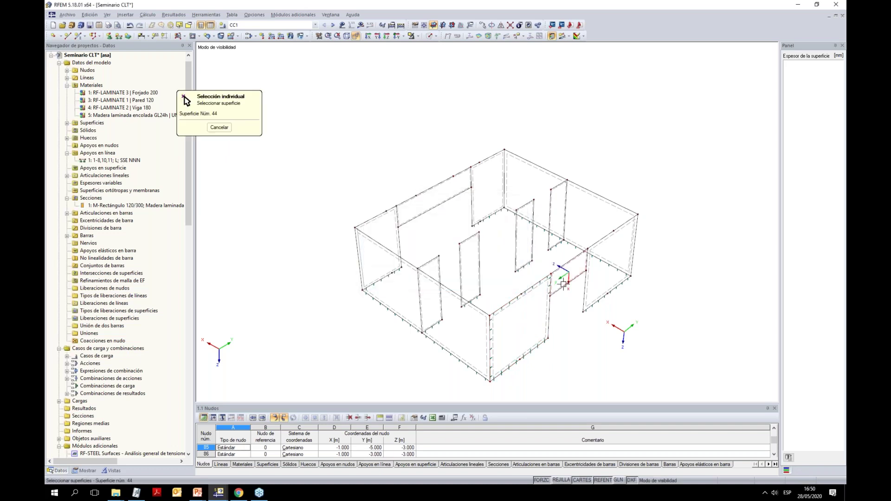
{"action": "left_click", "coordinate": [563, 287]}
{"action": "left_click", "coordinate": [247, 143]}
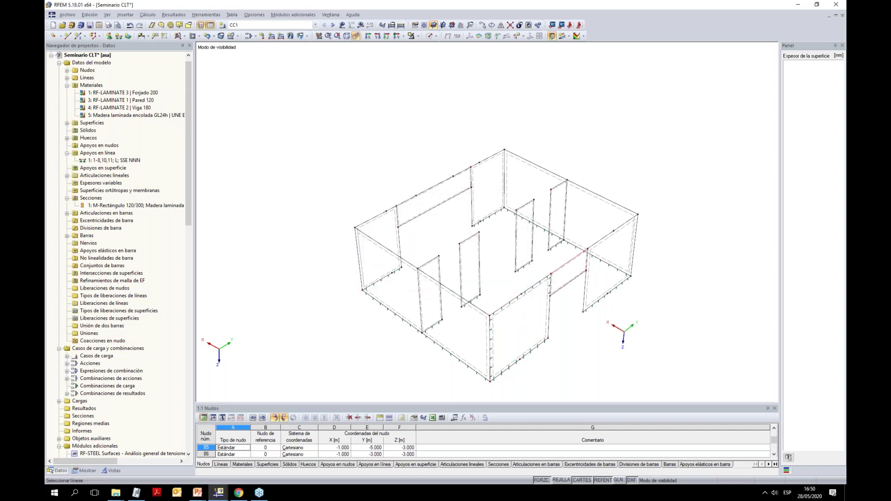
Assign line hinge 1 to the edges of the wall on the other side of lintel surface 44
{"action": "key", "text": "Return"}
{"action": "left_click", "coordinate": [590, 282]}
{"action": "left_click", "coordinate": [586, 265]}
{"action": "left_click", "coordinate": [619, 229]}
{"action": "left_click", "coordinate": [586, 297]}
{"action": "left_click", "coordinate": [612, 291]}
{"action": "left_click", "coordinate": [248, 143]}
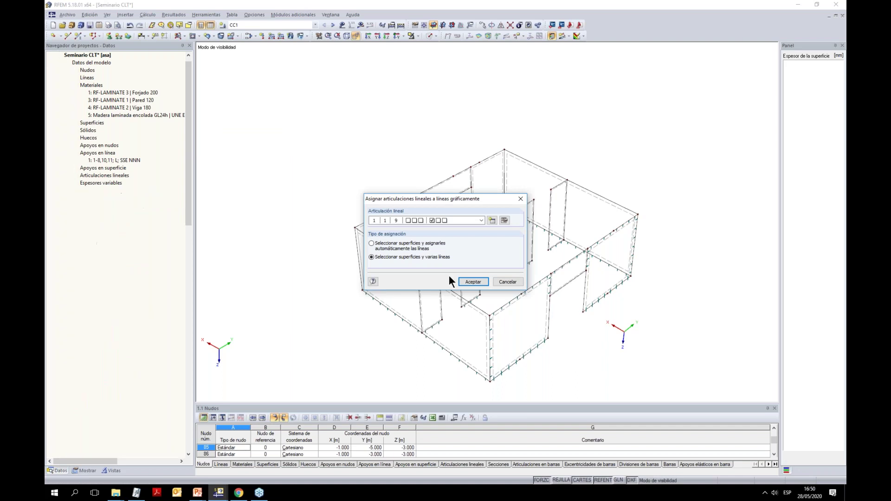
Assign line hinge 1 to the upper and lower edges of the long solid wall nearest the viewer
{"action": "left_click", "coordinate": [480, 317]}
{"action": "left_click", "coordinate": [482, 319]}
{"action": "left_click", "coordinate": [441, 346]}
{"action": "left_click", "coordinate": [411, 327]}
{"action": "left_click", "coordinate": [362, 231]}
{"action": "key", "text": "Return"}
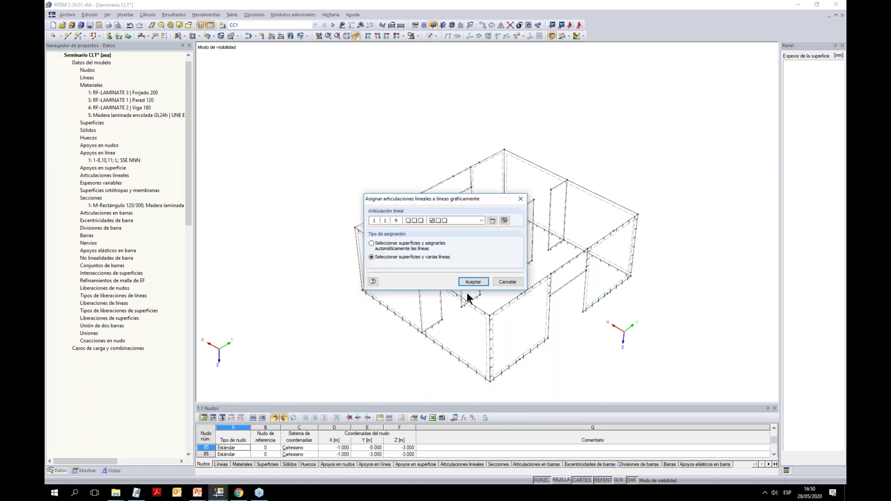
Assign line hinge 1 to the edges of the opposite long solid wall
{"action": "left_click", "coordinate": [471, 280]}
{"action": "left_click", "coordinate": [575, 243]}
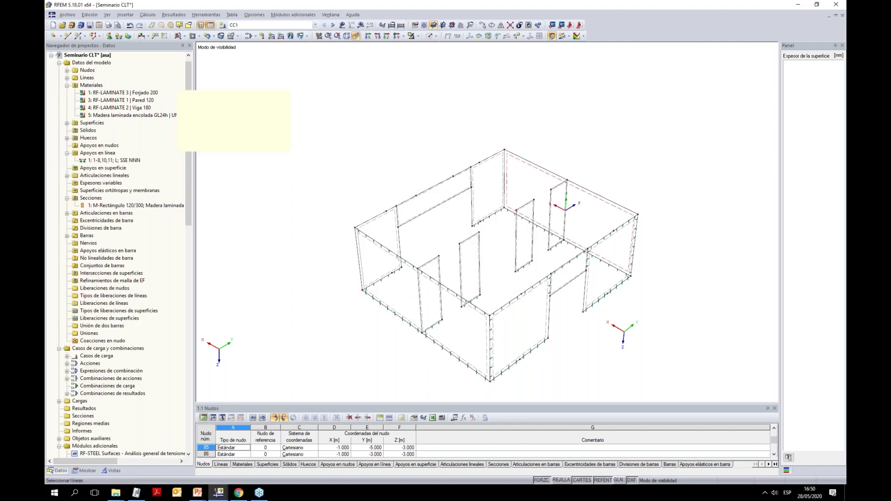
{"action": "left_click", "coordinate": [548, 229]}
{"action": "left_click", "coordinate": [548, 178]}
{"action": "left_click", "coordinate": [604, 198]}
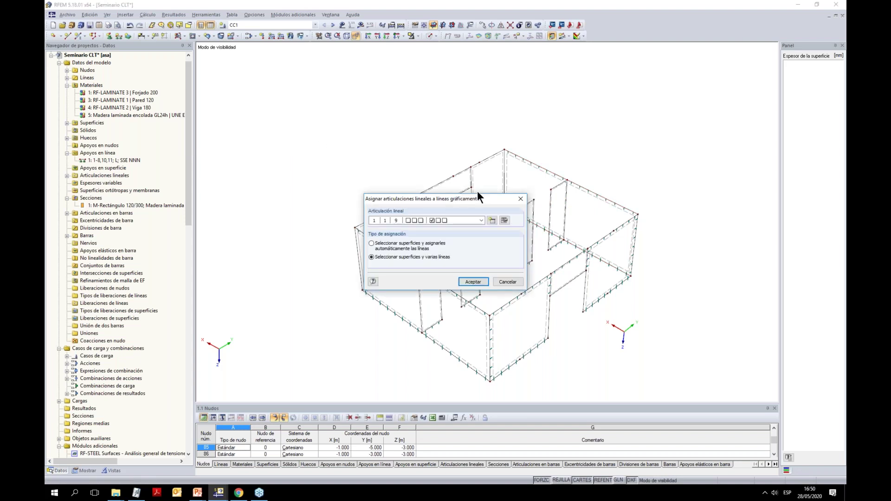
Assign line hinge 1 to lines 42, 54, 129, 183 and 229 of the first wall in the rear facade
{"action": "left_click", "coordinate": [473, 283]}
{"action": "left_click", "coordinate": [392, 212]}
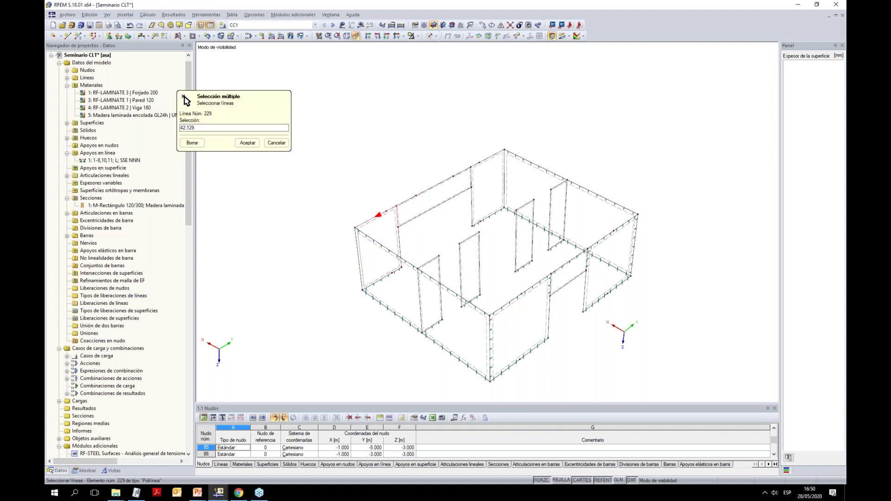
{"action": "left_click", "coordinate": [360, 272]}
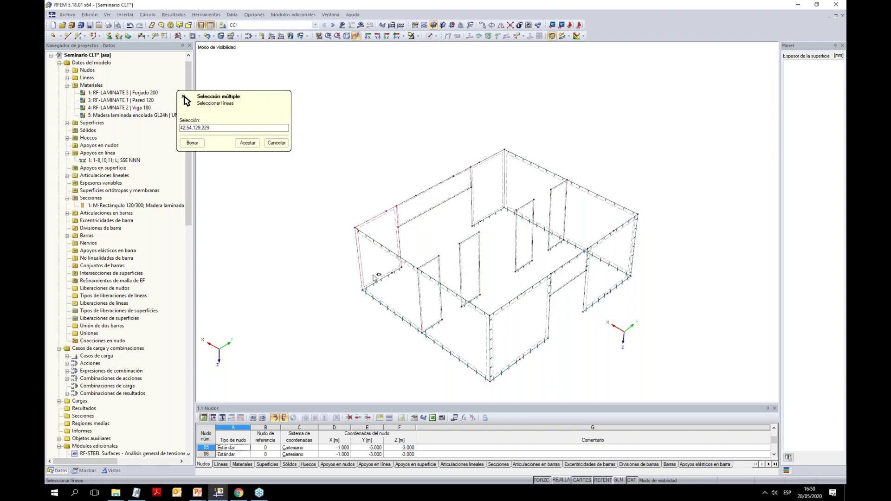
{"action": "left_click", "coordinate": [385, 277]}
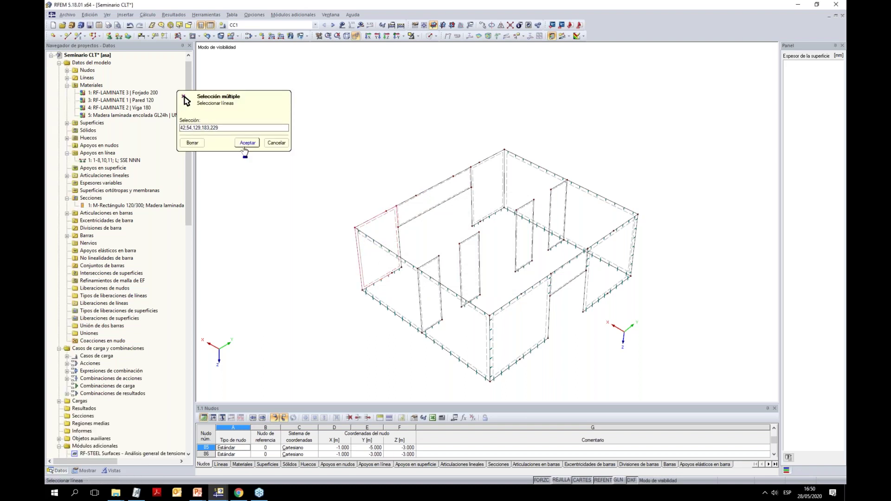
{"action": "left_click", "coordinate": [397, 270]}
{"action": "left_click", "coordinate": [254, 144]}
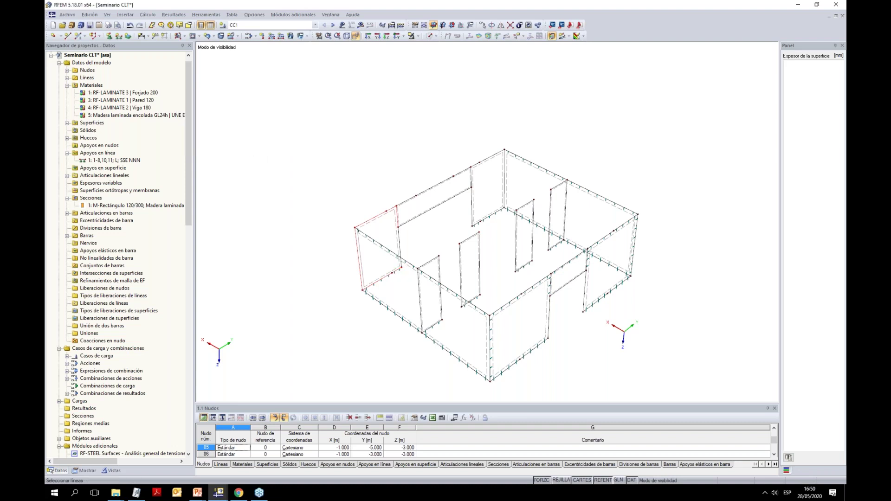
Assign line hinge 1 to the upper edge segments of lintel surface 42 in the rear facade
{"action": "left_click", "coordinate": [470, 284]}
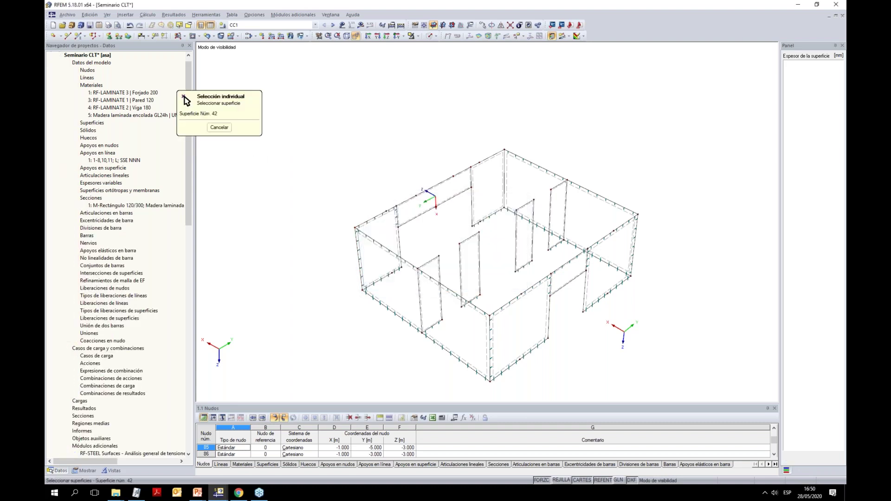
{"action": "left_click", "coordinate": [414, 218]}
{"action": "left_click", "coordinate": [410, 198]}
{"action": "left_click", "coordinate": [463, 171]}
{"action": "left_click", "coordinate": [247, 143]}
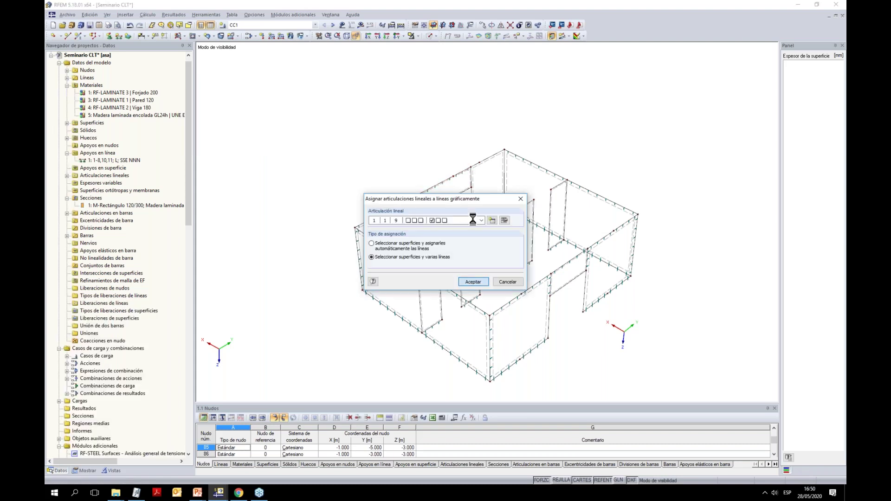
Assign line hinge 1 to lines 15, 41, 52, 128 and 227 of the rear facade's other corner wall
{"action": "left_click", "coordinate": [473, 282]}
{"action": "left_click", "coordinate": [477, 181]}
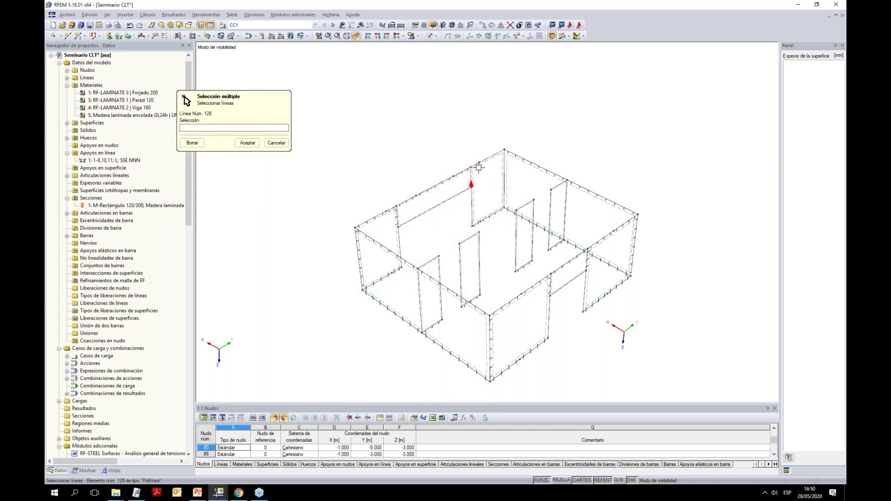
{"action": "left_click", "coordinate": [481, 162]}
{"action": "left_click", "coordinate": [494, 156]}
{"action": "left_click", "coordinate": [504, 169]}
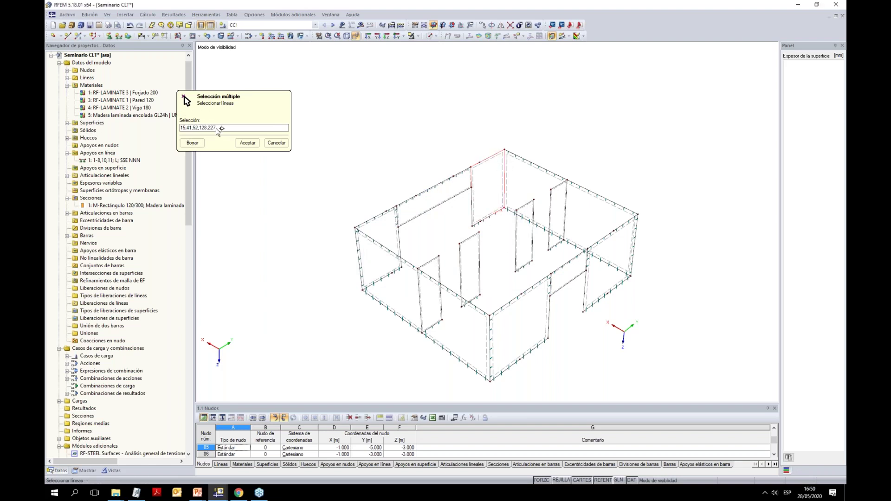
{"action": "left_click", "coordinate": [474, 225]}
{"action": "left_click", "coordinate": [247, 143]}
Assign line hinge 1 to the edges of the first two interior walls, starting from the near long wall
{"action": "left_click", "coordinate": [469, 284]}
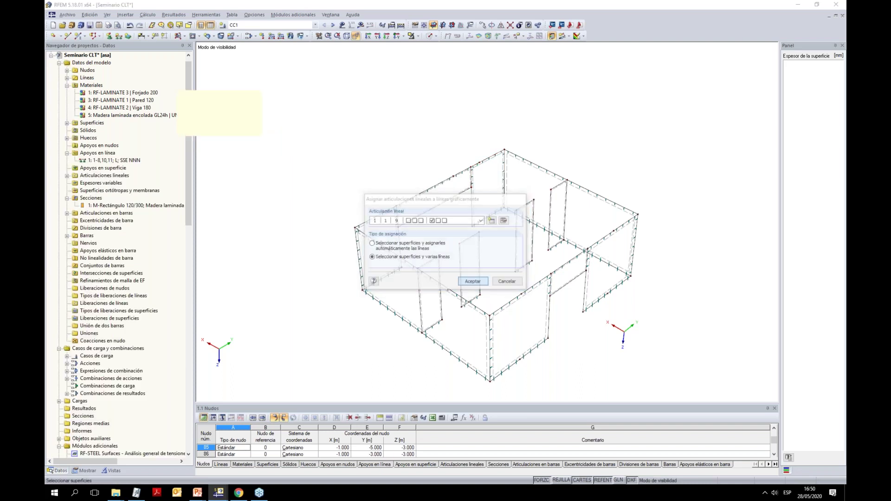
{"action": "left_click", "coordinate": [427, 325]}
{"action": "left_click", "coordinate": [425, 330]}
{"action": "left_click", "coordinate": [248, 143]}
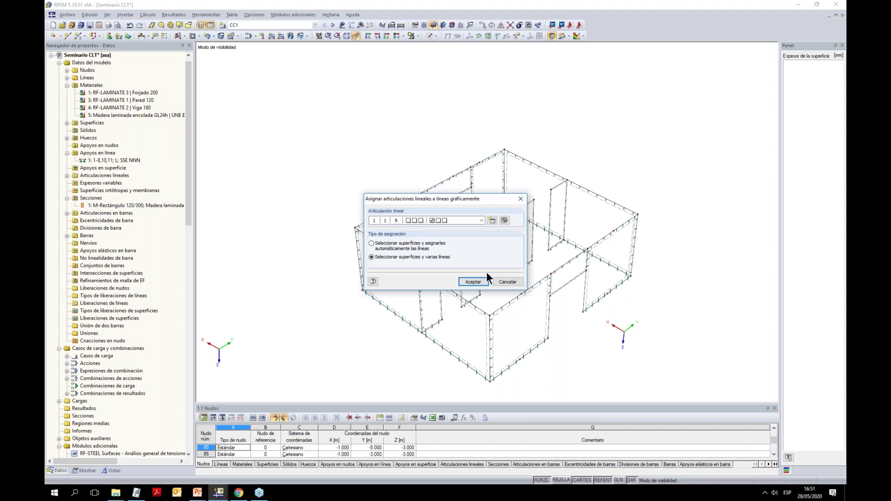
{"action": "left_click", "coordinate": [474, 279]}
{"action": "left_click", "coordinate": [468, 251]}
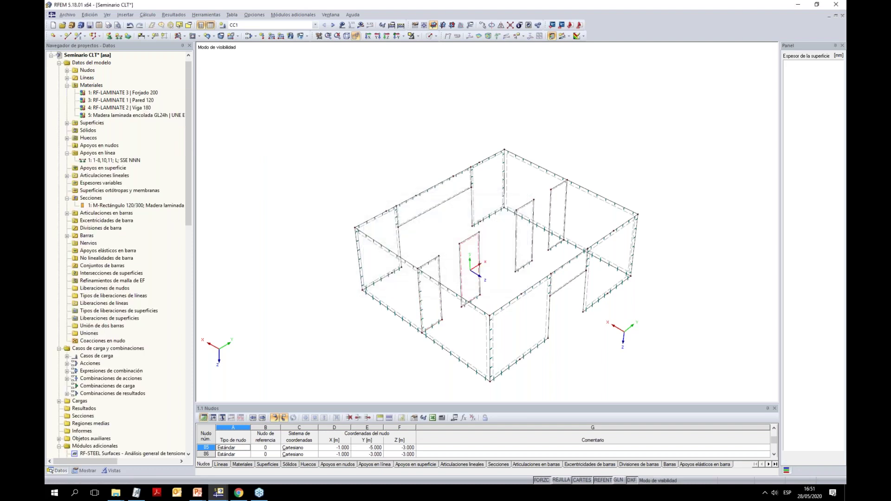
{"action": "left_click", "coordinate": [248, 143]}
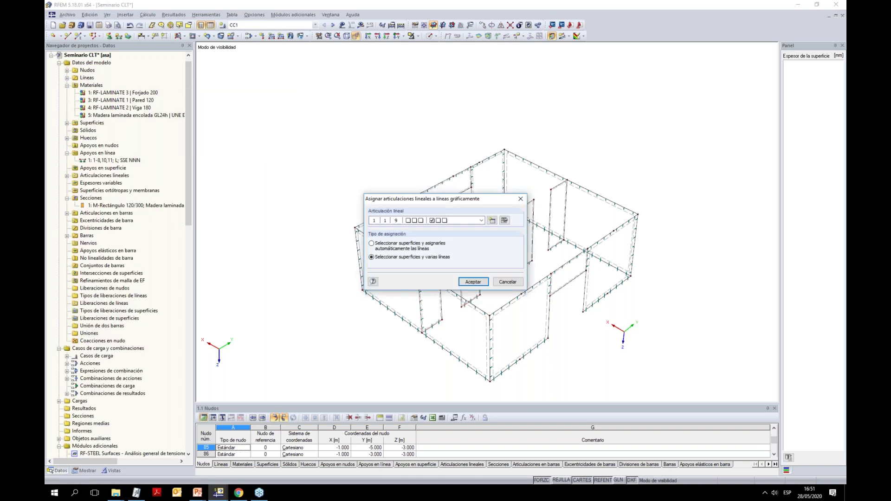
Assign line hinge 1 to the edges of the remaining two interior walls and finish the assignment for this storey
{"action": "left_click", "coordinate": [473, 280]}
{"action": "left_click", "coordinate": [521, 260]}
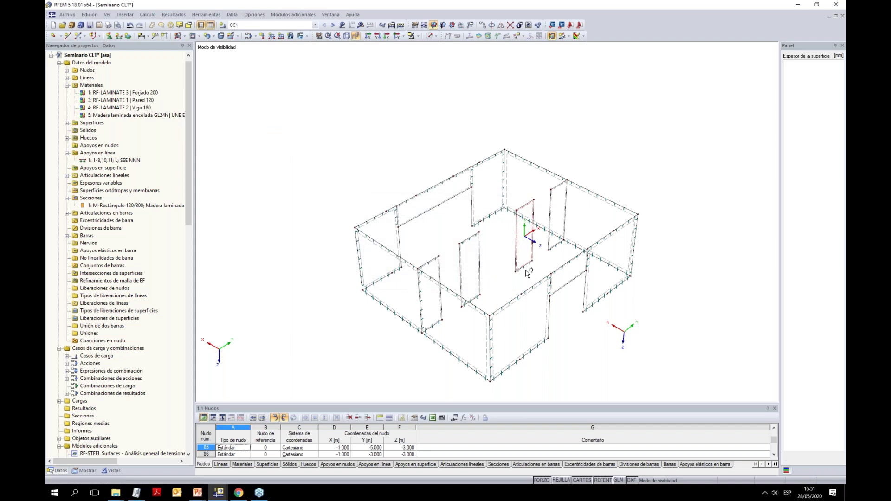
{"action": "left_click", "coordinate": [281, 143]}
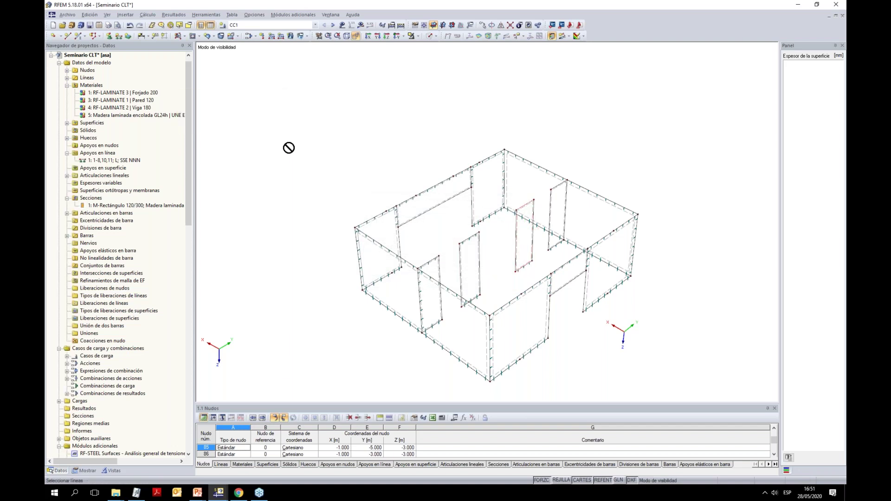
{"action": "left_click", "coordinate": [473, 282]}
{"action": "left_click", "coordinate": [564, 239]}
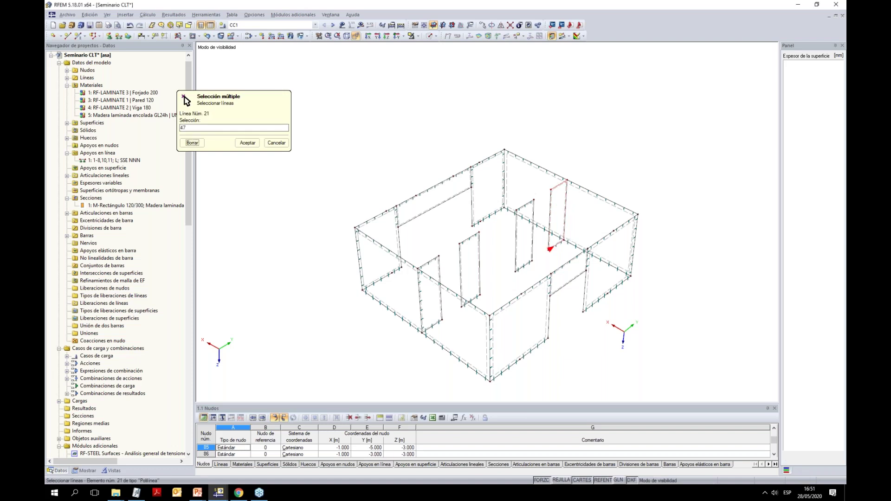
{"action": "left_click", "coordinate": [248, 143]}
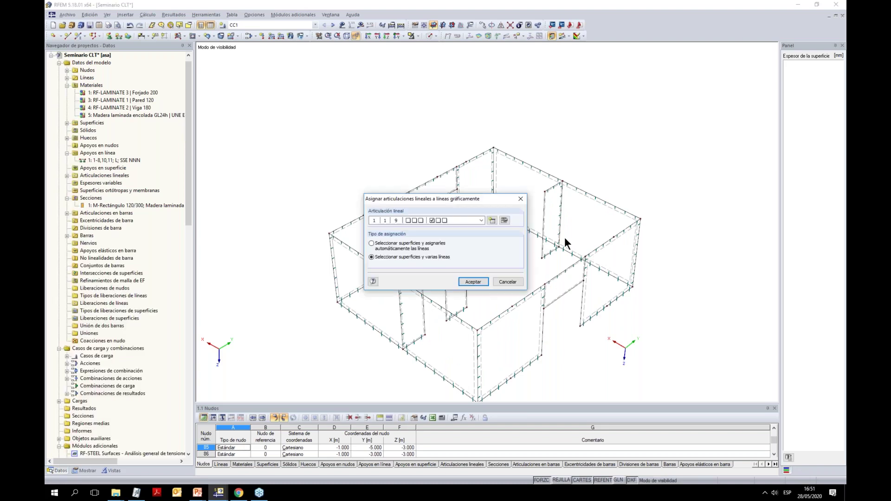
{"action": "key", "text": "Return"}
Cancel visibility mode to display all storeys of the building again
{"action": "middle_click_drag", "start_coordinate": [624, 147], "coordinate": [519, 162], "text": "ctrl"}
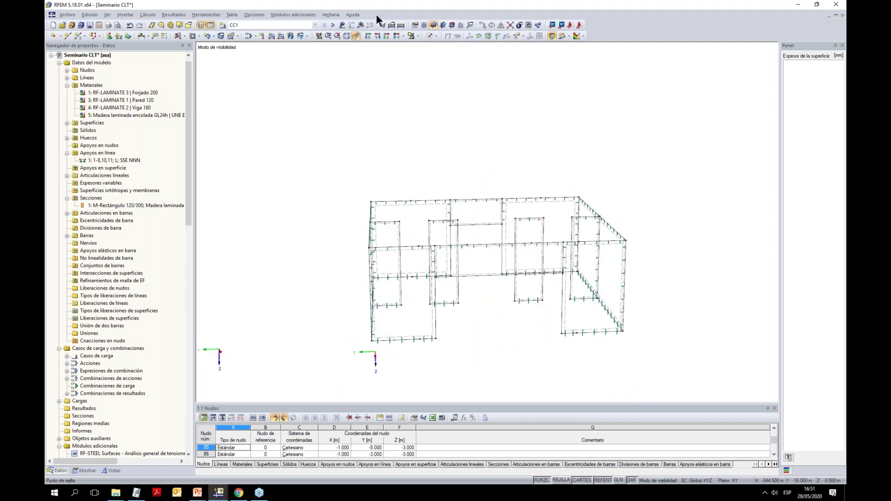
{"action": "left_click", "coordinate": [358, 36]}
{"action": "left_click", "coordinate": [417, 38]}
{"action": "left_click", "coordinate": [441, 105]}
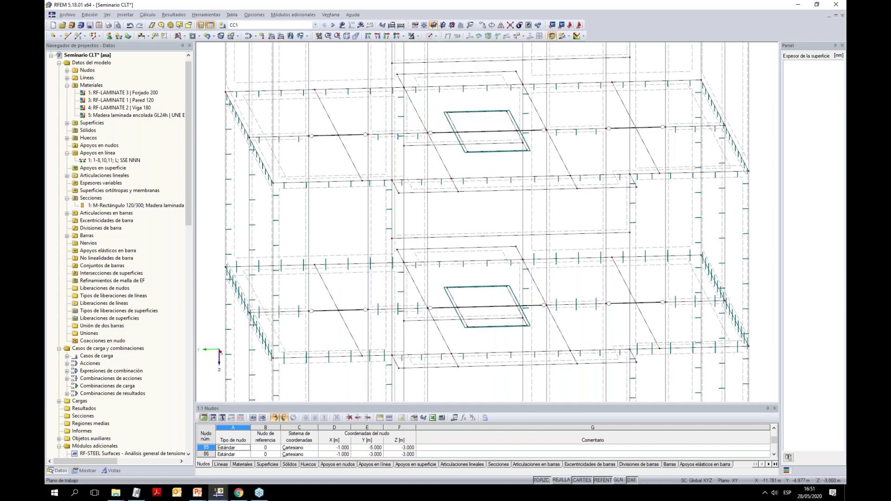
Select the walls of the second upper storey and isolate them in visibility mode
{"action": "scroll", "coordinate": [469, 153], "scroll_direction": "down", "scroll_amount": 3}
{"action": "middle_click_drag", "start_coordinate": [469, 153], "coordinate": [516, 134], "text": "ctrl"}
{"action": "left_click_drag", "start_coordinate": [637, 189], "coordinate": [329, 139]}
{"action": "left_click", "coordinate": [416, 36]}
{"action": "left_click", "coordinate": [431, 44]}
{"action": "middle_click_drag", "start_coordinate": [580, 218], "coordinate": [623, 253], "text": "ctrl"}
{"action": "middle_click_drag", "start_coordinate": [539, 286], "coordinate": [565, 301], "text": "ctrl"}
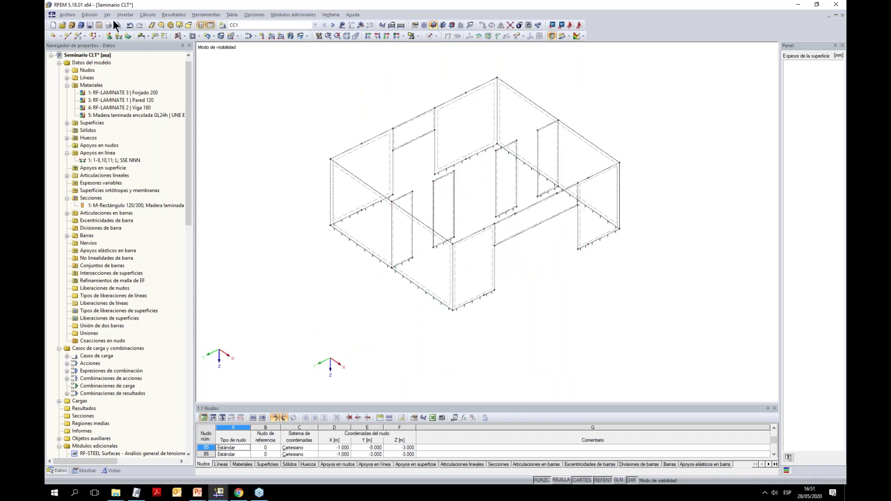
Assign line hinge 1 graphically to the edges of the near façade's wall panel at the near corner, using selected surfaces and several lines
{"action": "left_click", "coordinate": [126, 18]}
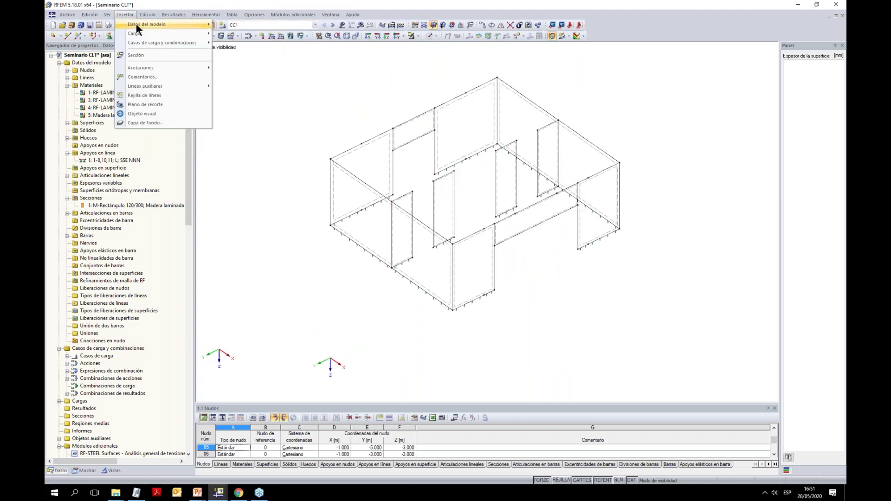
{"action": "mouse_move", "coordinate": [136, 23]}
{"action": "mouse_move", "coordinate": [271, 111]}
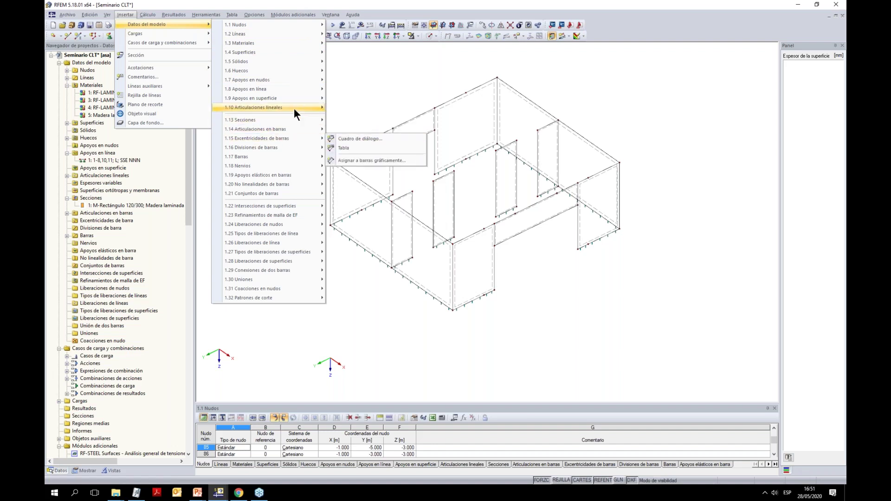
{"action": "left_click", "coordinate": [359, 130]}
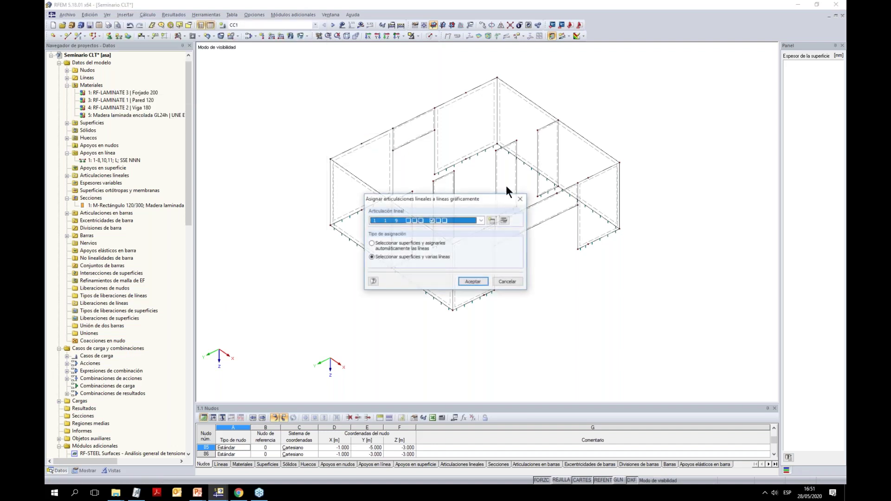
{"action": "left_click", "coordinate": [473, 281]}
{"action": "left_click", "coordinate": [474, 274]}
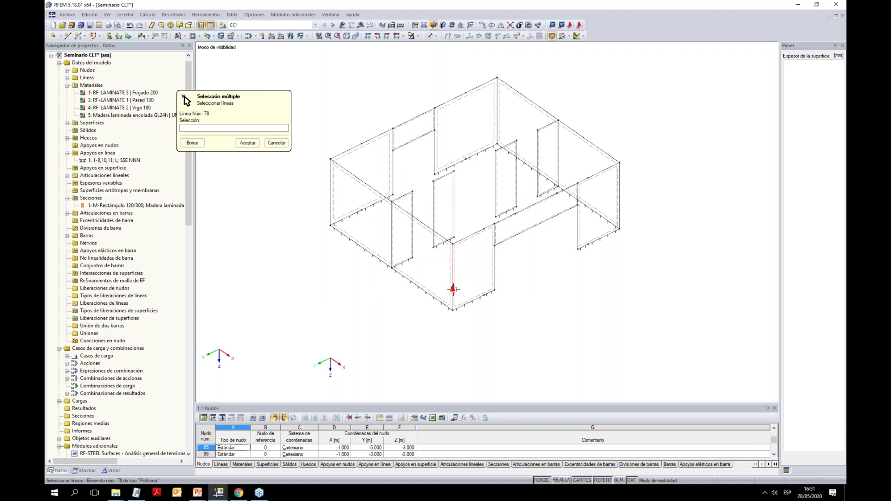
{"action": "left_click", "coordinate": [459, 306]}
{"action": "left_click", "coordinate": [454, 260]}
{"action": "left_click", "coordinate": [480, 230]}
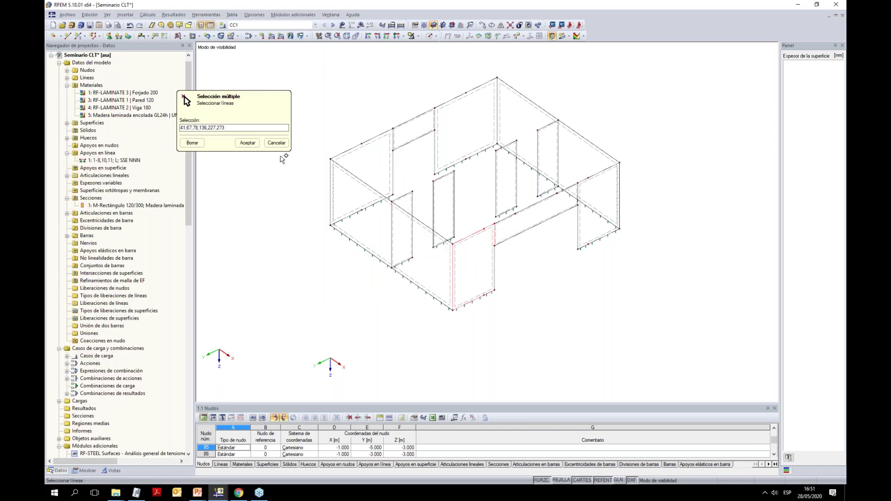
{"action": "left_click", "coordinate": [249, 143]}
Assign line hinge 1 to the top edge of the near façade's lintel and to the edges of the wall panel beyond it
{"action": "left_click", "coordinate": [475, 284]}
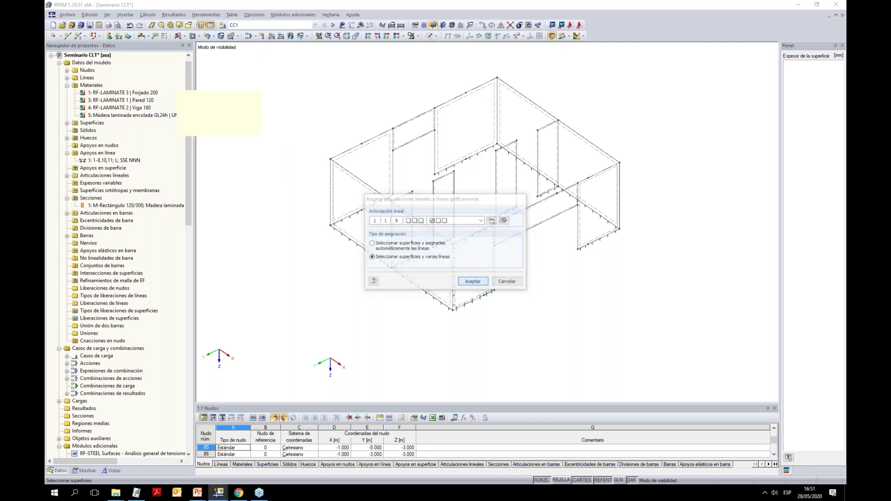
{"action": "left_click", "coordinate": [503, 241]}
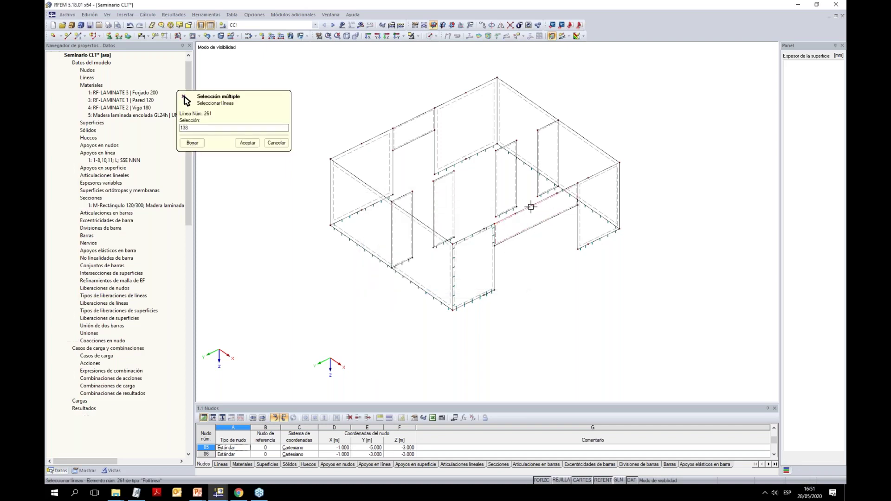
{"action": "left_click", "coordinate": [250, 143]}
{"action": "left_click", "coordinate": [499, 277]}
{"action": "left_click", "coordinate": [580, 215]}
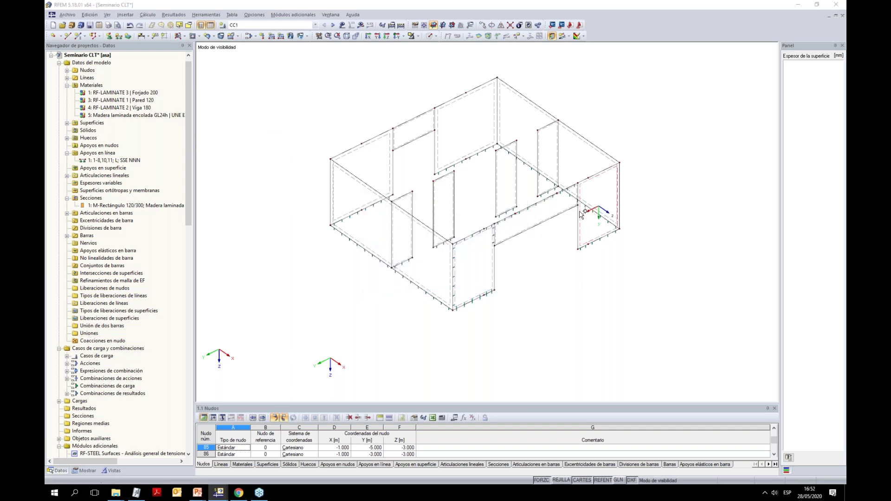
{"action": "left_click", "coordinate": [610, 168]}
{"action": "left_click", "coordinate": [619, 195]}
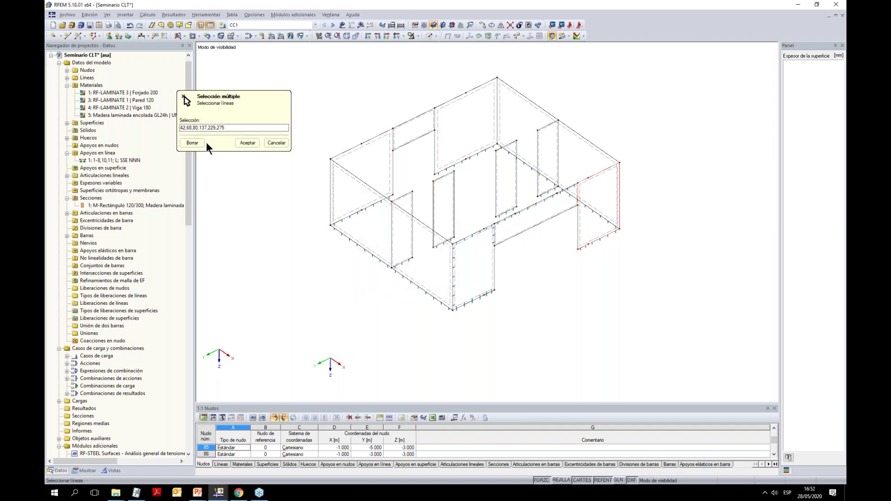
{"action": "left_click", "coordinate": [254, 144]}
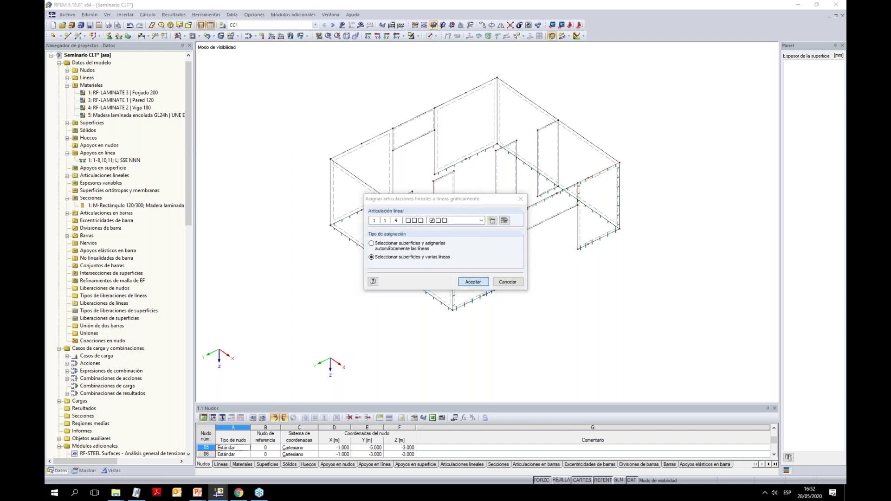
Assign line hinge 1 to the edges of the near solid wall and the adjoining wall panel of the far façade
{"action": "left_click", "coordinate": [493, 286]}
{"action": "left_click", "coordinate": [350, 239]}
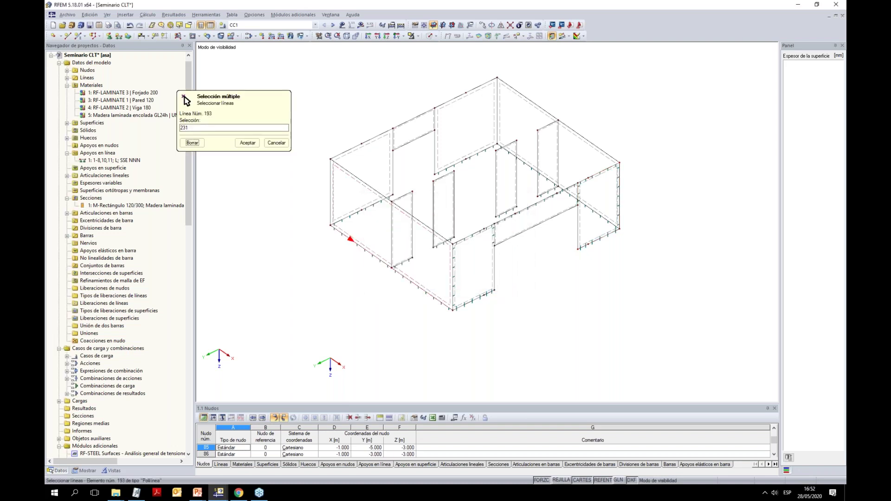
{"action": "left_click", "coordinate": [247, 143]}
{"action": "left_click", "coordinate": [473, 283]}
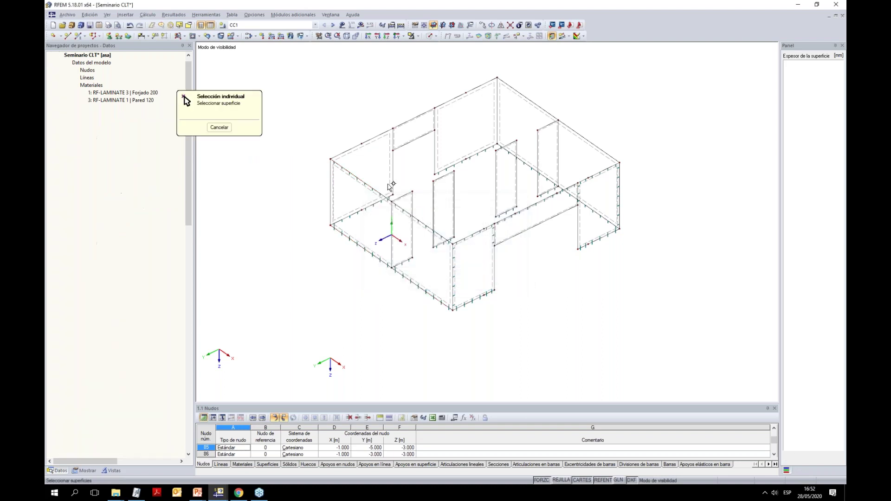
{"action": "left_click", "coordinate": [398, 155]}
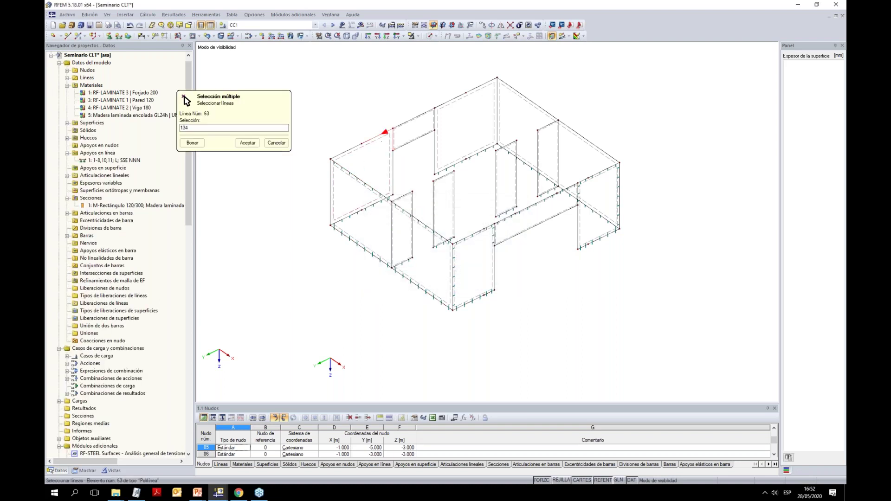
{"action": "left_click", "coordinate": [331, 198]}
{"action": "left_click", "coordinate": [247, 143]}
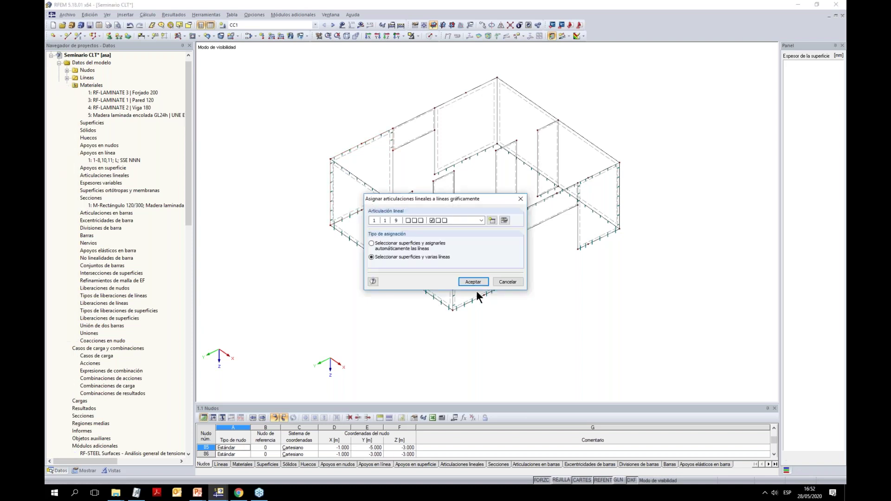
Assign line hinge 1 to the top edge of the far façade's lintel and to the edges of the wall panel beyond it
{"action": "left_click", "coordinate": [473, 282]}
{"action": "left_click", "coordinate": [413, 132]}
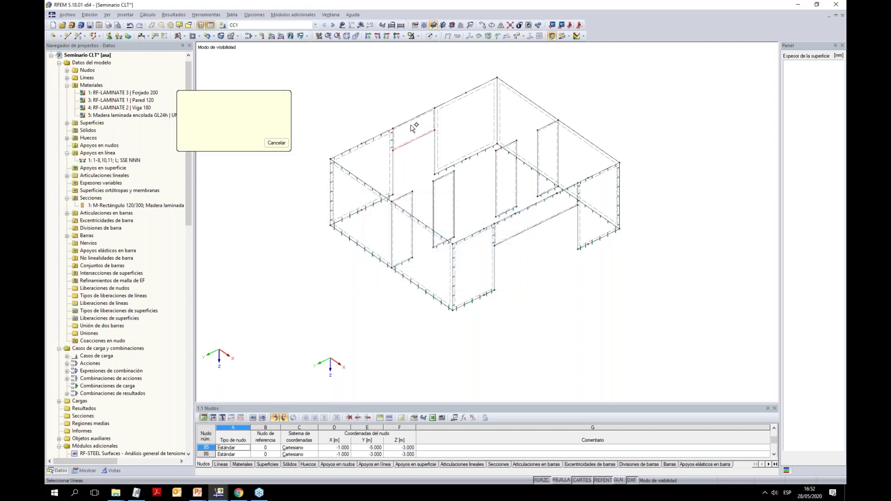
{"action": "left_click", "coordinate": [246, 144]}
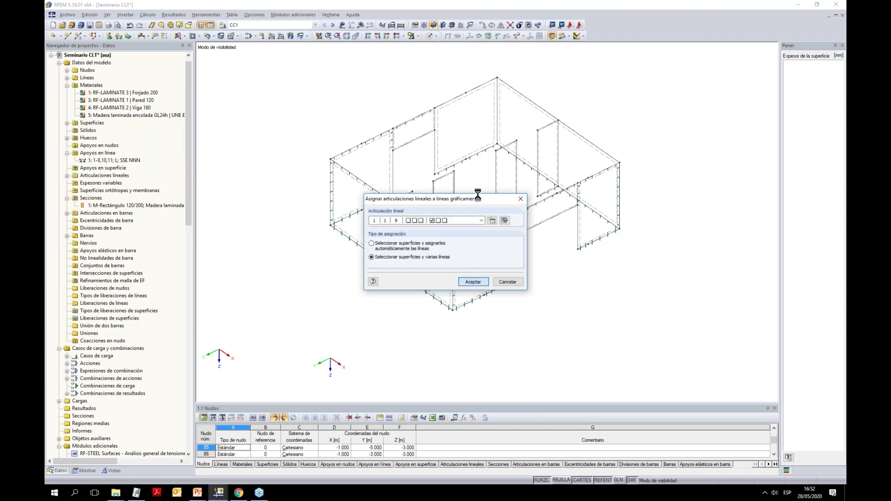
{"action": "left_click", "coordinate": [473, 282]}
{"action": "left_click", "coordinate": [437, 147]}
{"action": "left_click", "coordinate": [465, 93]}
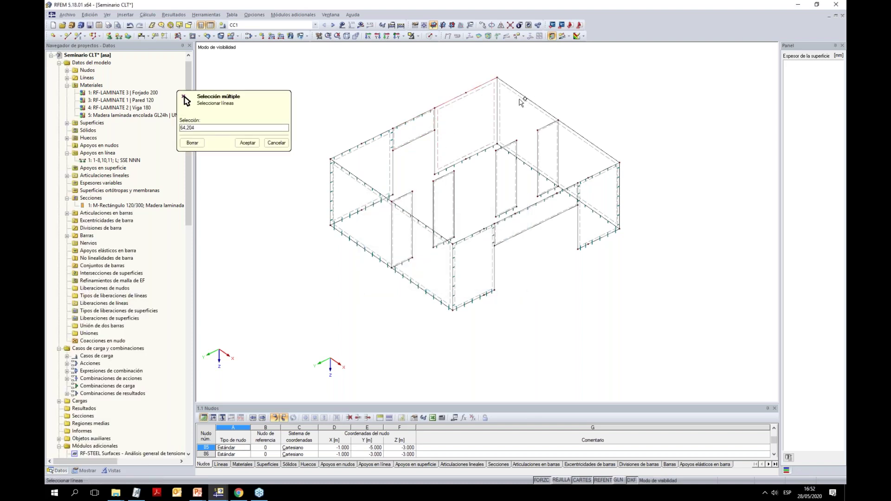
{"action": "left_click", "coordinate": [496, 112]}
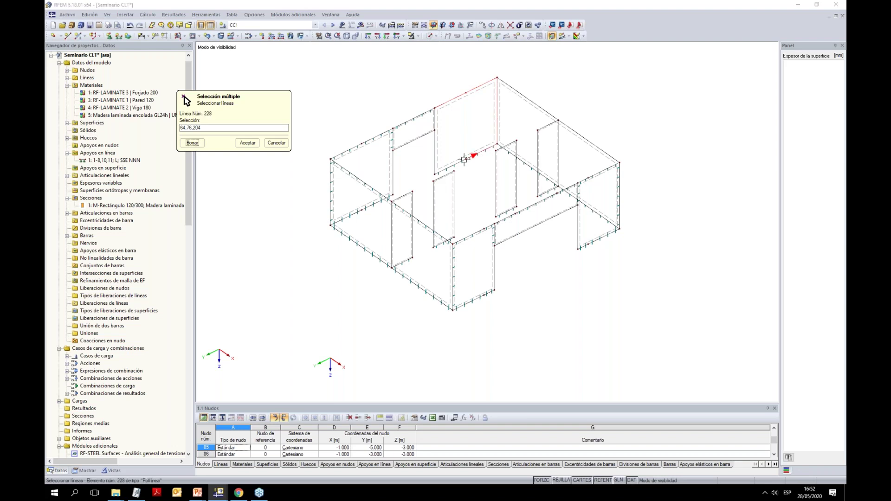
{"action": "left_click", "coordinate": [447, 168]}
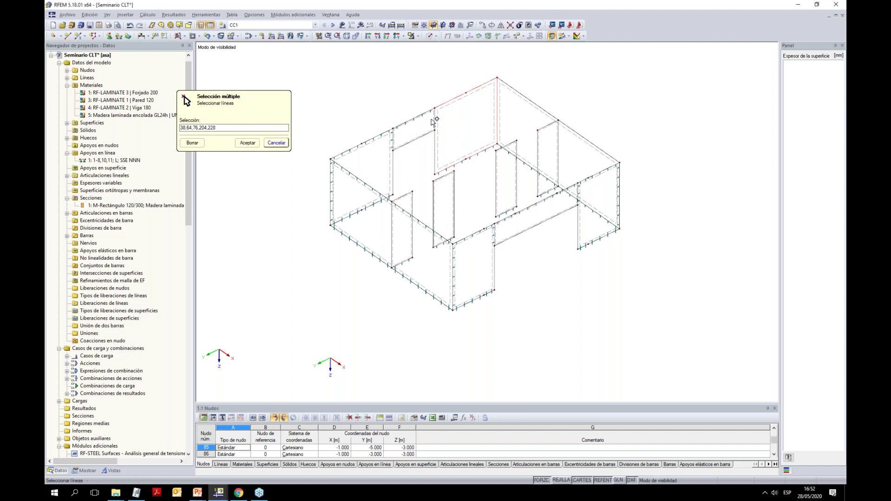
{"action": "left_click", "coordinate": [247, 143]}
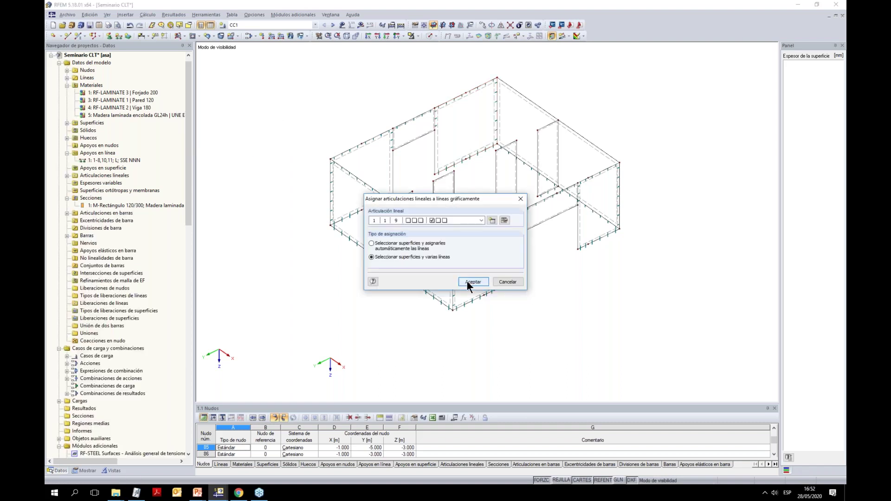
Assign line hinge 1 to the top and bottom edges of the far solid wall
{"action": "key", "text": "Return"}
{"action": "left_click", "coordinate": [524, 139]}
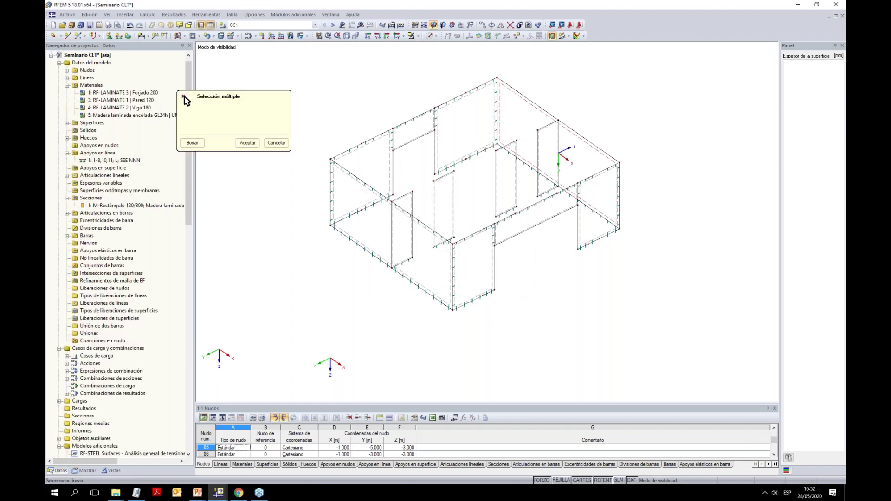
{"action": "left_click", "coordinate": [528, 166]}
{"action": "left_click", "coordinate": [577, 135]}
{"action": "left_click", "coordinate": [247, 143]}
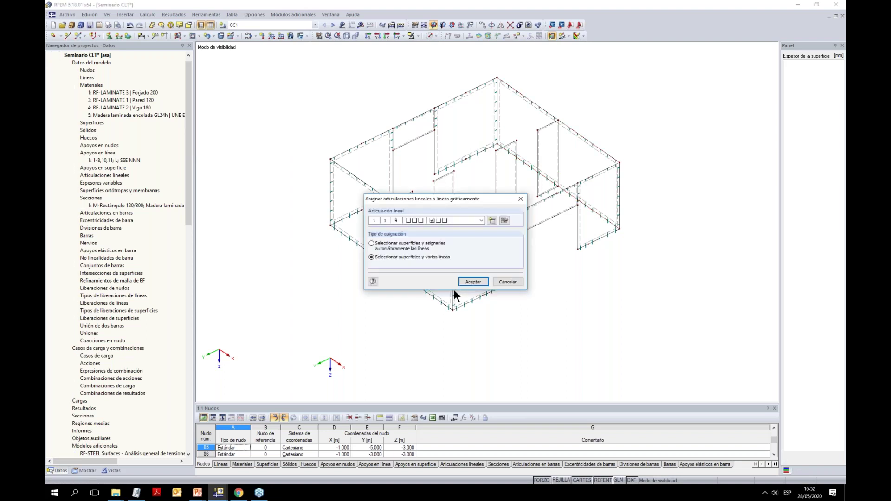
Assign line hinge 1 to the top and bottom edges of the two interior walls closest to the near solid wall
{"action": "key", "text": "Return"}
{"action": "left_click", "coordinate": [439, 204]}
{"action": "left_click", "coordinate": [452, 245]}
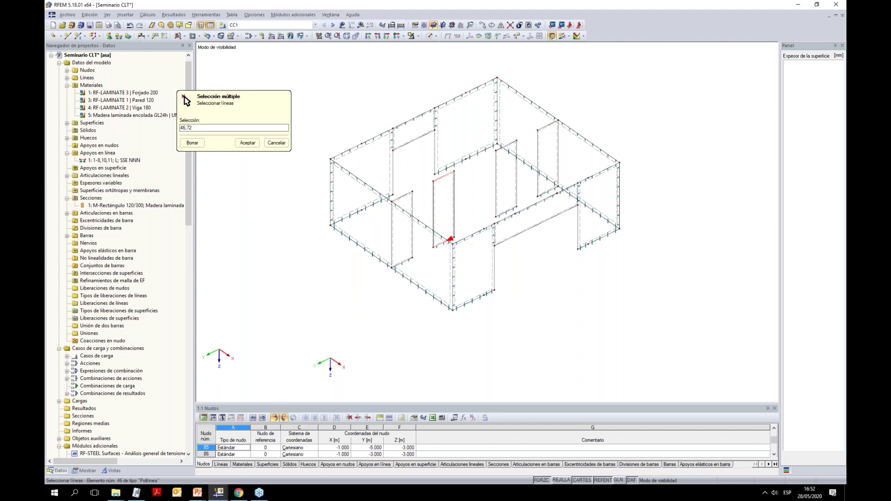
{"action": "left_click", "coordinate": [247, 143]}
{"action": "left_click", "coordinate": [478, 284]}
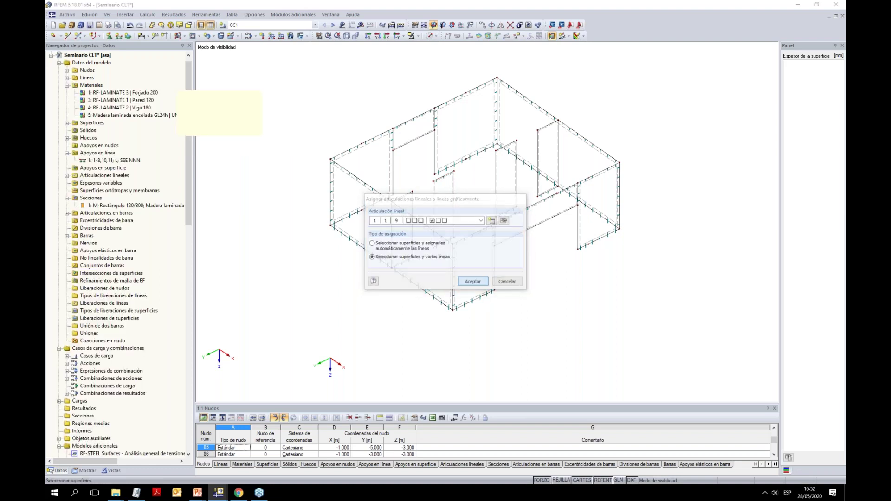
{"action": "left_click", "coordinate": [402, 225]}
{"action": "left_click", "coordinate": [405, 202]}
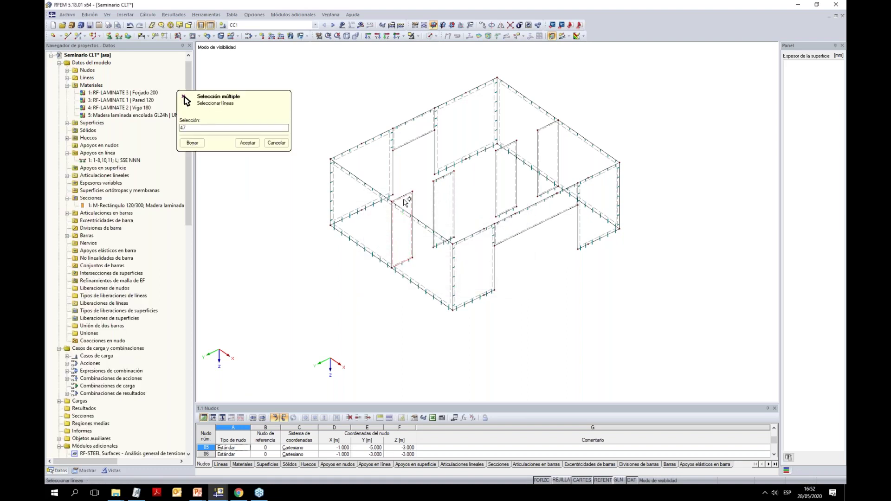
{"action": "left_click", "coordinate": [247, 143]}
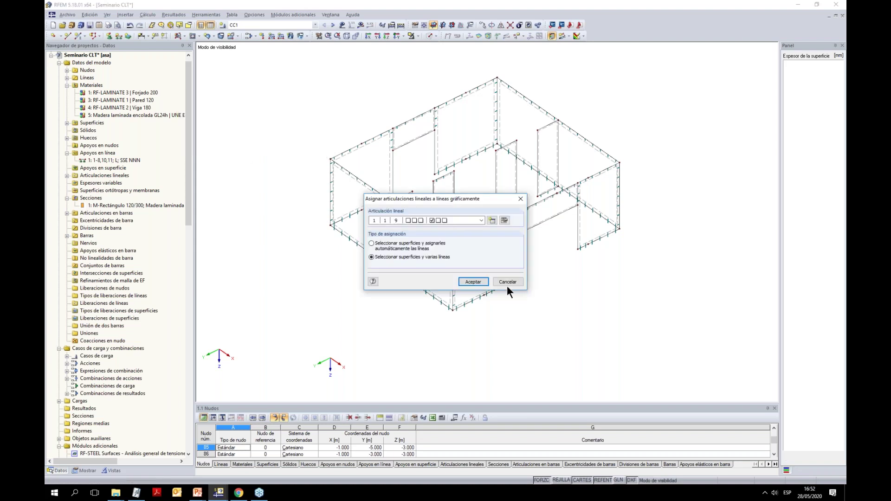
Assign line hinge 1 to the edges of the remaining two interior walls, including the vertical edge that meets the far solid wall
{"action": "left_click", "coordinate": [476, 282]}
{"action": "scroll", "coordinate": [520, 284], "scroll_direction": "up", "scroll_amount": 2}
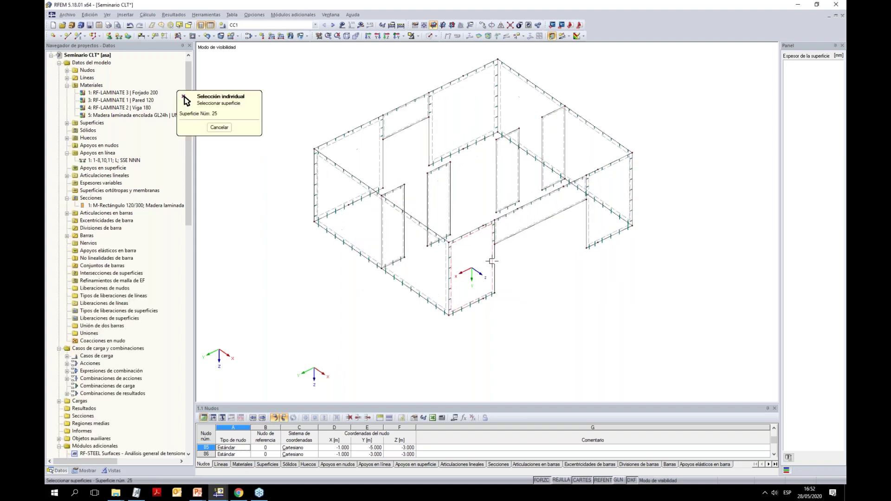
{"action": "middle_click_drag", "start_coordinate": [520, 284], "coordinate": [517, 371]}
{"action": "left_click", "coordinate": [508, 188]}
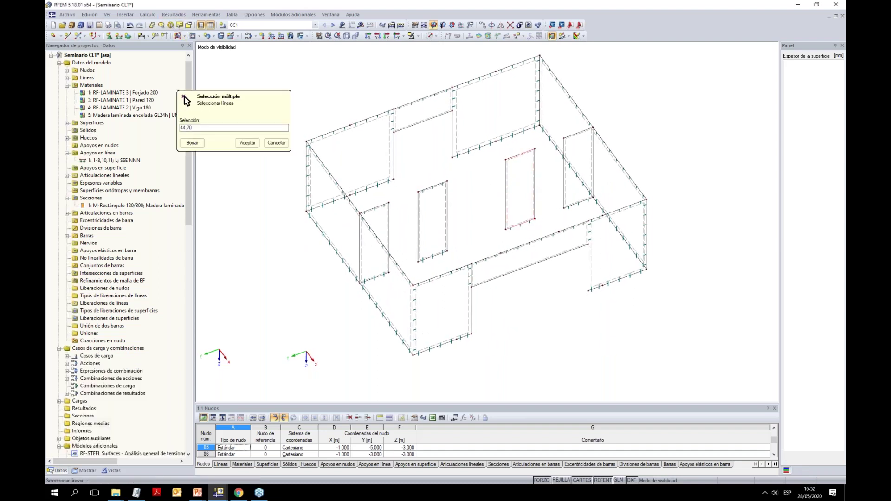
{"action": "left_click", "coordinate": [247, 142]}
{"action": "left_click", "coordinate": [474, 281]}
{"action": "left_click", "coordinate": [565, 162]}
{"action": "left_click", "coordinate": [573, 205]}
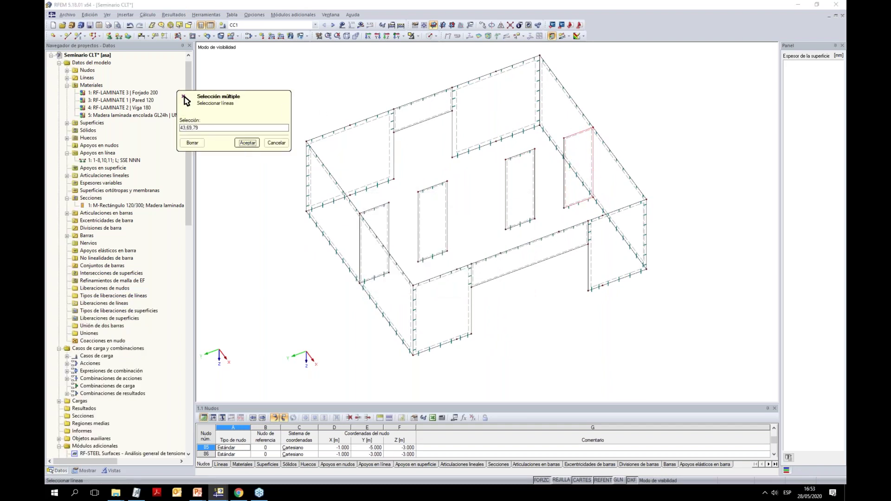
{"action": "left_click", "coordinate": [247, 142]}
Assign line hinge 1 to the vertical edge of the interior wall that meets the near solid wall
{"action": "left_click", "coordinate": [474, 281]}
{"action": "left_click", "coordinate": [371, 250]}
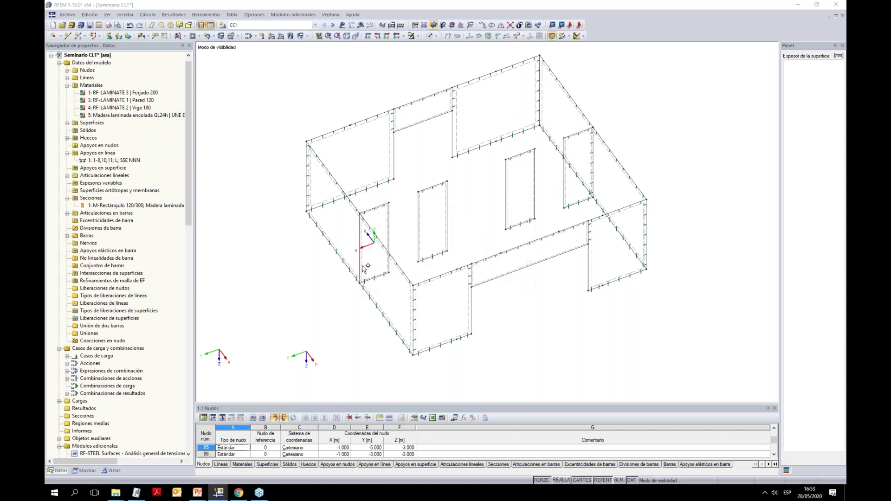
{"action": "left_click", "coordinate": [361, 223]}
{"action": "left_click", "coordinate": [240, 143]}
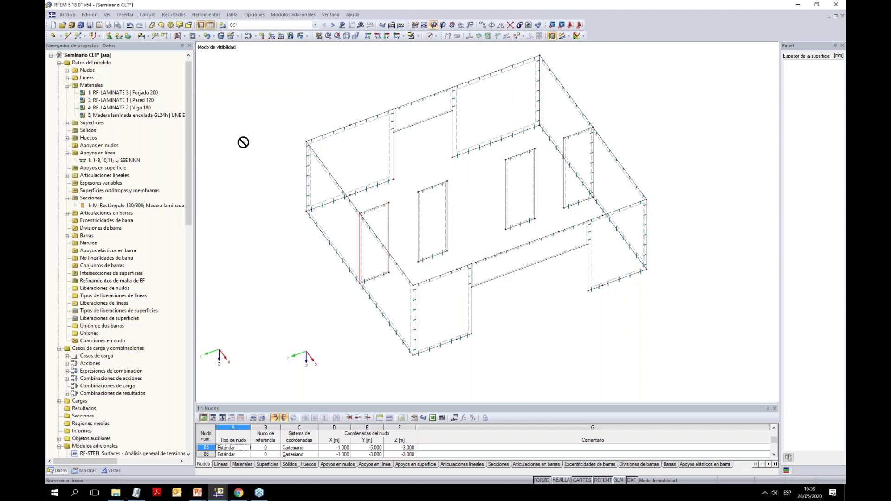
{"action": "left_click", "coordinate": [472, 282]}
Cancel visibility mode to display the complete building again
{"action": "middle_click_drag", "start_coordinate": [552, 296], "coordinate": [617, 280], "text": "ctrl"}
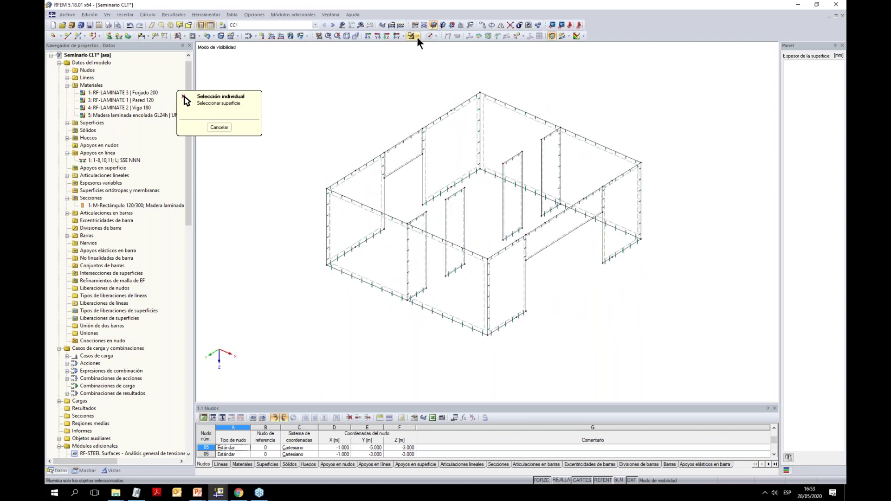
{"action": "left_click", "coordinate": [418, 37]}
{"action": "left_click", "coordinate": [478, 110]}
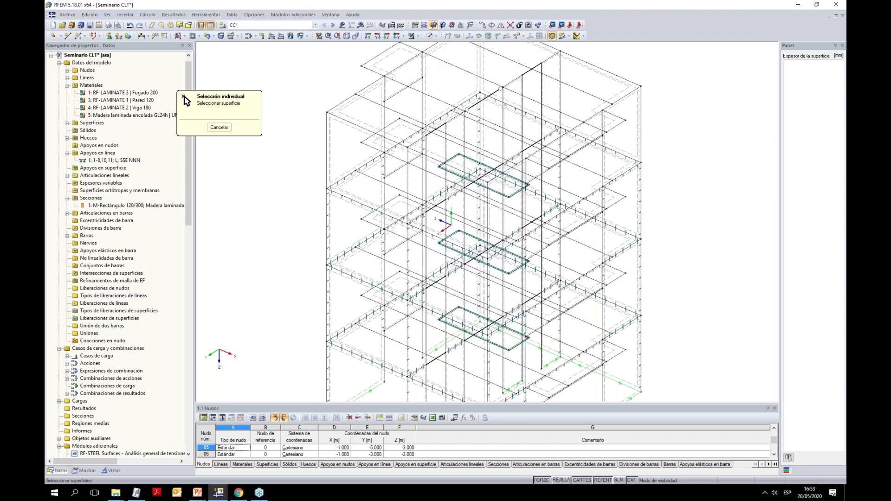
End the hinge assignment, then select the top storey's walls in elevation and isolate them in visibility mode
{"action": "left_click", "coordinate": [397, 36]}
{"action": "key", "text": "Escape"}
{"action": "left_click_drag", "start_coordinate": [647, 129], "coordinate": [316, 82]}
{"action": "left_click", "coordinate": [418, 36]}
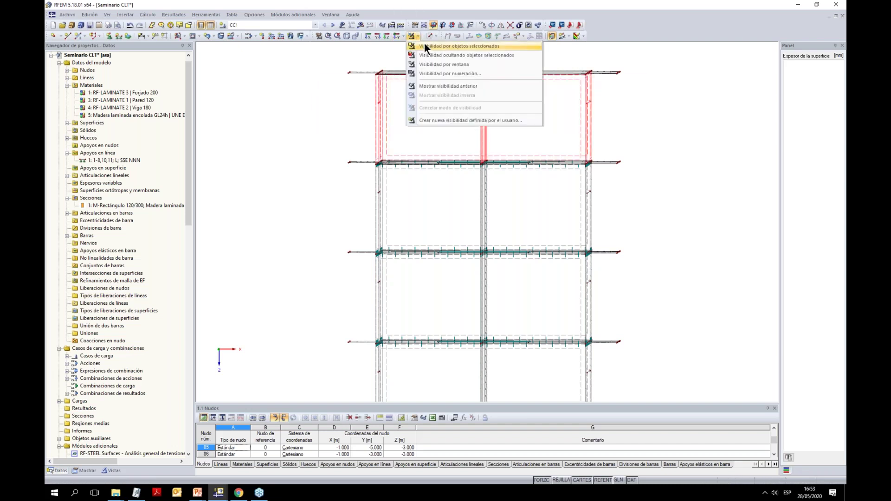
{"action": "left_click", "coordinate": [425, 46]}
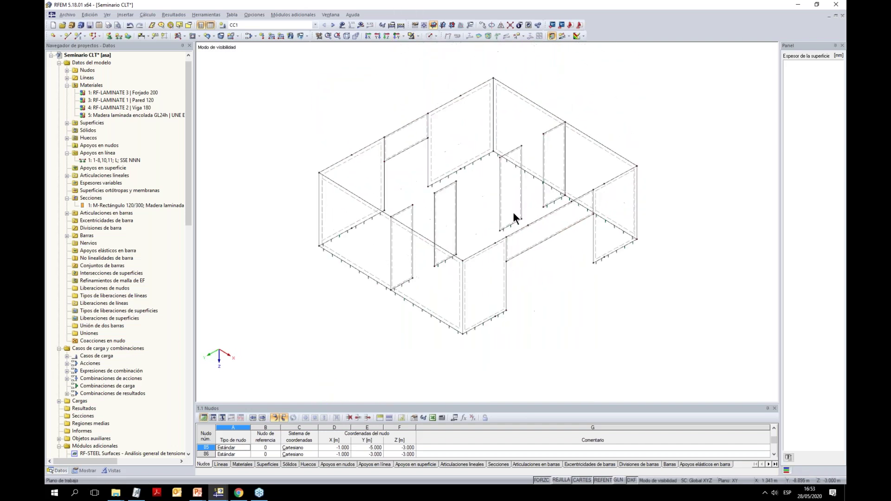
Assign line hinge 1 to the top, bottom and corner edges of the near wall panel, using surface and multiple-line selection
{"action": "left_click", "coordinate": [119, 15]}
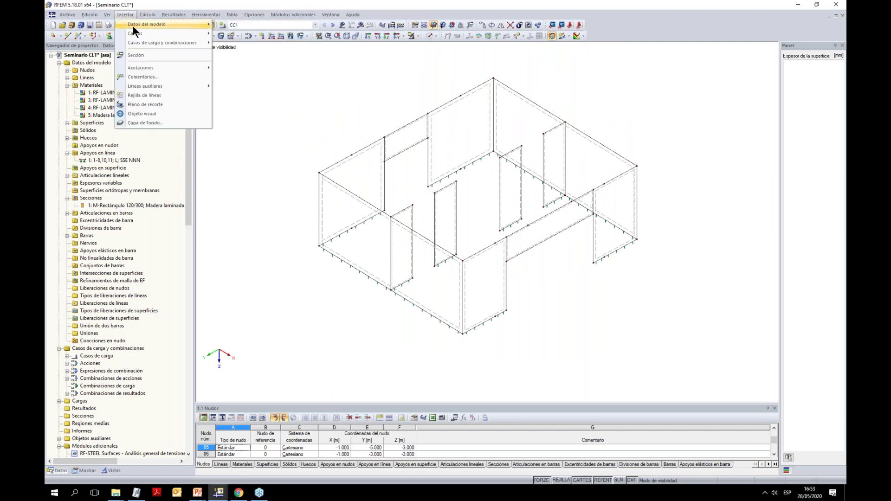
{"action": "mouse_move", "coordinate": [185, 24]}
{"action": "mouse_move", "coordinate": [276, 108]}
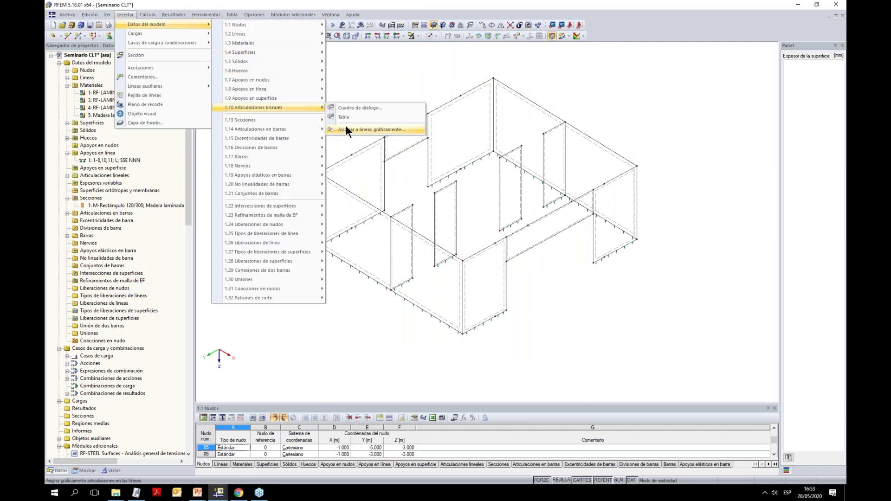
{"action": "left_click", "coordinate": [377, 128]}
{"action": "left_click", "coordinate": [480, 280]}
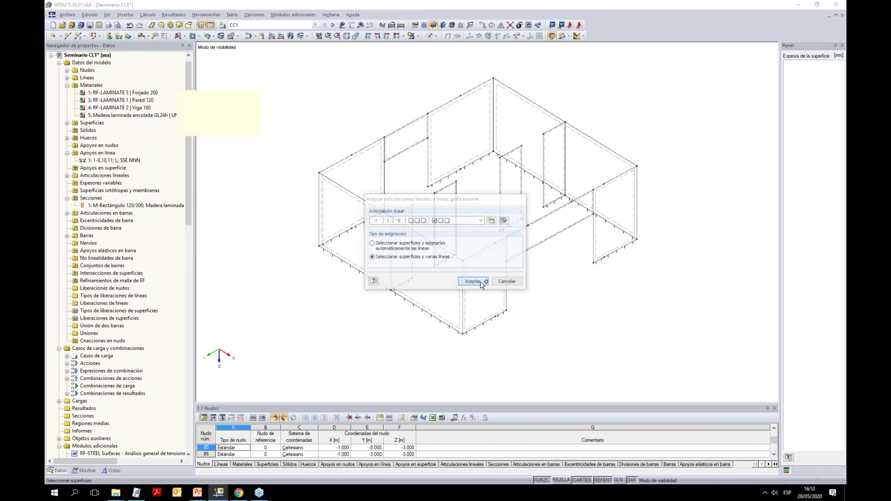
{"action": "left_click", "coordinate": [469, 318]}
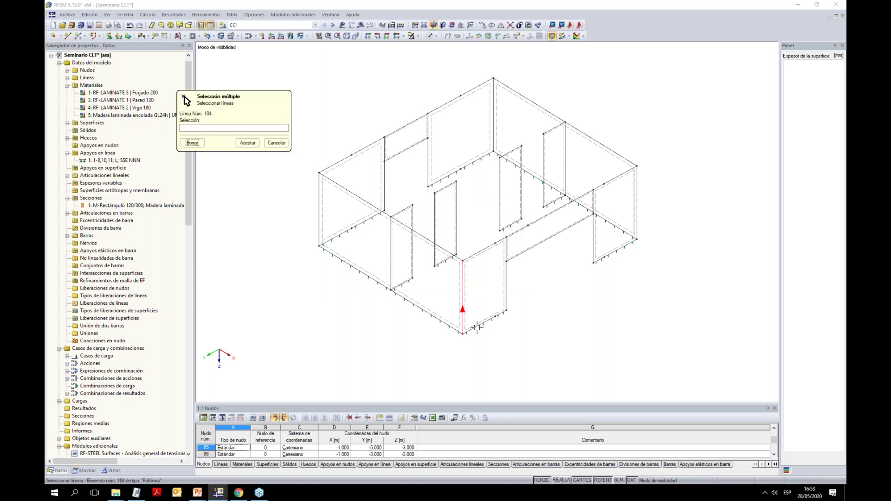
{"action": "left_click", "coordinate": [501, 314]}
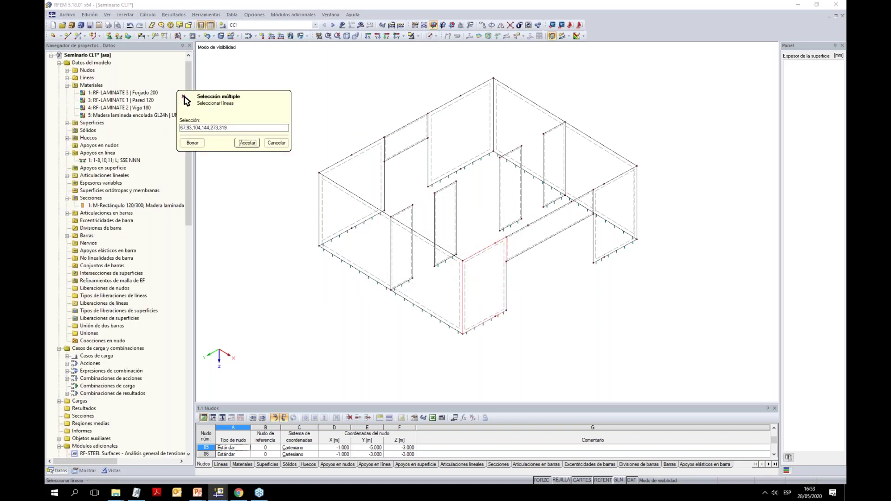
{"action": "left_click", "coordinate": [247, 142]}
Assign line hinge 1 to the top edge of the lintel beside the near wall panel
{"action": "left_click", "coordinate": [473, 282]}
{"action": "left_click", "coordinate": [538, 221]}
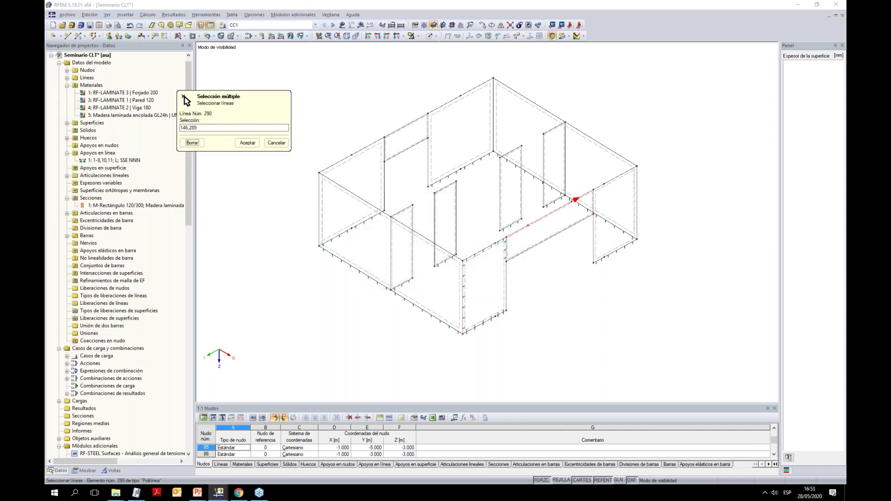
{"action": "left_click", "coordinate": [247, 143]}
Assign line hinge 1 to the top, bottom and corner edges of the wall panel at the other end of that lintel
{"action": "left_click", "coordinate": [504, 282]}
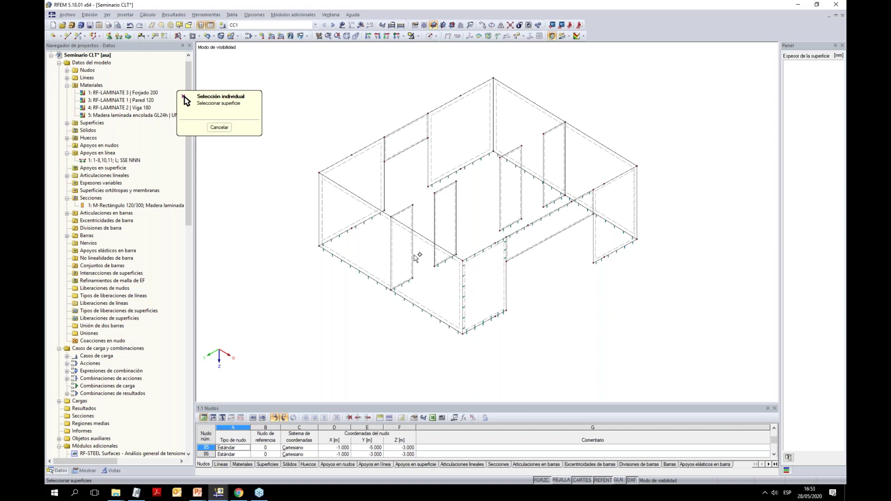
{"action": "left_click", "coordinate": [599, 258]}
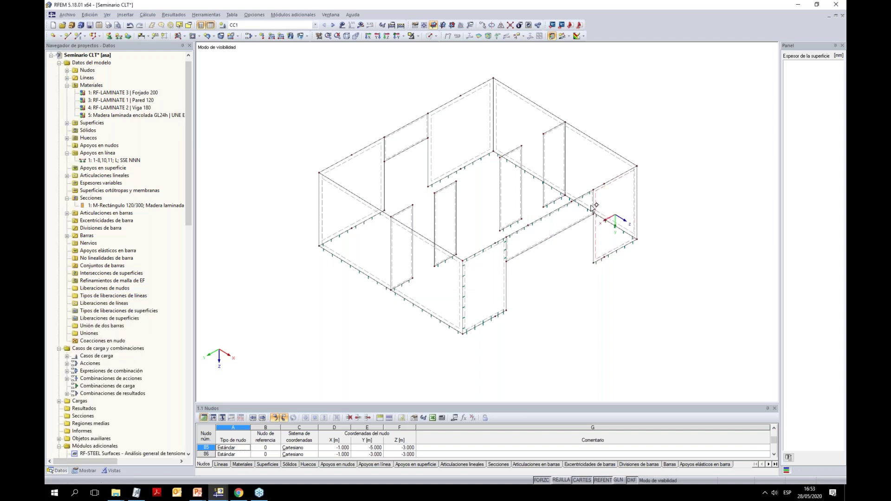
{"action": "left_click", "coordinate": [614, 179]}
{"action": "left_click", "coordinate": [636, 218]}
{"action": "left_click", "coordinate": [601, 256]}
{"action": "left_click", "coordinate": [595, 259]}
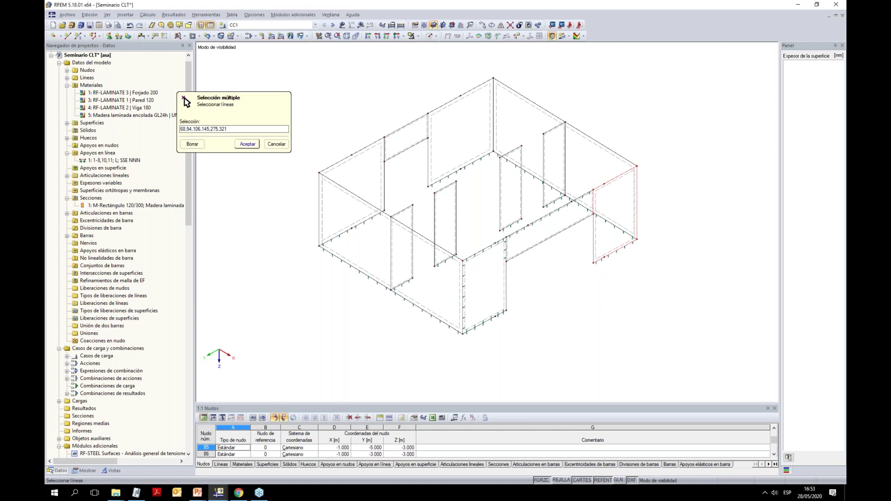
{"action": "left_click", "coordinate": [247, 145]}
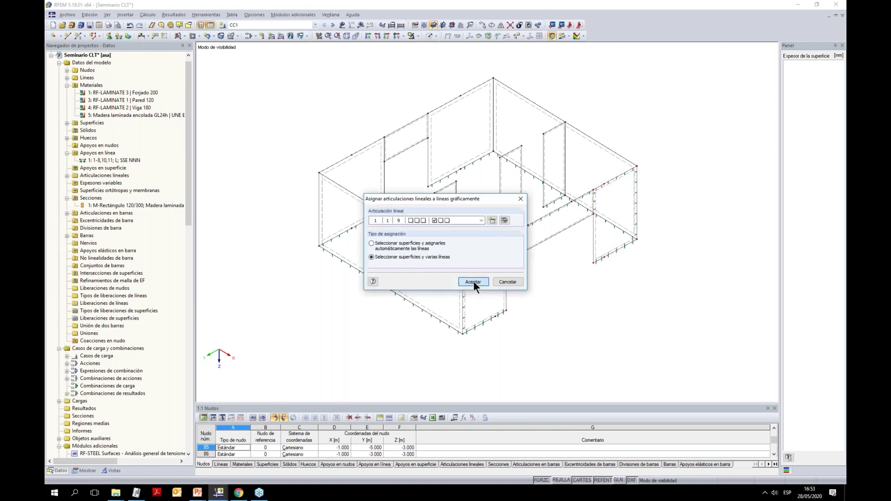
Assign line hinge 1 to the top and bottom edges of the near long solid wall
{"action": "left_click", "coordinate": [473, 281]}
{"action": "left_click", "coordinate": [413, 257]}
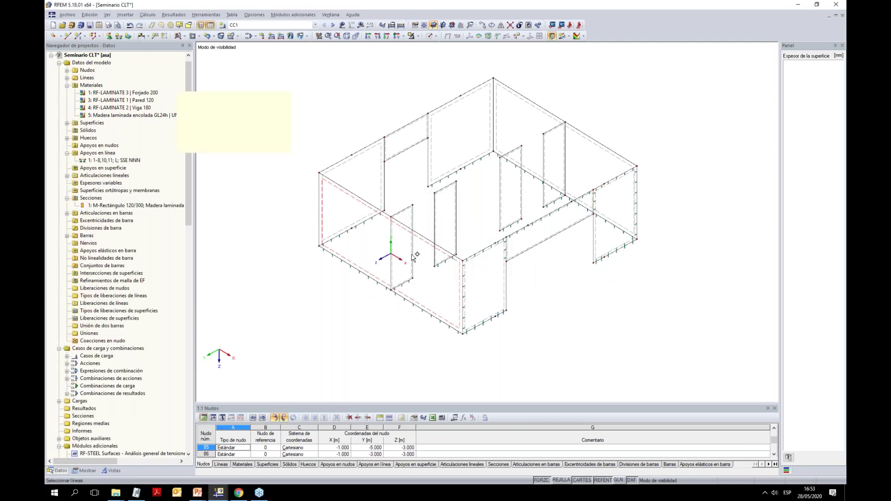
{"action": "left_click", "coordinate": [396, 290]}
{"action": "left_click", "coordinate": [408, 300]}
{"action": "key", "text": "Return"}
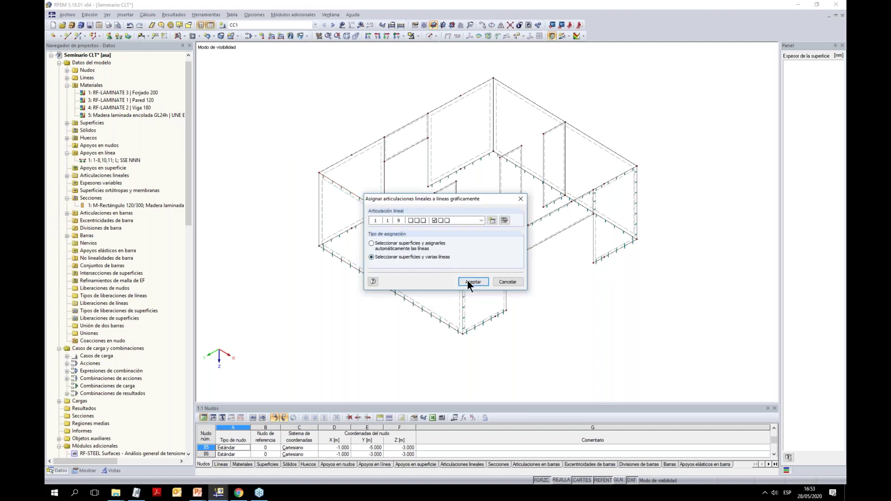
Assign line hinge 1 to the corner, top and bottom edges of the opposite facade panel adjoining the near long wall
{"action": "key", "text": "Return"}
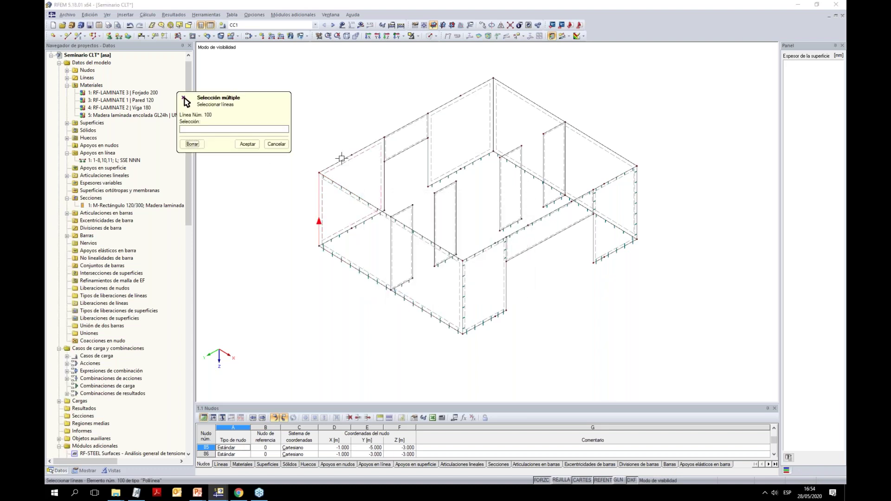
{"action": "left_click", "coordinate": [384, 156]}
{"action": "left_click", "coordinate": [342, 232]}
{"action": "key", "text": "Return"}
Assign line hinge 1 to the top edge of the opposite facade's lintel
{"action": "left_click", "coordinate": [469, 281]}
{"action": "key", "text": "Return"}
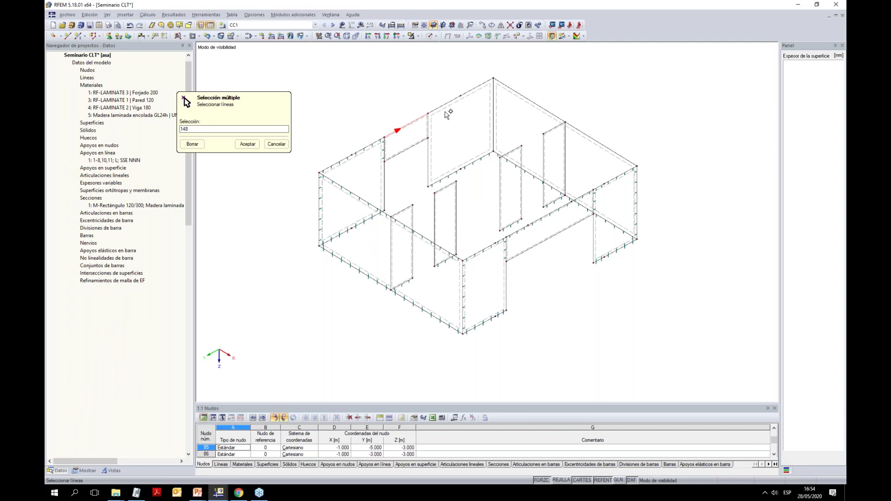
{"action": "left_click", "coordinate": [253, 142]}
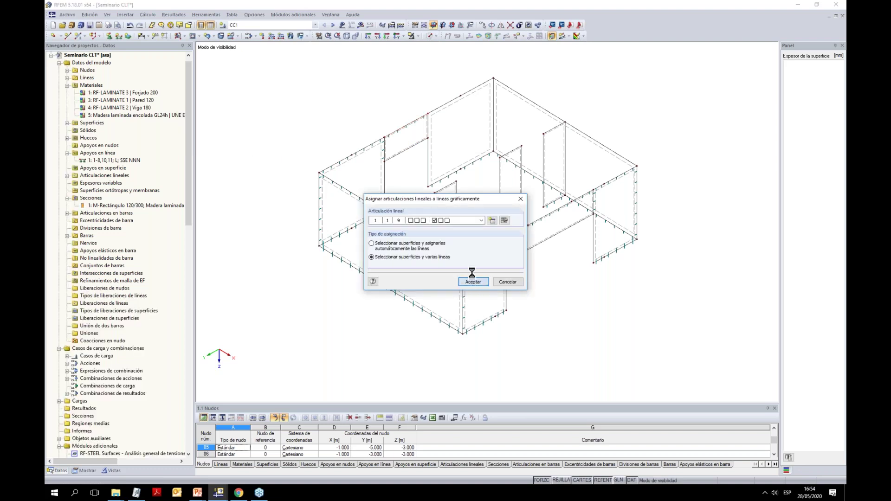
Assign line hinge 1 to the top, bottom and corner edges of the opposite facade's remaining panel
{"action": "left_click", "coordinate": [472, 281]}
{"action": "left_click", "coordinate": [431, 170]}
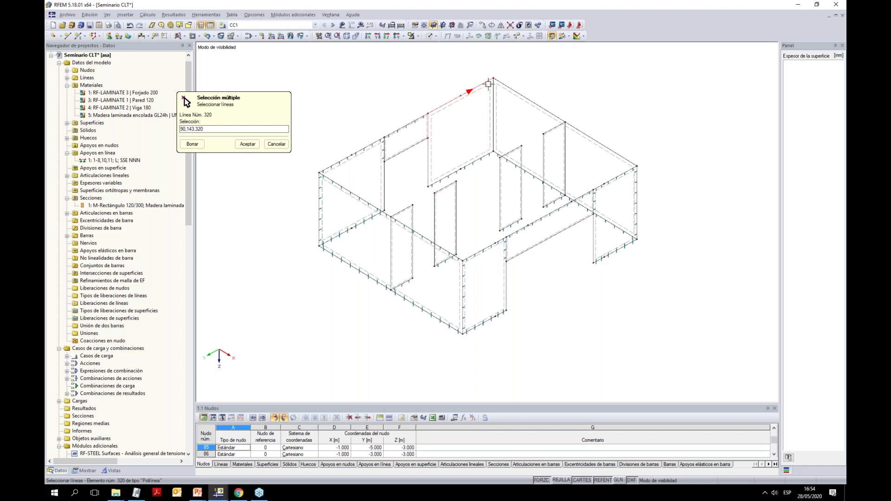
{"action": "left_click", "coordinate": [493, 117]}
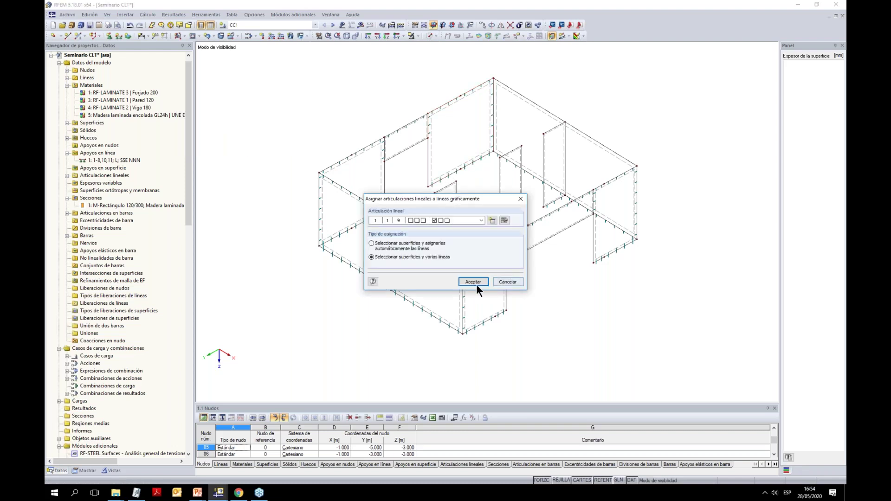
Assign line hinge 1 to the top and bottom edges of the far long solid wall
{"action": "left_click", "coordinate": [472, 280]}
{"action": "left_click", "coordinate": [566, 159]}
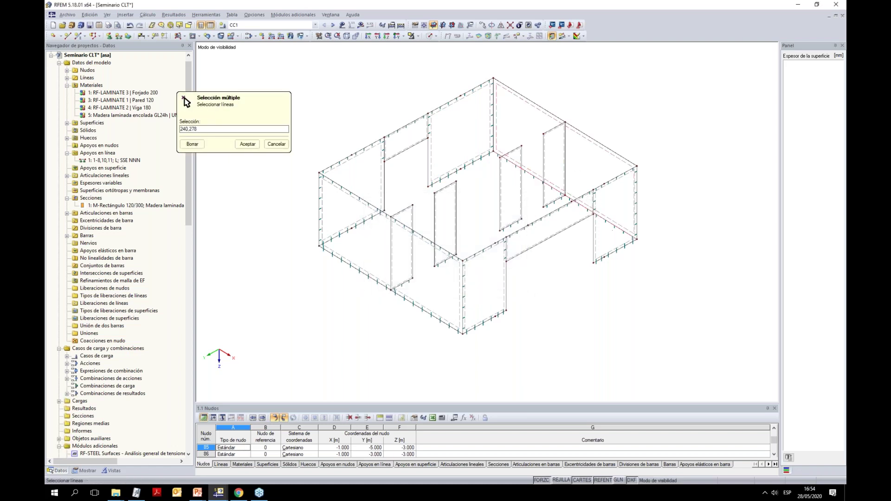
{"action": "left_click", "coordinate": [611, 149]}
{"action": "left_click", "coordinate": [534, 103]}
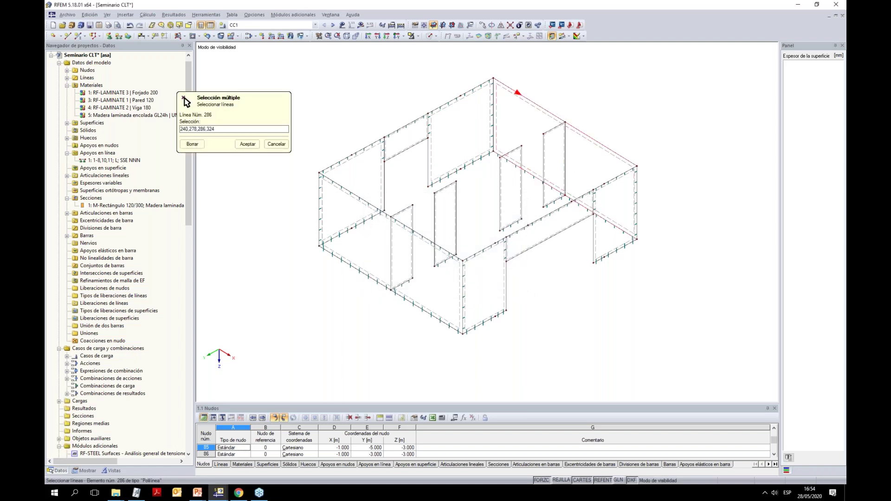
{"action": "left_click", "coordinate": [249, 143]}
Assign line hinge 1 to the edges of the interior wall meeting the far long wall, including their shared vertical edge
{"action": "key", "text": "Return"}
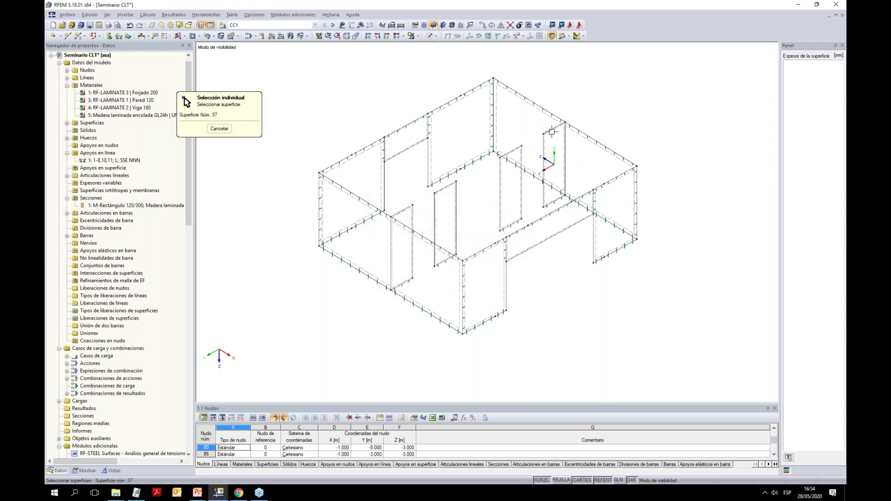
{"action": "left_click", "coordinate": [562, 137]}
{"action": "left_click", "coordinate": [564, 198]}
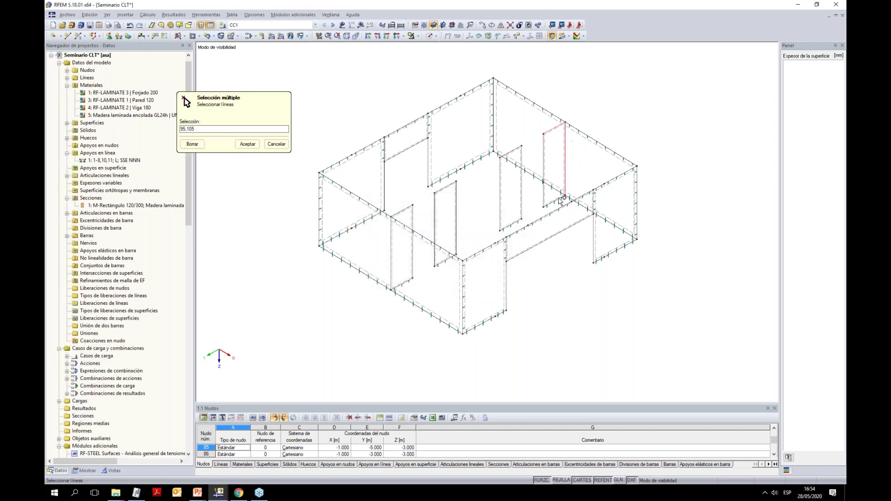
{"action": "left_click", "coordinate": [248, 144]}
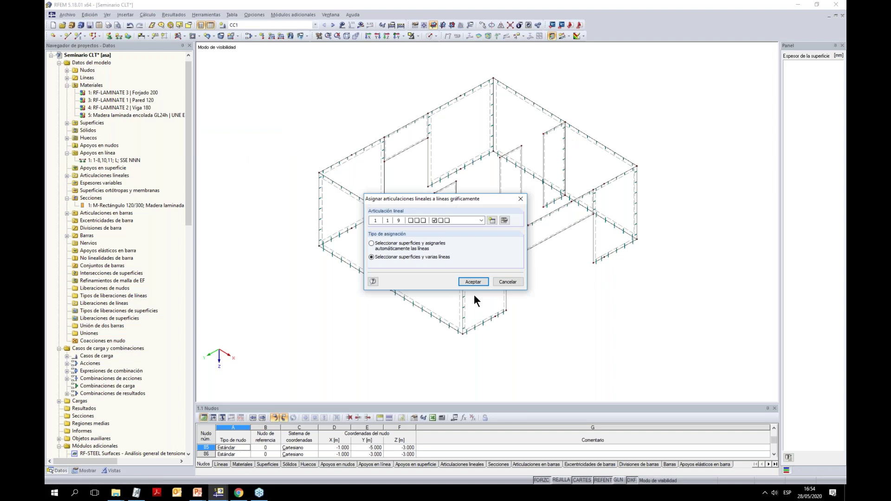
Assign line hinge 1 to the top and bottom edges of the two middle interior walls
{"action": "left_click", "coordinate": [473, 282]}
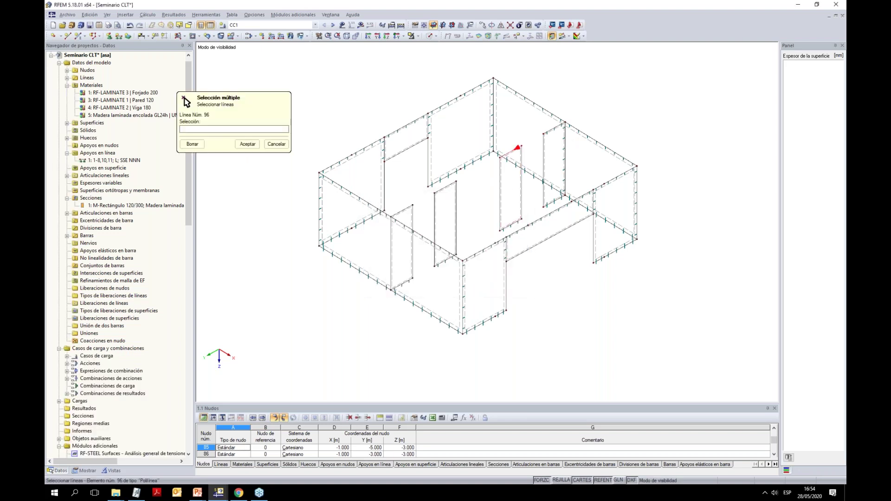
{"action": "left_click", "coordinate": [247, 145]}
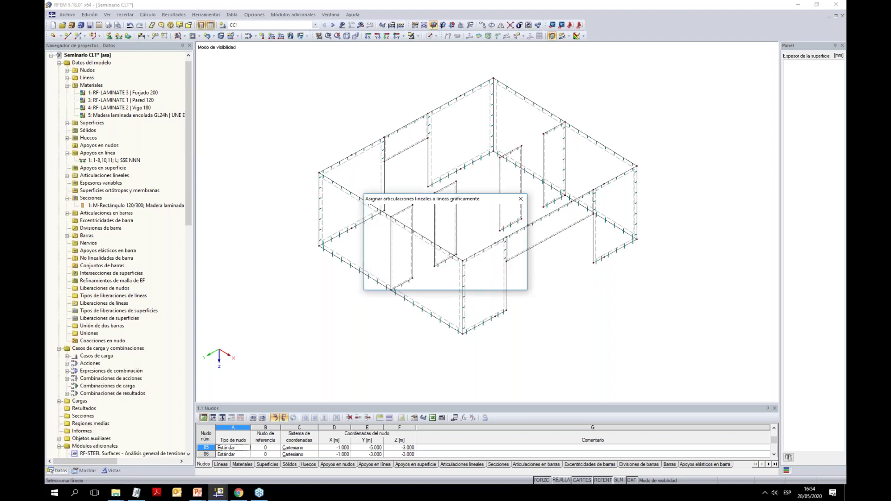
{"action": "left_click", "coordinate": [458, 257]}
{"action": "left_click", "coordinate": [455, 253]}
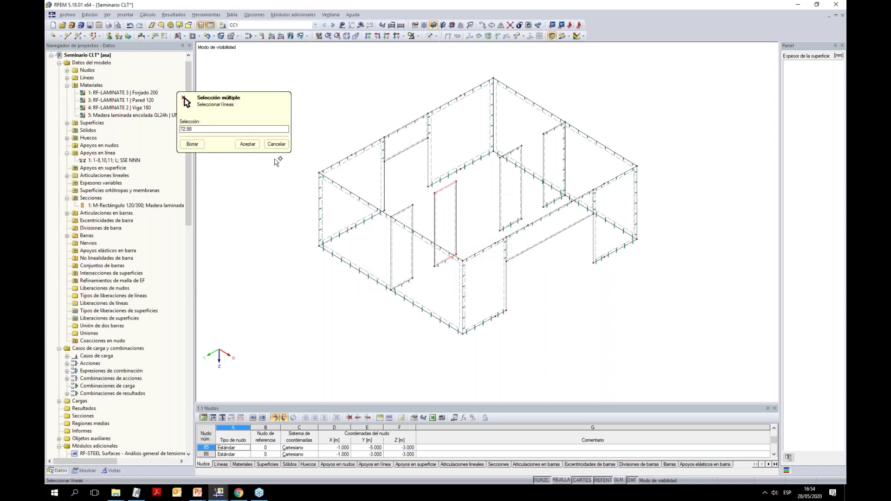
{"action": "left_click", "coordinate": [247, 144]}
Assign line hinge 1 to the edges of the interior wall meeting the near long wall, and end the assignment
{"action": "left_click", "coordinate": [472, 282]}
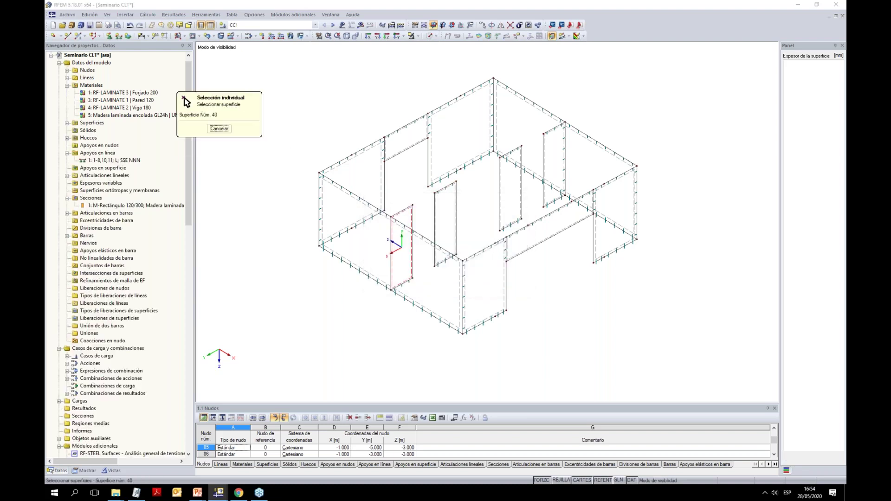
{"action": "left_click", "coordinate": [400, 197]}
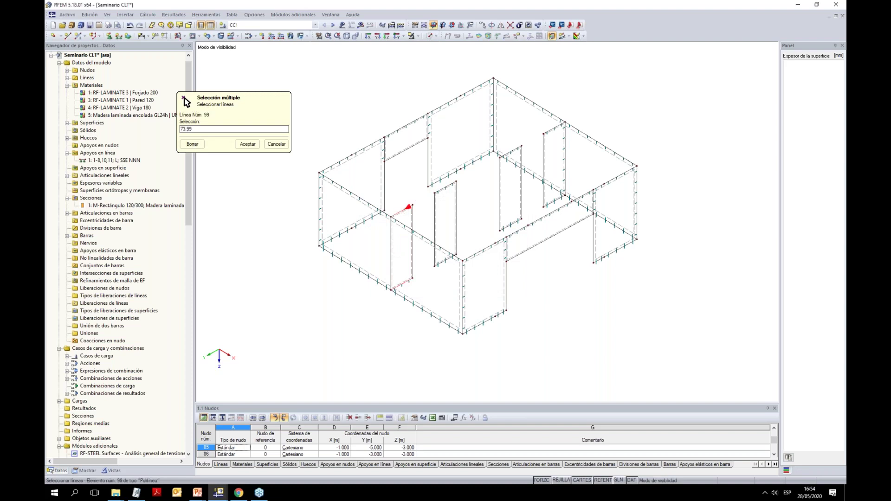
{"action": "left_click", "coordinate": [247, 144]}
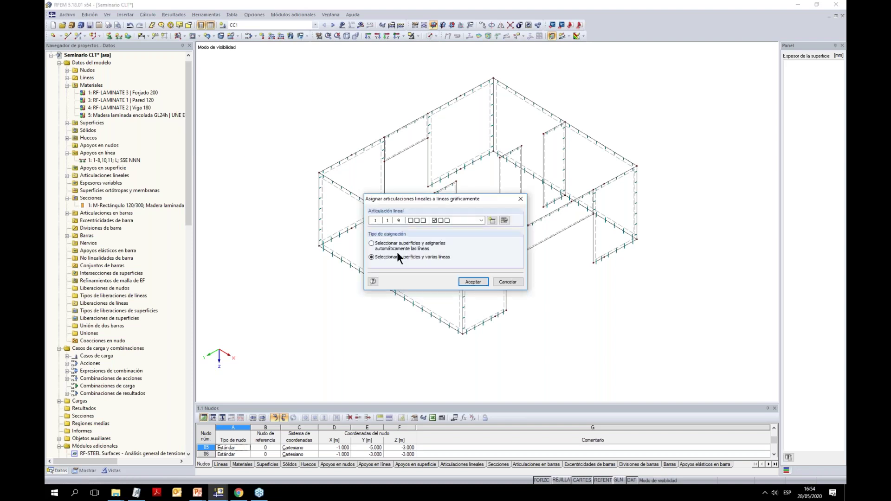
{"action": "key", "text": "Return"}
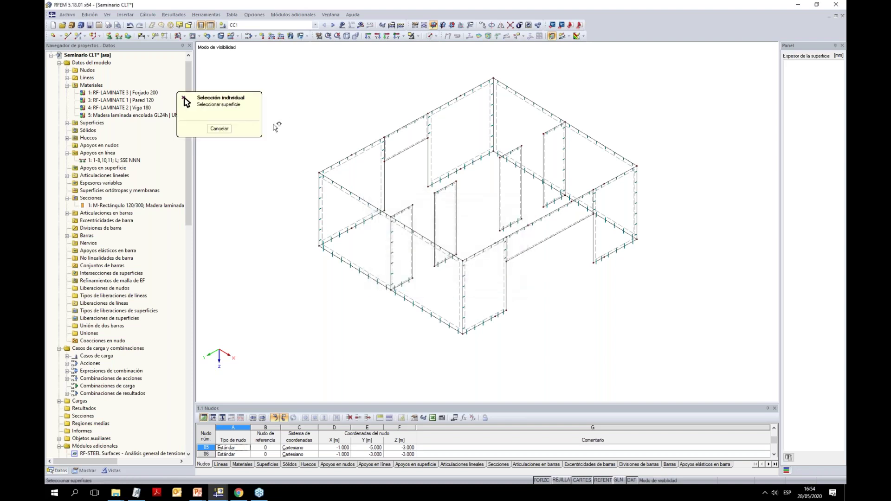
{"action": "left_click", "coordinate": [219, 130]}
Cancel visibility mode to display the whole building and switch the view to perspective
{"action": "middle_click_drag", "start_coordinate": [485, 193], "coordinate": [510, 209], "text": "ctrl"}
{"action": "left_click", "coordinate": [416, 37]}
{"action": "left_click", "coordinate": [459, 108]}
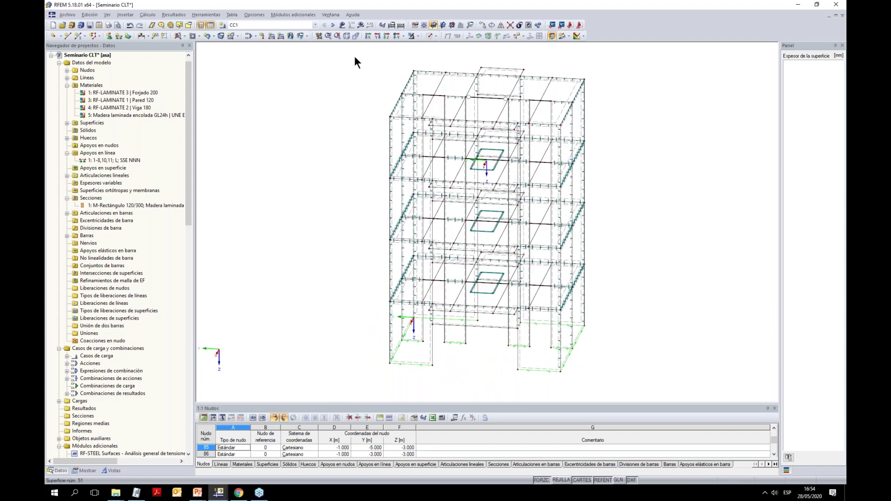
{"action": "left_click", "coordinate": [356, 36]}
Generate the FE mesh and display the CC1 results with global deformations and support reactions
{"action": "left_click", "coordinate": [147, 18]}
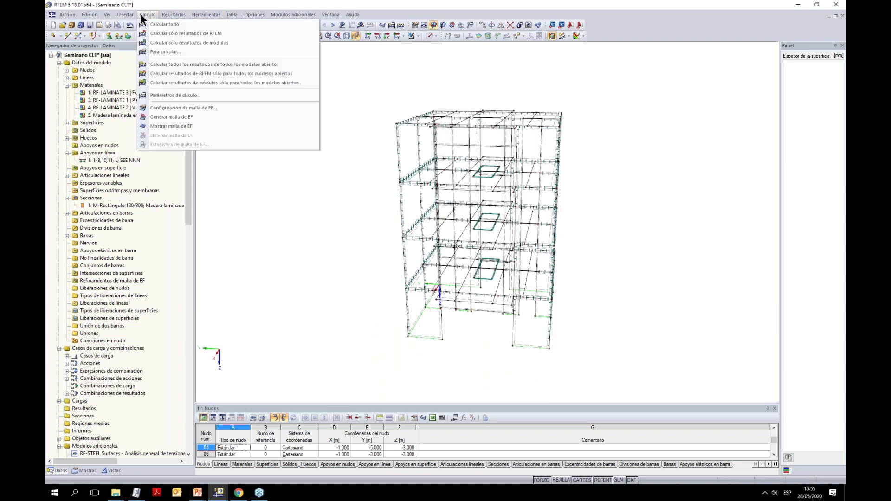
{"action": "left_click", "coordinate": [168, 117]}
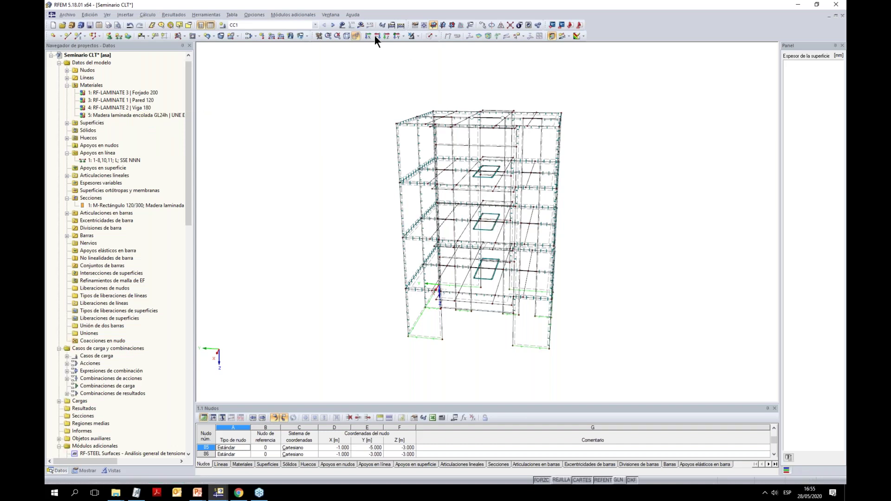
{"action": "left_click", "coordinate": [360, 24]}
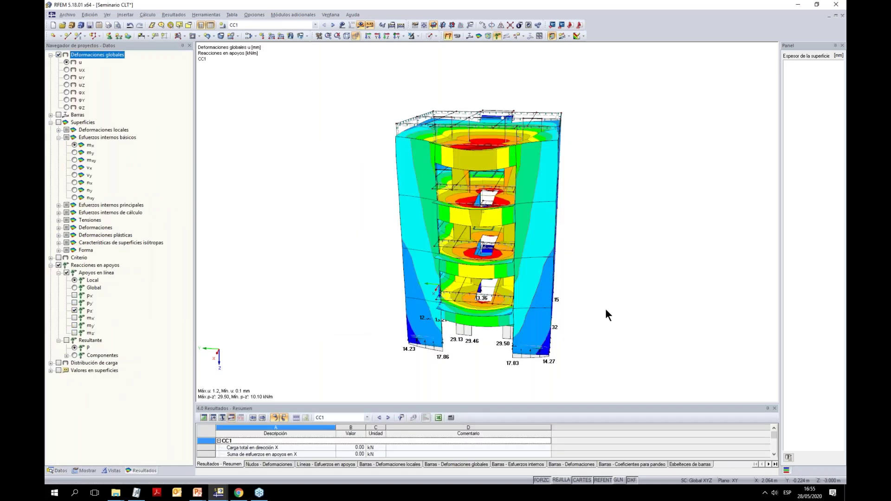
Show the colour scale for the global deformations and inspect the deformed building from several sides
{"action": "middle_click_drag", "start_coordinate": [605, 308], "coordinate": [628, 315], "text": "ctrl"}
{"action": "left_click", "coordinate": [786, 470]}
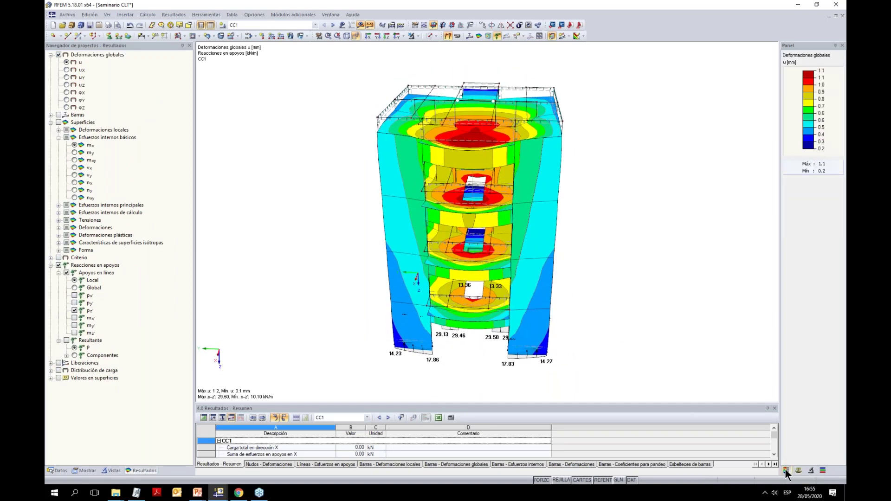
{"action": "middle_click_drag", "start_coordinate": [325, 209], "coordinate": [673, 55], "text": "ctrl"}
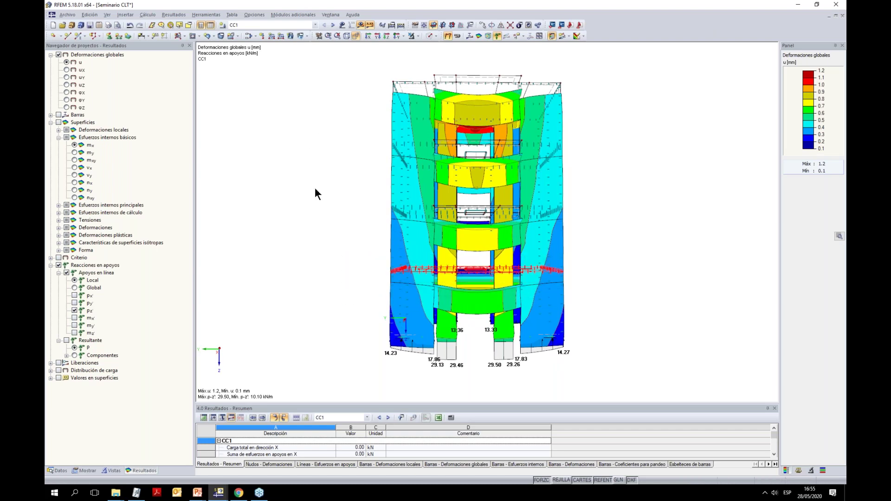
Isolate the four floor levels with visibility by selected objects, and hide the results
{"action": "middle_click_drag", "start_coordinate": [329, 194], "coordinate": [322, 235], "text": "ctrl"}
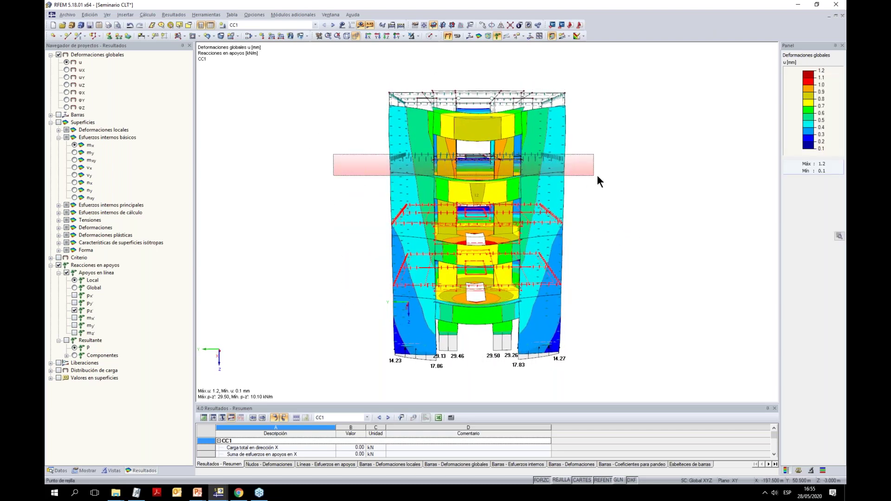
{"action": "middle_click_drag", "start_coordinate": [303, 79], "coordinate": [322, 83], "text": "ctrl"}
{"action": "left_click_drag", "start_coordinate": [319, 72], "coordinate": [605, 104]}
{"action": "left_click", "coordinate": [418, 37]}
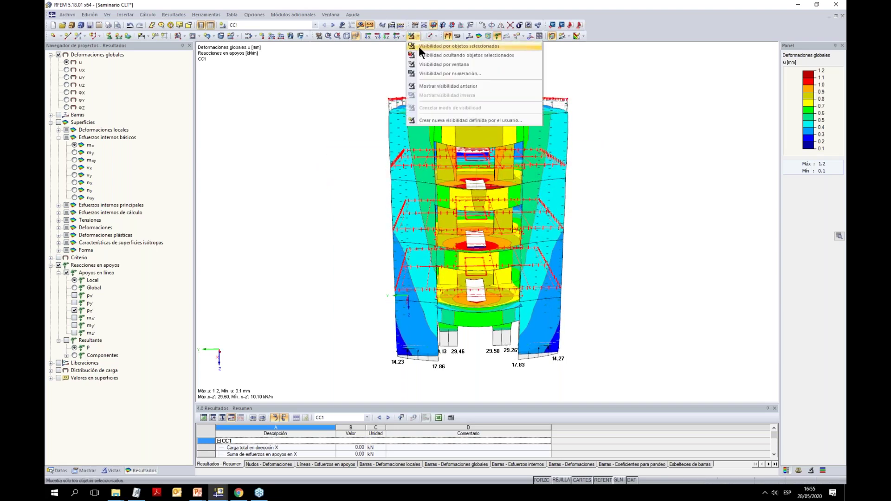
{"action": "left_click", "coordinate": [422, 47]}
{"action": "left_click", "coordinate": [380, 25]}
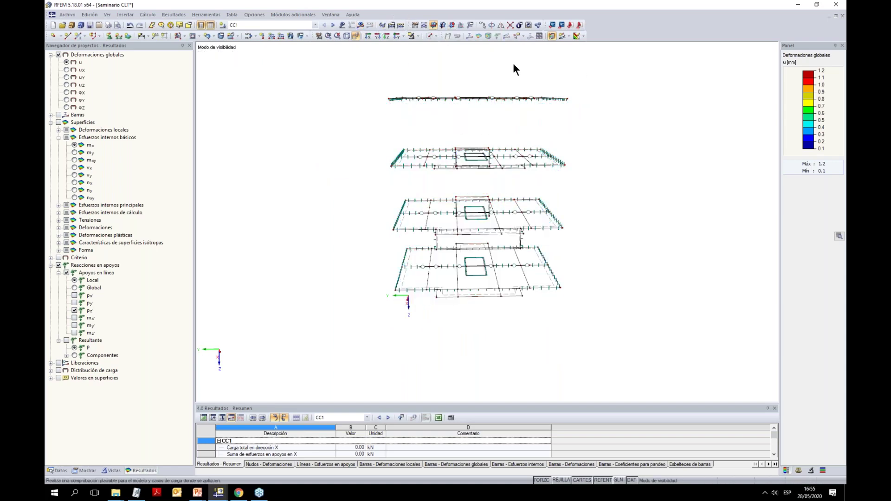
Assign line hinge 1 to the transverse slab joint nearest the origin on the lowest floor, accepting deletion of the results
{"action": "scroll", "coordinate": [519, 265], "scroll_direction": "up", "scroll_amount": 5}
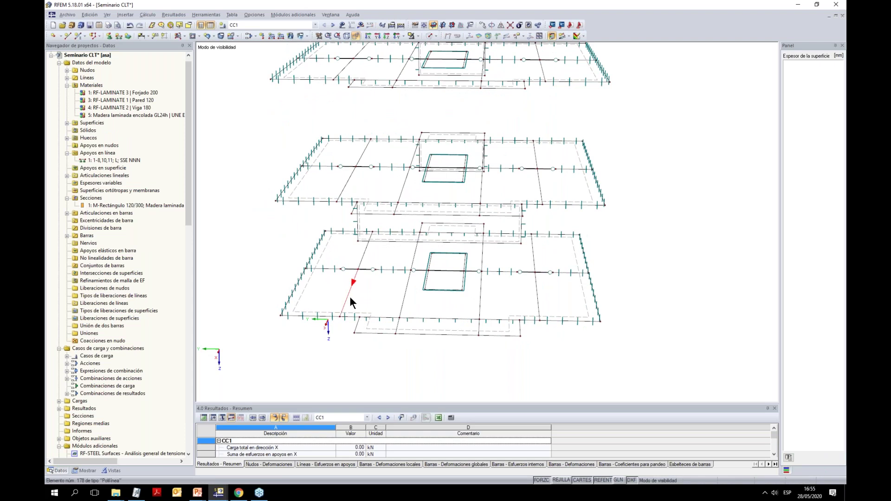
{"action": "scroll", "coordinate": [369, 306], "scroll_direction": "up", "scroll_amount": 4}
{"action": "middle_click_drag", "start_coordinate": [371, 305], "coordinate": [307, 270], "text": "ctrl"}
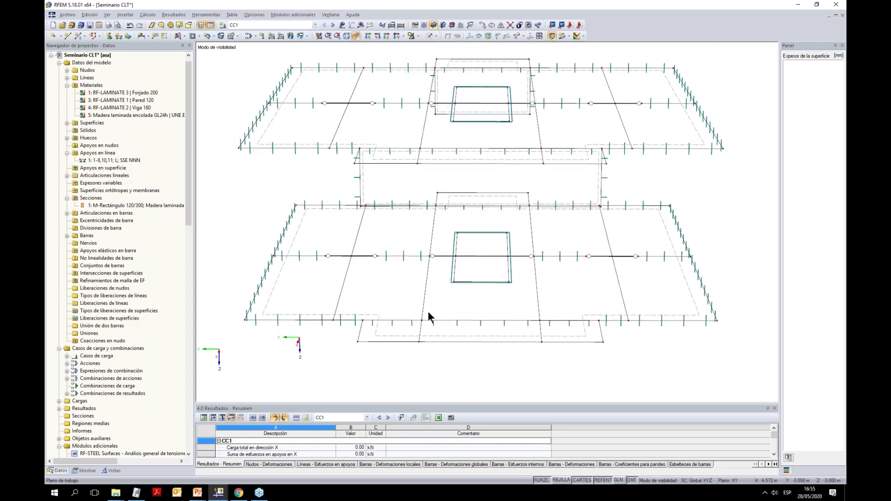
{"action": "left_click", "coordinate": [125, 14]}
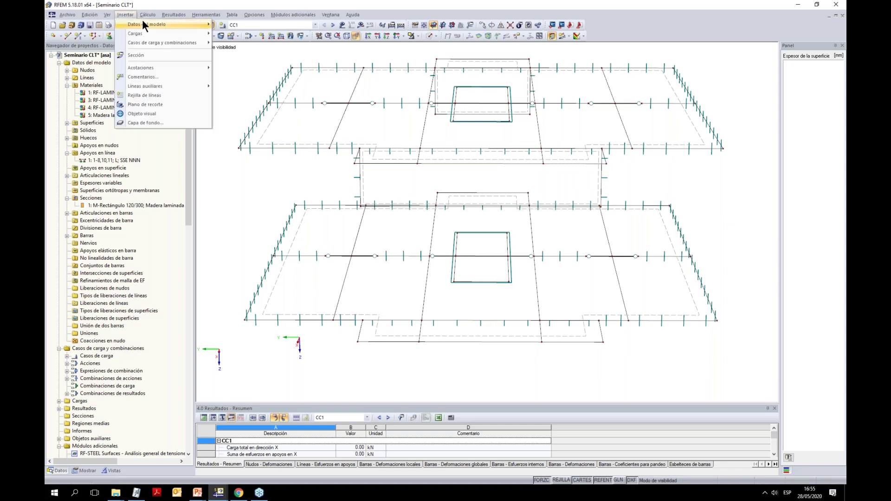
{"action": "mouse_move", "coordinate": [180, 25]}
{"action": "mouse_move", "coordinate": [273, 107]}
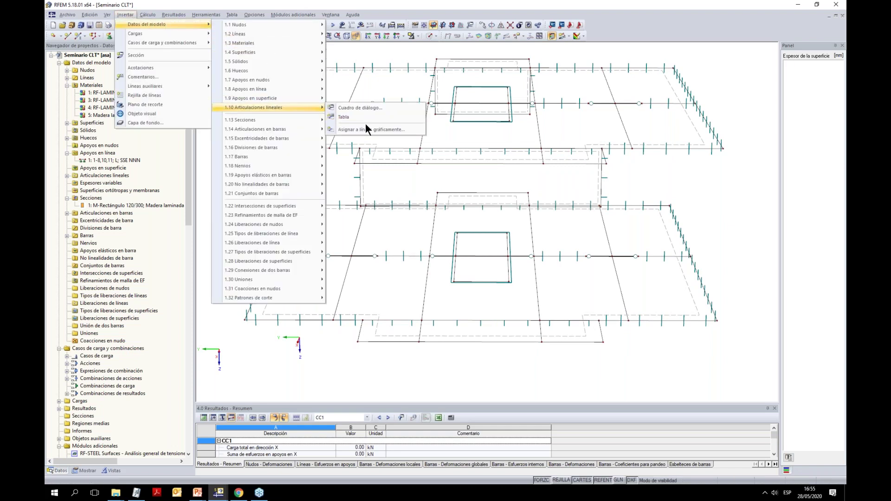
{"action": "left_click", "coordinate": [404, 131]}
{"action": "left_click", "coordinate": [473, 282]}
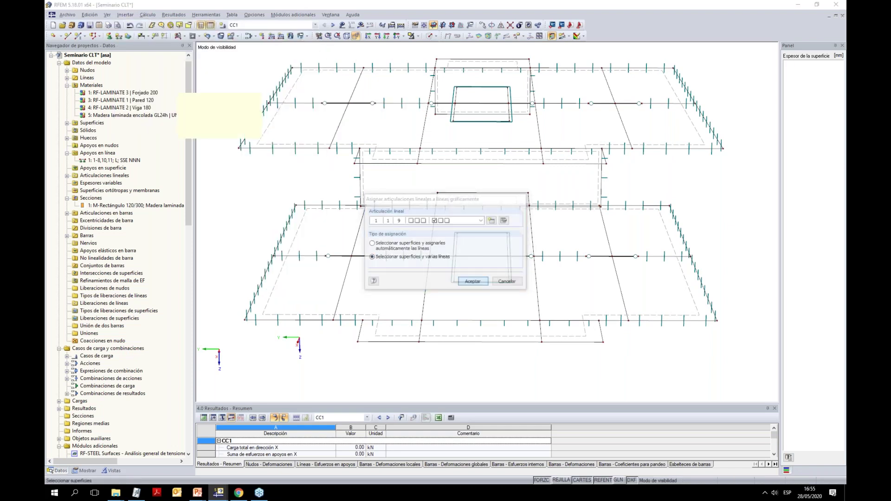
{"action": "left_click", "coordinate": [345, 295]}
{"action": "left_click", "coordinate": [343, 287]}
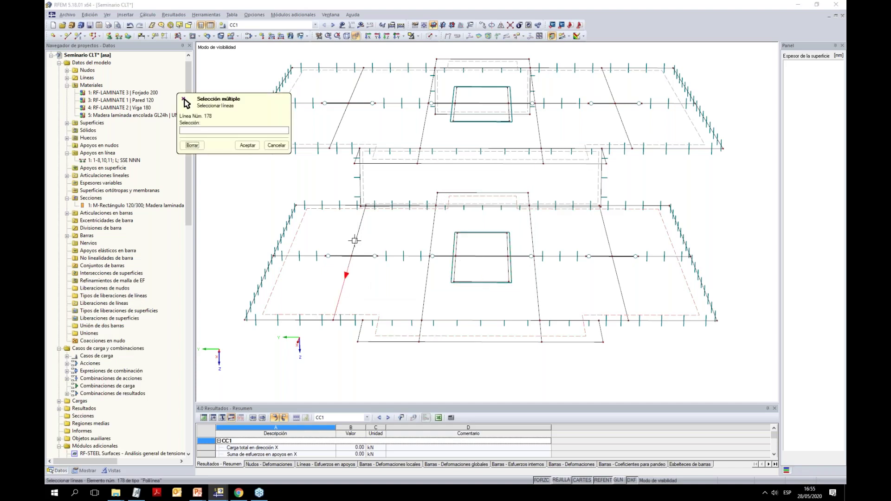
{"action": "left_click", "coordinate": [355, 241]}
{"action": "left_click", "coordinate": [246, 145]}
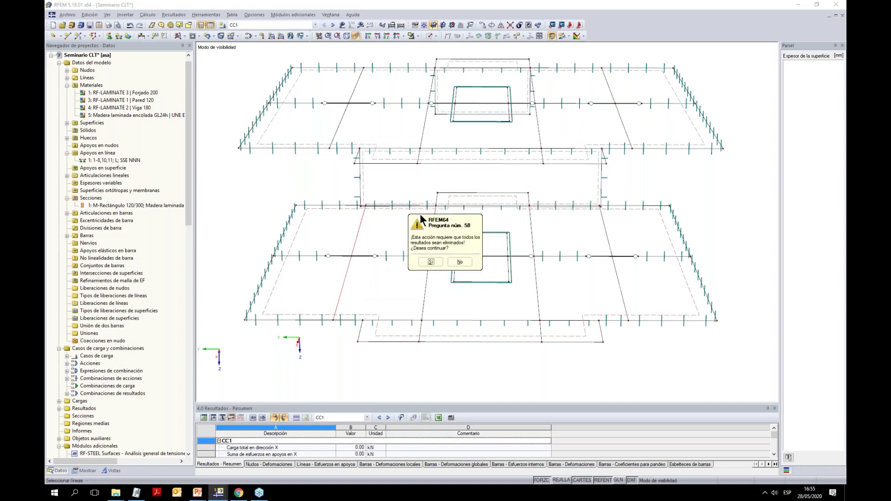
{"action": "left_click", "coordinate": [429, 263]}
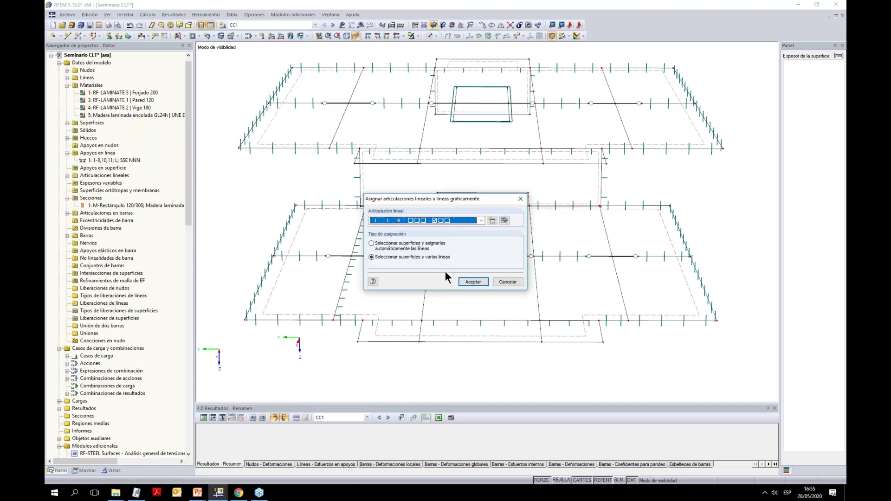
Assign line hinge 1 to lines 166, 179 and 180, the second transverse slab joint from the origin on the lowest floor
{"action": "left_click", "coordinate": [471, 281]}
{"action": "left_click", "coordinate": [423, 288]}
{"action": "left_click", "coordinate": [423, 288]}
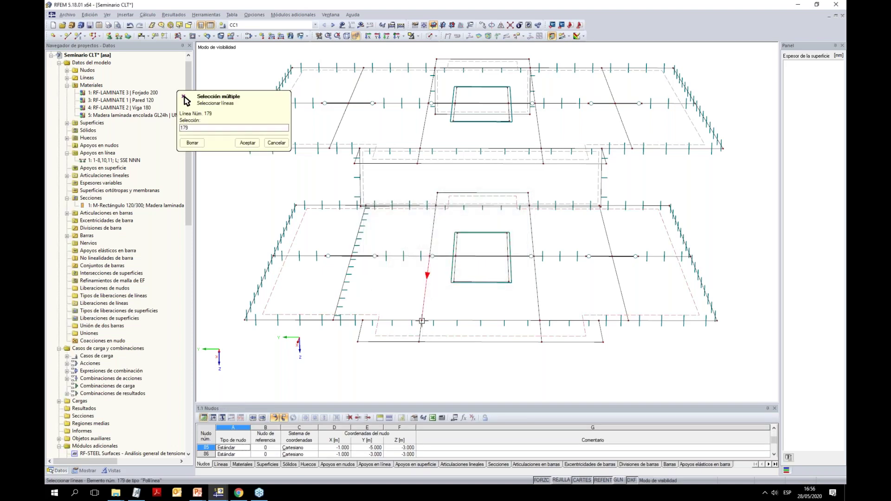
{"action": "left_click", "coordinate": [432, 246]}
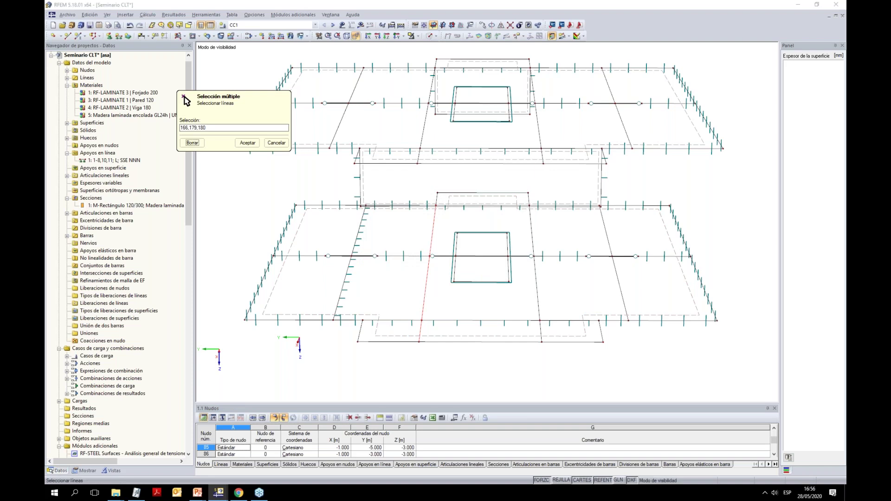
Assign line hinge 1 to the remaining panel joint lines of the lowest floor slab, including lines 165, 168, 171, 172 and 177
{"action": "left_click", "coordinate": [537, 272]}
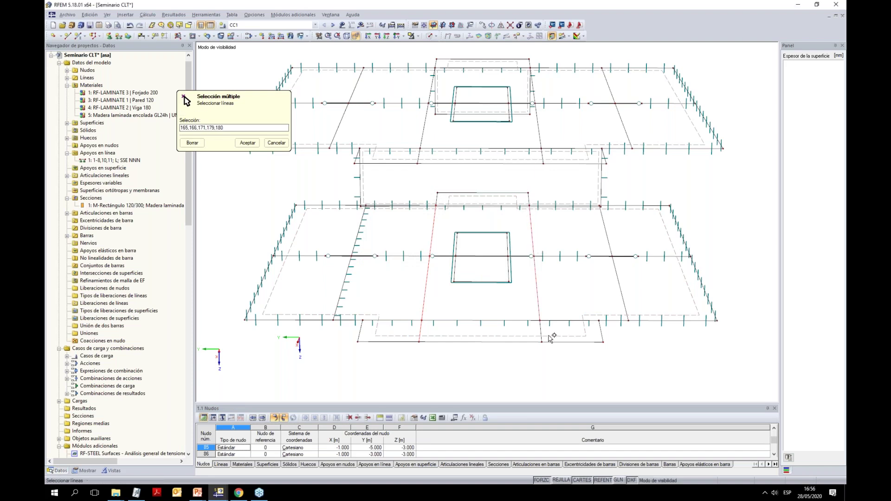
{"action": "left_click", "coordinate": [623, 292]}
{"action": "scroll", "coordinate": [681, 264], "scroll_direction": "down", "scroll_amount": 2}
{"action": "middle_click_drag", "start_coordinate": [681, 264], "coordinate": [359, 147], "text": "ctrl"}
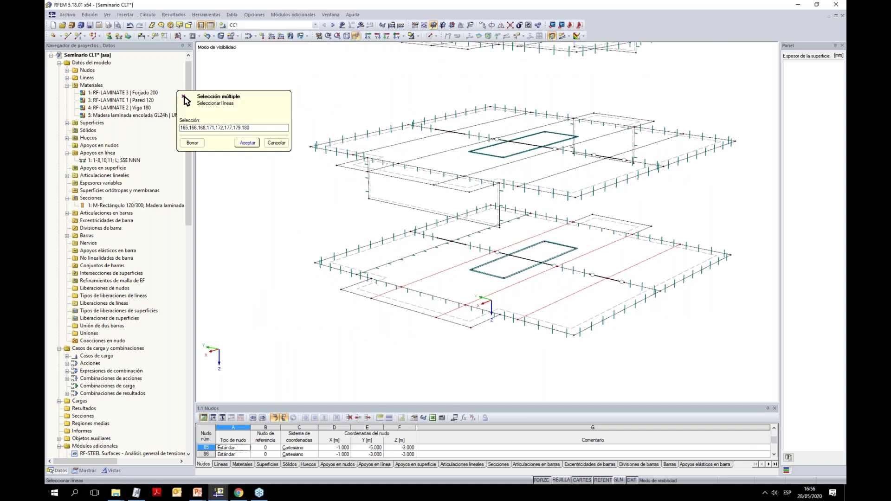
{"action": "left_click", "coordinate": [242, 143]}
Assign line hinge 1 to the panel joint lines 211-214, 217, 218 and 223-226 of the second floor slab
{"action": "left_click", "coordinate": [473, 282]}
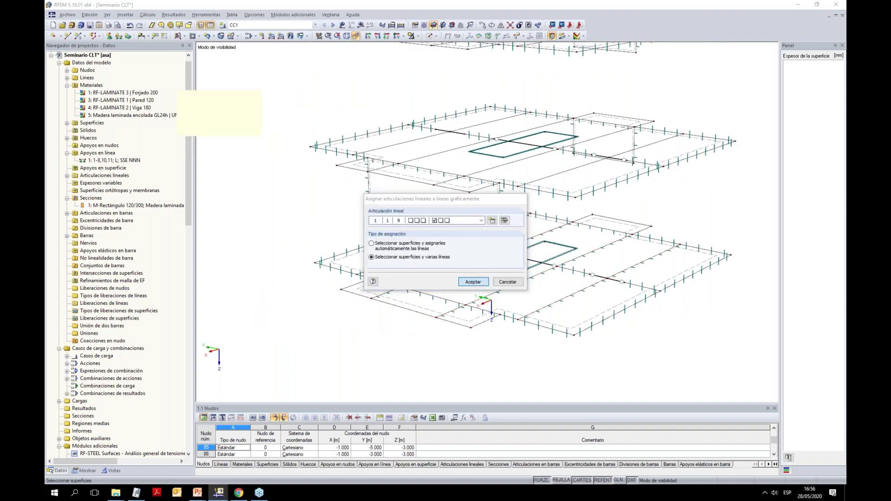
{"action": "left_click", "coordinate": [459, 187]}
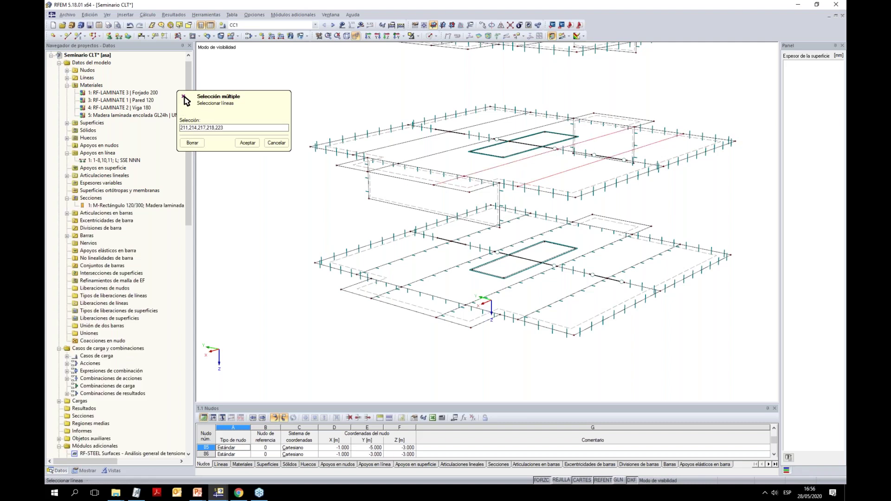
{"action": "left_click", "coordinate": [385, 167]}
{"action": "left_click", "coordinate": [461, 145]}
{"action": "left_click", "coordinate": [515, 134]}
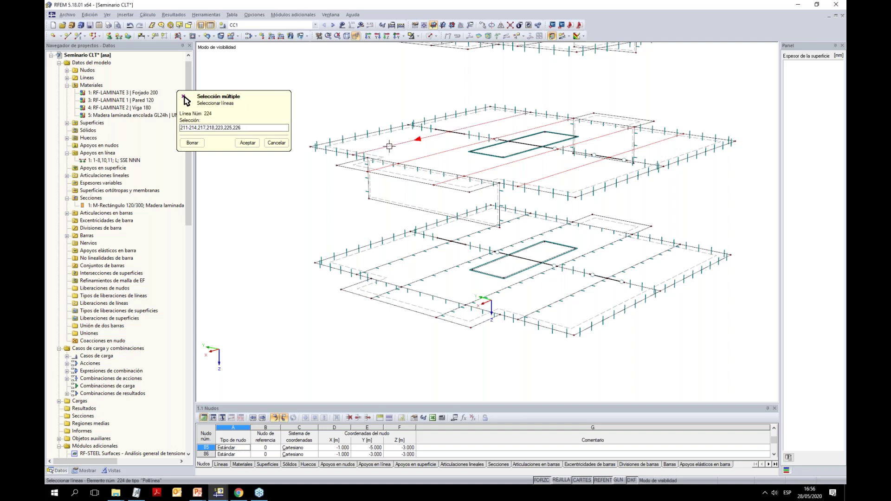
{"action": "key", "text": "Return"}
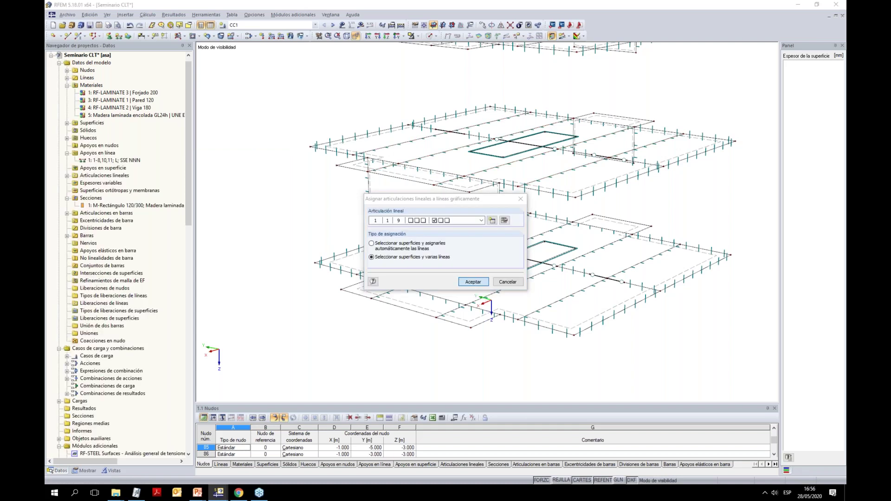
Assign line hinge 1 to the panel joint lines of the third floor slab, including lines 260, 263 and 269
{"action": "left_click", "coordinate": [472, 281]}
{"action": "middle_click_drag", "start_coordinate": [509, 187], "coordinate": [537, 202], "text": "ctrl"}
{"action": "left_click", "coordinate": [551, 176]}
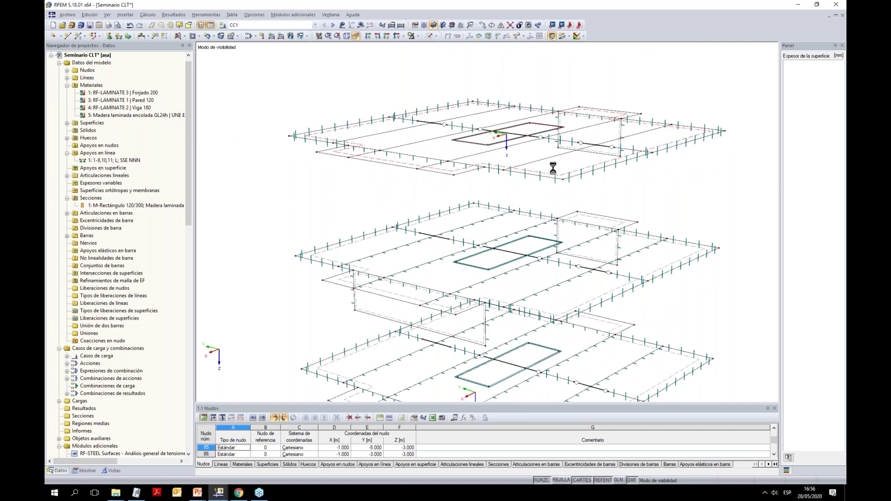
{"action": "left_click", "coordinate": [500, 134]}
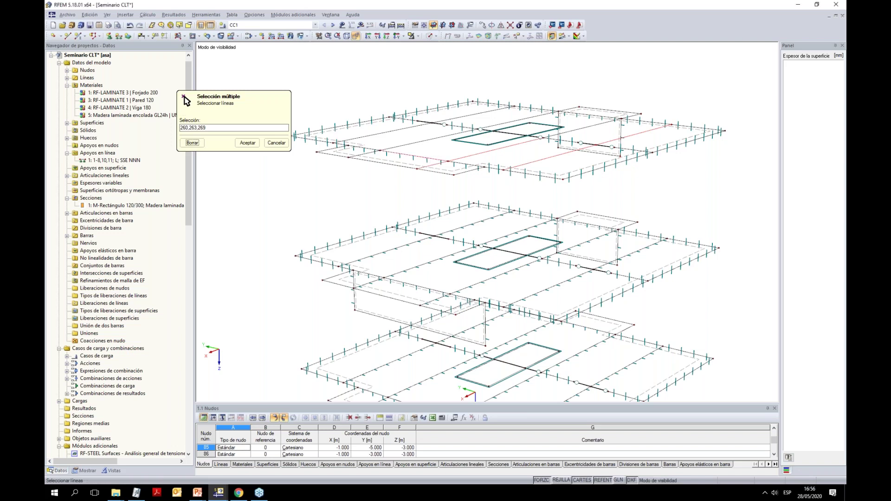
{"action": "left_click", "coordinate": [596, 124]}
{"action": "left_click", "coordinate": [248, 145]}
Assign line hinge 1 to the two missing joint lines 259 and 270 of the third floor slab
{"action": "left_click", "coordinate": [466, 280]}
{"action": "left_click", "coordinate": [344, 154]}
{"action": "left_click", "coordinate": [394, 132]}
{"action": "left_click", "coordinate": [247, 143]}
Assign line hinge 1 to the joint lines 303-306, 309, 310 and 315-318 of the top slab and end the assignment
{"action": "left_click", "coordinate": [472, 281]}
{"action": "scroll", "coordinate": [370, 212], "scroll_direction": "down", "scroll_amount": 5}
{"action": "middle_click_drag", "start_coordinate": [370, 213], "coordinate": [433, 116], "text": "ctrl"}
{"action": "scroll", "coordinate": [427, 199], "scroll_direction": "up", "scroll_amount": 2}
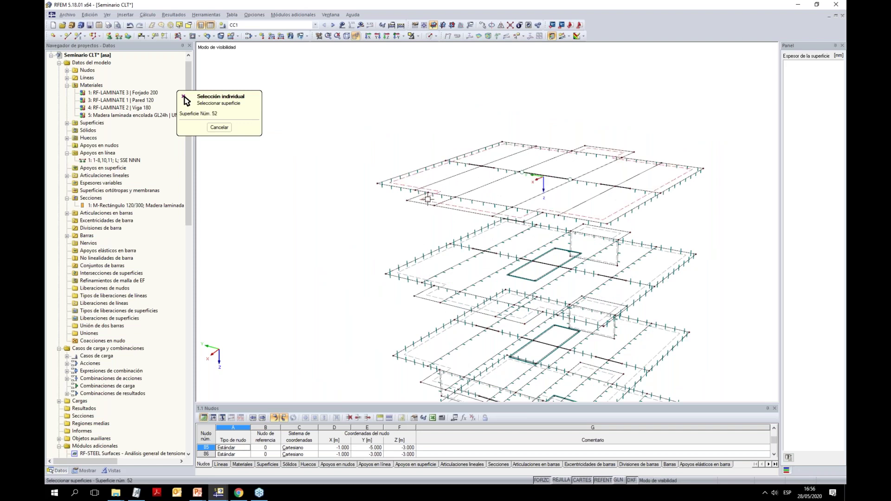
{"action": "left_click", "coordinate": [428, 200]}
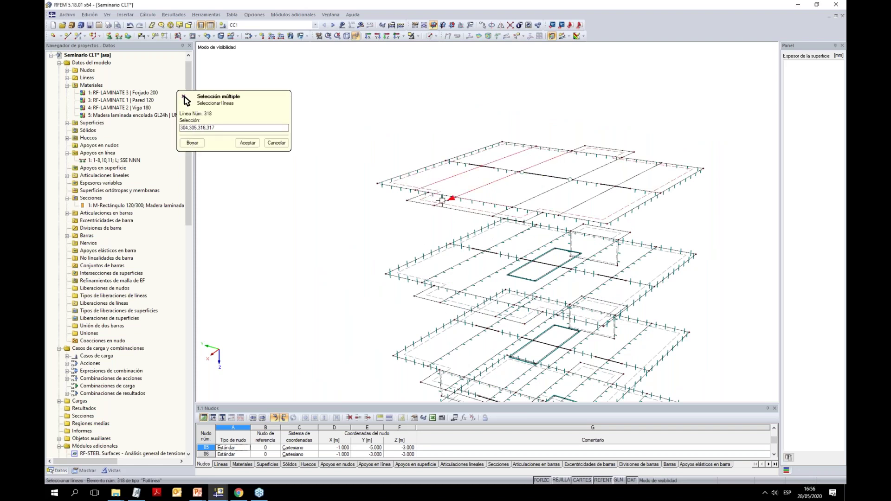
{"action": "left_click", "coordinate": [563, 184]}
{"action": "left_click", "coordinate": [584, 174]}
{"action": "left_click", "coordinate": [579, 203]}
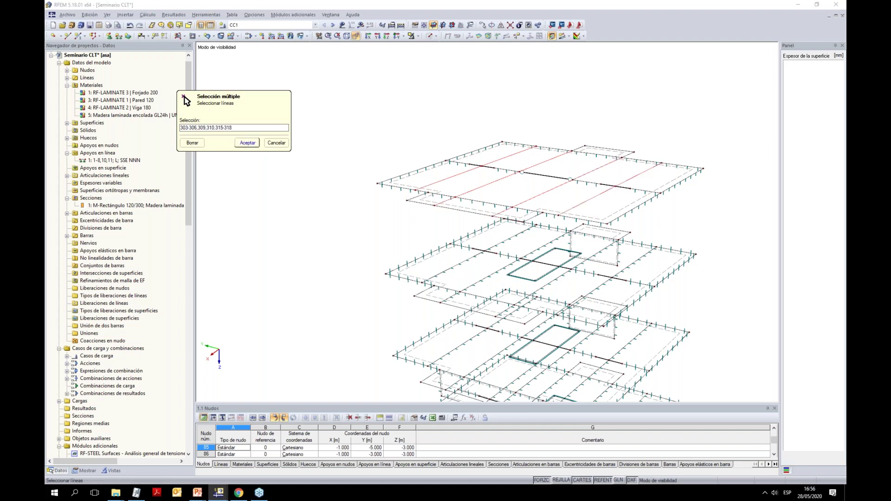
{"action": "left_click", "coordinate": [247, 143]}
{"action": "left_click", "coordinate": [507, 280]}
Restrict the visible model to the surfaces with a thickness of 200 mm
{"action": "middle_click_drag", "start_coordinate": [567, 246], "coordinate": [662, 223], "text": "ctrl"}
{"action": "middle_click_drag", "start_coordinate": [570, 280], "coordinate": [609, 261], "text": "ctrl"}
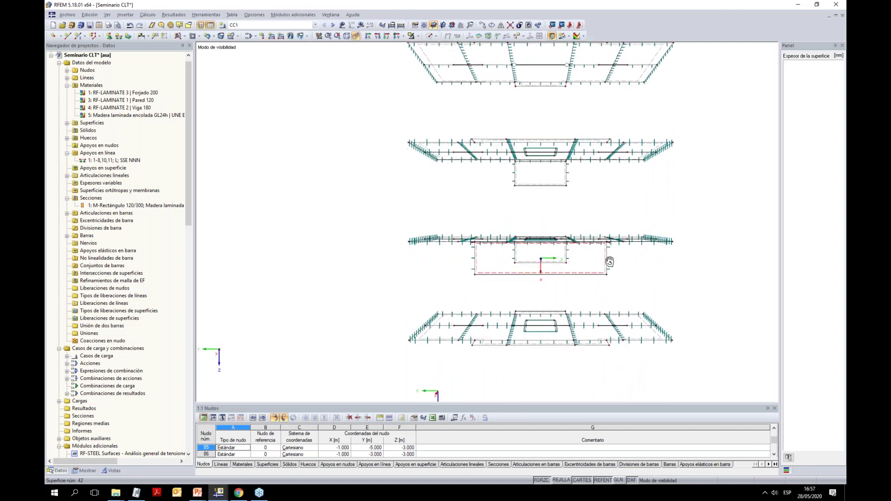
{"action": "left_click", "coordinate": [112, 471]}
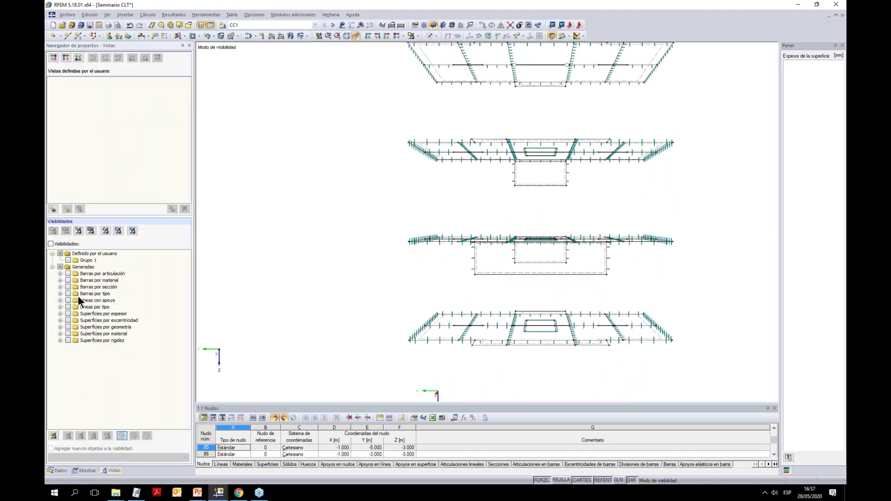
{"action": "left_click", "coordinate": [60, 314]}
{"action": "left_click", "coordinate": [76, 334]}
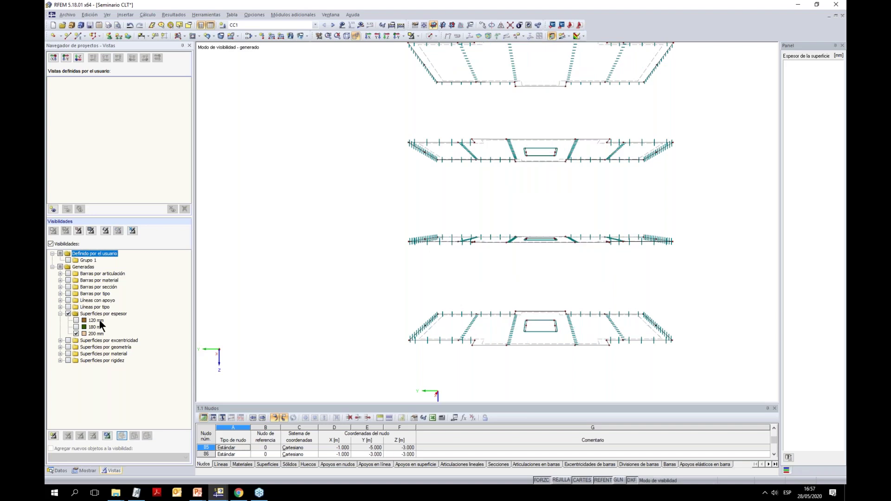
Calculate load case CC1 to obtain the deformations of the floor slabs
{"action": "middle_click_drag", "start_coordinate": [609, 261], "coordinate": [592, 254], "text": "ctrl"}
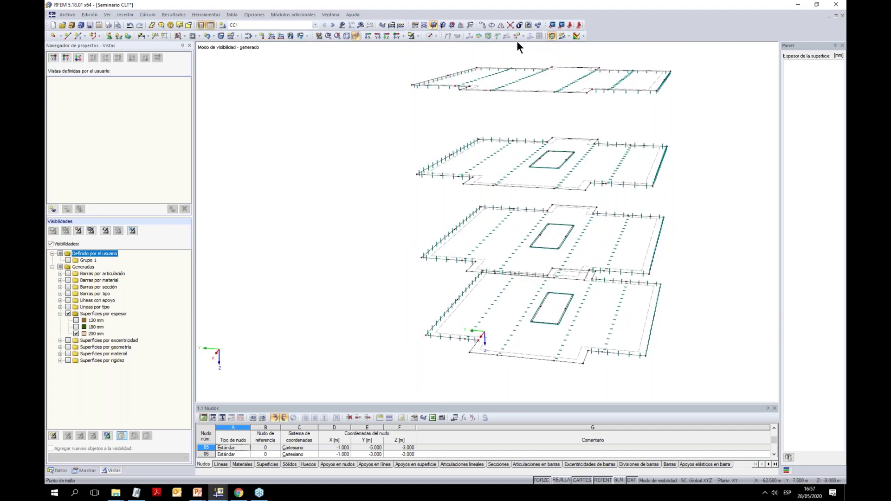
{"action": "left_click", "coordinate": [361, 25]}
{"action": "left_click", "coordinate": [434, 260]}
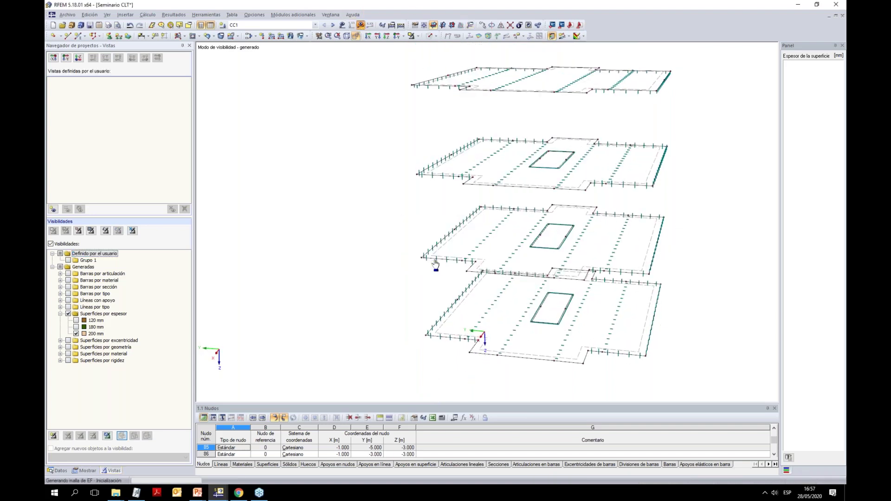
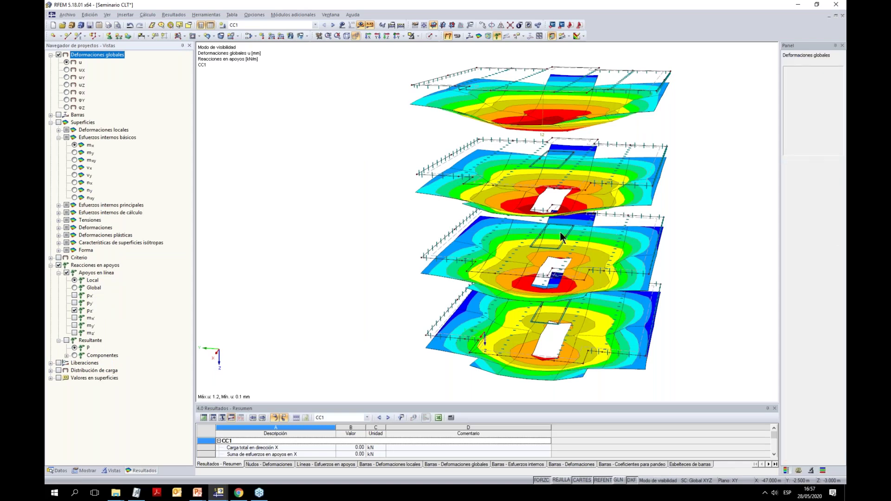
Examine the global deformations of the slabs from the side, checking the behaviour along the hinged panel joints
{"action": "scroll", "coordinate": [559, 231], "scroll_direction": "up", "scroll_amount": 1}
{"action": "middle_click_drag", "start_coordinate": [522, 239], "coordinate": [530, 299], "text": "ctrl"}
{"action": "scroll", "coordinate": [530, 299], "scroll_direction": "up", "scroll_amount": 3}
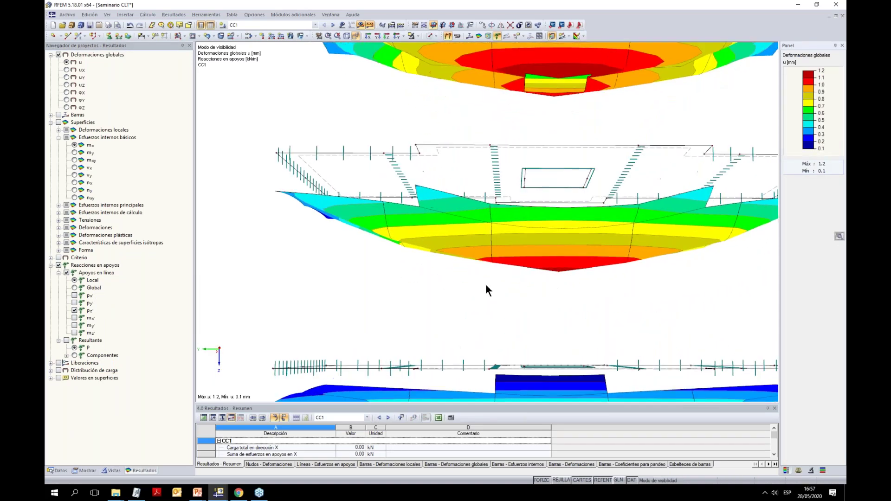
{"action": "scroll", "coordinate": [486, 284], "scroll_direction": "up", "scroll_amount": 2}
{"action": "middle_click_drag", "start_coordinate": [370, 230], "coordinate": [384, 260]}
{"action": "scroll", "coordinate": [367, 240], "scroll_direction": "up", "scroll_amount": 1}
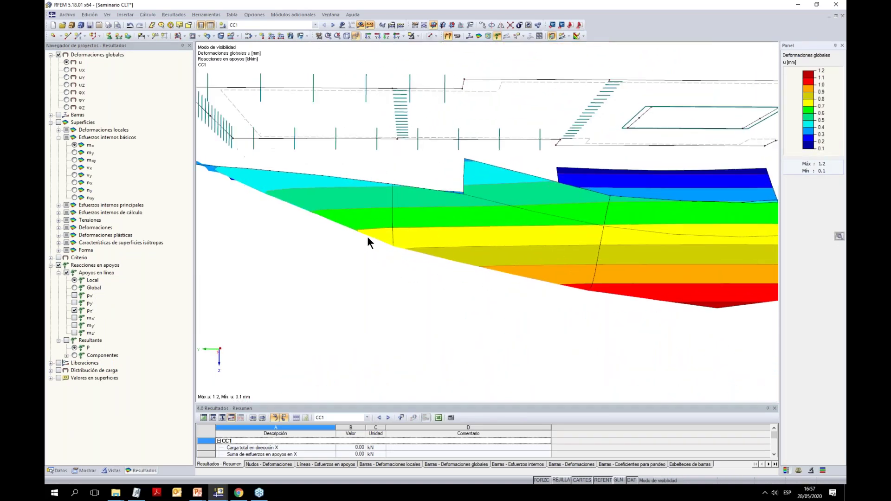
{"action": "scroll", "coordinate": [408, 311], "scroll_direction": "down", "scroll_amount": 6}
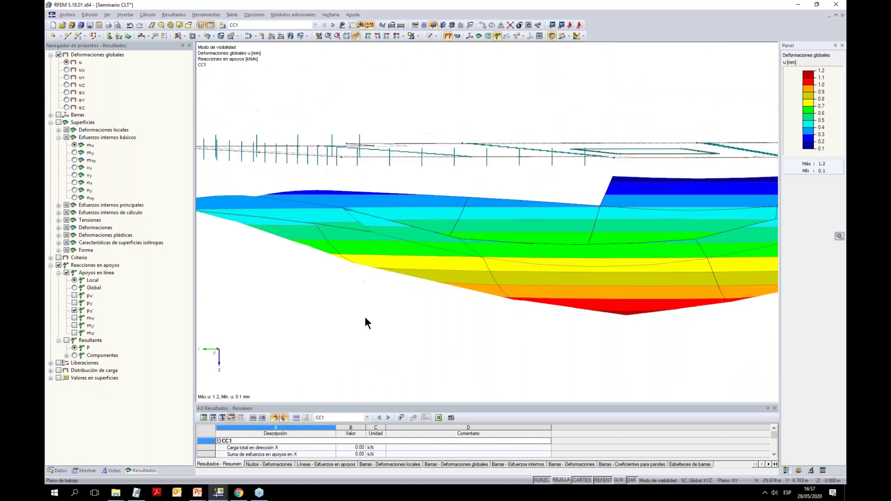
{"action": "middle_click_drag", "start_coordinate": [622, 306], "coordinate": [455, 362], "text": "ctrl"}
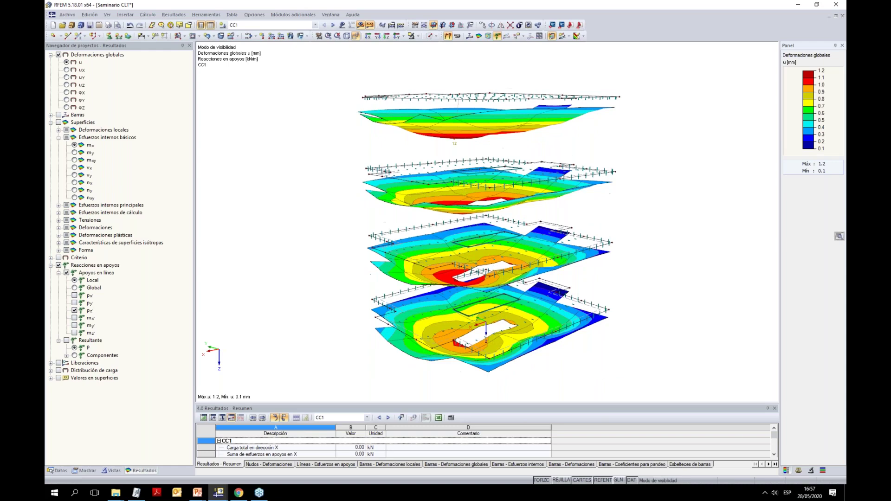
Leave the visibility mode to show the whole building and hide the results
{"action": "left_click", "coordinate": [444, 26]}
{"action": "left_click", "coordinate": [450, 110]}
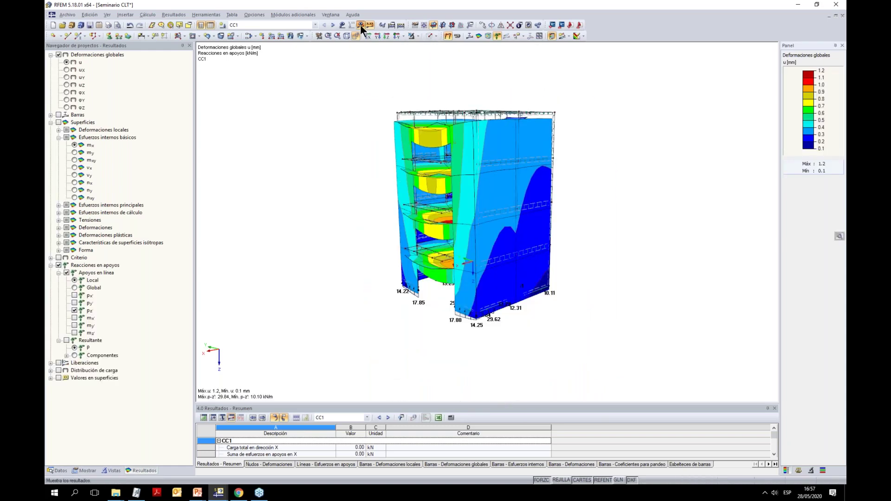
{"action": "left_click", "coordinate": [361, 24]}
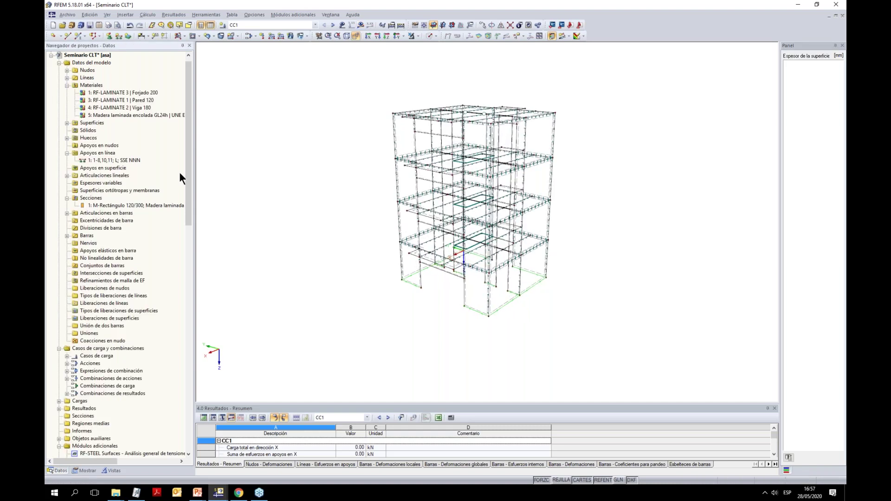
Edit all line hinges 1-208 together, setting the translational spring constant in the ux direction to 10 kN/m²
{"action": "left_click", "coordinate": [67, 175]}
{"action": "left_click", "coordinate": [116, 62]}
{"action": "left_click_drag", "start_coordinate": [186, 101], "coordinate": [208, 327]}
{"action": "left_click", "coordinate": [109, 258], "text": "shift"}
{"action": "left_click", "coordinate": [122, 205], "text": "ctrl"}
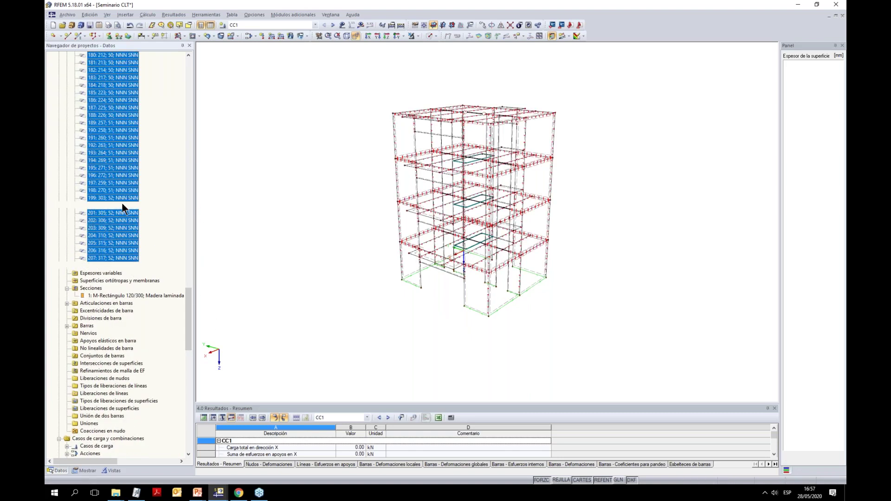
{"action": "right_click", "coordinate": [123, 206]}
{"action": "left_click", "coordinate": [149, 207]}
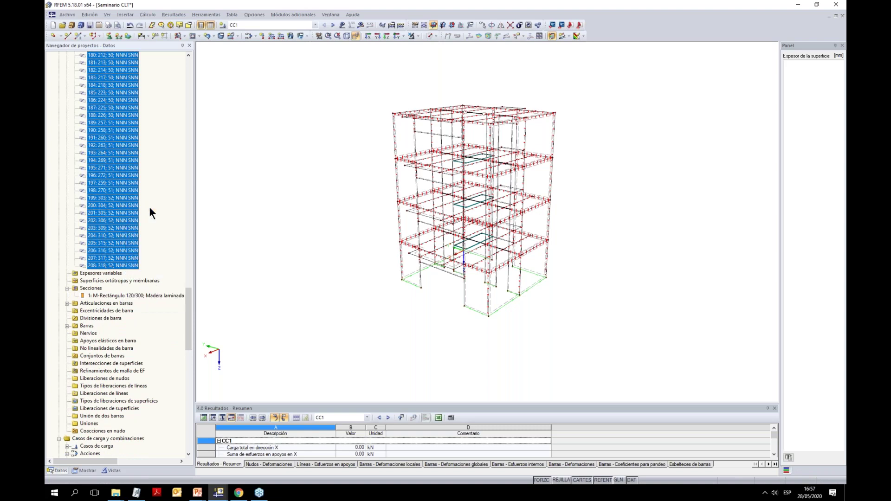
{"action": "left_click_drag", "start_coordinate": [491, 156], "coordinate": [288, 116]}
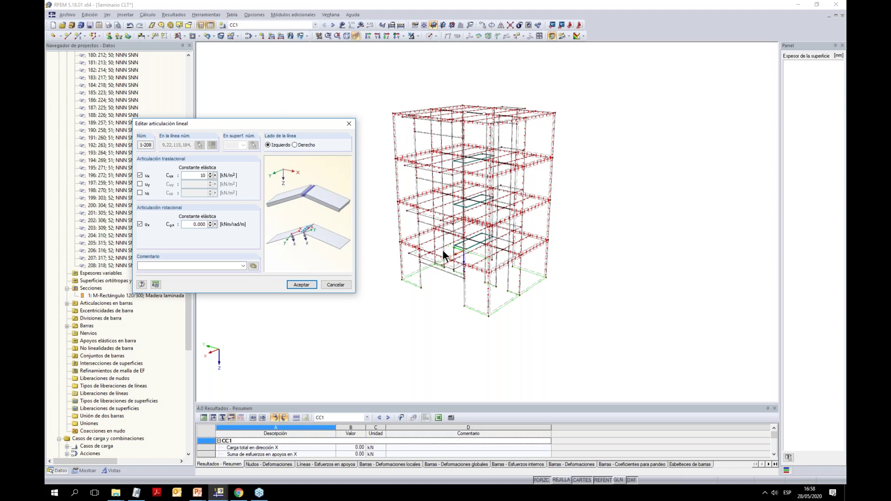
{"action": "left_click", "coordinate": [303, 284]}
{"action": "left_click", "coordinate": [232, 226]}
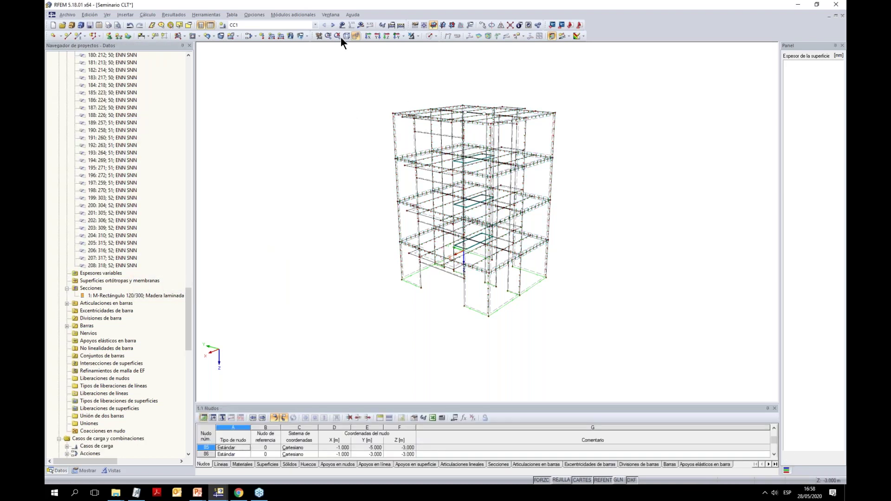
Isolate the central interior wall with its openings so that only its panels and beams are visible
{"action": "left_click", "coordinate": [361, 25]}
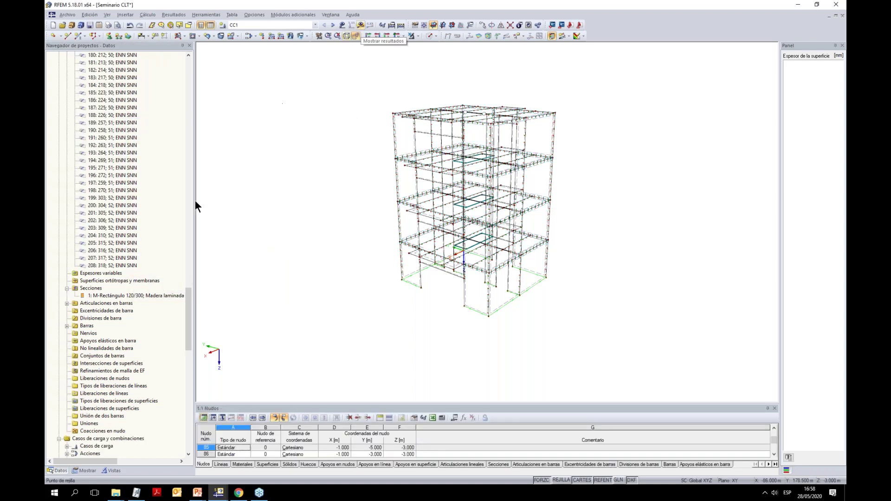
{"action": "middle_click_drag", "start_coordinate": [594, 230], "coordinate": [458, 193], "text": "ctrl"}
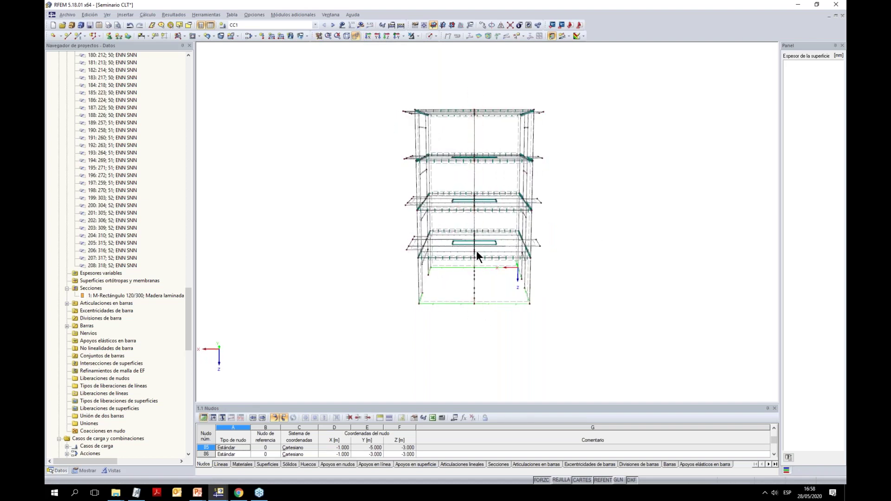
{"action": "left_click", "coordinate": [417, 36]}
{"action": "left_click", "coordinate": [419, 46]}
{"action": "scroll", "coordinate": [470, 170], "scroll_direction": "up", "scroll_amount": 8}
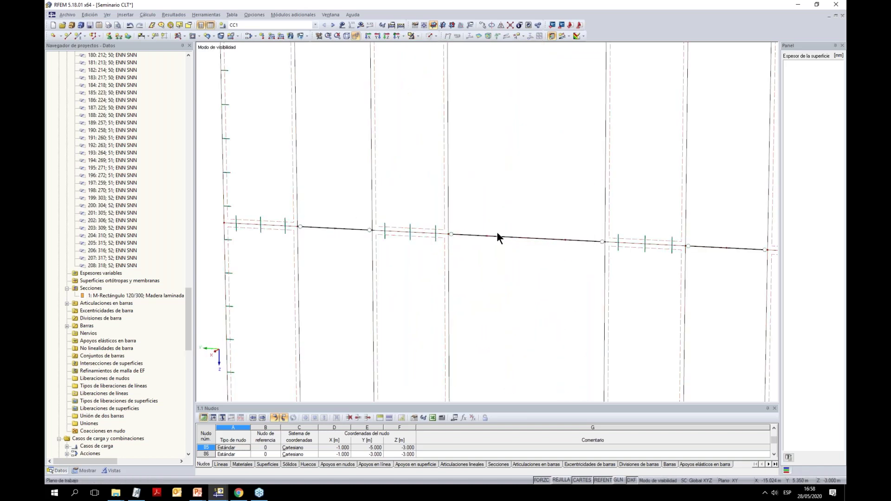
{"action": "scroll", "coordinate": [512, 197], "scroll_direction": "down", "scroll_amount": 3}
{"action": "scroll", "coordinate": [512, 193], "scroll_direction": "down", "scroll_amount": 2}
{"action": "middle_click_drag", "start_coordinate": [512, 193], "coordinate": [487, 219]}
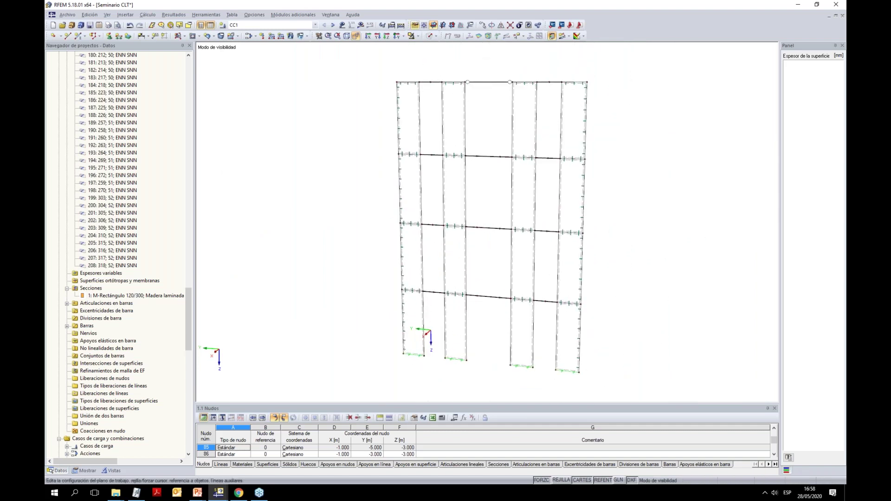
Recalculate load case CC1 with the modified hinges and examine the deformations of the isolated wall
{"action": "left_click", "coordinate": [360, 24]}
{"action": "left_click", "coordinate": [431, 259]}
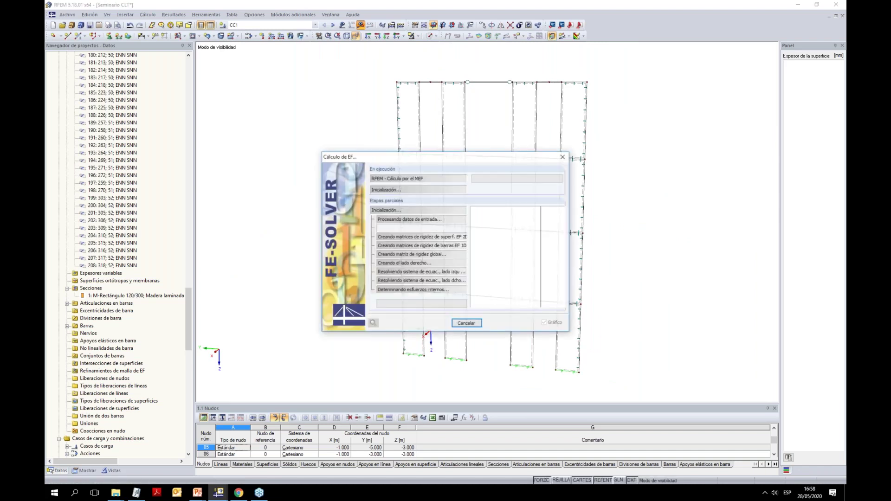
{"action": "left_click_drag", "start_coordinate": [378, 161], "coordinate": [192, 133]}
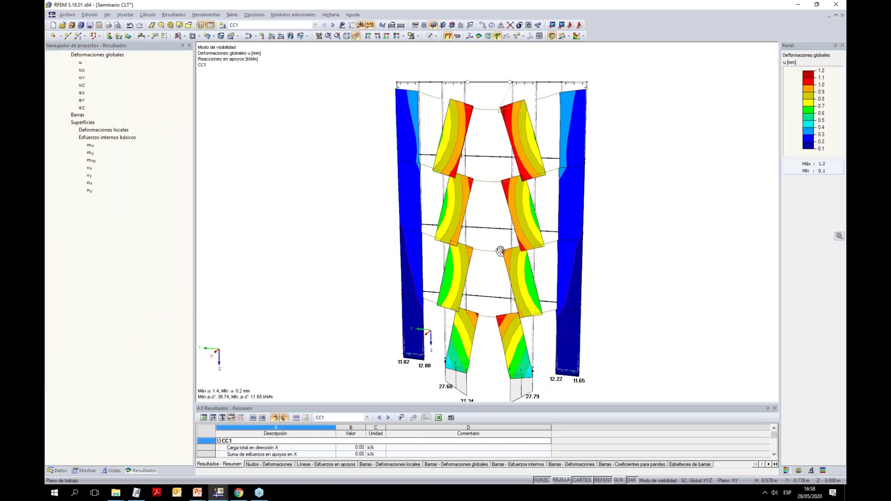
{"action": "scroll", "coordinate": [498, 263], "scroll_direction": "up", "scroll_amount": 5}
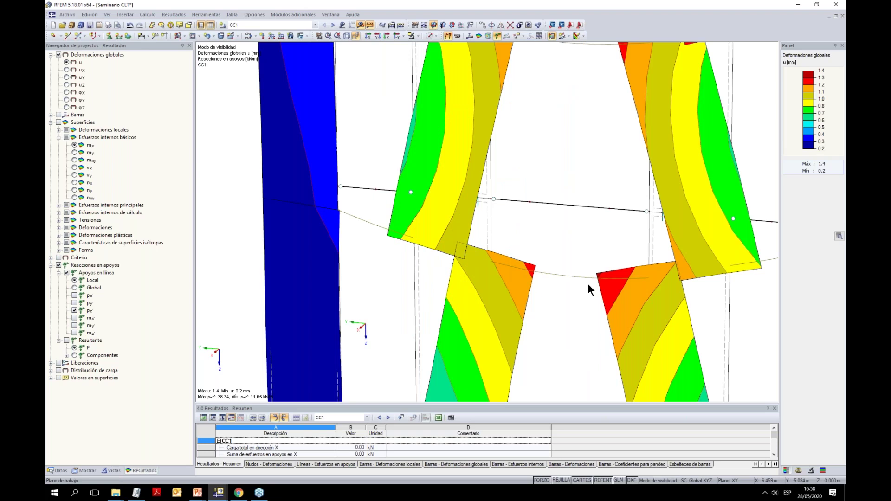
{"action": "scroll", "coordinate": [588, 283], "scroll_direction": "down", "scroll_amount": 5}
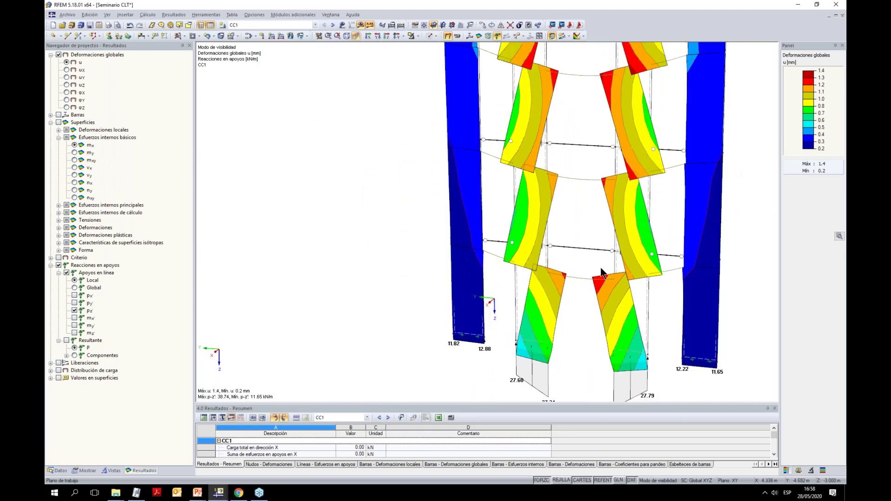
Set the deformation display factor to 410 and view the isolated wall over its full height
{"action": "left_click", "coordinate": [798, 470]}
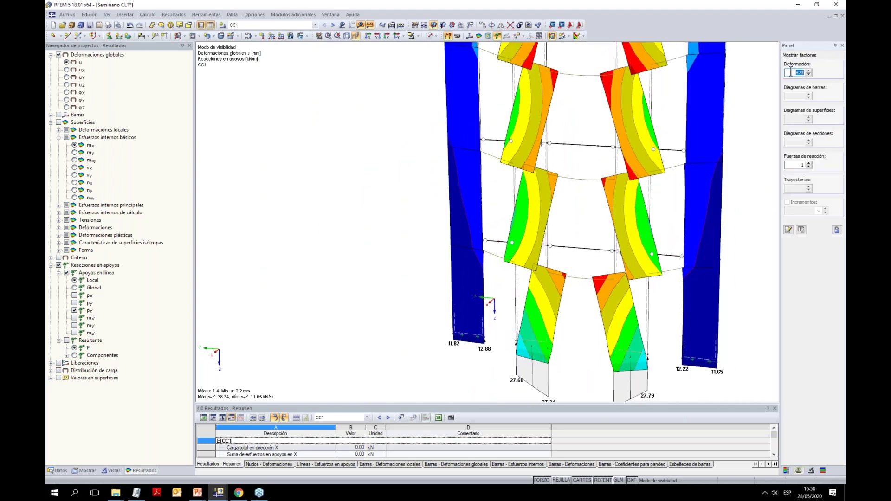
{"action": "type", "text": "10"}
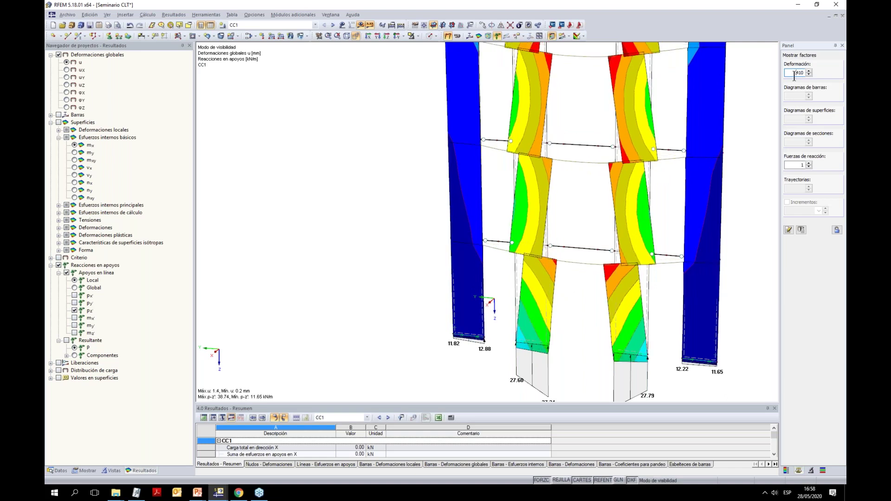
{"action": "key", "text": "Return"}
{"action": "type", "text": "4"}
{"action": "key", "text": "Return"}
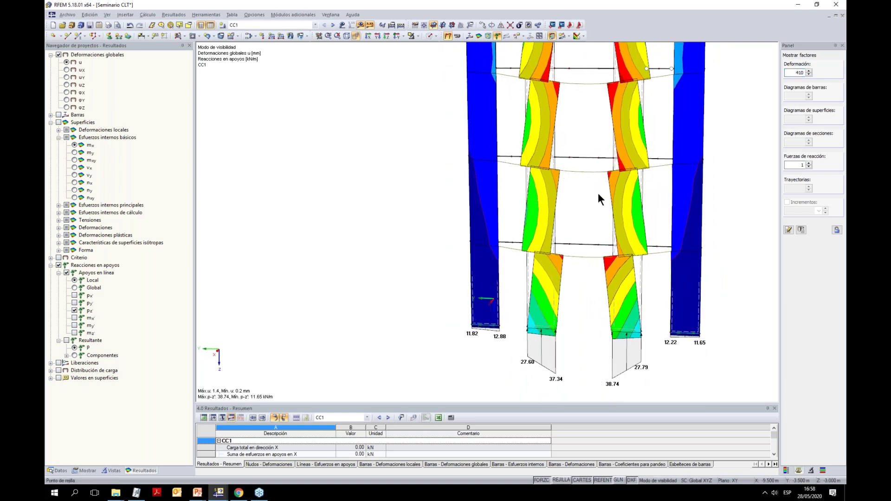
{"action": "scroll", "coordinate": [589, 188], "scroll_direction": "down", "scroll_amount": 2}
{"action": "middle_click_drag", "start_coordinate": [582, 185], "coordinate": [553, 247]}
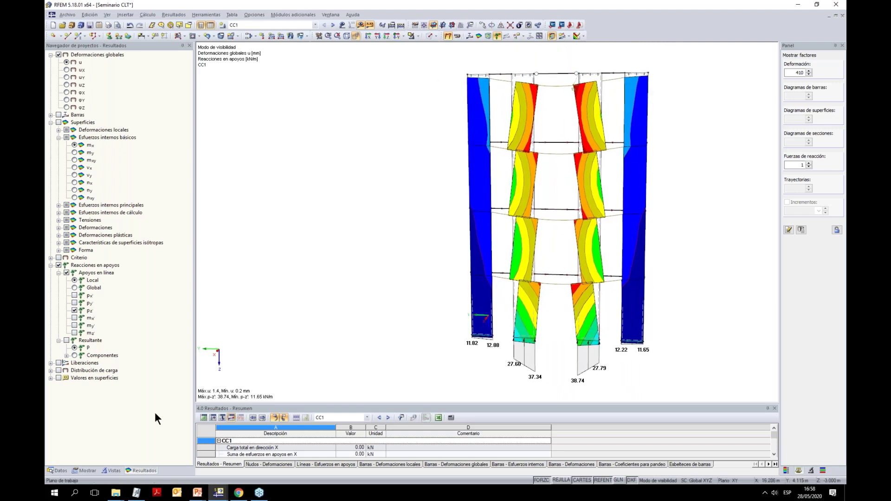
Undo the ux spring stiffness change of all line hinges, accepting deletion of the results, and recalculate load case CC1
{"action": "left_click", "coordinate": [54, 471]}
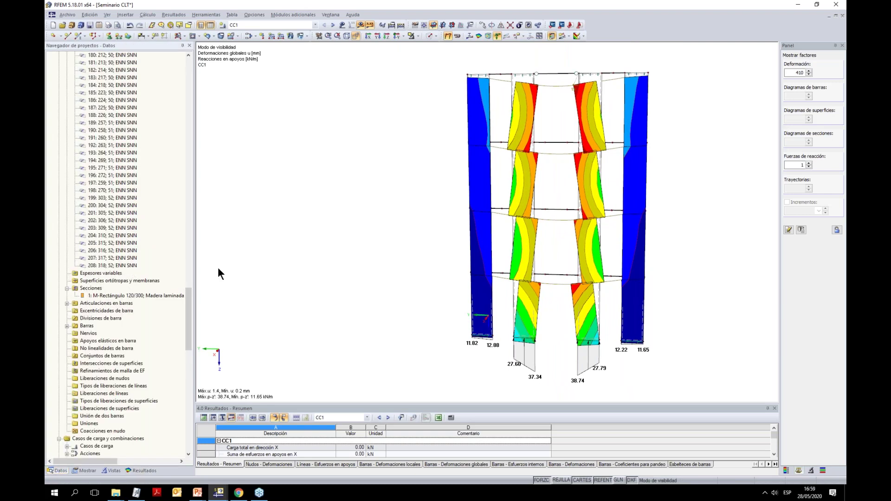
{"action": "left_click", "coordinate": [131, 25]}
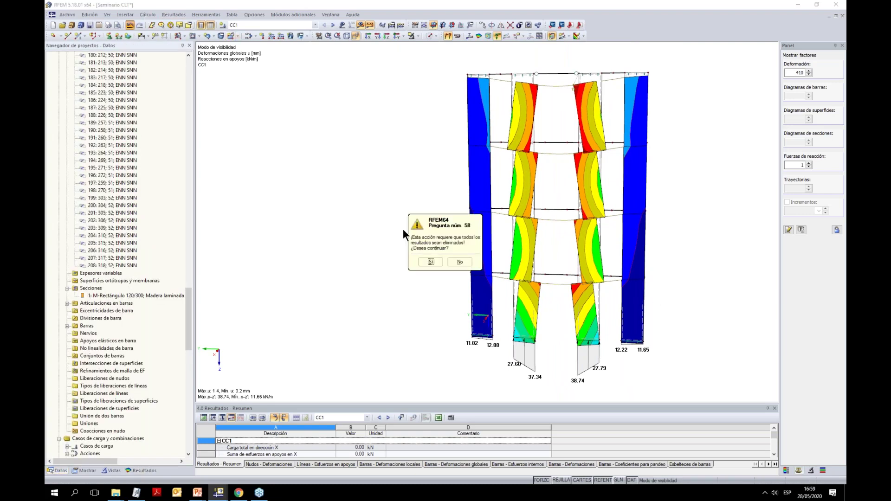
{"action": "left_click", "coordinate": [430, 262]}
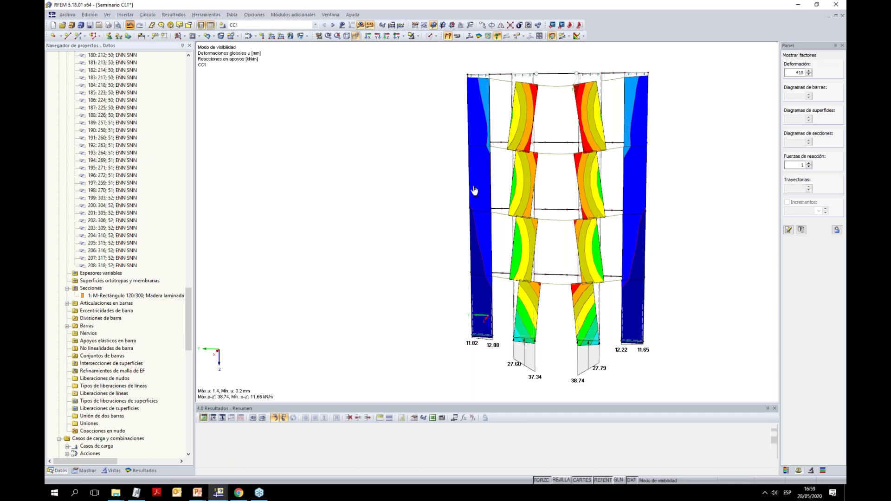
{"action": "left_click", "coordinate": [361, 25]}
{"action": "left_click", "coordinate": [430, 262]}
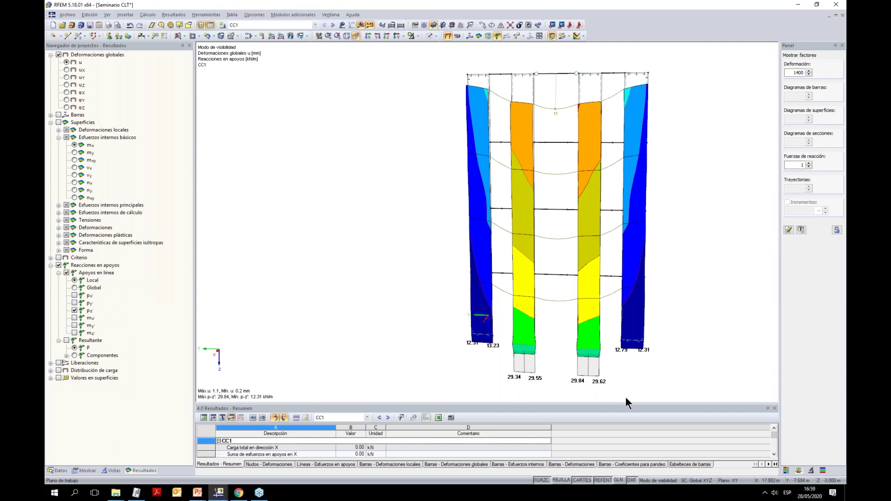
Edit all line hinges 1-208 together, setting the translational spring constants in the ux and uz directions to 10 kN/m²
{"action": "left_click", "coordinate": [51, 470]}
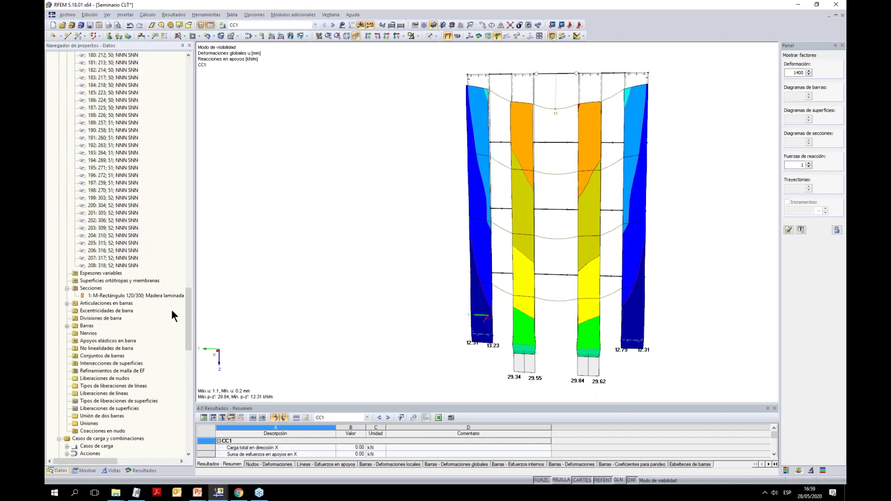
{"action": "left_click_drag", "start_coordinate": [188, 314], "coordinate": [194, 113]}
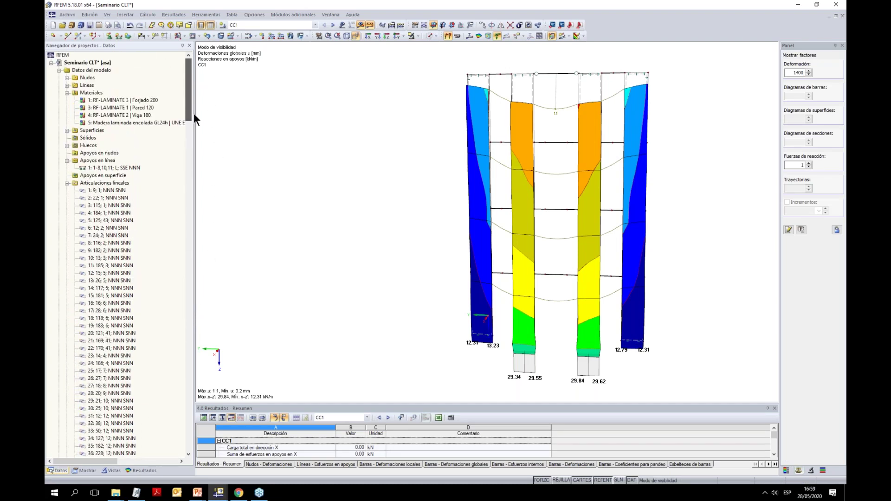
{"action": "left_click", "coordinate": [118, 191], "text": "shift"}
{"action": "right_click", "coordinate": [119, 191]}
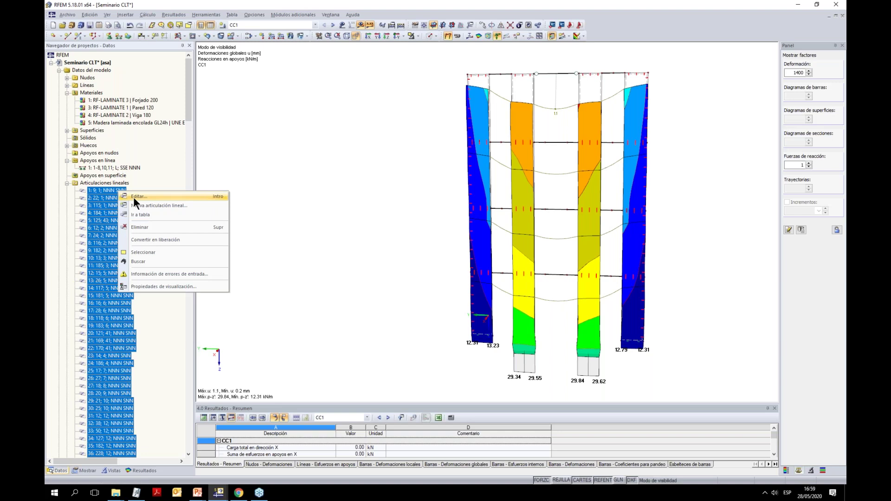
{"action": "left_click", "coordinate": [133, 196]}
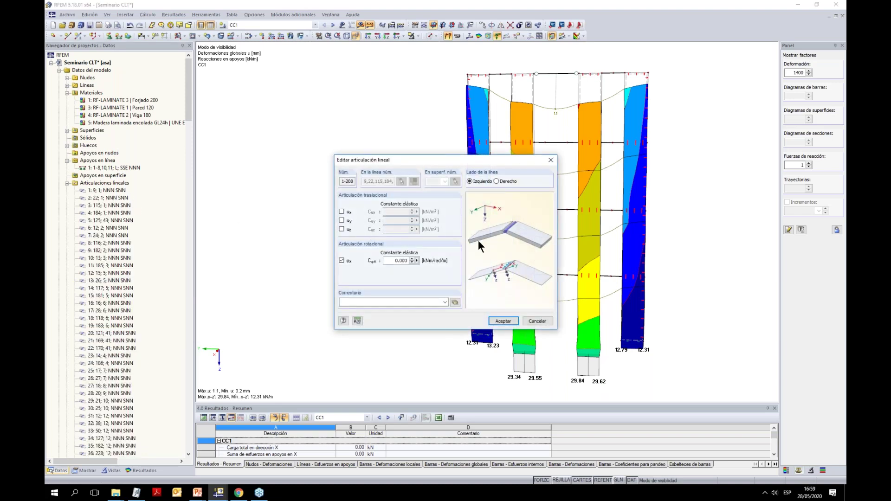
{"action": "left_click", "coordinate": [342, 212]}
{"action": "type", "text": "10"}
{"action": "left_click_drag", "start_coordinate": [503, 161], "coordinate": [383, 155]}
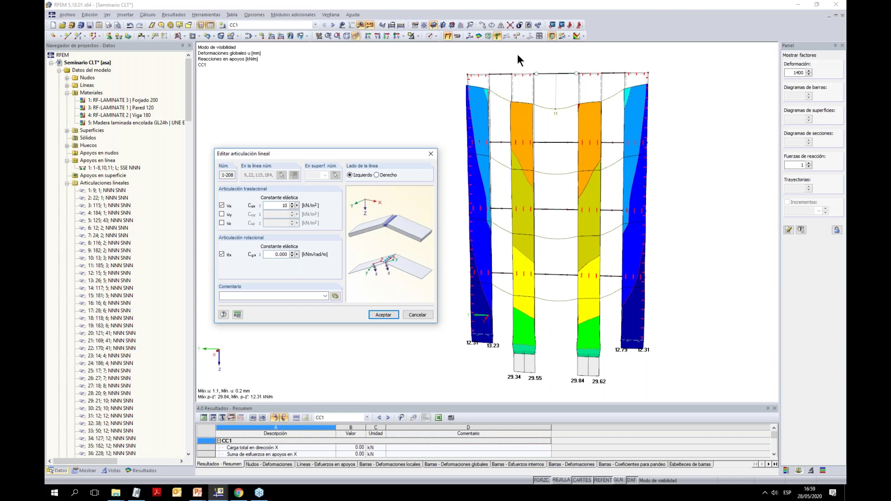
{"action": "left_click", "coordinate": [221, 222]}
{"action": "double_click", "coordinate": [271, 223]}
{"action": "type", "text": "10"}
{"action": "left_click", "coordinate": [384, 315]}
{"action": "left_click", "coordinate": [311, 260]}
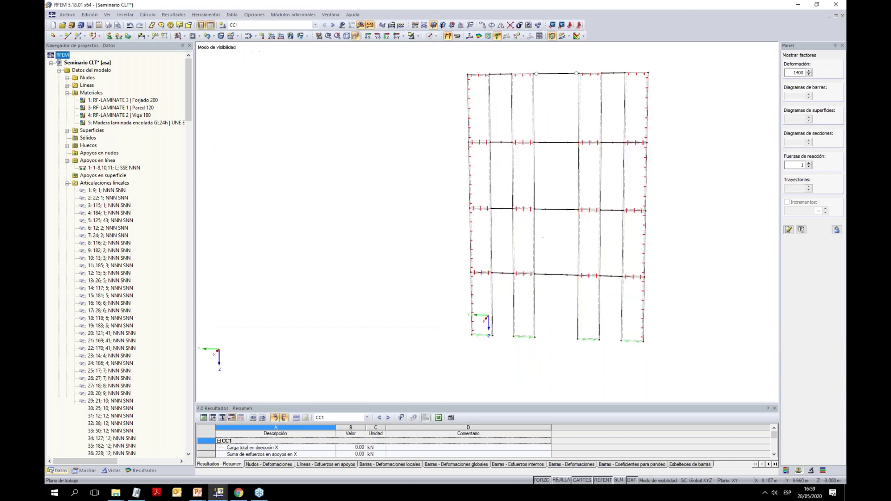
{"action": "left_click", "coordinate": [306, 251]}
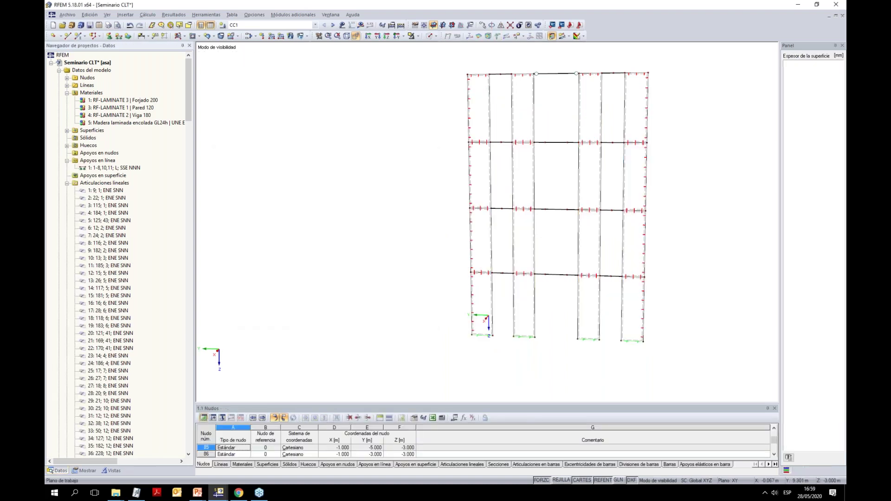
Leave the current visibility mode and isolate the first-storey floor slab with its stair opening
{"action": "left_click", "coordinate": [419, 37]}
{"action": "left_click", "coordinate": [441, 108]}
{"action": "middle_click_drag", "start_coordinate": [458, 257], "coordinate": [487, 213], "text": "ctrl"}
{"action": "left_click_drag", "start_coordinate": [421, 265], "coordinate": [708, 287]}
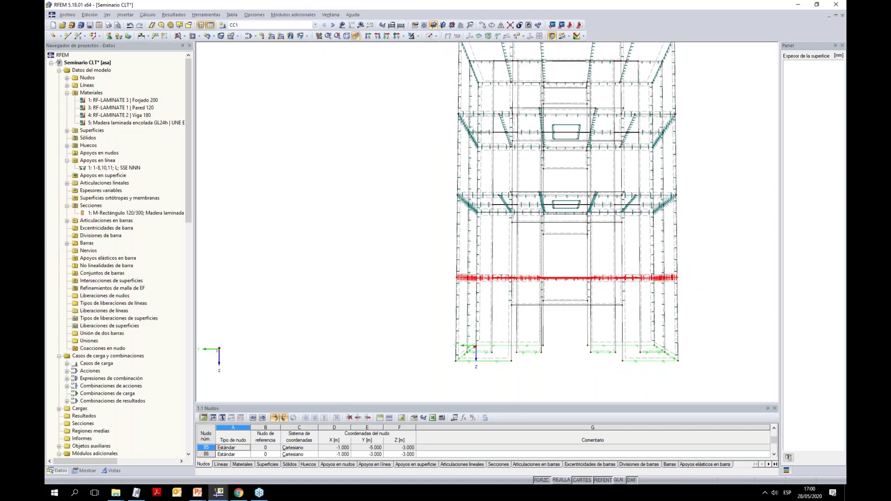
{"action": "left_click", "coordinate": [419, 36]}
{"action": "left_click", "coordinate": [422, 42]}
{"action": "middle_click_drag", "start_coordinate": [570, 222], "coordinate": [538, 232], "text": "ctrl"}
{"action": "middle_click_drag", "start_coordinate": [470, 161], "coordinate": [456, 152], "text": "ctrl"}
Calculate load case CC1 and examine the global deformations of the isolated floor slab
{"action": "left_click", "coordinate": [361, 25]}
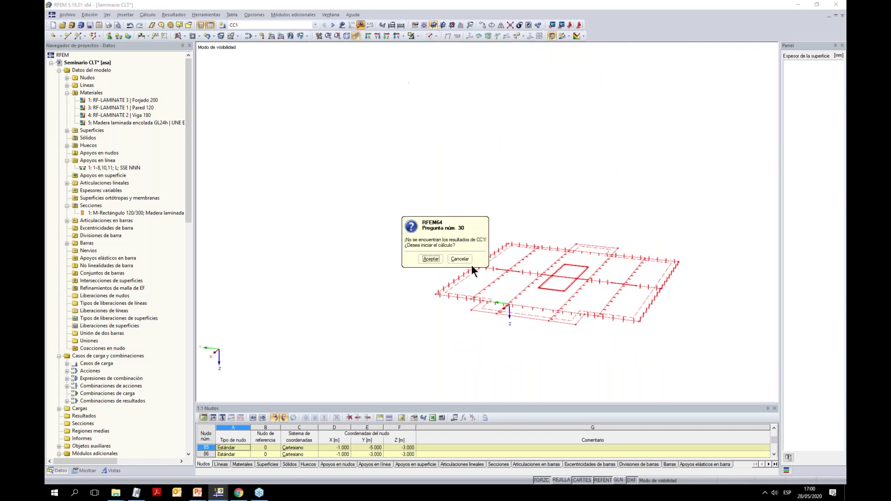
{"action": "left_click", "coordinate": [429, 259]}
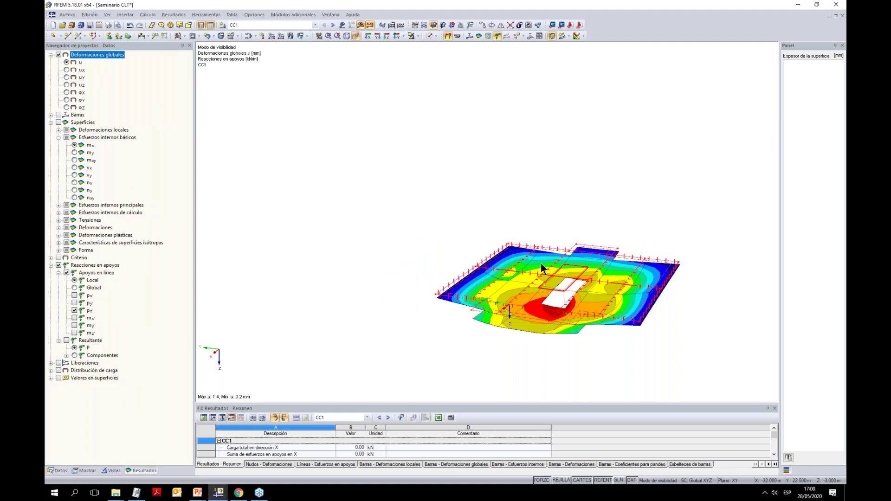
{"action": "middle_click_drag", "start_coordinate": [541, 263], "coordinate": [585, 197], "text": "ctrl"}
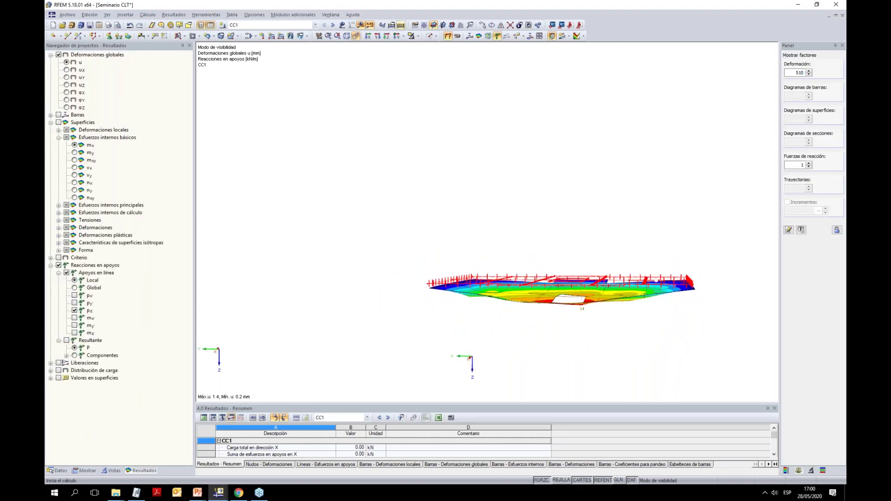
Show the whole building again with the deformation colour scale and examine the deformed joints between walls and floors up close
{"action": "left_click", "coordinate": [419, 36]}
{"action": "left_click", "coordinate": [441, 110]}
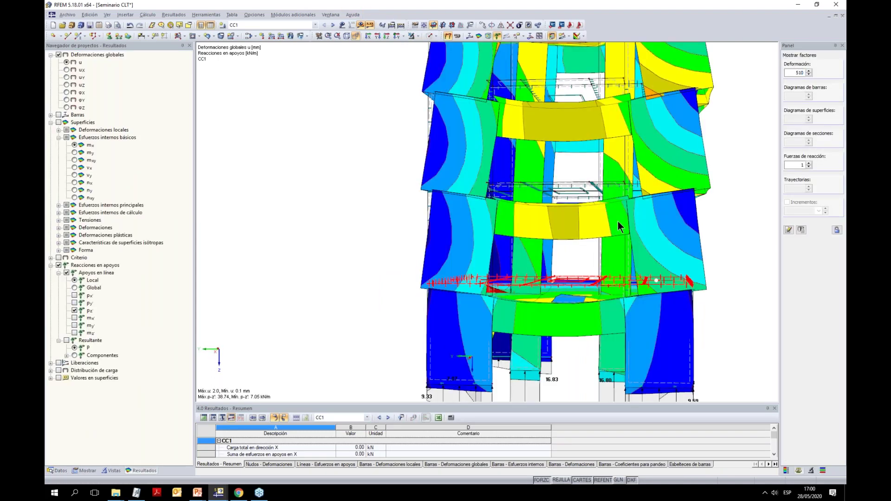
{"action": "scroll", "coordinate": [623, 214], "scroll_direction": "down", "scroll_amount": 4}
{"action": "middle_click_drag", "start_coordinate": [623, 214], "coordinate": [632, 180], "text": "ctrl"}
{"action": "scroll", "coordinate": [631, 178], "scroll_direction": "up", "scroll_amount": 3}
{"action": "middle_click_drag", "start_coordinate": [593, 218], "coordinate": [698, 234], "text": "ctrl"}
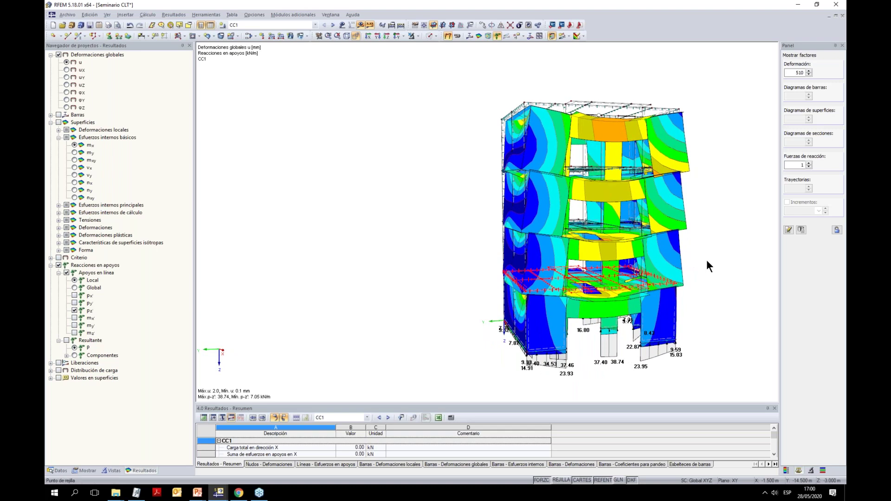
{"action": "scroll", "coordinate": [700, 232], "scroll_direction": "up", "scroll_amount": 2}
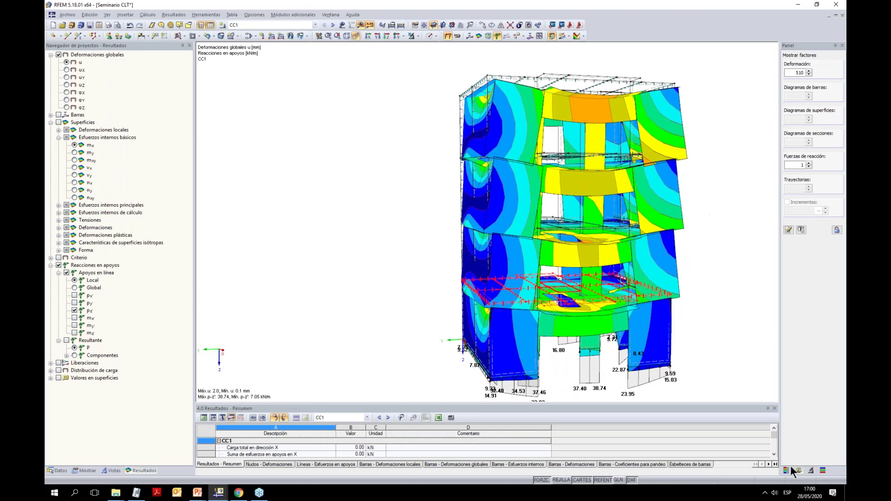
{"action": "left_click", "coordinate": [786, 470]}
{"action": "middle_click_drag", "start_coordinate": [740, 278], "coordinate": [719, 199], "text": "ctrl"}
{"action": "scroll", "coordinate": [467, 205], "scroll_direction": "up", "scroll_amount": 6}
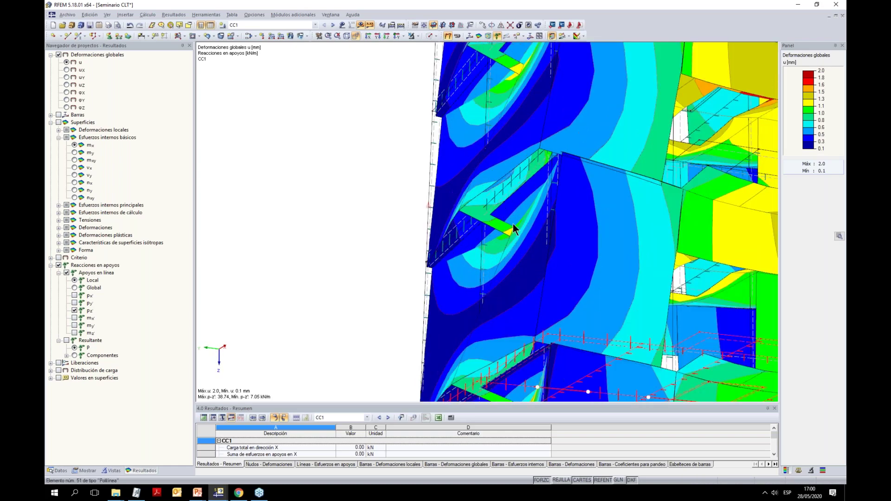
{"action": "middle_click_drag", "start_coordinate": [487, 208], "coordinate": [495, 174], "text": "ctrl"}
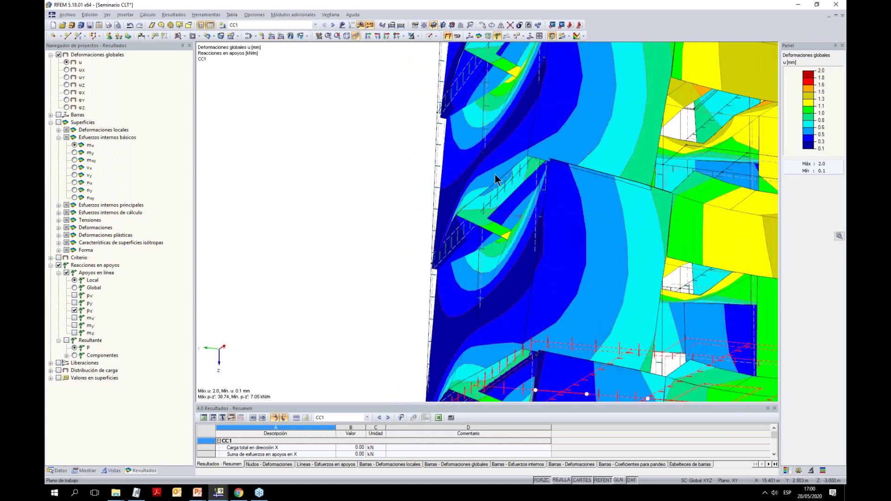
{"action": "middle_click_drag", "start_coordinate": [401, 210], "coordinate": [324, 304], "text": "ctrl"}
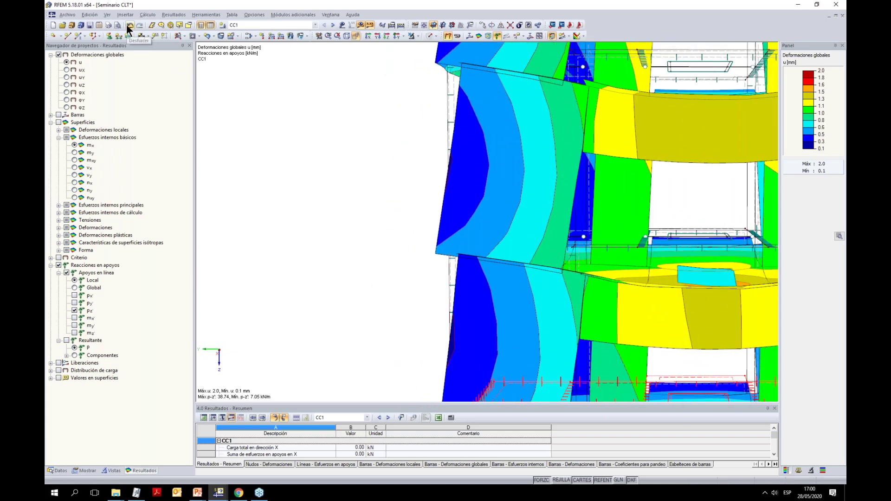
Undo the ux and uz spring stiffness change of all line hinges, accepting deletion of the results
{"action": "left_click", "coordinate": [57, 469]}
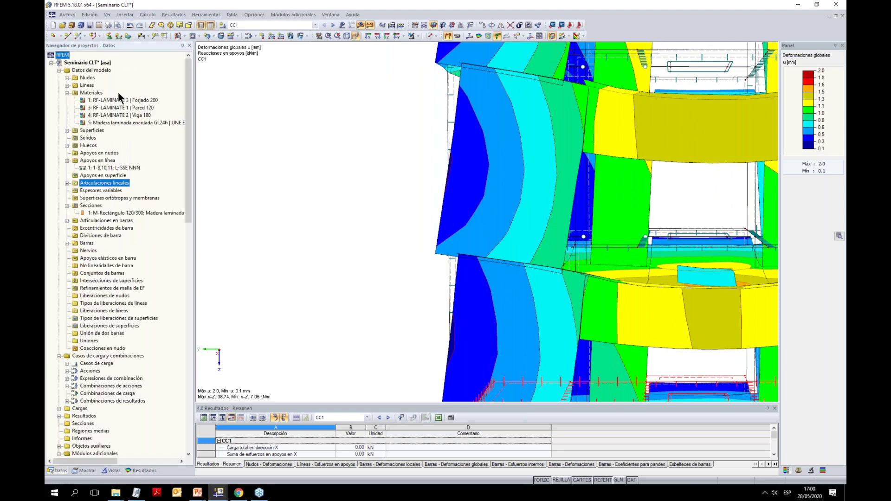
{"action": "left_click", "coordinate": [130, 25]}
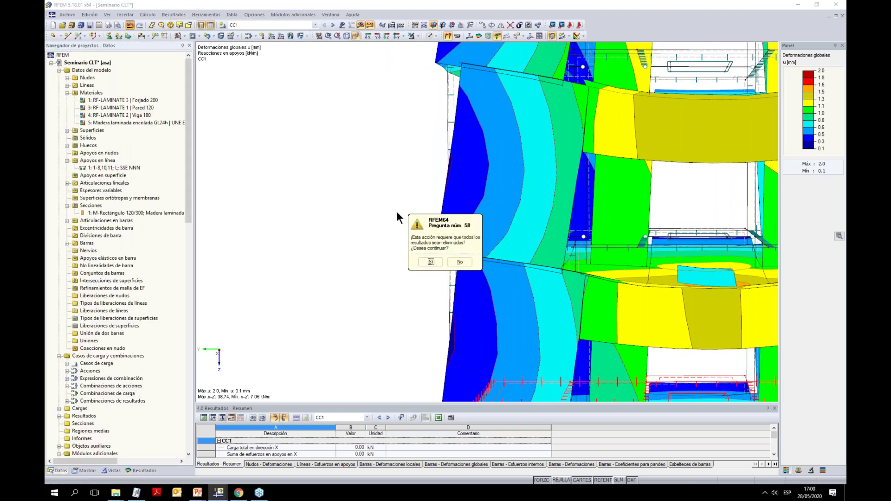
{"action": "left_click", "coordinate": [431, 262]}
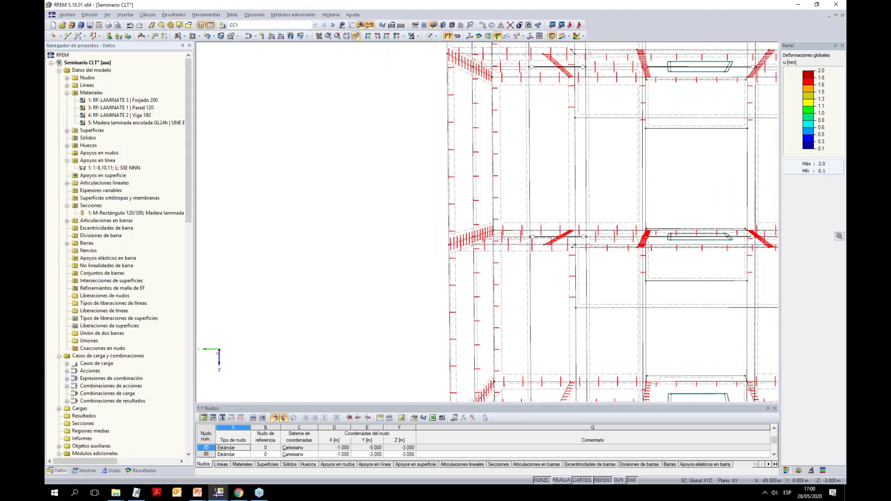
{"action": "scroll", "coordinate": [345, 224], "scroll_direction": "down", "scroll_amount": 4}
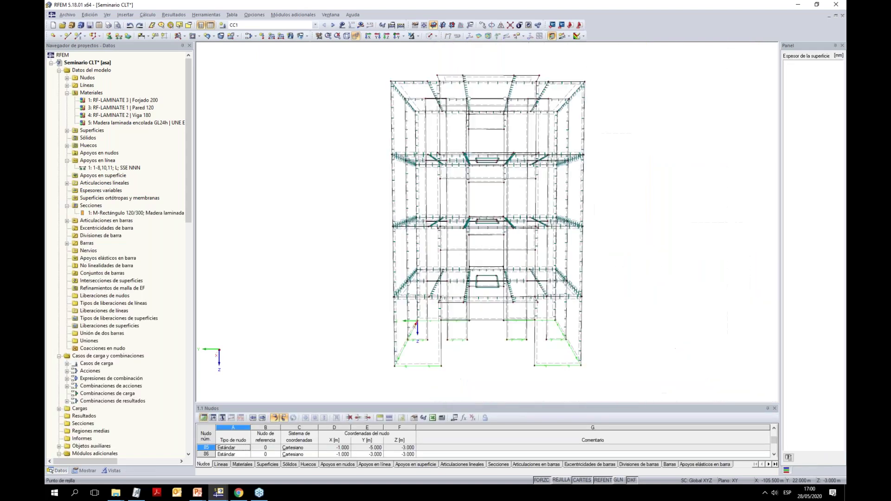
{"action": "middle_click_drag", "start_coordinate": [586, 221], "coordinate": [503, 236], "text": "ctrl"}
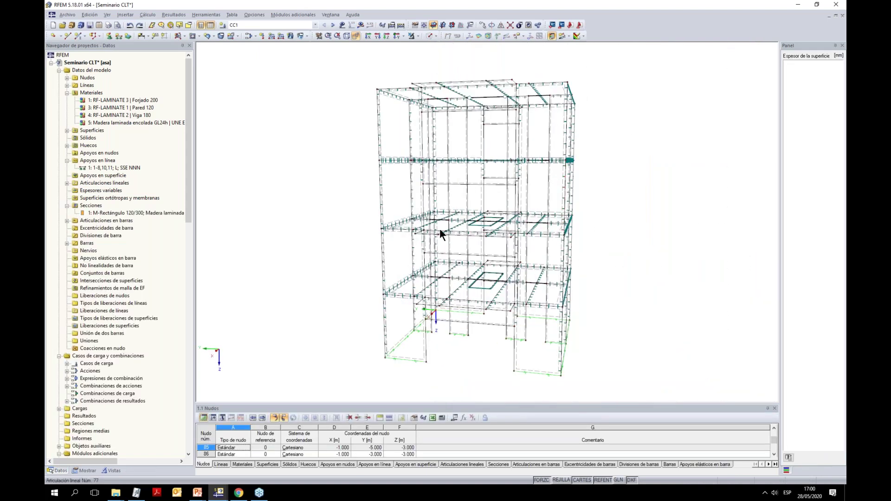
{"action": "middle_click_drag", "start_coordinate": [344, 223], "coordinate": [450, 162], "text": "ctrl"}
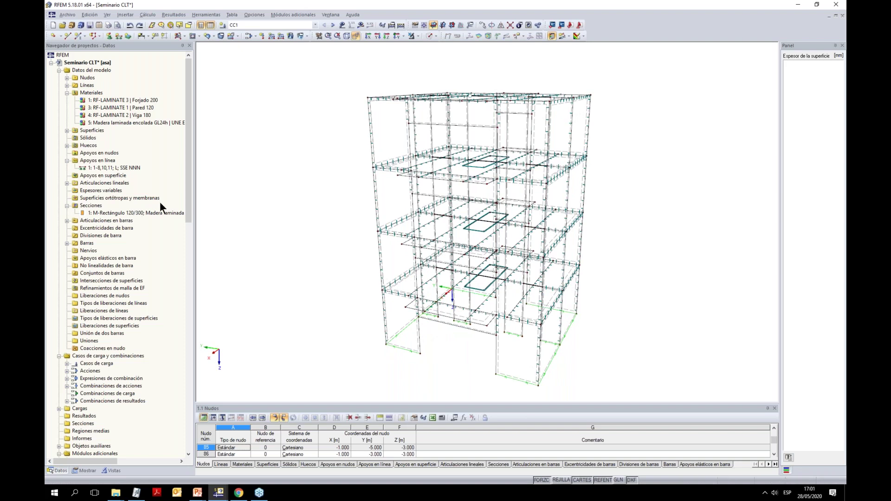
Inspect the definition of line hinge 5 on line 125 and close it without changes
{"action": "left_click", "coordinate": [68, 182]}
{"action": "left_click", "coordinate": [112, 93]}
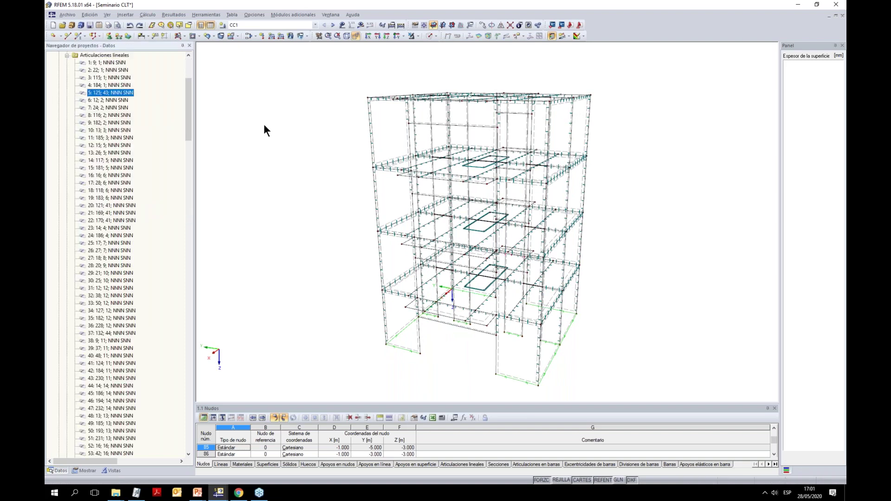
{"action": "double_click", "coordinate": [506, 222]}
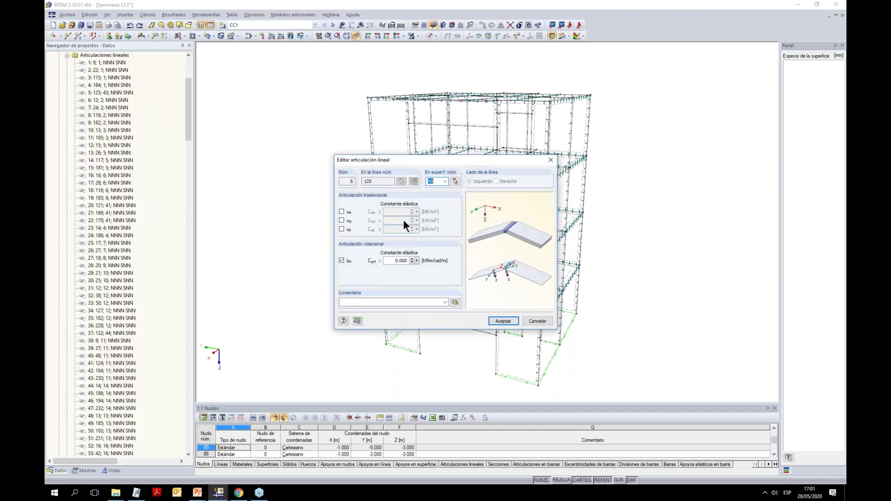
{"action": "left_click", "coordinate": [536, 321]}
Open the load case and combination definitions and describe load case CC1 as "Peso Propio"
{"action": "scroll", "coordinate": [522, 252], "scroll_direction": "down", "scroll_amount": 1}
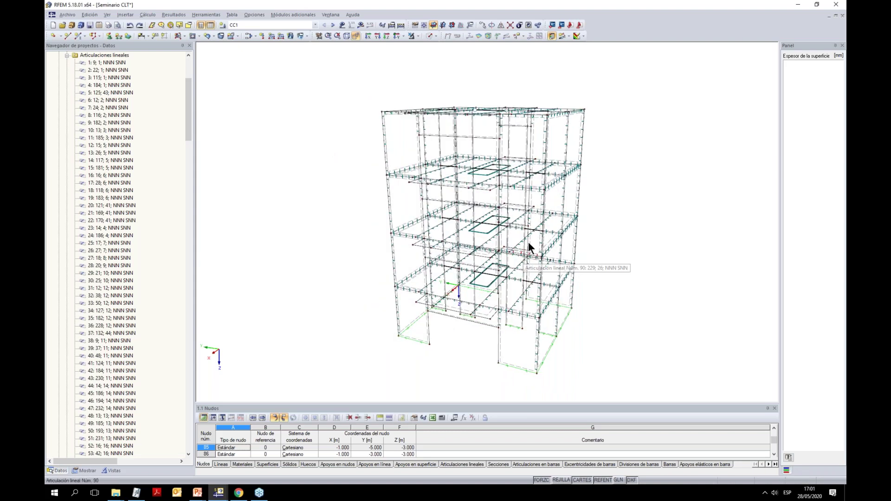
{"action": "left_click", "coordinate": [246, 36]}
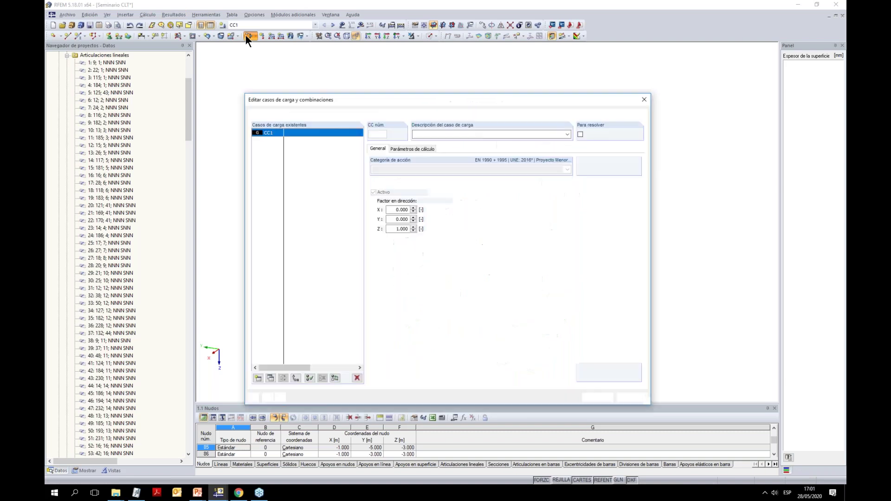
{"action": "type", "text": "Peso Propio"}
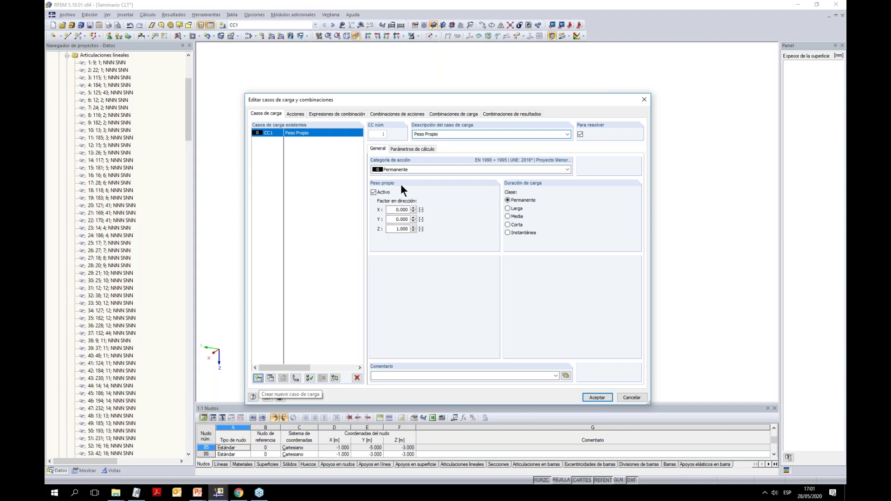
Add a load case described as "Uso" with the category A imposed load for residential and domestic areas
{"action": "left_click", "coordinate": [405, 171]}
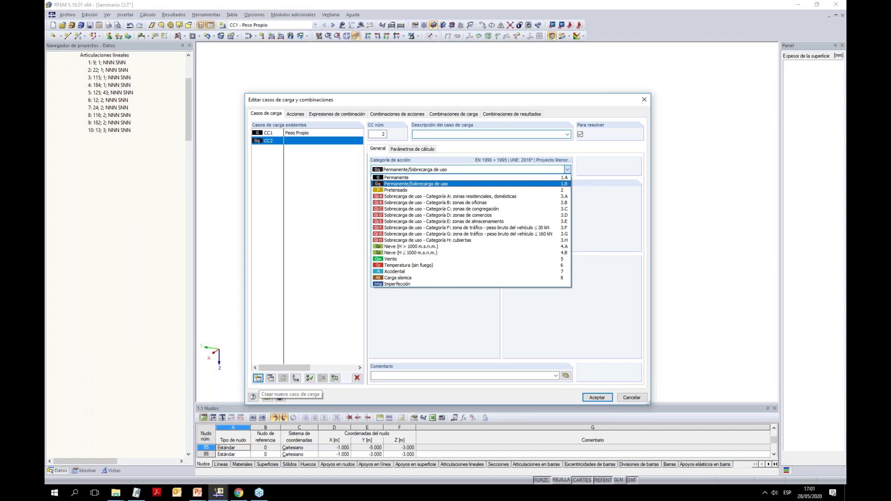
{"action": "left_click", "coordinate": [421, 196]}
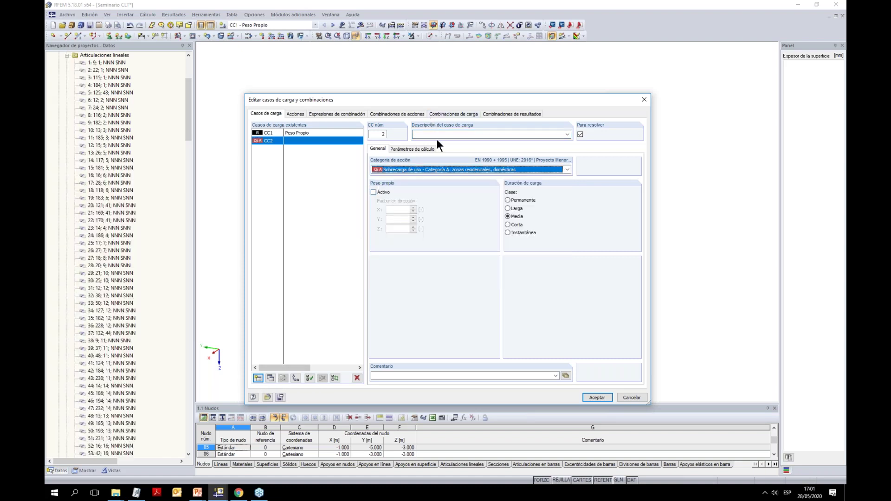
{"action": "left_click", "coordinate": [458, 134]}
{"action": "type", "text": "Uso"}
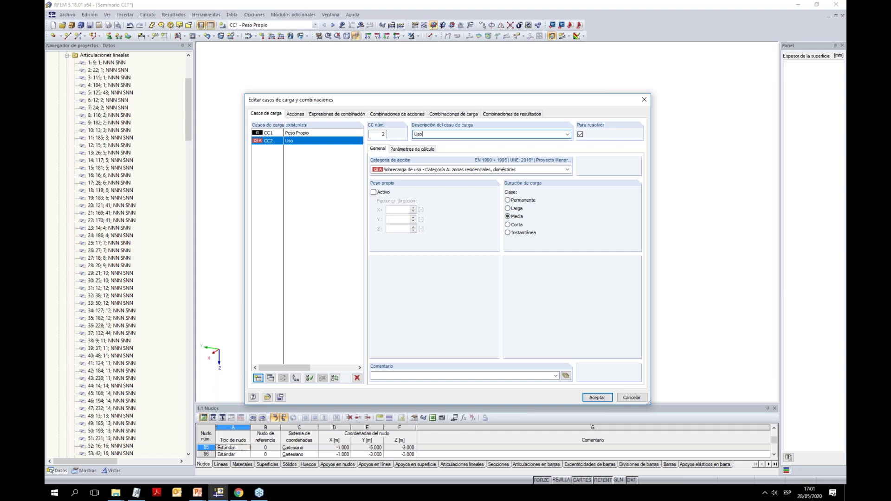
Add a load case described as "Cubierta" with the category H imposed load for roofs
{"action": "key", "text": "Return"}
{"action": "left_click", "coordinate": [420, 169]}
{"action": "left_click", "coordinate": [436, 239]}
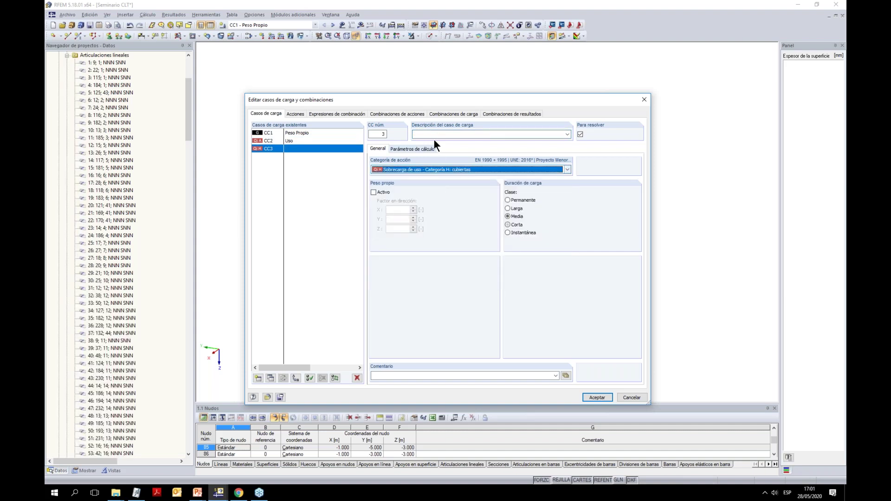
{"action": "left_click", "coordinate": [434, 135]}
{"action": "type", "text": "Cubierta"}
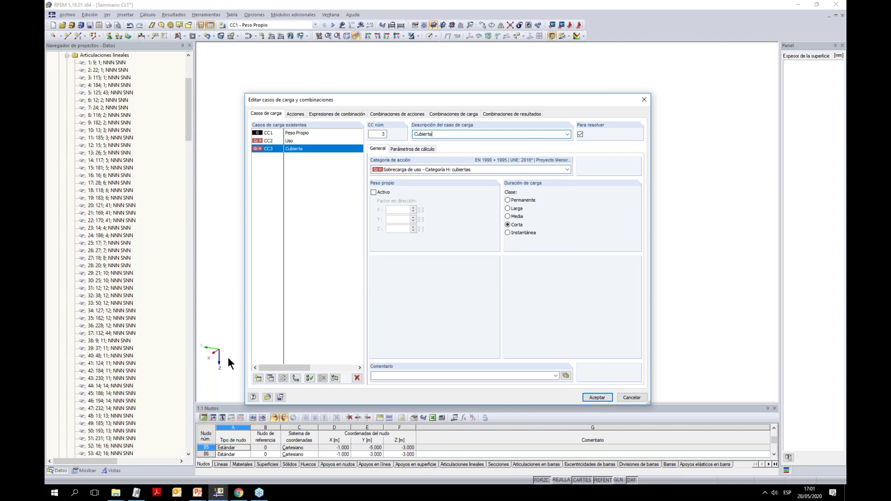
Add two load cases of the wind action category (Viento), described as "Viento X" and "Viento Y"
{"action": "left_click", "coordinate": [257, 377]}
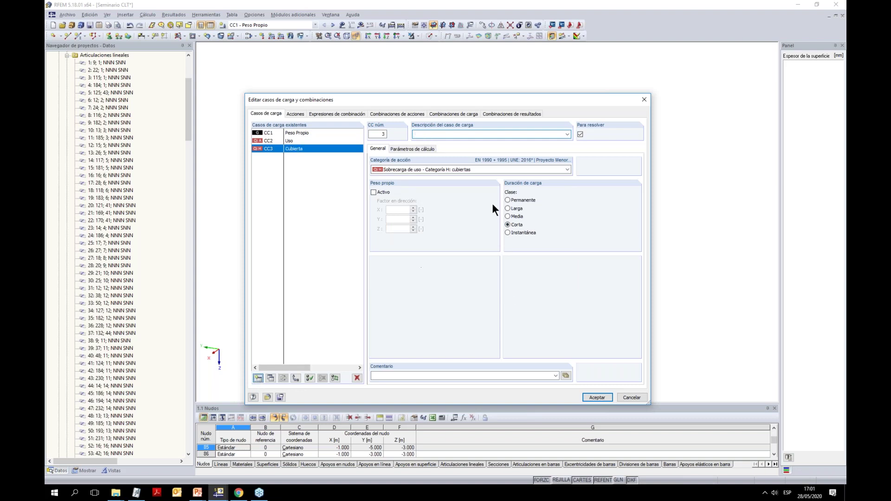
{"action": "left_click", "coordinate": [413, 169]}
{"action": "left_click", "coordinate": [419, 258]}
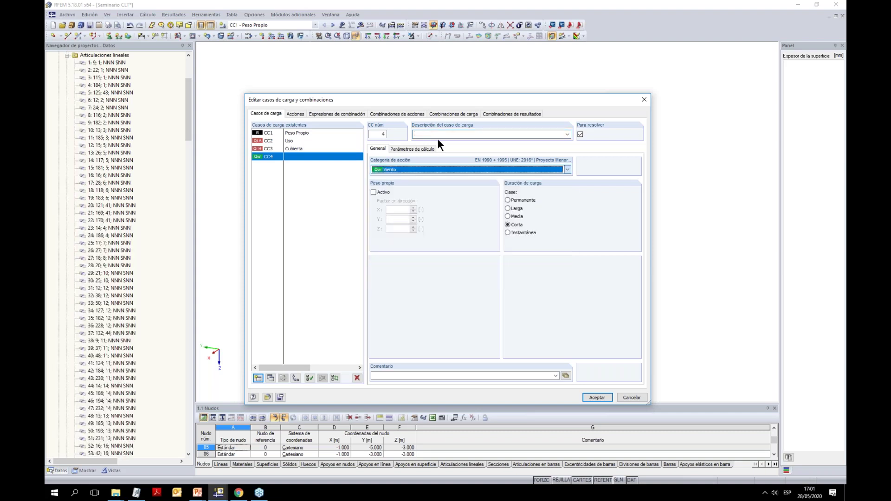
{"action": "left_click", "coordinate": [427, 134]}
{"action": "type", "text": "Viento X"}
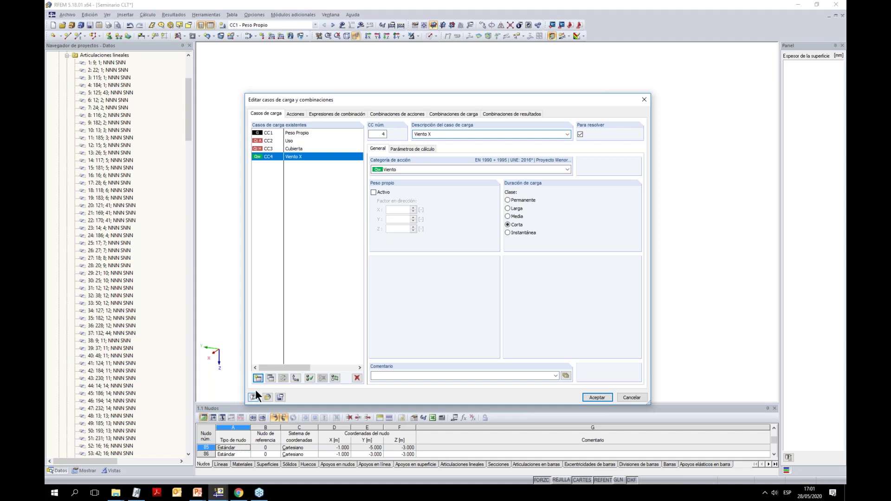
{"action": "key", "text": "Insert"}
{"action": "type", "text": "Vient"}
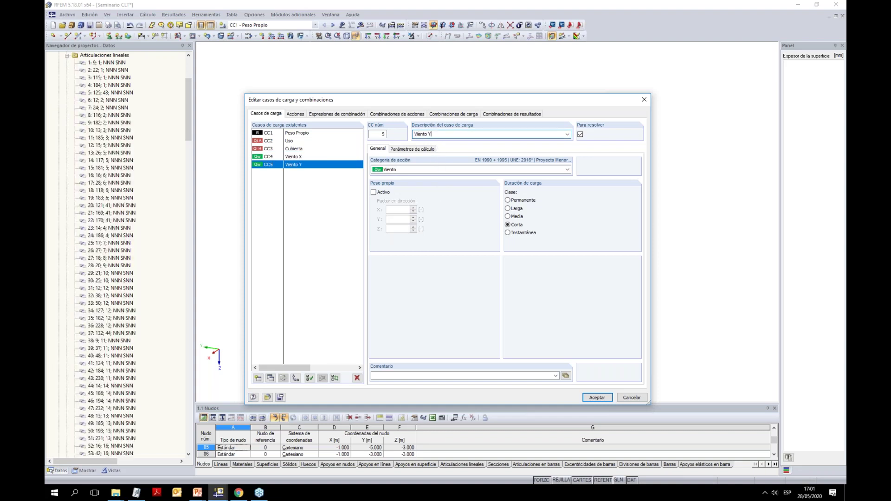
Add a load case described as "Nieve" with the snow action category for H ≤ 1000 m.s.n.m
{"action": "key", "text": "Insert"}
{"action": "left_click", "coordinate": [431, 169]}
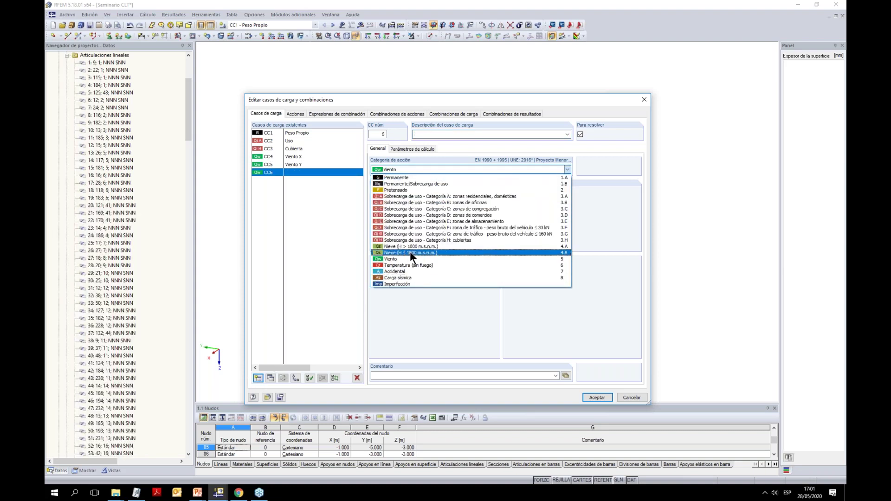
{"action": "left_click", "coordinate": [411, 252]}
{"action": "left_click", "coordinate": [443, 134]}
{"action": "type", "text": "Nieve"}
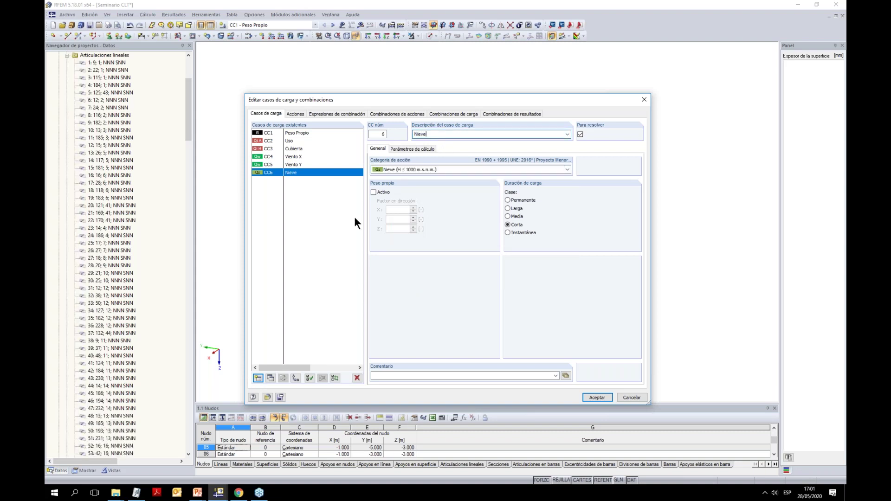
Review the wind action's load cases and exclude category H imposed loads from combining with snow and wind in combination expressions EC1 to EC4
{"action": "left_click_drag", "start_coordinate": [551, 94], "coordinate": [577, 87]}
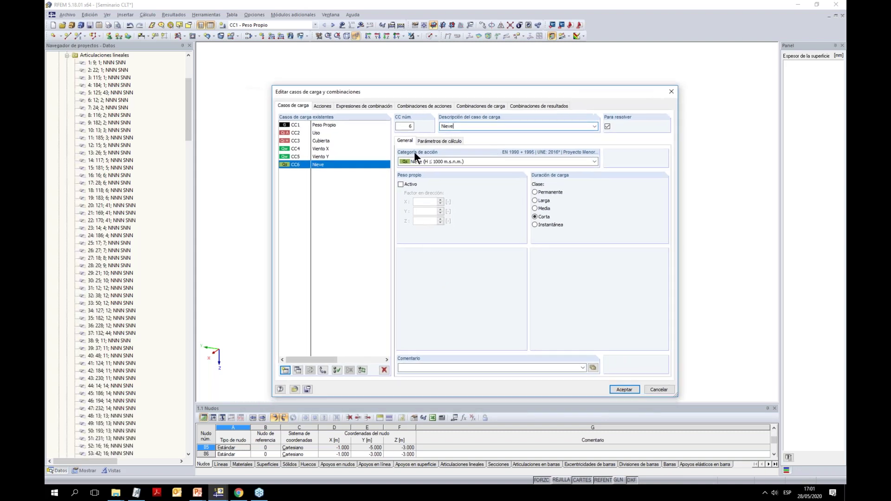
{"action": "left_click", "coordinate": [319, 105]}
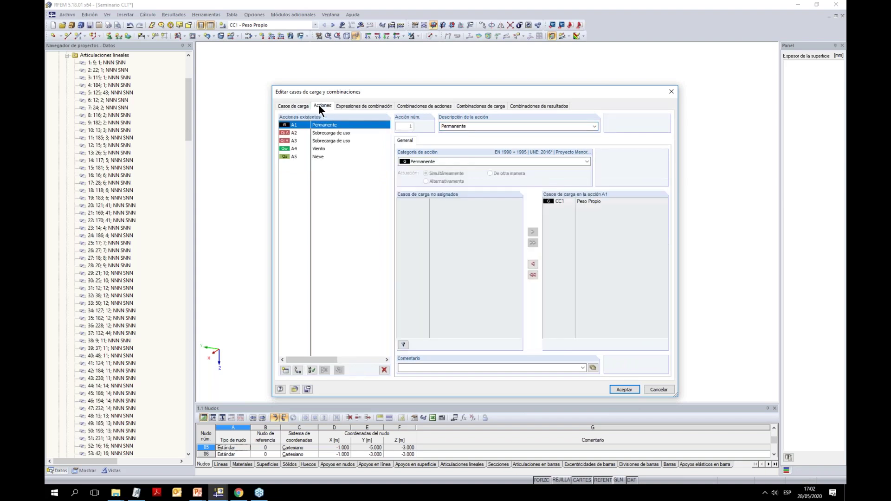
{"action": "left_click", "coordinate": [318, 149]}
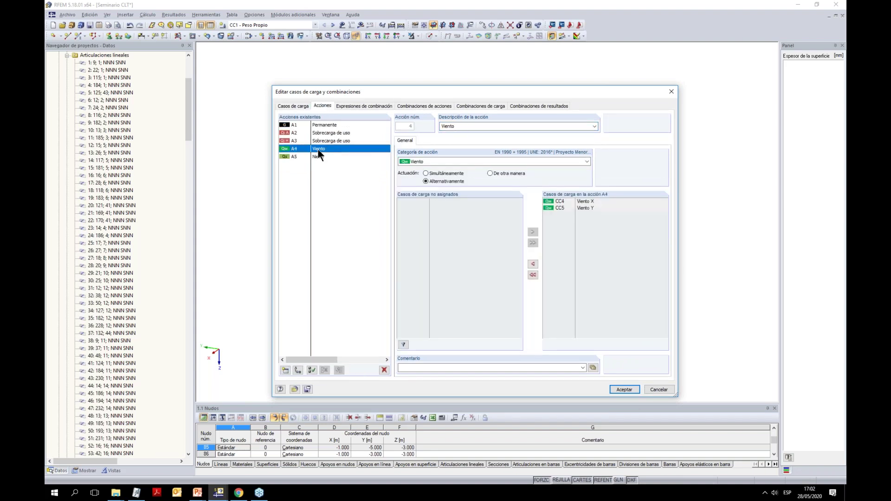
{"action": "left_click", "coordinate": [368, 105]}
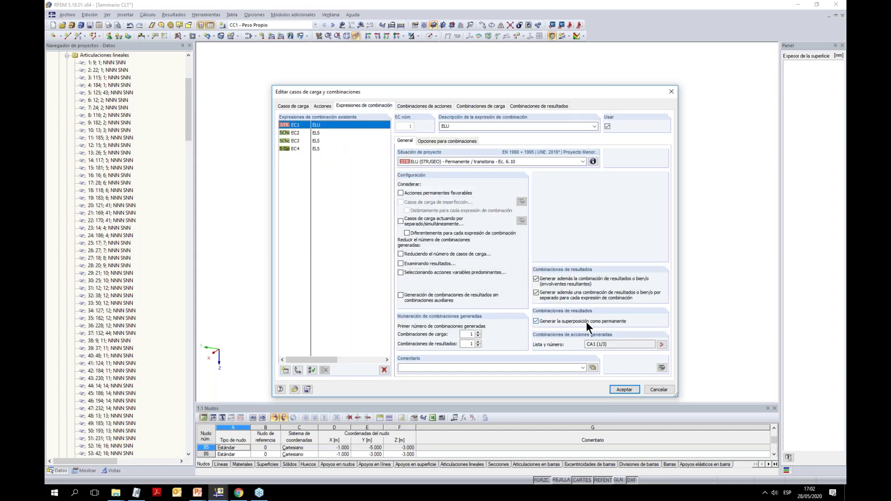
{"action": "left_click", "coordinate": [447, 141]}
{"action": "left_click", "coordinate": [445, 166]}
{"action": "left_click", "coordinate": [294, 133]}
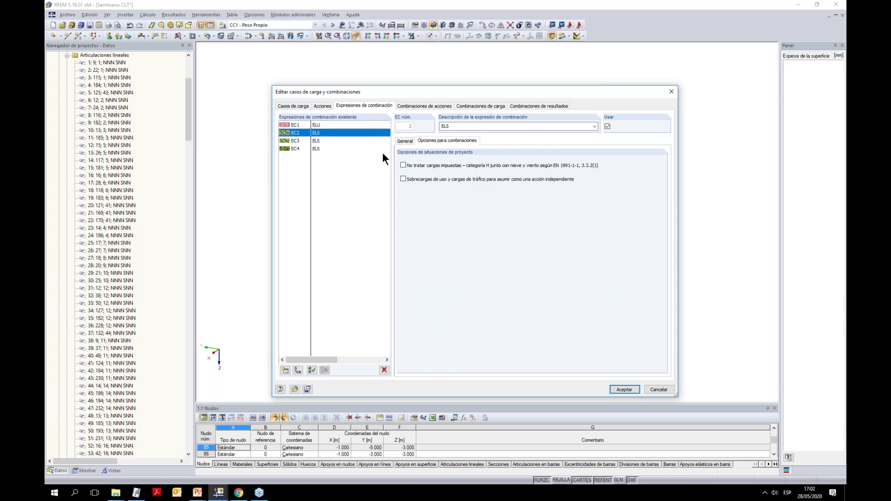
{"action": "left_click", "coordinate": [308, 140]}
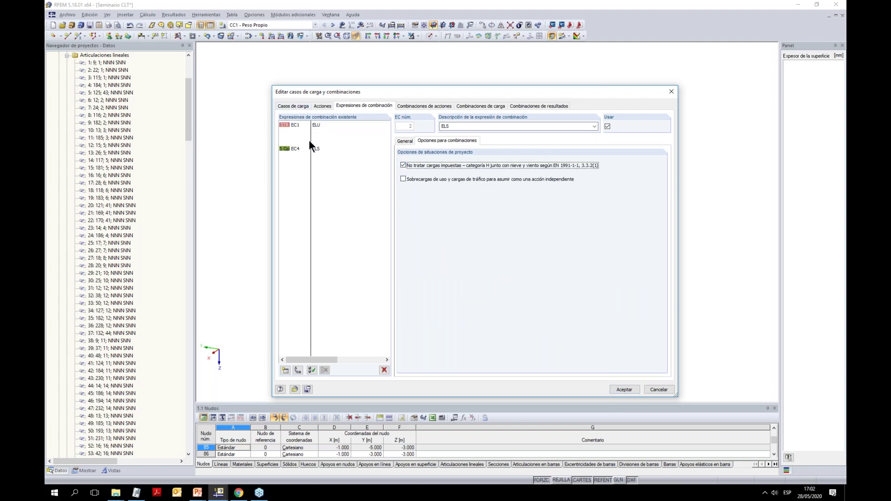
{"action": "left_click", "coordinate": [302, 149]}
{"action": "left_click", "coordinate": [402, 165]}
{"action": "left_click", "coordinate": [300, 133]}
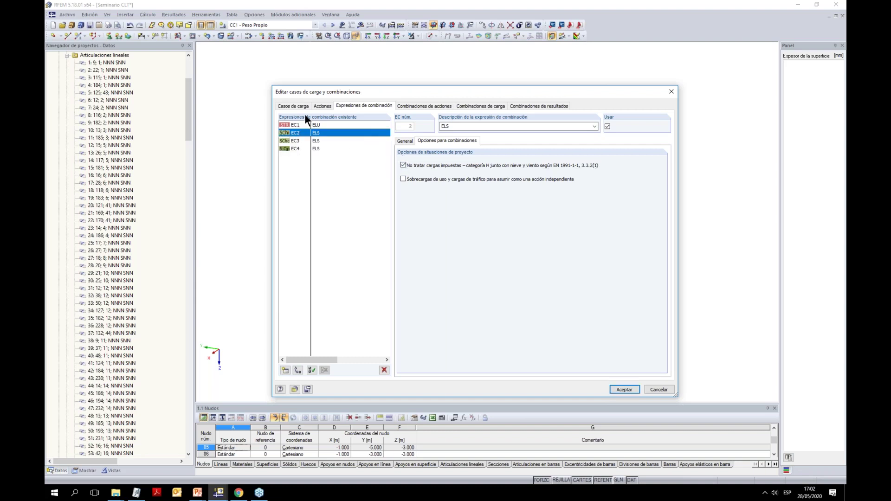
Add a combination expression described as "ELU Fuego" with the design situation ELU (STR/GEO) - Accidental - psi-1,1
{"action": "left_click", "coordinate": [294, 105]}
{"action": "left_click", "coordinate": [366, 106]}
{"action": "left_click", "coordinate": [285, 370]}
{"action": "left_click", "coordinate": [405, 140]}
{"action": "left_click", "coordinate": [456, 161]}
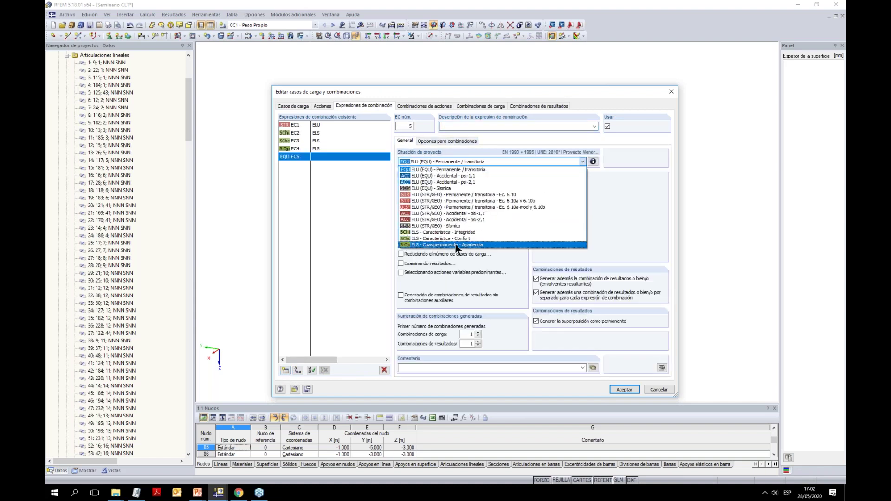
{"action": "left_click", "coordinate": [463, 213]}
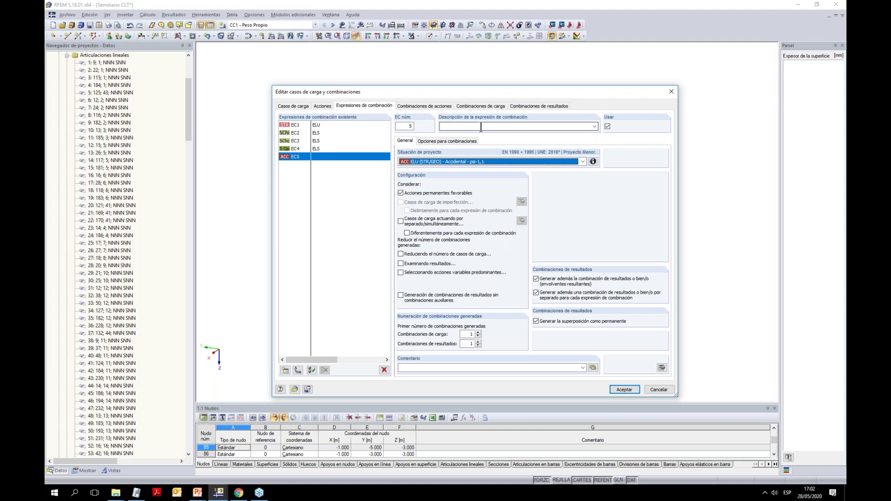
{"action": "left_click", "coordinate": [481, 127]}
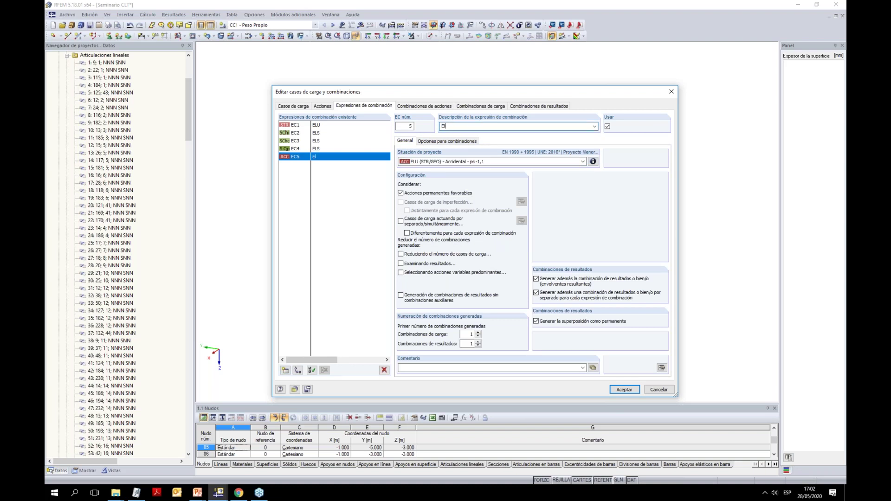
{"action": "key", "text": "BackSpace"}
{"action": "type", "text": "Fuego"}
Review the ELU and ELS expressions, generate the result combinations and accept the load case and combination definitions
{"action": "left_click", "coordinate": [318, 126]}
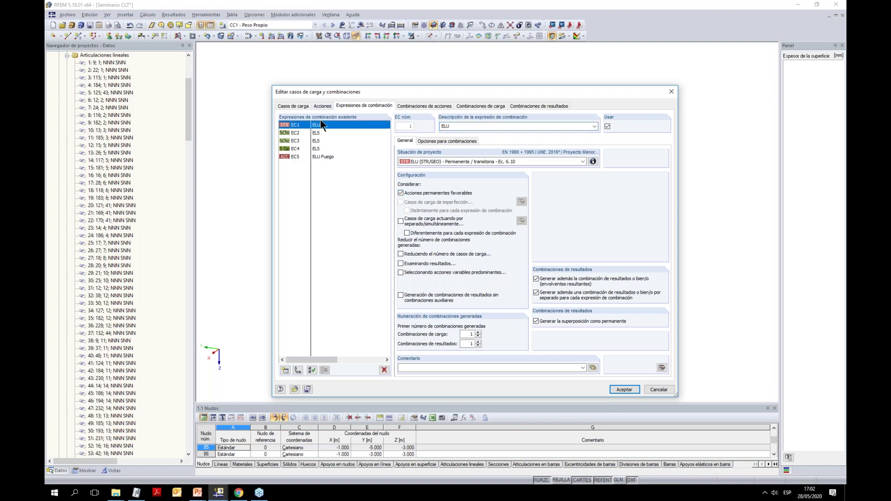
{"action": "left_click", "coordinate": [317, 132]}
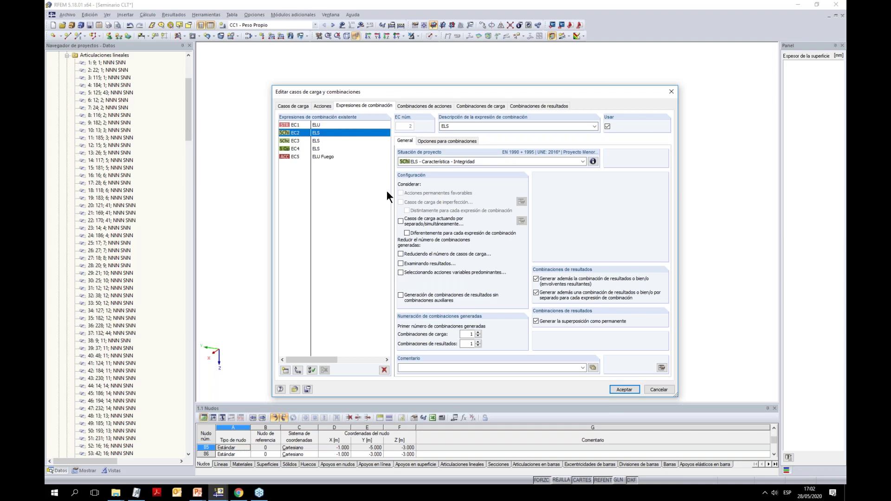
{"action": "left_click", "coordinate": [317, 125]}
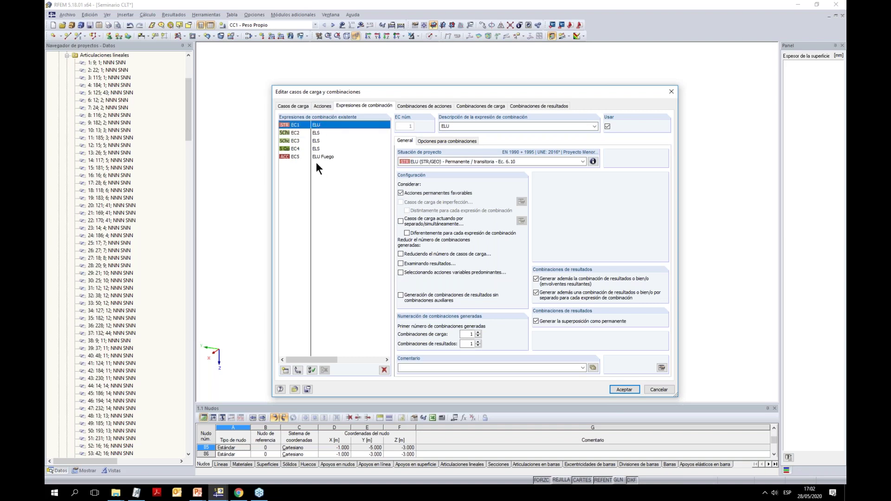
{"action": "left_click", "coordinate": [548, 104]}
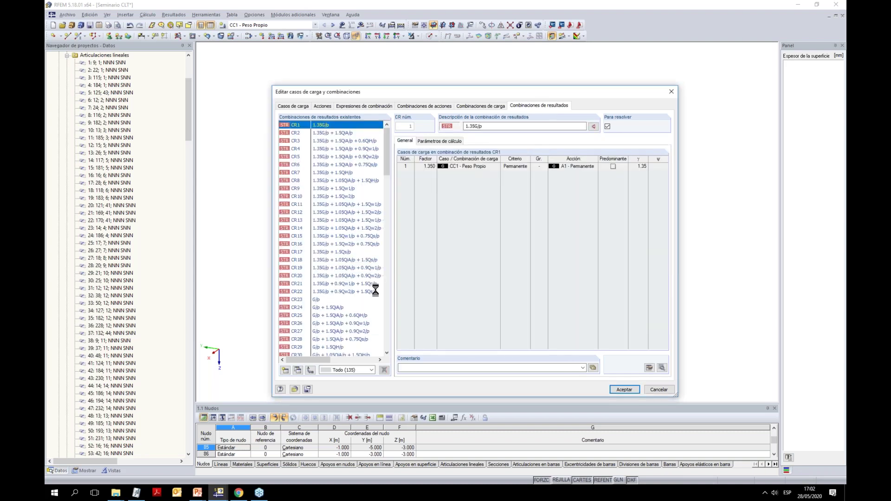
{"action": "left_click", "coordinate": [335, 307]}
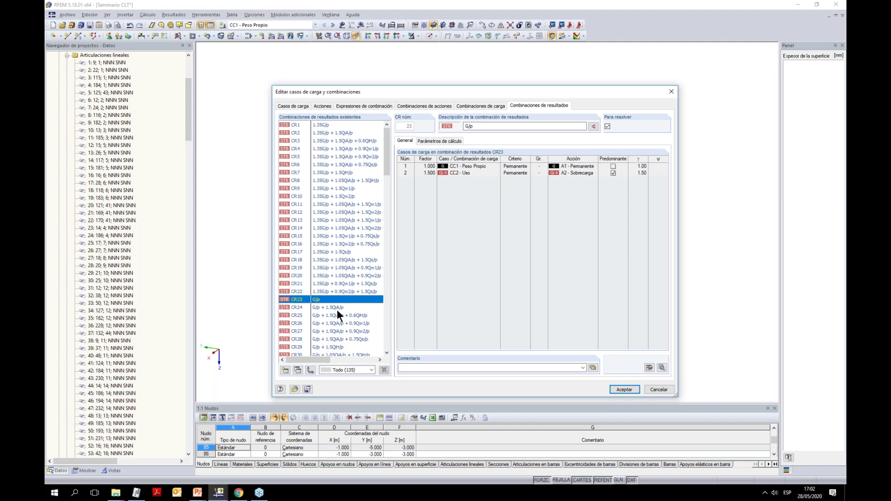
{"action": "left_click", "coordinate": [631, 388]}
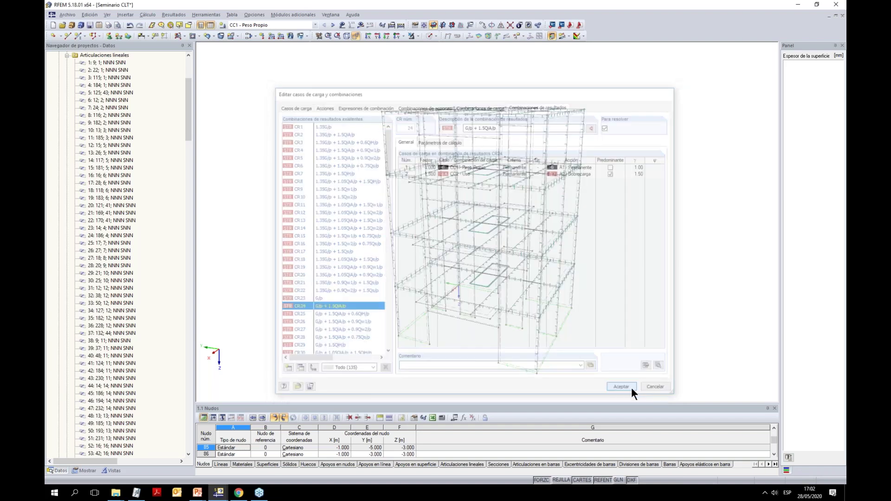
Activate load case CC1 - Peso Propio and define a uniform 1.50 kN/m² surface force in the projected global ZP direction
{"action": "left_click", "coordinate": [315, 24]}
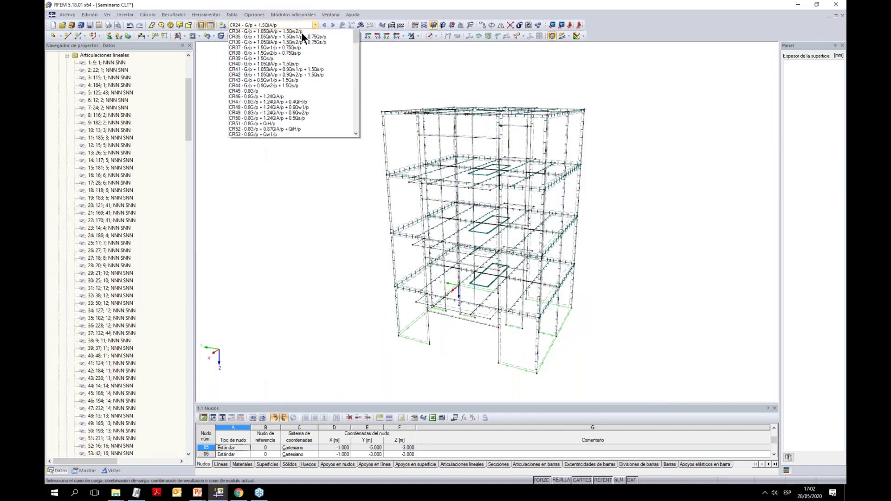
{"action": "left_click_drag", "start_coordinate": [355, 103], "coordinate": [354, 54]}
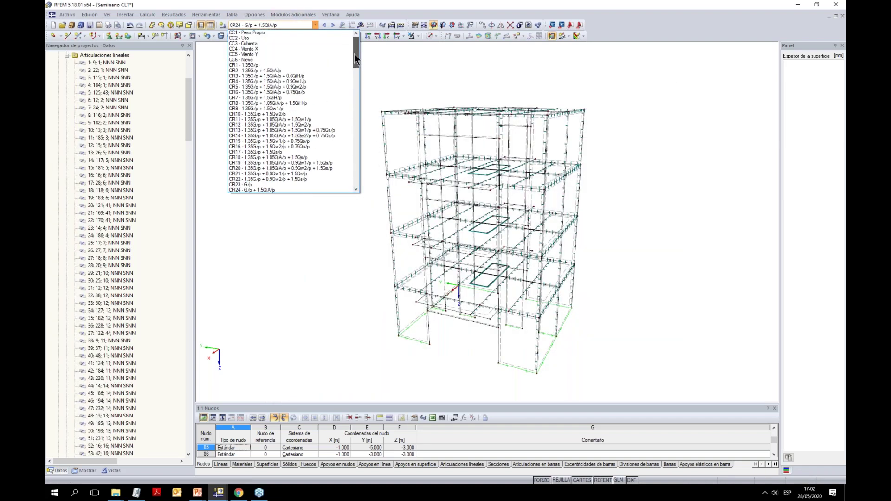
{"action": "left_click", "coordinate": [283, 32]}
{"action": "left_click", "coordinate": [290, 35]}
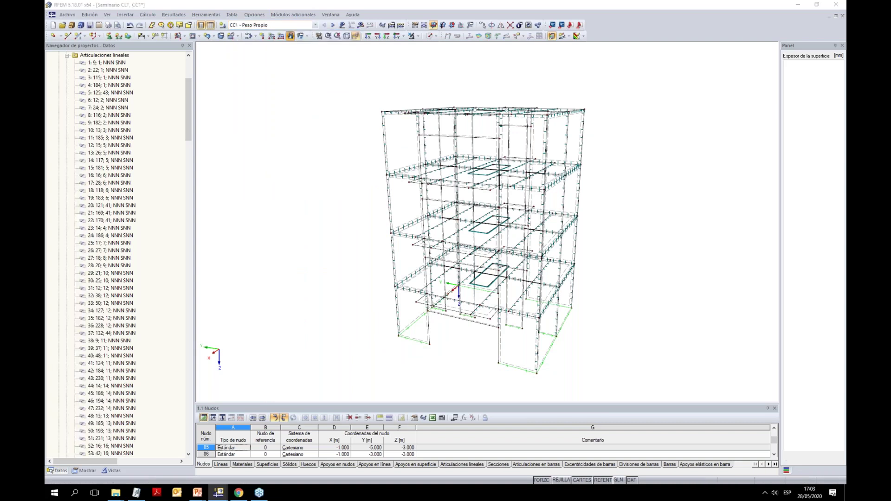
{"action": "left_click", "coordinate": [364, 290]}
{"action": "type", "text": "1.5"}
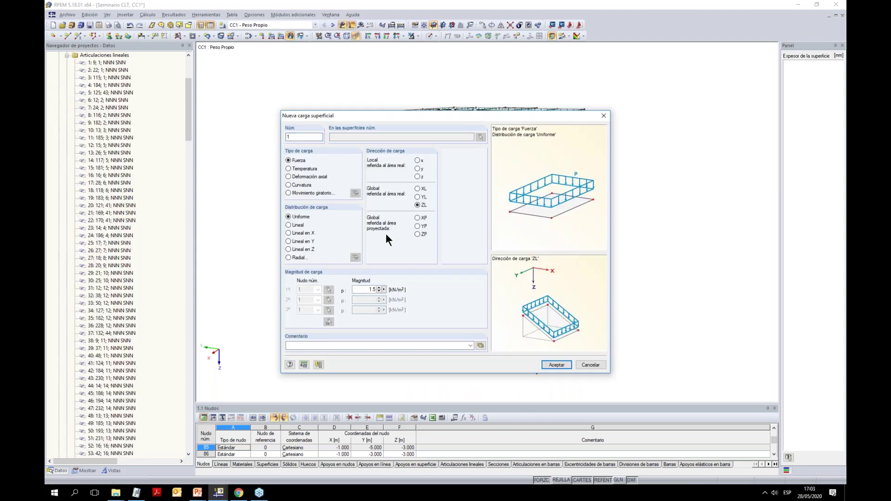
{"action": "left_click", "coordinate": [417, 233]}
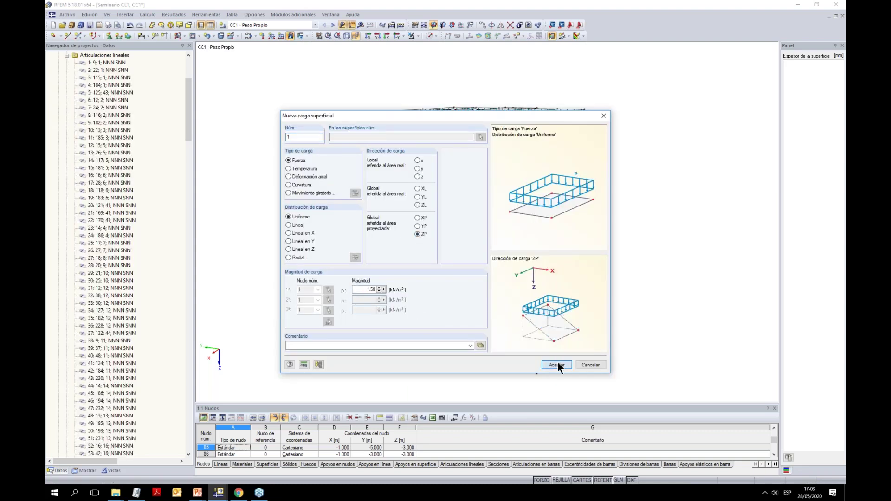
{"action": "left_click", "coordinate": [556, 364]}
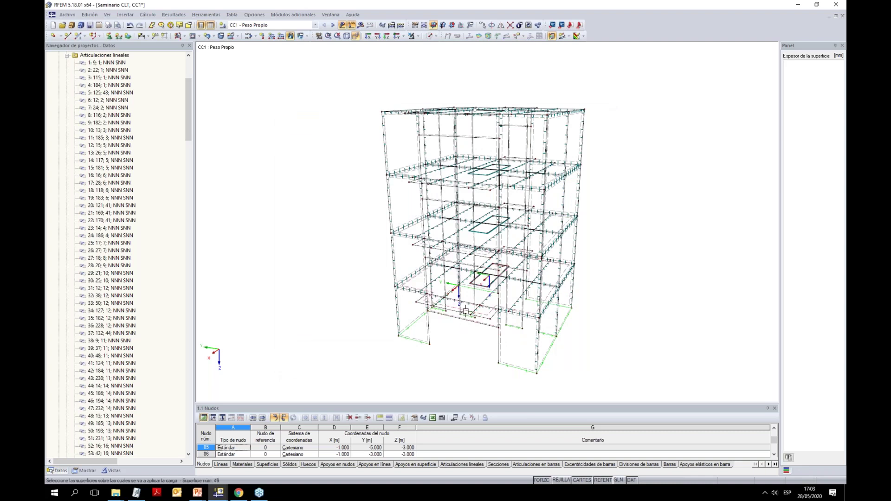
Apply the 1.50 kN/m² surface load to the three floor slabs and the roof slab
{"action": "left_click", "coordinate": [483, 281]}
{"action": "left_click", "coordinate": [441, 208]}
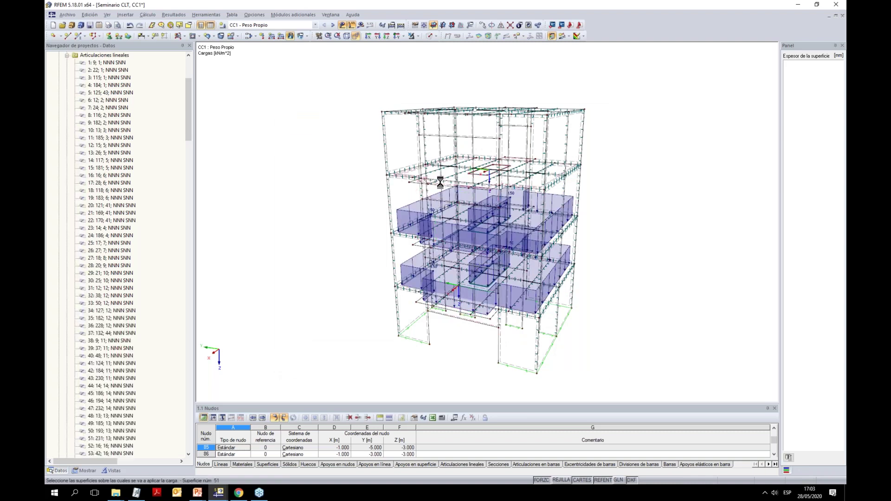
{"action": "left_click", "coordinate": [440, 182]}
{"action": "scroll", "coordinate": [458, 137], "scroll_direction": "up", "scroll_amount": 3}
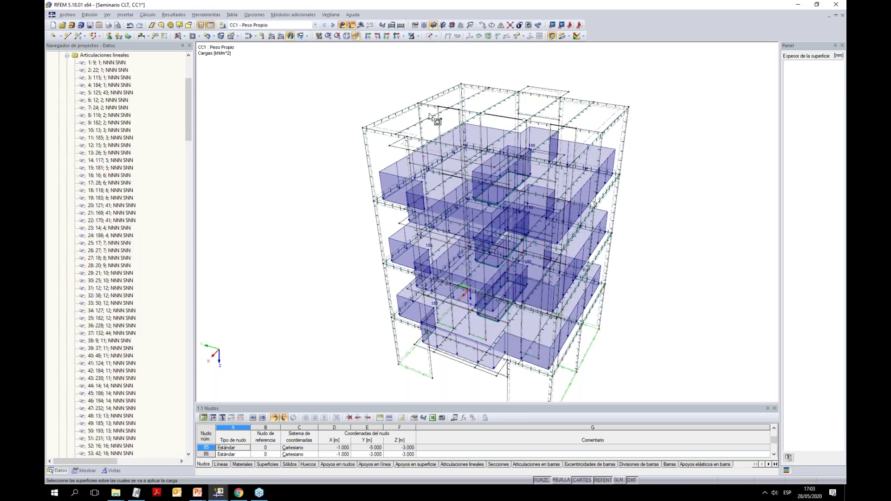
{"action": "left_click", "coordinate": [576, 81]}
{"action": "middle_click_drag", "start_coordinate": [603, 116], "coordinate": [686, 198], "text": "ctrl"}
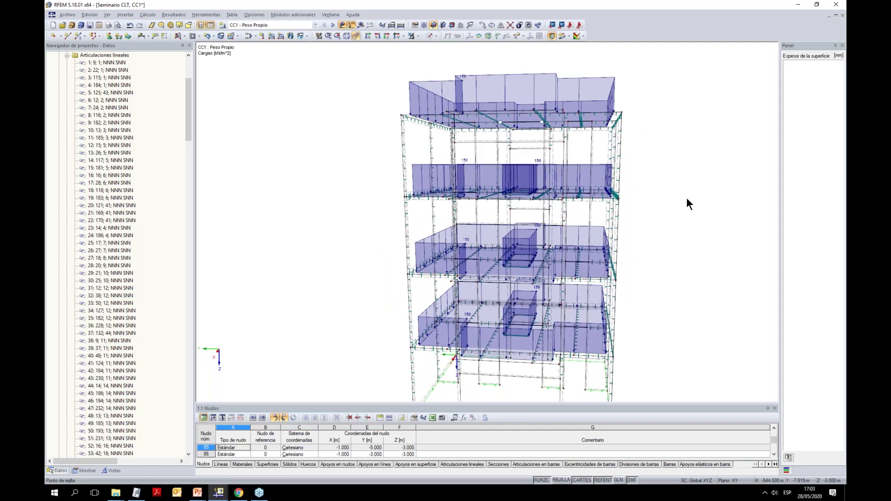
{"action": "scroll", "coordinate": [533, 316], "scroll_direction": "up", "scroll_amount": 2}
{"action": "double_click", "coordinate": [539, 324]}
{"action": "left_click", "coordinate": [324, 318]}
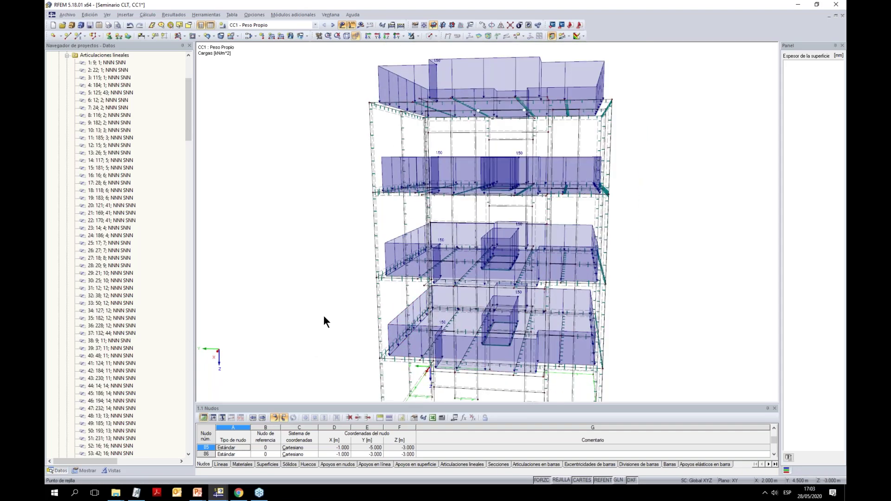
Set up load generation from surface loads on openings, with a uniform 1.50 kN/m² load in the projected global ZP direction
{"action": "scroll", "coordinate": [324, 318], "scroll_direction": "down", "scroll_amount": 2}
{"action": "left_click", "coordinate": [200, 15]}
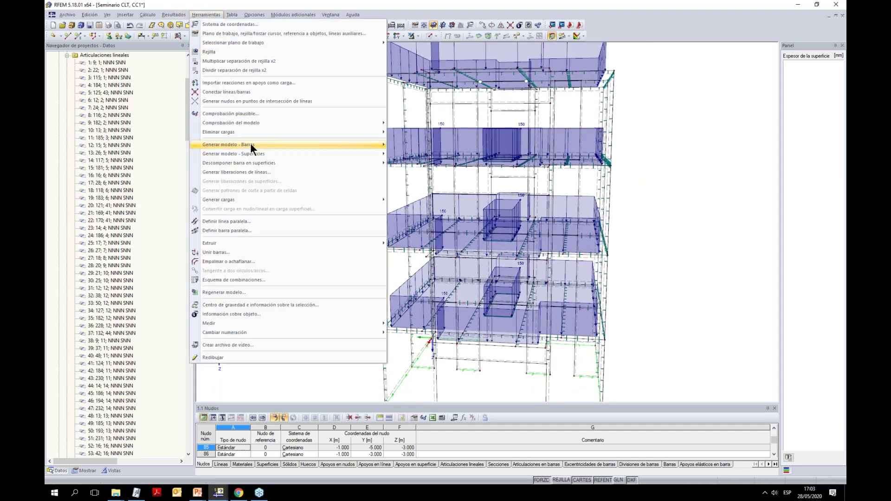
{"action": "mouse_move", "coordinate": [253, 200]}
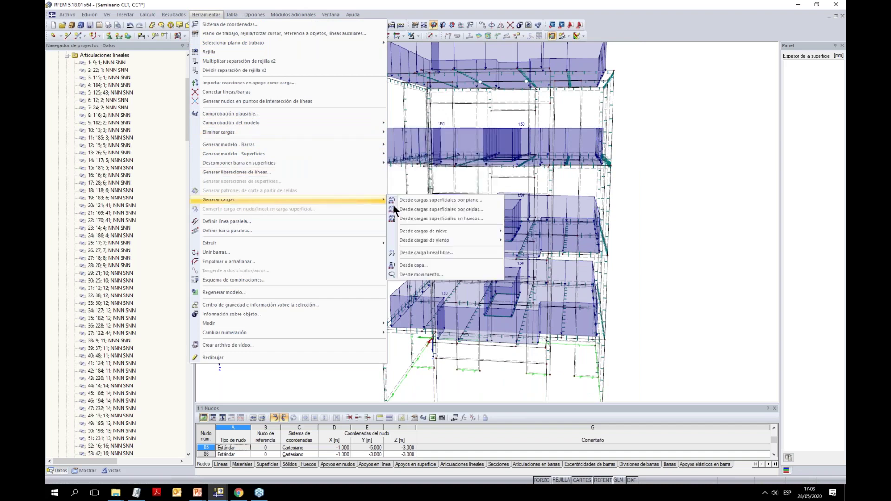
{"action": "left_click", "coordinate": [453, 219]}
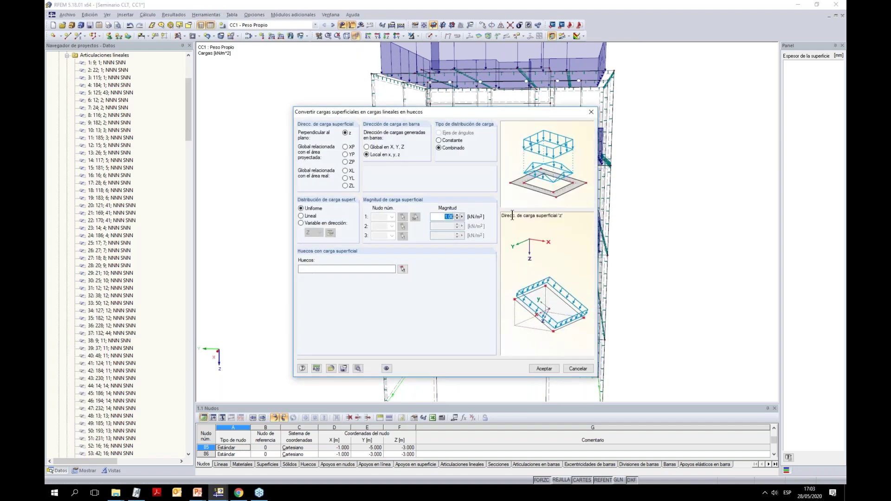
{"action": "left_click", "coordinate": [345, 162]}
Assign openings 1-3 in the three floor slabs to the conversion and generate their line loads
{"action": "left_click", "coordinate": [402, 268]}
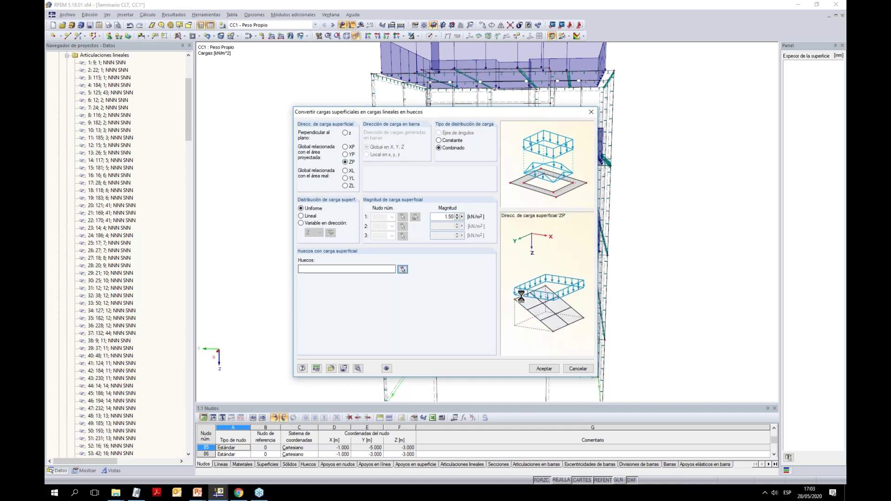
{"action": "left_click", "coordinate": [510, 316]}
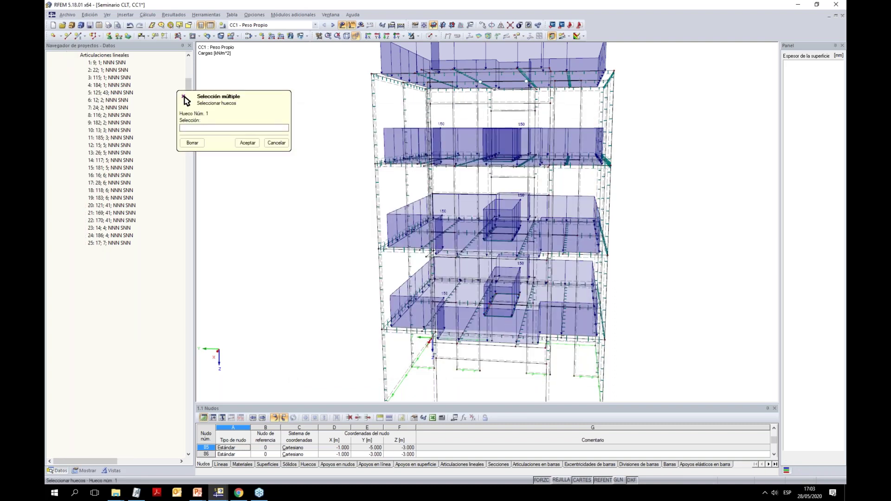
{"action": "left_click", "coordinate": [506, 237]}
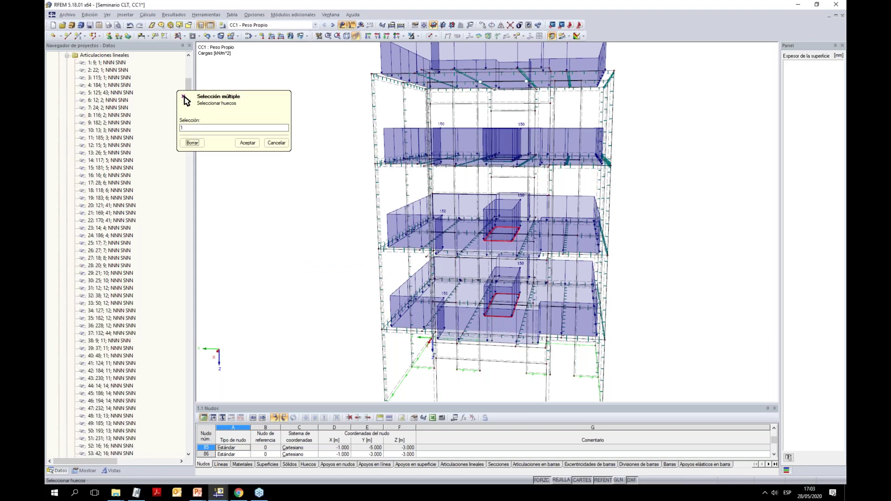
{"action": "left_click", "coordinate": [515, 142]}
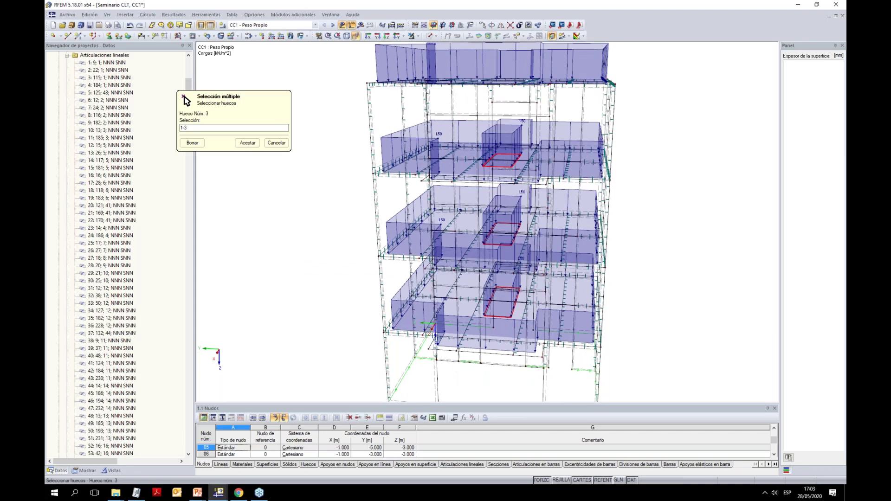
{"action": "left_click", "coordinate": [246, 142]}
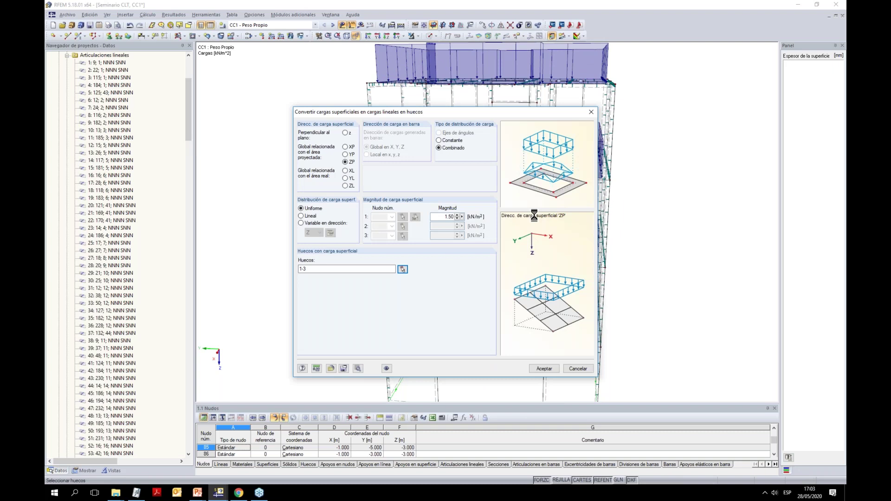
{"action": "left_click", "coordinate": [544, 369]}
{"action": "left_click", "coordinate": [513, 286]}
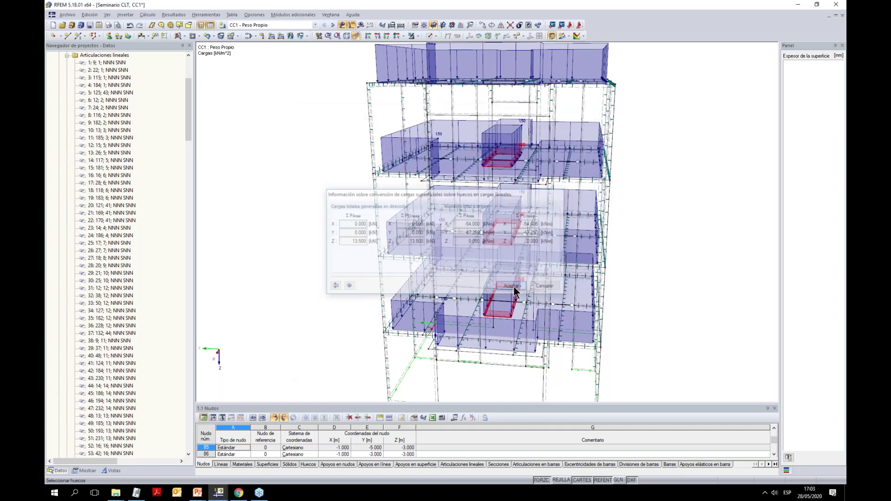
Switch to load case CC2 - Uso and limit the visible surfaces to those 200 mm thick
{"action": "left_click", "coordinate": [333, 25]}
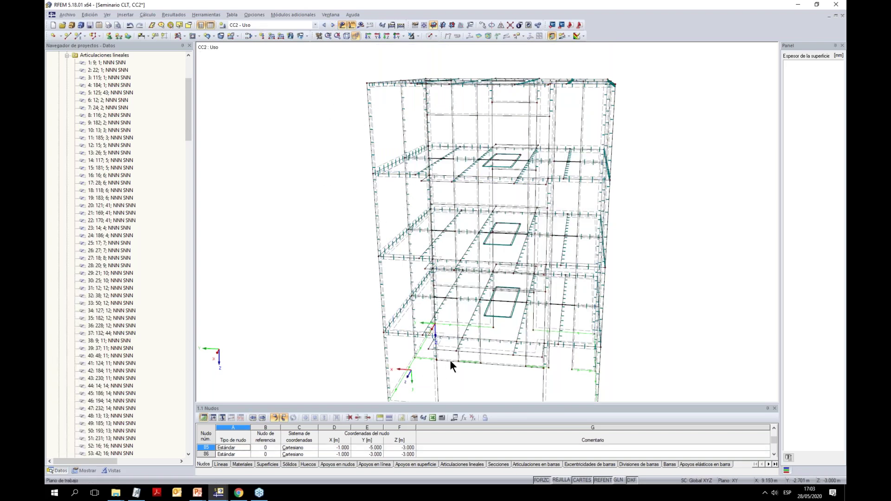
{"action": "left_click", "coordinate": [112, 470]}
{"action": "left_click", "coordinate": [76, 333]}
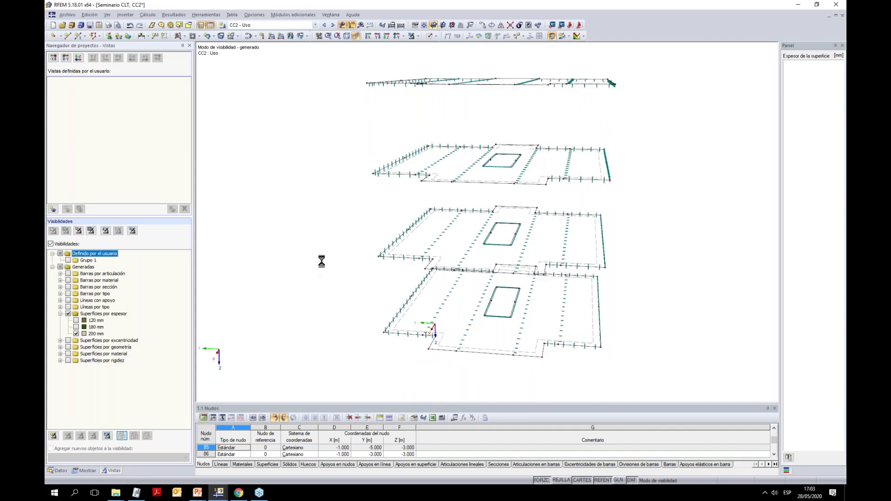
Apply a uniform 2.00 kN/m² surface load in direction ZP to the three intermediate floor slabs, leaving out the roof
{"action": "left_click", "coordinate": [290, 36]}
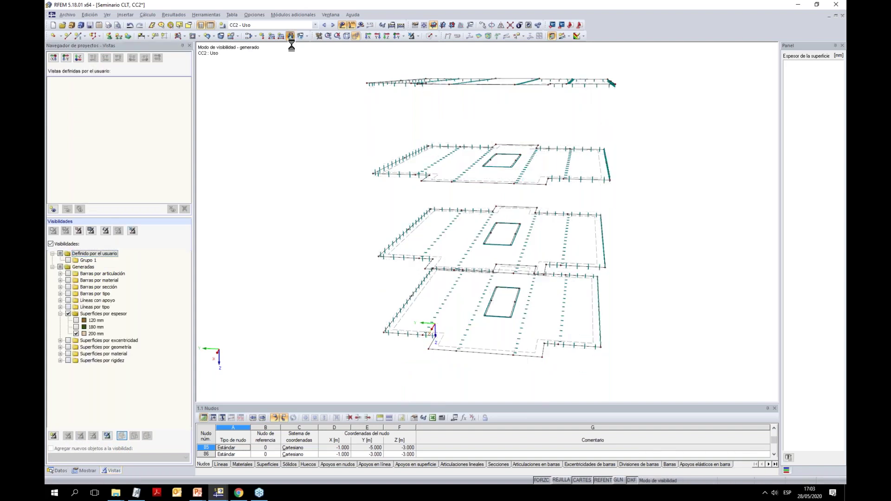
{"action": "left_click", "coordinate": [421, 138]}
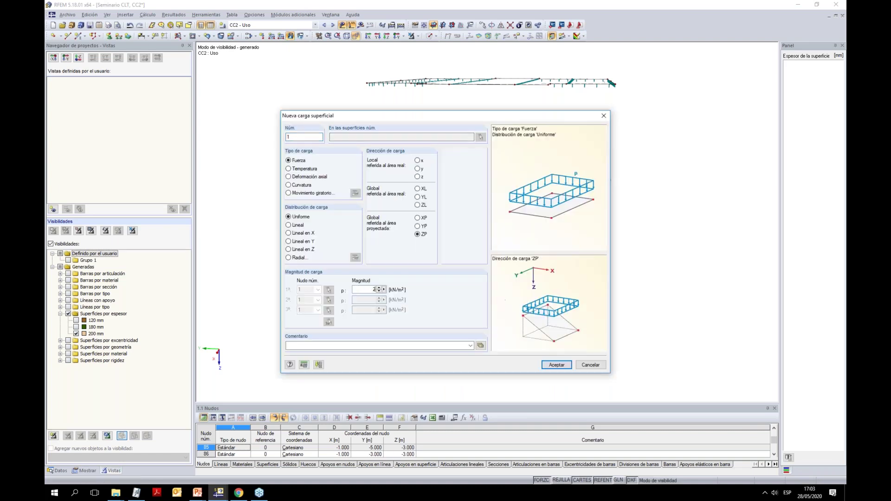
{"action": "left_click", "coordinate": [562, 366]}
{"action": "left_click_drag", "start_coordinate": [306, 122], "coordinate": [688, 317]}
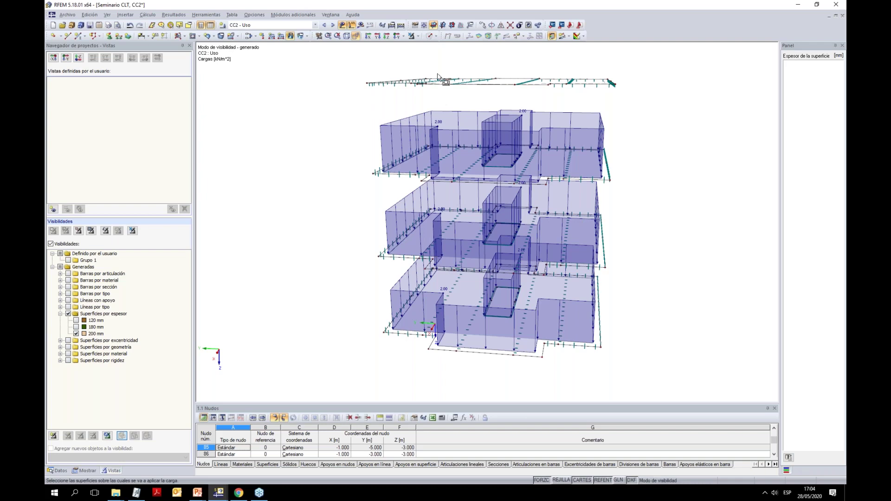
In load case CC3 - Cubierta, apply a uniform 1.00 kN/m² surface load in direction ZP to the roof slab
{"action": "left_click", "coordinate": [332, 26]}
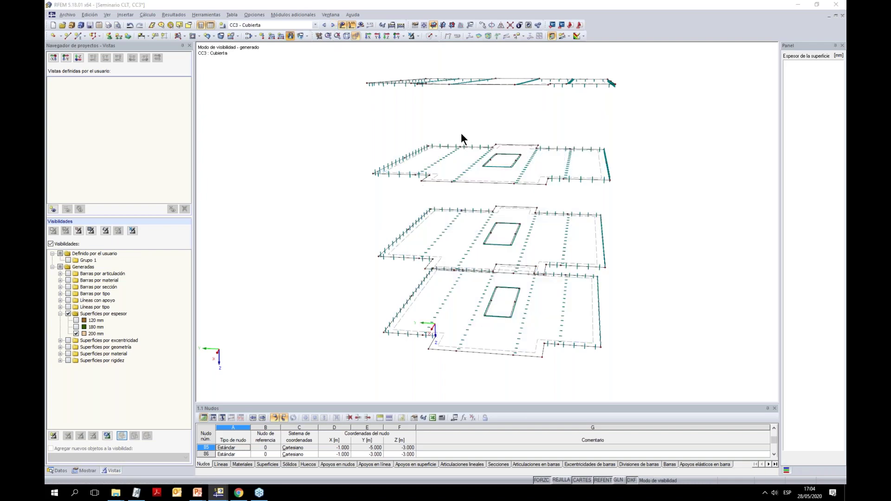
{"action": "key", "text": "Return"}
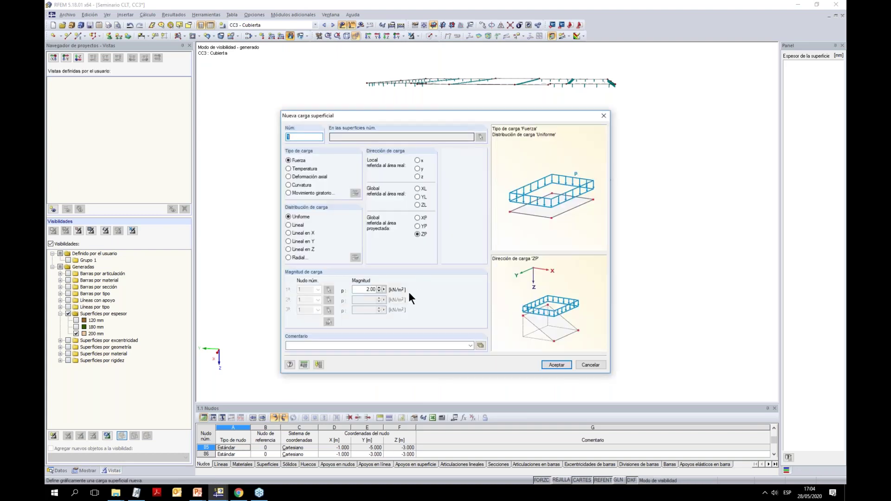
{"action": "left_click_drag", "start_coordinate": [360, 289], "coordinate": [389, 293]}
{"action": "type", "text": "1"}
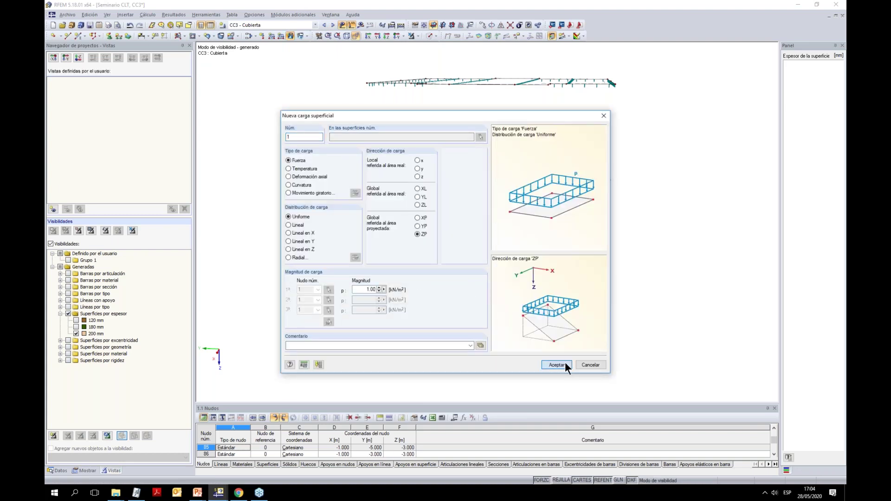
{"action": "left_click", "coordinate": [565, 363]}
{"action": "left_click", "coordinate": [637, 110]}
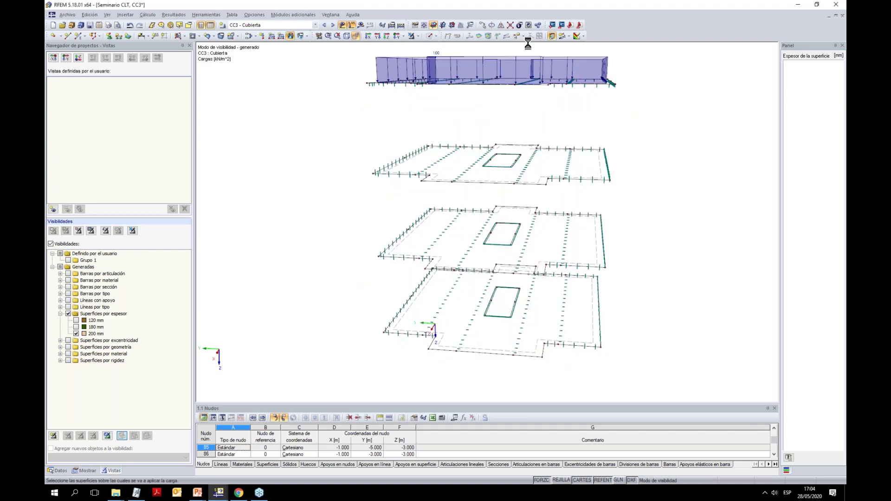
Switch to load case CC4 - Viento X and limit the visible surfaces to the 120 mm thick walls
{"action": "left_click", "coordinate": [333, 25]}
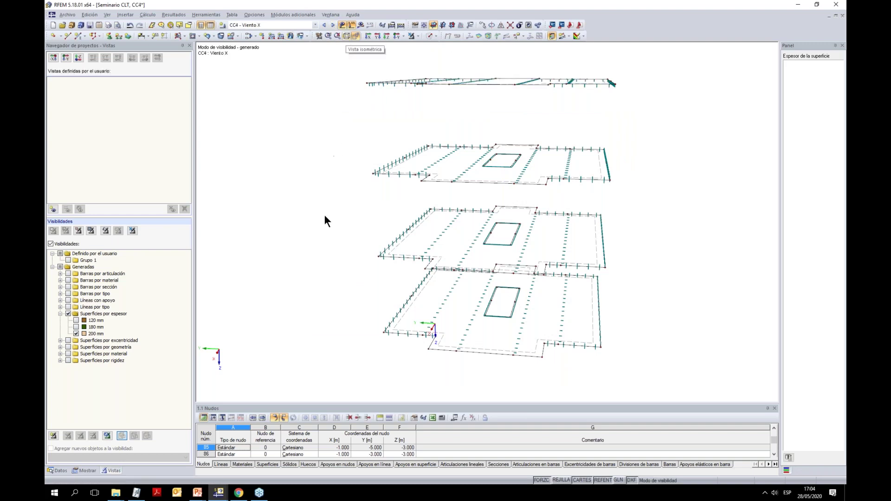
{"action": "left_click", "coordinate": [77, 326]}
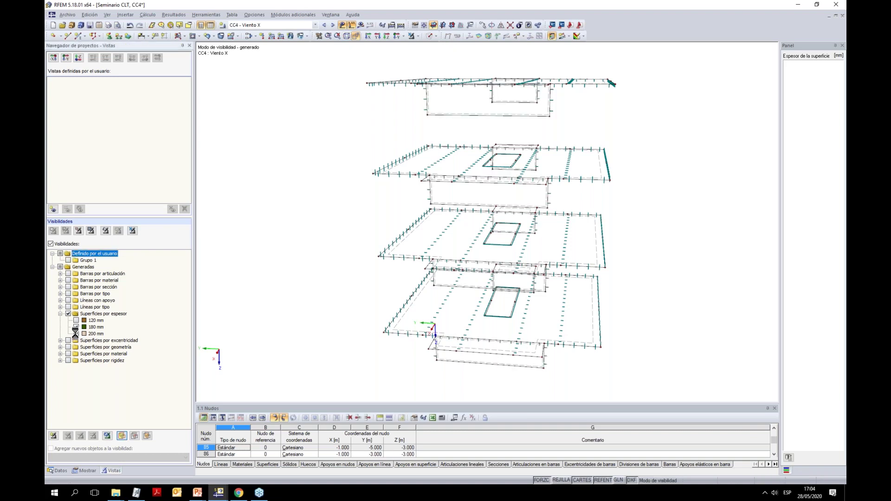
{"action": "left_click", "coordinate": [76, 333]}
{"action": "left_click", "coordinate": [76, 320]}
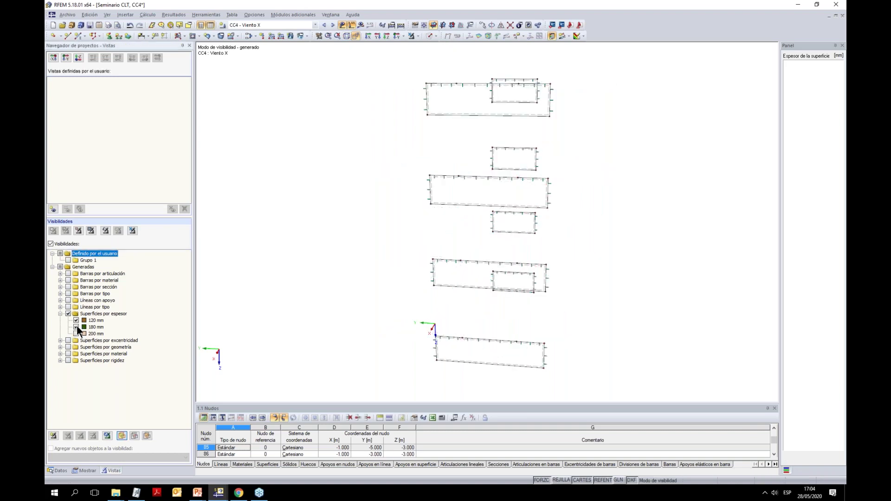
{"action": "left_click", "coordinate": [76, 327]}
Isolate the full-height outer wall at the model origin using visibility by selected objects, and turn on the grid display
{"action": "middle_click_drag", "start_coordinate": [453, 307], "coordinate": [451, 258], "text": "ctrl"}
{"action": "left_click_drag", "start_coordinate": [406, 106], "coordinate": [425, 396]}
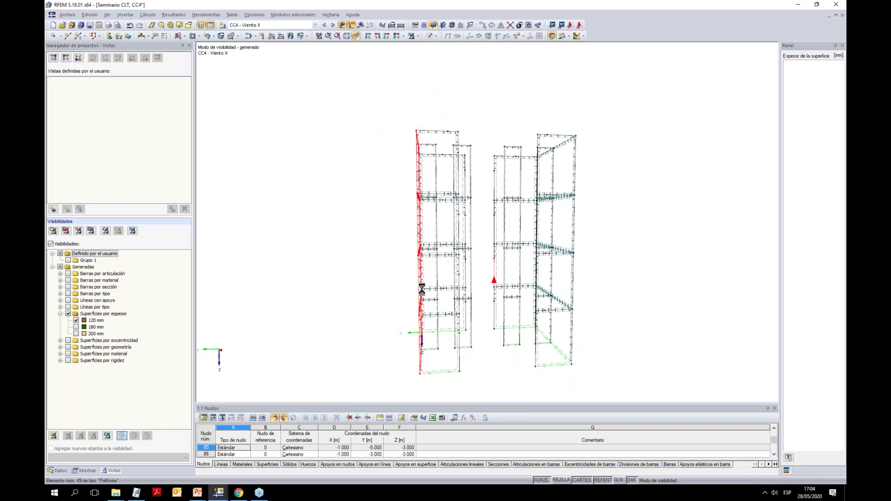
{"action": "left_click", "coordinate": [420, 36]}
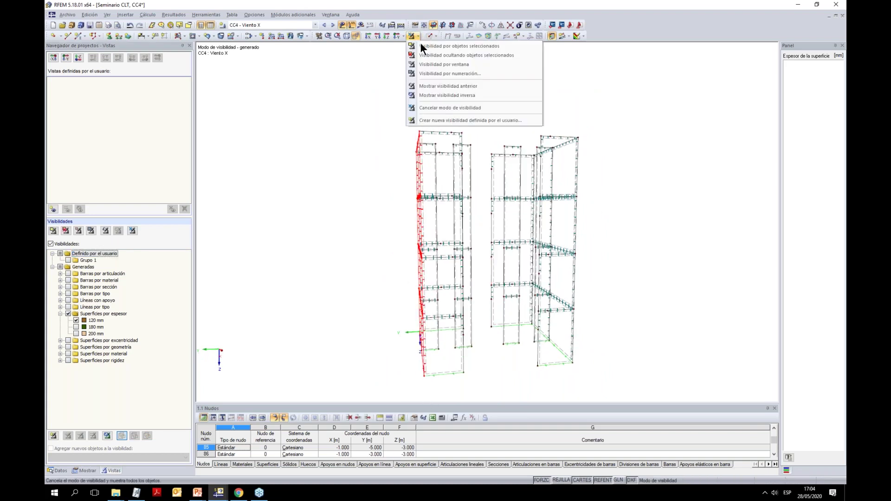
{"action": "left_click", "coordinate": [421, 46]}
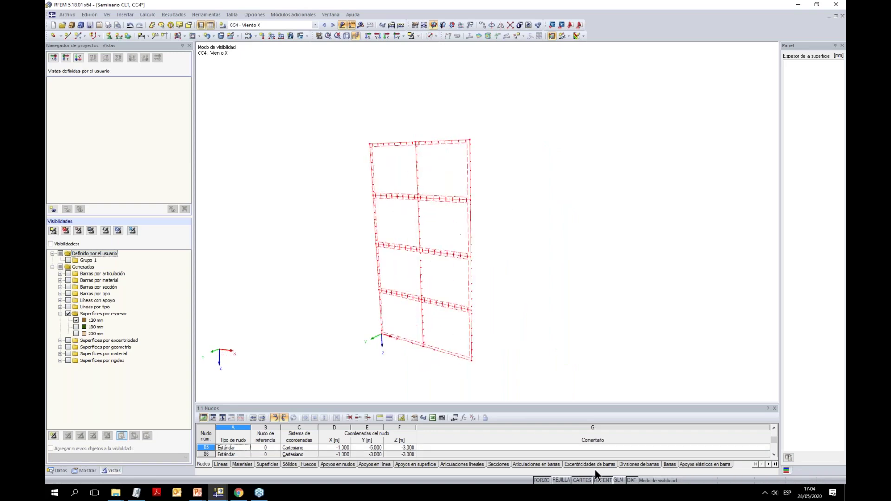
{"action": "left_click", "coordinate": [560, 480]}
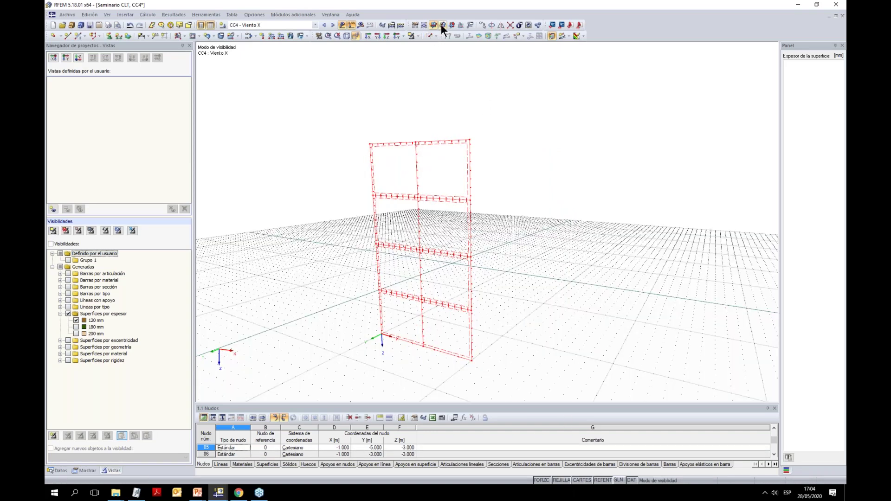
Set the work plane to XZ, parallel to the isolated wall, with its origin at the wall's lower corner at the model origin
{"action": "left_click", "coordinate": [450, 25]}
{"action": "mouse_move", "coordinate": [328, 265]}
{"action": "middle_mouse_down", "text": "ctrl"}
{"action": "mouse_move", "coordinate": [318, 264]}
{"action": "mouse_move", "coordinate": [407, 240]}
{"action": "mouse_move", "coordinate": [381, 82]}
{"action": "middle_mouse_up", "text": "ctrl"}
{"action": "left_click", "coordinate": [424, 25]}
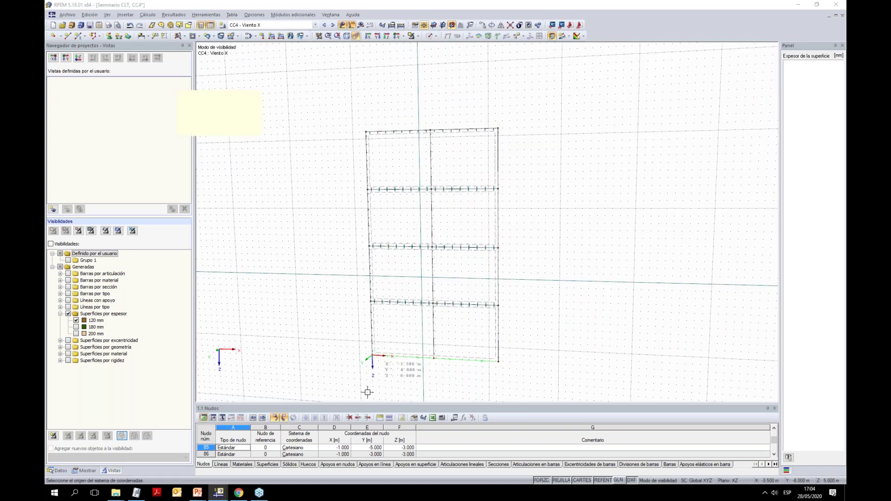
{"action": "left_click", "coordinate": [371, 355]}
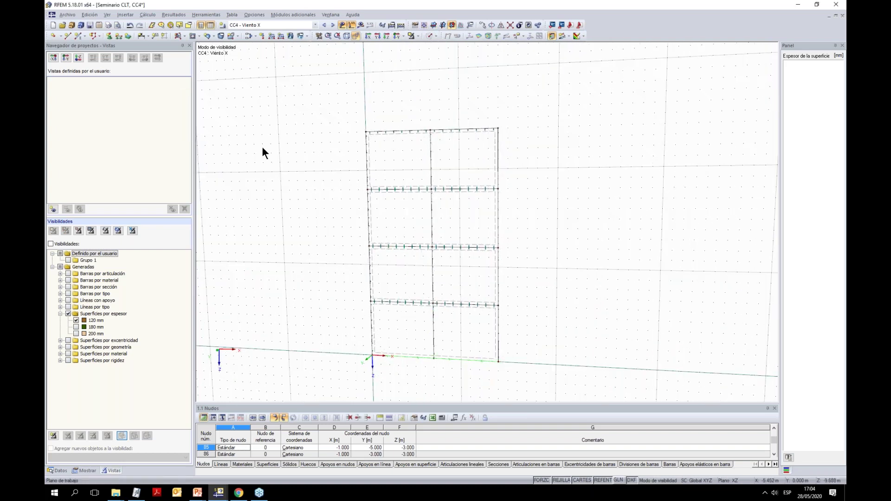
Draw two rectangular openings about 1.5 m wide in the ground-floor wall, one in each panel, with lower edges at Z = -1.000 m
{"action": "left_click", "coordinate": [199, 37]}
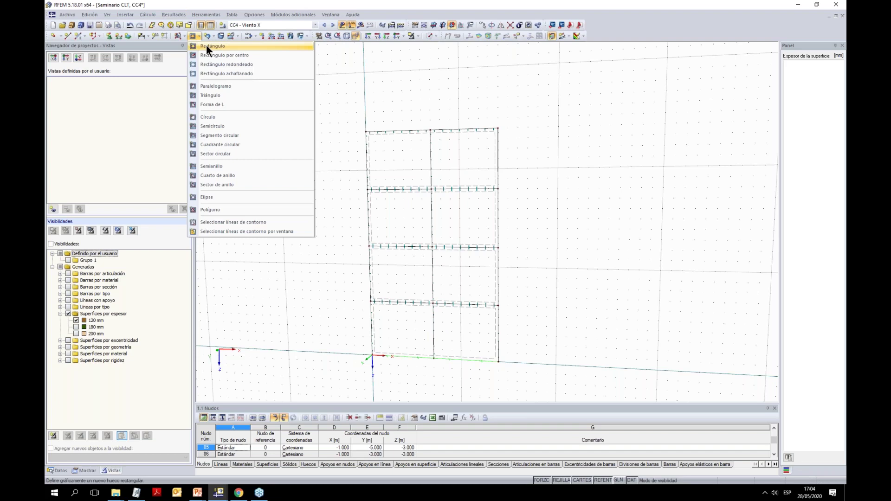
{"action": "left_click", "coordinate": [206, 45]}
{"action": "scroll", "coordinate": [388, 318], "scroll_direction": "up", "scroll_amount": 2}
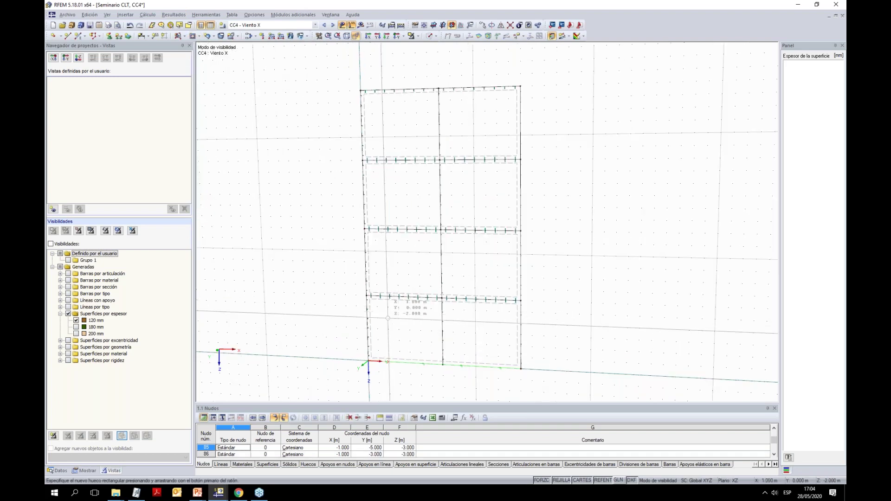
{"action": "left_click", "coordinate": [388, 318]}
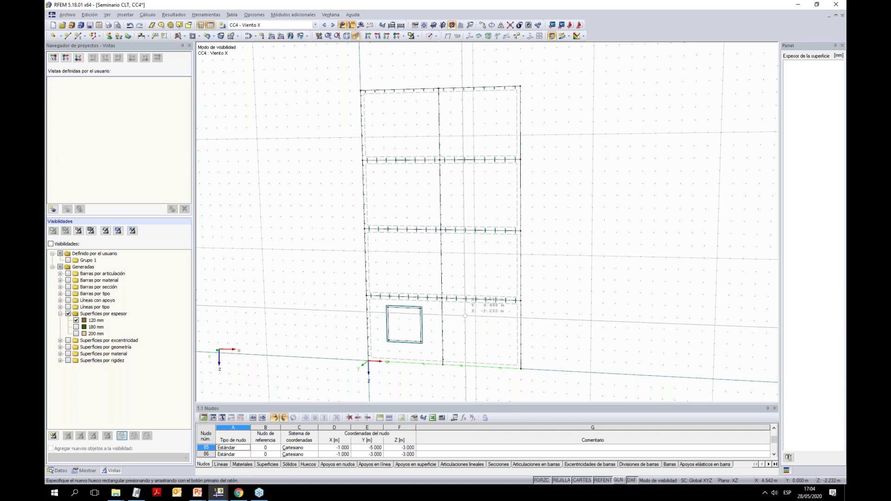
{"action": "left_click", "coordinate": [464, 309]}
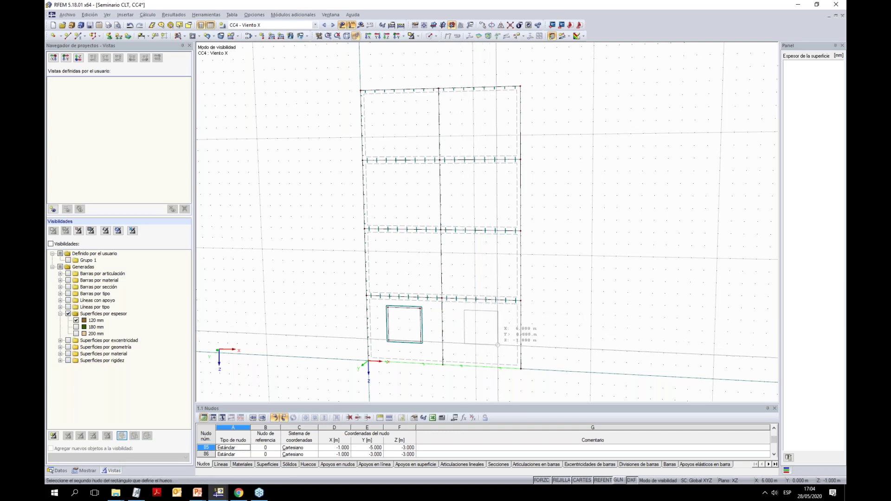
{"action": "left_click", "coordinate": [498, 345]}
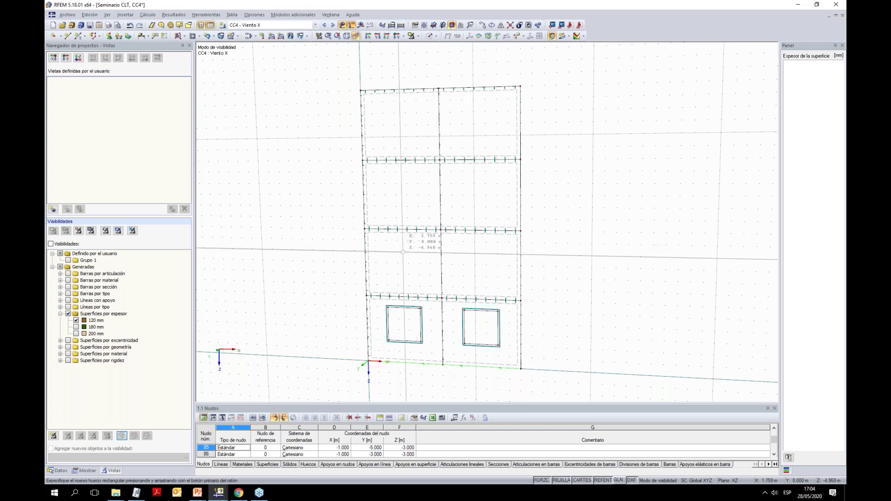
Draw a rectangular window opening in each panel of the wall's second storey, with lower edges at about Z = -4.000 m
{"action": "scroll", "coordinate": [404, 258], "scroll_direction": "up", "scroll_amount": 1}
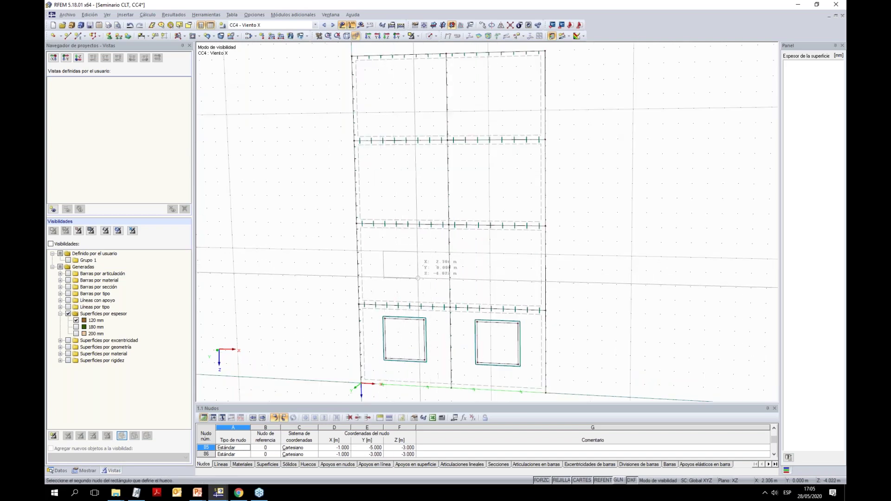
{"action": "left_click", "coordinate": [422, 279]}
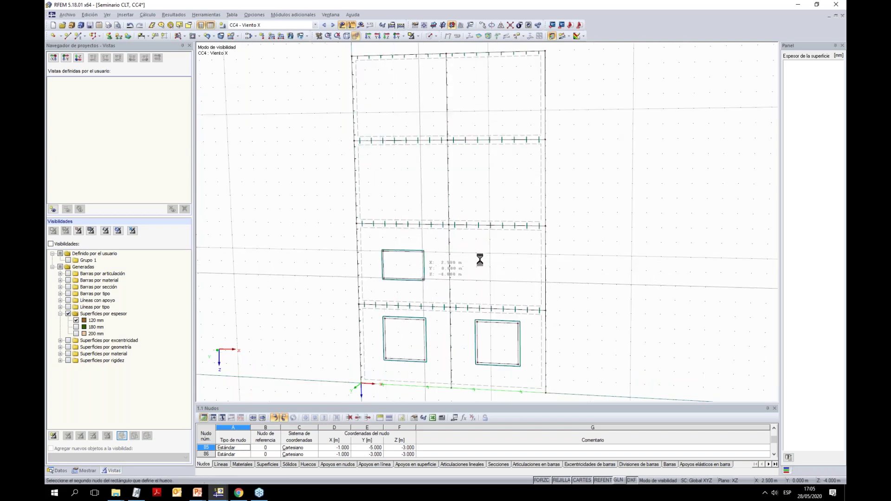
{"action": "left_click", "coordinate": [476, 253]}
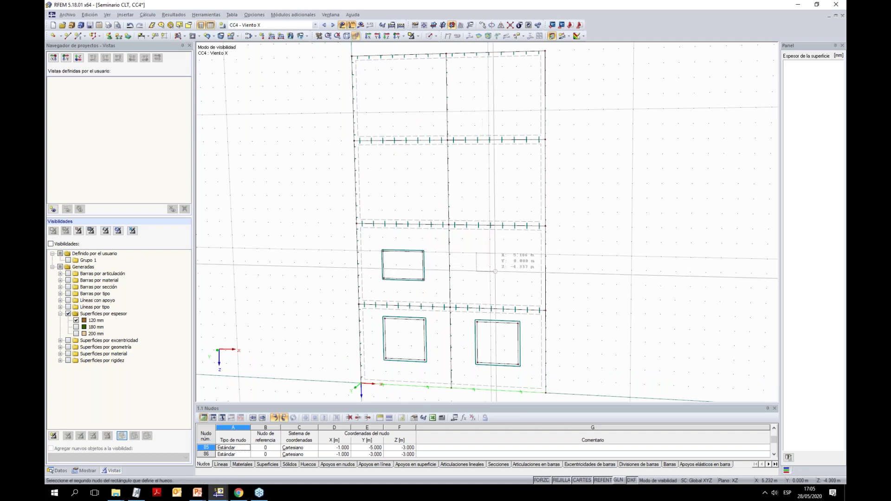
{"action": "left_click", "coordinate": [519, 282]}
{"action": "key", "text": "Escape"}
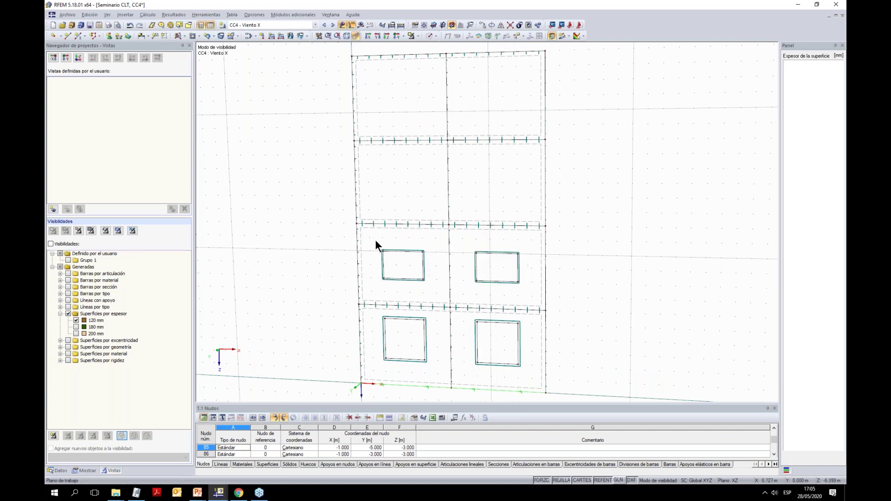
Copy the two second-storey window openings upward to the upper storeys, making 2 copies with dZ = -3.000 m
{"action": "left_click", "coordinate": [526, 294], "text": "ctrl"}
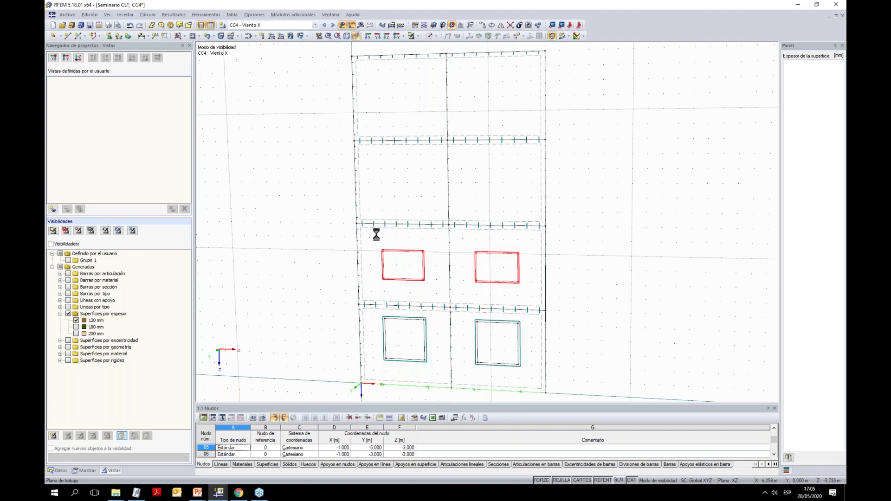
{"action": "left_click", "coordinate": [484, 25]}
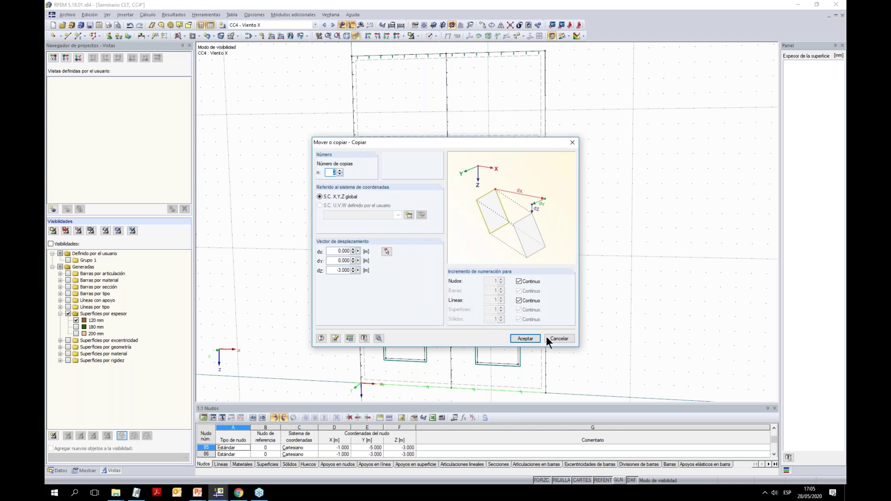
{"action": "left_click", "coordinate": [525, 339]}
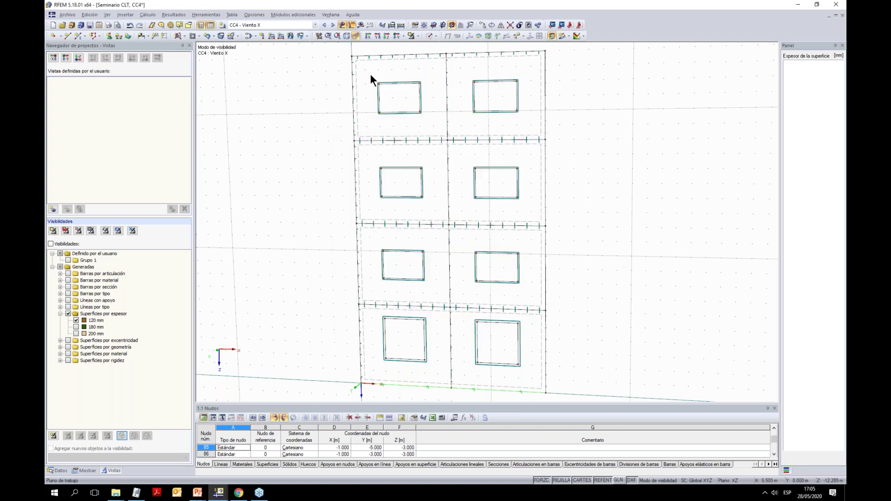
Select the six window openings of the upper three storeys and leave visibility mode to show the whole building
{"action": "left_click_drag", "start_coordinate": [370, 76], "coordinate": [428, 133]}
{"action": "left_click_drag", "start_coordinate": [466, 68], "coordinate": [534, 132]}
{"action": "left_click_drag", "start_coordinate": [374, 158], "coordinate": [435, 217]}
{"action": "mouse_move", "coordinate": [456, 170]}
{"action": "middle_mouse_down", "text": "ctrl"}
{"action": "mouse_move", "coordinate": [541, 230]}
{"action": "mouse_move", "coordinate": [471, 172]}
{"action": "middle_mouse_up", "text": "ctrl"}
{"action": "left_click_drag", "start_coordinate": [472, 172], "coordinate": [513, 213]}
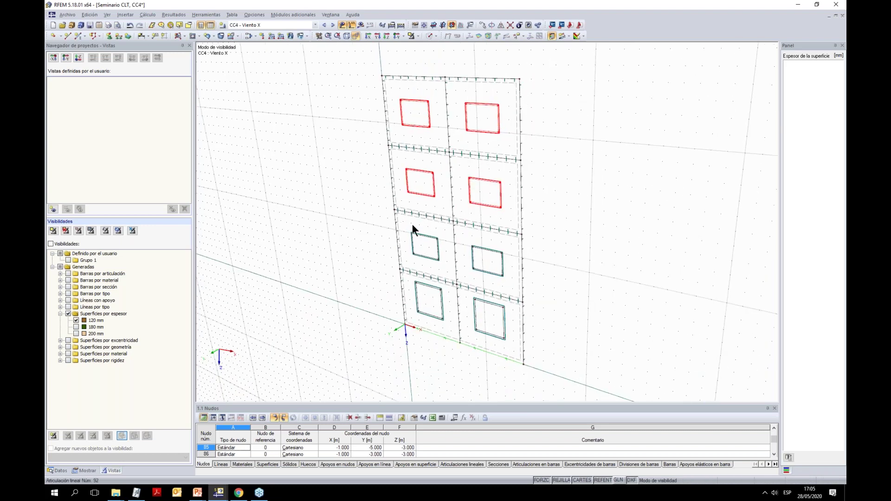
{"action": "left_click_drag", "start_coordinate": [405, 225], "coordinate": [411, 235]}
{"action": "left_click_drag", "start_coordinate": [441, 261], "coordinate": [444, 263]}
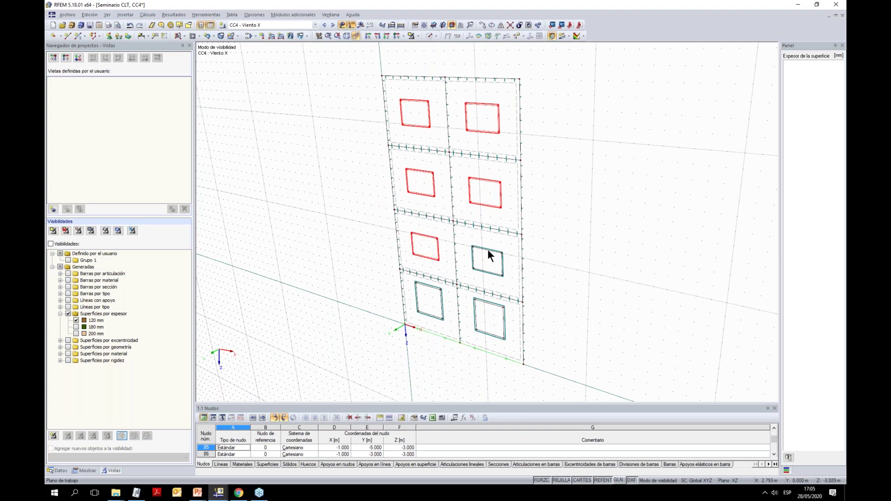
{"action": "left_click_drag", "start_coordinate": [505, 279], "coordinate": [506, 280]}
{"action": "scroll", "coordinate": [442, 319], "scroll_direction": "up", "scroll_amount": 2}
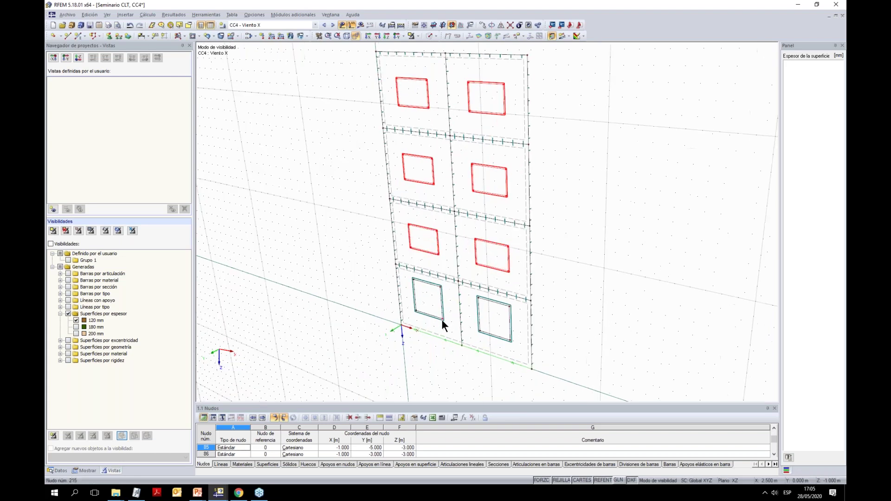
{"action": "left_click", "coordinate": [403, 275]}
{"action": "scroll", "coordinate": [403, 275], "scroll_direction": "up", "scroll_amount": 1}
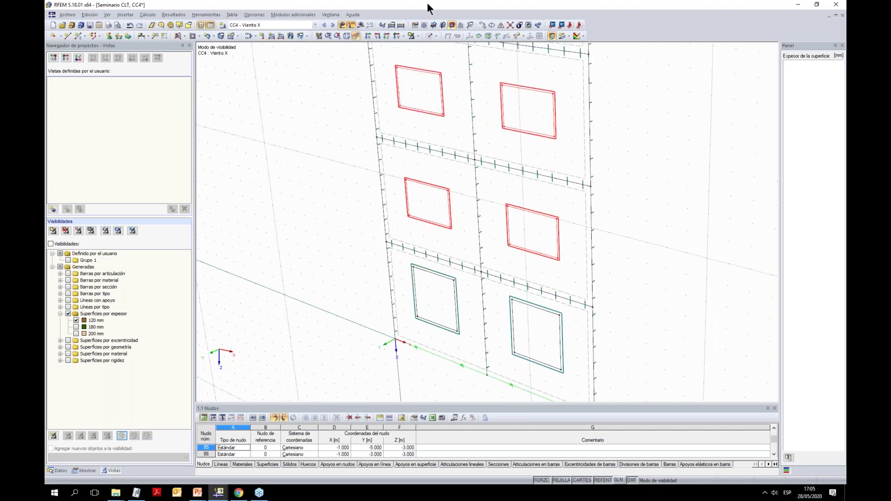
{"action": "left_click", "coordinate": [420, 37]}
{"action": "left_click", "coordinate": [466, 111]}
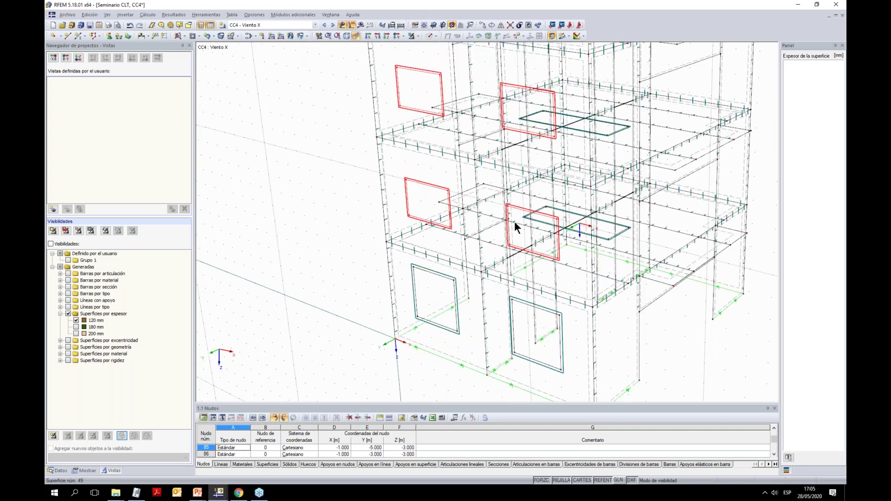
Copy the selected window openings toward the opposite facade, making 2 copies with a displacement of dY = -8.000 m
{"action": "scroll", "coordinate": [606, 179], "scroll_direction": "up", "scroll_amount": 2}
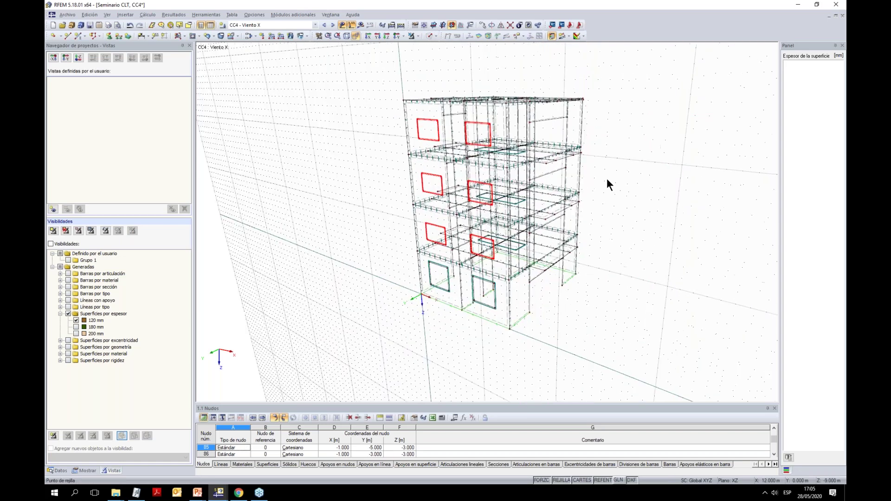
{"action": "middle_click_drag", "start_coordinate": [593, 198], "coordinate": [534, 200], "text": "ctrl"}
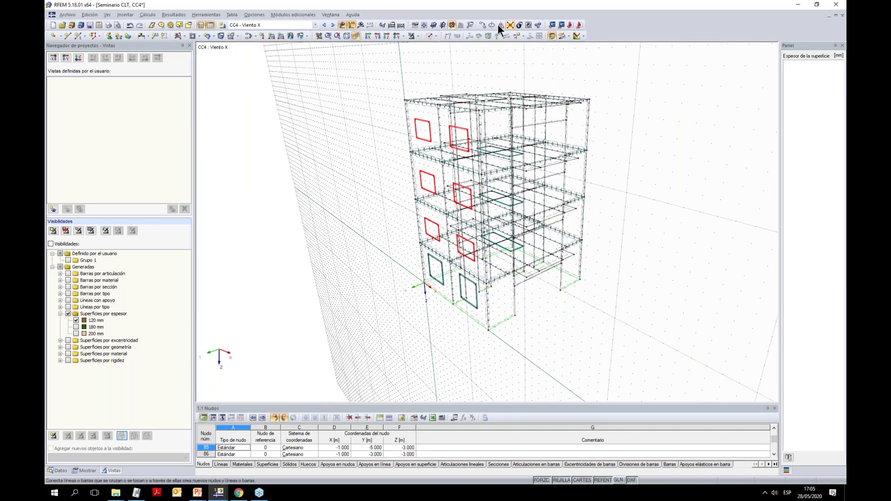
{"action": "key", "text": "ctrl+m"}
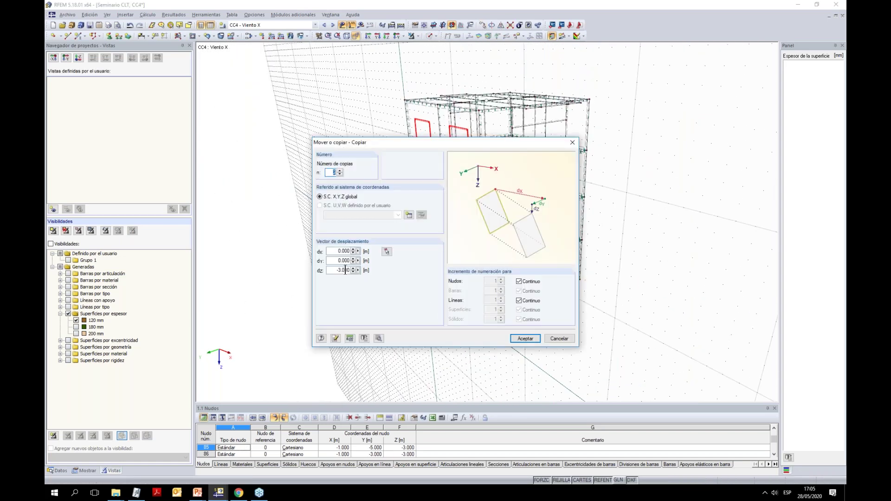
{"action": "left_click", "coordinate": [386, 252]}
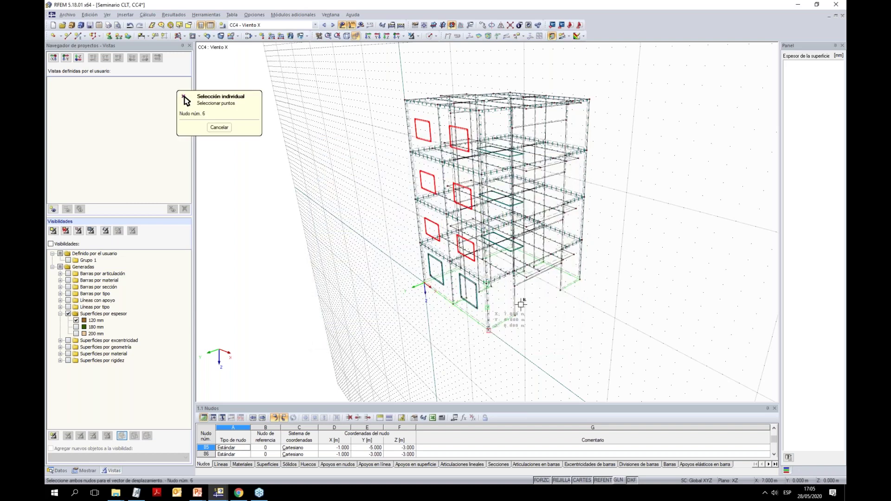
{"action": "left_click", "coordinate": [570, 282]}
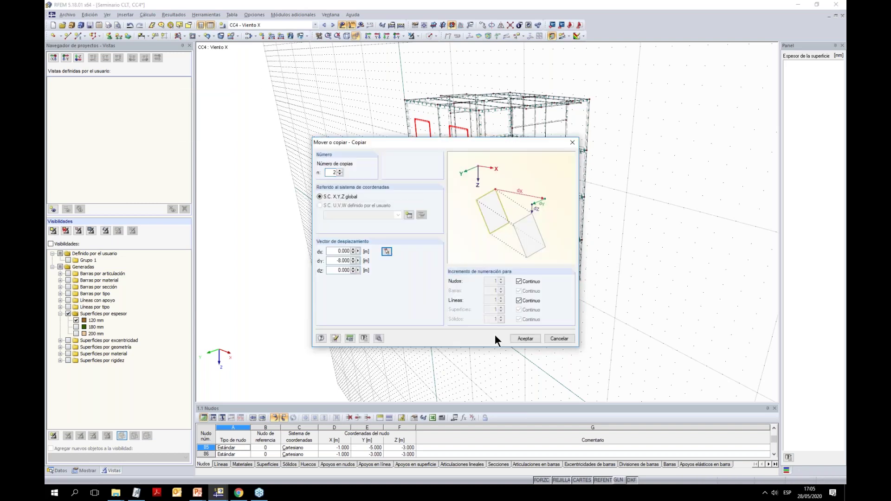
{"action": "left_click", "coordinate": [530, 338]}
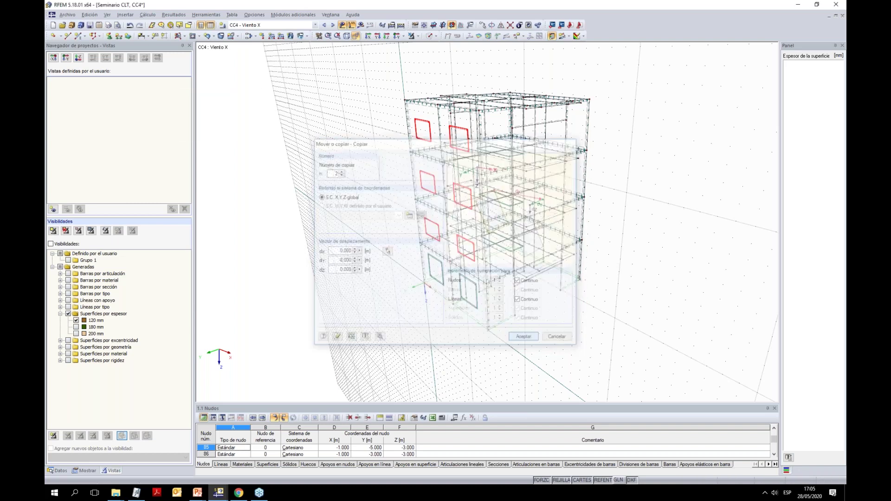
Delete the surplus copied openings lying outside the building beyond the opposite facade
{"action": "middle_click_drag", "start_coordinate": [640, 260], "coordinate": [742, 291], "text": "ctrl"}
{"action": "left_click_drag", "start_coordinate": [621, 78], "coordinate": [734, 289]}
{"action": "key", "text": "Delete"}
{"action": "scroll", "coordinate": [711, 282], "scroll_direction": "down", "scroll_amount": 1}
{"action": "middle_click_drag", "start_coordinate": [620, 270], "coordinate": [733, 271], "text": "ctrl"}
{"action": "scroll", "coordinate": [464, 261], "scroll_direction": "up", "scroll_amount": 5}
{"action": "left_click", "coordinate": [628, 290]}
{"action": "middle_click_drag", "start_coordinate": [634, 303], "coordinate": [714, 313], "text": "ctrl"}
{"action": "left_click_drag", "start_coordinate": [637, 199], "coordinate": [730, 274]}
Copy the two ground-floor openings to the opposite facade, picking the displacement between the matching base corner nodes of both facades
{"action": "middle_click_drag", "start_coordinate": [416, 200], "coordinate": [487, 219], "text": "ctrl"}
{"action": "left_click_drag", "start_coordinate": [490, 211], "coordinate": [594, 284]}
{"action": "left_click_drag", "start_coordinate": [485, 202], "coordinate": [595, 281]}
{"action": "middle_click_drag", "start_coordinate": [595, 281], "coordinate": [528, 330], "text": "ctrl"}
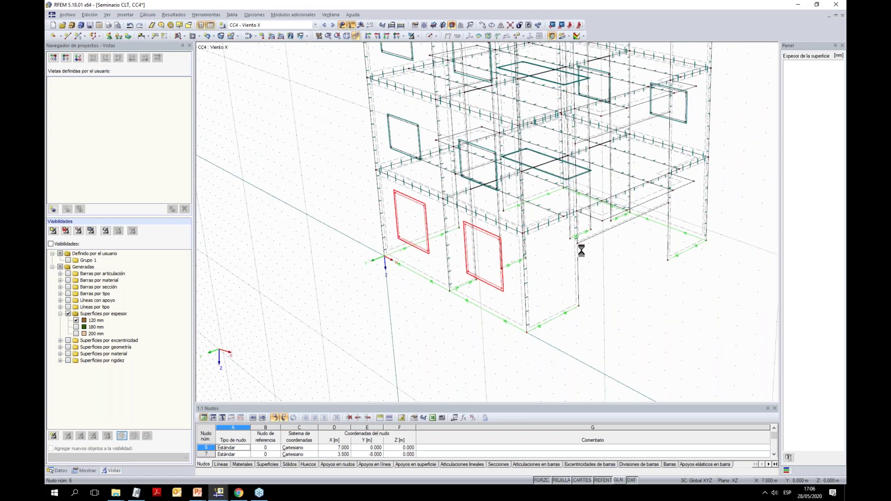
{"action": "left_click", "coordinate": [707, 242]}
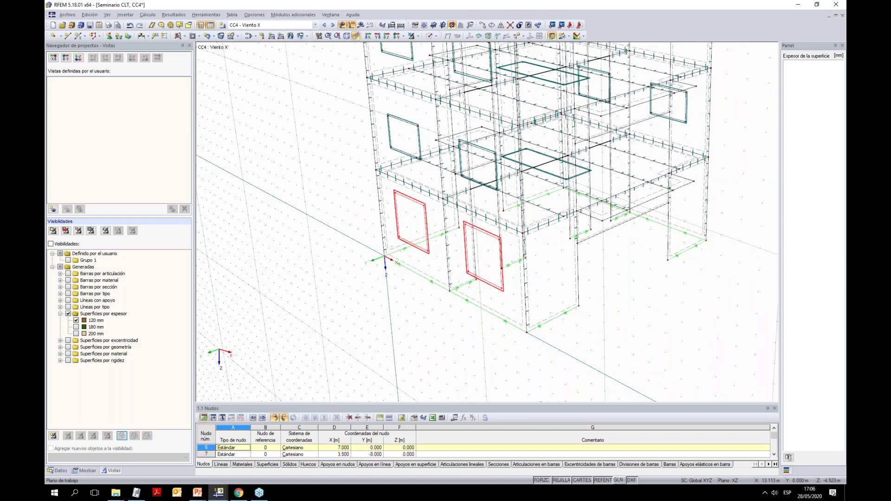
Display the whole building as a solid rendered model
{"action": "scroll", "coordinate": [432, 381], "scroll_direction": "down", "scroll_amount": 3}
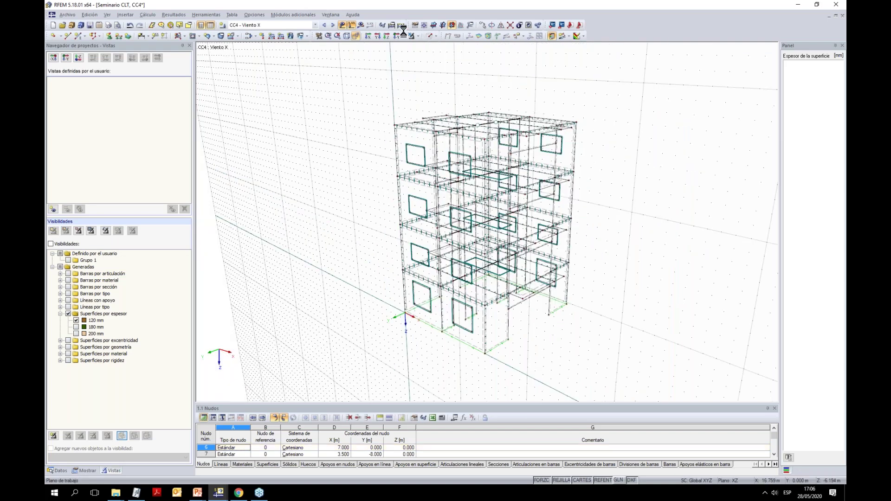
{"action": "left_click", "coordinate": [434, 36]}
{"action": "left_click", "coordinate": [445, 55]}
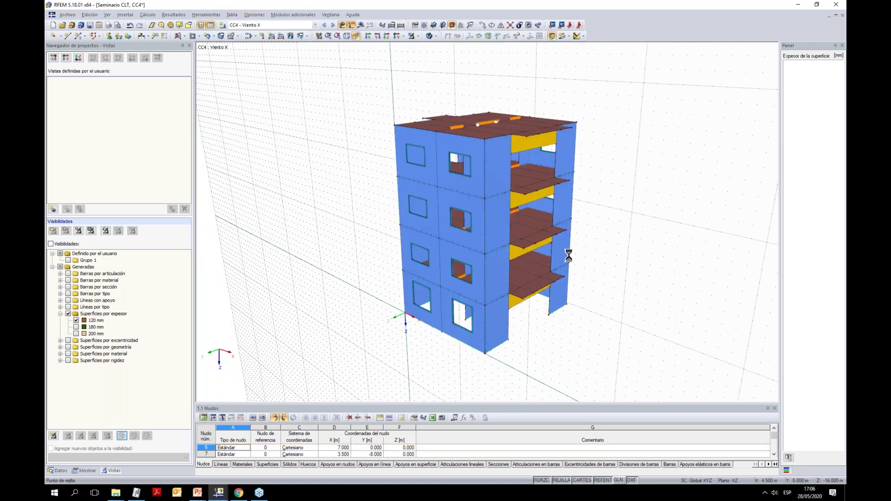
Try to apply a uniform 0.75 kN/m² surface load in direction XP to the side wall at X = 0, then undo it
{"action": "middle_click_drag", "start_coordinate": [623, 255], "coordinate": [649, 327], "text": "ctrl"}
{"action": "left_click", "coordinate": [291, 36]}
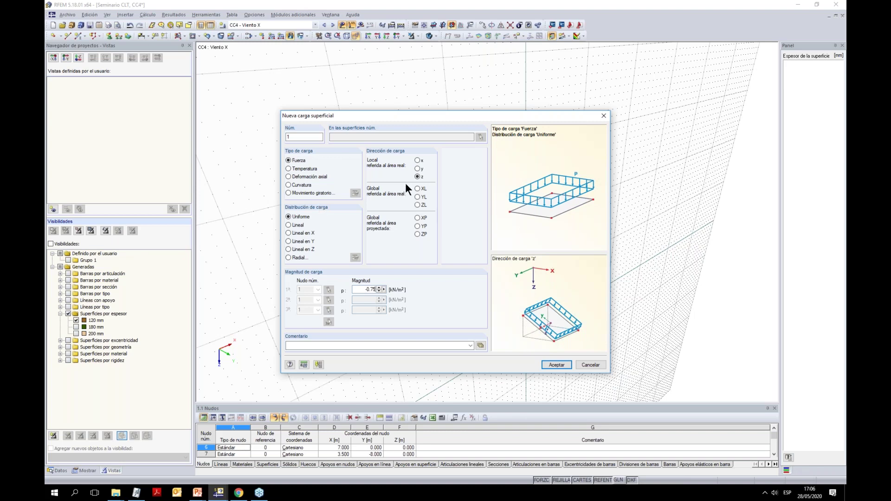
{"action": "left_click", "coordinate": [417, 217]}
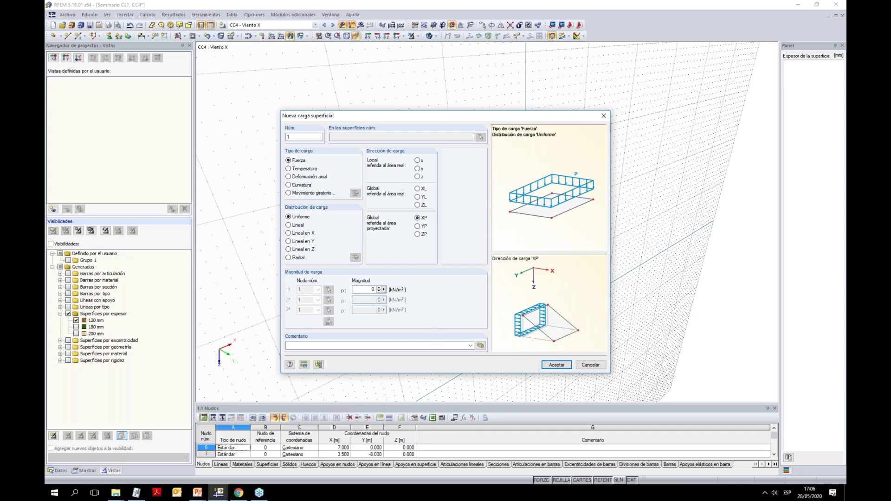
{"action": "left_click", "coordinate": [557, 365]}
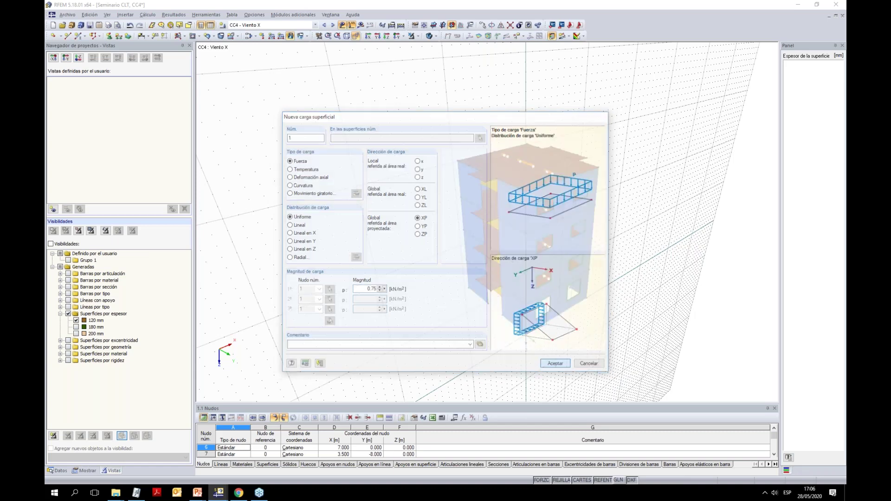
{"action": "middle_click_drag", "start_coordinate": [487, 278], "coordinate": [472, 265], "text": "ctrl"}
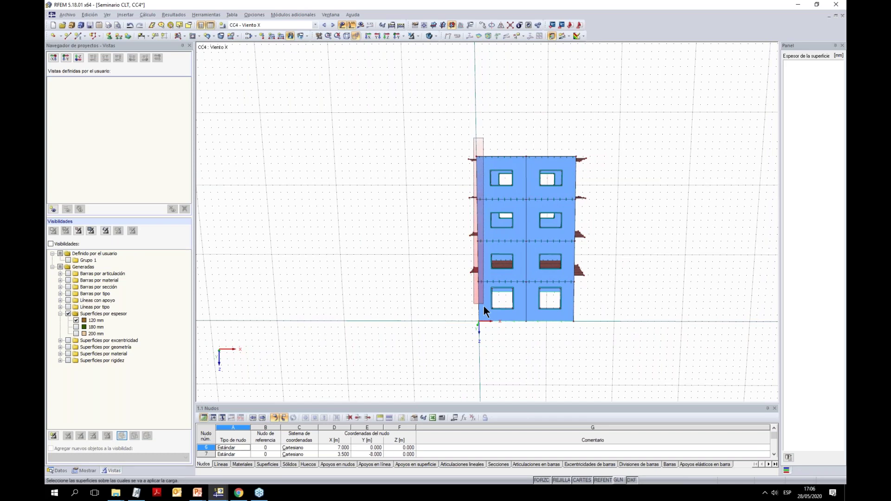
{"action": "left_click", "coordinate": [484, 340]}
{"action": "middle_click_drag", "start_coordinate": [477, 295], "coordinate": [500, 314], "text": "ctrl"}
{"action": "middle_click_drag", "start_coordinate": [490, 228], "coordinate": [478, 368], "text": "ctrl"}
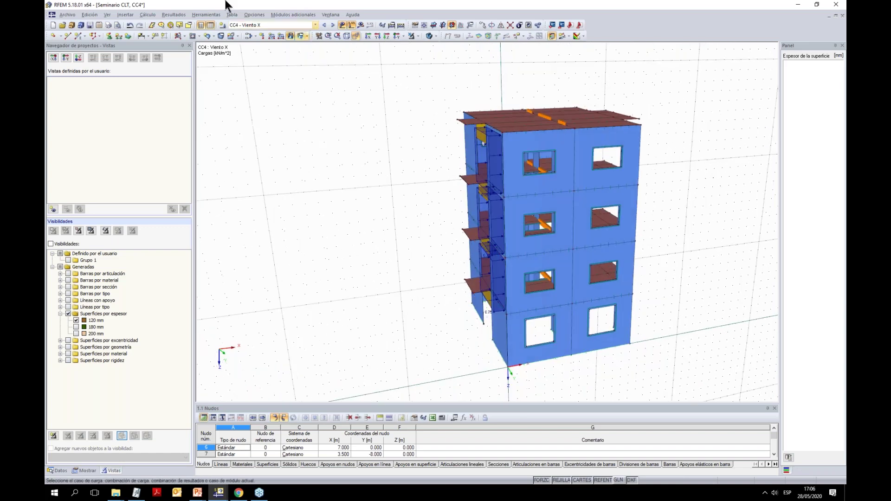
{"action": "left_click", "coordinate": [130, 26]}
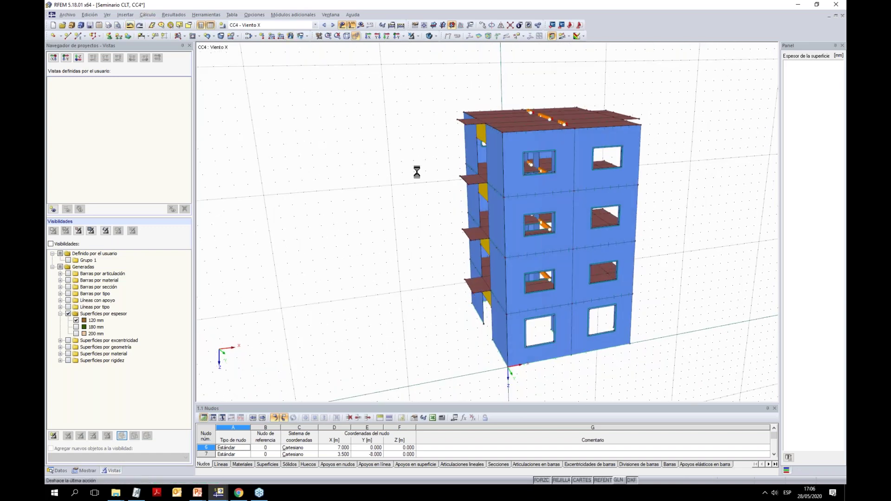
Select all panels of the two opposite side walls and show only those selected objects
{"action": "middle_click_drag", "start_coordinate": [678, 237], "coordinate": [644, 218], "text": "ctrl"}
{"action": "left_click_drag", "start_coordinate": [476, 90], "coordinate": [488, 298]}
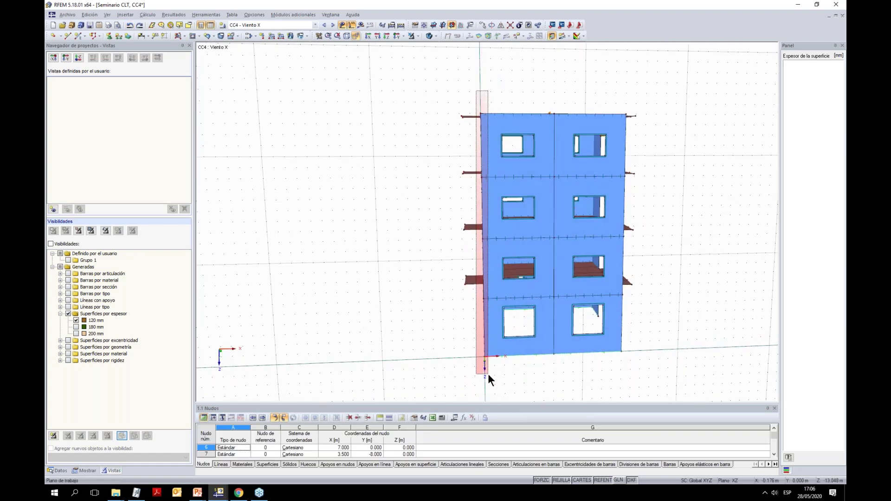
{"action": "left_click_drag", "start_coordinate": [488, 374], "coordinate": [488, 375]}
{"action": "mouse_move", "coordinate": [682, 209]}
{"action": "middle_mouse_down", "text": "ctrl"}
{"action": "mouse_move", "coordinate": [662, 201]}
{"action": "mouse_move", "coordinate": [678, 204]}
{"action": "middle_mouse_up", "text": "ctrl"}
{"action": "left_click_drag", "start_coordinate": [597, 99], "coordinate": [603, 373]}
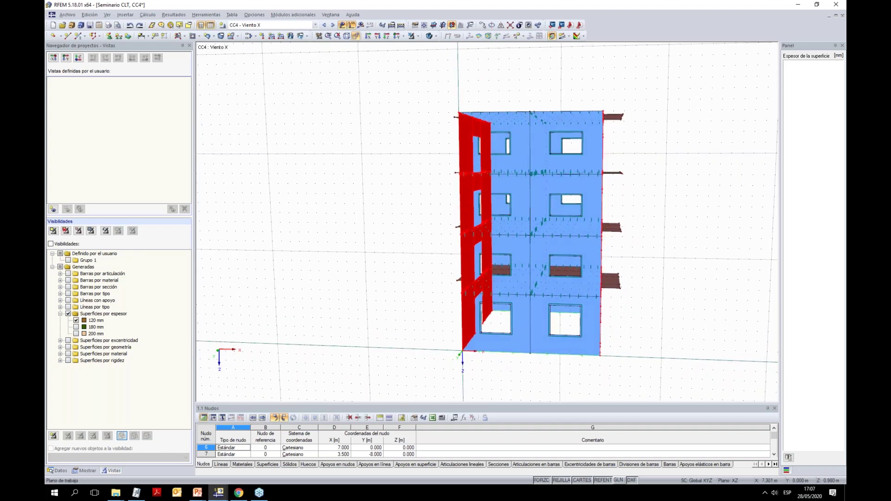
{"action": "left_click", "coordinate": [417, 36]}
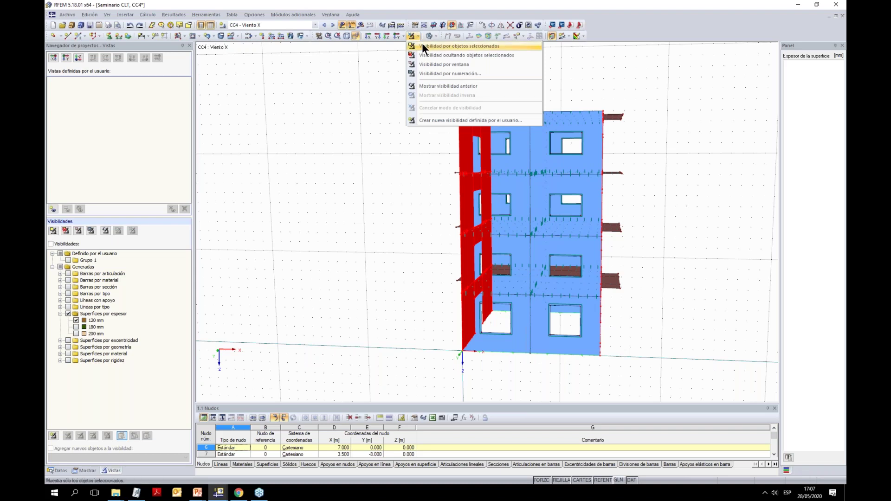
{"action": "left_click", "coordinate": [422, 46]}
Apply a uniform 0.75 kN/m² surface load in direction XP to all panels of the side wall at X = 0
{"action": "middle_click_drag", "start_coordinate": [396, 97], "coordinate": [513, 139], "text": "ctrl"}
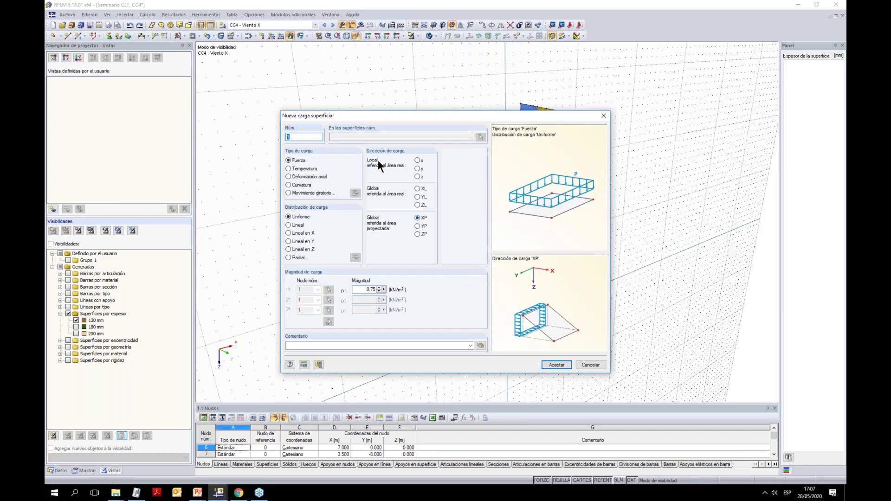
{"action": "left_click", "coordinate": [565, 363]}
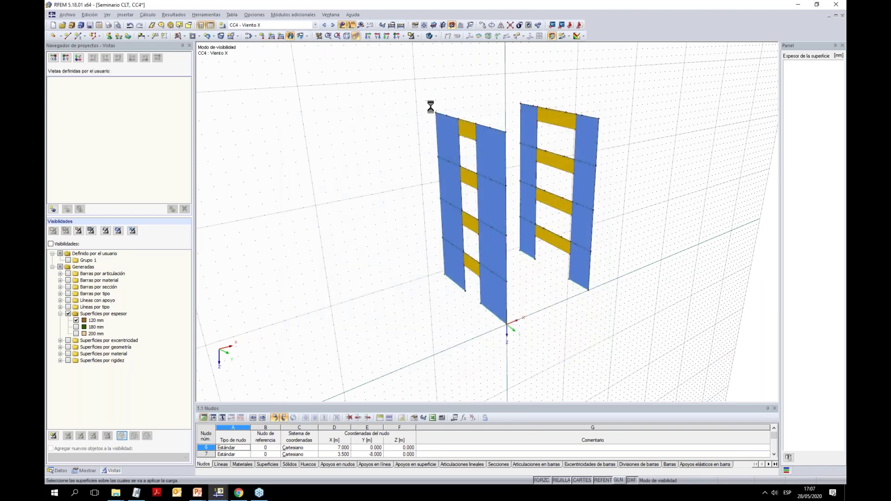
{"action": "scroll", "coordinate": [487, 116], "scroll_direction": "down", "scroll_amount": 2}
{"action": "left_click_drag", "start_coordinate": [408, 70], "coordinate": [508, 316]}
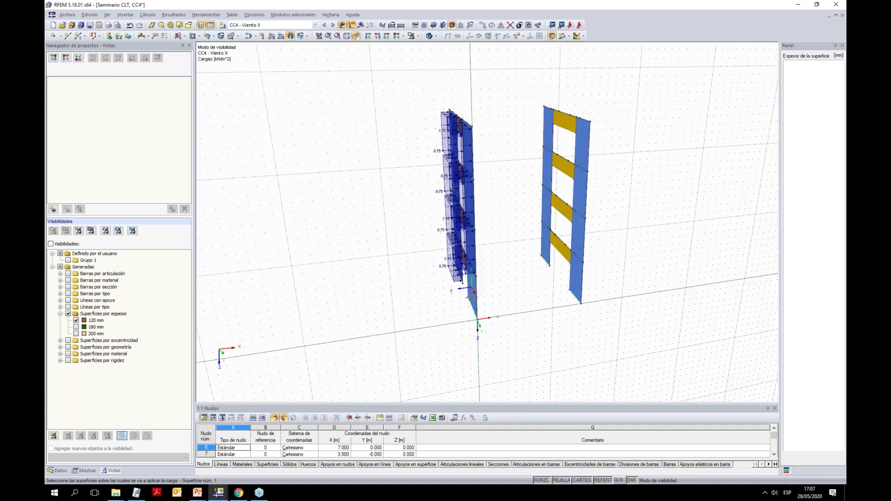
{"action": "scroll", "coordinate": [573, 287], "scroll_direction": "up", "scroll_amount": 2}
Apply a uniform 0.25 kN/m² surface load in direction XP to all panels of the opposite side wall
{"action": "middle_click_drag", "start_coordinate": [573, 288], "coordinate": [518, 311], "text": "ctrl"}
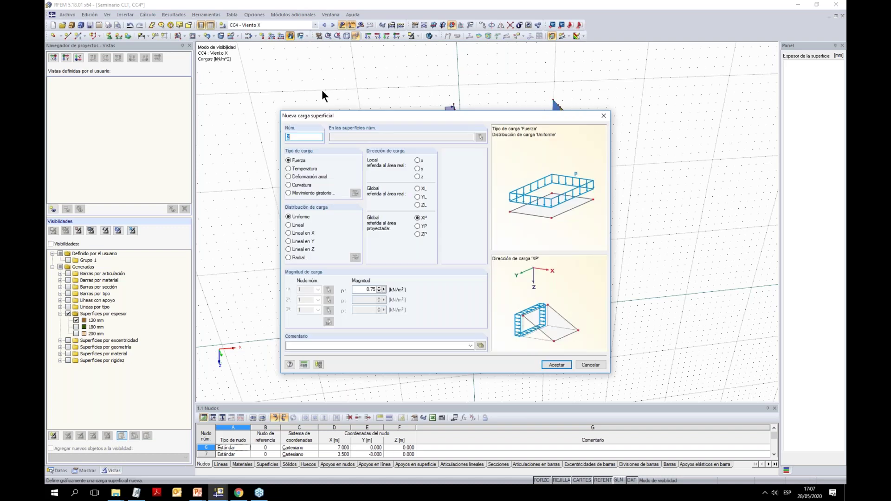
{"action": "left_click", "coordinate": [356, 290]}
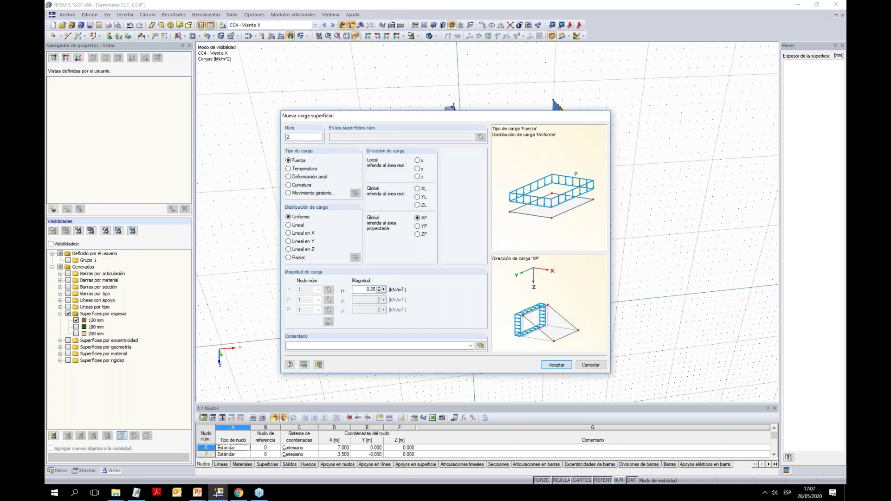
{"action": "type", "text": "0.25"}
{"action": "key", "text": "Return"}
{"action": "left_click_drag", "start_coordinate": [522, 79], "coordinate": [603, 267]}
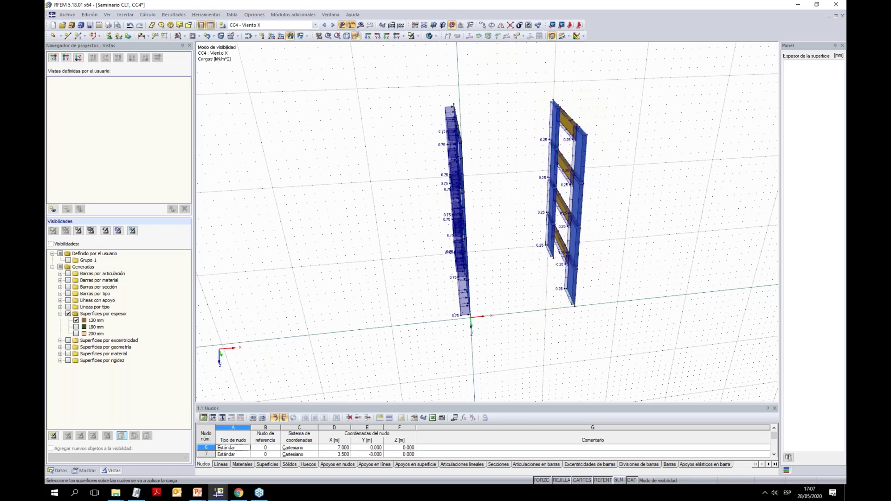
Define a new uniform line load of 1 kN/m in global projected direction XP, referred to a list of lines
{"action": "middle_click_drag", "start_coordinate": [388, 261], "coordinate": [468, 259], "text": "ctrl"}
{"action": "scroll", "coordinate": [485, 302], "scroll_direction": "down", "scroll_amount": 3}
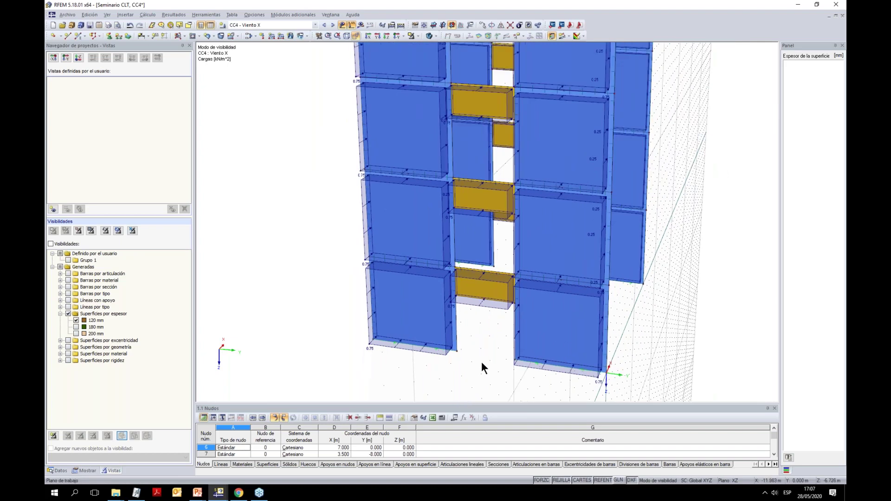
{"action": "left_click", "coordinate": [280, 36]}
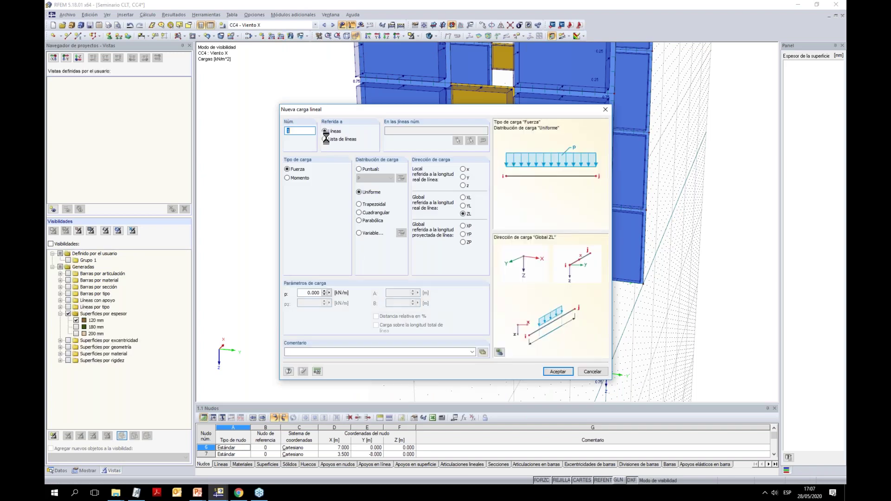
{"action": "left_click", "coordinate": [325, 139]}
{"action": "left_click", "coordinate": [463, 226]}
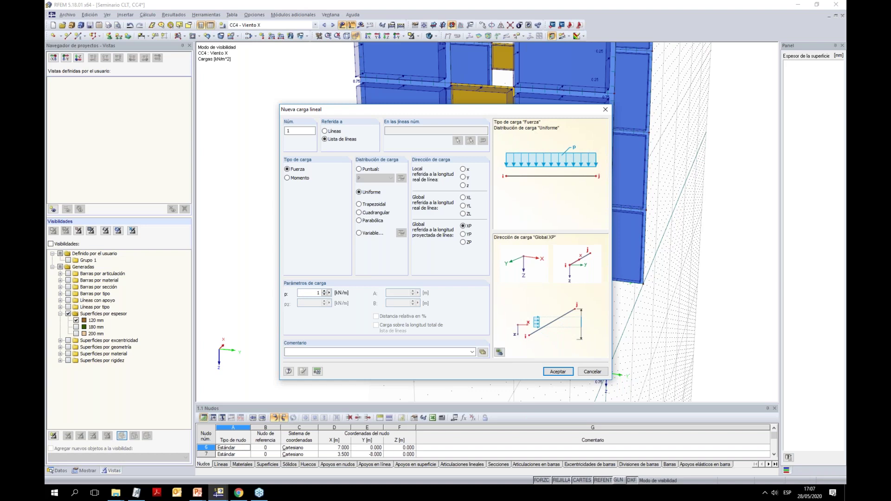
{"action": "left_click", "coordinate": [557, 371]}
Pick the edge lines around the openings on every storey of the side wall at X = 0 for the line load
{"action": "left_click", "coordinate": [457, 325]}
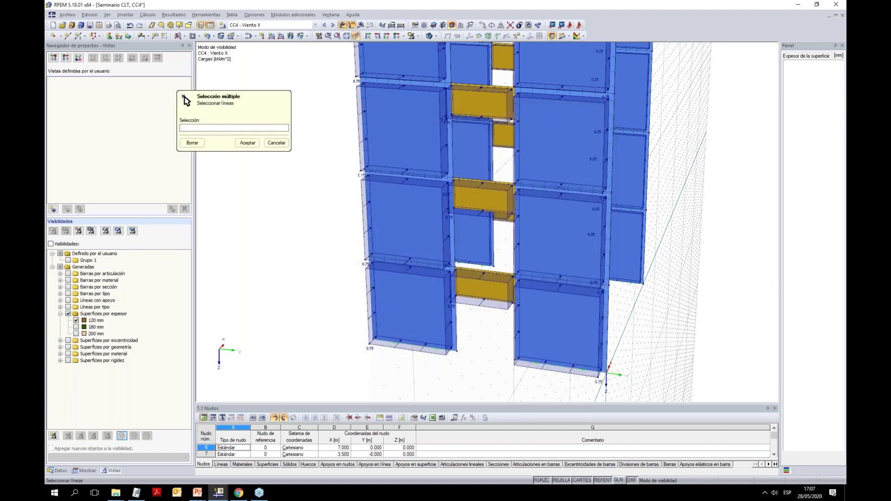
{"action": "left_click", "coordinate": [482, 303]}
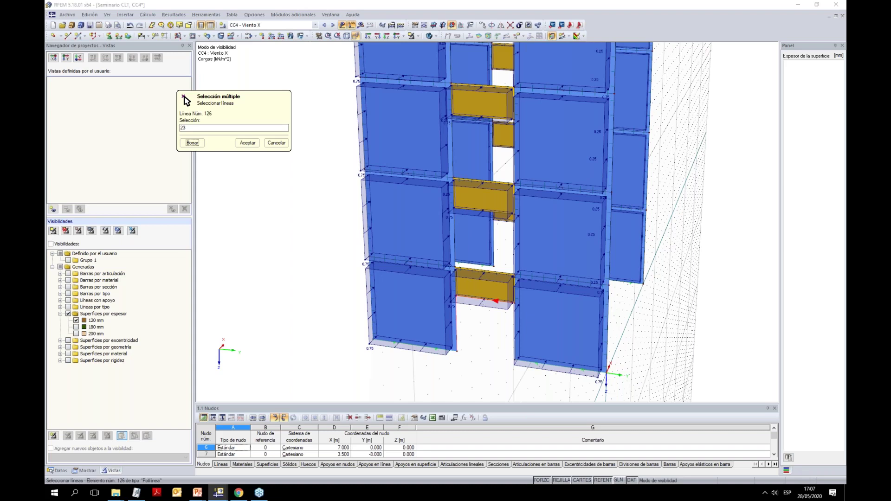
{"action": "left_click", "coordinate": [514, 281]}
{"action": "middle_click_drag", "start_coordinate": [534, 266], "coordinate": [462, 277], "text": "ctrl"}
{"action": "left_click", "coordinate": [446, 259]}
{"action": "left_click", "coordinate": [467, 232]}
{"action": "left_click", "coordinate": [501, 269]}
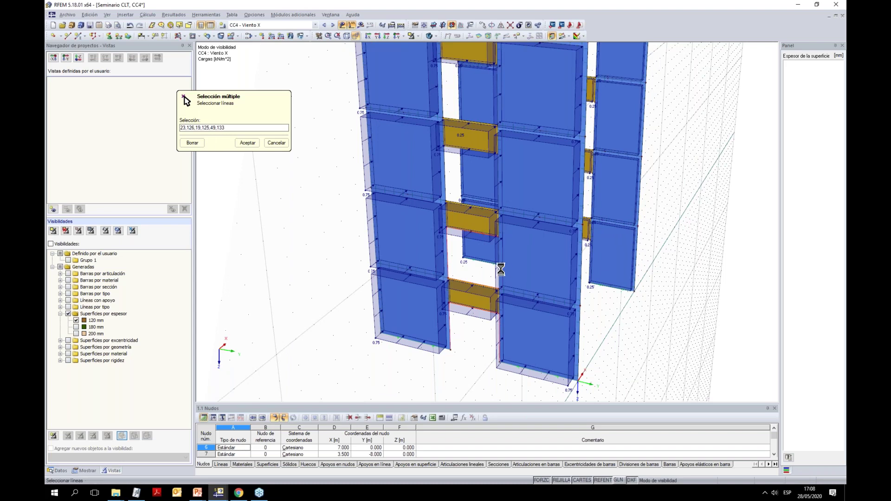
{"action": "left_click", "coordinate": [483, 206]}
{"action": "left_click", "coordinate": [483, 206]}
{"action": "left_click", "coordinate": [446, 182]}
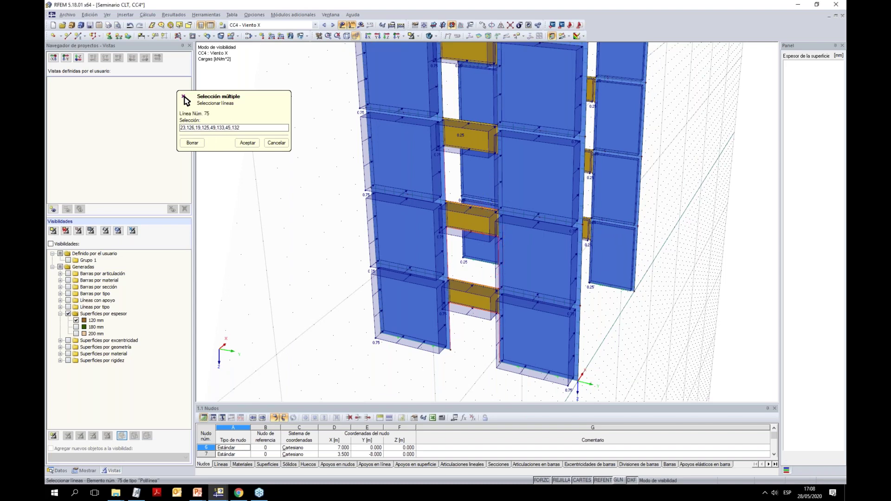
{"action": "left_click", "coordinate": [468, 101]}
{"action": "left_click", "coordinate": [451, 106]}
{"action": "left_click", "coordinate": [466, 63]}
{"action": "left_click", "coordinate": [494, 91]}
{"action": "scroll", "coordinate": [547, 116], "scroll_direction": "down", "scroll_amount": 5}
{"action": "scroll", "coordinate": [545, 139], "scroll_direction": "up", "scroll_amount": 3}
{"action": "middle_click_drag", "start_coordinate": [517, 158], "coordinate": [576, 190], "text": "ctrl"}
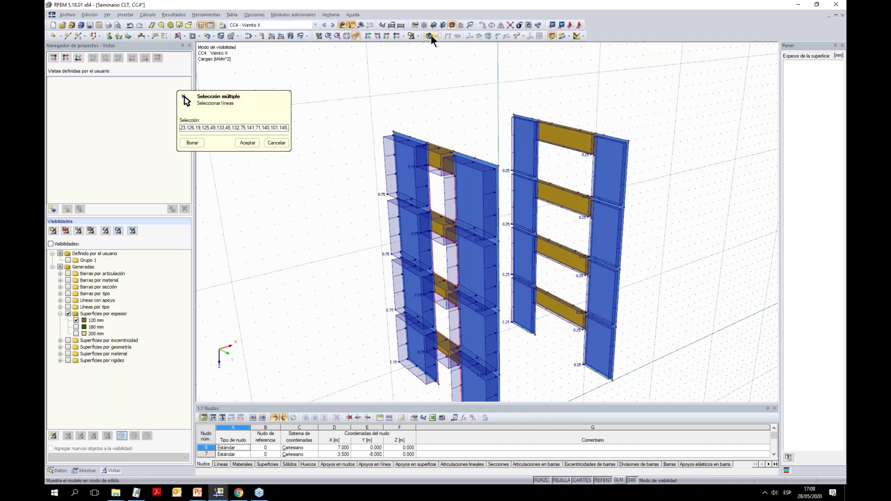
Hide the loads and try to include the opening edges of the opposite side wall in the same line load
{"action": "left_click", "coordinate": [351, 25]}
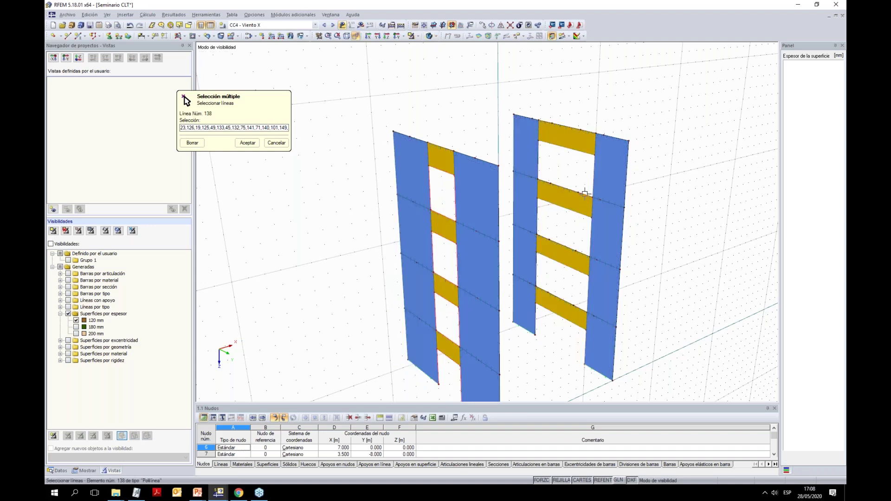
{"action": "scroll", "coordinate": [582, 193], "scroll_direction": "up", "scroll_amount": 5}
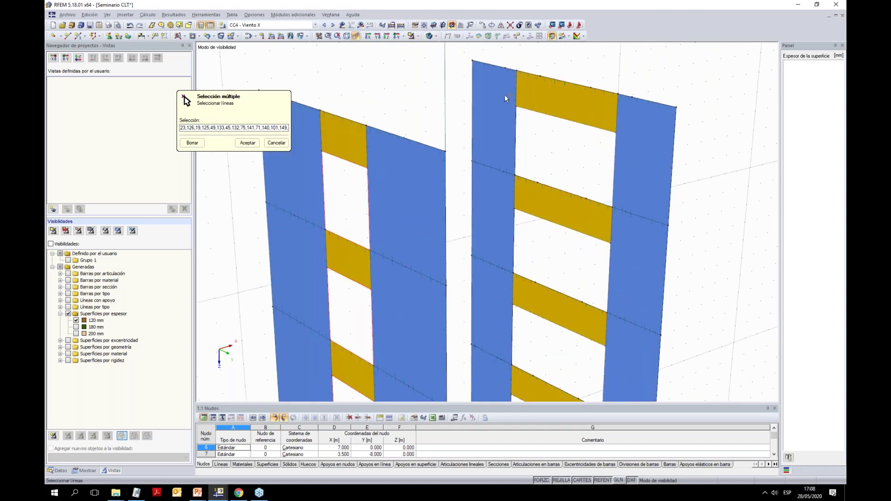
{"action": "left_click_drag", "start_coordinate": [504, 95], "coordinate": [619, 212]}
{"action": "middle_click_drag", "start_coordinate": [581, 130], "coordinate": [585, 97]}
{"action": "left_click_drag", "start_coordinate": [511, 170], "coordinate": [518, 193]}
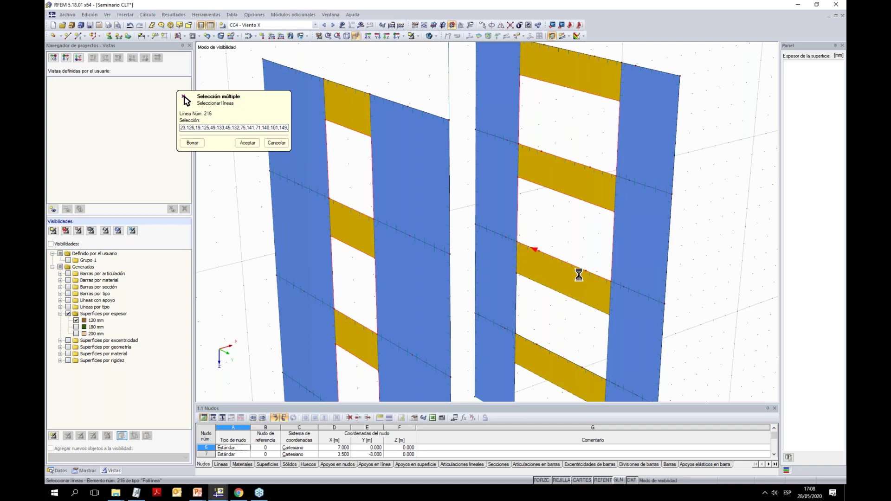
{"action": "scroll", "coordinate": [579, 274], "scroll_direction": "down", "scroll_amount": 2, "text": "shift"}
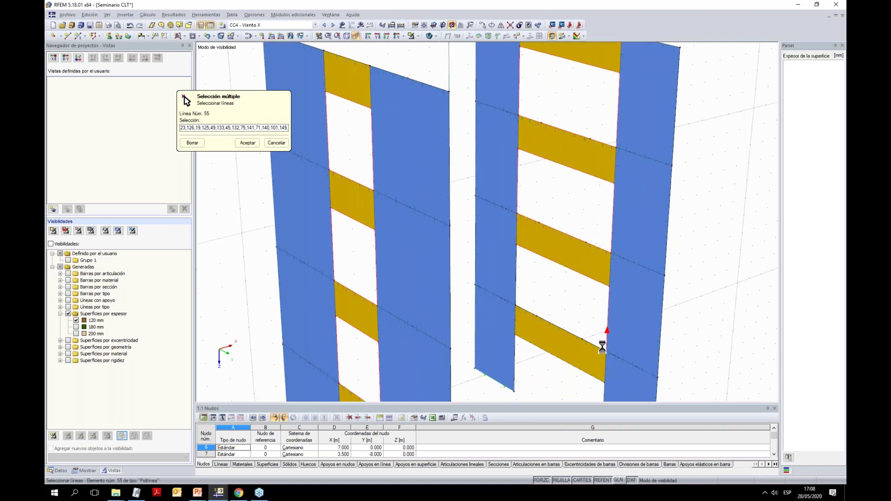
{"action": "left_click", "coordinate": [518, 310]}
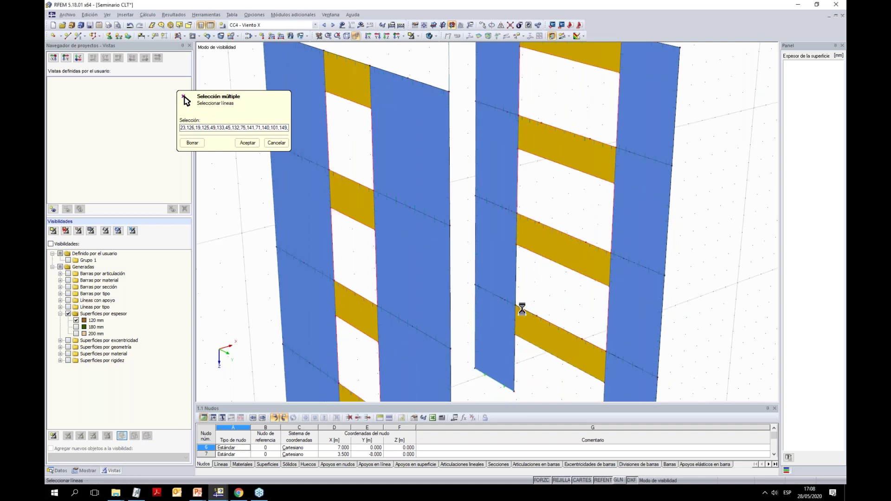
{"action": "left_click", "coordinate": [242, 143]}
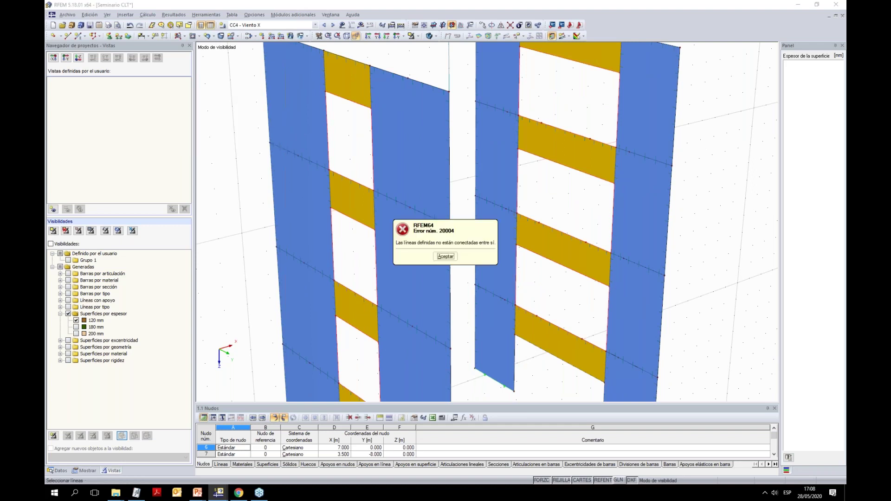
{"action": "left_click", "coordinate": [438, 258]}
Apply the list-based line load to line 49 only, a vertical opening edge on the second storey of the wall at X = 0
{"action": "scroll", "coordinate": [487, 199], "scroll_direction": "down", "scroll_amount": 3}
{"action": "middle_click_drag", "start_coordinate": [612, 278], "coordinate": [698, 277], "text": "ctrl"}
{"action": "middle_click_drag", "start_coordinate": [613, 253], "coordinate": [428, 91], "text": "ctrl"}
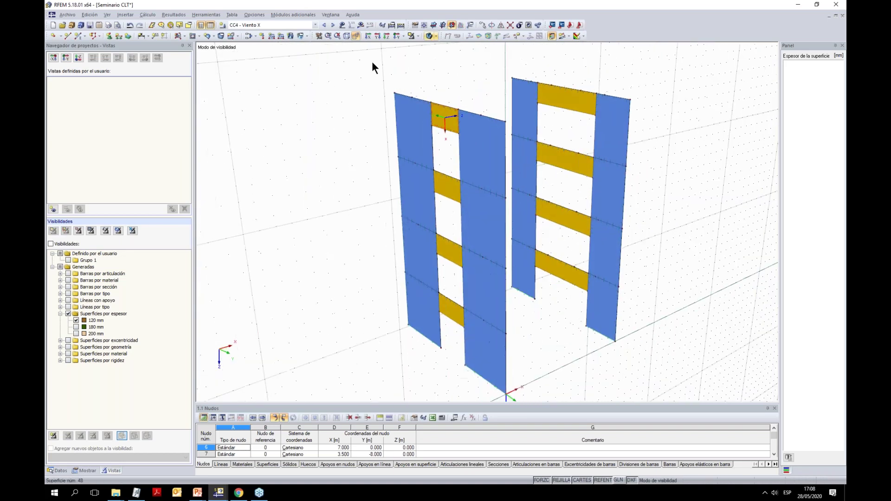
{"action": "left_click", "coordinate": [281, 36]}
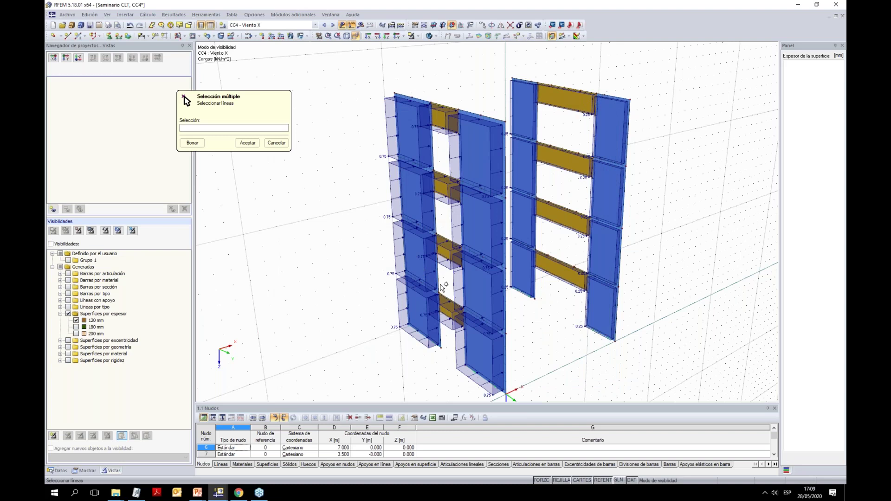
{"action": "left_click", "coordinate": [441, 286]}
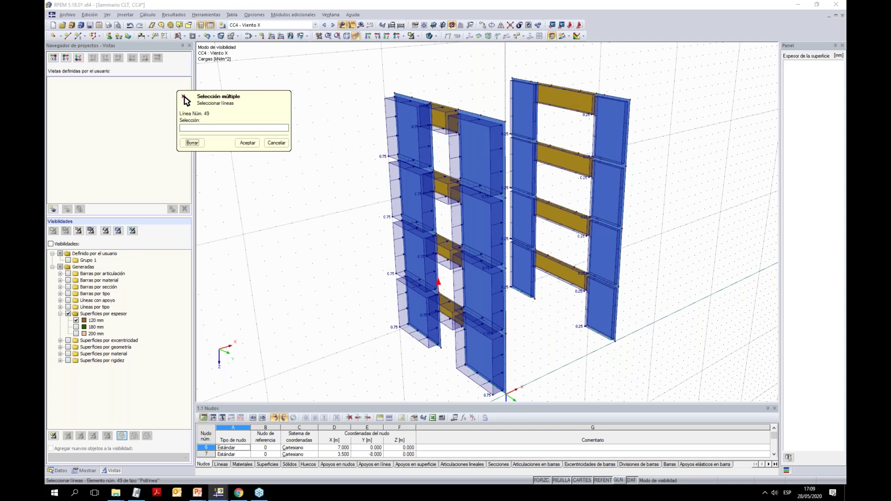
{"action": "left_click", "coordinate": [251, 143]}
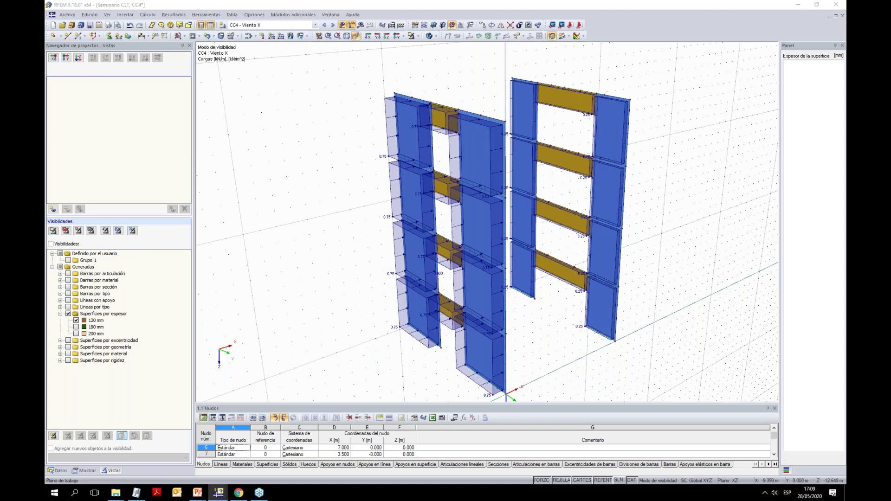
Review the settings of the line load on line 49
{"action": "scroll", "coordinate": [418, 297], "scroll_direction": "up", "scroll_amount": 3}
{"action": "scroll", "coordinate": [449, 280], "scroll_direction": "up", "scroll_amount": 2}
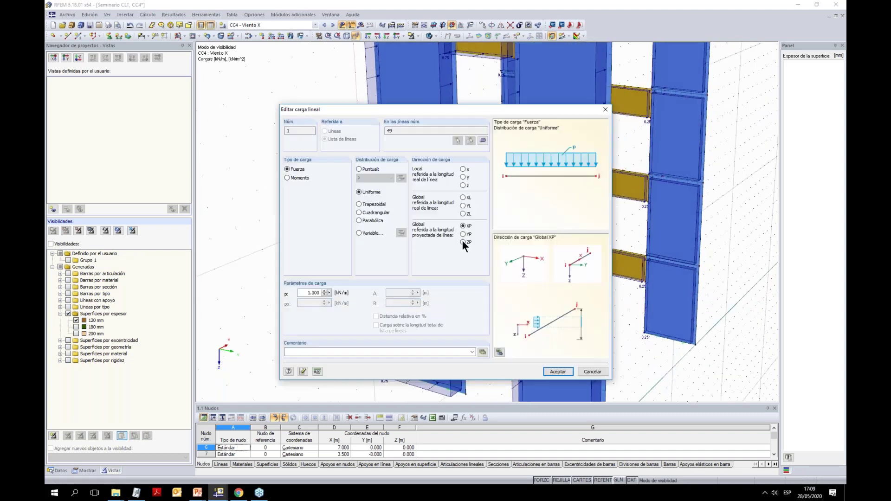
{"action": "left_click", "coordinate": [588, 371]}
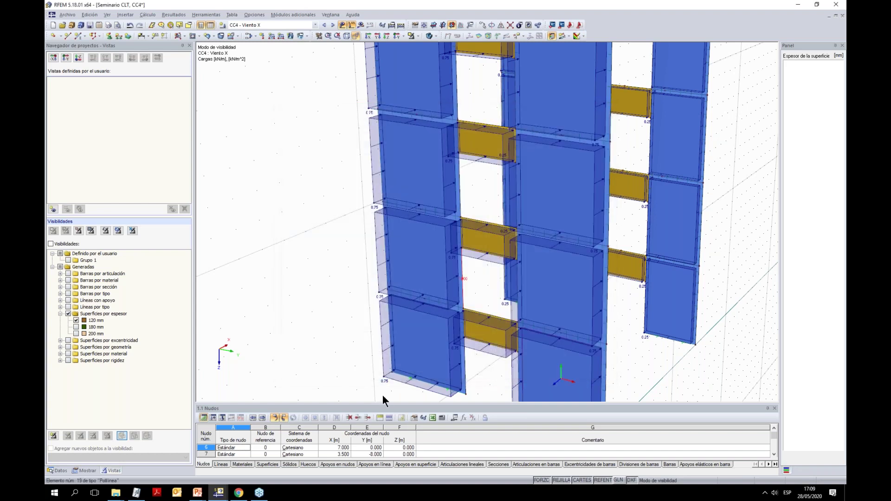
Enlarge the table area and bring up the table of line loads for load case CC4 - Viento X
{"action": "left_click_drag", "start_coordinate": [364, 404], "coordinate": [367, 331]}
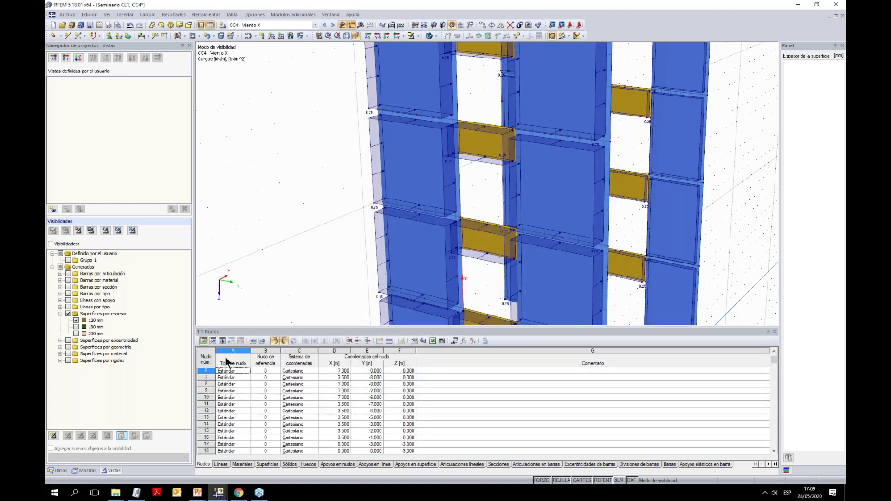
{"action": "left_click", "coordinate": [222, 345]}
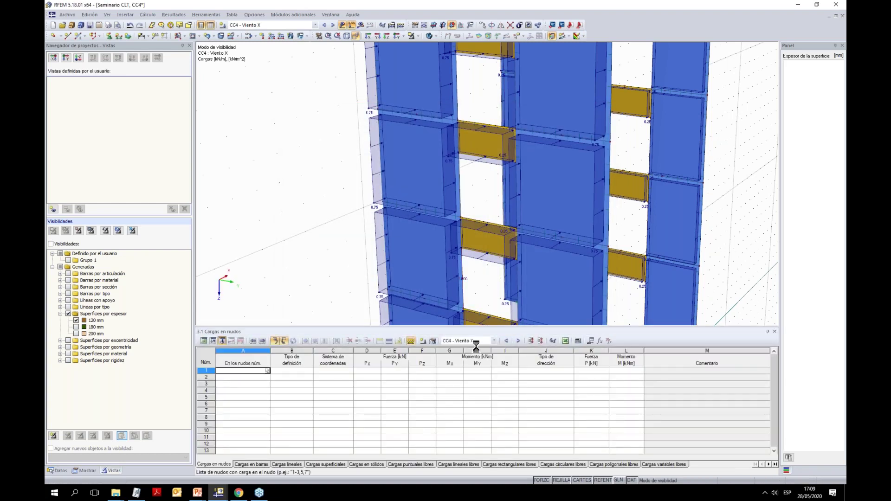
{"action": "scroll", "coordinate": [466, 282], "scroll_direction": "down", "scroll_amount": 2}
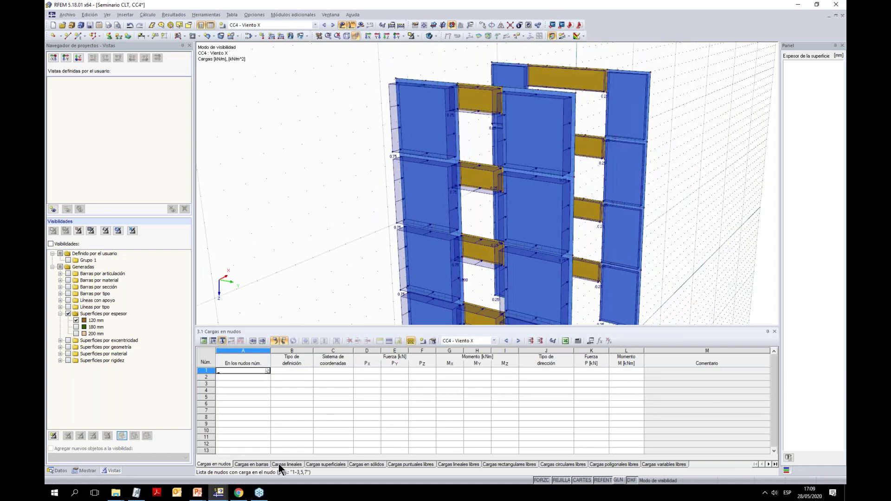
{"action": "left_click", "coordinate": [286, 464]}
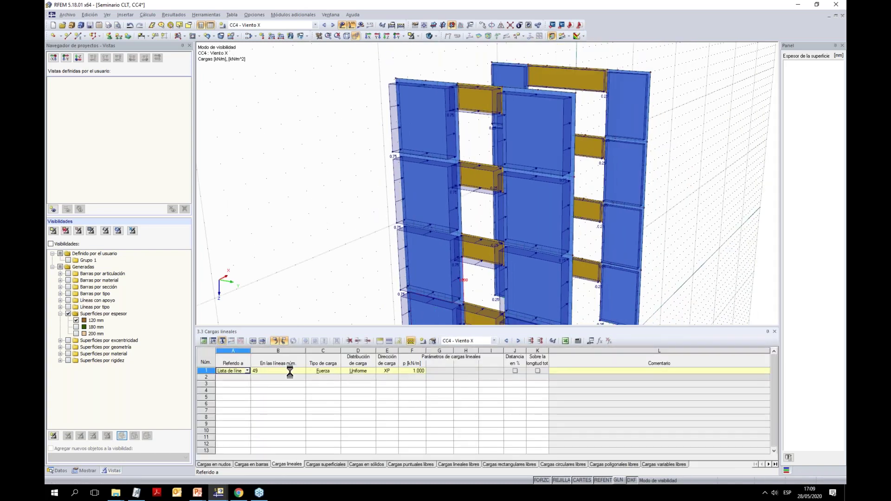
Add opening edges 45, 133, 126, 23, 19, 132, 75 and 141 on the lower storeys at X = 0 to the line load's list
{"action": "left_click", "coordinate": [295, 371]}
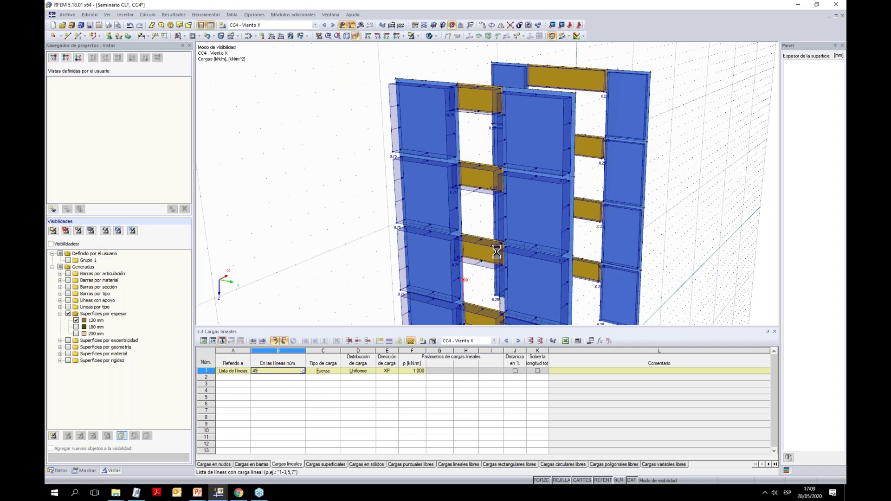
{"action": "middle_click_drag", "start_coordinate": [496, 184], "coordinate": [494, 141]}
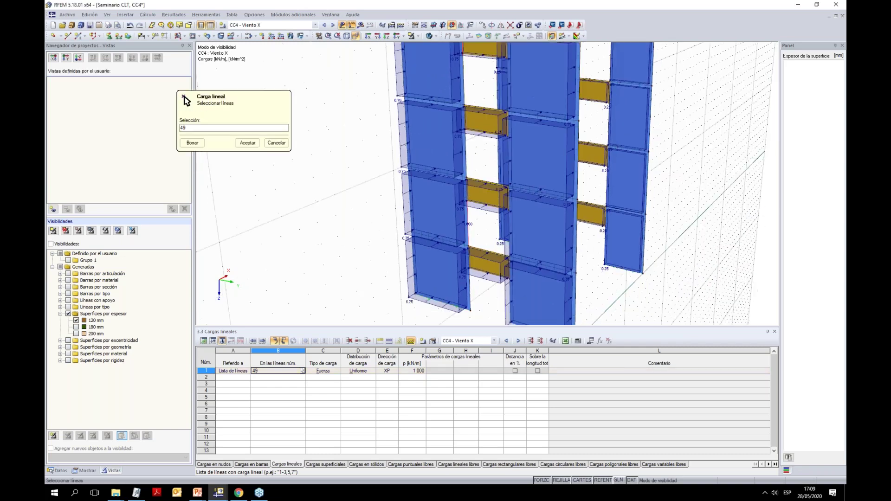
{"action": "left_click", "coordinate": [342, 26]}
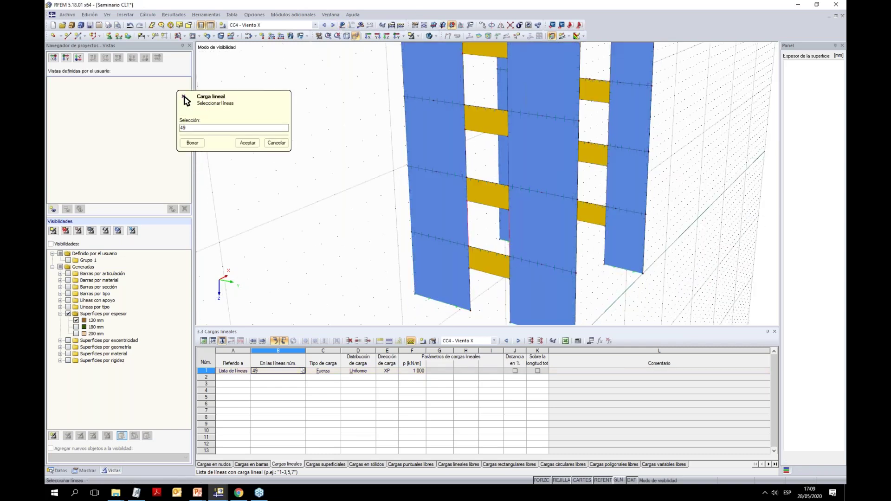
{"action": "left_click", "coordinate": [487, 205]}
{"action": "left_click", "coordinate": [485, 258]}
{"action": "left_click", "coordinate": [470, 281]}
{"action": "left_click", "coordinate": [509, 302]}
{"action": "left_click", "coordinate": [477, 179]}
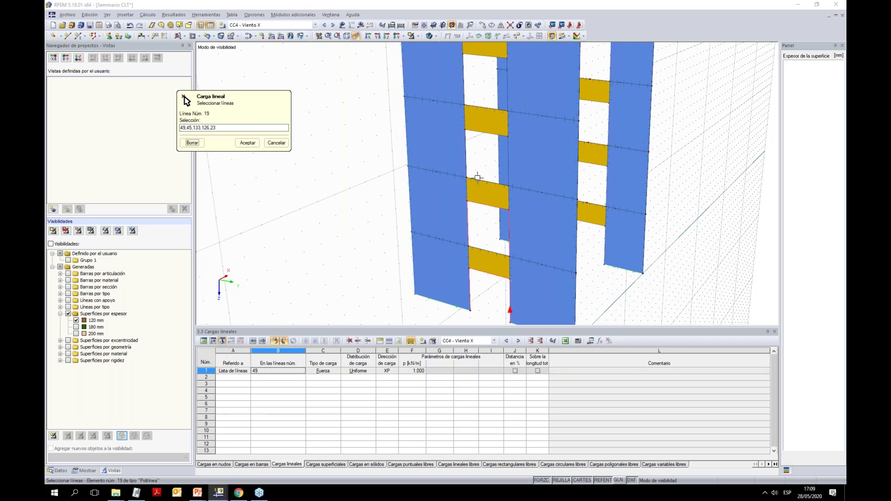
{"action": "left_click", "coordinate": [467, 157]}
{"action": "left_click", "coordinate": [482, 133]}
{"action": "left_click", "coordinate": [508, 171]}
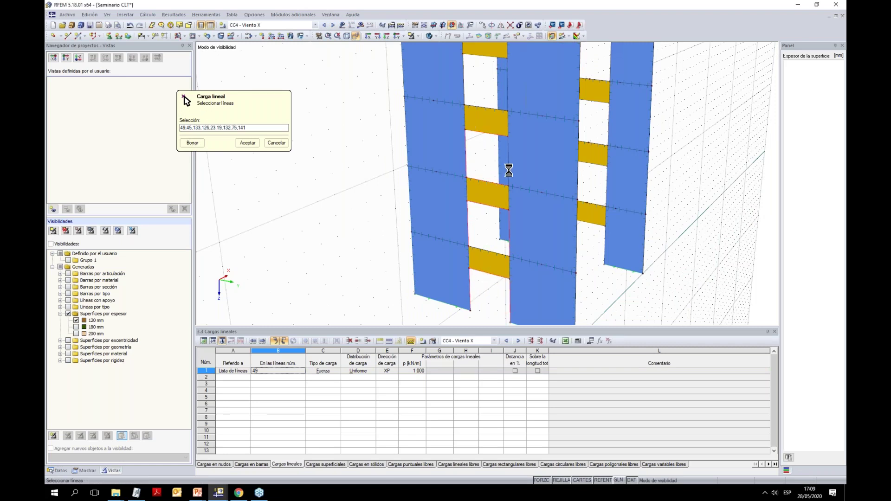
{"action": "left_click", "coordinate": [247, 143]}
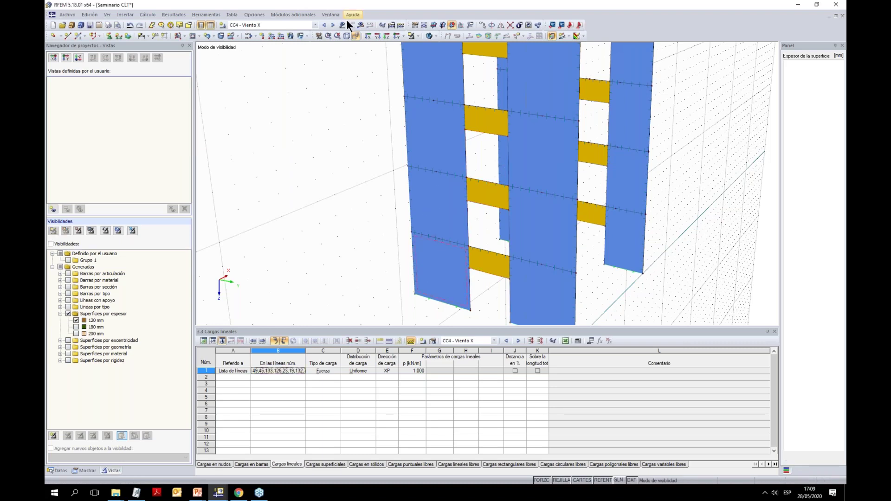
Show the loads in the model again and hide only the surface loads
{"action": "left_click", "coordinate": [343, 23]}
{"action": "middle_click_drag", "start_coordinate": [507, 186], "coordinate": [362, 202], "text": "ctrl"}
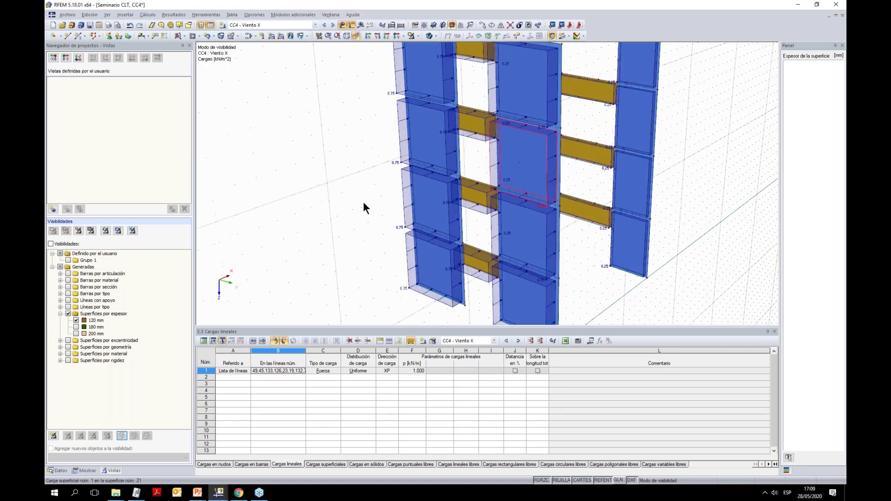
{"action": "left_click", "coordinate": [85, 471]}
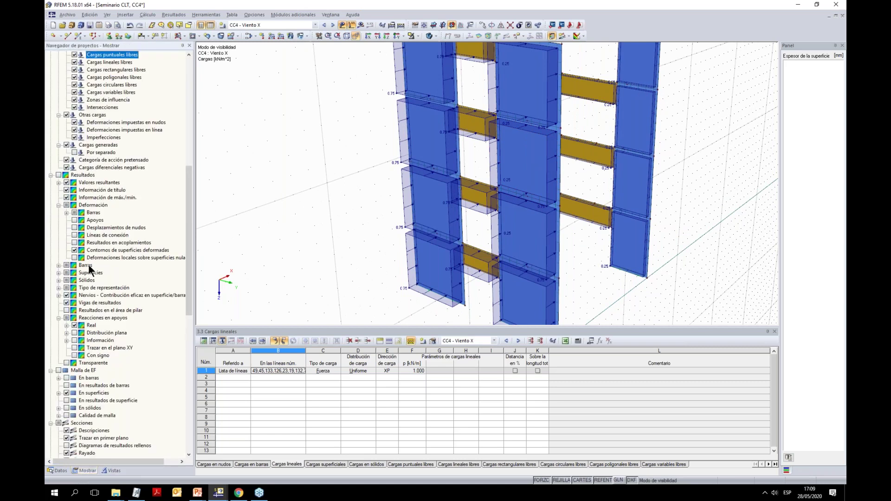
{"action": "scroll", "coordinate": [90, 269], "scroll_direction": "up", "scroll_amount": 5}
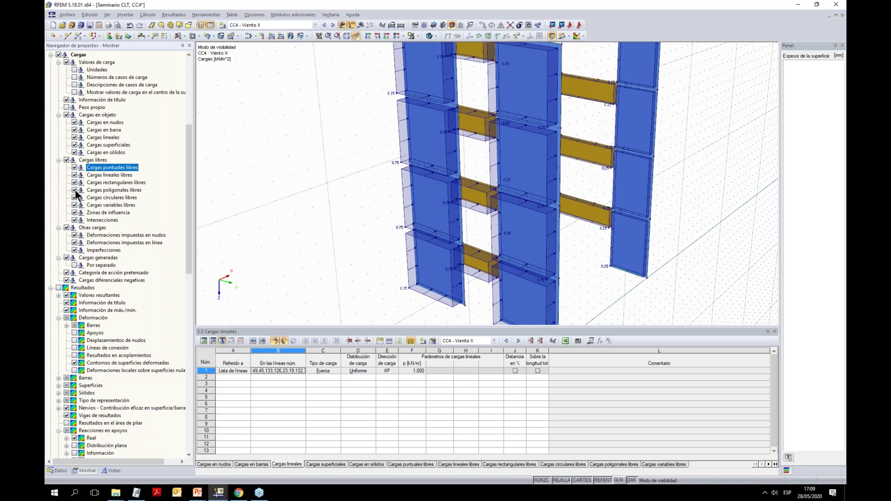
{"action": "scroll", "coordinate": [75, 191], "scroll_direction": "up", "scroll_amount": 2}
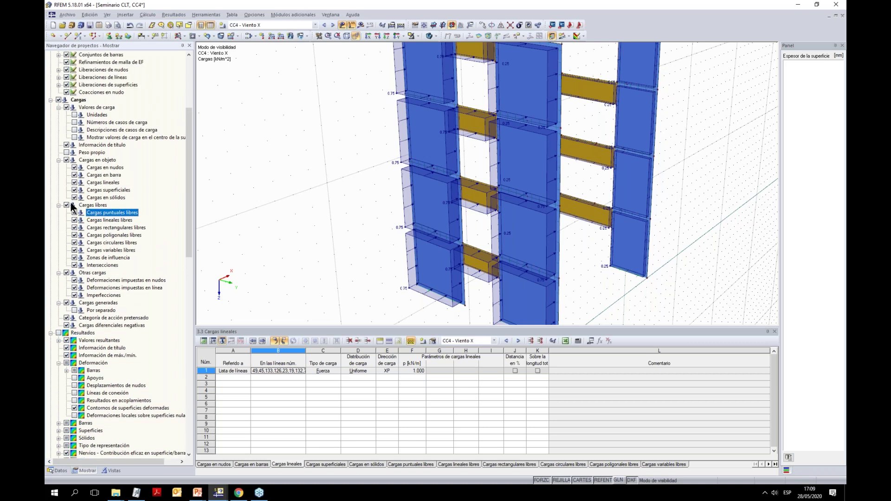
{"action": "scroll", "coordinate": [75, 195], "scroll_direction": "up", "scroll_amount": 2}
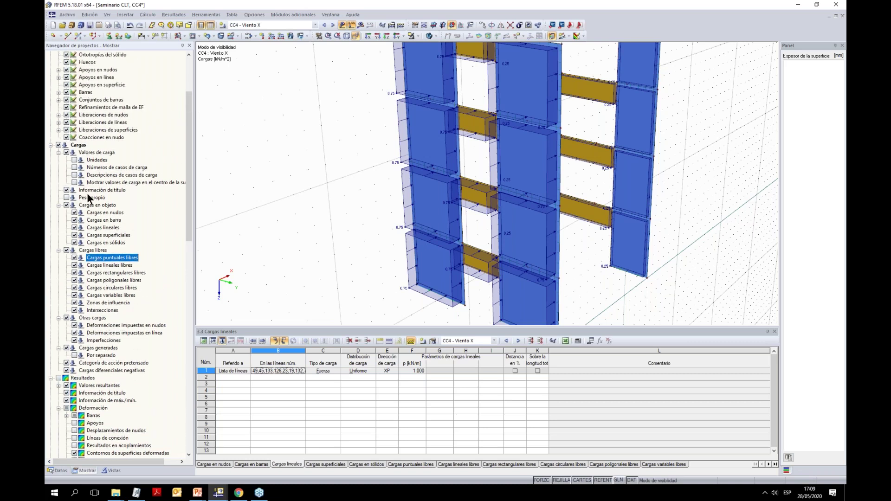
{"action": "left_click", "coordinate": [74, 234]}
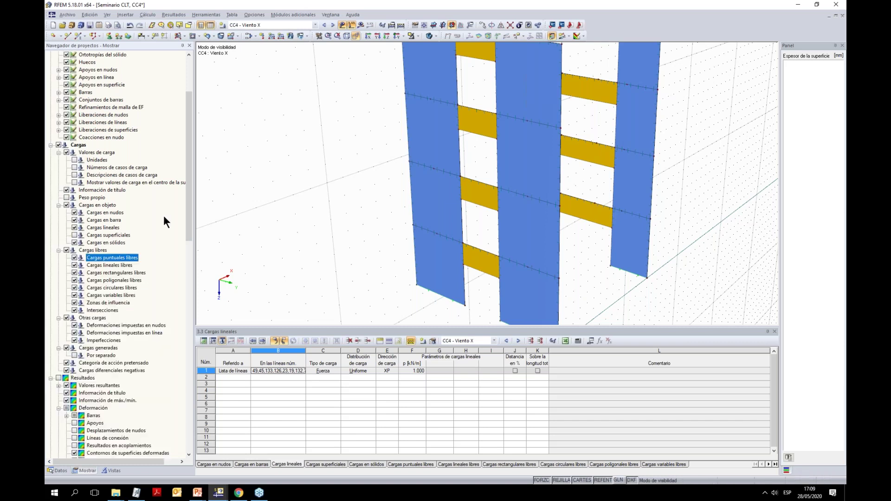
Set the direction of the line load on the opening edges to XL, global in X over the real length
{"action": "scroll", "coordinate": [346, 197], "scroll_direction": "down", "scroll_amount": 1}
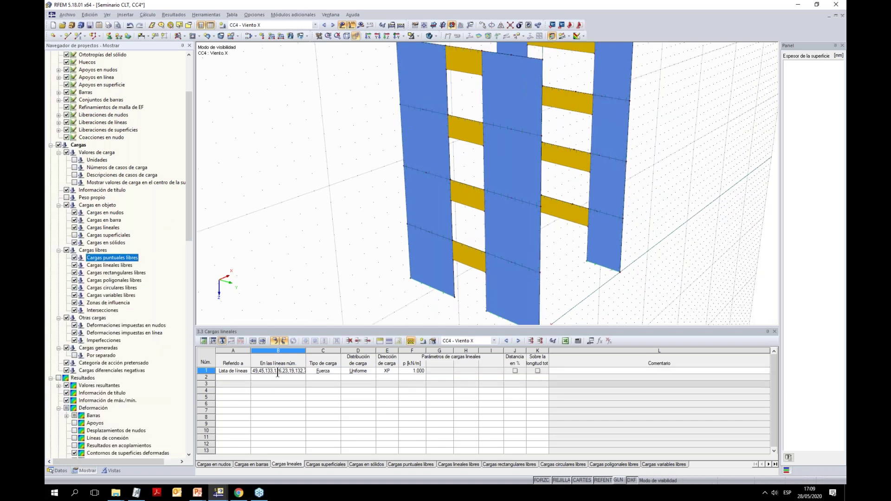
{"action": "left_click", "coordinate": [226, 371]}
{"action": "left_click", "coordinate": [411, 371]}
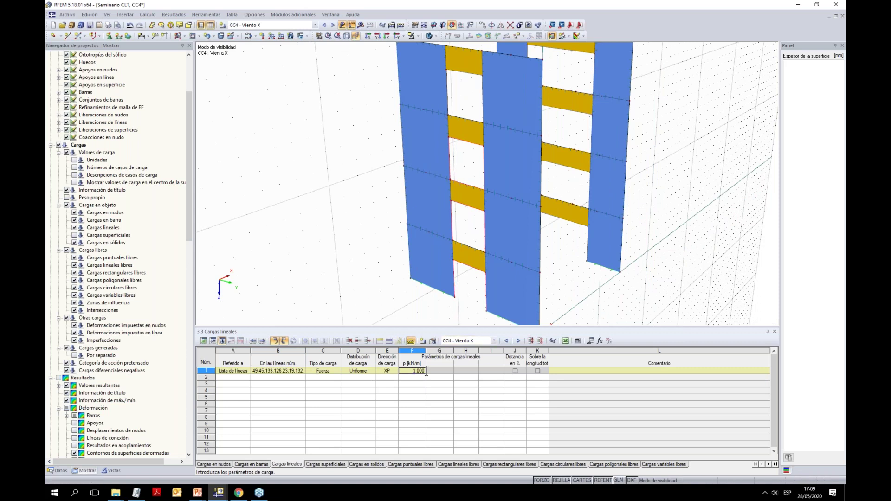
{"action": "left_click", "coordinate": [379, 371]}
{"action": "left_click", "coordinate": [395, 370]}
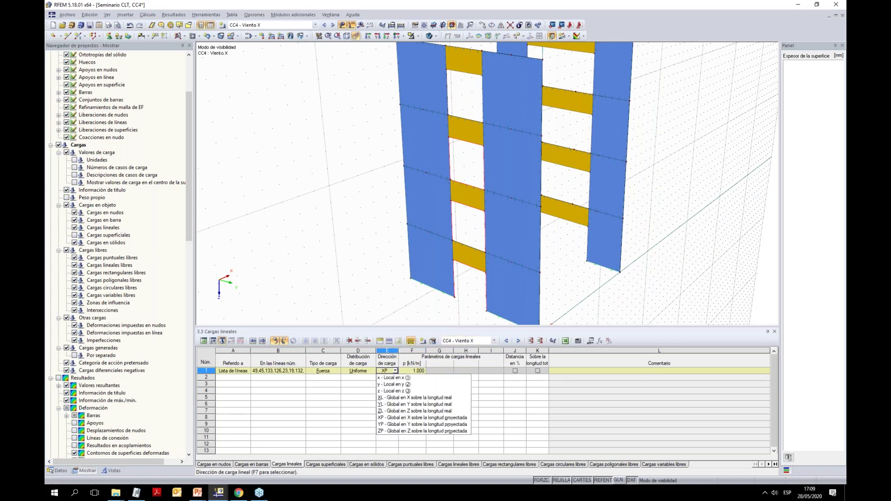
{"action": "left_click", "coordinate": [399, 398]}
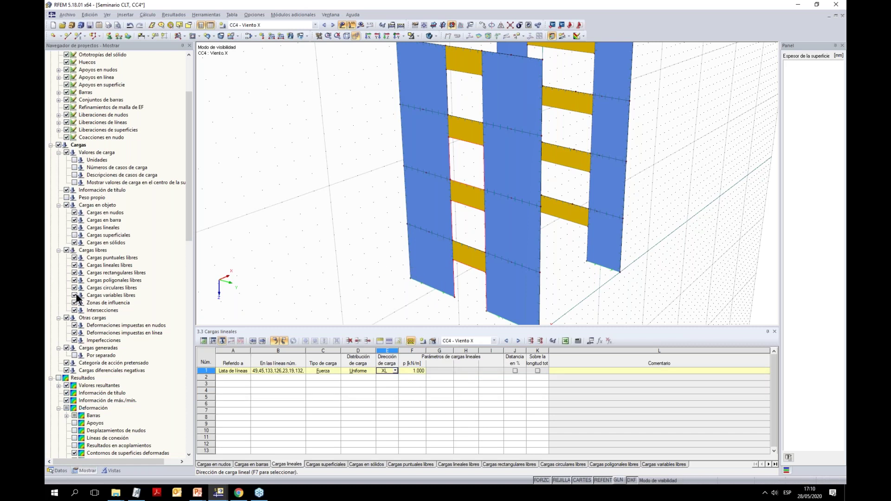
Delete the line load from CC4 and display the complete building with its surface loads again
{"action": "left_click", "coordinate": [206, 371]}
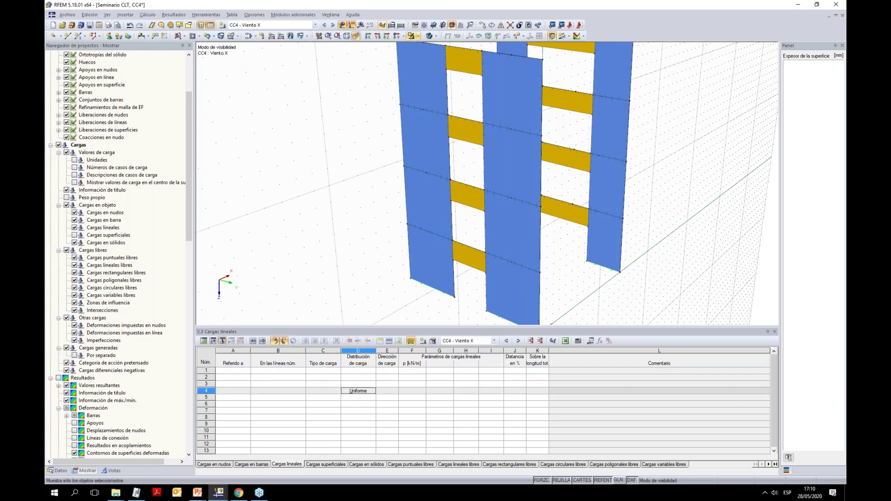
{"action": "left_click", "coordinate": [412, 36]}
{"action": "left_click", "coordinate": [434, 107]}
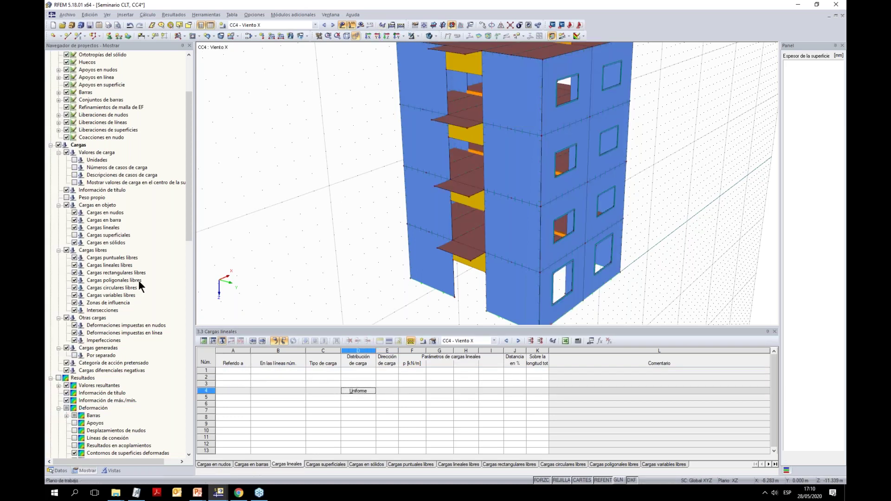
{"action": "left_click", "coordinate": [74, 235]}
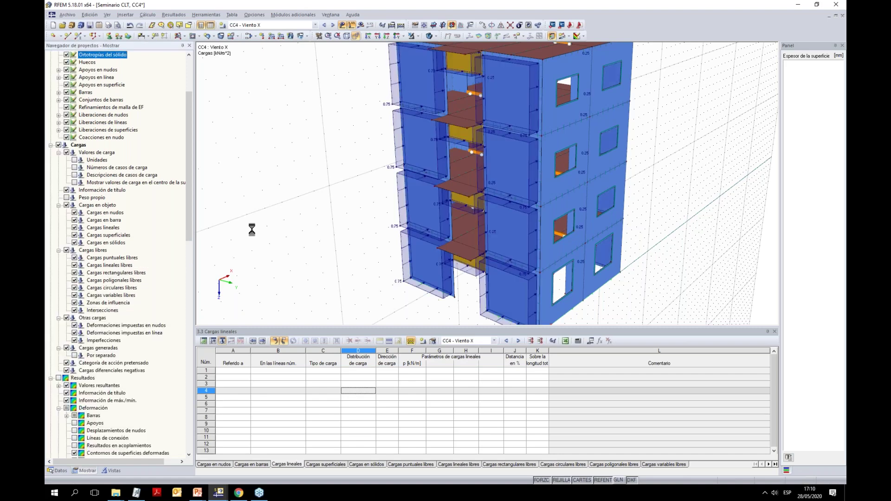
{"action": "scroll", "coordinate": [608, 224], "scroll_direction": "down", "scroll_amount": 4}
{"action": "middle_click_drag", "start_coordinate": [615, 224], "coordinate": [630, 245], "text": "ctrl"}
{"action": "scroll", "coordinate": [532, 208], "scroll_direction": "up", "scroll_amount": 2}
Switch the active load case to CC5 - Viento Y and view the building from the opposite side
{"action": "left_click", "coordinate": [383, 27]}
{"action": "left_click", "coordinate": [332, 25]}
{"action": "middle_click_drag", "start_coordinate": [350, 201], "coordinate": [452, 288], "text": "ctrl"}
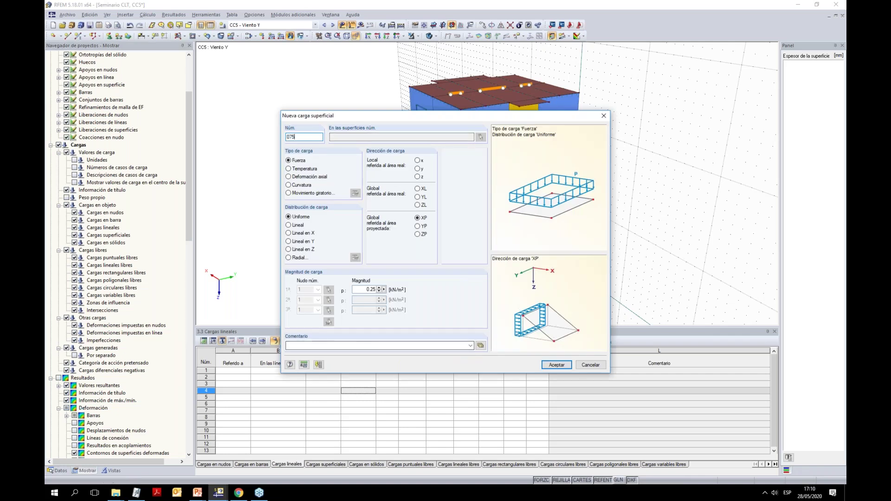
{"action": "left_click", "coordinate": [590, 366]}
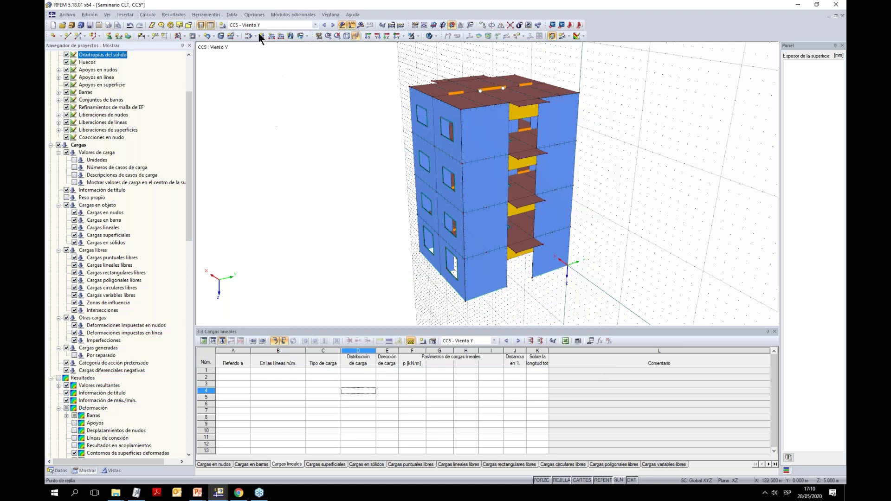
Apply a uniform surface load of 0.75 kN/m² in direction YP to the whole facade at Y = -8 m
{"action": "left_click", "coordinate": [290, 36]}
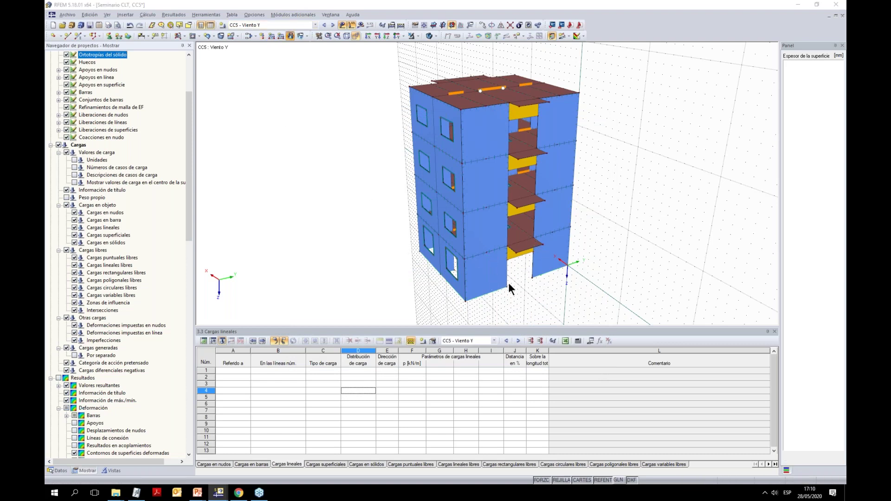
{"action": "left_click", "coordinate": [417, 226]}
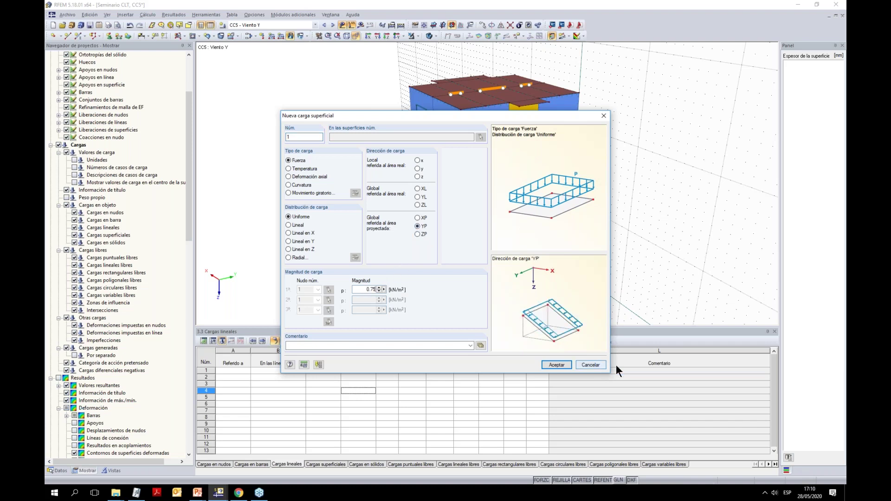
{"action": "left_click", "coordinate": [555, 364]}
{"action": "middle_click_drag", "start_coordinate": [603, 176], "coordinate": [598, 162], "text": "ctrl"}
{"action": "left_click_drag", "start_coordinate": [419, 61], "coordinate": [437, 308]}
Apply a uniform surface load of 0.25 kN/m² in direction YP to the whole opposite facade at Y = 0
{"action": "middle_click_drag", "start_coordinate": [661, 224], "coordinate": [582, 217], "text": "ctrl"}
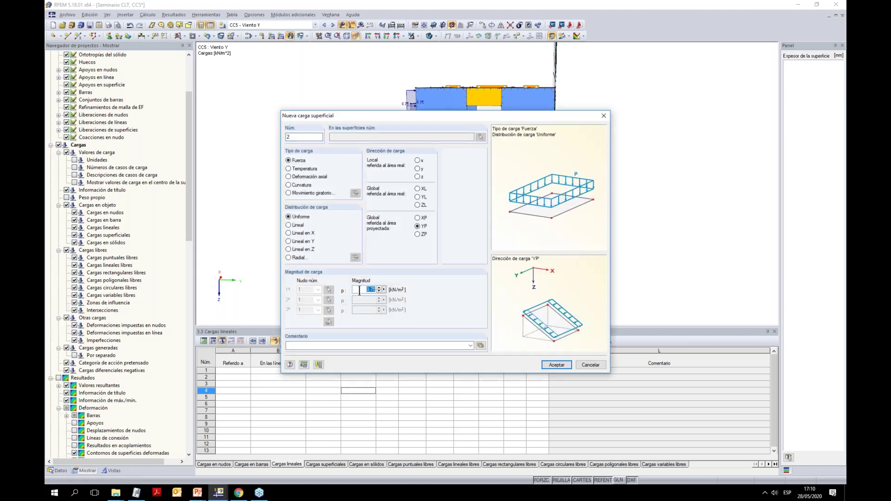
{"action": "left_click", "coordinate": [562, 364]}
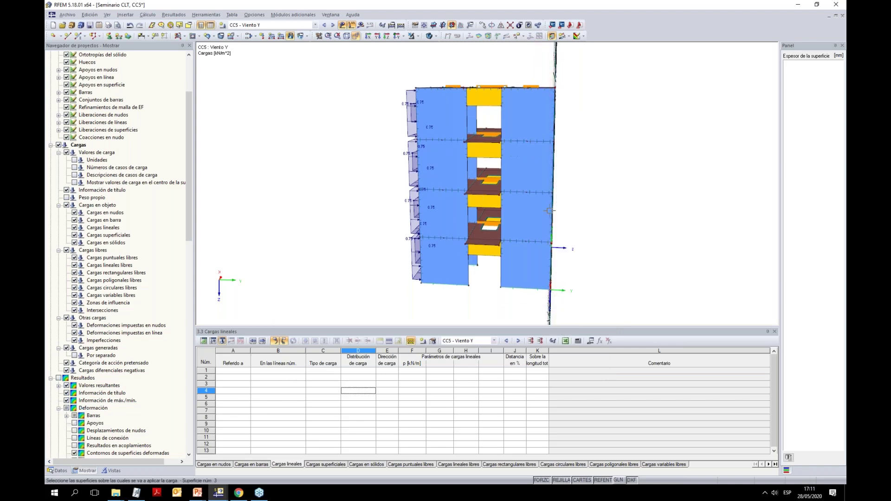
{"action": "scroll", "coordinate": [550, 210], "scroll_direction": "down", "scroll_amount": 1}
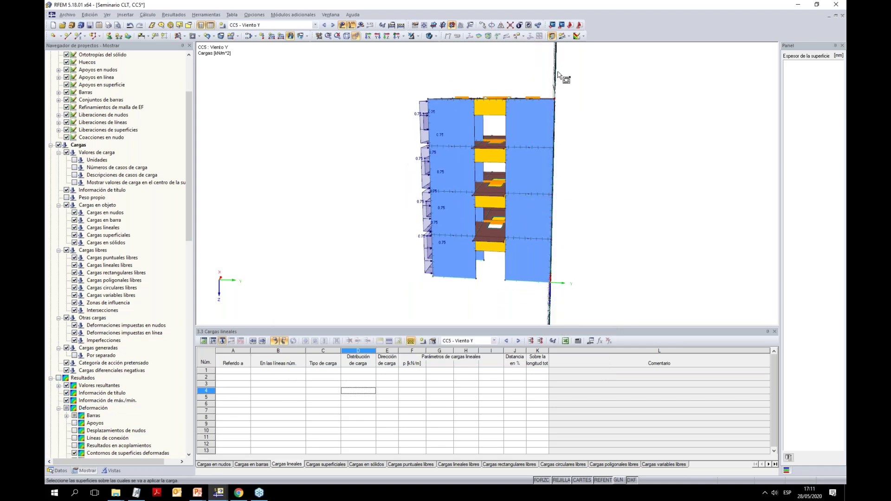
{"action": "left_click", "coordinate": [570, 291]}
{"action": "mouse_move", "coordinate": [536, 251]}
{"action": "middle_mouse_down", "text": "ctrl"}
{"action": "mouse_move", "coordinate": [452, 271]}
{"action": "mouse_move", "coordinate": [534, 266]}
{"action": "middle_mouse_up", "text": "ctrl"}
Display the building as a wireframe so the openings of both loaded facades can be reached
{"action": "left_click", "coordinate": [444, 37]}
{"action": "left_click", "coordinate": [445, 48]}
{"action": "middle_click_drag", "start_coordinate": [617, 237], "coordinate": [570, 236], "text": "ctrl"}
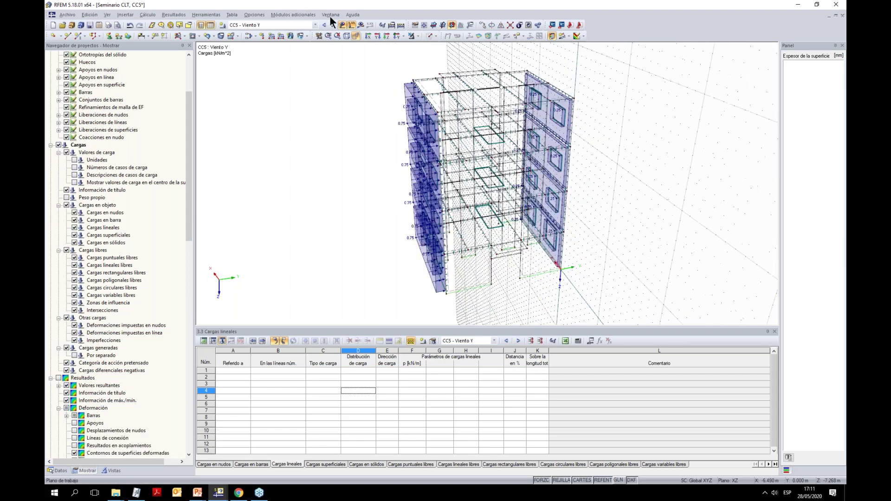
Generate line loads from a uniform 0.25 kN/m² surface load in direction YP on openings 4-11 of the facade at Y = 0
{"action": "left_click", "coordinate": [207, 14]}
{"action": "mouse_move", "coordinate": [246, 198]}
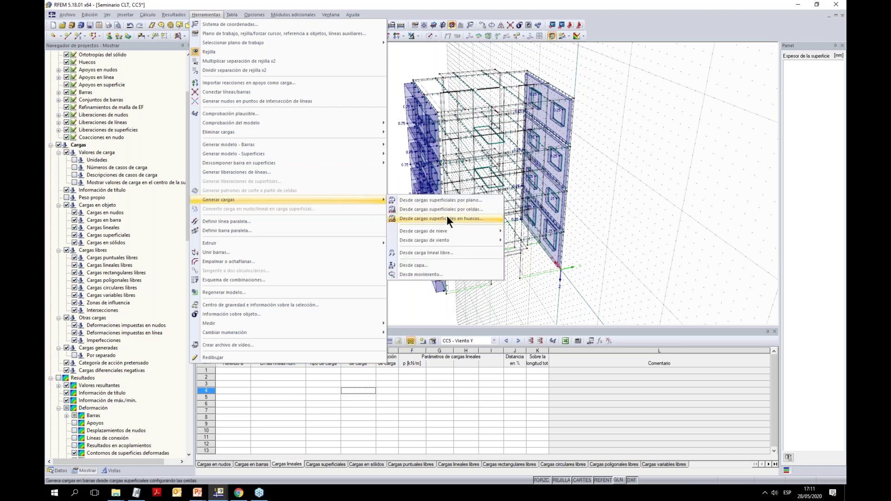
{"action": "left_click", "coordinate": [422, 254]}
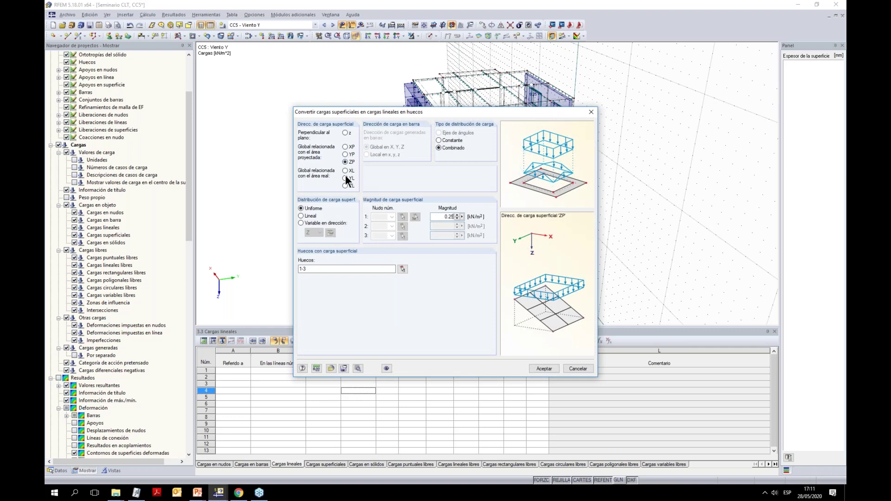
{"action": "left_click", "coordinate": [344, 154]}
{"action": "left_click", "coordinate": [402, 269]}
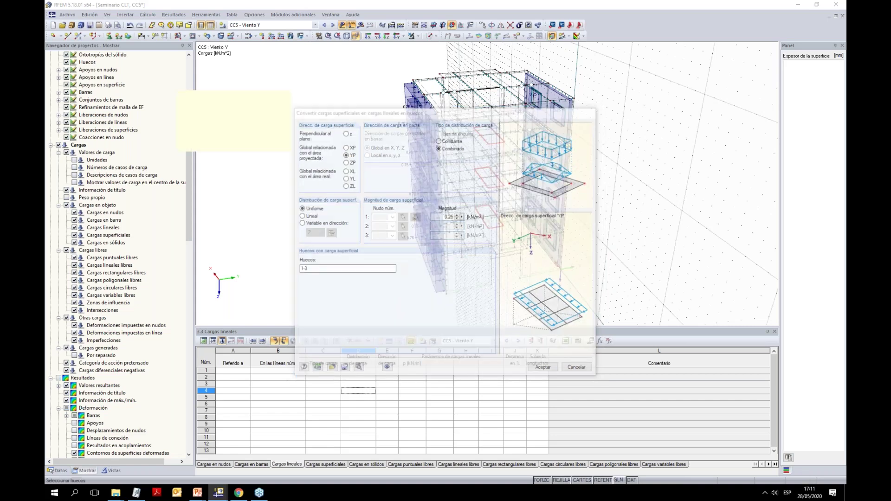
{"action": "middle_click_drag", "start_coordinate": [592, 178], "coordinate": [510, 153], "text": "ctrl"}
{"action": "left_click", "coordinate": [197, 144]}
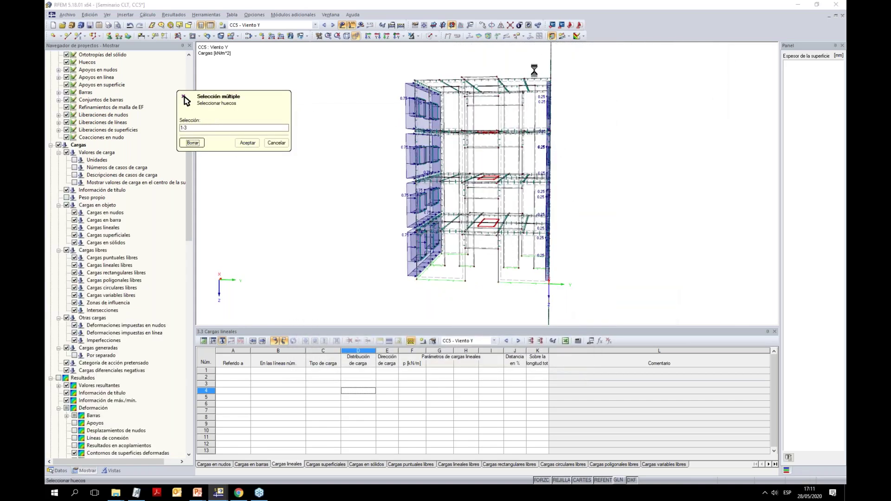
{"action": "left_click_drag", "start_coordinate": [538, 59], "coordinate": [581, 301]}
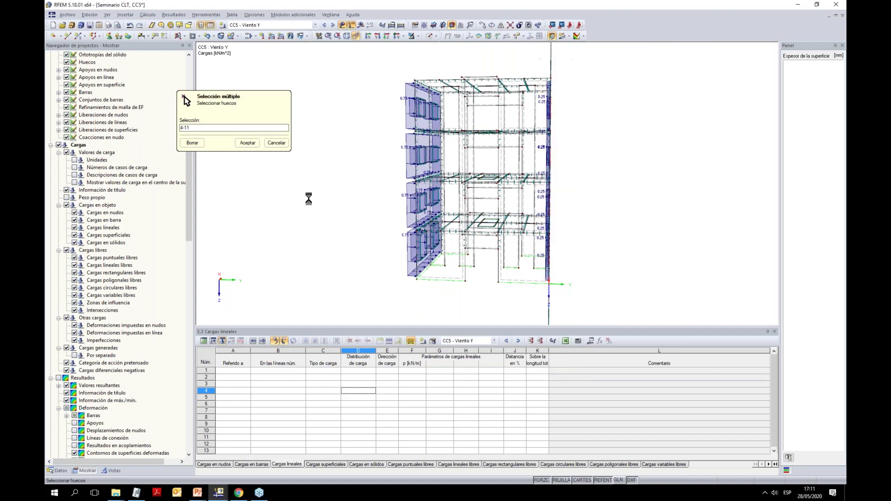
{"action": "left_click", "coordinate": [247, 142]}
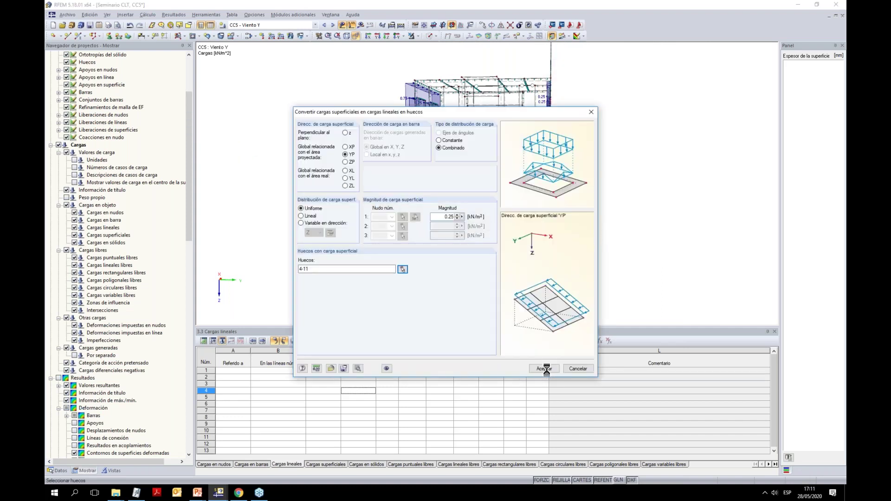
{"action": "key", "text": "Return"}
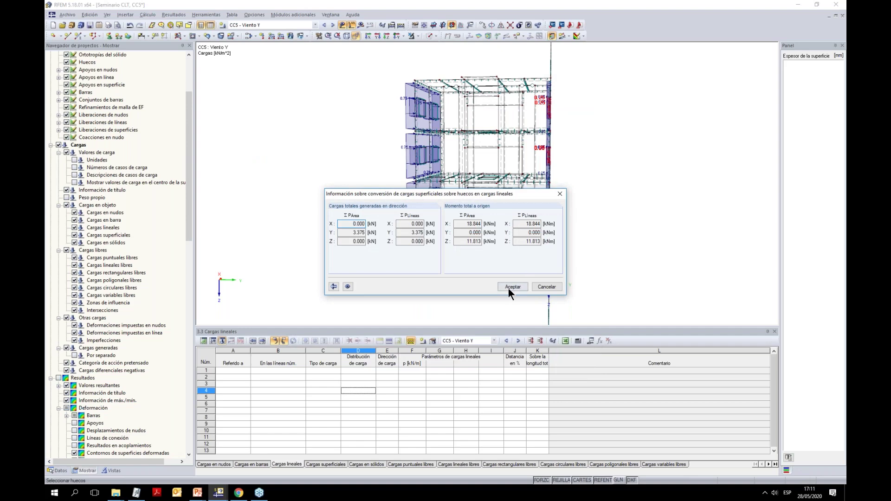
{"action": "left_click", "coordinate": [512, 287]}
Generate line loads from a uniform 0.75 kN/m² surface load in direction YP on openings 12-19 of the facade at Y = -8 m
{"action": "middle_click_drag", "start_coordinate": [548, 198], "coordinate": [525, 245], "text": "ctrl"}
{"action": "left_click", "coordinate": [207, 16]}
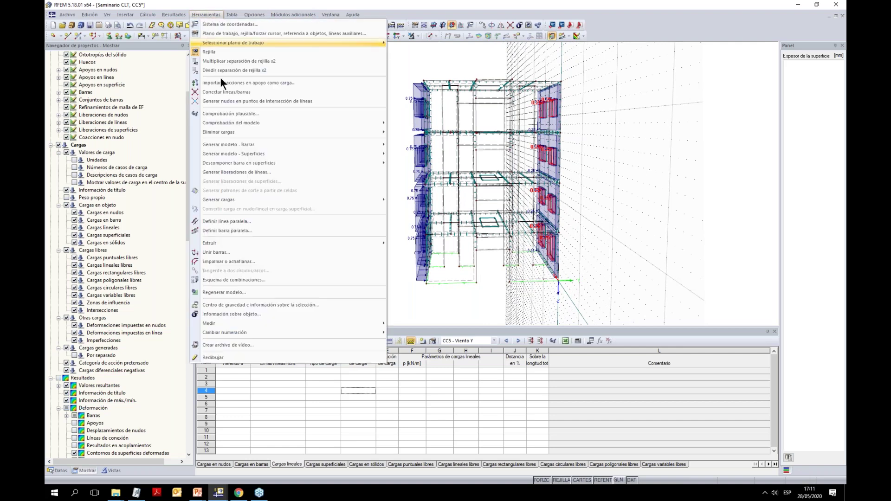
{"action": "mouse_move", "coordinate": [239, 200]}
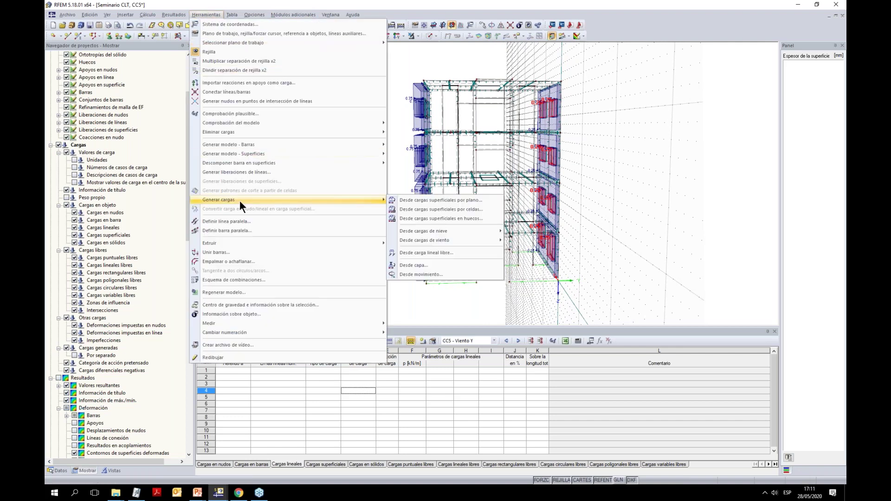
{"action": "left_click", "coordinate": [445, 216]}
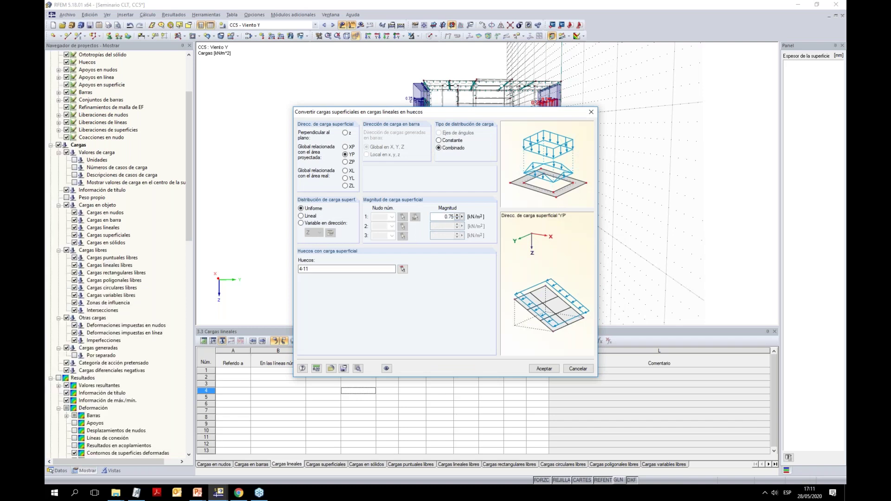
{"action": "left_click", "coordinate": [402, 269]}
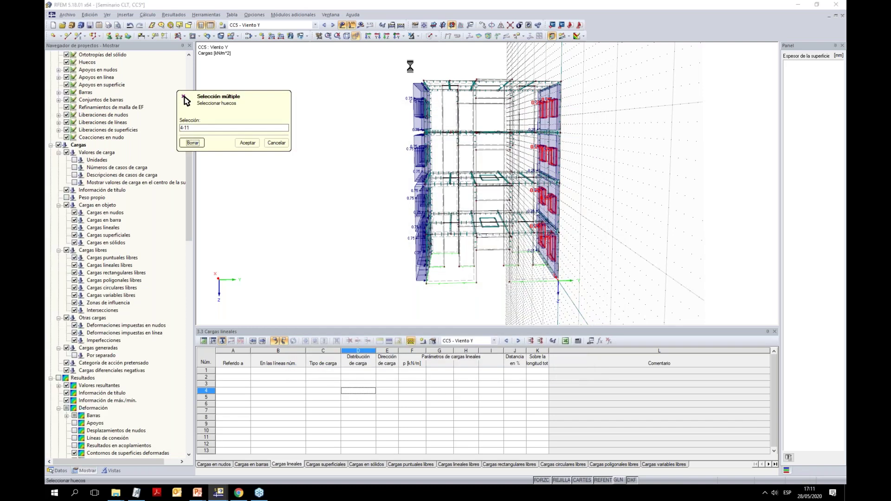
{"action": "left_click_drag", "start_coordinate": [416, 61], "coordinate": [445, 312]}
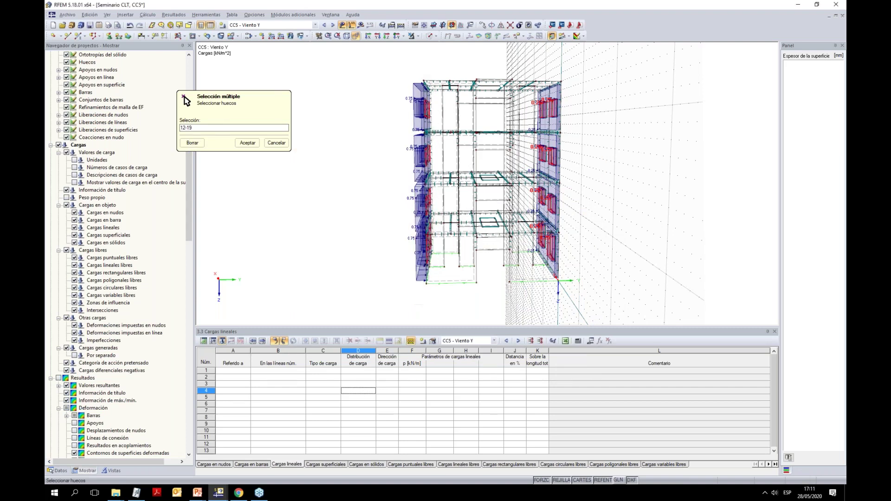
{"action": "left_click", "coordinate": [249, 142]}
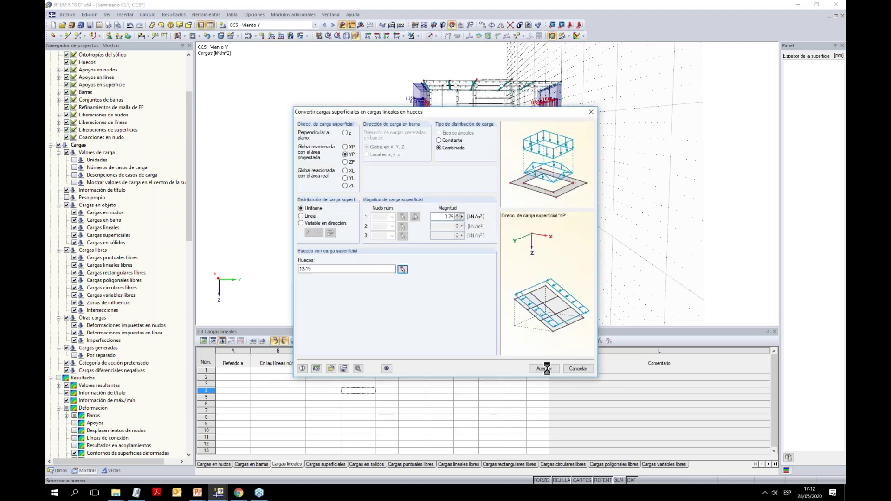
{"action": "left_click", "coordinate": [545, 366]}
{"action": "left_click", "coordinate": [516, 286]}
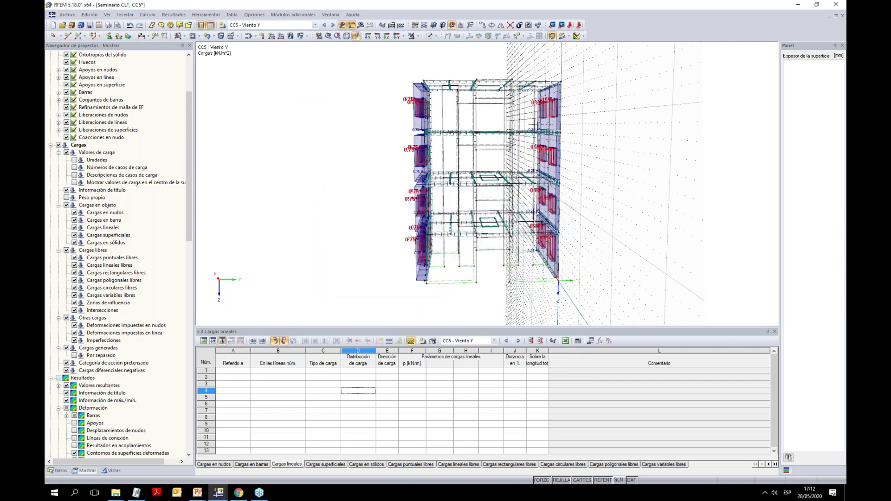
Switch to load case CC6 - Nieve and apply a uniform vertical surface load of 1.00 kN/m² to the roof slab
{"action": "left_click", "coordinate": [332, 25]}
{"action": "left_click", "coordinate": [290, 36]}
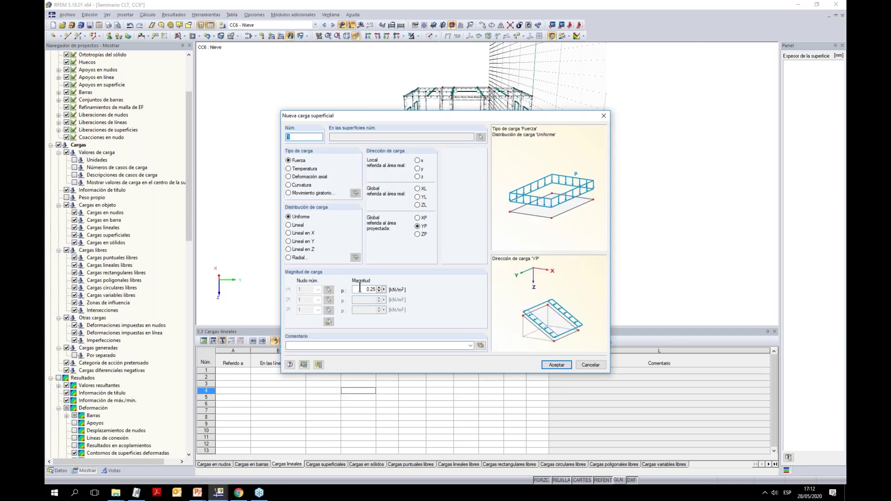
{"action": "left_click", "coordinate": [557, 364]}
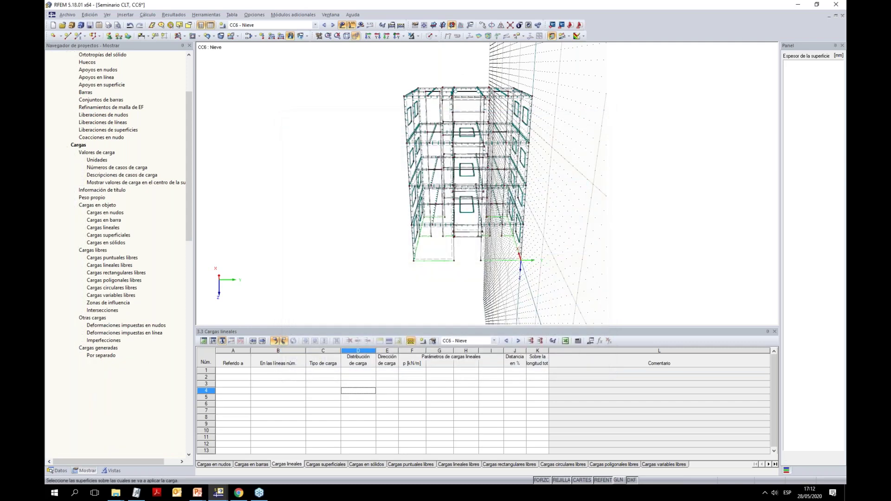
{"action": "scroll", "coordinate": [470, 196], "scroll_direction": "up", "scroll_amount": 5}
{"action": "left_click", "coordinate": [481, 160]}
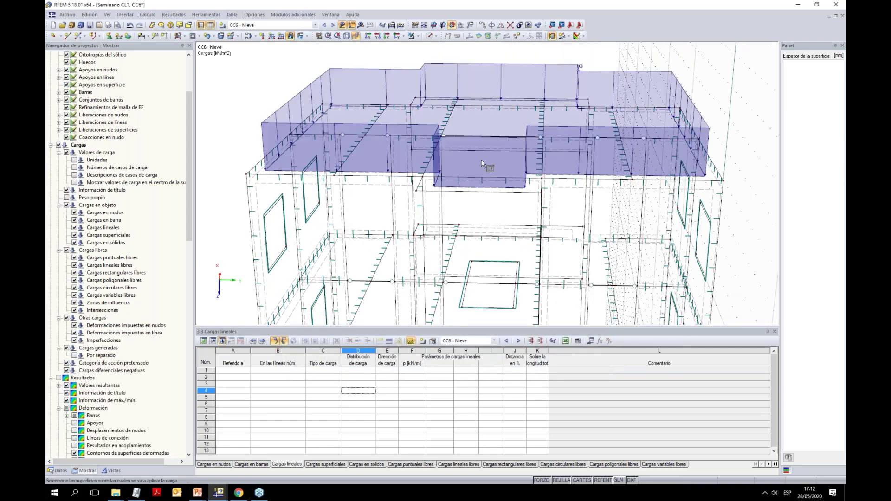
{"action": "scroll", "coordinate": [583, 141], "scroll_direction": "down", "scroll_amount": 5}
{"action": "middle_click_drag", "start_coordinate": [583, 141], "coordinate": [529, 148], "text": "ctrl"}
Hide the line hinges in the model display and set the work plane to XY
{"action": "scroll", "coordinate": [144, 240], "scroll_direction": "up", "scroll_amount": 4}
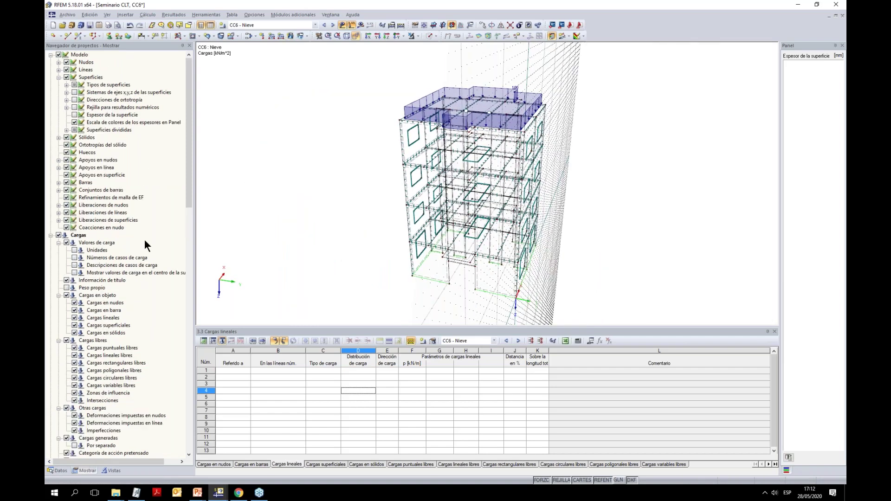
{"action": "left_click", "coordinate": [58, 69]}
{"action": "left_click", "coordinate": [74, 85]}
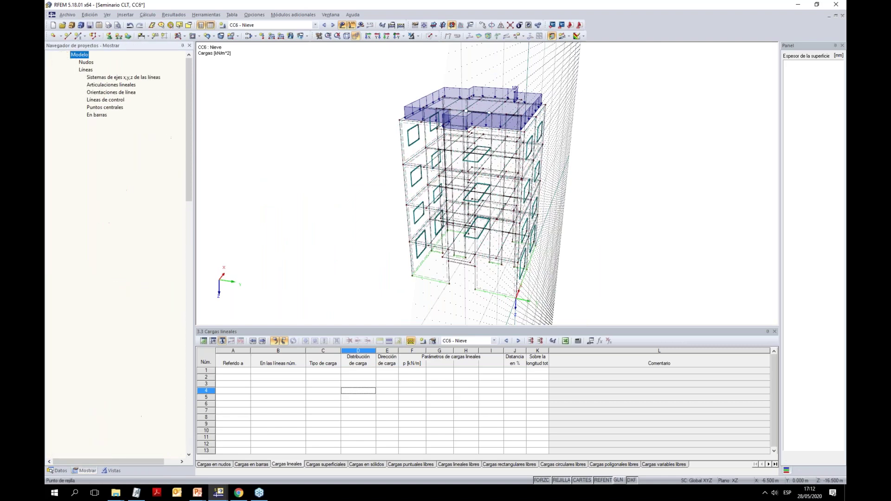
{"action": "left_click", "coordinate": [434, 24]}
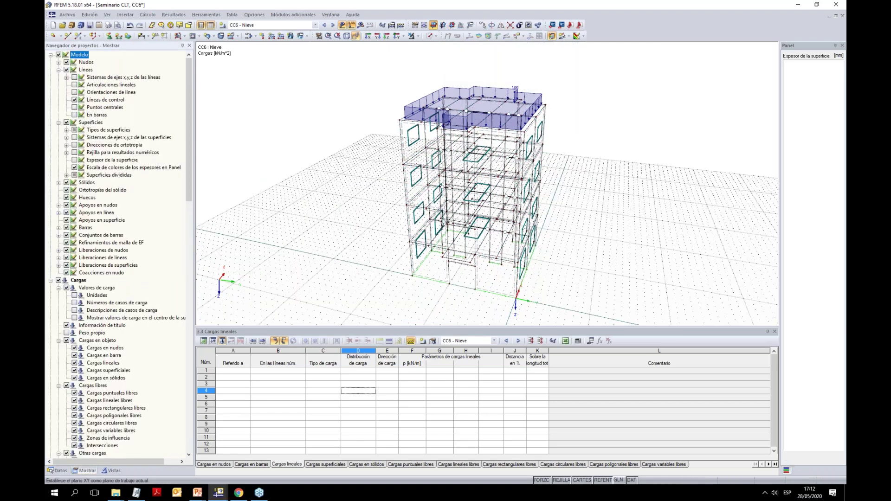
{"action": "scroll", "coordinate": [640, 235], "scroll_direction": "down", "scroll_amount": 2}
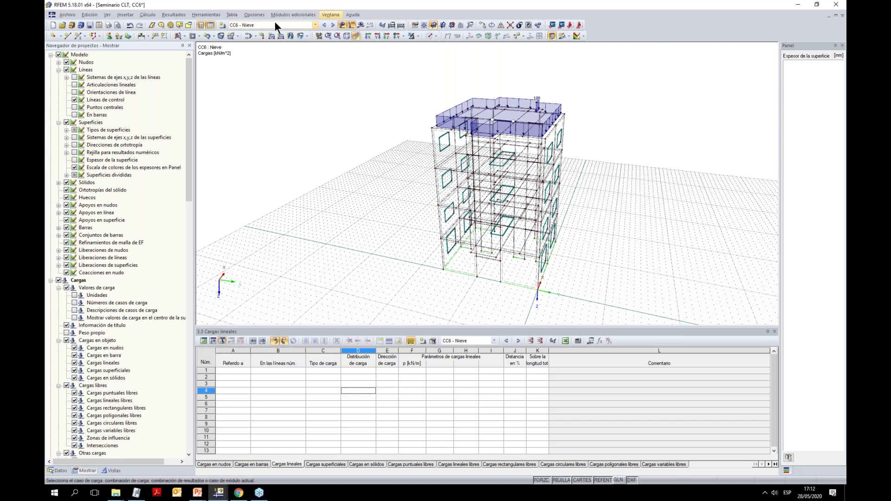
Review the loads applied in load cases CC1 to CC5, ending on CC5 - Viento Y
{"action": "left_click", "coordinate": [324, 24]}
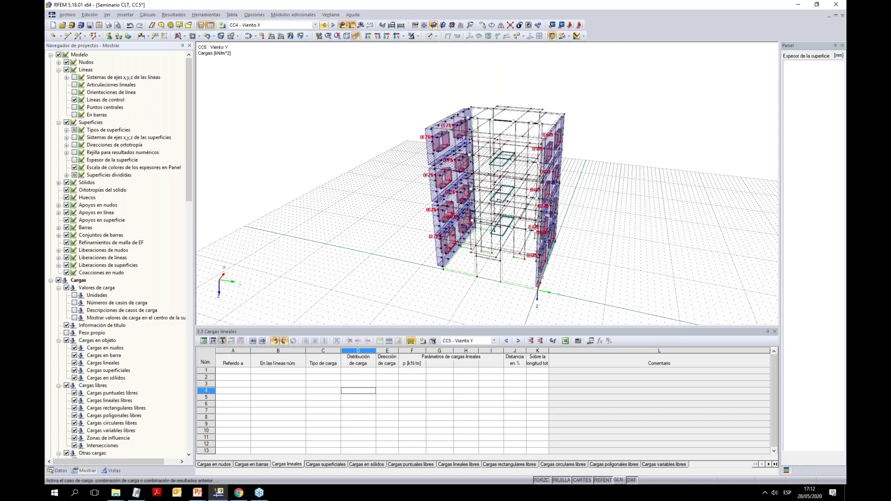
{"action": "left_click", "coordinate": [324, 25]}
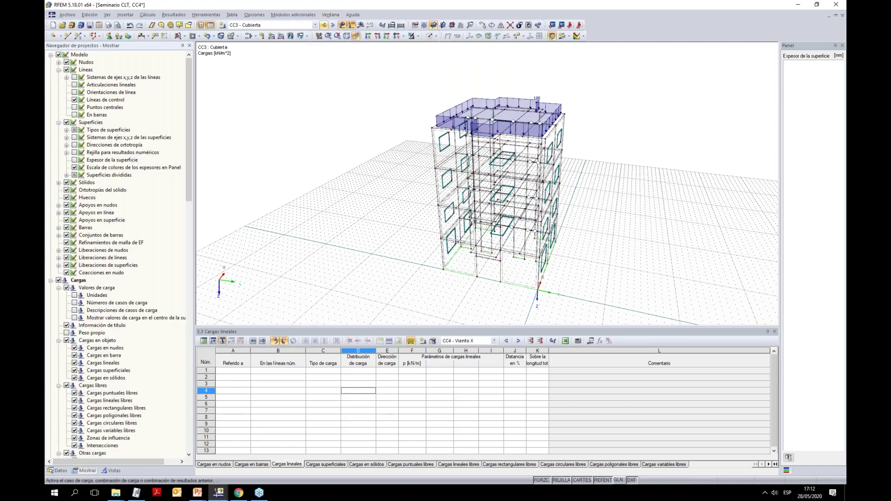
{"action": "left_click", "coordinate": [324, 25]}
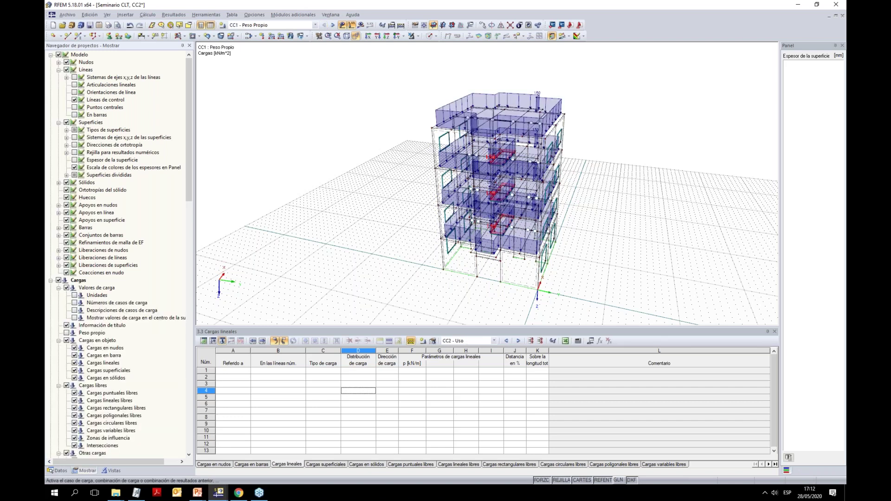
{"action": "left_click", "coordinate": [333, 25]}
{"action": "left_click", "coordinate": [332, 24]}
{"action": "left_click", "coordinate": [332, 24]}
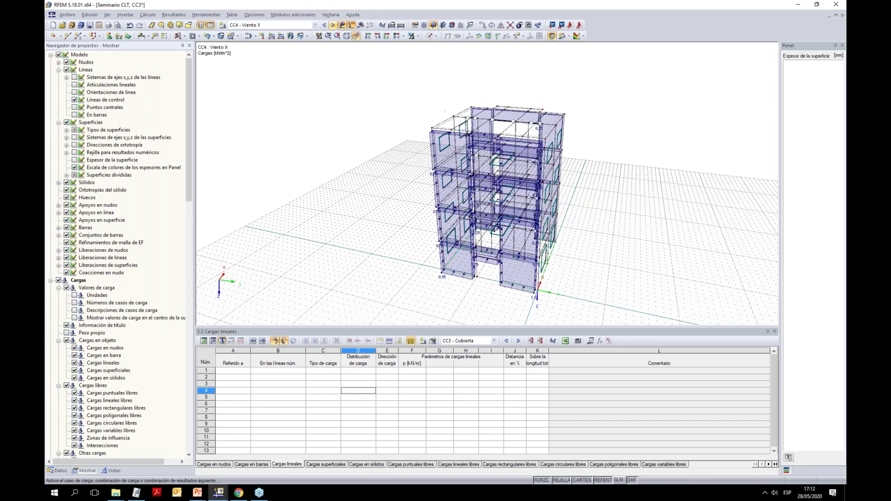
{"action": "left_click", "coordinate": [332, 24]}
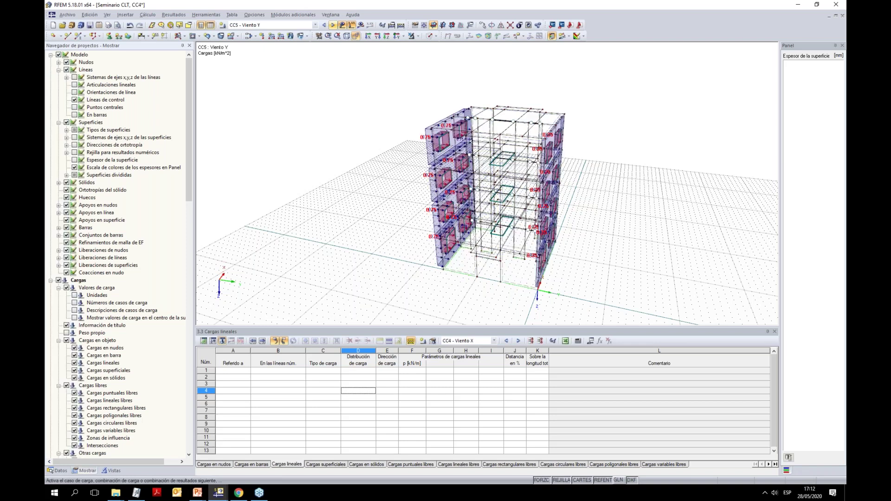
Calculate CC5 - Viento Y and display its global deformations with the loads, support reactions and grid hidden
{"action": "left_click", "coordinate": [360, 25]}
{"action": "left_click", "coordinate": [433, 261]}
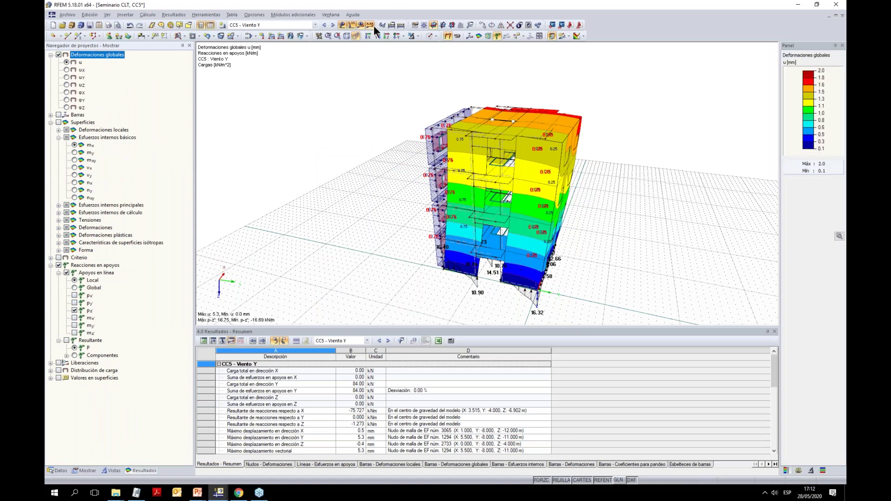
{"action": "left_click", "coordinate": [351, 25]}
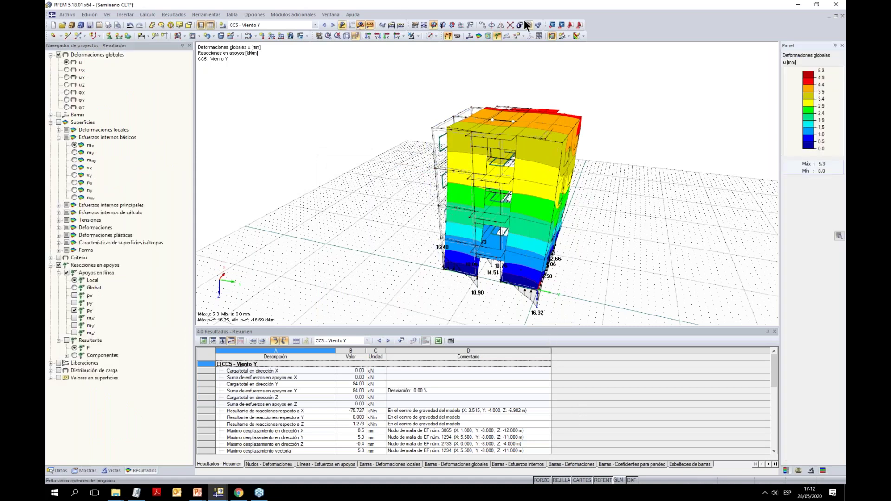
{"action": "left_click", "coordinate": [496, 34]}
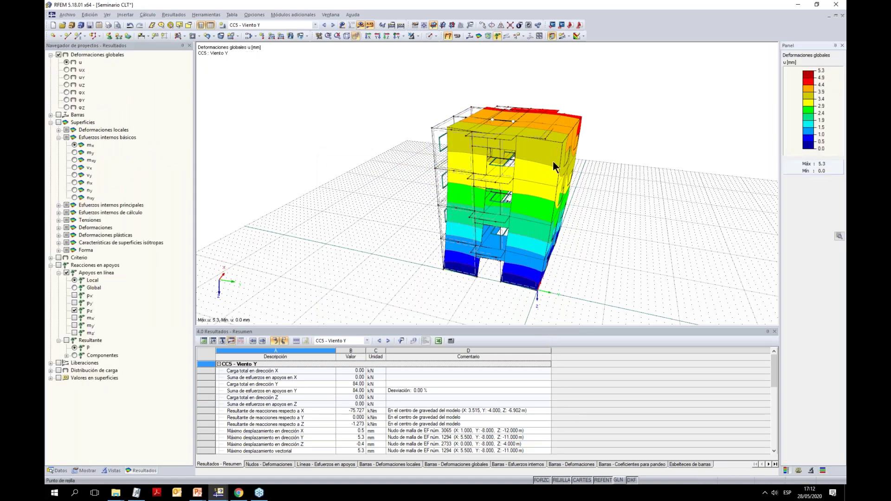
{"action": "left_click", "coordinate": [561, 481]}
{"action": "middle_click_drag", "start_coordinate": [596, 194], "coordinate": [540, 184], "text": "ctrl"}
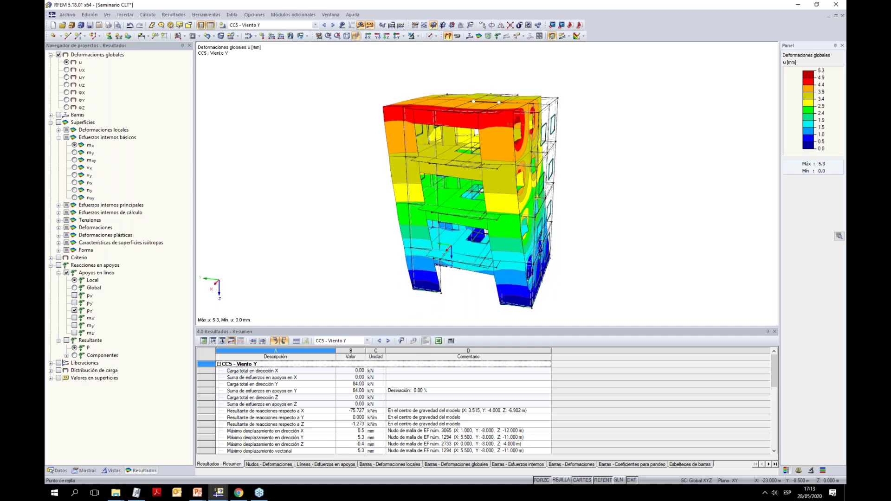
Calculate load case CC4 - Viento X and examine its global deformations from the opposite side of the building
{"action": "left_click", "coordinate": [327, 24]}
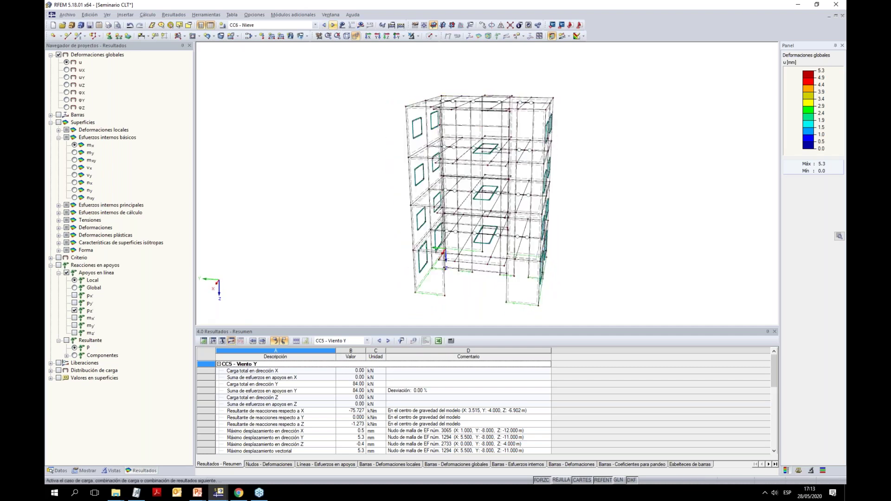
{"action": "left_click", "coordinate": [324, 24]}
{"action": "left_click", "coordinate": [370, 24]}
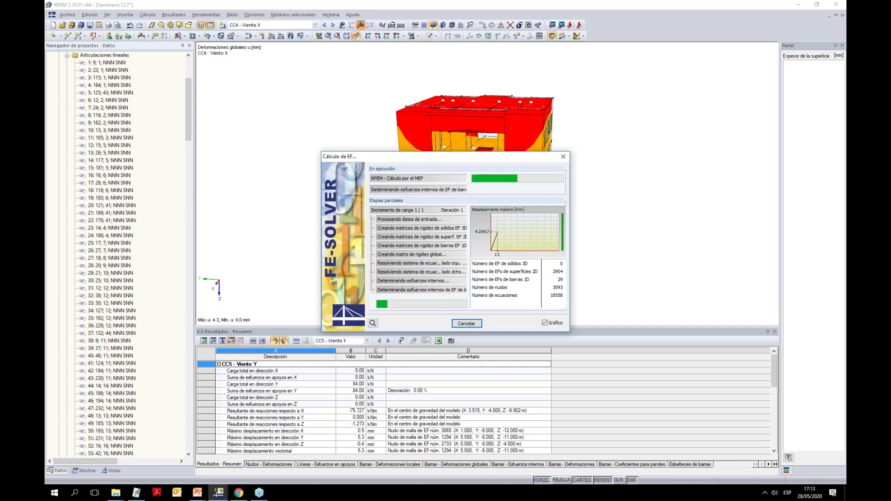
{"action": "middle_click_drag", "start_coordinate": [621, 187], "coordinate": [362, 199], "text": "ctrl"}
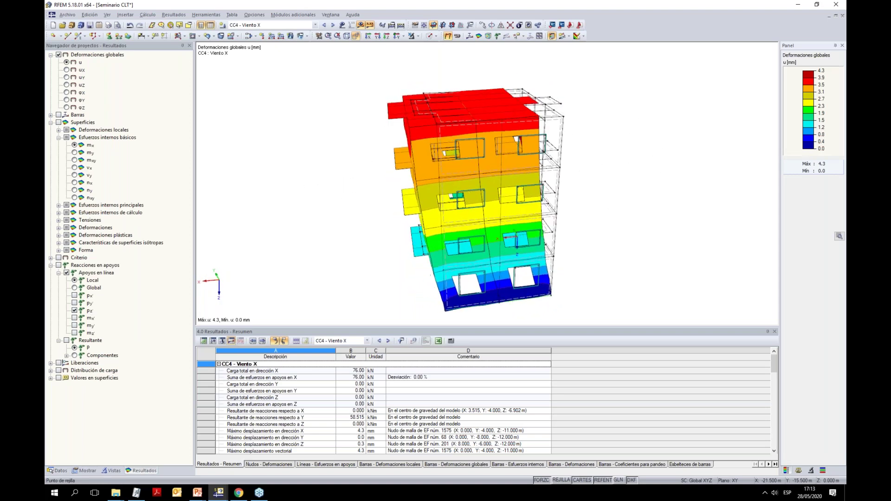
Select result combination CR131 - ELU (STR/GEO) - Permanente / transitoria and start calculating its results
{"action": "left_click", "coordinate": [283, 27]}
{"action": "left_click_drag", "start_coordinate": [356, 46], "coordinate": [361, 197]}
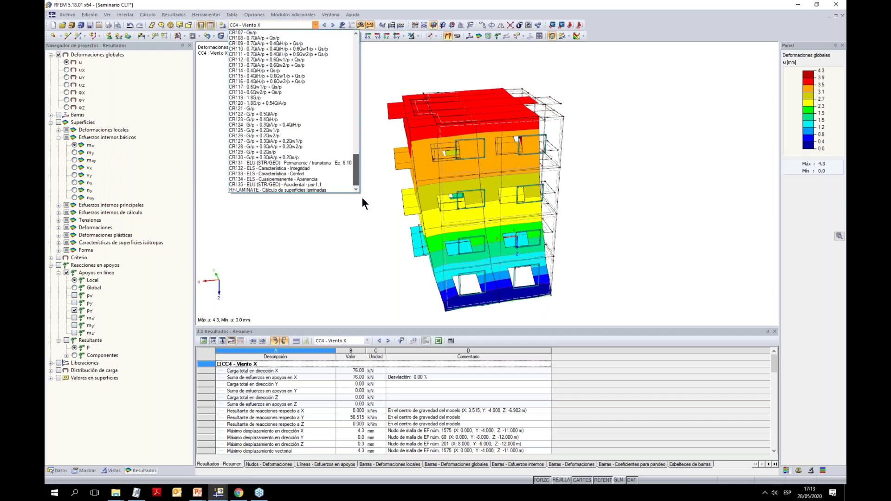
{"action": "left_click", "coordinate": [310, 163]}
{"action": "left_click", "coordinate": [358, 26]}
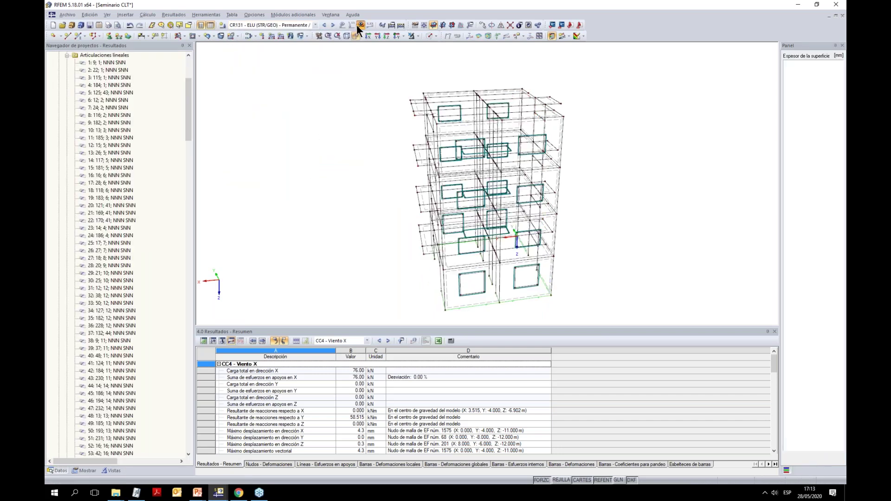
Finish calculating CR131, isolate the supported lines at the building's base, and show them in plan along Z
{"action": "left_click", "coordinate": [430, 258]}
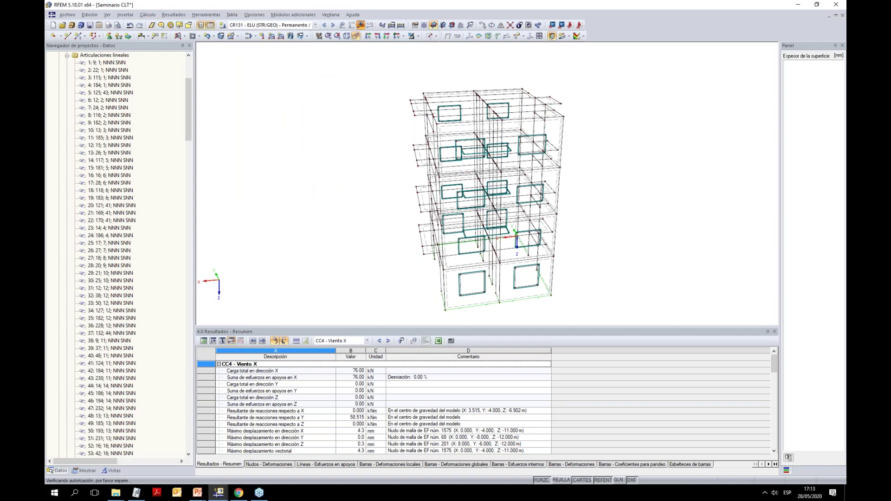
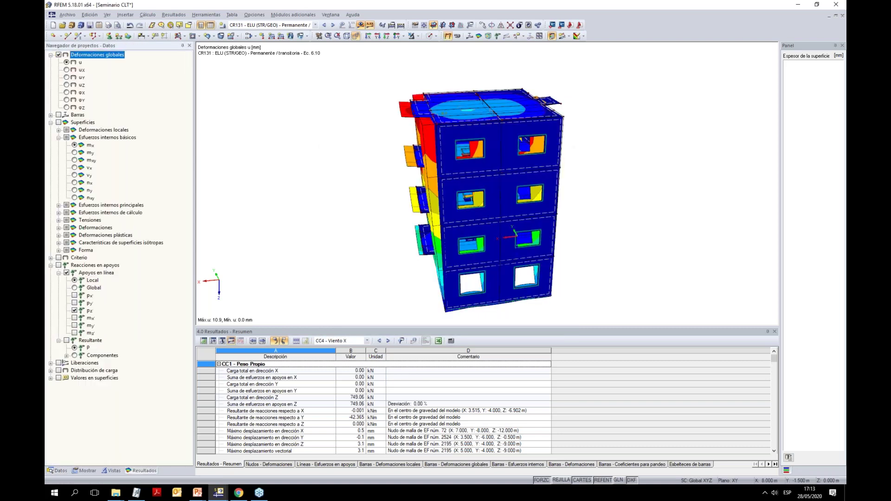
{"action": "middle_click_drag", "start_coordinate": [577, 254], "coordinate": [545, 170], "text": "ctrl"}
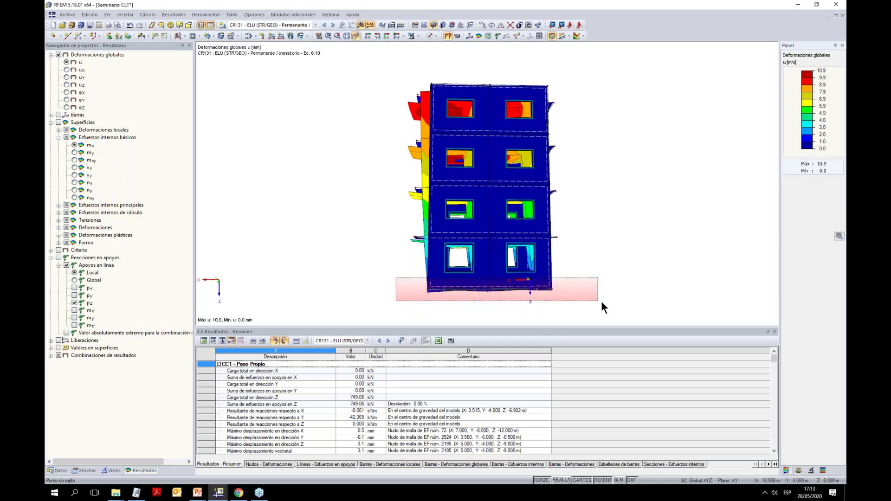
{"action": "left_click", "coordinate": [417, 36]}
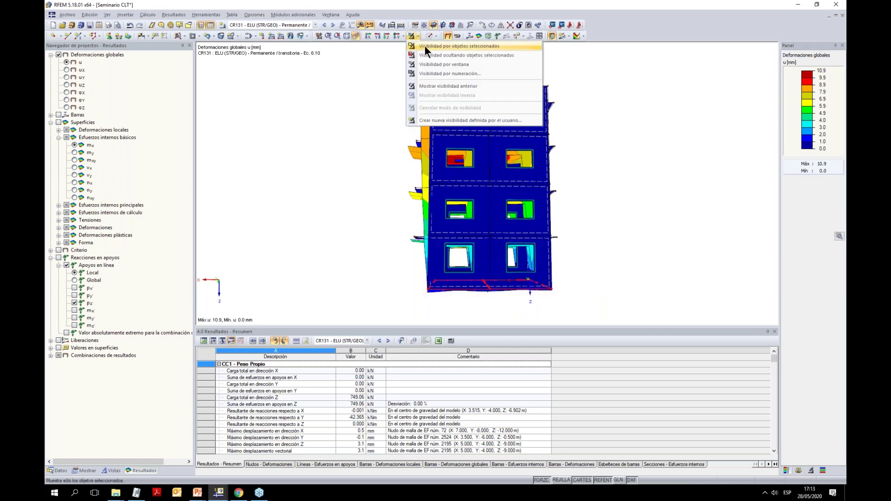
{"action": "left_click", "coordinate": [425, 49]}
{"action": "left_click", "coordinate": [385, 36]}
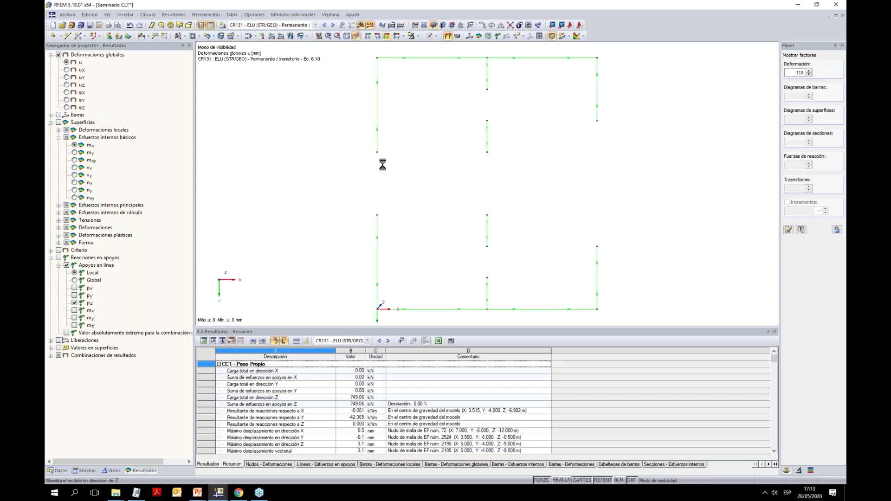
Activate load case CC2 - Uso and display its support reactions as information boxes with the Real distribution turned off
{"action": "left_click", "coordinate": [315, 25]}
{"action": "left_click_drag", "start_coordinate": [356, 160], "coordinate": [357, 38]}
{"action": "left_click", "coordinate": [290, 38]}
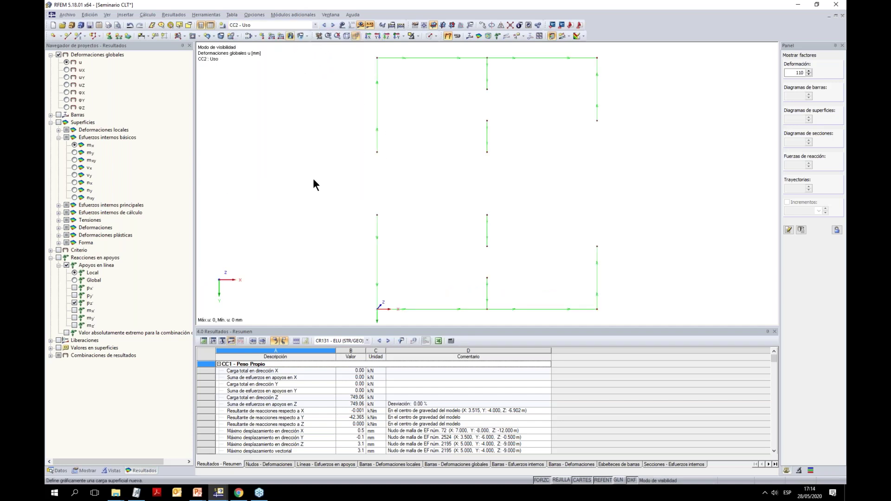
{"action": "left_click", "coordinate": [85, 470]}
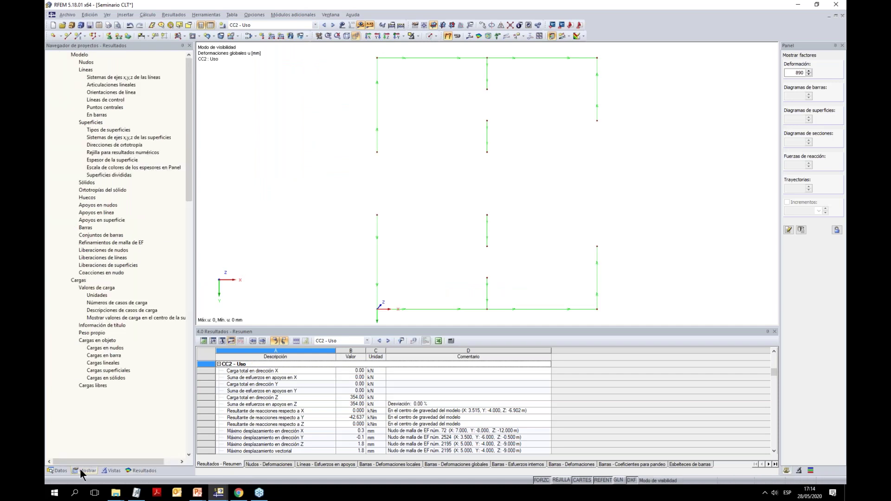
{"action": "scroll", "coordinate": [104, 337], "scroll_direction": "down", "scroll_amount": 16}
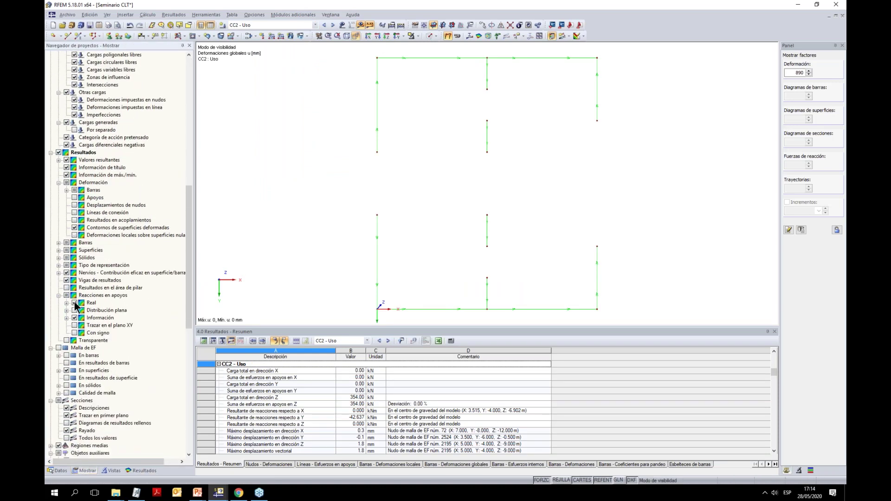
{"action": "left_click", "coordinate": [498, 36]}
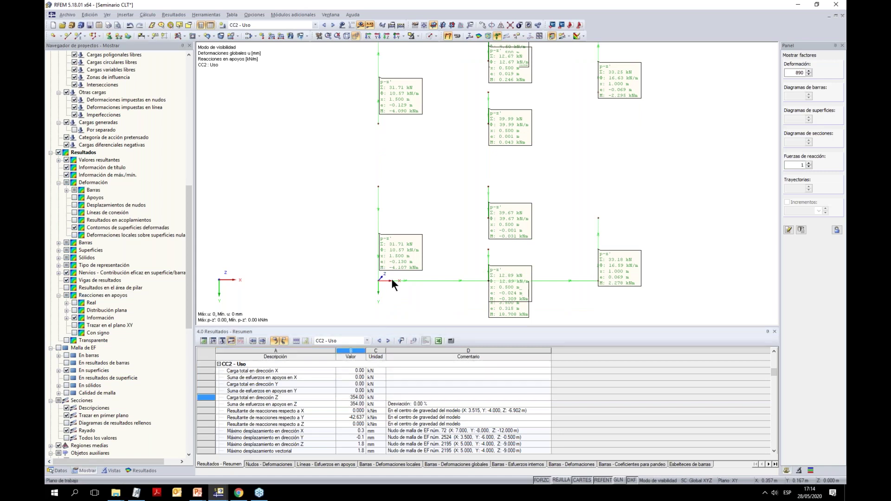
Examine the vertical line support reactions of CC2 - Uso and compare them with those of CC3 - Cubierta
{"action": "scroll", "coordinate": [402, 289], "scroll_direction": "down", "scroll_amount": 1}
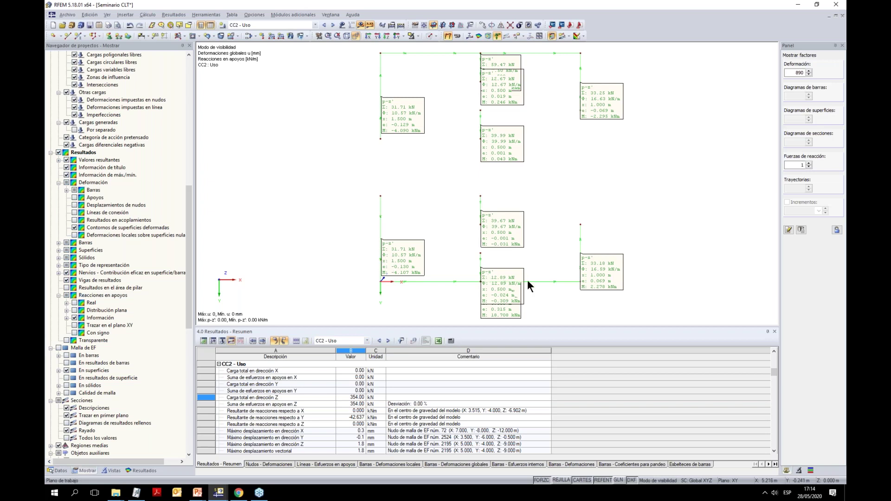
{"action": "scroll", "coordinate": [466, 310], "scroll_direction": "up", "scroll_amount": 3}
{"action": "scroll", "coordinate": [496, 290], "scroll_direction": "down", "scroll_amount": 3}
{"action": "middle_click_drag", "start_coordinate": [575, 211], "coordinate": [512, 47]}
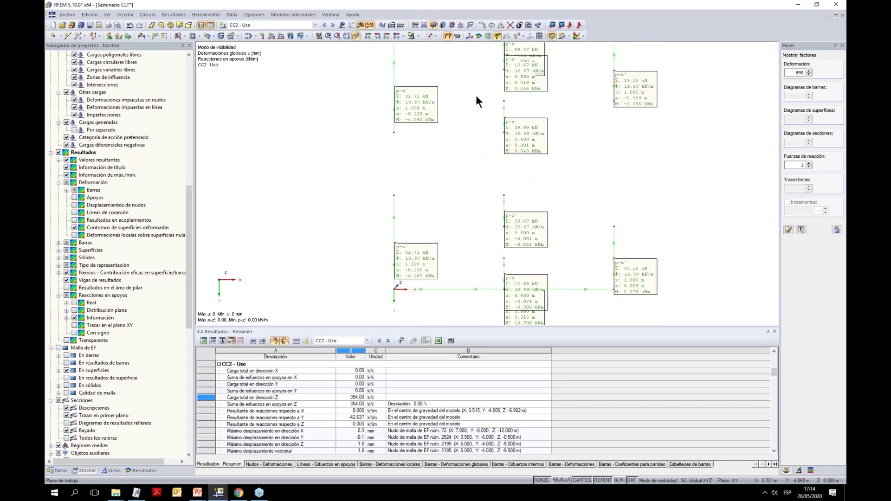
{"action": "left_click", "coordinate": [332, 25]}
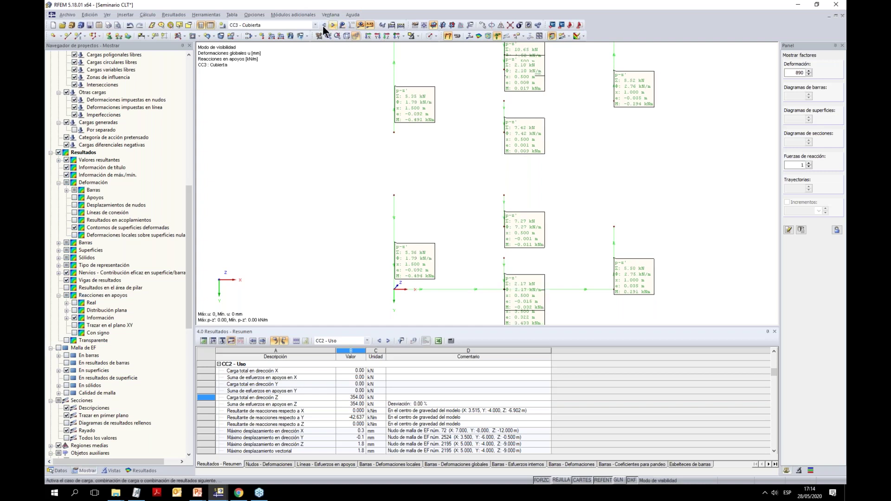
{"action": "left_click", "coordinate": [324, 25]}
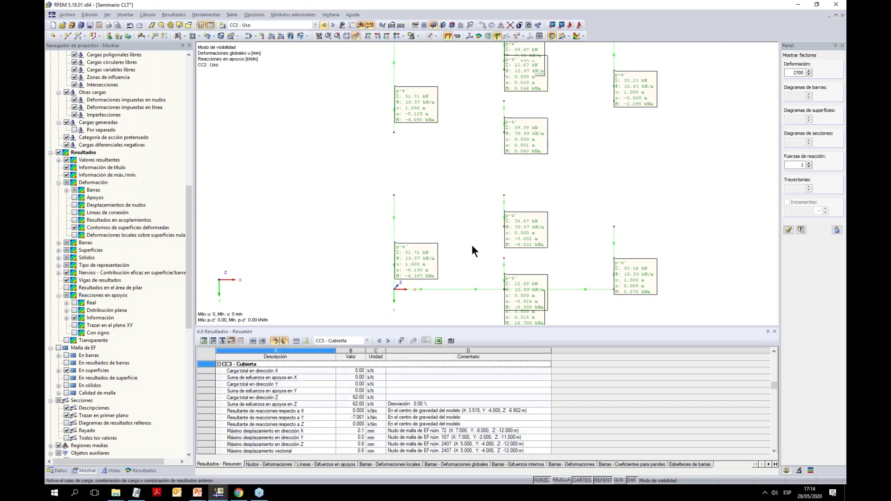
{"action": "middle_click_drag", "start_coordinate": [502, 257], "coordinate": [374, 296]}
{"action": "left_click", "coordinate": [264, 238]}
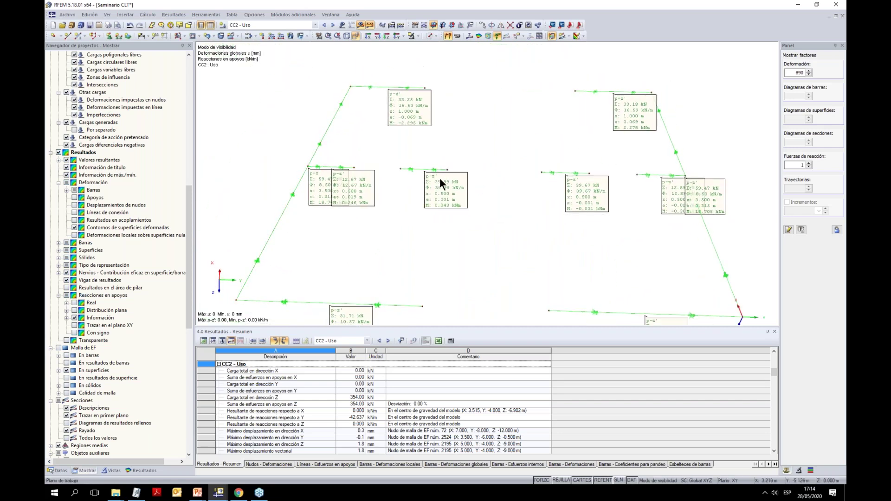
{"action": "middle_click_drag", "start_coordinate": [561, 254], "coordinate": [519, 255], "text": "ctrl"}
{"action": "middle_click_drag", "start_coordinate": [585, 245], "coordinate": [440, 218], "text": "ctrl"}
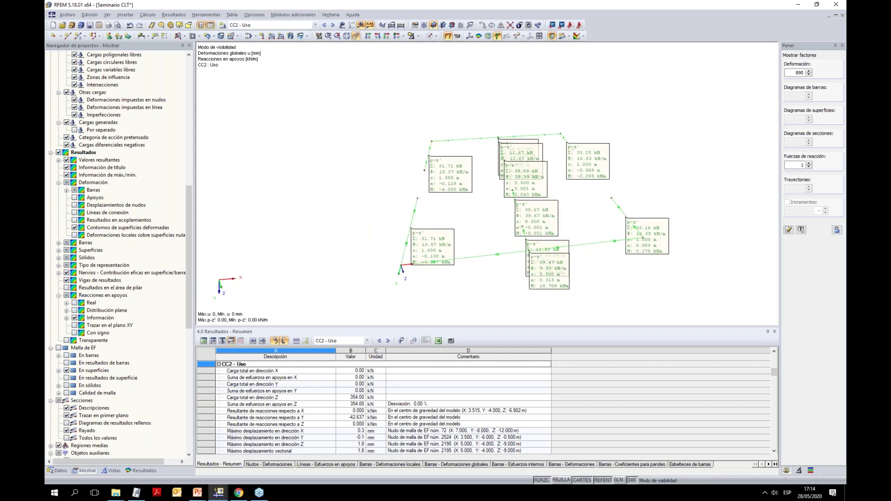
Activate CC5 - Viento Y, display the local px' line support reactions instead of pz', and examine them along the base walls
{"action": "left_click", "coordinate": [297, 25]}
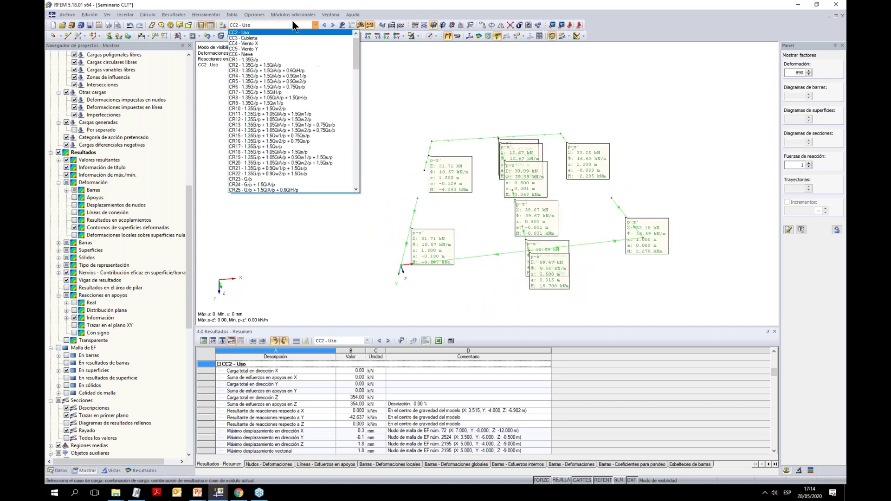
{"action": "left_click", "coordinate": [333, 49]}
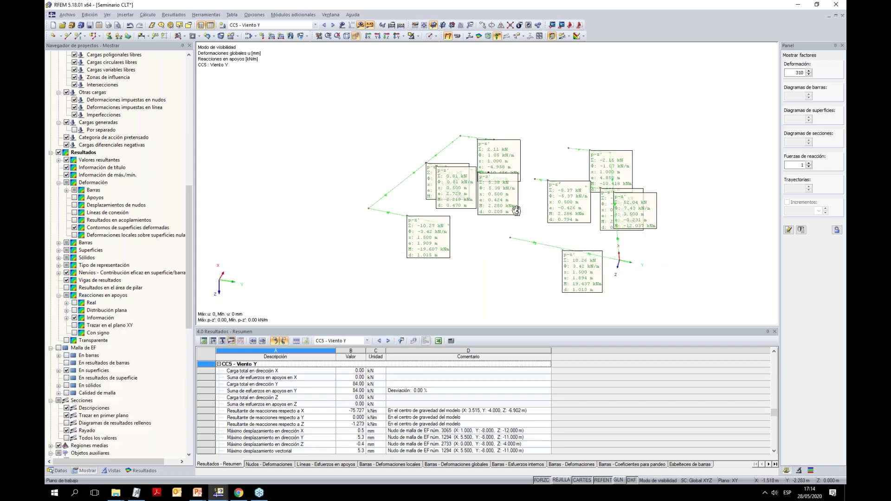
{"action": "left_click", "coordinate": [140, 471]}
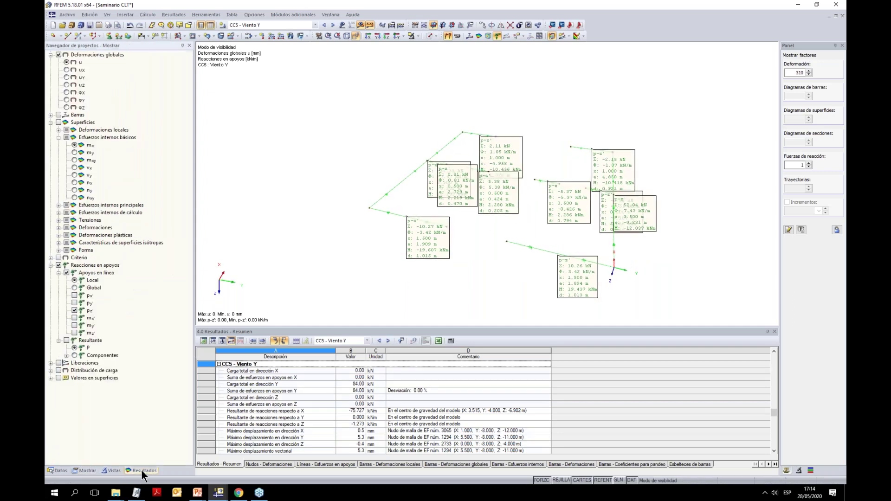
{"action": "left_click", "coordinate": [74, 296]}
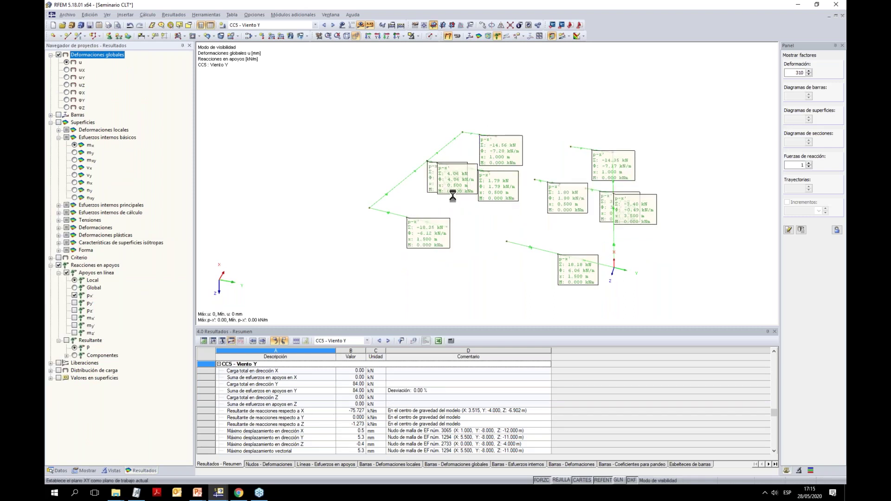
{"action": "middle_click_drag", "start_coordinate": [480, 202], "coordinate": [441, 277], "text": "ctrl"}
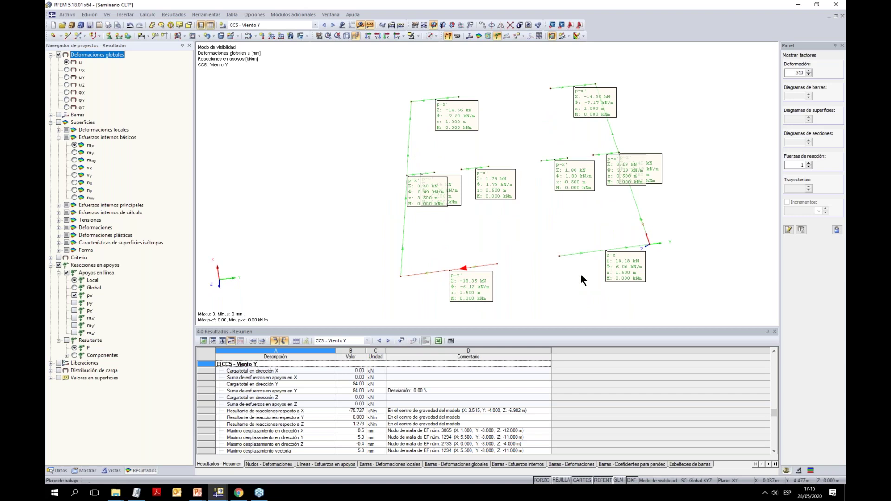
{"action": "scroll", "coordinate": [439, 161], "scroll_direction": "up", "scroll_amount": 5}
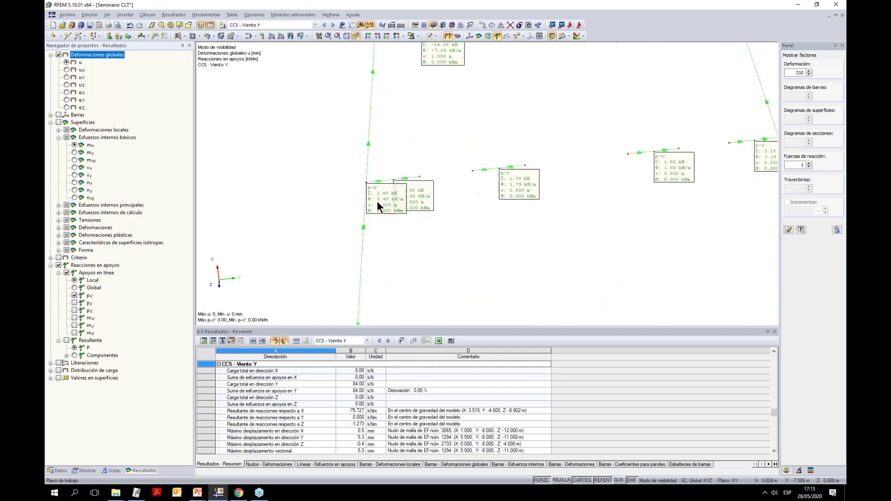
{"action": "scroll", "coordinate": [358, 181], "scroll_direction": "down", "scroll_amount": 4}
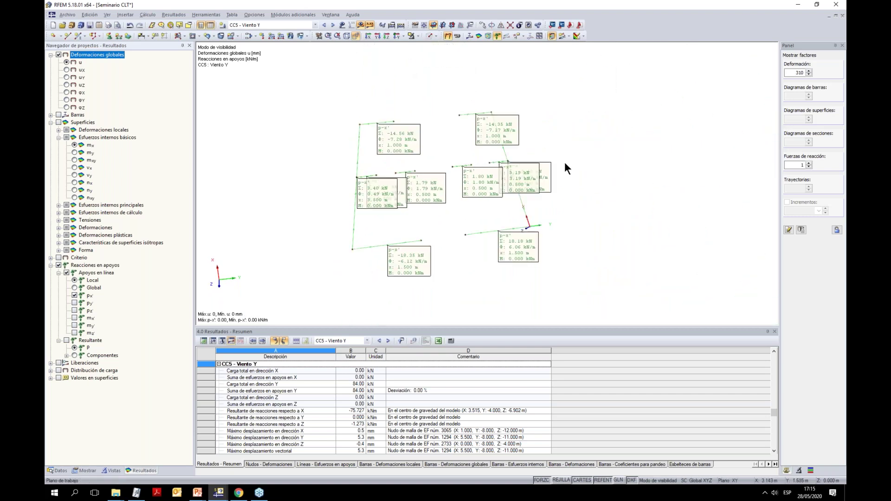
{"action": "scroll", "coordinate": [487, 177], "scroll_direction": "up", "scroll_amount": 1}
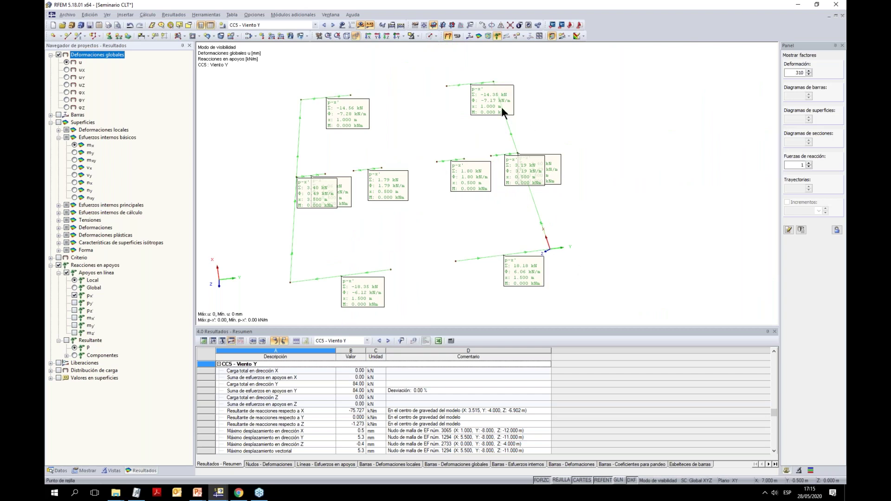
{"action": "middle_click_drag", "start_coordinate": [378, 271], "coordinate": [441, 224], "text": "ctrl"}
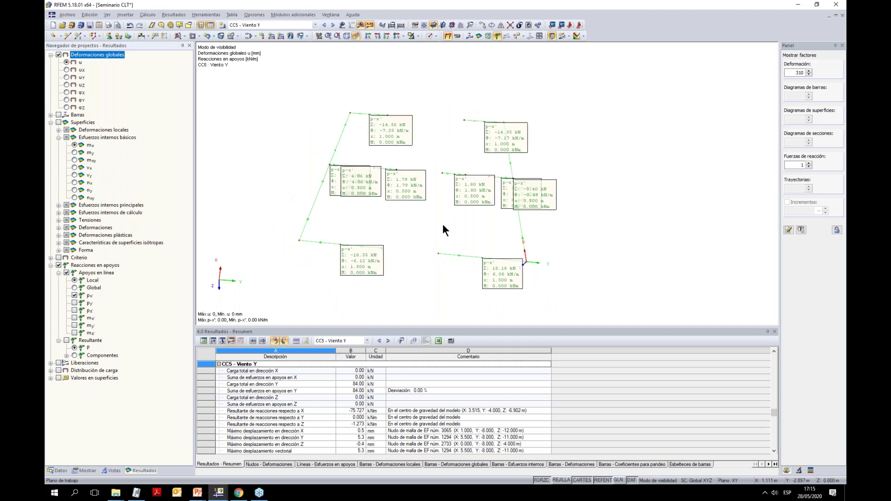
Activate result combination CR131 - ELU (STR/GEO) and examine its minimum and maximum px' line support reactions
{"action": "left_click", "coordinate": [295, 27]}
{"action": "left_click_drag", "start_coordinate": [361, 66], "coordinate": [358, 168]}
{"action": "scroll", "coordinate": [353, 171], "scroll_direction": "down", "scroll_amount": 8}
{"action": "left_click", "coordinate": [328, 162]}
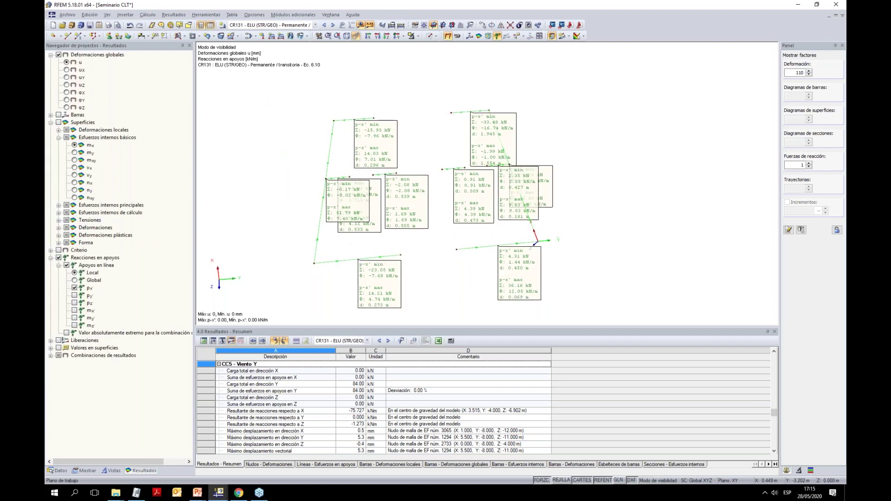
{"action": "mouse_move", "coordinate": [472, 214]}
{"action": "middle_mouse_down", "text": "ctrl"}
{"action": "mouse_move", "coordinate": [481, 218]}
{"action": "mouse_move", "coordinate": [458, 205]}
{"action": "middle_mouse_up", "text": "ctrl"}
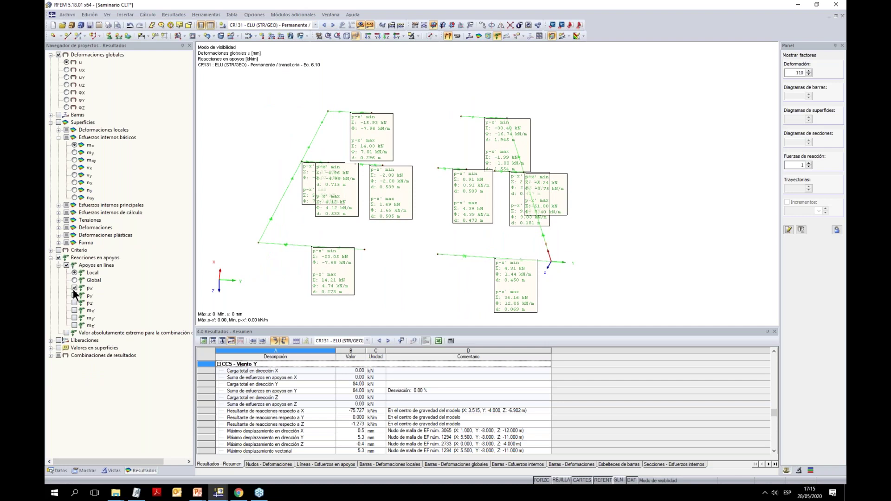
Display the local pz' line support reactions of CR131 instead of px' and examine their minimum and maximum values
{"action": "left_click", "coordinate": [75, 302]}
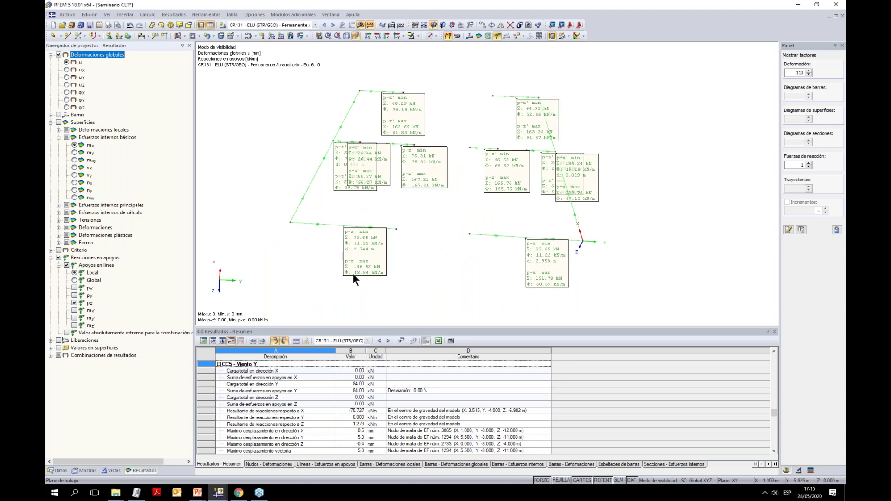
{"action": "scroll", "coordinate": [344, 271], "scroll_direction": "up", "scroll_amount": 1}
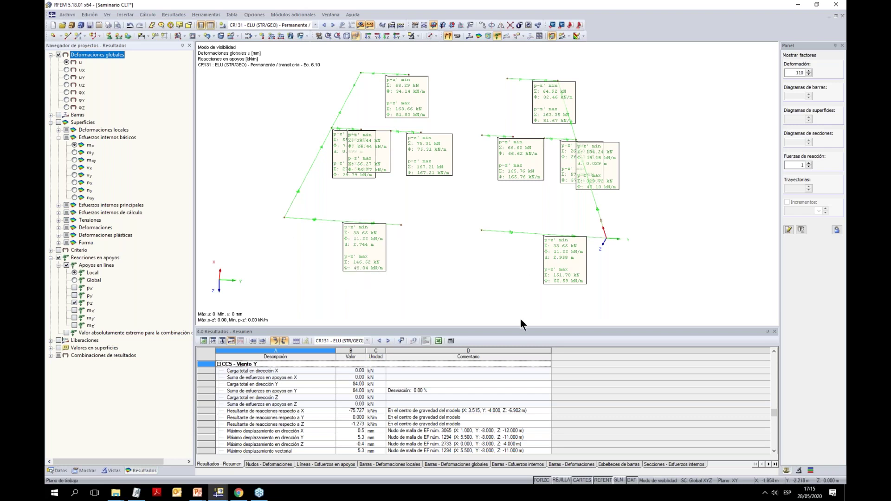
{"action": "mouse_move", "coordinate": [655, 199]}
{"action": "middle_mouse_down", "text": "ctrl"}
{"action": "mouse_move", "coordinate": [600, 222]}
{"action": "mouse_move", "coordinate": [436, 207]}
{"action": "mouse_move", "coordinate": [441, 195]}
{"action": "mouse_move", "coordinate": [661, 174]}
{"action": "mouse_move", "coordinate": [642, 190]}
{"action": "middle_mouse_up", "text": "ctrl"}
{"action": "scroll", "coordinate": [663, 175], "scroll_direction": "down", "scroll_amount": 1}
{"action": "middle_click_drag", "start_coordinate": [497, 233], "coordinate": [533, 233], "text": "ctrl"}
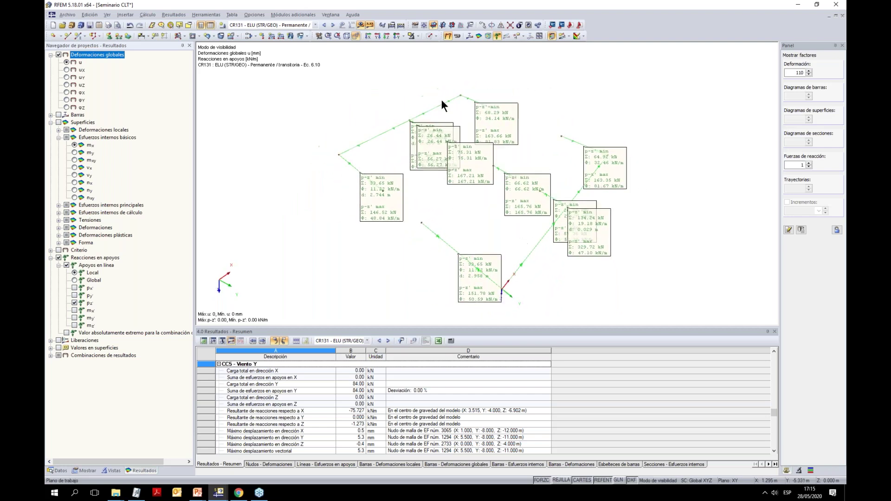
Hide the support reactions, cancel the visibility mode, and show the whole building's CR131 deformations in a straight elevation view
{"action": "left_click", "coordinate": [58, 257]}
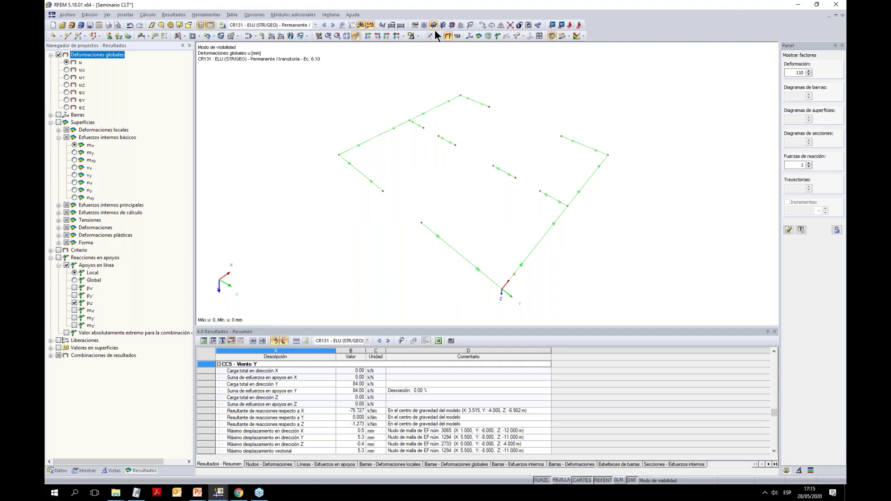
{"action": "left_click", "coordinate": [417, 35]}
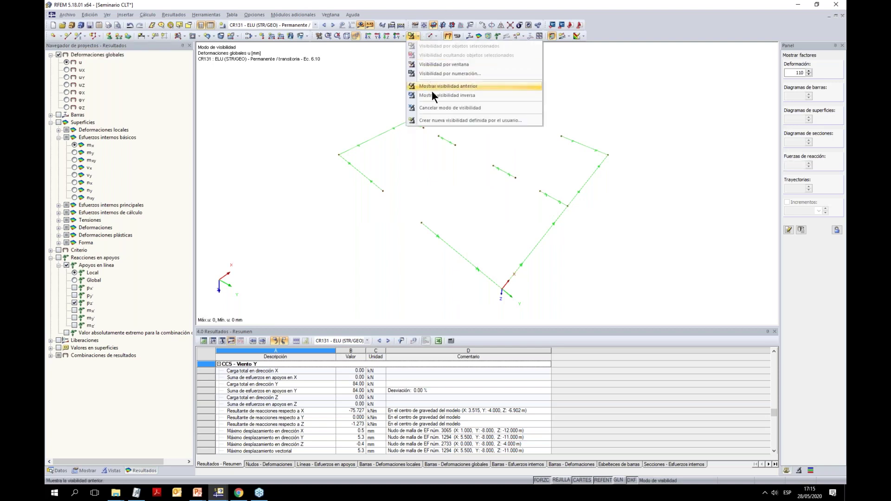
{"action": "left_click", "coordinate": [433, 104]}
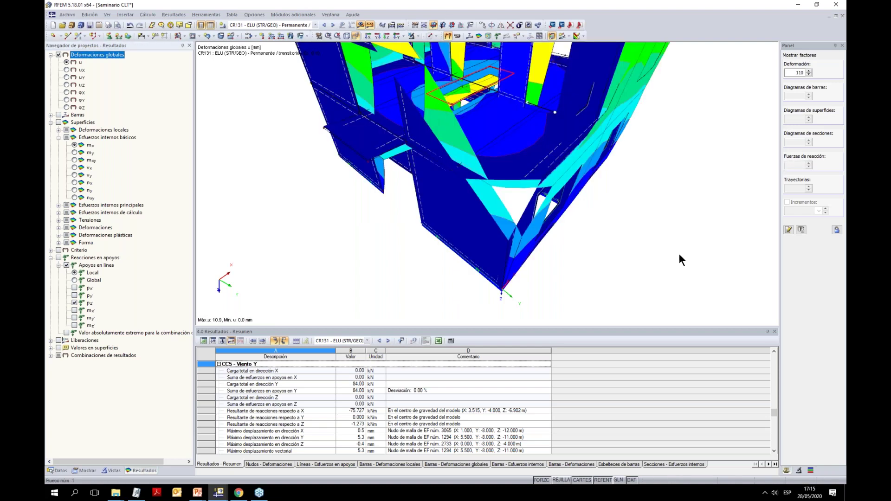
{"action": "middle_click_drag", "start_coordinate": [680, 249], "coordinate": [616, 220], "text": "ctrl"}
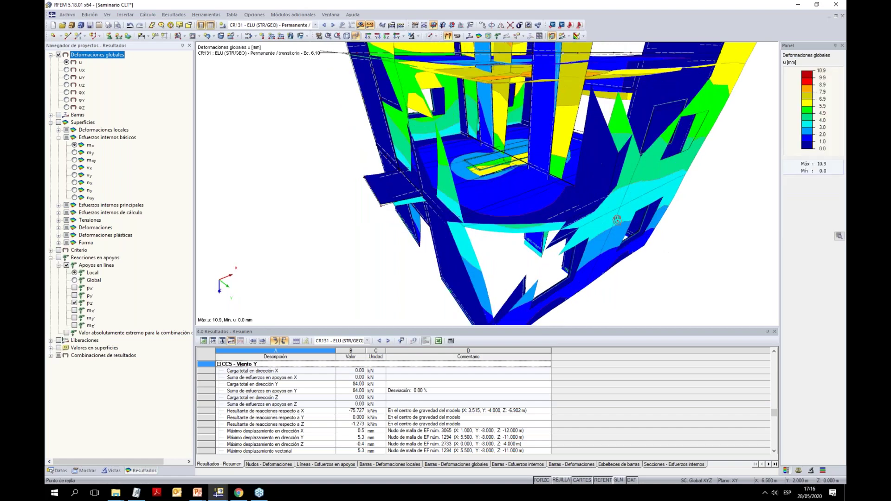
{"action": "left_click", "coordinate": [356, 36]}
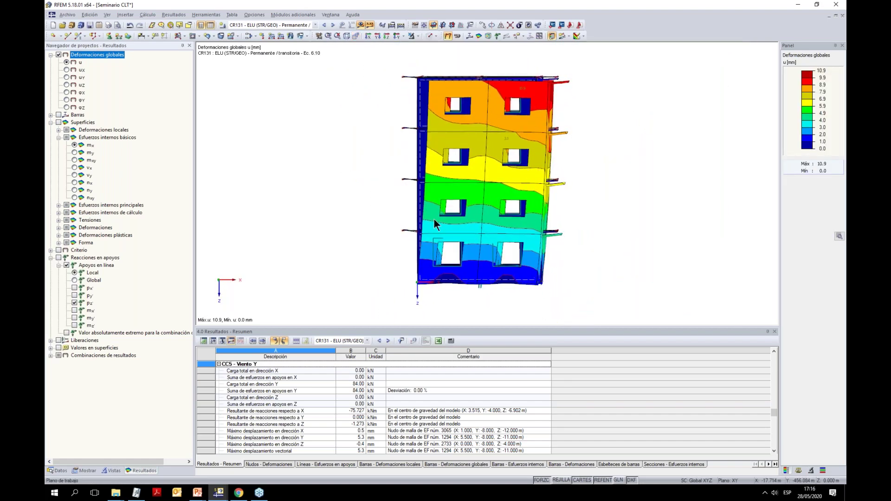
Activate result combination CR132 - ELS - Característica - Integridad and examine the whole building's global deformations in 3D and elevation
{"action": "left_click", "coordinate": [270, 26]}
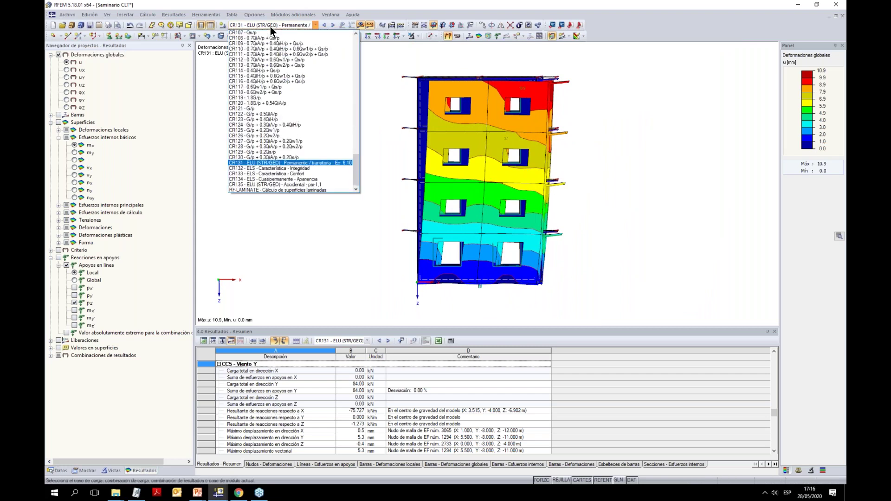
{"action": "left_click", "coordinate": [299, 168]}
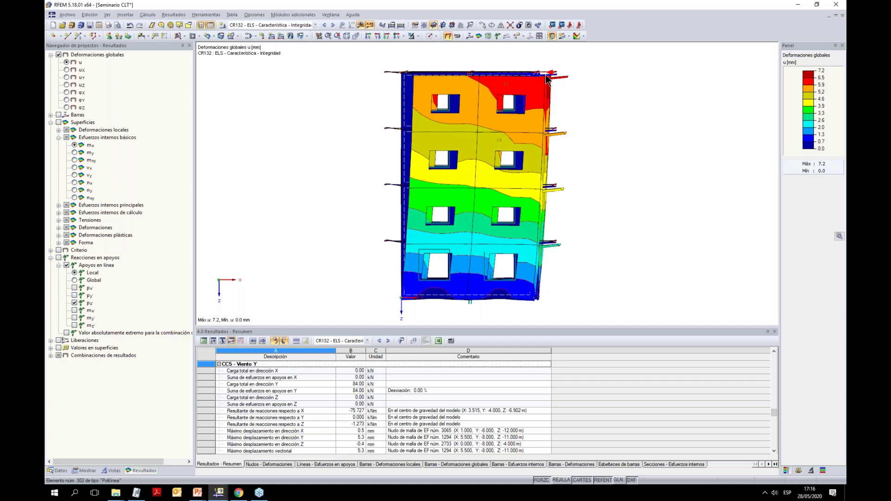
{"action": "middle_click_drag", "start_coordinate": [545, 77], "coordinate": [528, 92], "text": "ctrl"}
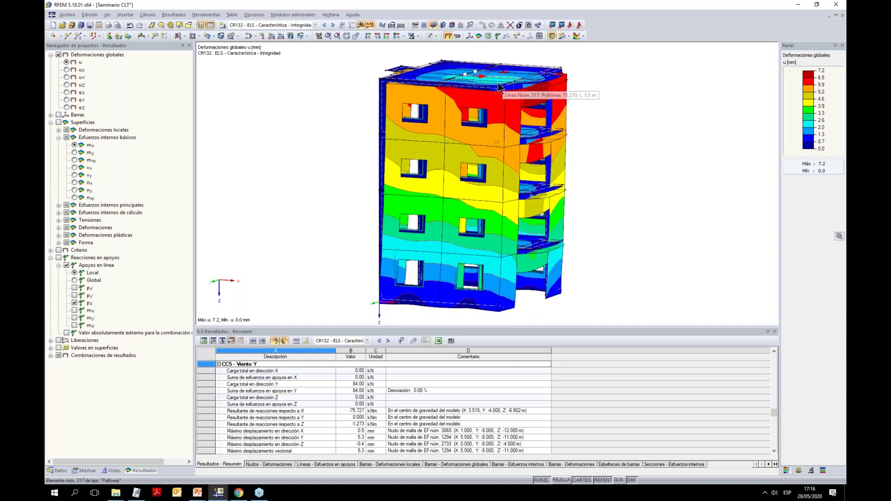
{"action": "middle_click_drag", "start_coordinate": [563, 237], "coordinate": [619, 219], "text": "ctrl"}
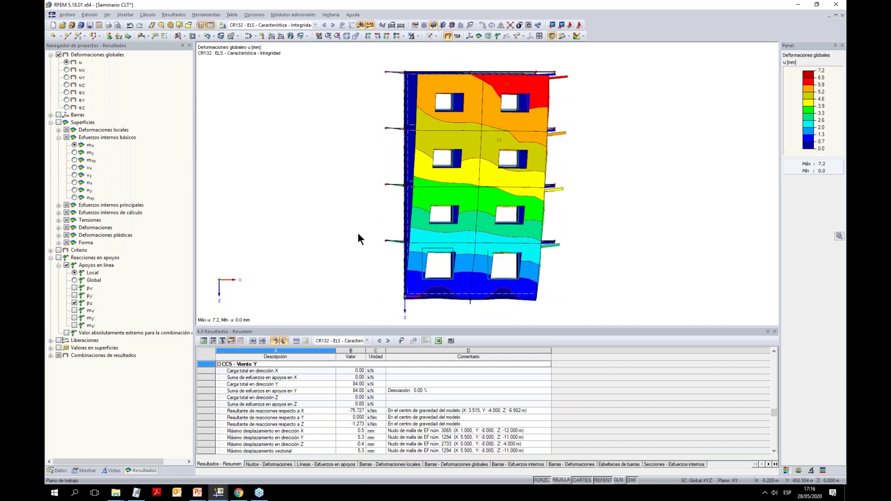
Isolate the first-floor slab with visibility by selected objects and examine its CR132 global deformations from several angles
{"action": "left_click", "coordinate": [601, 246]}
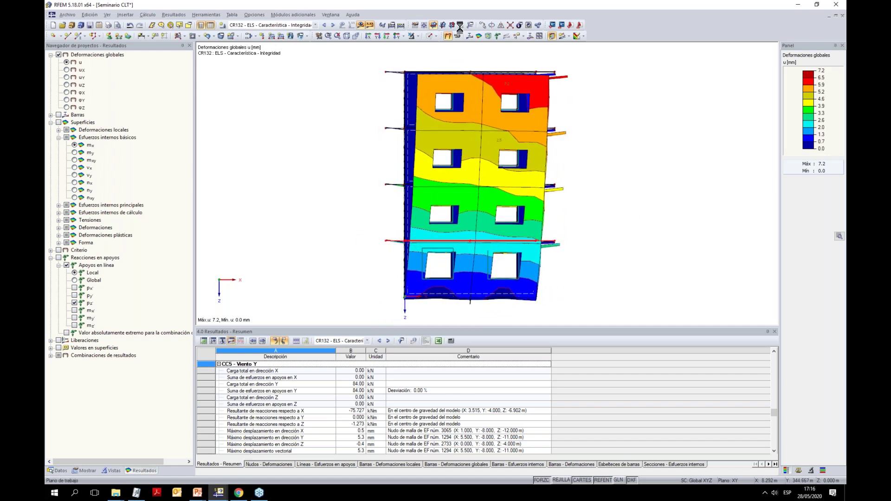
{"action": "left_click", "coordinate": [416, 35]}
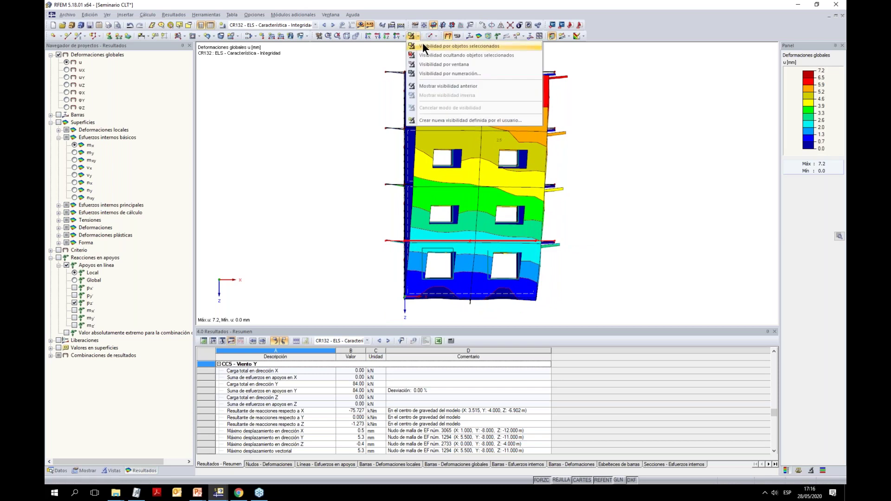
{"action": "left_click", "coordinate": [422, 42]}
{"action": "middle_click_drag", "start_coordinate": [470, 193], "coordinate": [537, 202], "text": "ctrl"}
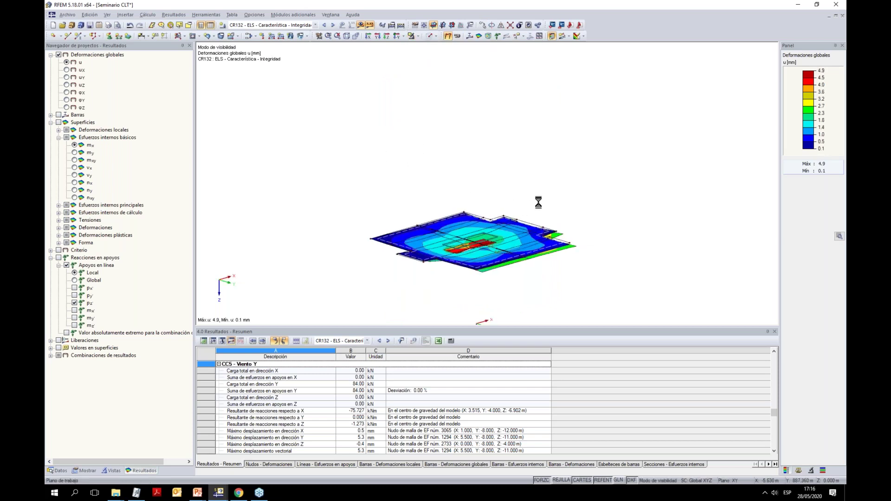
{"action": "middle_click_drag", "start_coordinate": [455, 266], "coordinate": [637, 294], "text": "ctrl"}
{"action": "middle_click_drag", "start_coordinate": [677, 273], "coordinate": [649, 305], "text": "ctrl"}
{"action": "middle_click_drag", "start_coordinate": [414, 283], "coordinate": [516, 285], "text": "ctrl"}
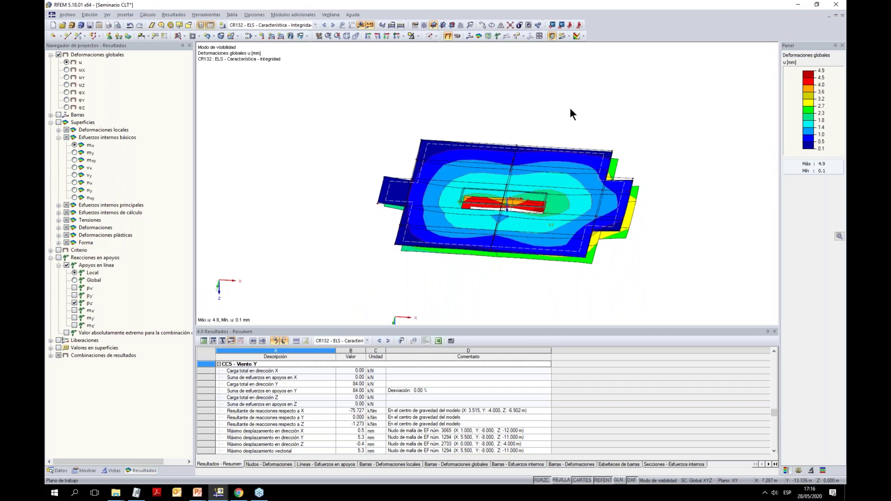
Display the member bending moments My instead of the global deformations for the isolated slab in an isometric view
{"action": "left_click_drag", "start_coordinate": [337, 92], "coordinate": [273, 114]}
{"action": "left_click", "coordinate": [50, 114]}
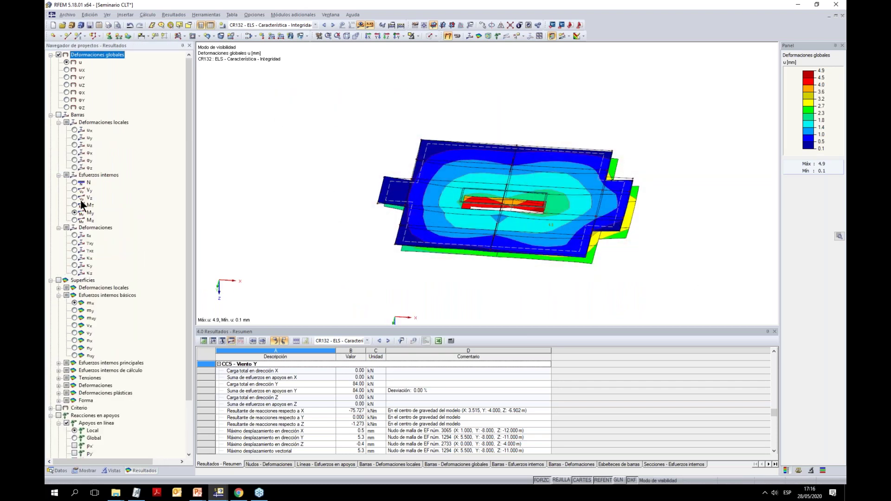
{"action": "left_click", "coordinate": [74, 214]}
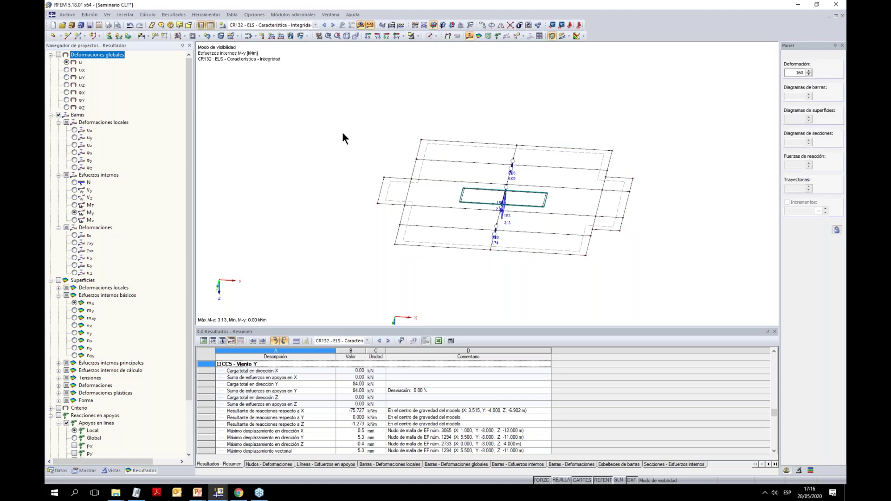
{"action": "middle_click_drag", "start_coordinate": [365, 144], "coordinate": [452, 190], "text": "ctrl"}
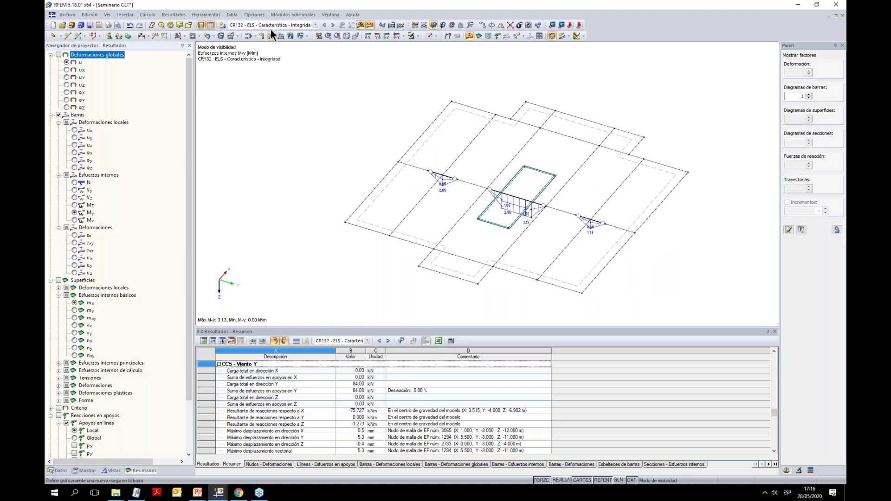
Activate CR131 - ELU (STR/GEO) and add the surface basic internal forces mx, viewing the slab in plan
{"action": "left_click", "coordinate": [325, 25]}
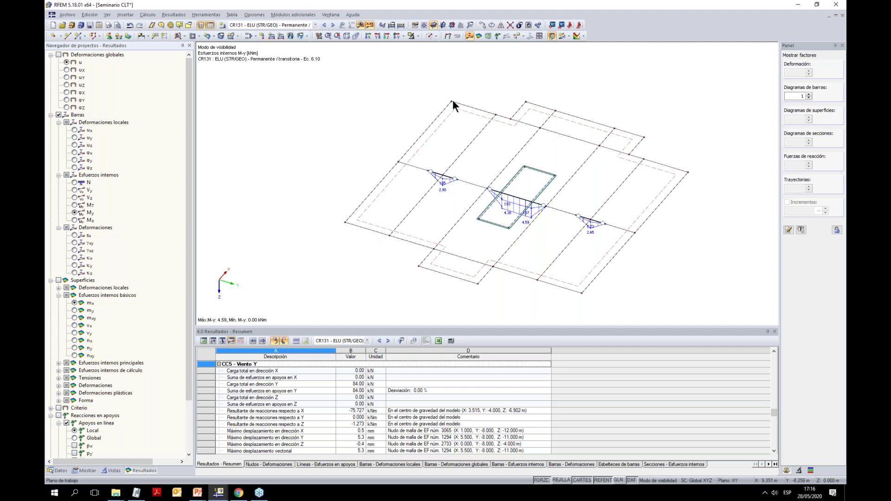
{"action": "left_click", "coordinate": [74, 303]}
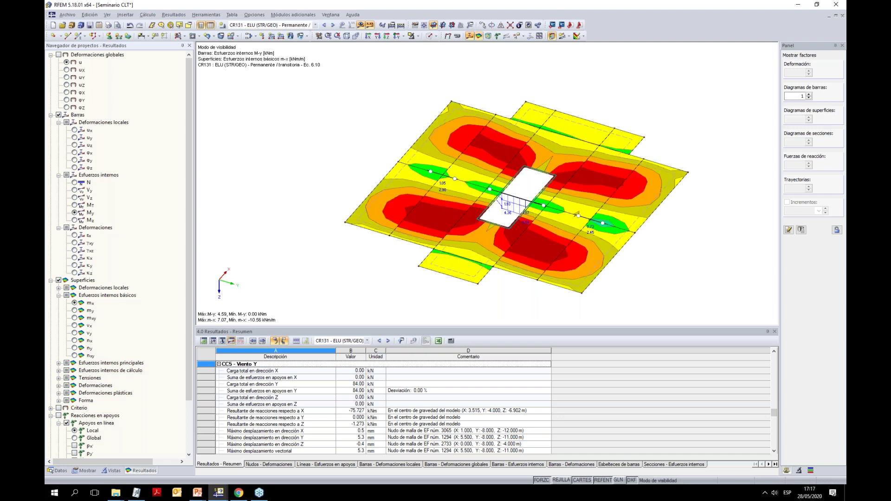
{"action": "left_click", "coordinate": [386, 35]}
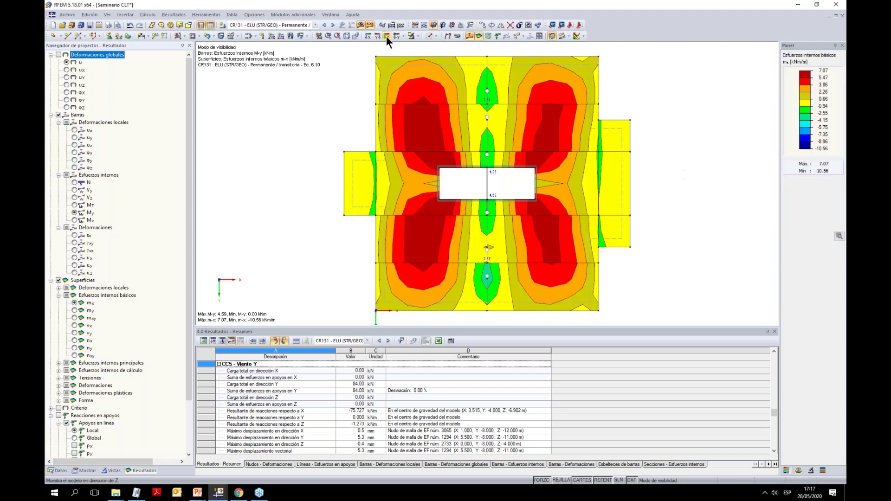
Set the surface internal forces distribution to constant on elements (Constante sobre elementos)
{"action": "left_click", "coordinate": [88, 470]}
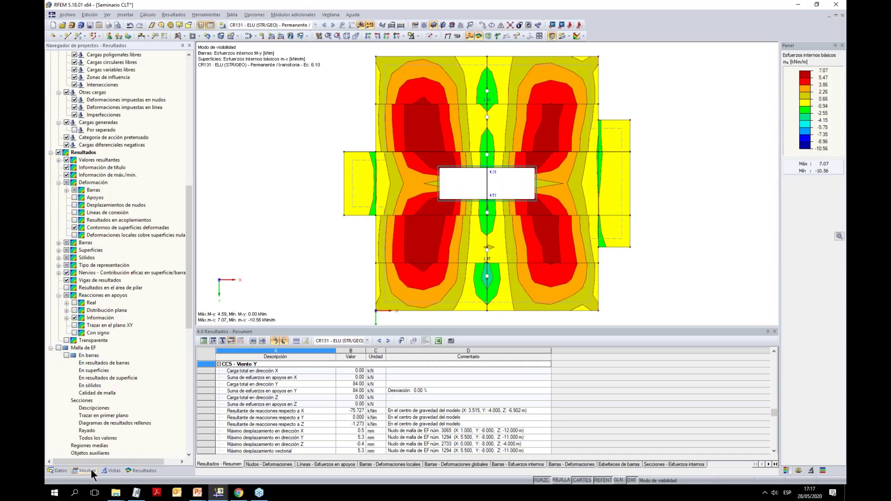
{"action": "left_click", "coordinate": [58, 250]}
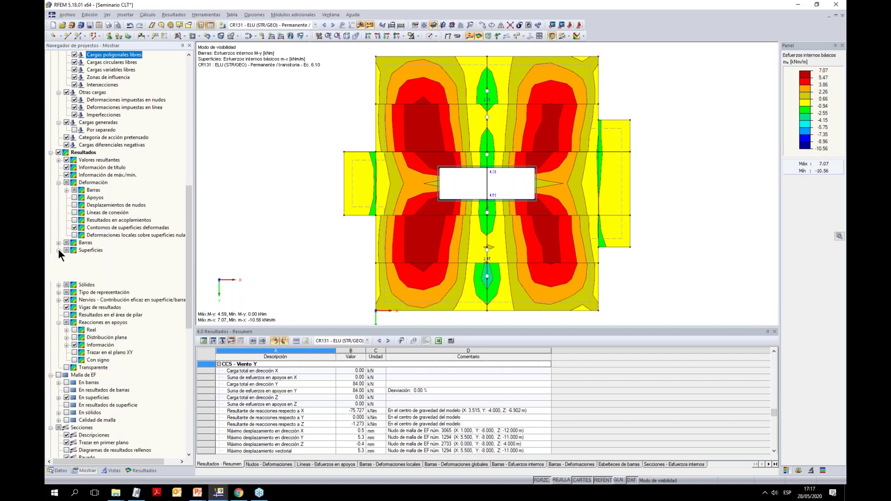
{"action": "left_click", "coordinate": [66, 257]}
{"action": "left_click", "coordinate": [82, 265]}
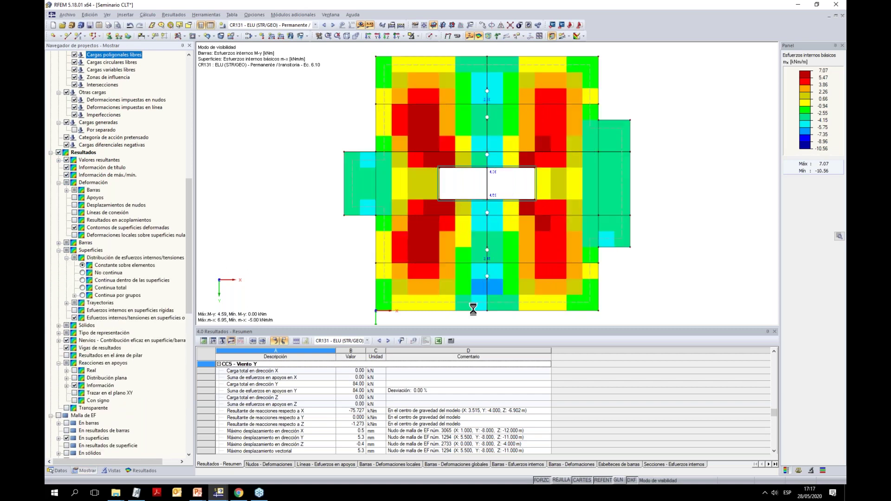
Select the isolated slab and assign surface 49 a new surface FE mesh refinement with a target length of 0.100 m
{"action": "scroll", "coordinate": [504, 241], "scroll_direction": "down", "scroll_amount": 2}
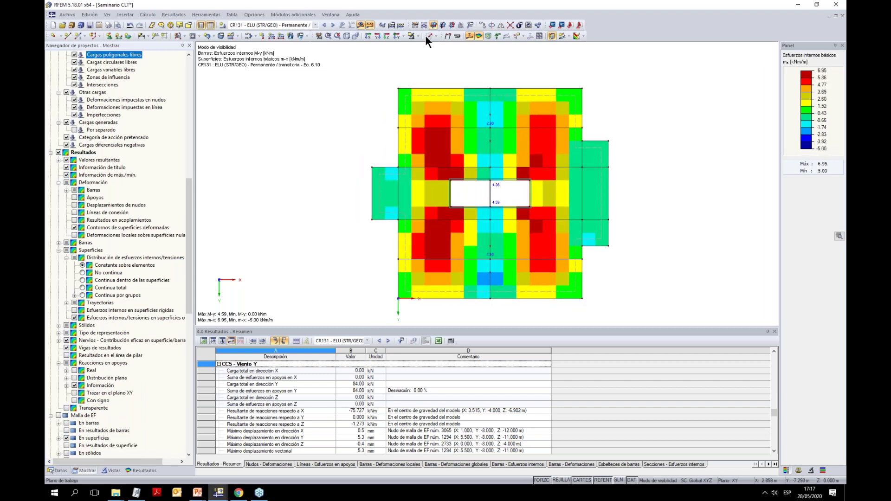
{"action": "left_click", "coordinate": [411, 35]}
{"action": "left_click_drag", "start_coordinate": [353, 71], "coordinate": [641, 307]}
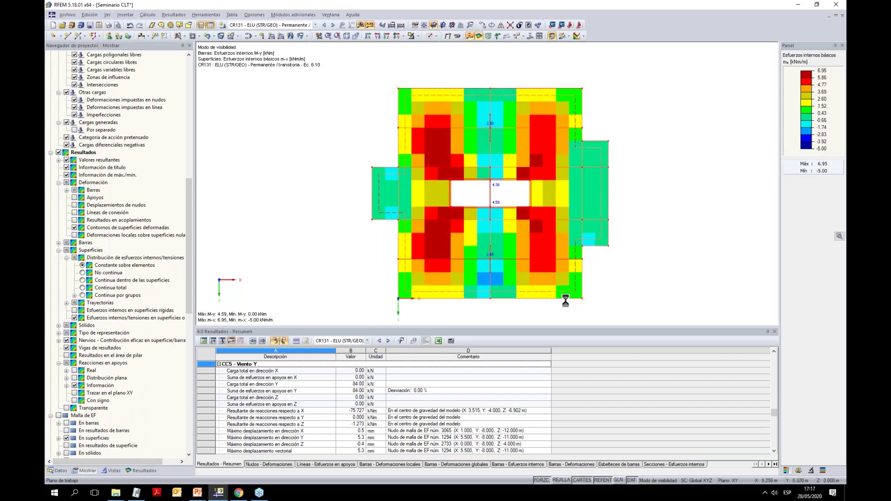
{"action": "right_click", "coordinate": [565, 293]}
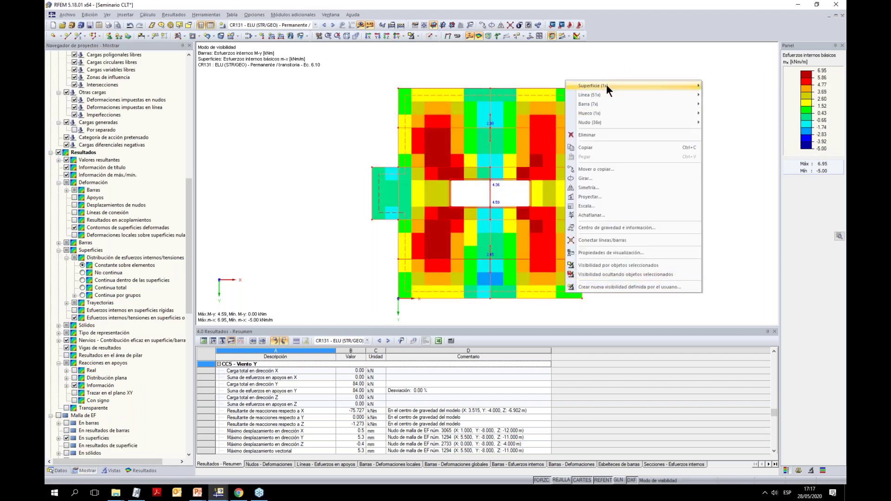
{"action": "mouse_move", "coordinate": [606, 84]}
{"action": "mouse_move", "coordinate": [741, 110]}
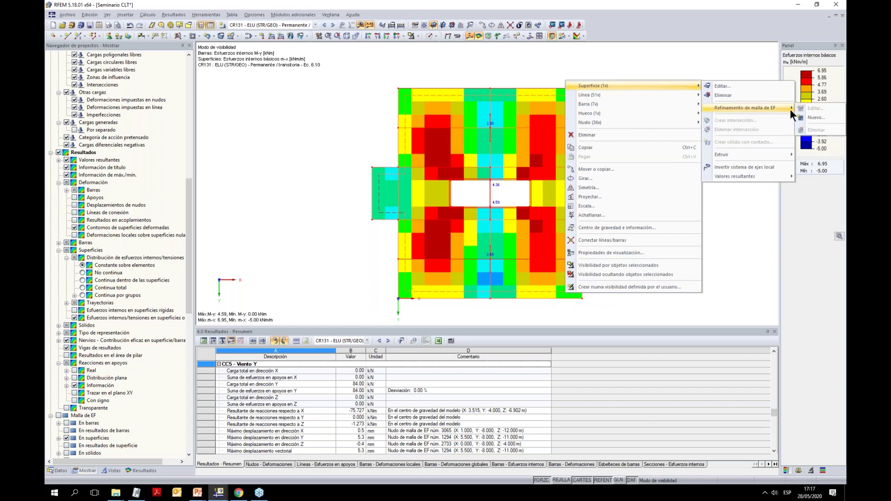
{"action": "left_click", "coordinate": [813, 117]}
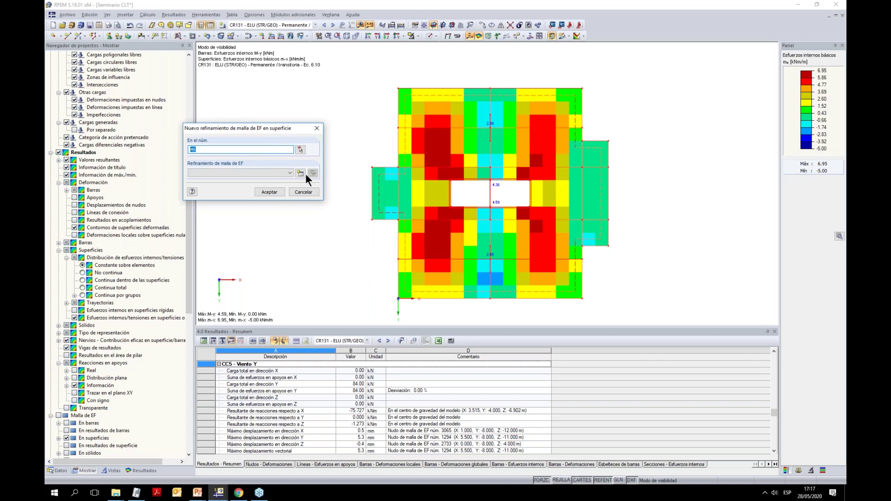
{"action": "left_click", "coordinate": [300, 173]}
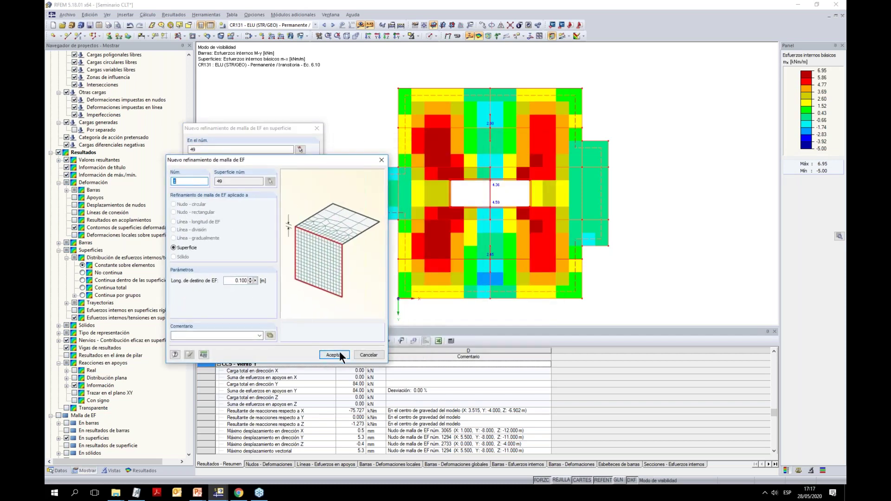
{"action": "left_click", "coordinate": [334, 355]}
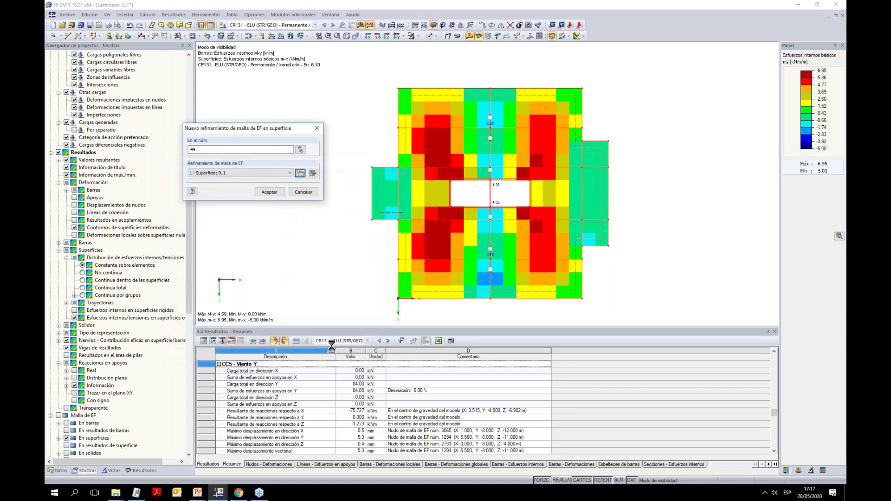
{"action": "left_click", "coordinate": [265, 193]}
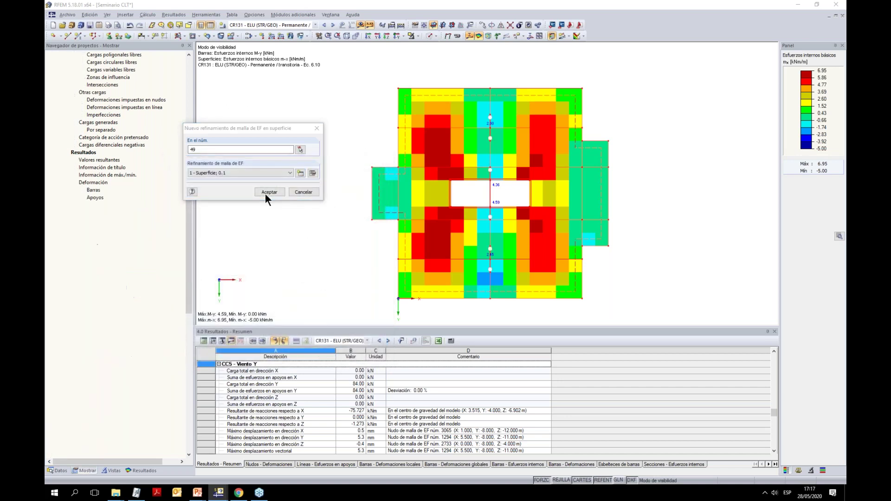
{"action": "left_click", "coordinate": [243, 188]}
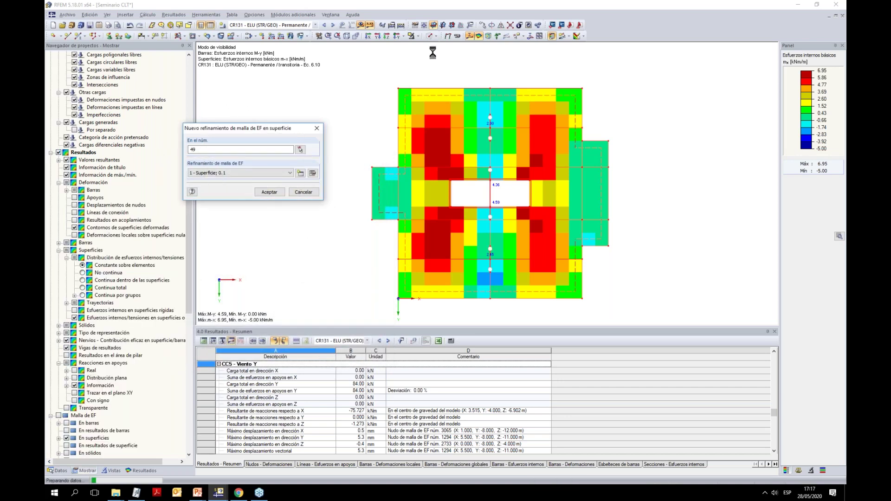
Recalculate the model with the refined slab mesh and view the CR131 mx moments in plan
{"action": "key", "text": "Return"}
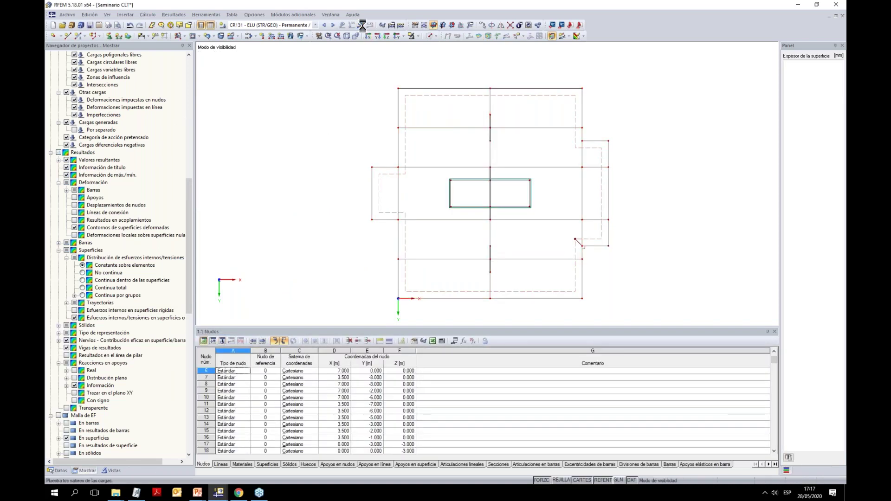
{"action": "left_click", "coordinate": [434, 259]}
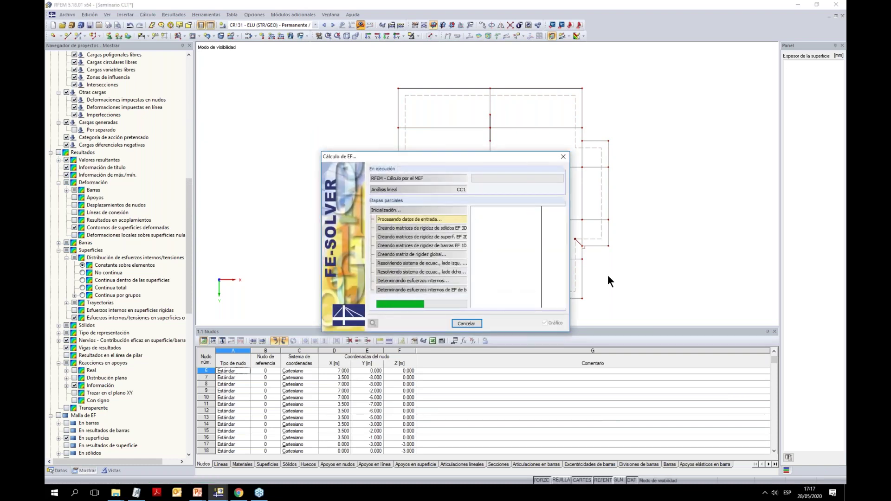
{"action": "left_click_drag", "start_coordinate": [464, 157], "coordinate": [234, 78]}
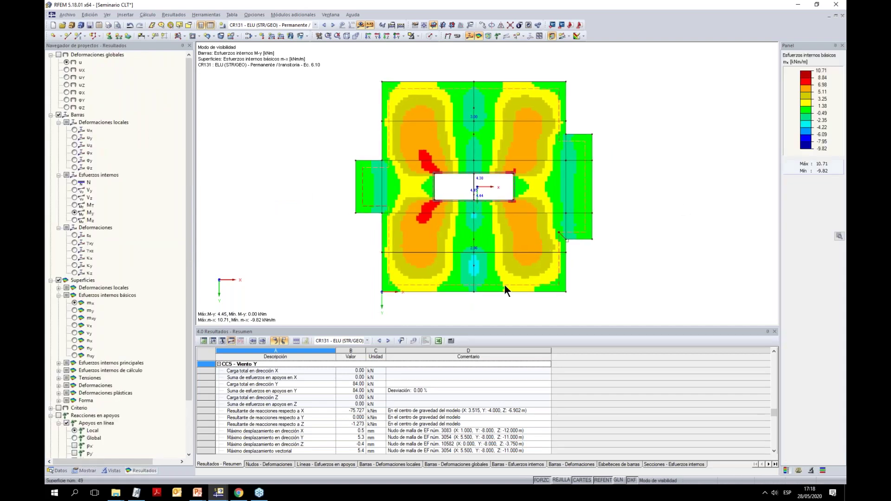
{"action": "scroll", "coordinate": [504, 284], "scroll_direction": "up", "scroll_amount": 1}
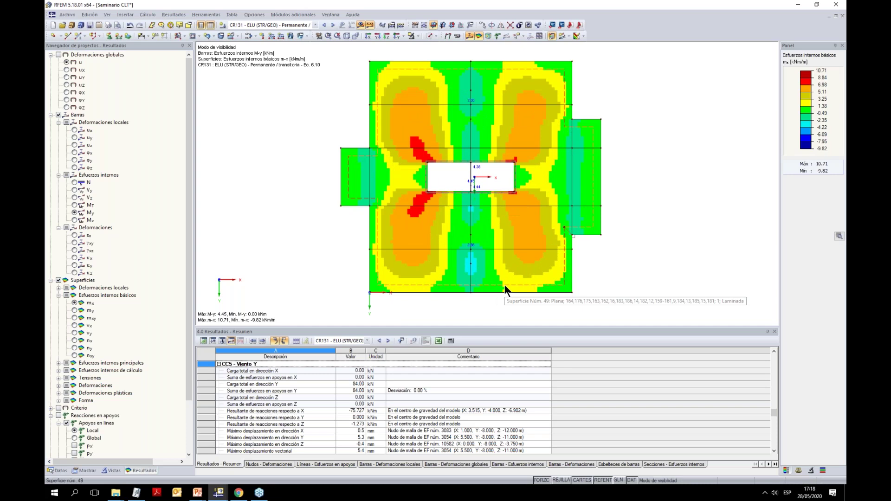
Display the x,y,z axis systems of the surfaces and inspect the slab's local axes and mx values around the central opening
{"action": "left_click", "coordinate": [88, 470]}
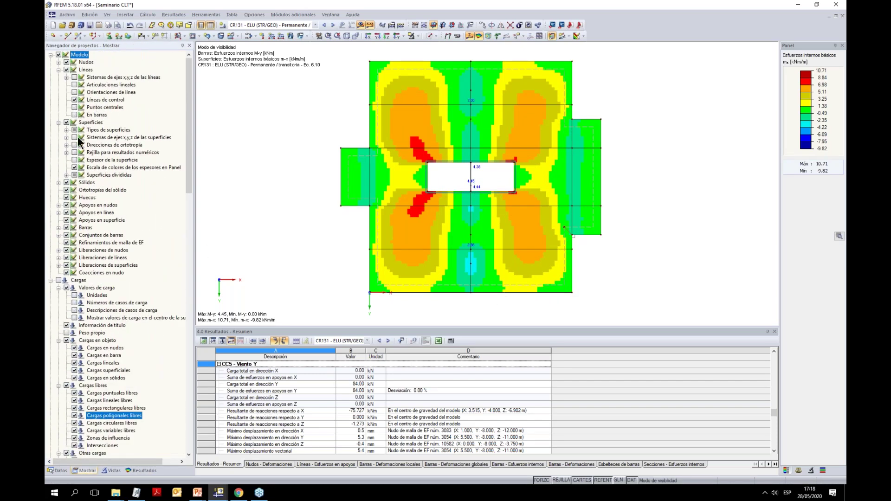
{"action": "left_click", "coordinate": [74, 137]}
{"action": "scroll", "coordinate": [475, 177], "scroll_direction": "up", "scroll_amount": 3}
{"action": "scroll", "coordinate": [475, 132], "scroll_direction": "down", "scroll_amount": 2}
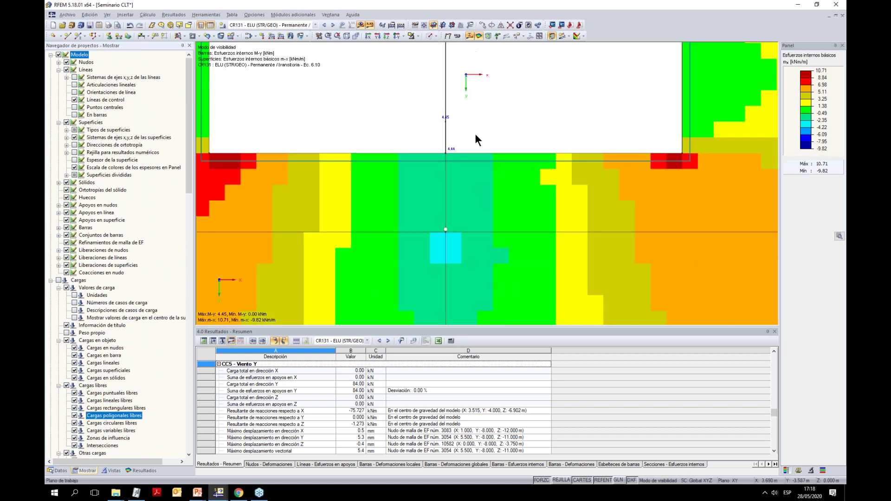
{"action": "scroll", "coordinate": [475, 133], "scroll_direction": "down", "scroll_amount": 1}
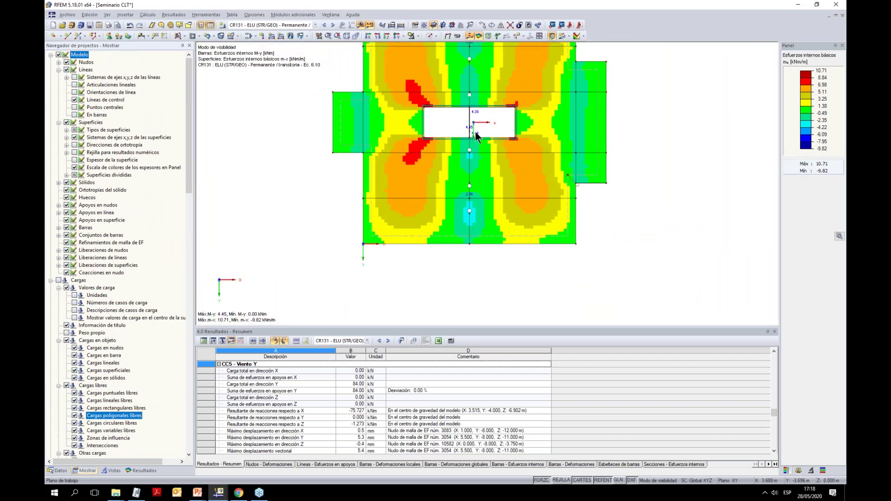
{"action": "middle_click_drag", "start_coordinate": [444, 207], "coordinate": [443, 244]}
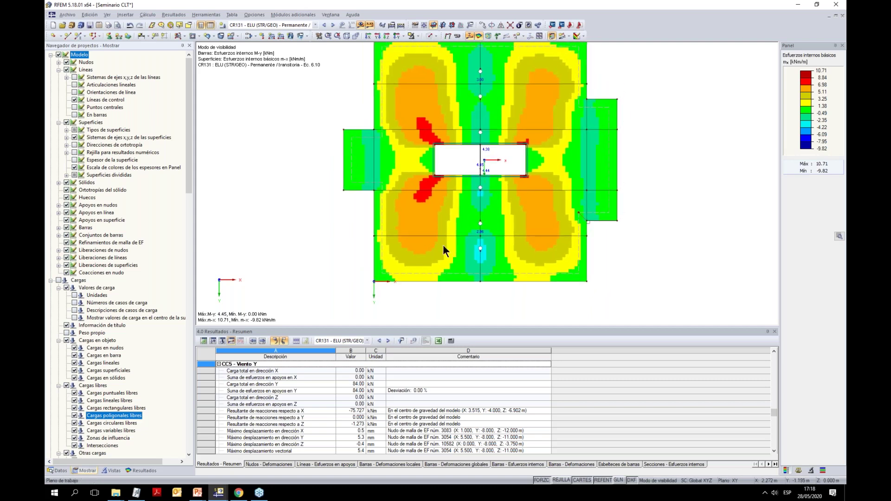
Set the mx isoband scale's lower limit to 1.00 kNm/m and refill the intermediate values to isolate the positive moments
{"action": "scroll", "coordinate": [443, 244], "scroll_direction": "down", "scroll_amount": 1}
{"action": "left_click_drag", "start_coordinate": [416, 50], "coordinate": [439, 60]}
{"action": "double_click", "coordinate": [806, 116]}
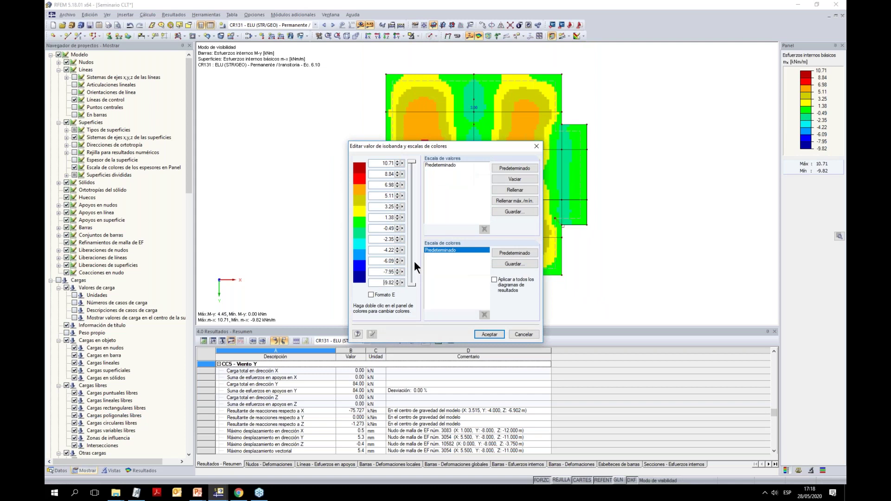
{"action": "type", "text": "1"}
{"action": "left_click", "coordinate": [514, 189]}
{"action": "left_click", "coordinate": [489, 334]}
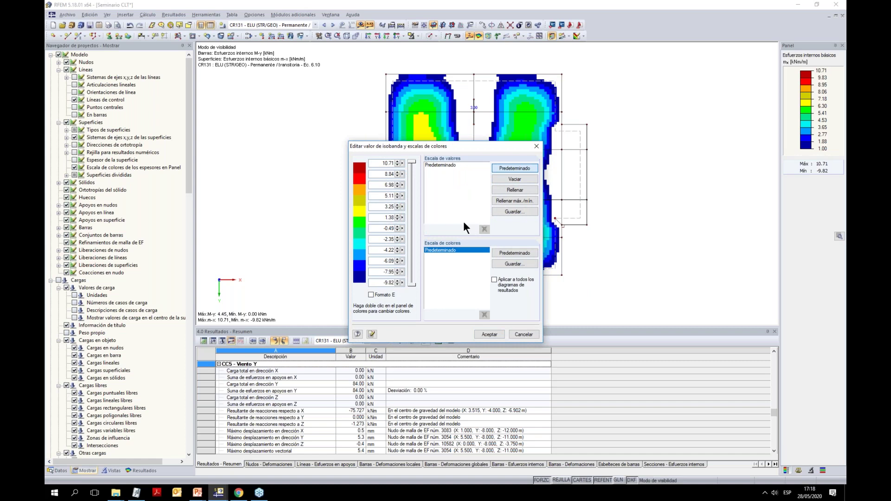
Reset the isoband scale, set its upper limit to -1.00 kNm/m and refill the values to isolate the negative mx moments
{"action": "left_click", "coordinate": [515, 168]}
{"action": "type", "text": "-1"}
{"action": "left_click", "coordinate": [490, 333]}
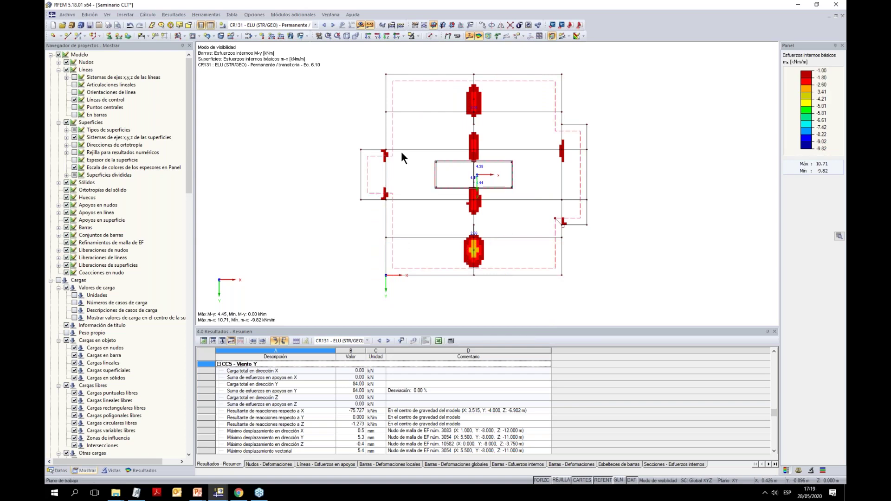
{"action": "mouse_move", "coordinate": [468, 57]}
{"action": "left_mouse_down"}
{"action": "mouse_move", "coordinate": [476, 292]}
{"action": "mouse_move", "coordinate": [486, 287]}
{"action": "mouse_move", "coordinate": [468, 51]}
{"action": "mouse_move", "coordinate": [462, 61]}
{"action": "left_mouse_up"}
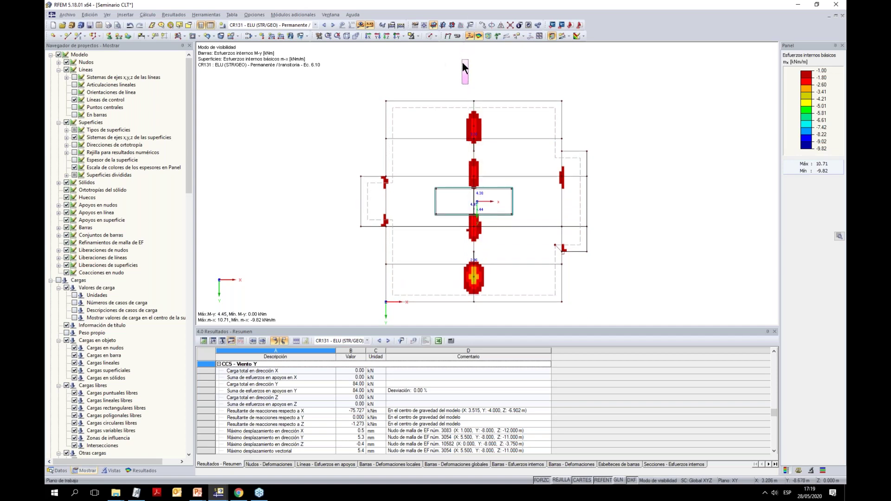
{"action": "scroll", "coordinate": [422, 80], "scroll_direction": "down", "scroll_amount": 1}
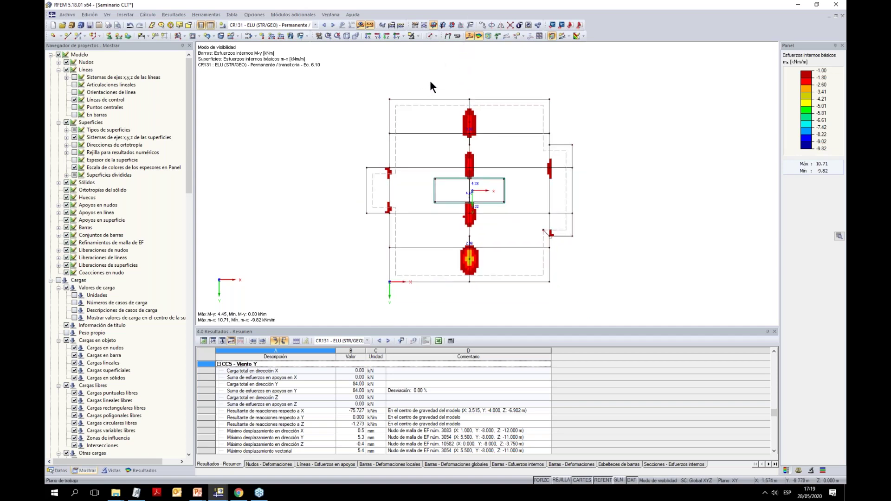
Restore the default isoband value scale for the slab's mx moments
{"action": "double_click", "coordinate": [798, 132]}
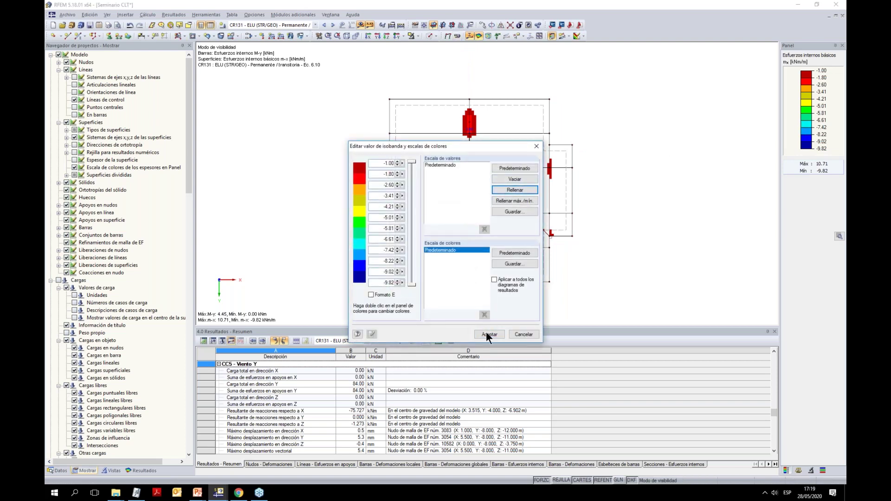
{"action": "left_click", "coordinate": [488, 334]}
{"action": "double_click", "coordinate": [808, 113]}
{"action": "left_click", "coordinate": [518, 168]}
{"action": "left_click", "coordinate": [491, 334]}
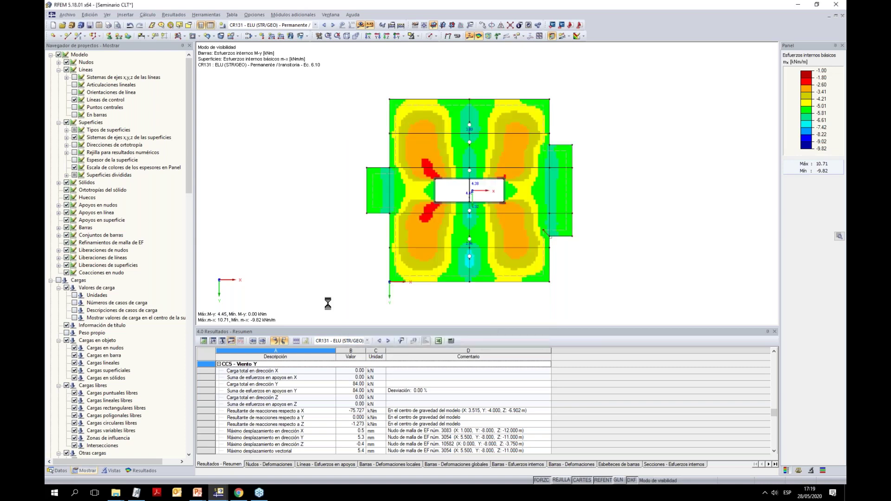
Display the slab's basic internal force vy and return to the mx moments
{"action": "left_click", "coordinate": [149, 470]}
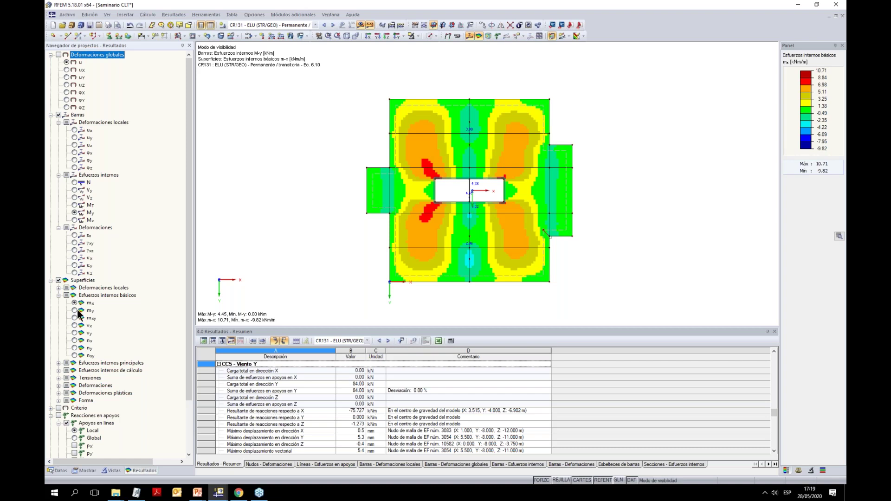
{"action": "left_click", "coordinate": [74, 333]}
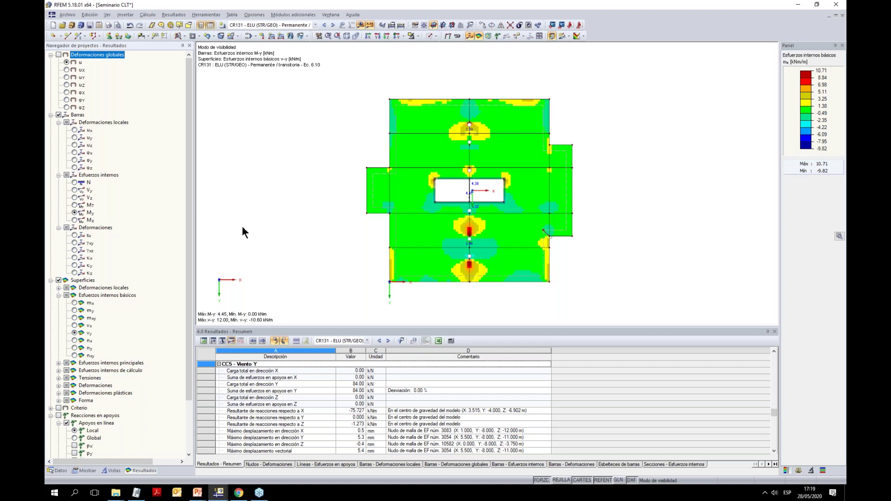
{"action": "left_click", "coordinate": [74, 302]}
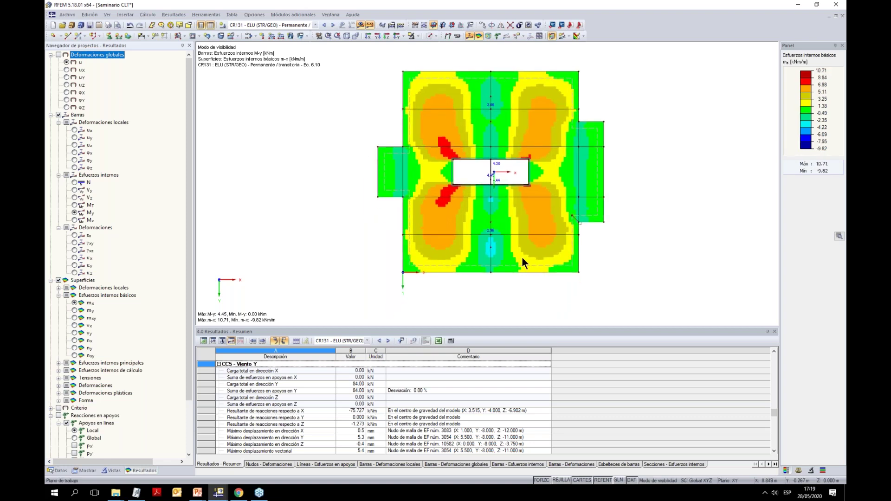
Start a new results section by plane, projected in the Z direction and limited to surface 49
{"action": "left_click", "coordinate": [58, 471]}
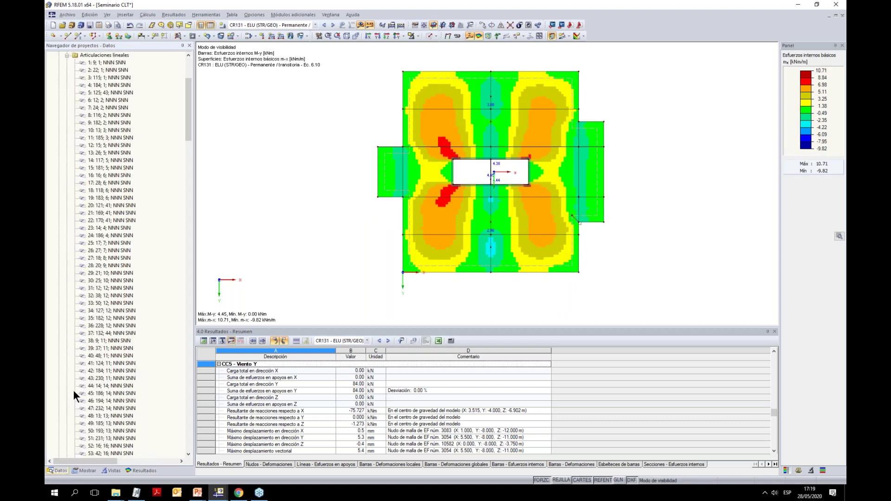
{"action": "left_click", "coordinate": [66, 54]}
{"action": "right_click", "coordinate": [79, 296]}
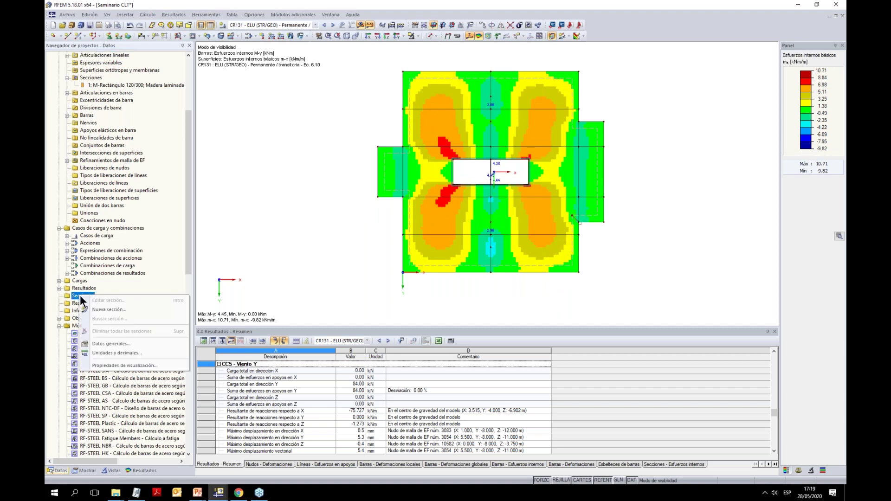
{"action": "left_click", "coordinate": [116, 307]}
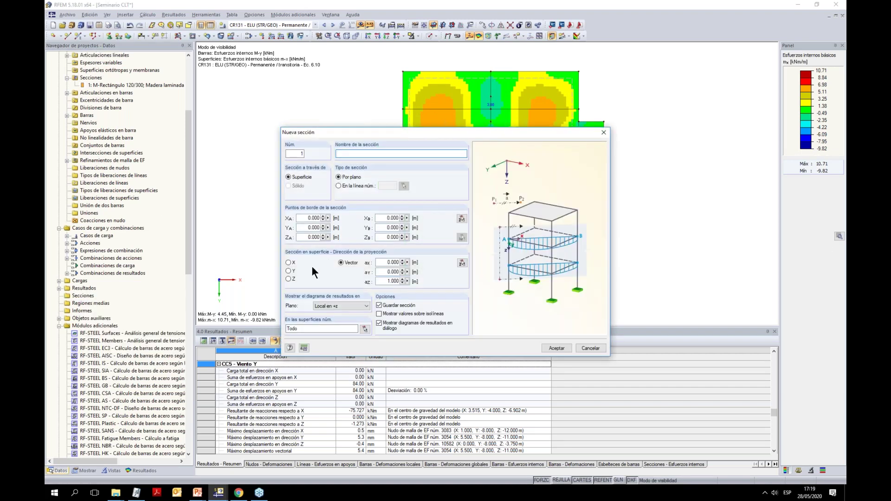
{"action": "left_click", "coordinate": [288, 279]}
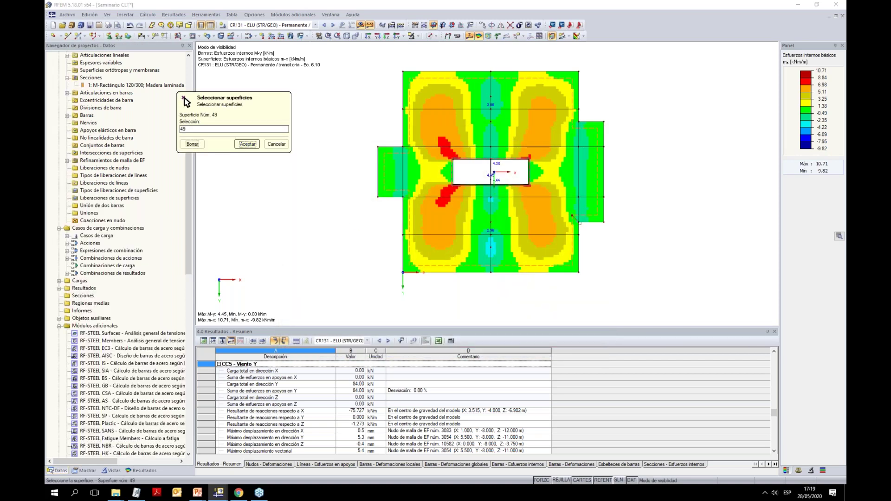
{"action": "left_click", "coordinate": [248, 144]}
Name the section sdas, create it from (0.000, -0.750, -3.000) to (7.000, -0.750, -3.000) m, and review its u and mx diagrams
{"action": "left_click", "coordinate": [369, 153]}
{"action": "type", "text": "sdas"}
{"action": "key", "text": "Return"}
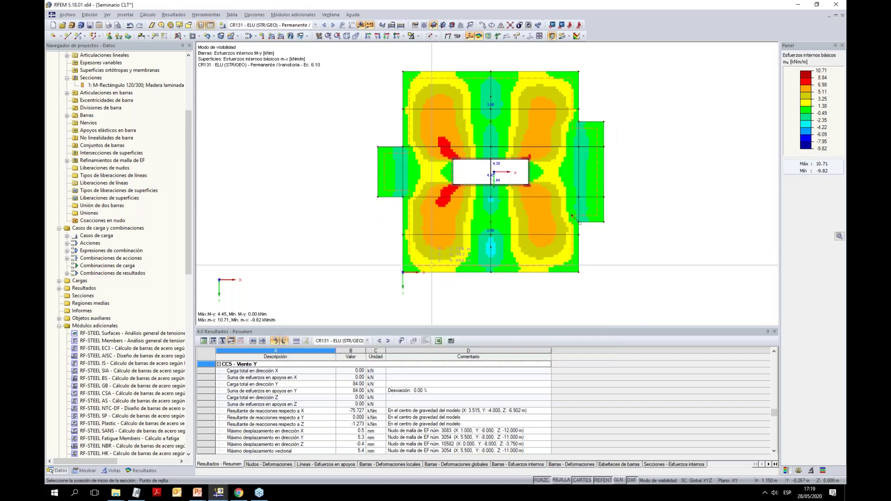
{"action": "left_click", "coordinate": [578, 253]}
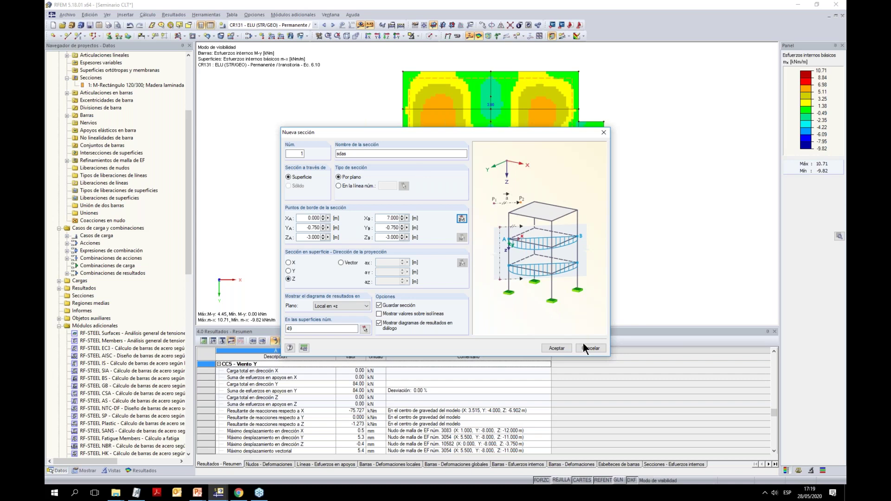
{"action": "left_click", "coordinate": [567, 347]}
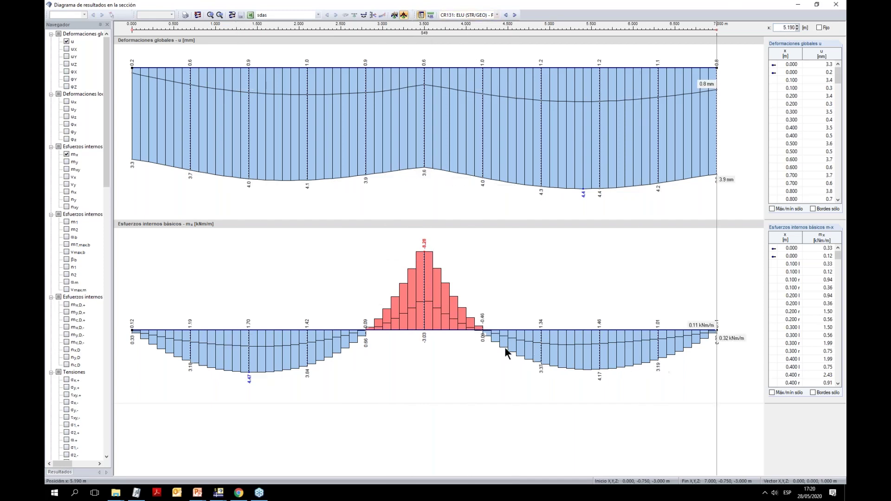
{"action": "left_click", "coordinate": [834, 5]}
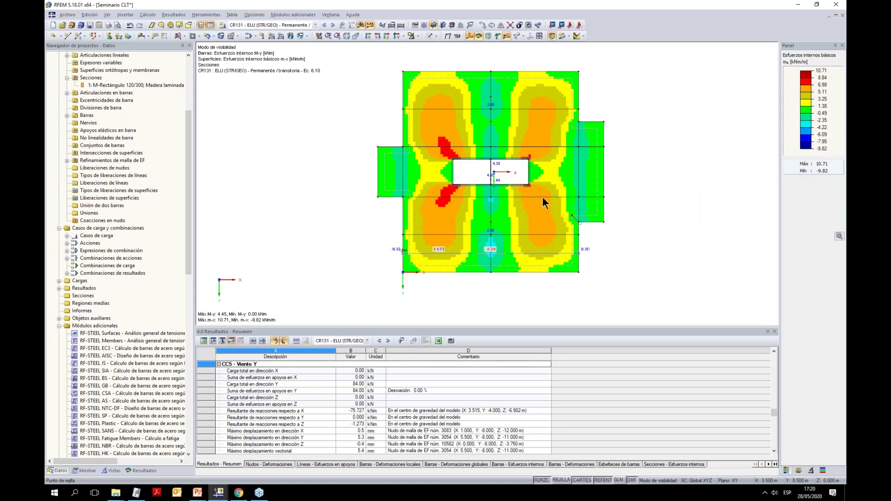
Hide the surface and member results, leaving only the section's mx diagram displayed on the slab in a 3D view
{"action": "middle_click_drag", "start_coordinate": [522, 186], "coordinate": [500, 99], "text": "ctrl"}
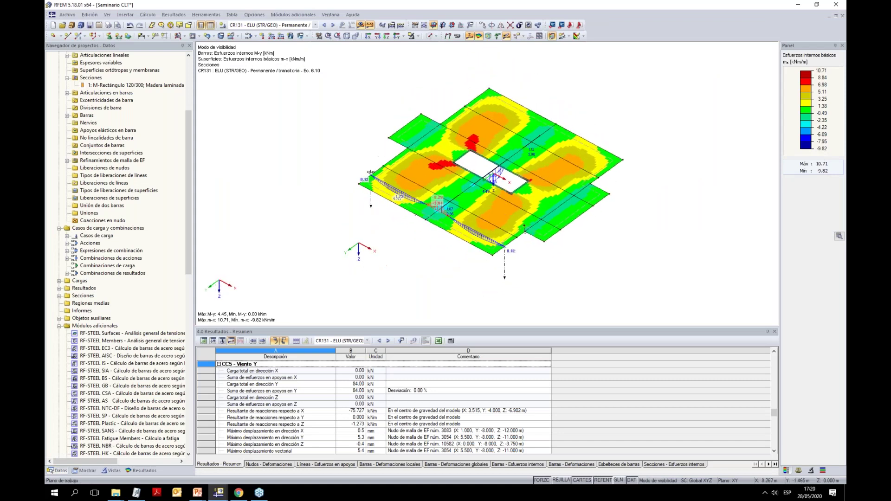
{"action": "left_click", "coordinate": [478, 35]}
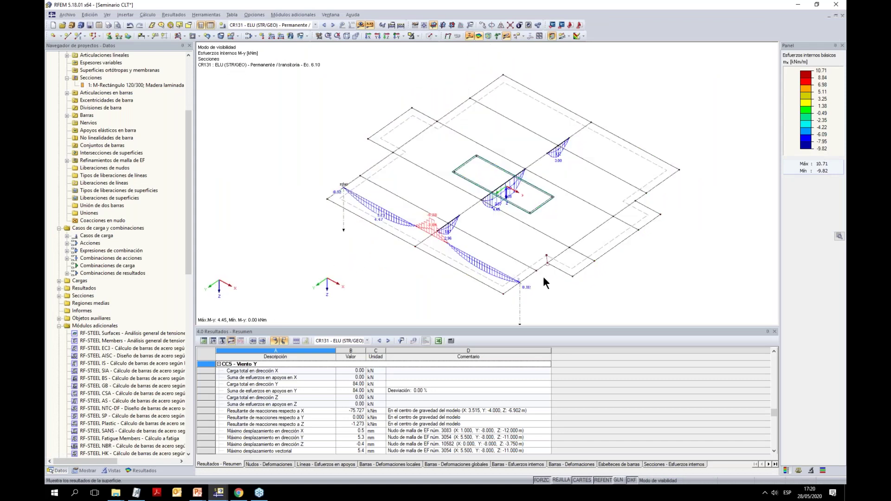
{"action": "middle_click_drag", "start_coordinate": [561, 258], "coordinate": [453, 216], "text": "ctrl"}
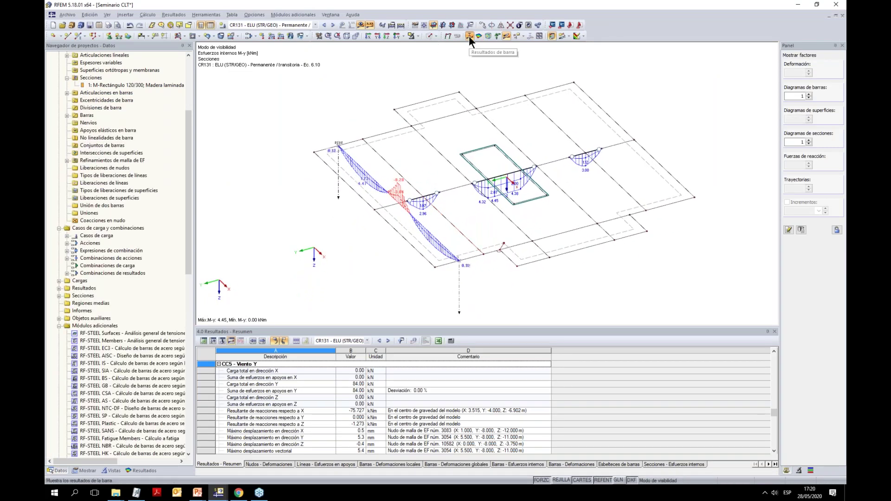
{"action": "left_click", "coordinate": [506, 36]}
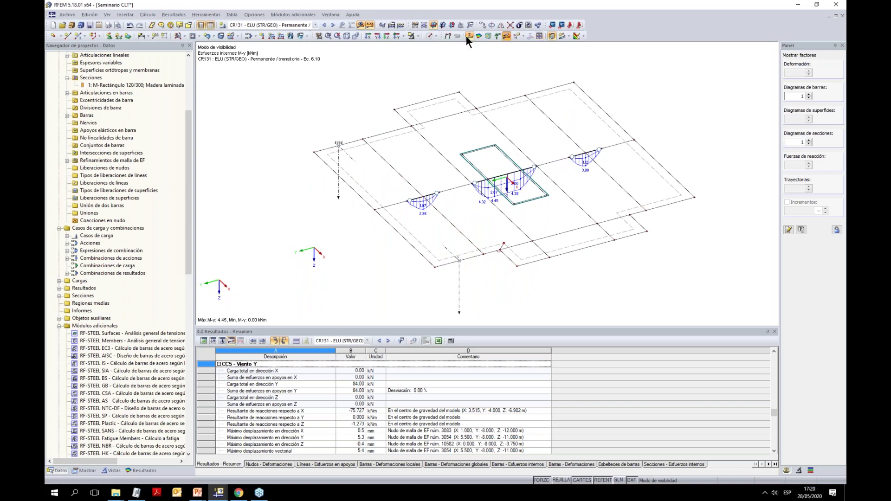
{"action": "left_click", "coordinate": [506, 36]}
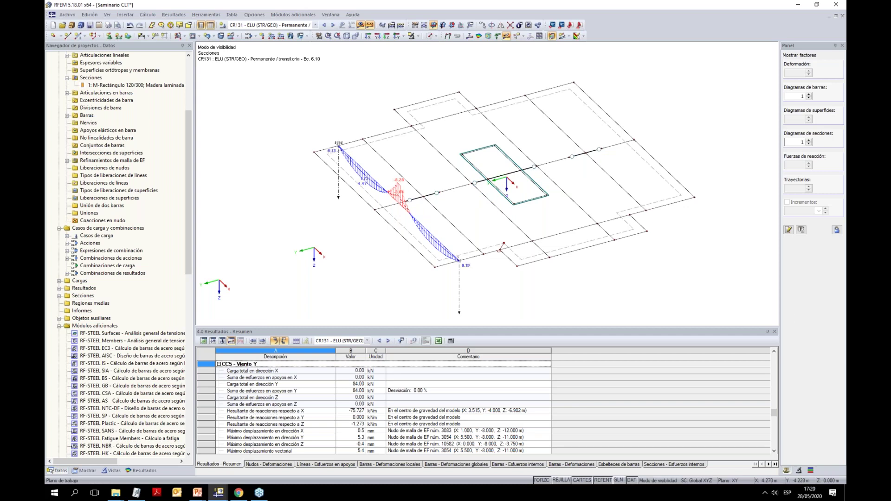
Open the move or copy settings for the slab's results section
{"action": "right_click", "coordinate": [459, 297]}
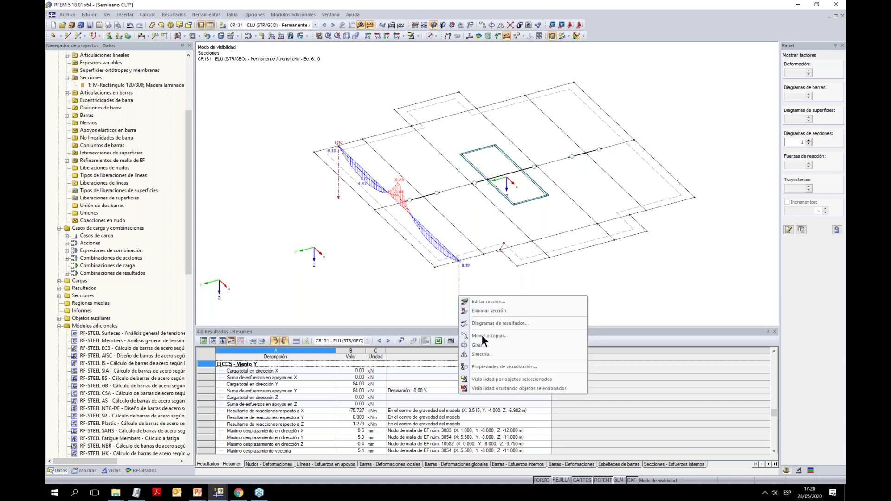
{"action": "left_click", "coordinate": [481, 335]}
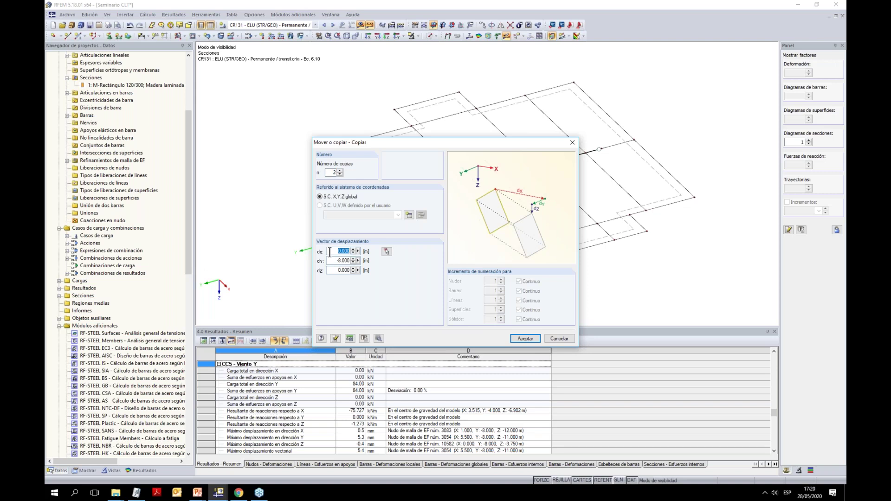
Copy the section 10 times with a Y offset of -1 m and delete the three copies lying beyond the slab
{"action": "left_click", "coordinate": [332, 261]}
{"action": "left_click", "coordinate": [523, 340]}
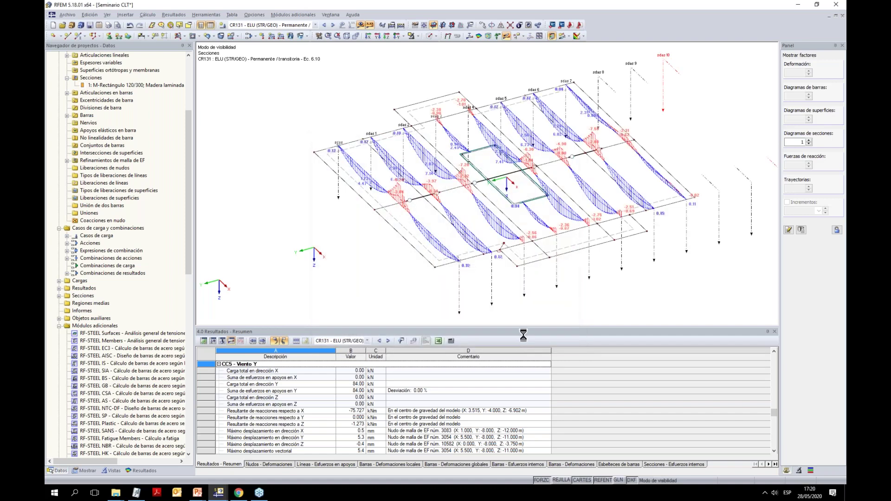
{"action": "scroll", "coordinate": [686, 268], "scroll_direction": "down", "scroll_amount": 3}
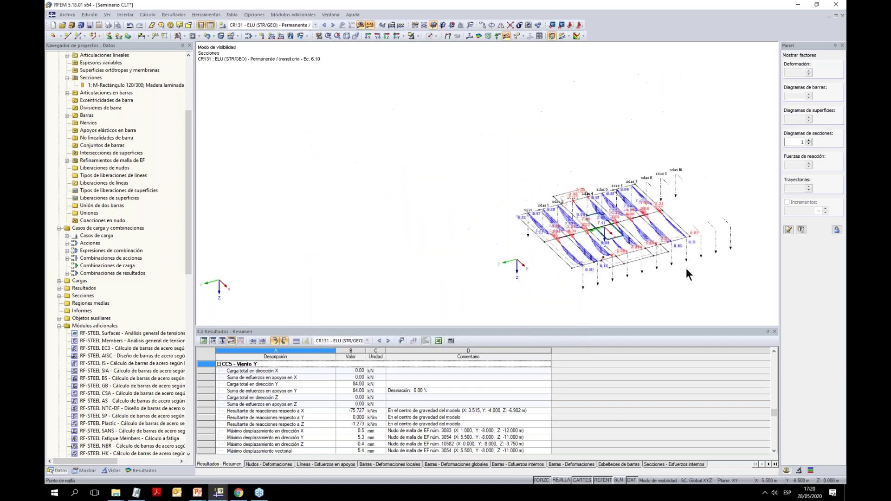
{"action": "scroll", "coordinate": [686, 262], "scroll_direction": "up", "scroll_amount": 5}
{"action": "middle_click_drag", "start_coordinate": [689, 261], "coordinate": [618, 193], "text": "ctrl"}
{"action": "left_click_drag", "start_coordinate": [761, 277], "coordinate": [639, 66]}
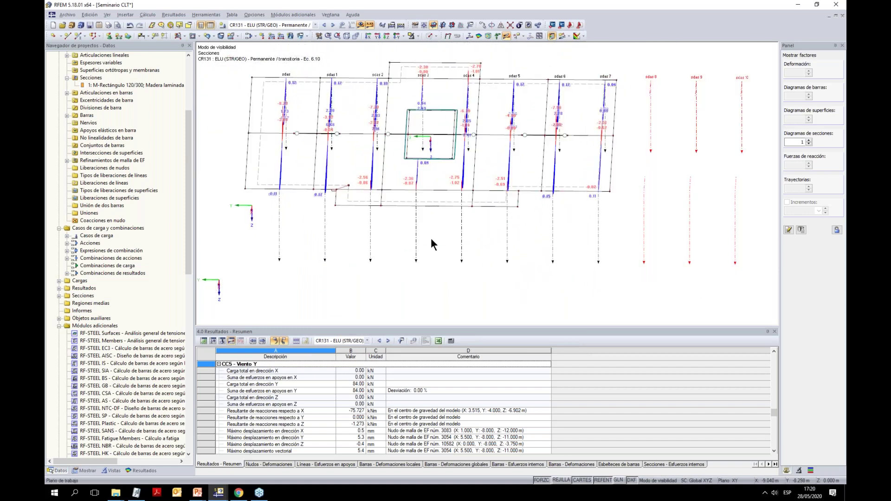
{"action": "key", "text": "Delete"}
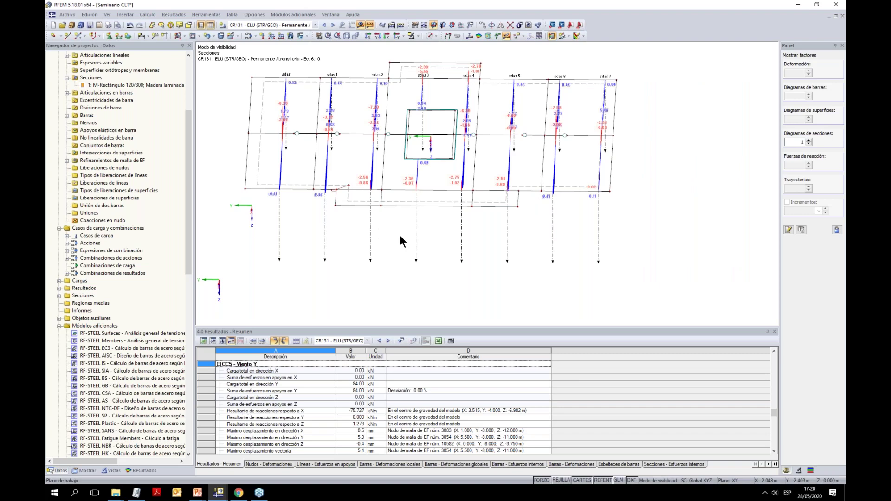
Undo the section copies so that only the original section at the slab edge is left
{"action": "middle_click_drag", "start_coordinate": [408, 235], "coordinate": [563, 242], "text": "ctrl"}
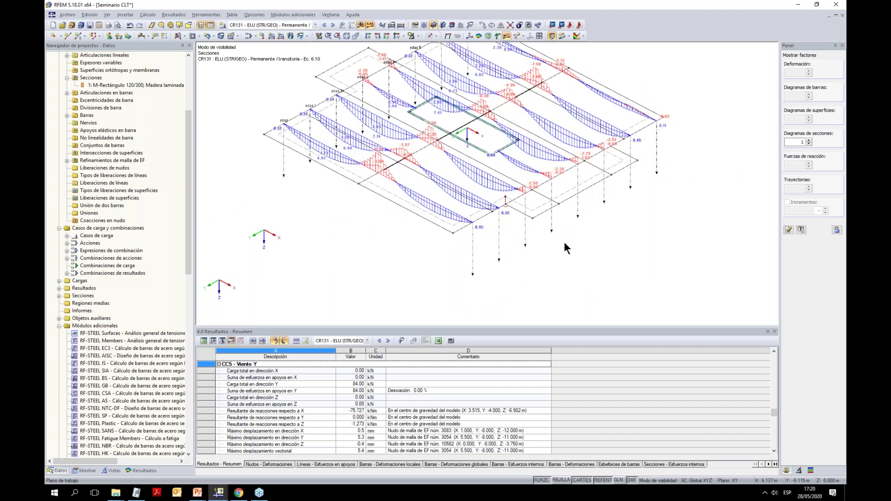
{"action": "scroll", "coordinate": [563, 242], "scroll_direction": "up", "scroll_amount": 1}
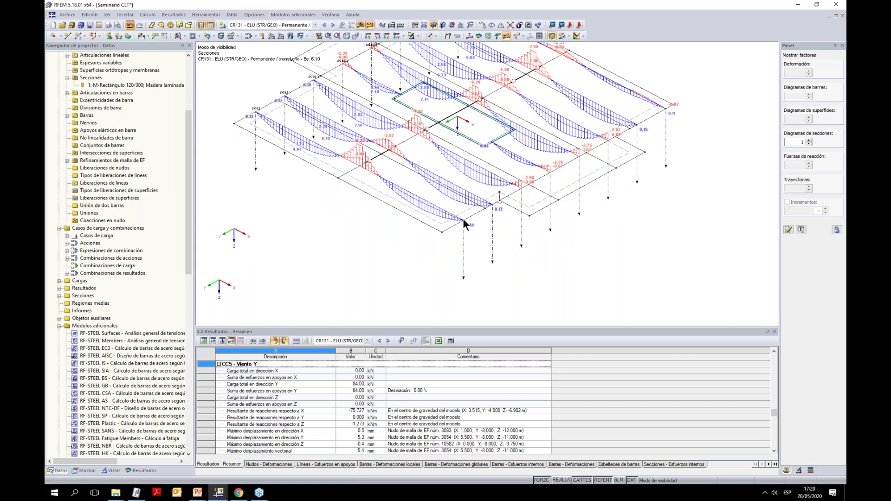
{"action": "left_click", "coordinate": [170, 26]}
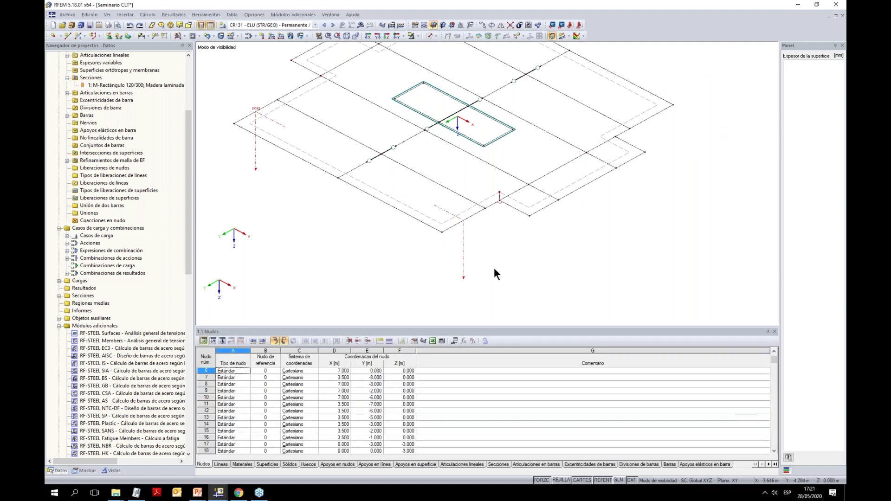
Show the grid and redefine the section's two edge points graphically so it extends beyond both sides of the slab
{"action": "scroll", "coordinate": [493, 266], "scroll_direction": "down", "scroll_amount": 3}
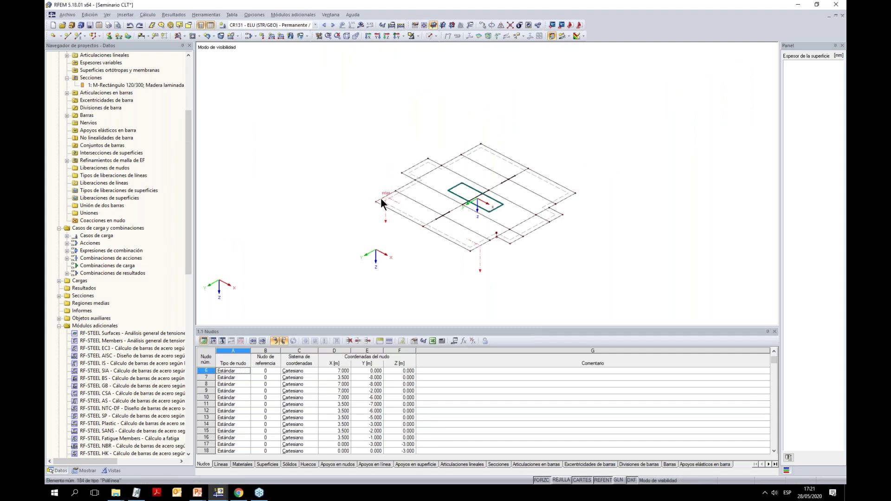
{"action": "left_click", "coordinate": [561, 480]}
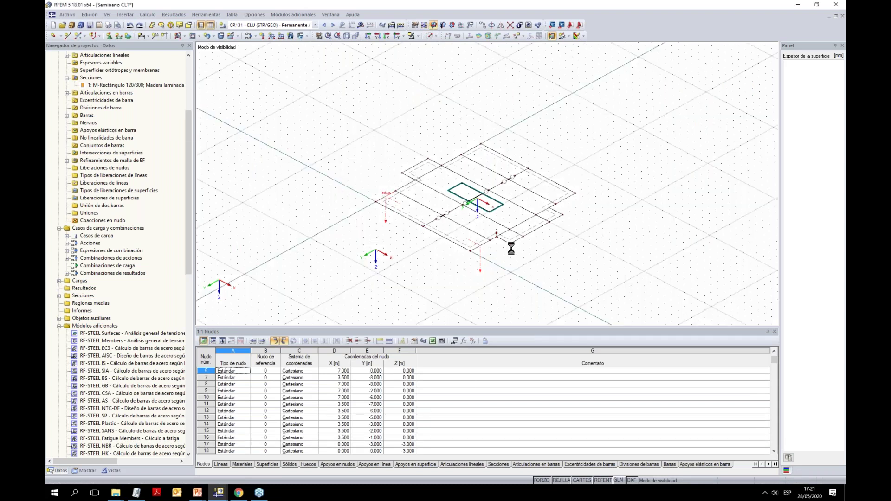
{"action": "double_click", "coordinate": [480, 266]}
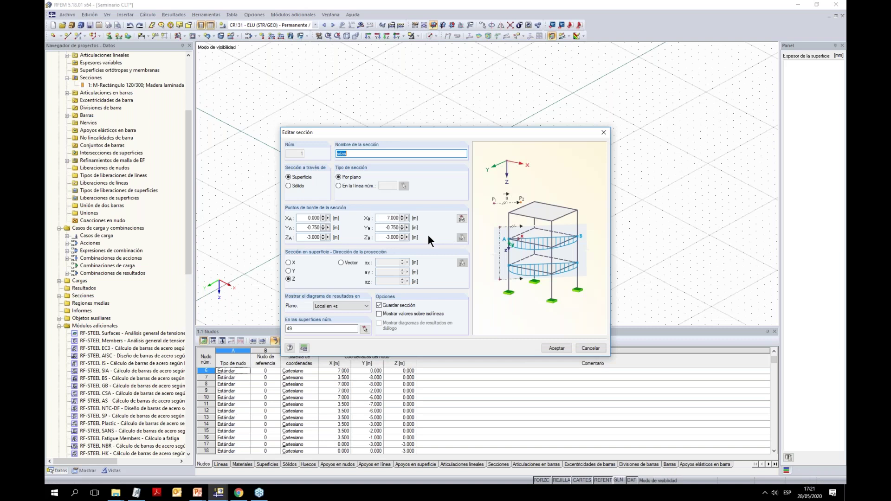
{"action": "left_click", "coordinate": [461, 216]}
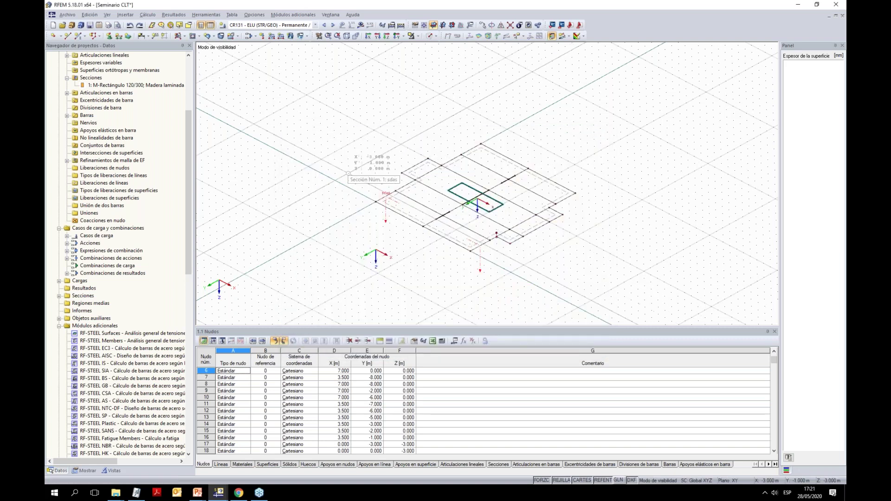
{"action": "left_click", "coordinate": [342, 176]}
{"action": "left_click", "coordinate": [510, 280]}
{"action": "left_click", "coordinate": [556, 347]}
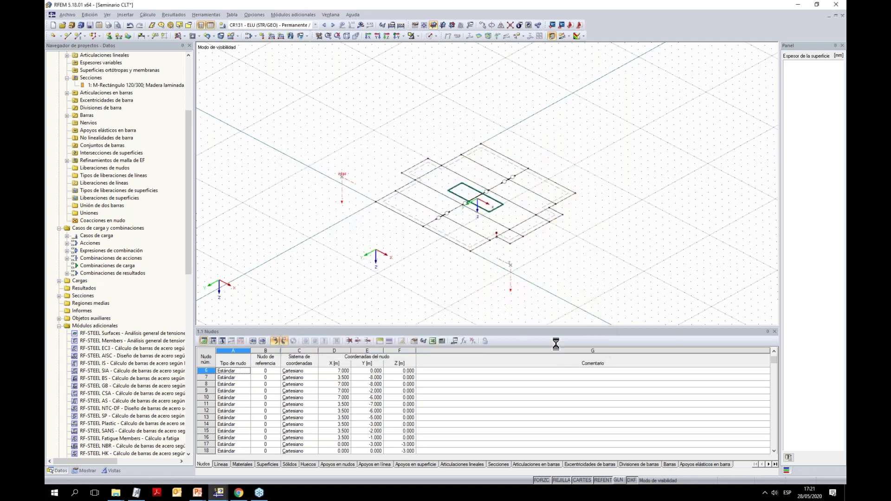
Copy the extended section seven times across the slab with a Y displacement of -1 m
{"action": "left_click", "coordinate": [483, 28]}
{"action": "left_click", "coordinate": [446, 263]}
{"action": "left_click", "coordinate": [510, 282]}
{"action": "left_click", "coordinate": [483, 27]}
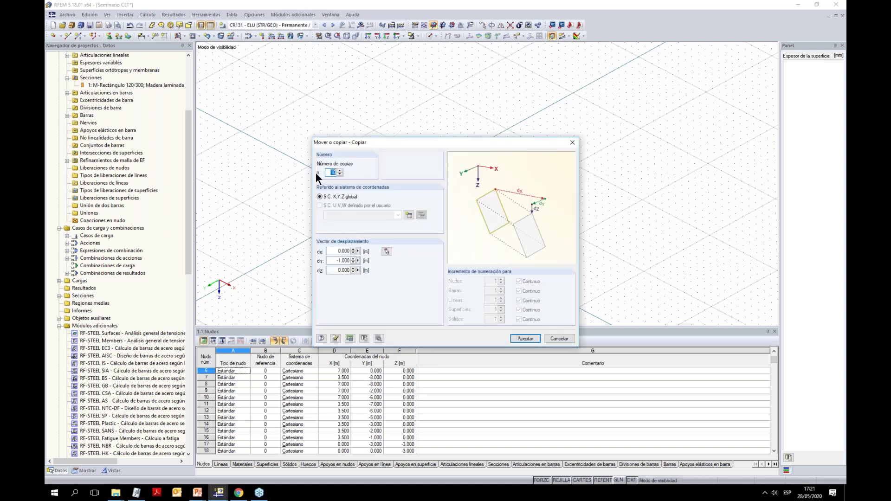
{"action": "left_click", "coordinate": [524, 338]}
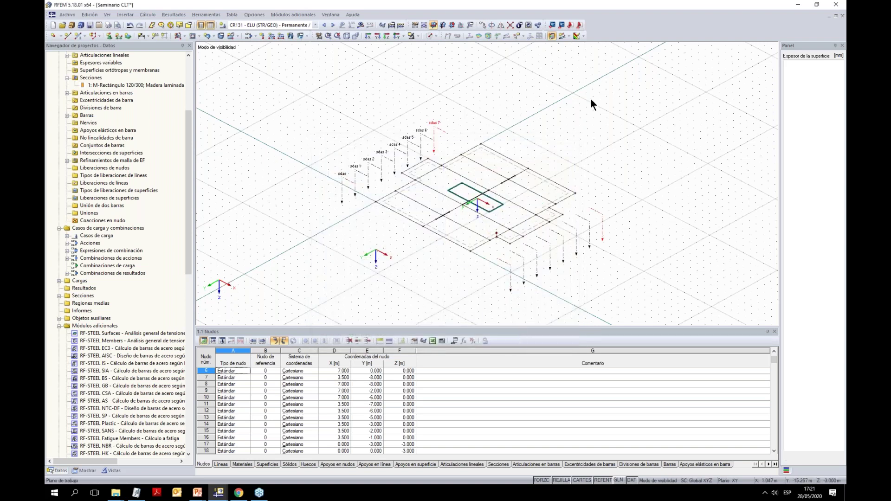
Calculate the results of combination CR131 and view the section diagrams in perspective
{"action": "left_click", "coordinate": [360, 24]}
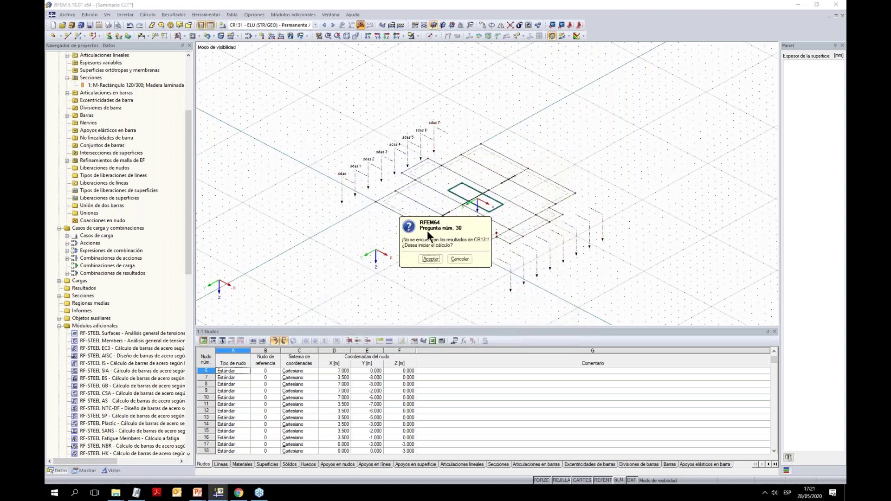
{"action": "left_click", "coordinate": [431, 258]}
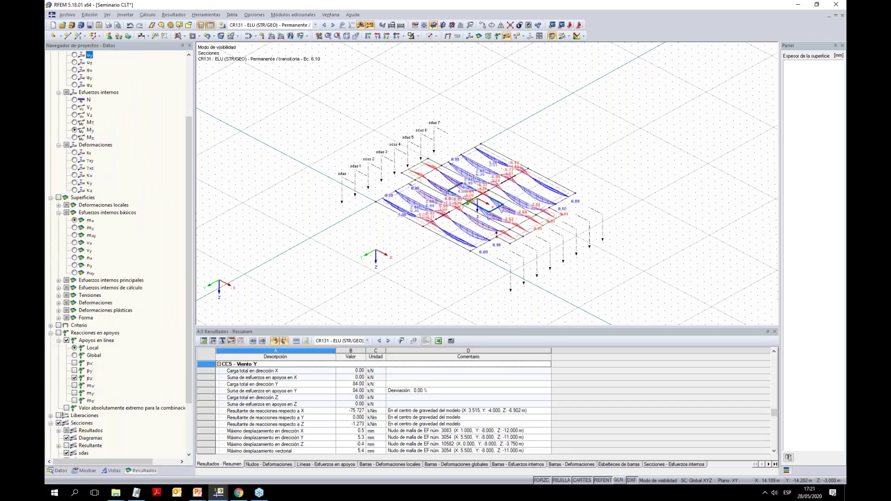
{"action": "scroll", "coordinate": [556, 158], "scroll_direction": "up", "scroll_amount": 2}
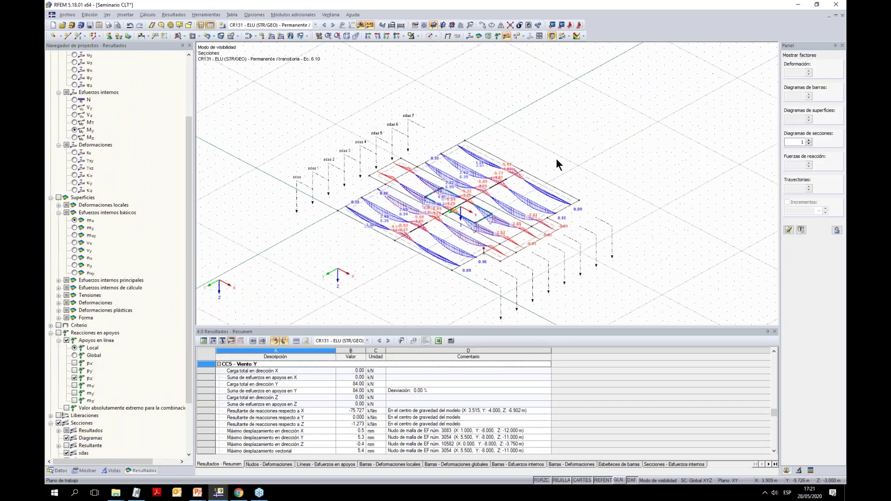
{"action": "left_click", "coordinate": [356, 36]}
{"action": "middle_click_drag", "start_coordinate": [418, 153], "coordinate": [599, 239], "text": "ctrl"}
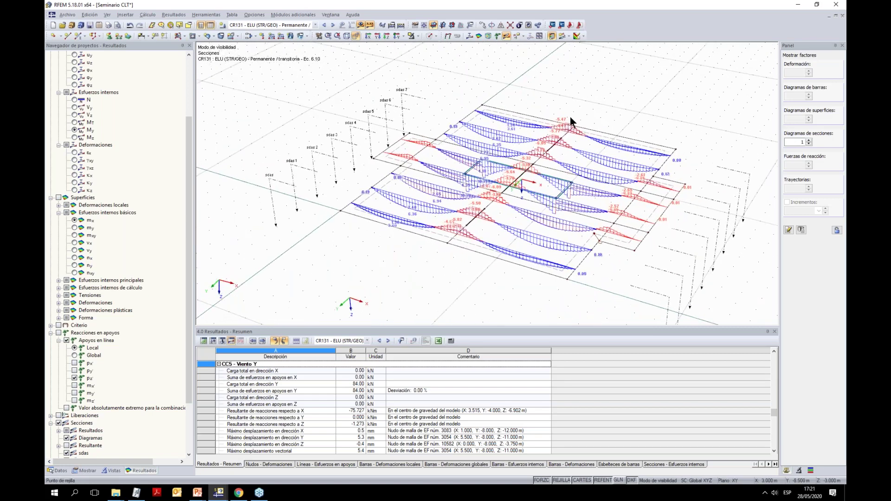
{"action": "scroll", "coordinate": [519, 113], "scroll_direction": "up", "scroll_amount": 1}
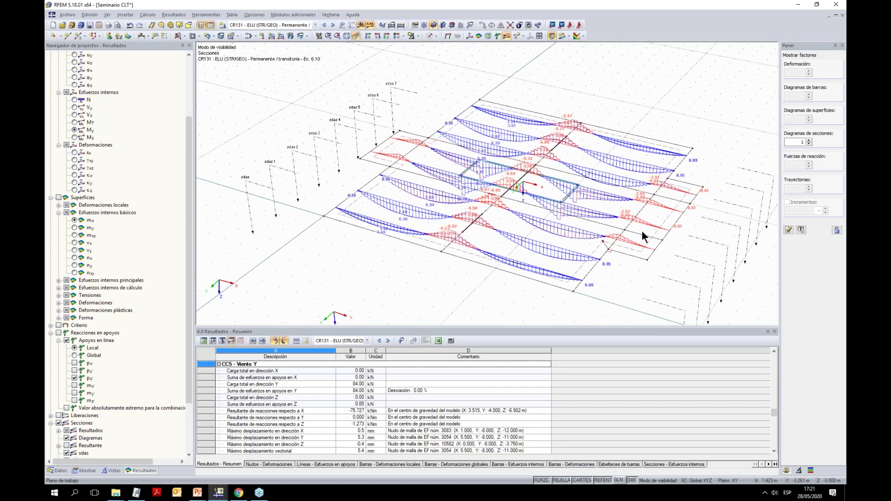
{"action": "scroll", "coordinate": [636, 232], "scroll_direction": "up", "scroll_amount": 2}
Set the decimals for support and internal forces in the results units to 0
{"action": "left_click", "coordinate": [258, 13]}
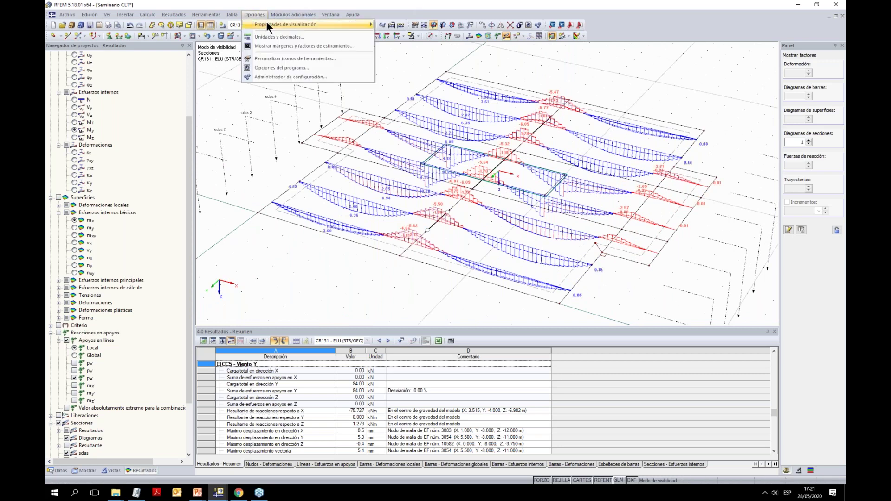
{"action": "left_click", "coordinate": [272, 36]}
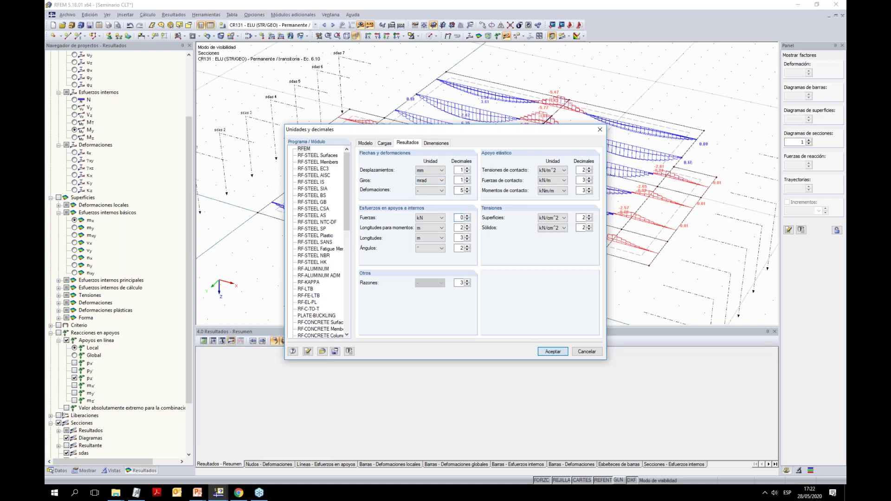
{"action": "left_click", "coordinate": [553, 351]}
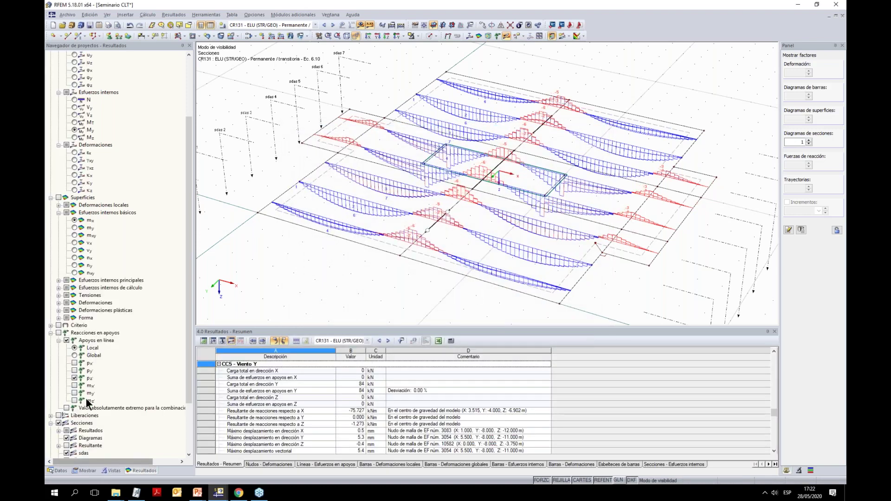
Display all values along the section diagrams and hide them again
{"action": "scroll", "coordinate": [84, 408], "scroll_direction": "down", "scroll_amount": 3}
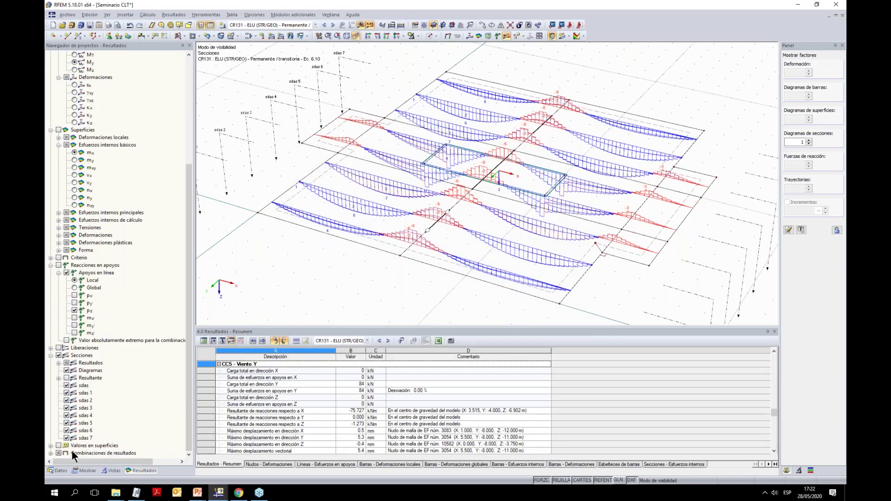
{"action": "left_click", "coordinate": [85, 470]}
{"action": "scroll", "coordinate": [79, 359], "scroll_direction": "down", "scroll_amount": 20}
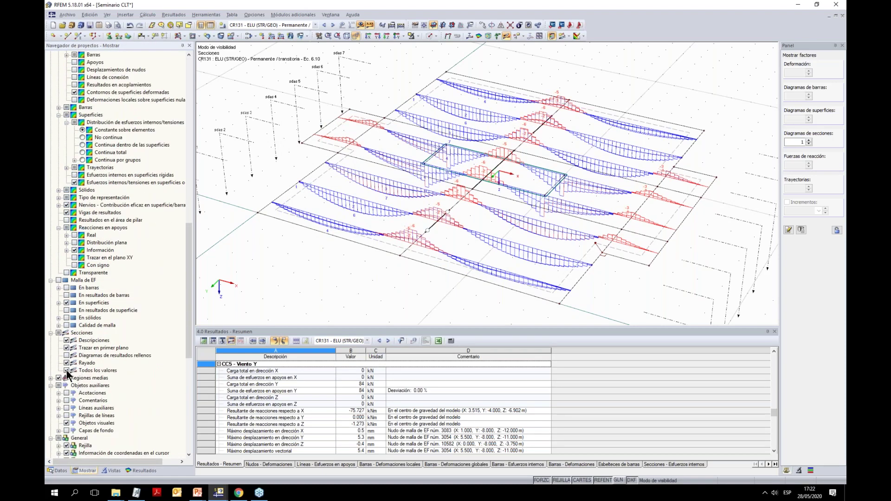
{"action": "left_click", "coordinate": [67, 371]}
{"action": "mouse_move", "coordinate": [629, 83]}
{"action": "middle_mouse_down", "text": "ctrl"}
{"action": "mouse_move", "coordinate": [668, 76]}
{"action": "mouse_move", "coordinate": [629, 85]}
{"action": "middle_mouse_up", "text": "ctrl"}
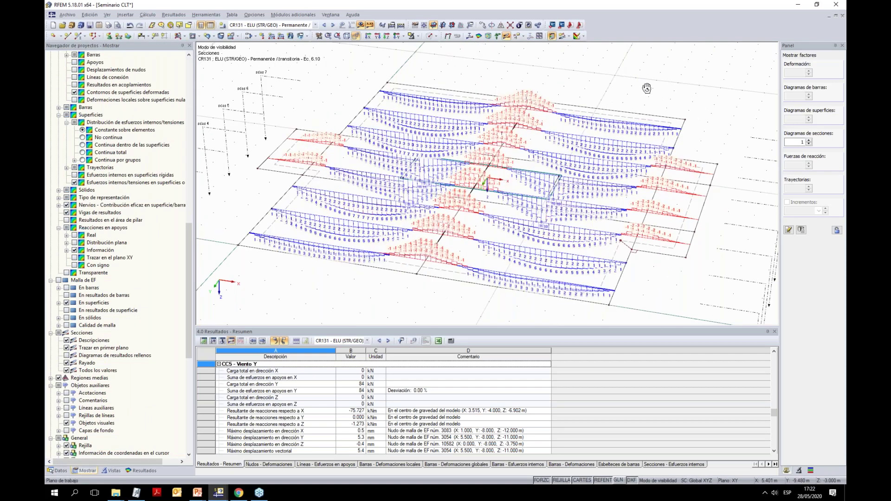
{"action": "left_click", "coordinate": [67, 370]}
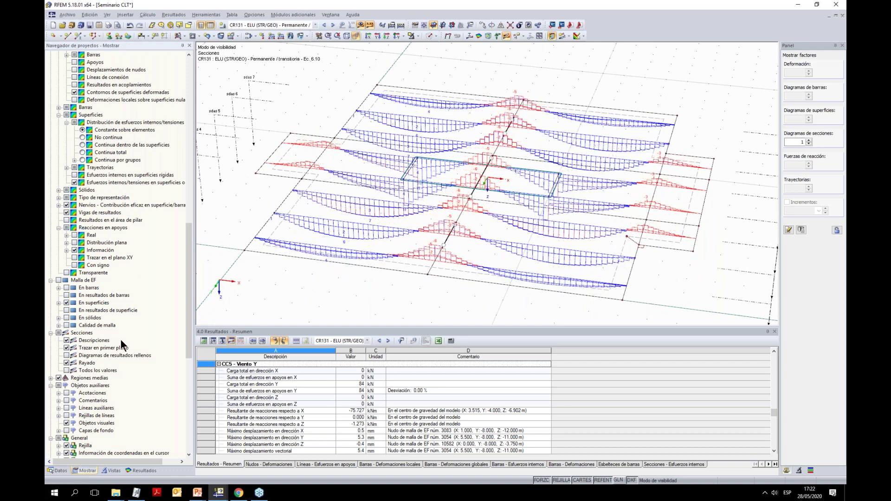
Display the surface results together with the section diagrams and switch the basic internal force to v-y
{"action": "left_click", "coordinate": [479, 35]}
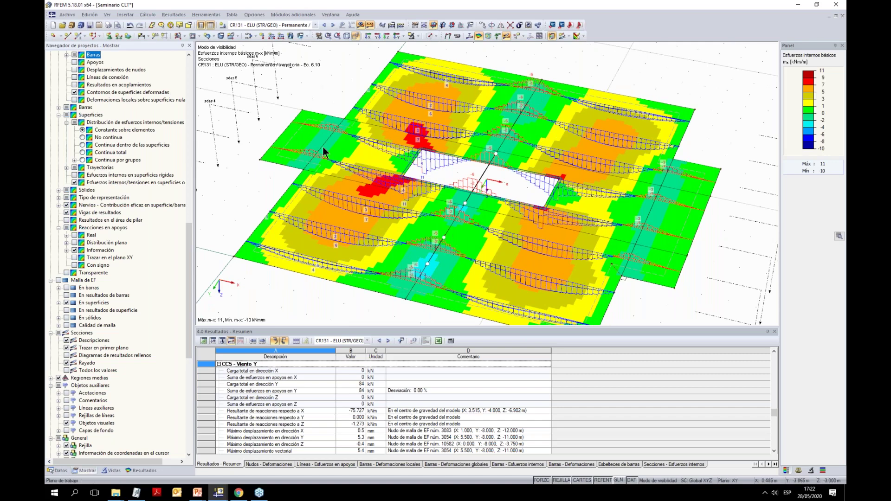
{"action": "scroll", "coordinate": [302, 151], "scroll_direction": "down", "scroll_amount": 1}
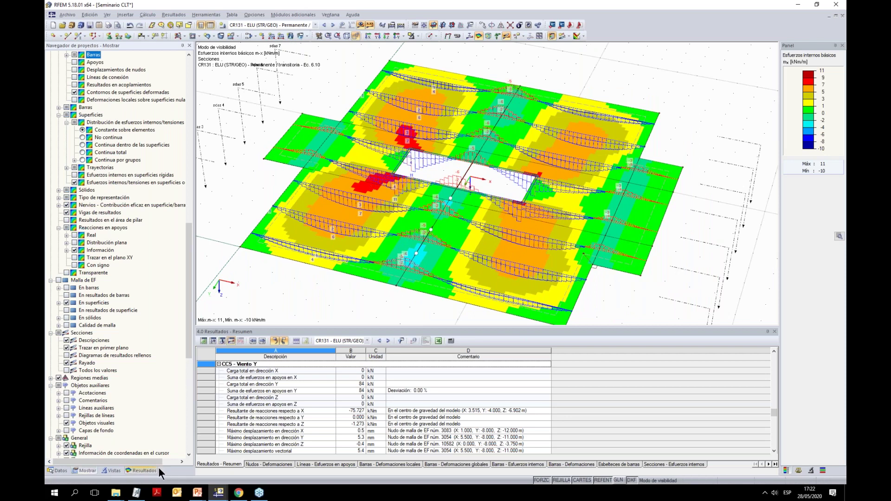
{"action": "left_click", "coordinate": [143, 471]}
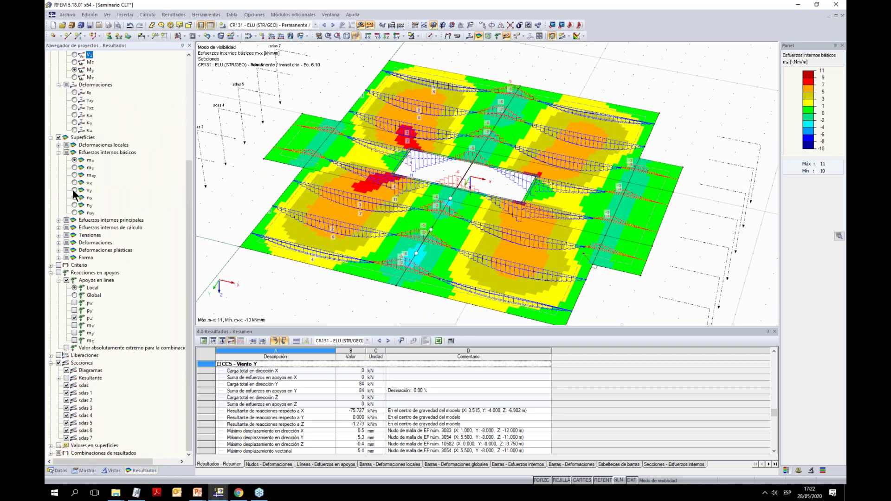
{"action": "left_click", "coordinate": [74, 191]}
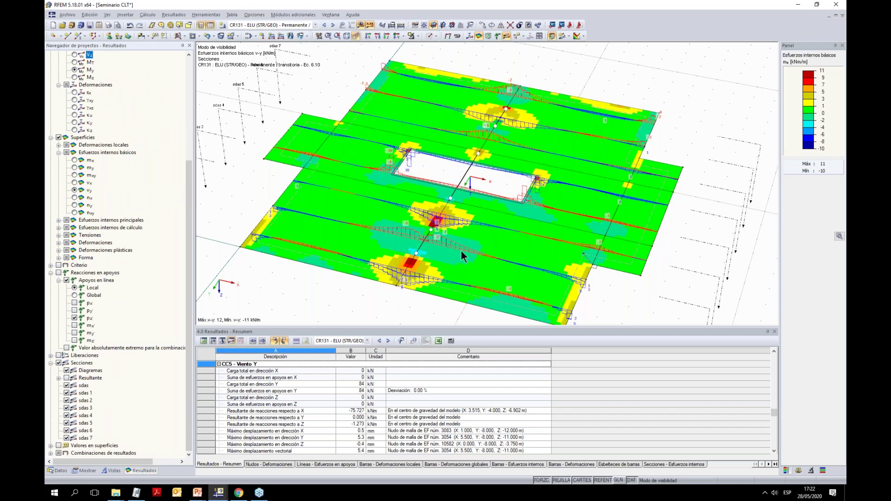
{"action": "middle_click_drag", "start_coordinate": [461, 250], "coordinate": [579, 246], "text": "ctrl"}
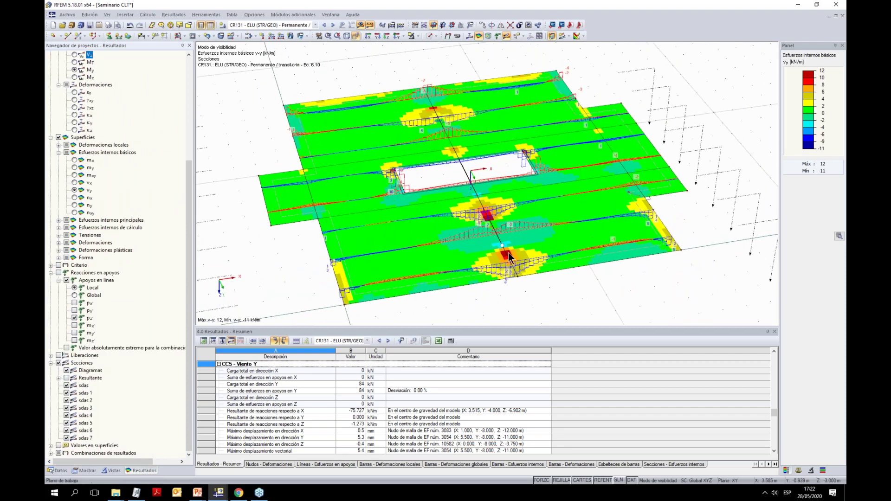
Switch the surface results to the v-x shear force and set the section diagram scale factor to 1.75
{"action": "left_click", "coordinate": [74, 182]}
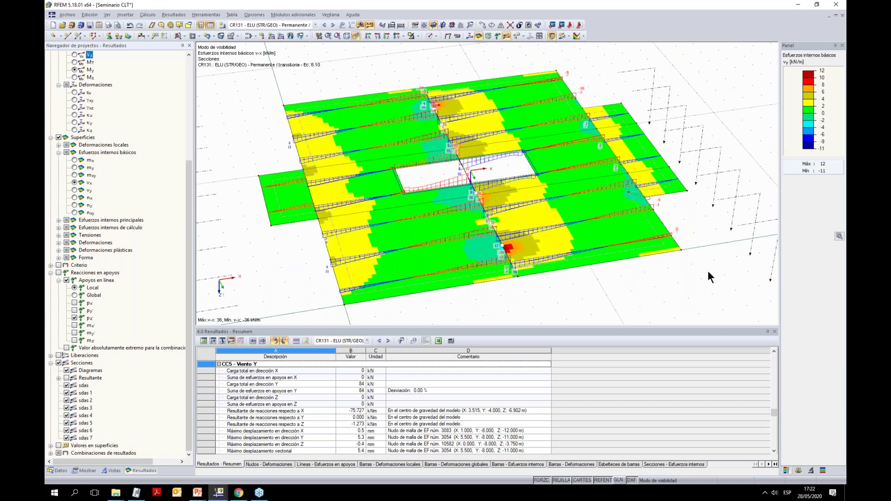
{"action": "left_click", "coordinate": [798, 470]}
{"action": "left_click", "coordinate": [794, 119]}
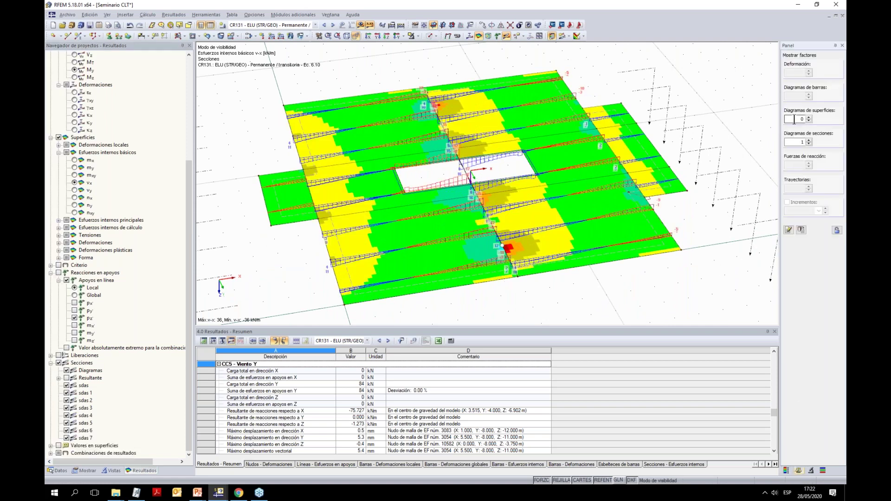
{"action": "left_click", "coordinate": [798, 141]}
{"action": "type", "text": "1.5"}
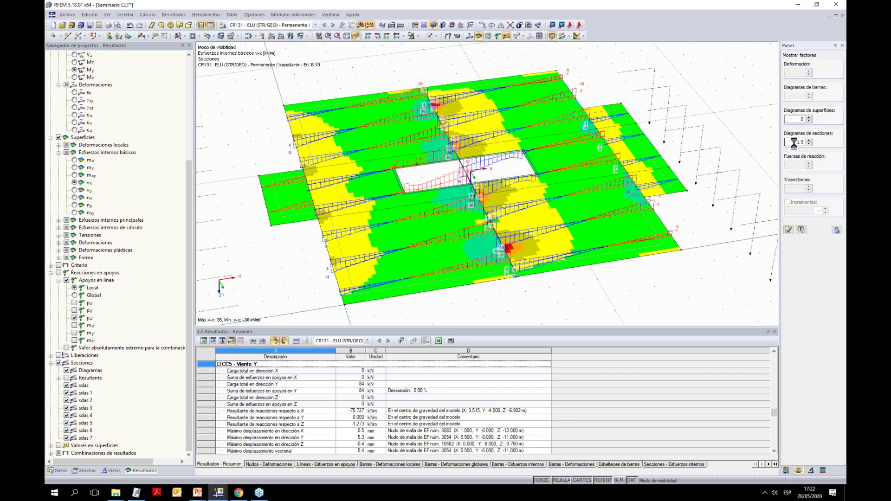
{"action": "scroll", "coordinate": [653, 135], "scroll_direction": "up", "scroll_amount": 1}
{"action": "middle_click_drag", "start_coordinate": [691, 170], "coordinate": [358, 191], "text": "ctrl"}
{"action": "scroll", "coordinate": [348, 205], "scroll_direction": "up", "scroll_amount": 1}
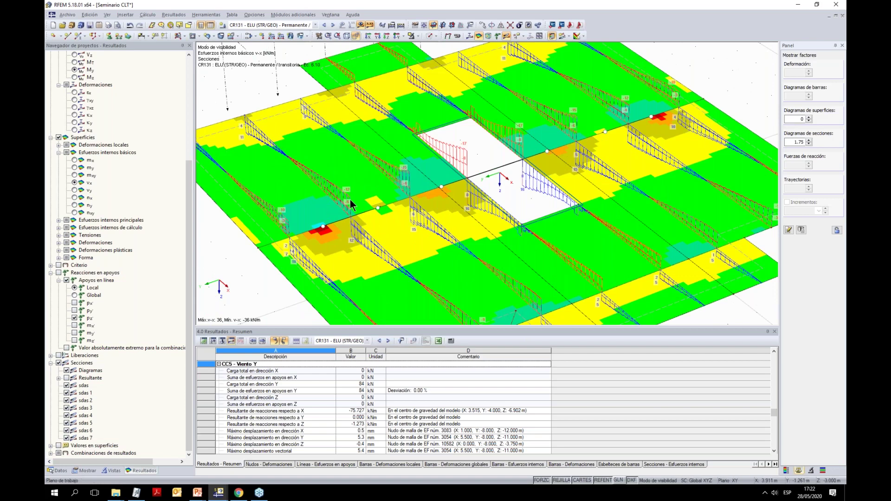
Switch the floor slab's surface results to the basic internal force m-xy
{"action": "scroll", "coordinate": [355, 194], "scroll_direction": "down", "scroll_amount": 3}
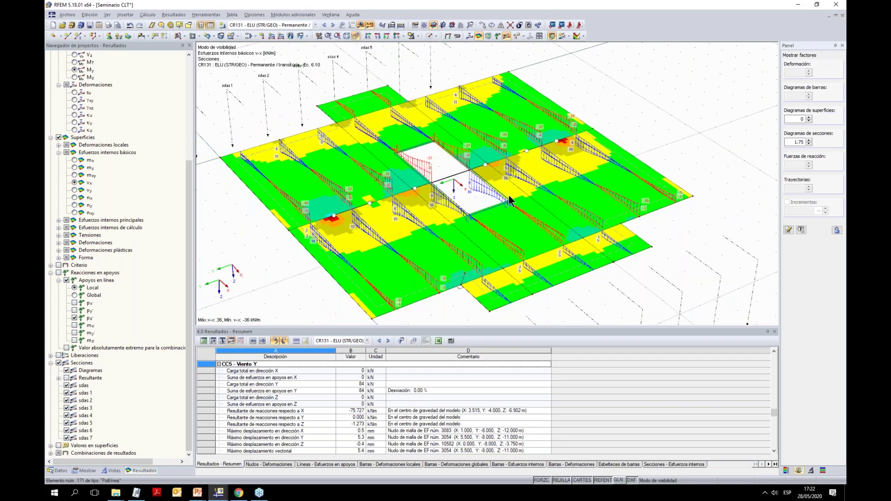
{"action": "middle_click_drag", "start_coordinate": [355, 194], "coordinate": [501, 88], "text": "ctrl"}
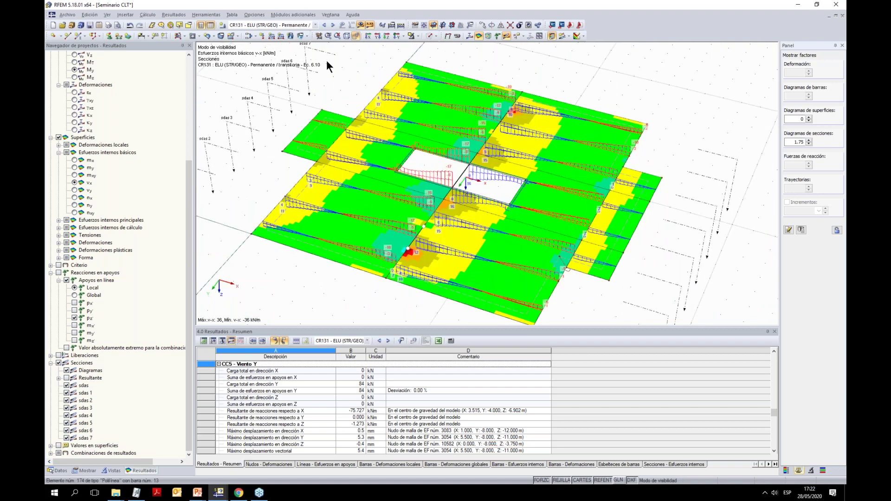
{"action": "left_click", "coordinate": [74, 174]}
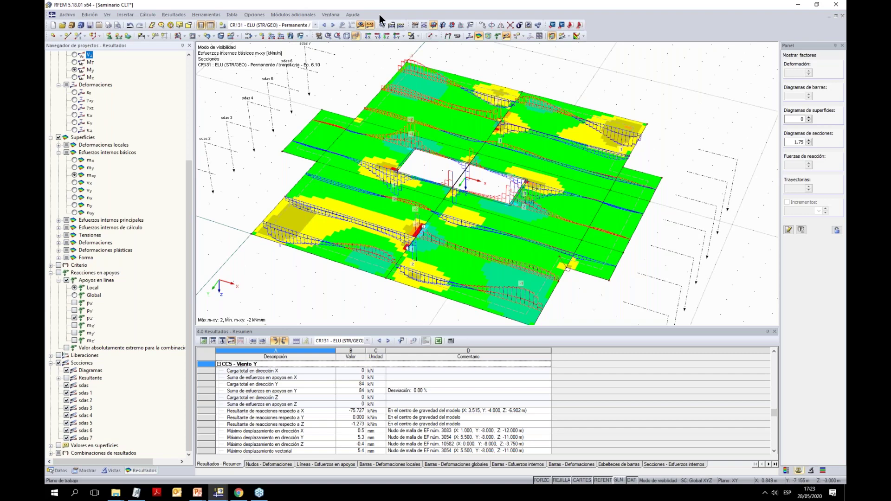
Hide the results and open the RF-LAMINATE add-on module for laminated surface design
{"action": "left_click", "coordinate": [369, 25]}
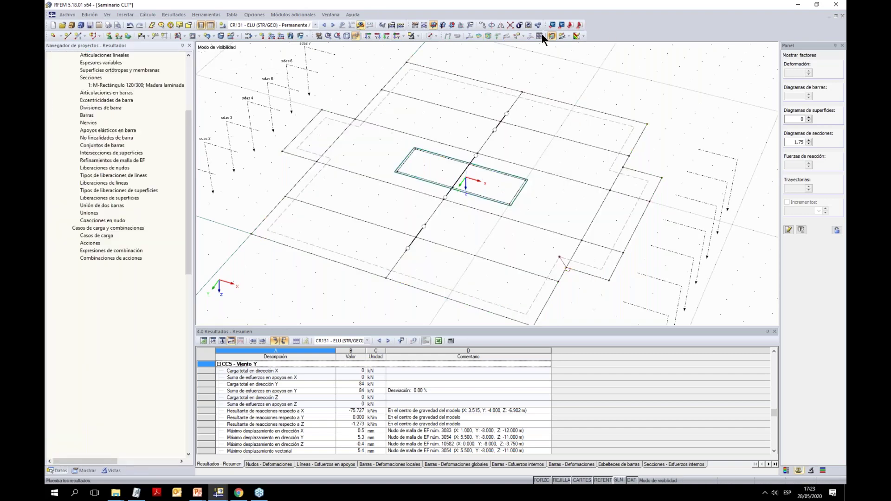
{"action": "scroll", "coordinate": [95, 396], "scroll_direction": "down", "scroll_amount": 15}
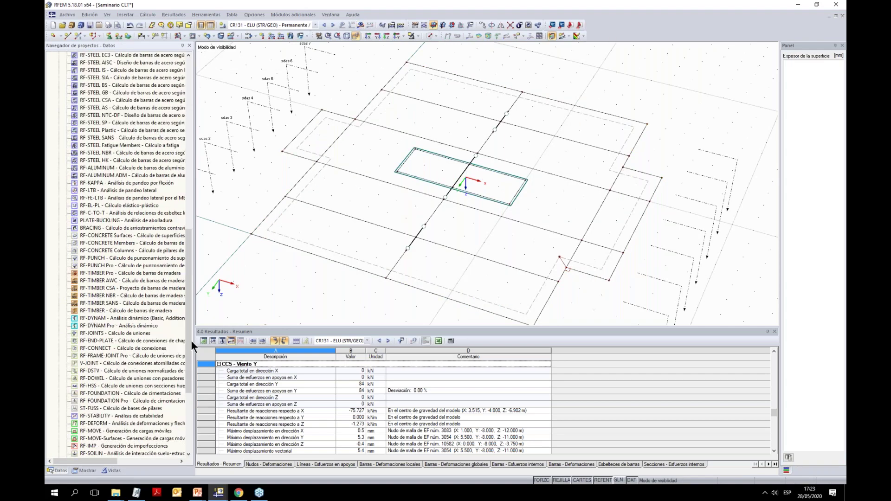
{"action": "scroll", "coordinate": [386, 243], "scroll_direction": "down", "scroll_amount": 2}
{"action": "scroll", "coordinate": [103, 390], "scroll_direction": "down", "scroll_amount": 1}
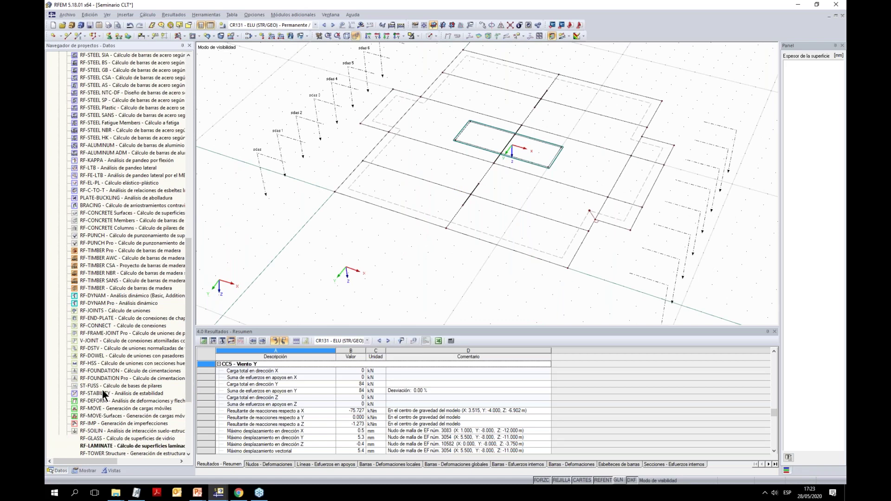
{"action": "scroll", "coordinate": [102, 390], "scroll_direction": "down", "scroll_amount": 4}
{"action": "double_click", "coordinate": [91, 355]}
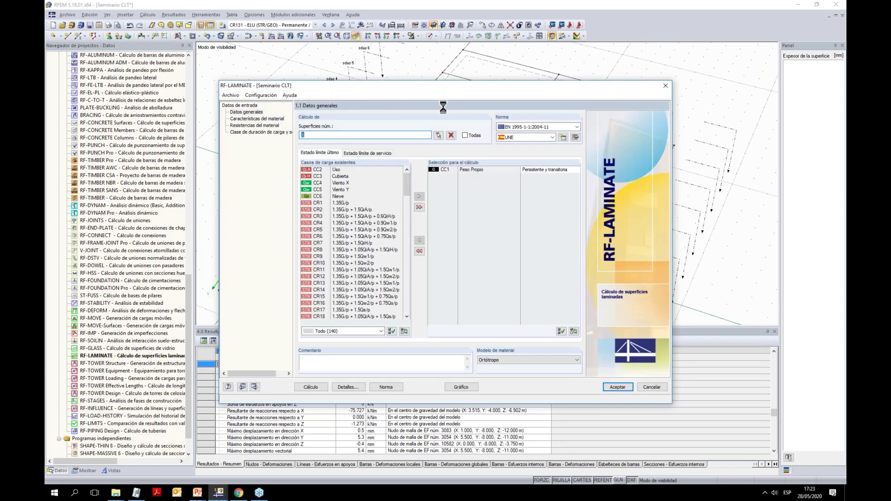
Replace load case CC1 with CR131 in the ultimate limit state selection and run the RF-LAMINATE calculation
{"action": "left_click", "coordinate": [464, 171]}
{"action": "left_click", "coordinate": [419, 240]}
{"action": "scroll", "coordinate": [402, 241], "scroll_direction": "down", "scroll_amount": 3}
{"action": "left_click_drag", "start_coordinate": [407, 209], "coordinate": [404, 307]}
{"action": "left_click", "coordinate": [338, 289]}
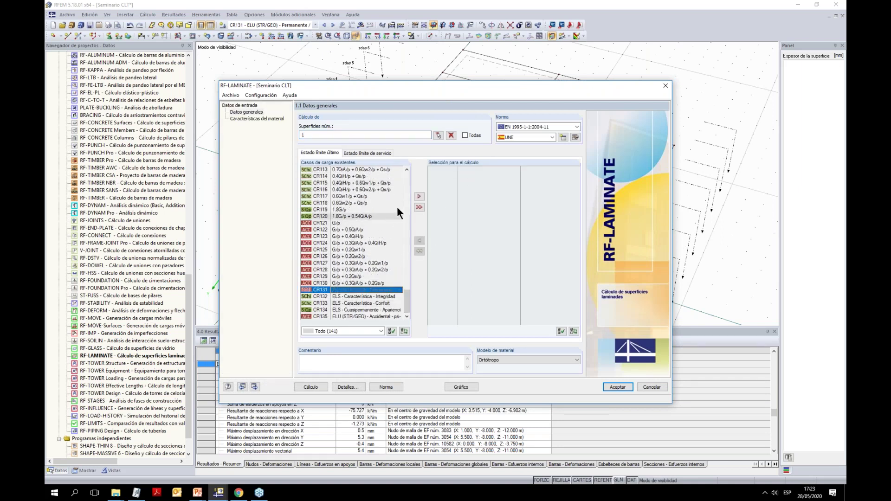
{"action": "left_click", "coordinate": [418, 198]}
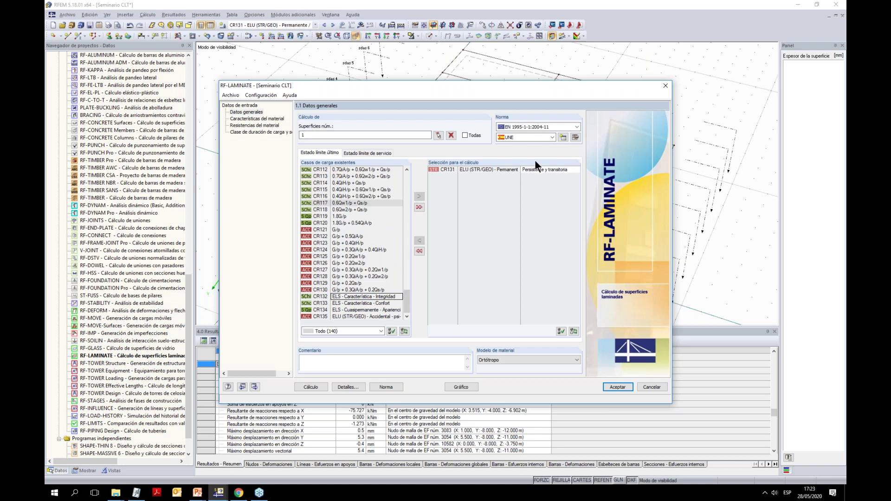
{"action": "left_click", "coordinate": [310, 388]}
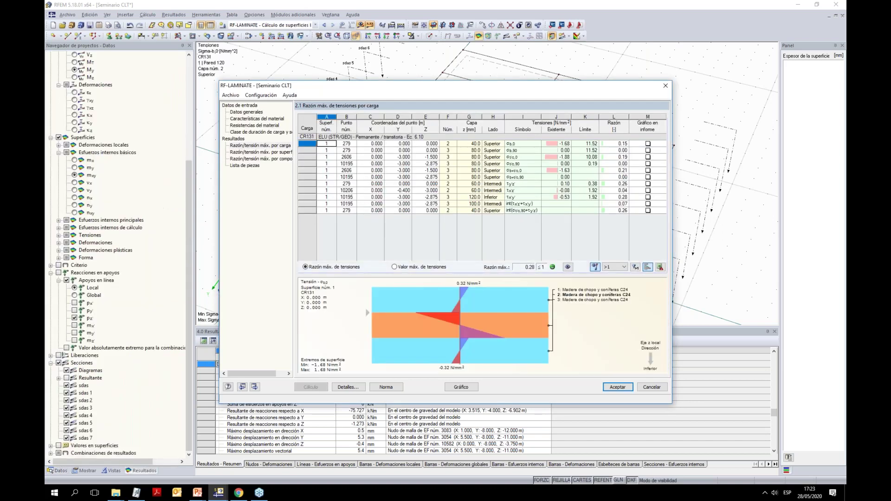
Reopen the RF-LAMINATE results beside the floor model and show the maximum stress ratios by surface
{"action": "left_click_drag", "start_coordinate": [589, 85], "coordinate": [462, 84]}
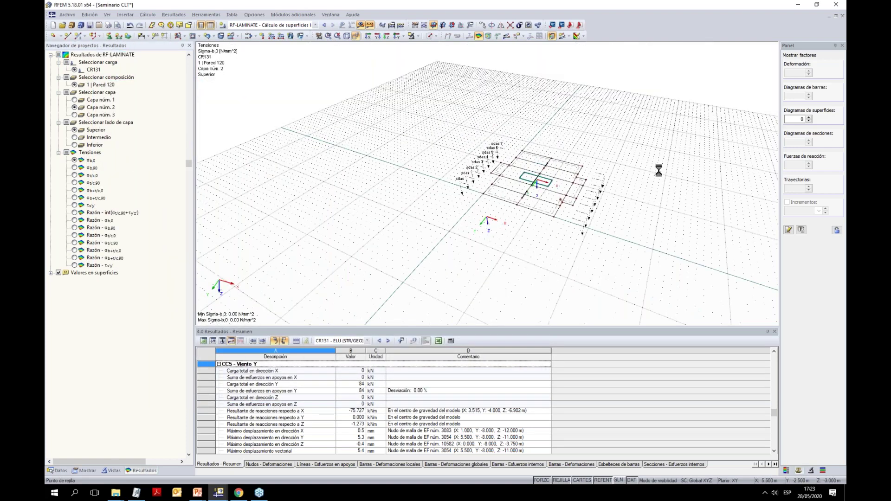
{"action": "scroll", "coordinate": [689, 138], "scroll_direction": "up", "scroll_amount": 5}
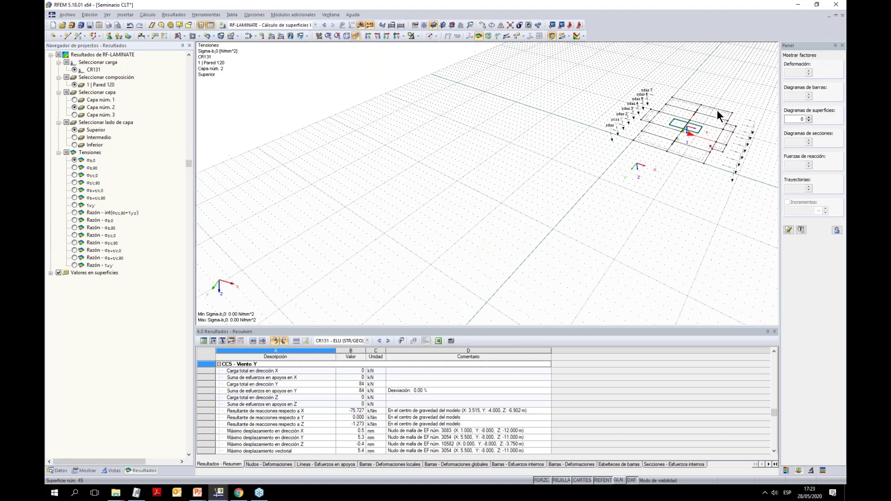
{"action": "scroll", "coordinate": [716, 110], "scroll_direction": "up", "scroll_amount": 2}
{"action": "mouse_move", "coordinate": [690, 128]}
{"action": "middle_mouse_down"}
{"action": "mouse_move", "coordinate": [709, 122]}
{"action": "mouse_move", "coordinate": [685, 120]}
{"action": "middle_mouse_up"}
{"action": "scroll", "coordinate": [709, 121], "scroll_direction": "up", "scroll_amount": 1}
{"action": "left_click", "coordinate": [60, 471]}
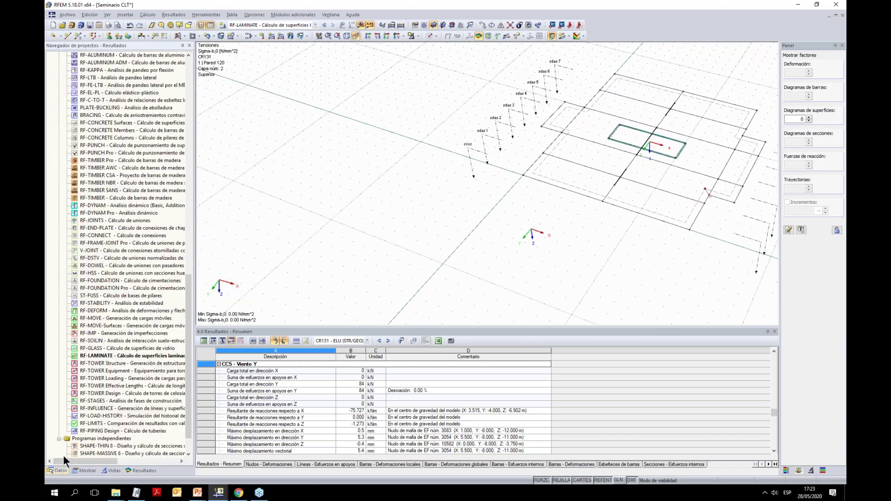
{"action": "double_click", "coordinate": [96, 356]}
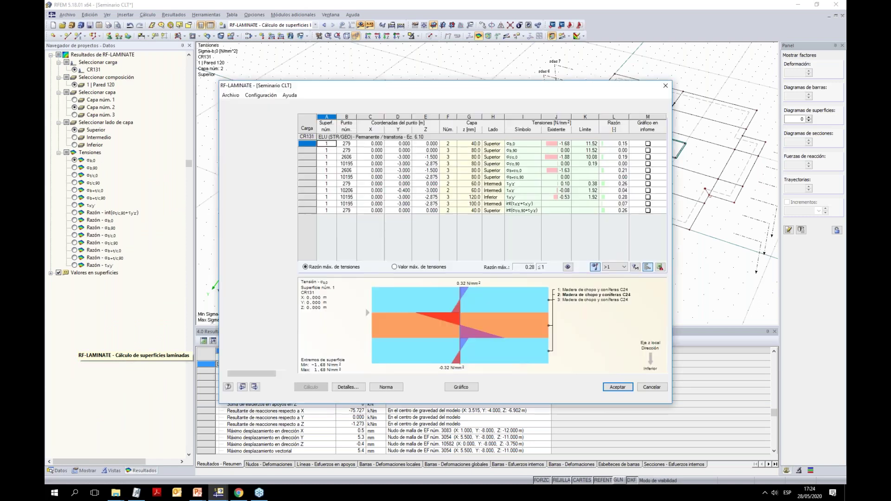
{"action": "left_click_drag", "start_coordinate": [589, 85], "coordinate": [423, 85]}
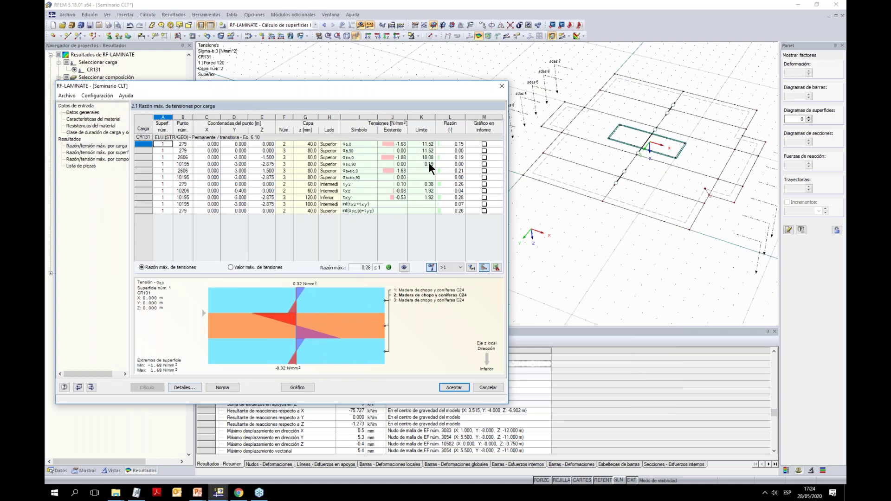
{"action": "left_click", "coordinate": [122, 153]}
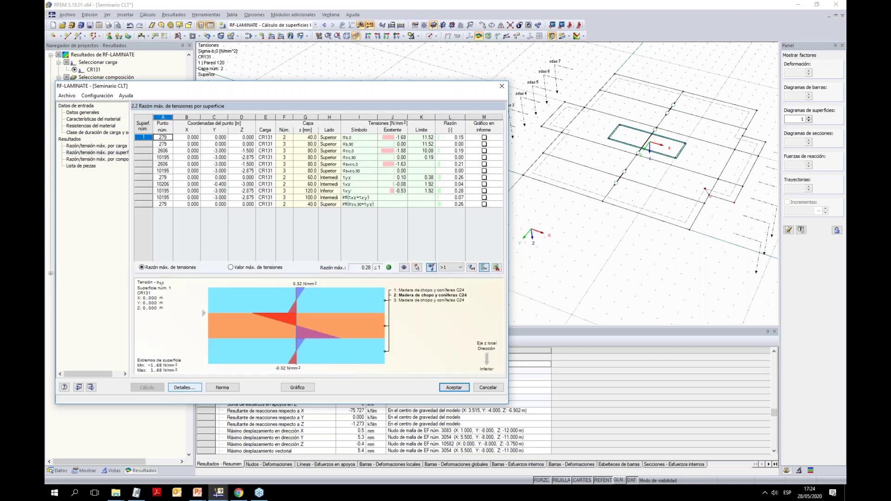
In the stress details, limit the top/bottom layers to σb+t/c,0, τy'z', τx'z' and the interaction ratios, including both torsional shear ones
{"action": "left_click", "coordinate": [185, 387]}
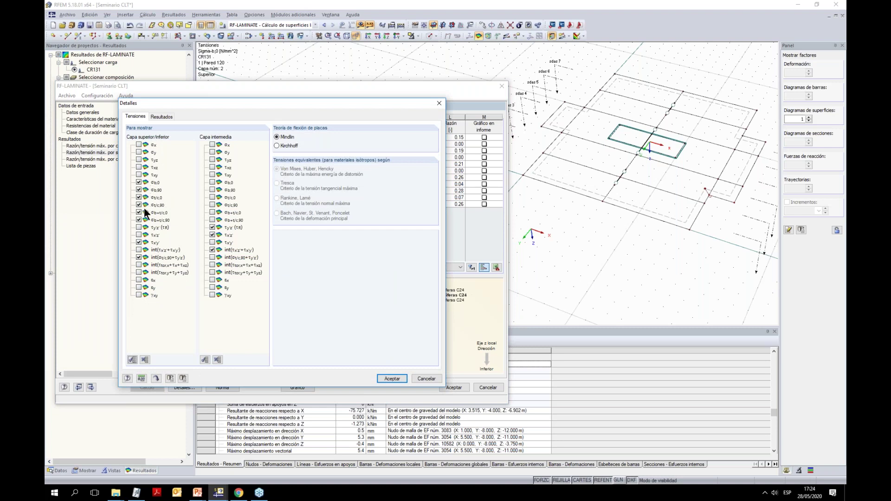
{"action": "left_click", "coordinate": [138, 219]}
{"action": "left_click", "coordinate": [139, 212]}
{"action": "left_click", "coordinate": [138, 212]}
{"action": "left_click", "coordinate": [138, 198]}
{"action": "left_click", "coordinate": [138, 189]}
{"action": "left_click", "coordinate": [139, 183]}
{"action": "left_click", "coordinate": [138, 227]}
{"action": "left_click", "coordinate": [143, 243]}
{"action": "left_click", "coordinate": [138, 265]}
{"action": "left_click", "coordinate": [139, 272]}
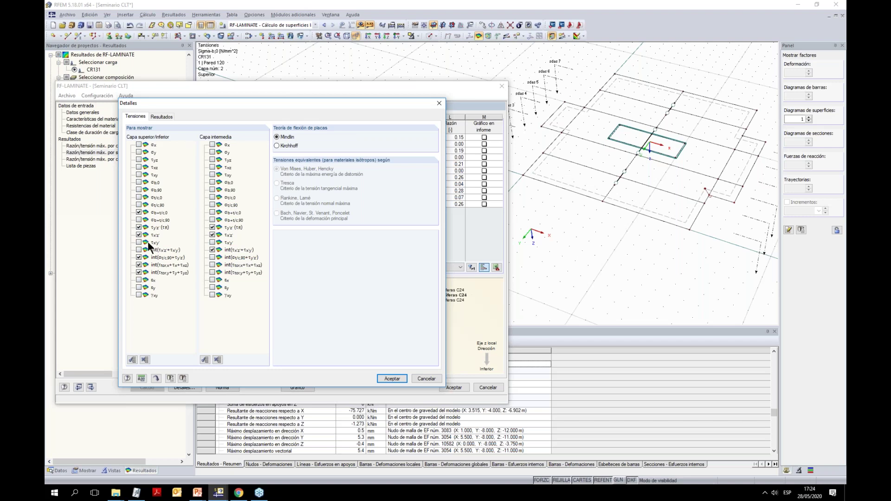
Add σb+t/c,0 to the intermediate layer stresses, apply the details and inspect its value in the results by surface
{"action": "left_click", "coordinate": [212, 235]}
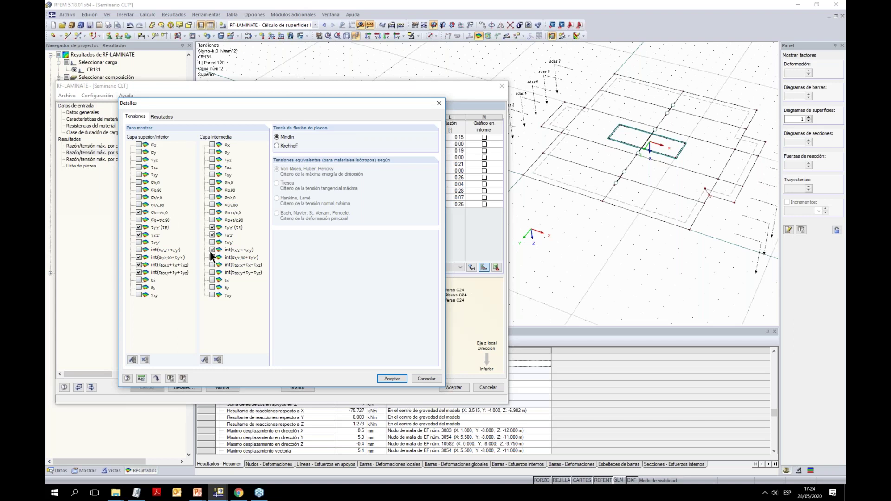
{"action": "left_click", "coordinate": [213, 213]}
{"action": "left_click", "coordinate": [391, 378]}
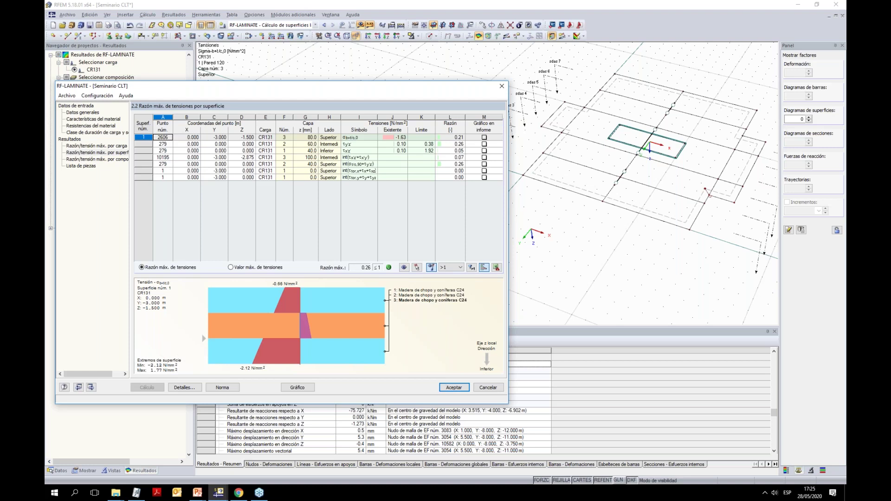
{"action": "left_click", "coordinate": [394, 137]}
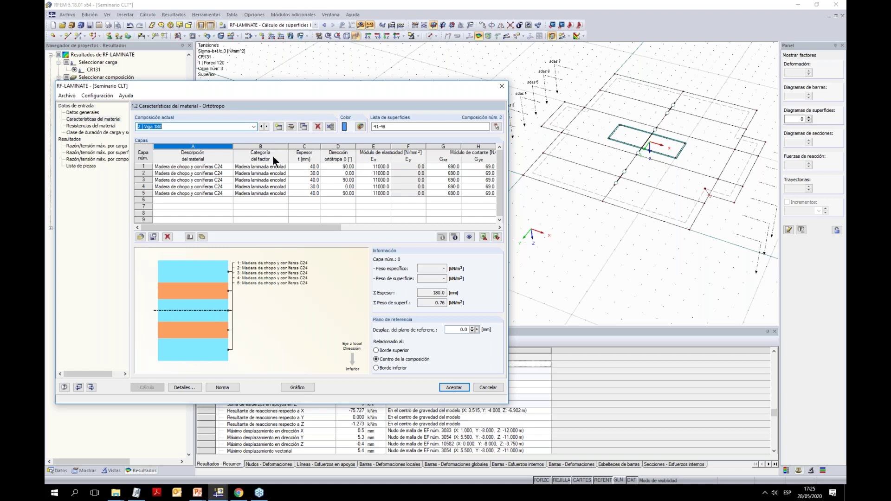
Set the thickness of all five layers of the Forjado 200 composition to 20 mm and rerun the calculation
{"action": "left_click", "coordinate": [267, 127]}
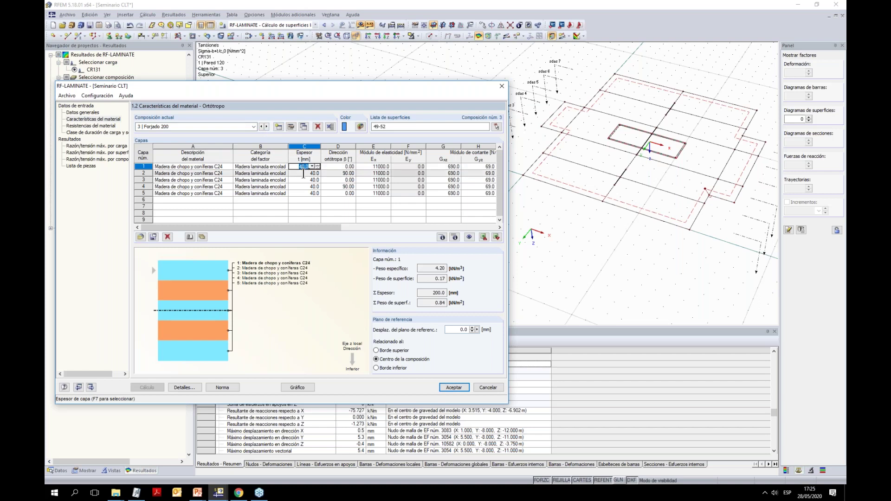
{"action": "type", "text": "20"}
{"action": "key", "text": "Return"}
{"action": "type", "text": "20"}
{"action": "key", "text": "Return"}
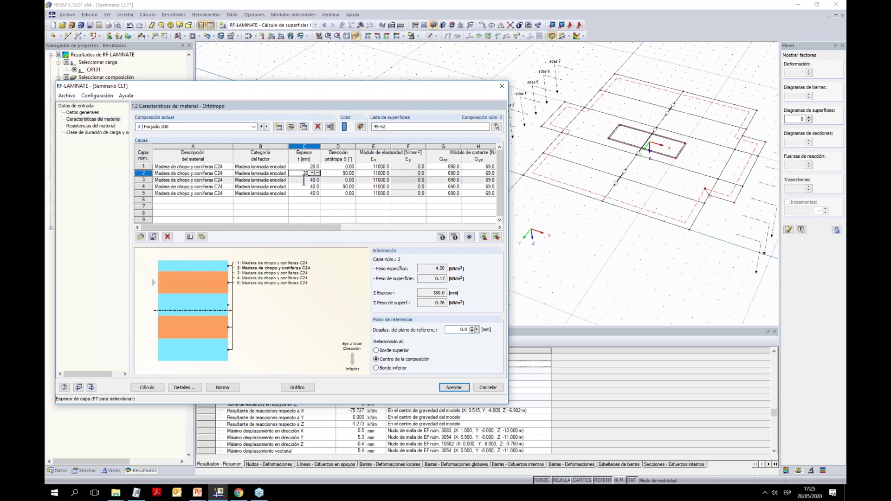
{"action": "type", "text": "20"}
{"action": "key", "text": "Return"}
{"action": "type", "text": "20"}
{"action": "key", "text": "Return"}
{"action": "type", "text": "20"}
{"action": "key", "text": "Return"}
{"action": "key", "text": "Return"}
{"action": "key", "text": "Return"}
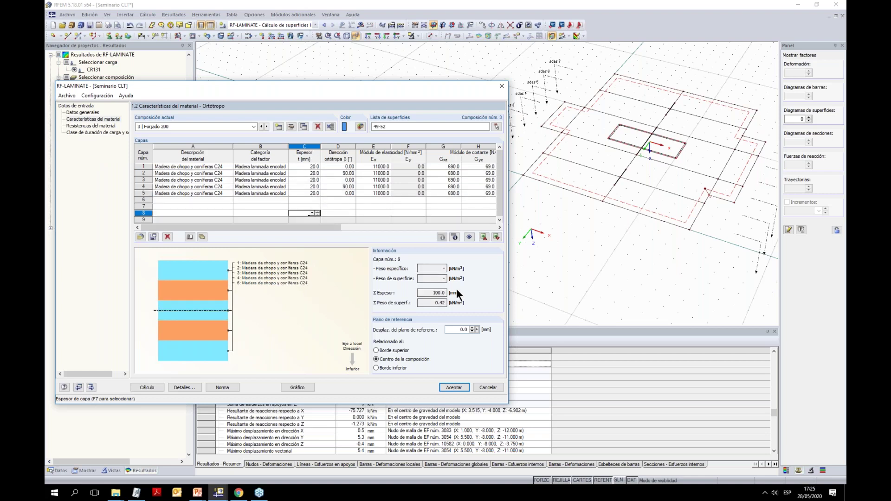
{"action": "left_click", "coordinate": [155, 387]}
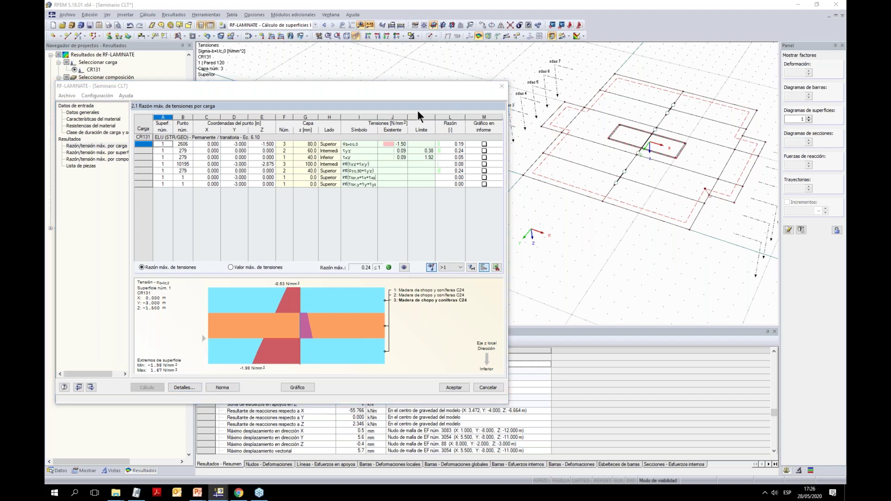
Enable all stresses for the top/bottom and intermediate layers in the details, and review the maximum ratios by surface
{"action": "left_click", "coordinate": [133, 361]}
{"action": "left_click", "coordinate": [205, 360]}
{"action": "left_click", "coordinate": [392, 379]}
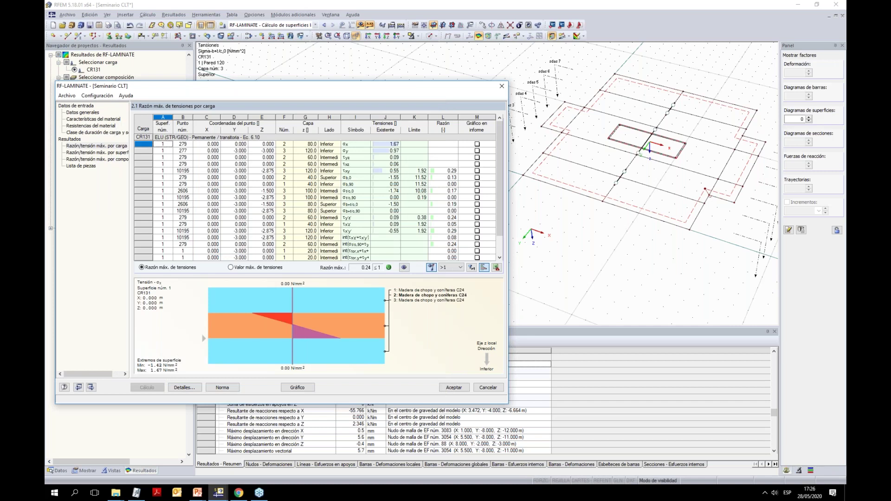
{"action": "left_click", "coordinate": [115, 152]}
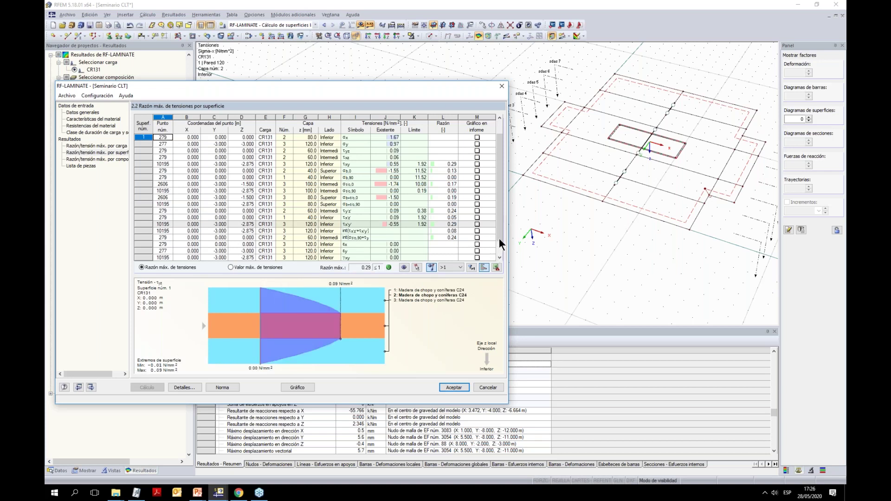
{"action": "scroll", "coordinate": [500, 238], "scroll_direction": "down", "scroll_amount": 1}
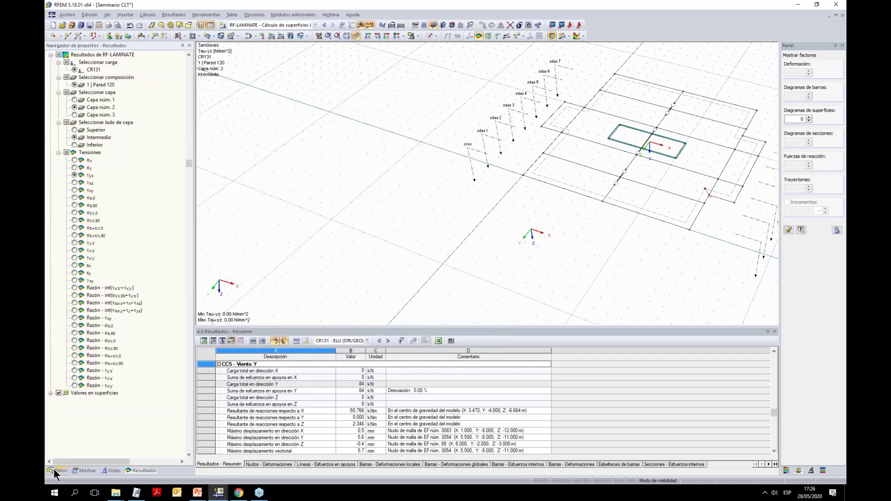
Reopen RF-LAMINATE, replace the surface selected for design with floor surface 49 and calculate its stresses
{"action": "left_click", "coordinate": [58, 471]}
{"action": "double_click", "coordinate": [106, 355]}
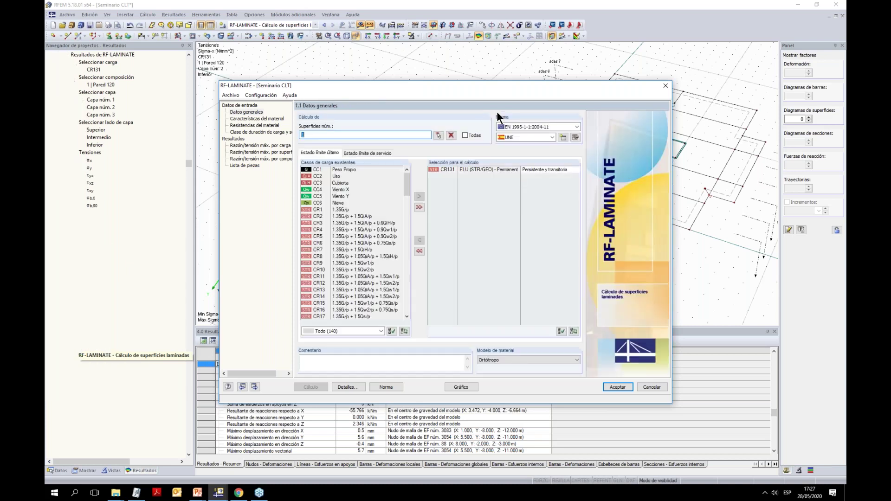
{"action": "left_click", "coordinate": [451, 136]}
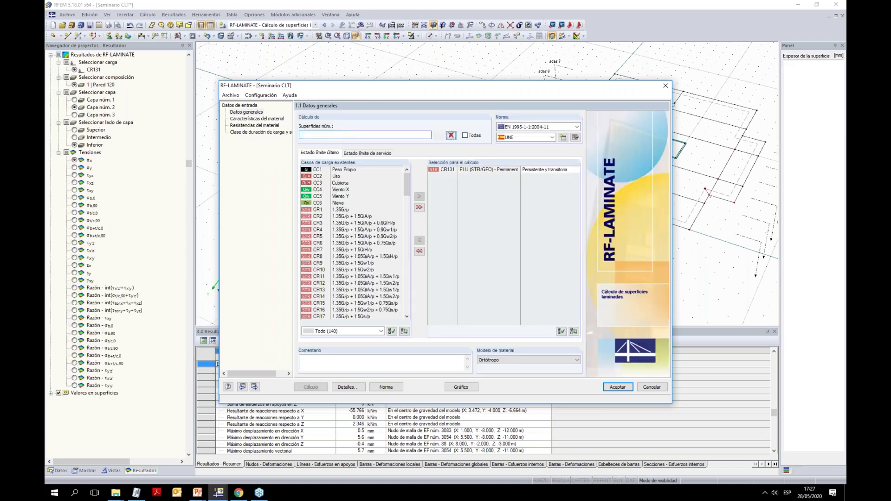
{"action": "left_click", "coordinate": [451, 135]}
{"action": "left_click", "coordinate": [584, 183]}
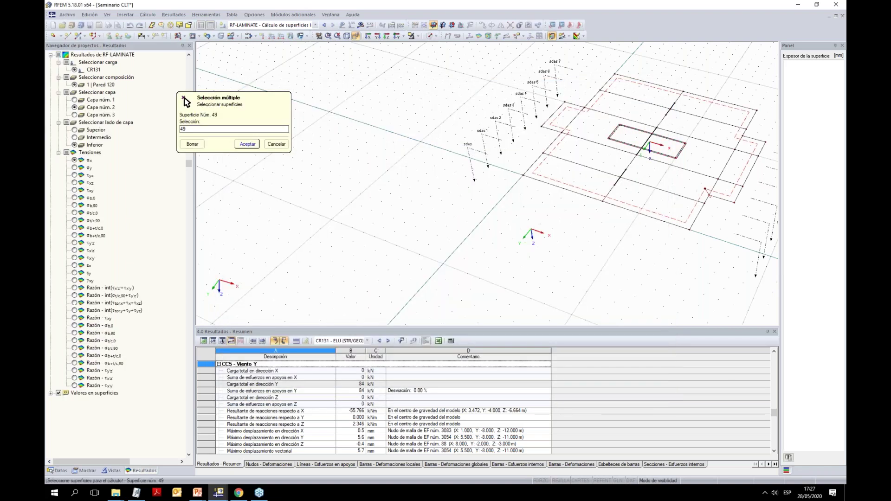
{"action": "left_click", "coordinate": [247, 143]}
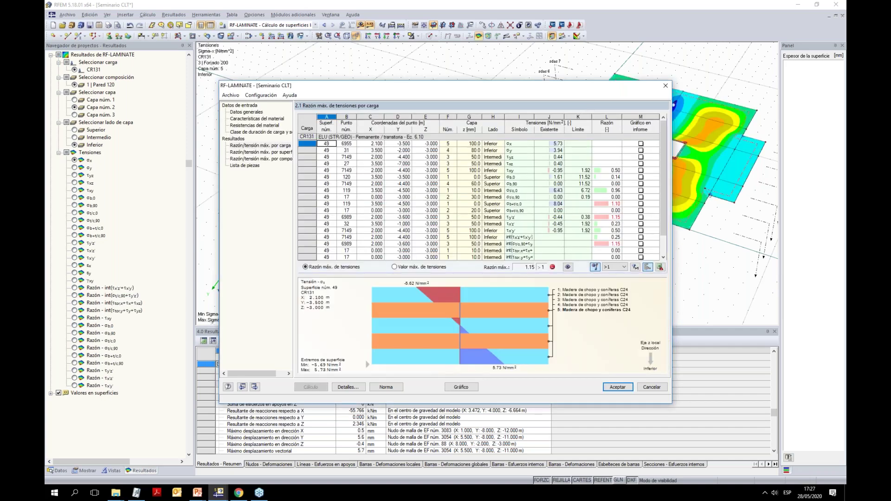
Examine the maximum stress ratios by load and the layer stress diagrams of surface 49 beside the model
{"action": "left_click_drag", "start_coordinate": [591, 82], "coordinate": [406, 68]}
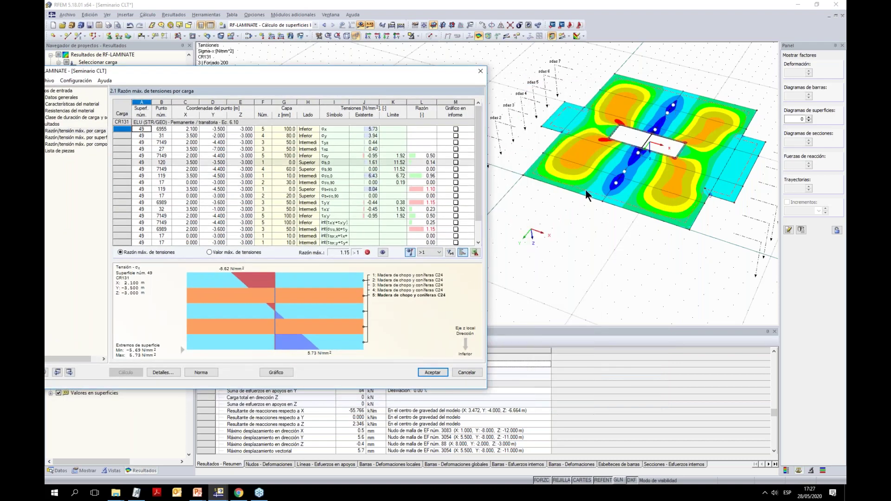
{"action": "scroll", "coordinate": [464, 199], "scroll_direction": "down", "scroll_amount": 1}
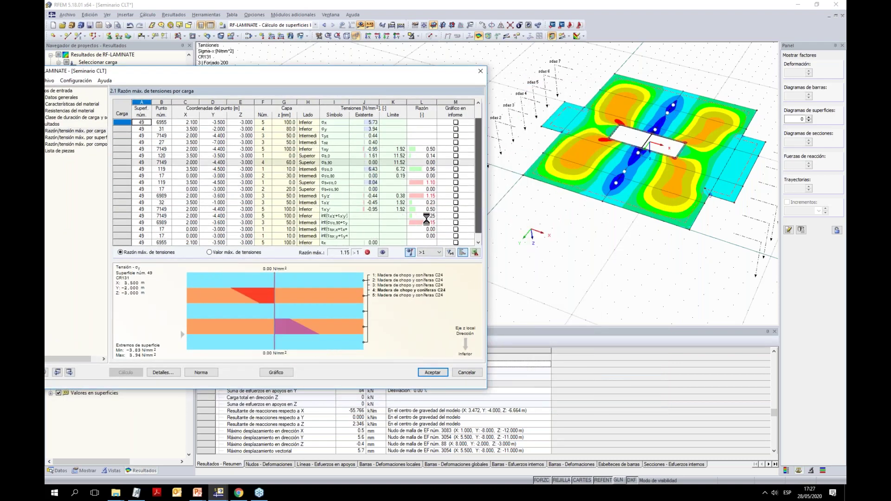
{"action": "scroll", "coordinate": [420, 200], "scroll_direction": "down", "scroll_amount": 1}
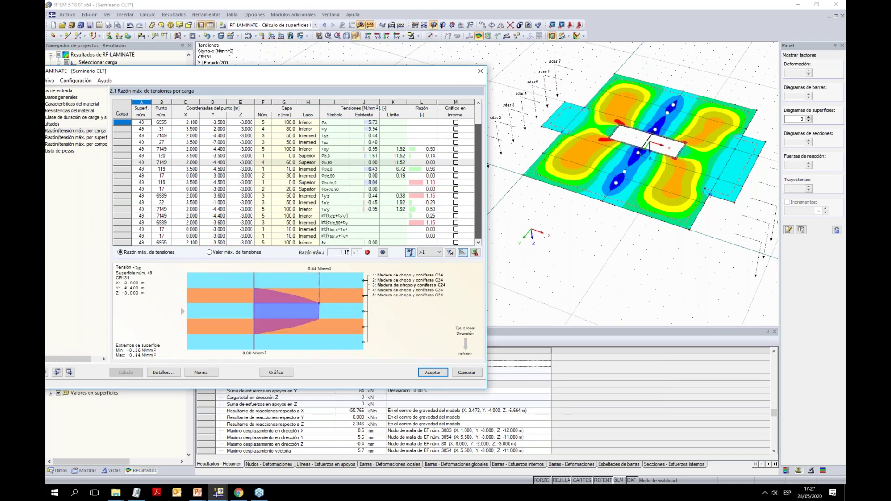
Compare surface 49's stress ratios for σb+t/c,0, τy'z' and σt/c,0 in the layer diagrams and on the model
{"action": "left_click", "coordinate": [213, 182]}
{"action": "left_click", "coordinate": [412, 182]}
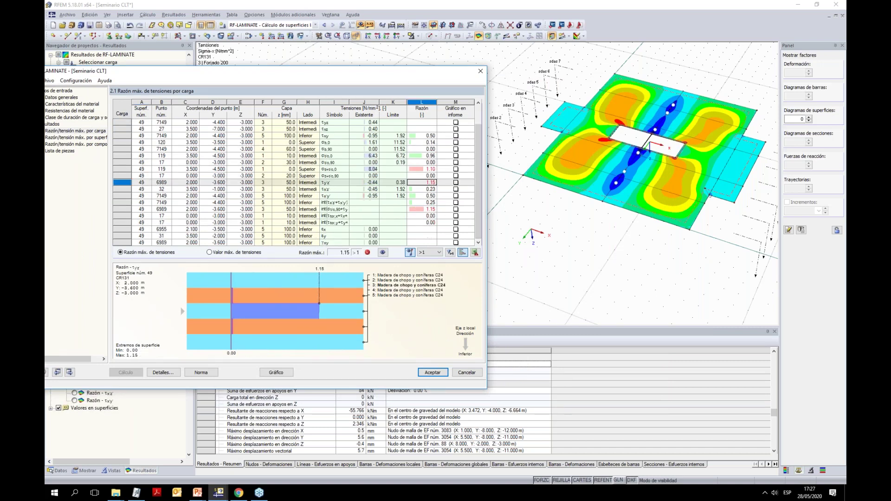
{"action": "left_click", "coordinate": [419, 169]}
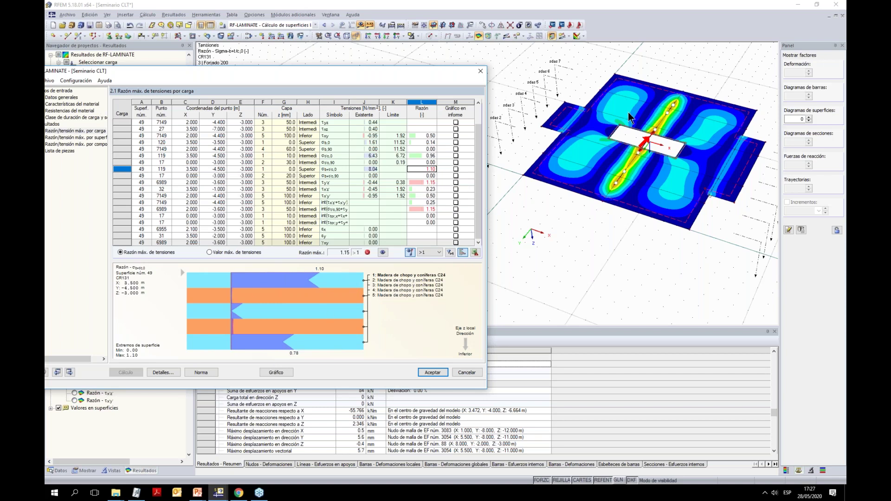
{"action": "left_click", "coordinate": [413, 181]}
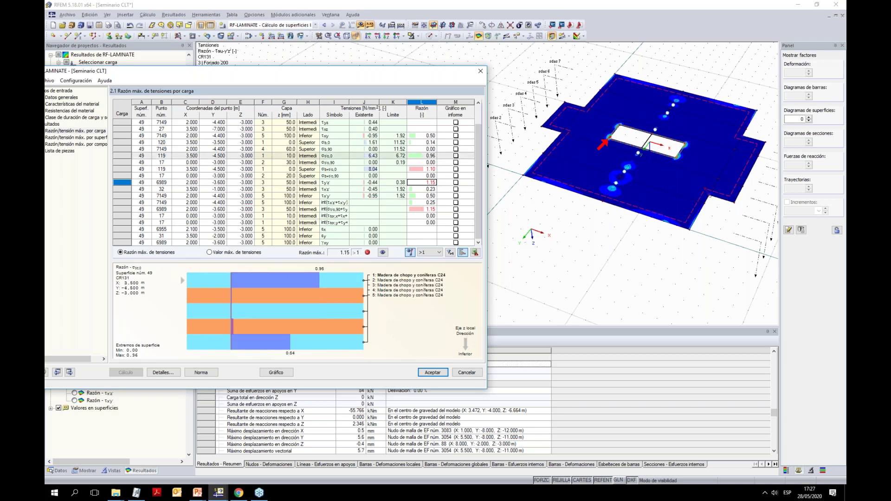
{"action": "left_click", "coordinate": [420, 156]}
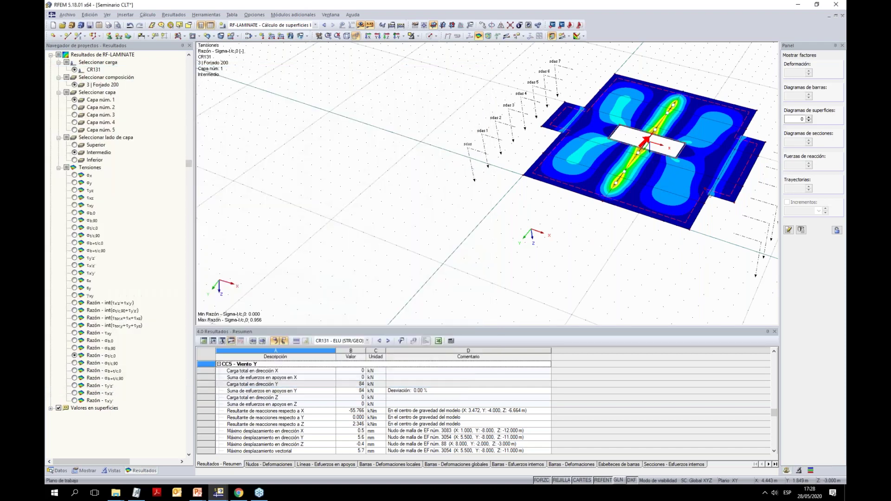
Examine the floor's σb+t/c,0 stress ratio in layer 1 in plan, around the central opening, and in an isometric view
{"action": "left_click", "coordinate": [386, 36]}
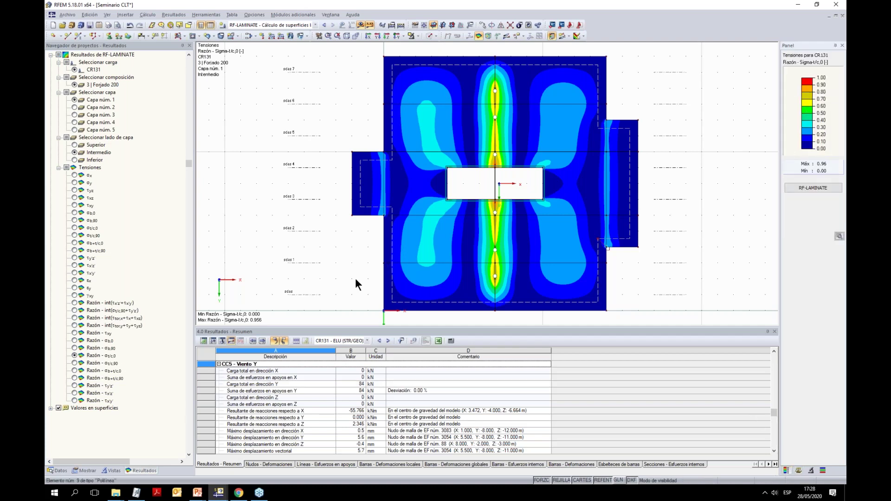
{"action": "scroll", "coordinate": [309, 273], "scroll_direction": "down", "scroll_amount": 1}
{"action": "middle_click_drag", "start_coordinate": [310, 273], "coordinate": [313, 261]}
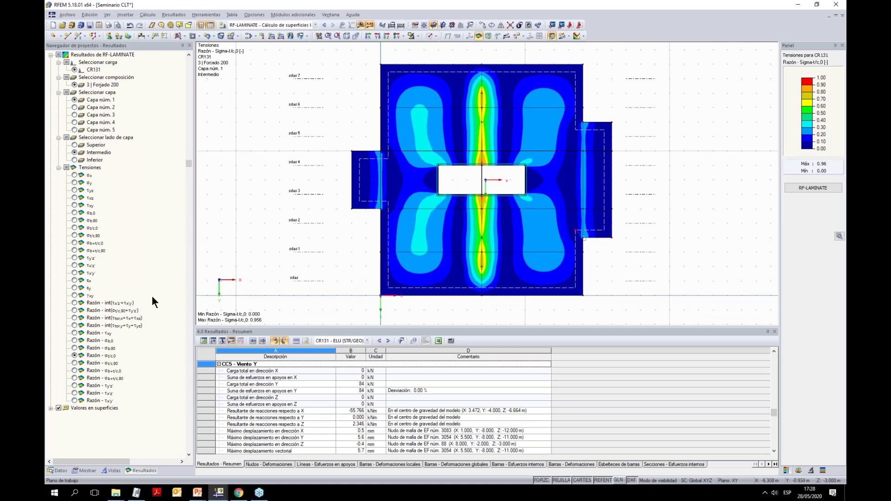
{"action": "left_click", "coordinate": [75, 371]}
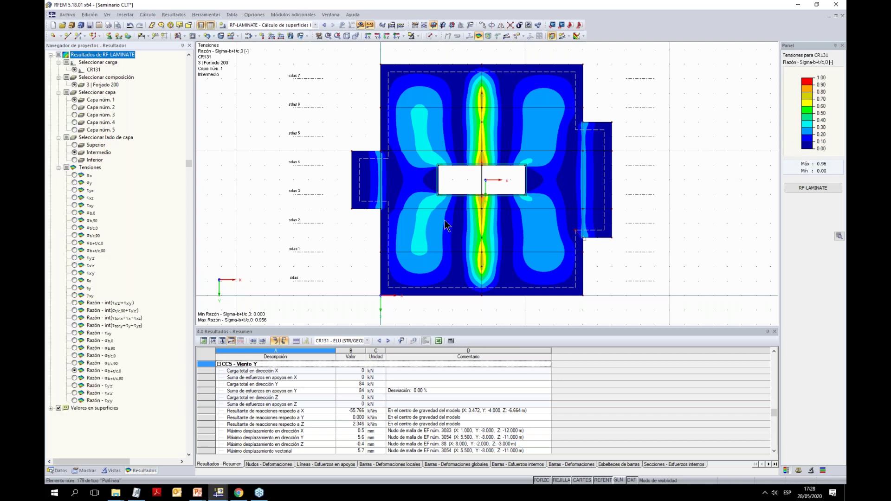
{"action": "scroll", "coordinate": [425, 228], "scroll_direction": "up", "scroll_amount": 1}
{"action": "scroll", "coordinate": [506, 169], "scroll_direction": "up", "scroll_amount": 2}
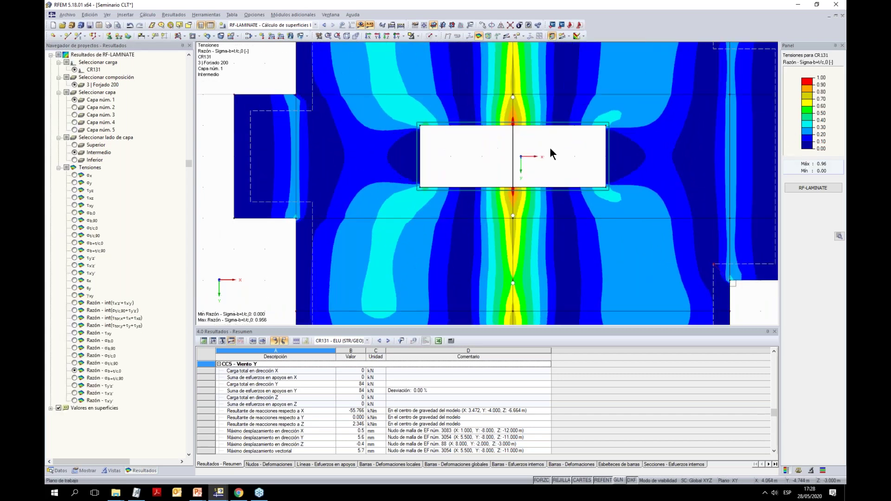
{"action": "scroll", "coordinate": [491, 240], "scroll_direction": "down", "scroll_amount": 3}
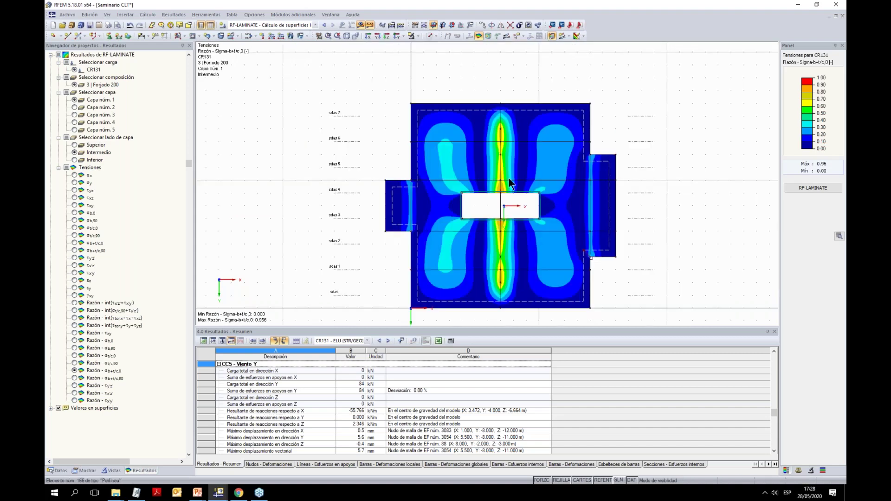
{"action": "middle_click_drag", "start_coordinate": [346, 153], "coordinate": [353, 68], "text": "ctrl"}
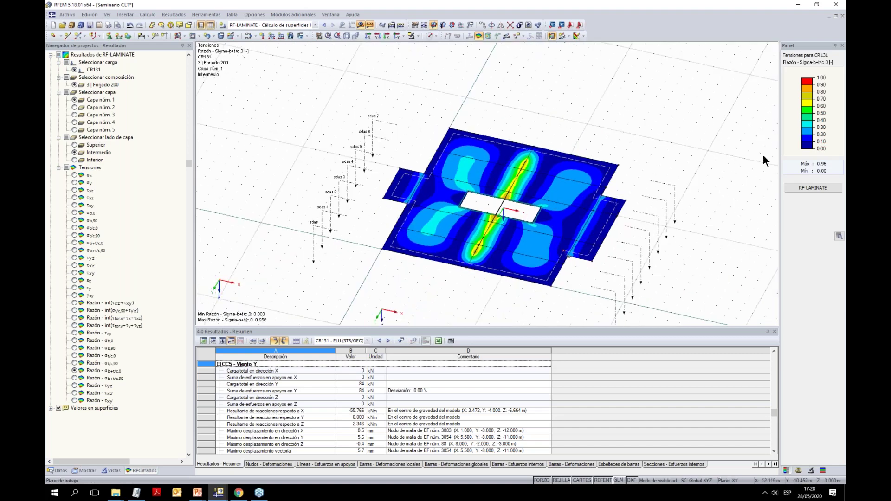
Reopen RF-LAMINATE, remove CR131 from the ultimate limit state design and select CR132 to CR134 for the serviceability limit state
{"action": "left_click", "coordinate": [800, 187]}
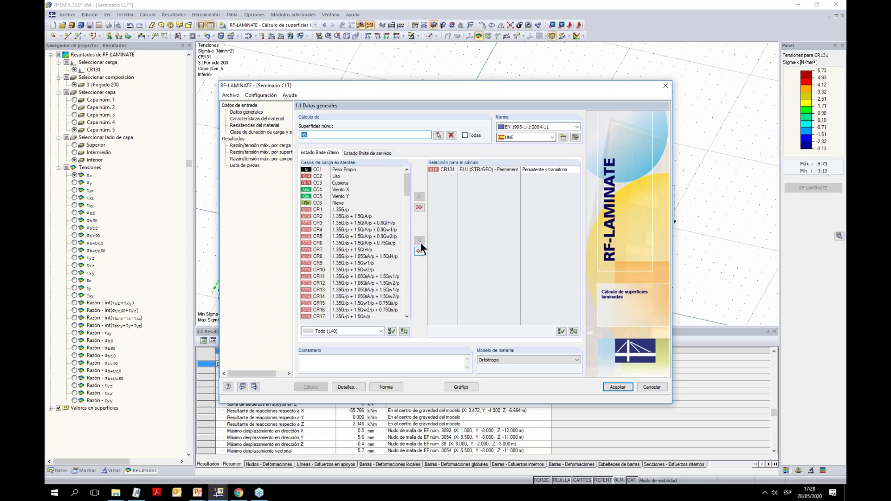
{"action": "left_click", "coordinate": [416, 240]}
{"action": "left_click", "coordinate": [377, 153]}
{"action": "left_click_drag", "start_coordinate": [406, 188], "coordinate": [407, 308]}
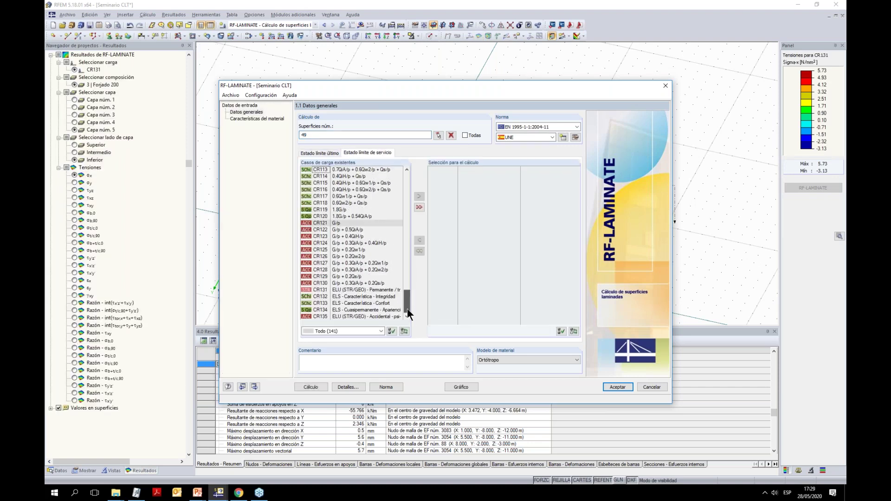
{"action": "left_click", "coordinate": [377, 296]}
{"action": "left_click", "coordinate": [378, 310], "text": "shift"}
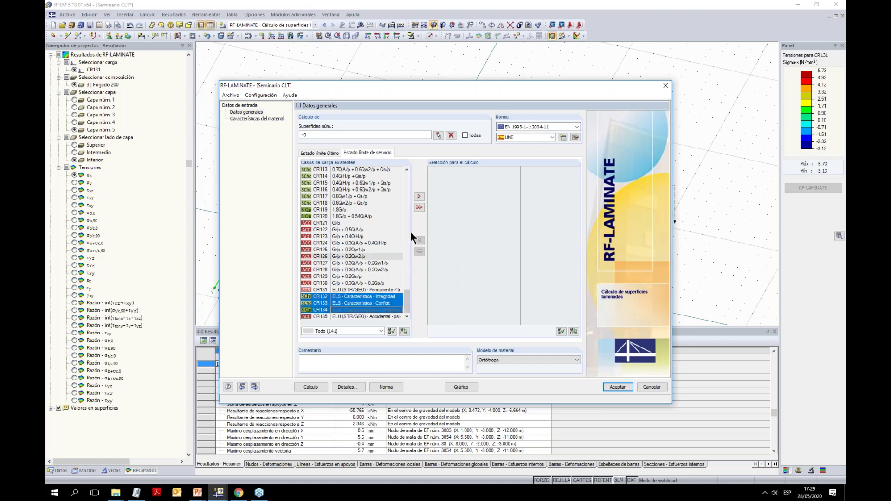
{"action": "left_click", "coordinate": [419, 196]}
Assign floor surface 49 to the first row of the serviceability data by picking it in the model
{"action": "left_click", "coordinate": [255, 125]}
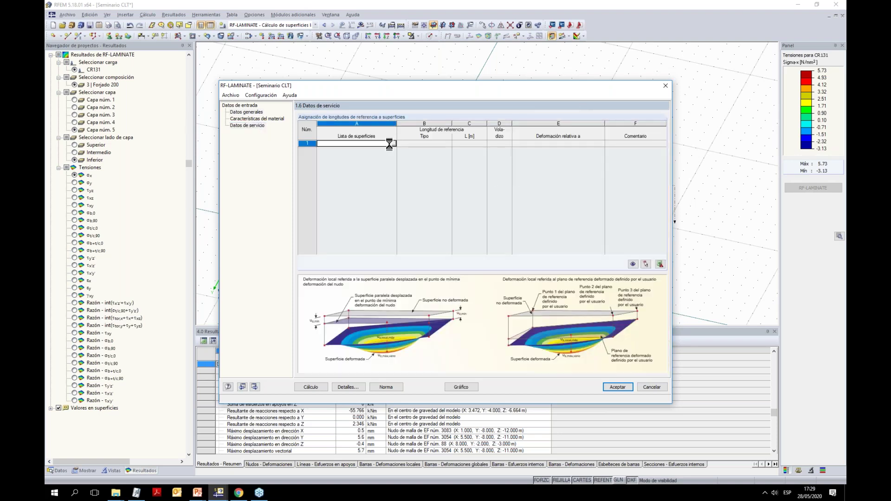
{"action": "left_click", "coordinate": [393, 143]}
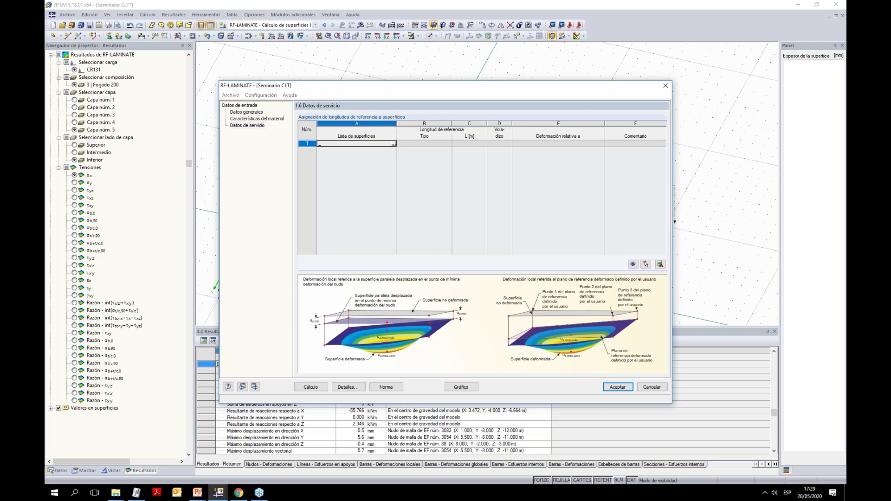
{"action": "left_click", "coordinate": [464, 265]}
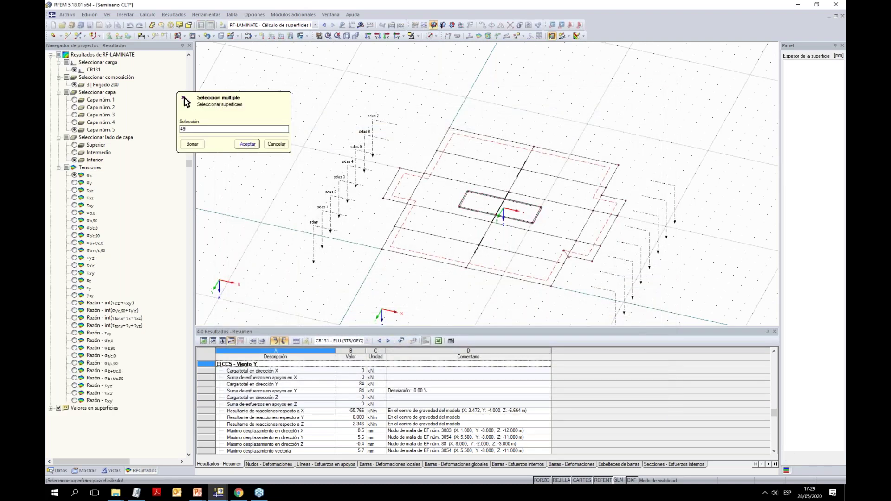
{"action": "key", "text": "Return"}
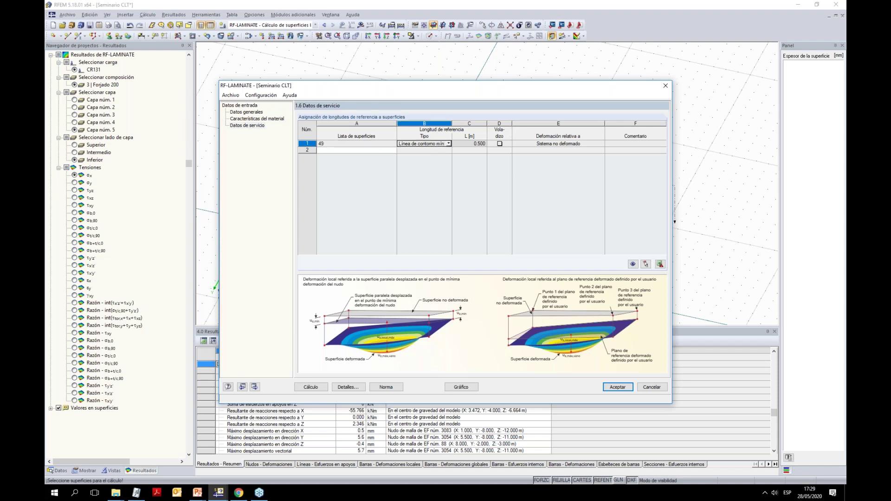
Make surface 49's reference length user-defined and set it to 3.5 m by picking two points in the model
{"action": "left_click", "coordinate": [448, 143]}
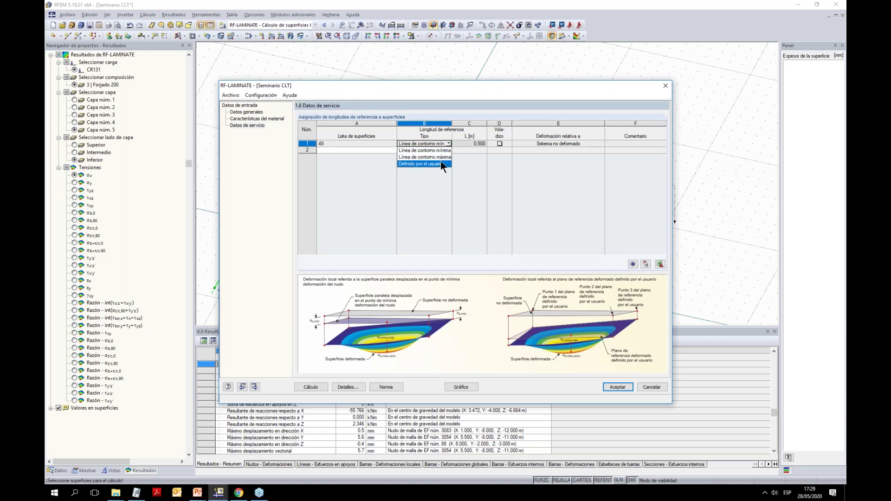
{"action": "left_click", "coordinate": [440, 162]}
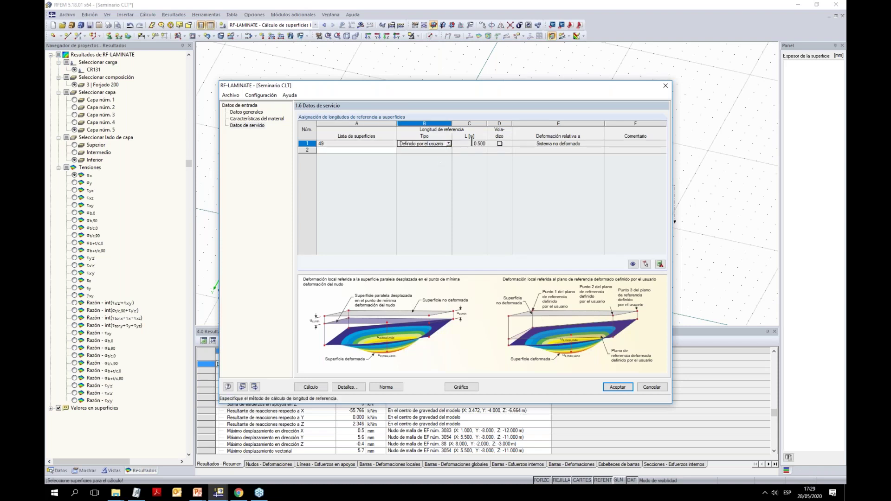
{"action": "left_click", "coordinate": [472, 143]}
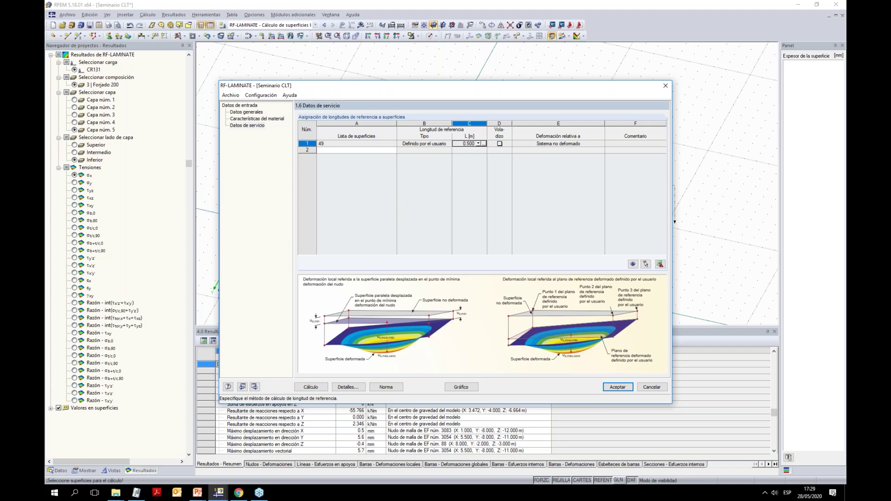
{"action": "left_click", "coordinate": [483, 144]}
{"action": "left_click", "coordinate": [426, 231]}
{"action": "left_click", "coordinate": [479, 242]}
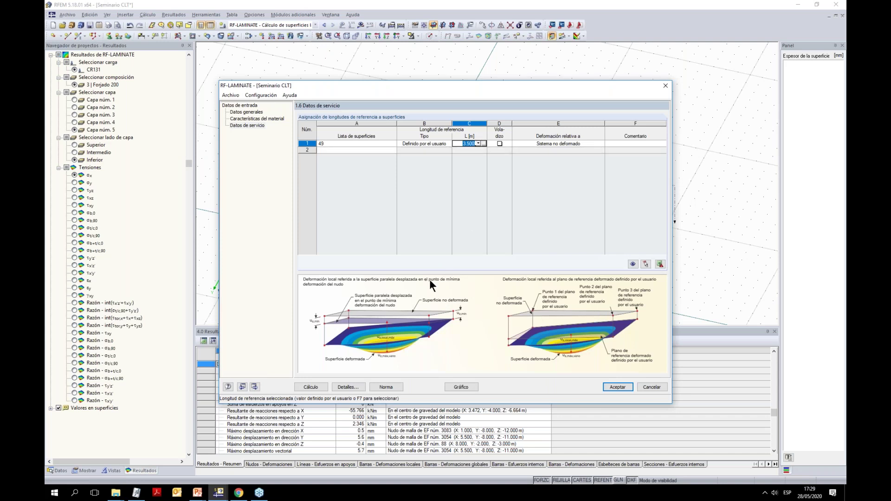
Set the thickness of all five layers of the Forjado 200 composition to 40 mm
{"action": "left_click", "coordinate": [273, 118]}
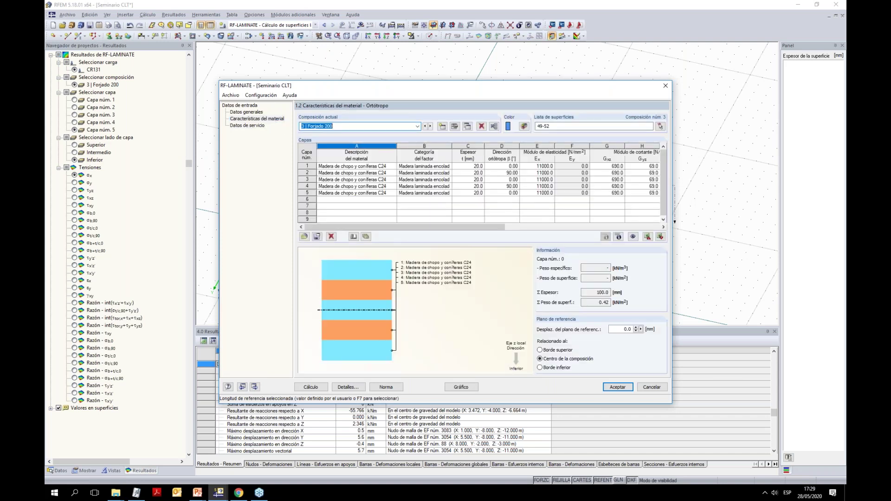
{"action": "left_click", "coordinate": [468, 166]}
{"action": "type", "text": "40"}
{"action": "key", "text": "Return"}
{"action": "type", "text": "40"}
{"action": "key", "text": "Return"}
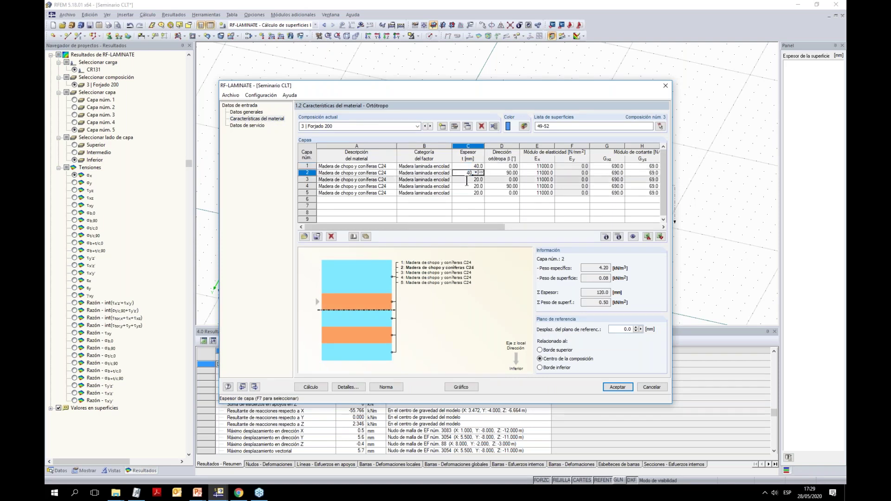
{"action": "type", "text": "40"}
{"action": "key", "text": "Return"}
{"action": "type", "text": "40"}
{"action": "key", "text": "Return"}
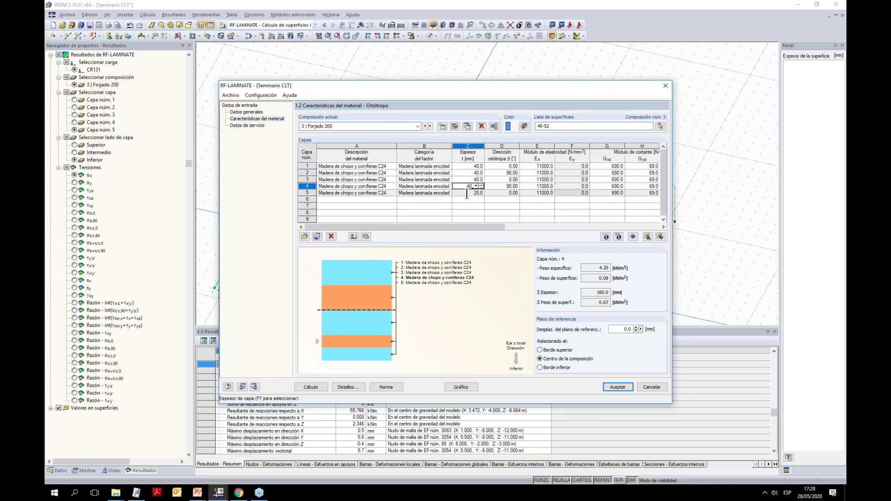
{"action": "type", "text": "40"}
{"action": "key", "text": "Return"}
{"action": "key", "text": "Return"}
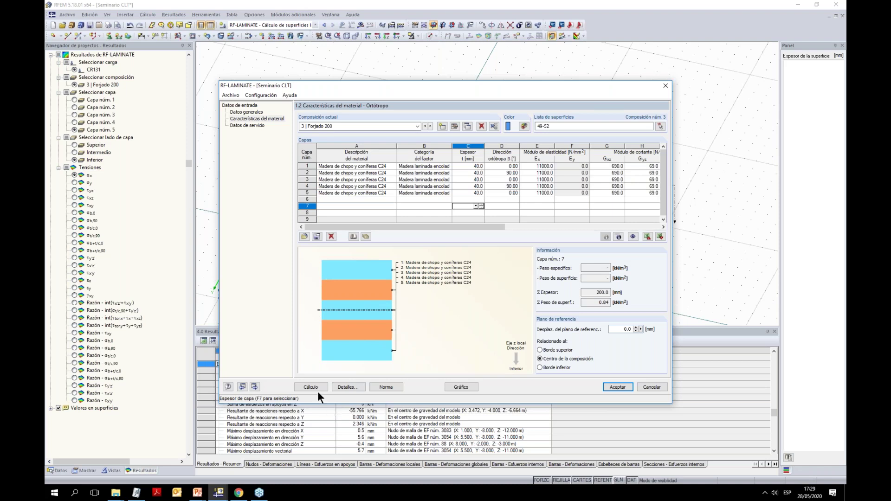
Calculate the maximum displacements of surface 49 and check the serviceability deflection limits defined in the EN 1995-1-1 UNE standard
{"action": "left_click", "coordinate": [319, 384]}
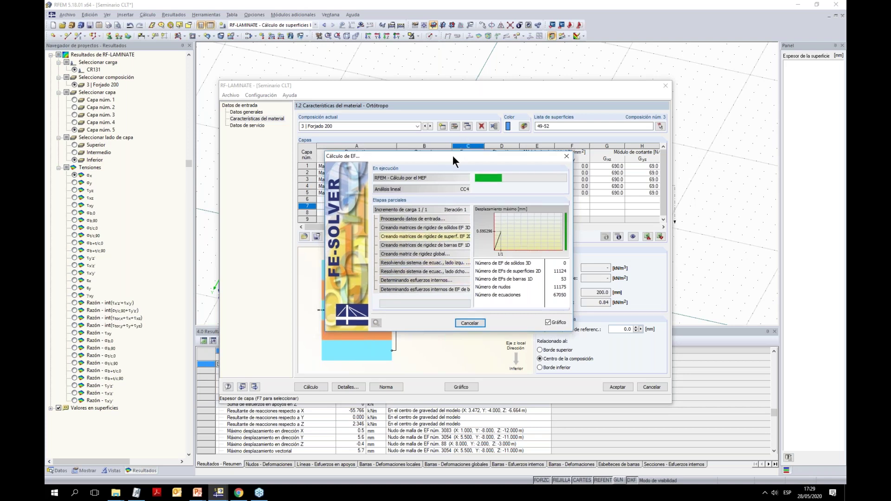
{"action": "left_click_drag", "start_coordinate": [453, 155], "coordinate": [472, 205]}
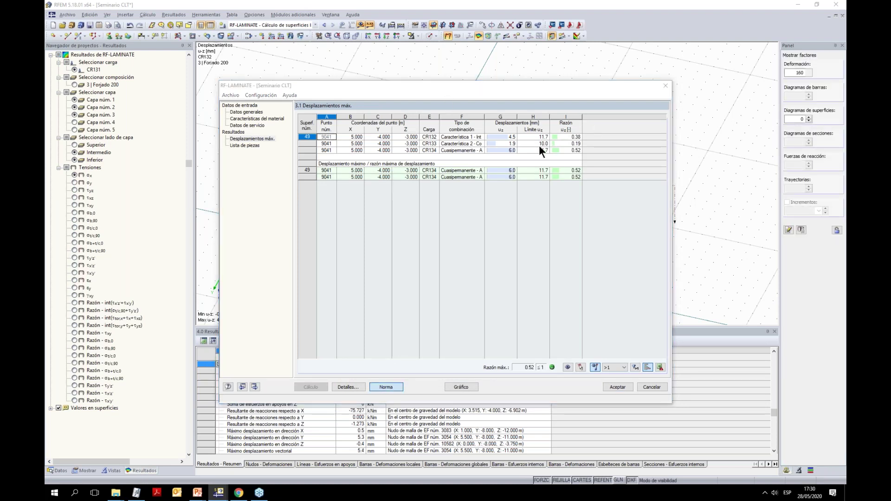
{"action": "left_click", "coordinate": [357, 116]}
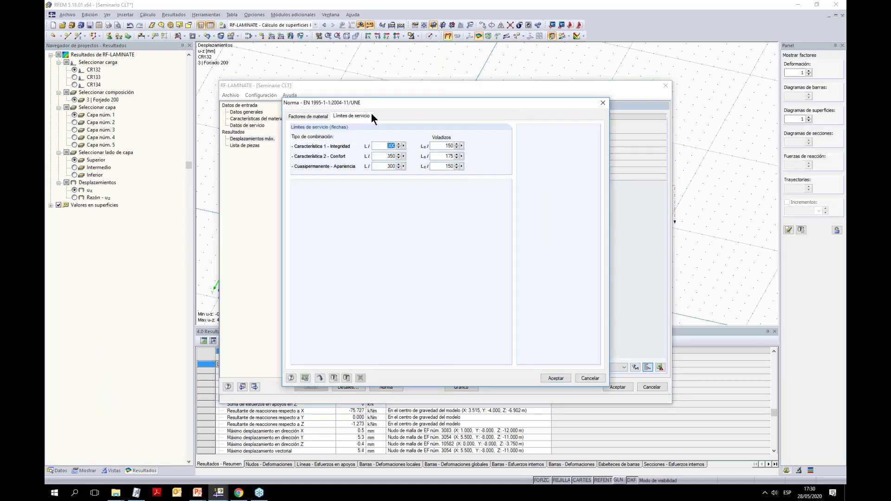
{"action": "left_click", "coordinate": [596, 379]}
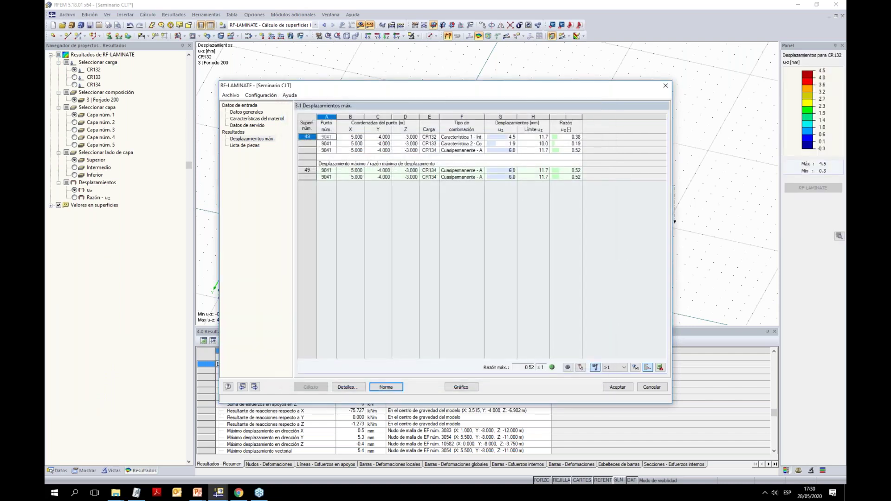
Return to the model and examine the floor's uz displacements for CR132 from the isometric and side directions
{"action": "left_click", "coordinate": [622, 387]}
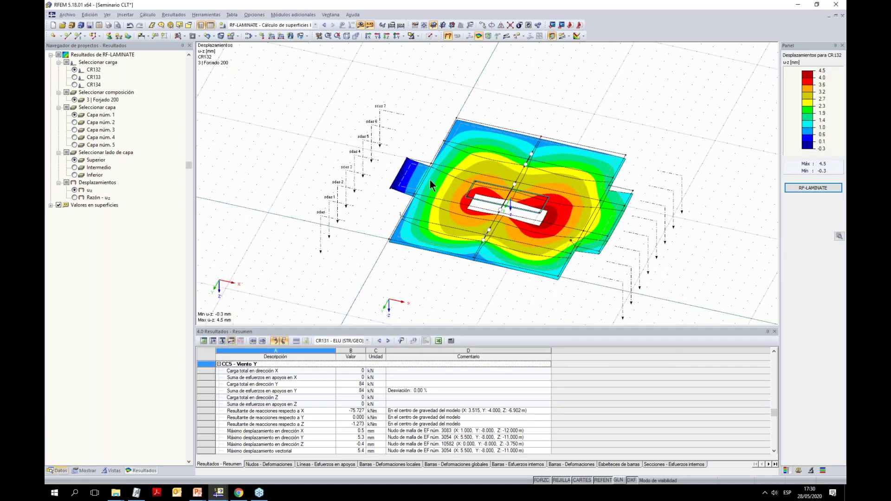
{"action": "middle_click_drag", "start_coordinate": [548, 176], "coordinate": [520, 177], "text": "ctrl"}
{"action": "scroll", "coordinate": [412, 202], "scroll_direction": "down", "scroll_amount": 1}
Display only the 120 mm thick surfaces through the generated visibilities and select a wall surface at the base of the building
{"action": "left_click", "coordinate": [115, 470]}
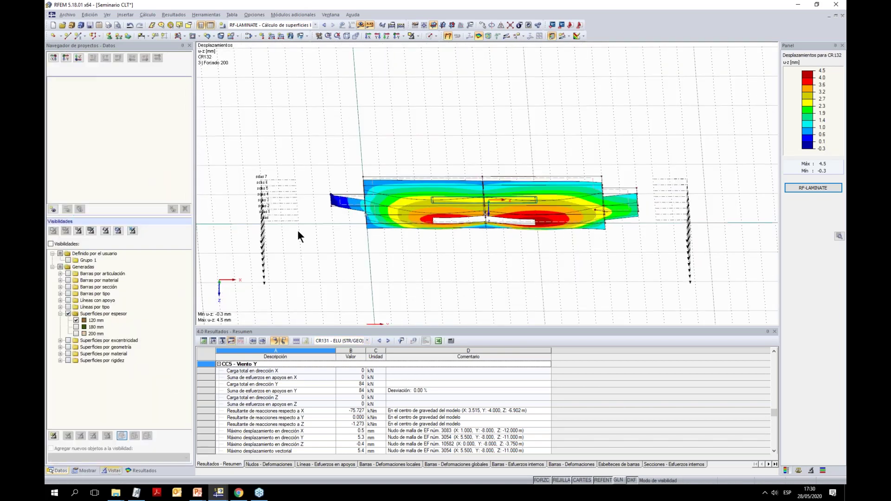
{"action": "left_click", "coordinate": [76, 320]}
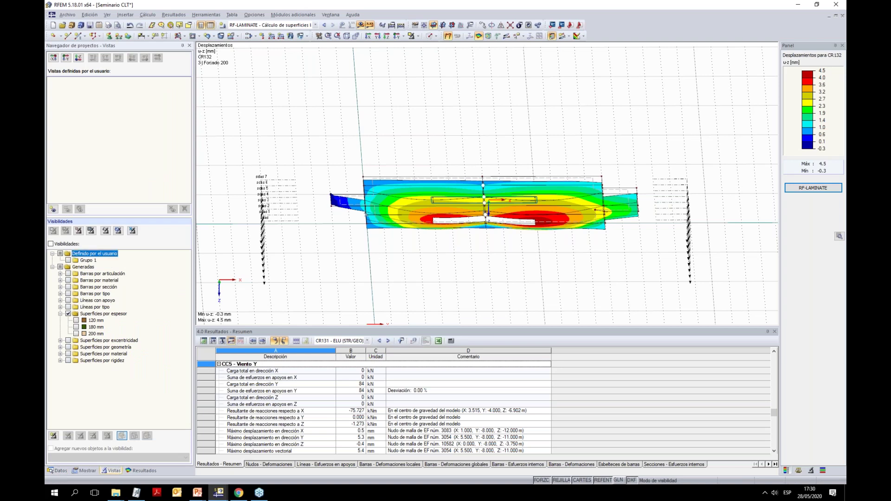
{"action": "left_click", "coordinate": [75, 320]}
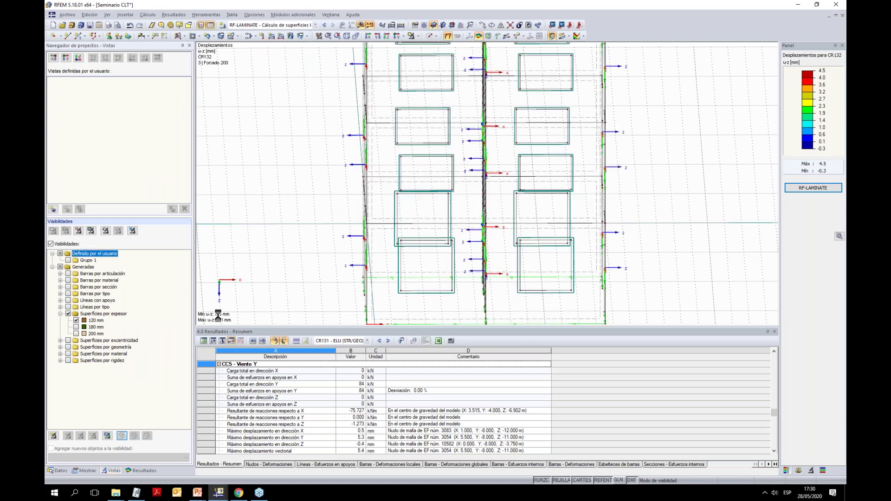
{"action": "middle_click_drag", "start_coordinate": [582, 266], "coordinate": [416, 283], "text": "ctrl"}
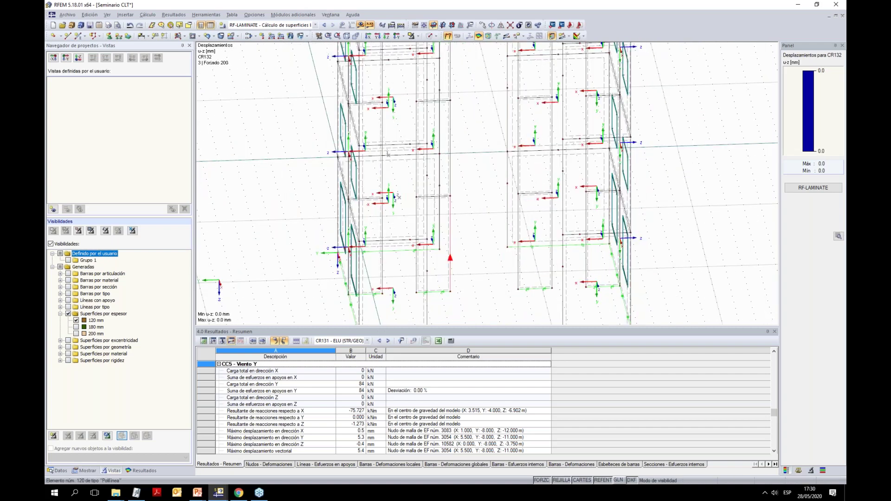
{"action": "left_click", "coordinate": [448, 283]}
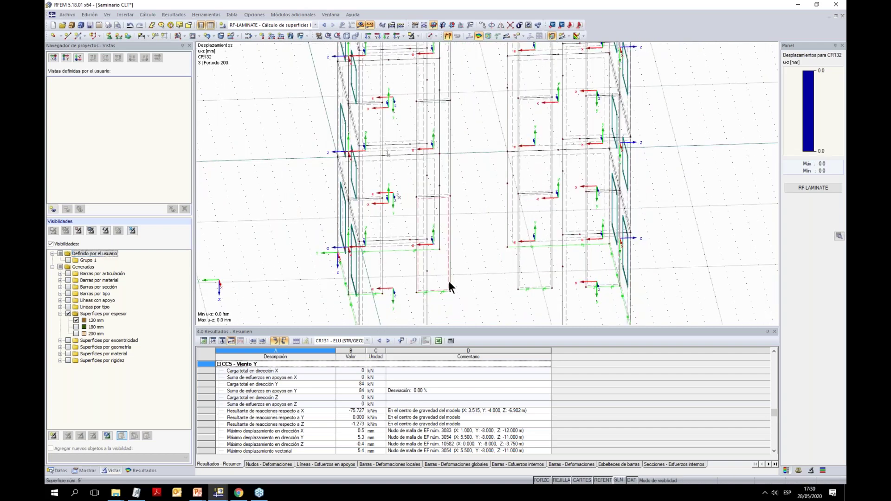
Show only the selected wall surface and delete the FE mesh refinement of surface 49, accepting the removal of all results
{"action": "left_click", "coordinate": [411, 36]}
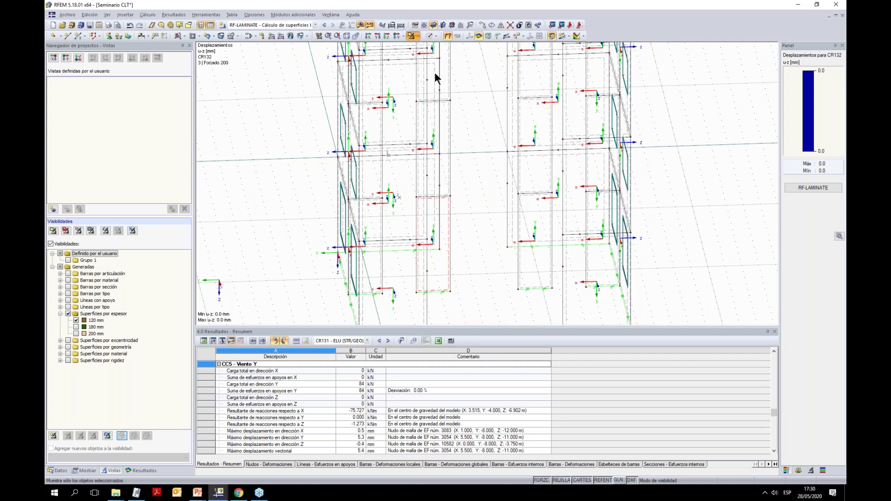
{"action": "middle_click_drag", "start_coordinate": [500, 163], "coordinate": [487, 149], "text": "ctrl"}
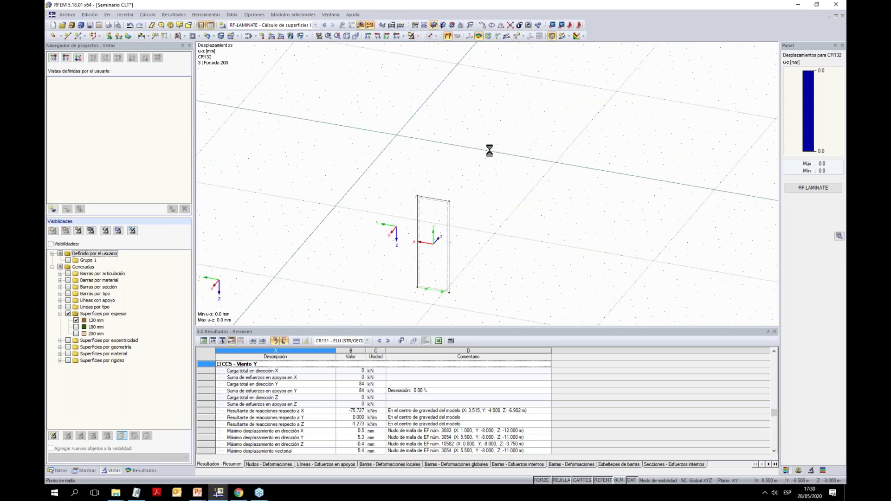
{"action": "left_click", "coordinate": [57, 470]}
{"action": "left_click_drag", "start_coordinate": [188, 301], "coordinate": [188, 84]}
{"action": "double_click", "coordinate": [73, 288]}
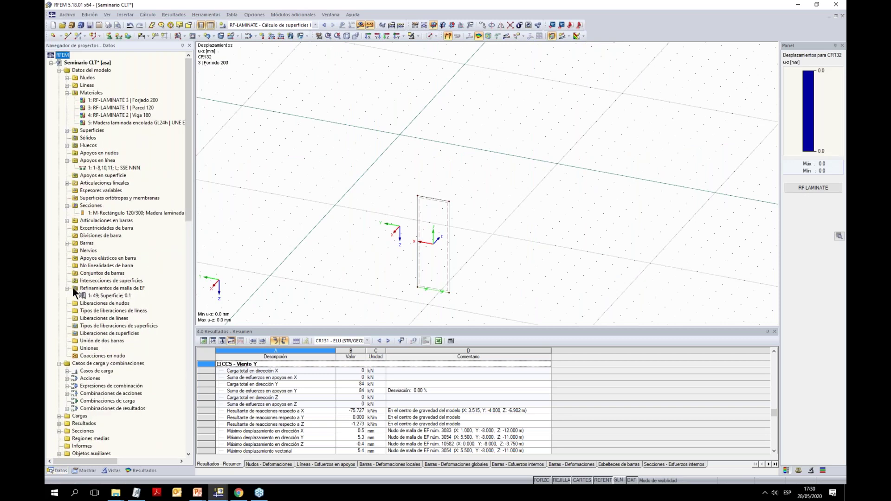
{"action": "right_click", "coordinate": [92, 293]}
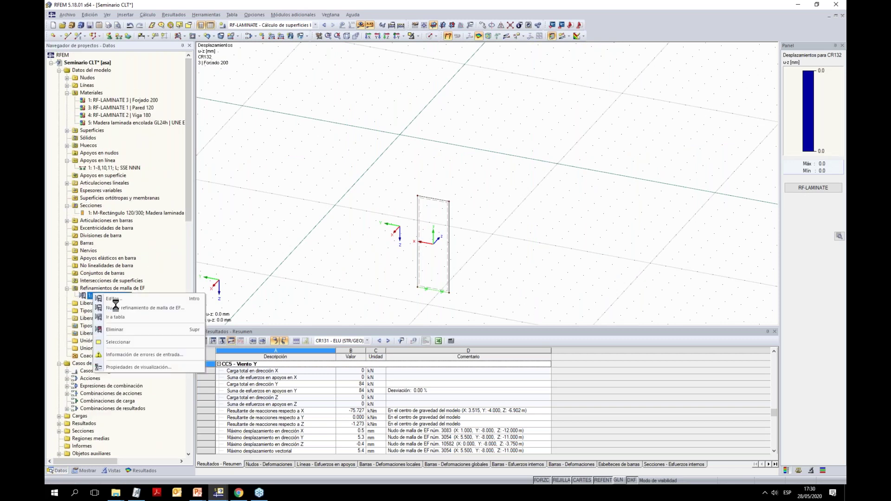
{"action": "left_click", "coordinate": [117, 329]}
{"action": "left_click", "coordinate": [431, 261]}
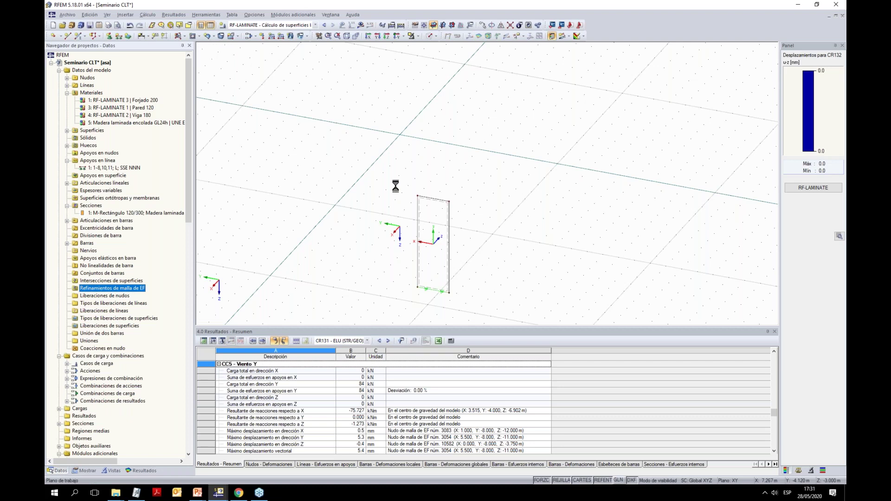
Show the hidden objects in the background and assign wall surface 9 a new FE mesh refinement with a 0.100 m target length
{"action": "right_click", "coordinate": [428, 168]}
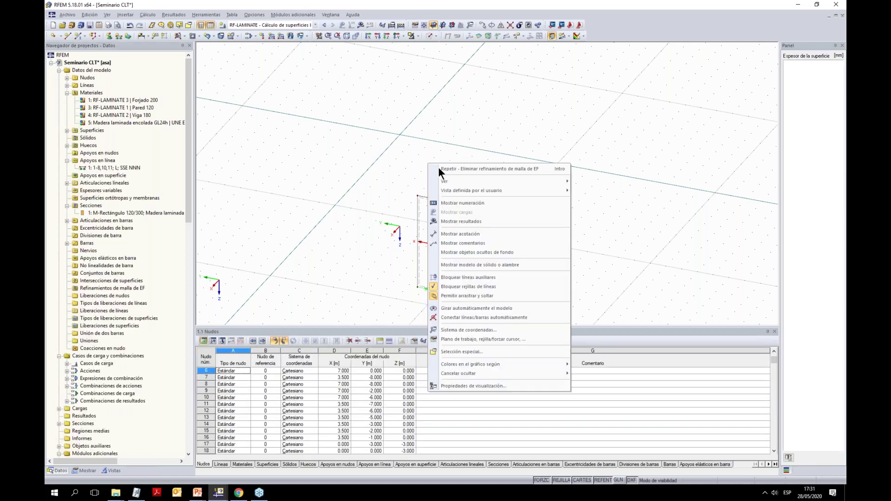
{"action": "left_click", "coordinate": [480, 246]}
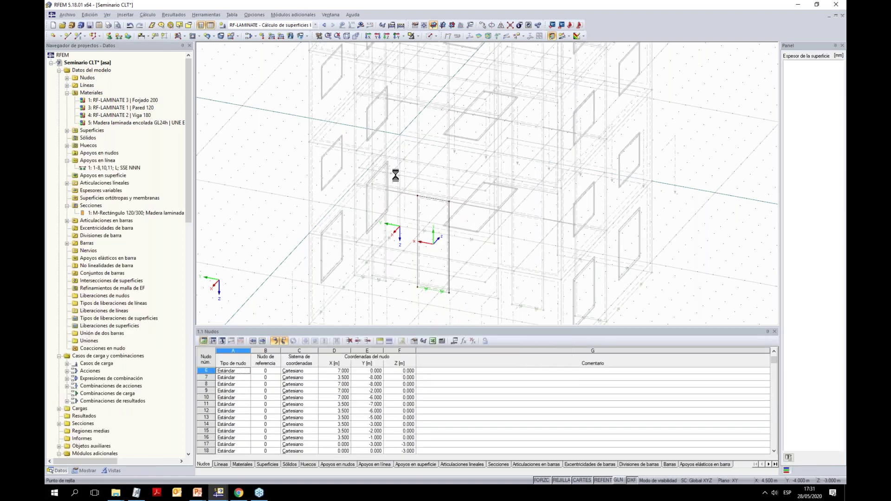
{"action": "left_click_drag", "start_coordinate": [395, 175], "coordinate": [461, 295]}
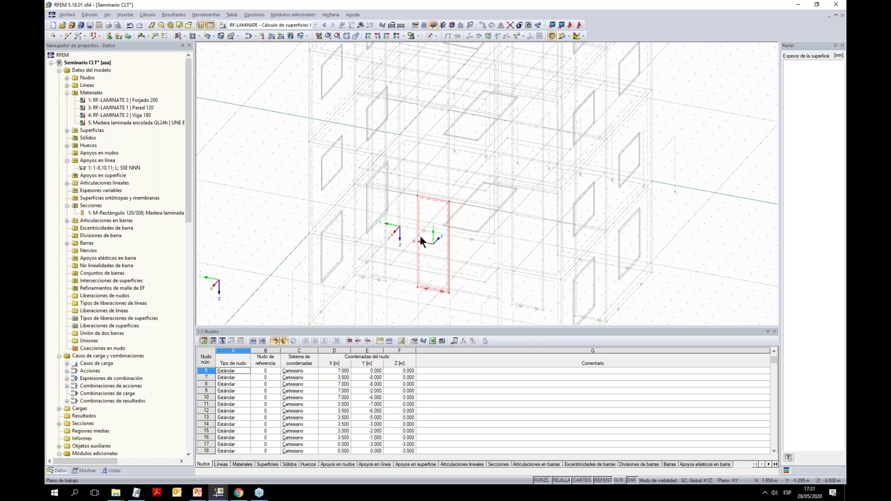
{"action": "right_click", "coordinate": [420, 280]}
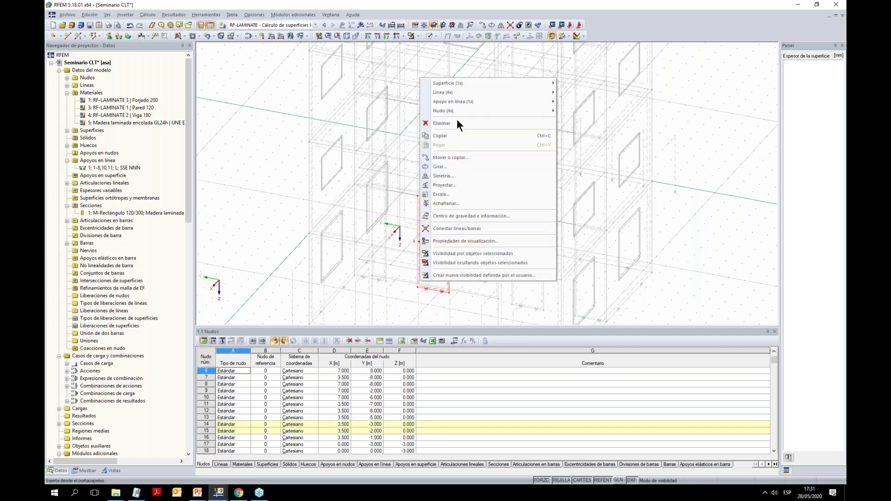
{"action": "mouse_move", "coordinate": [455, 84]}
{"action": "mouse_move", "coordinate": [603, 105]}
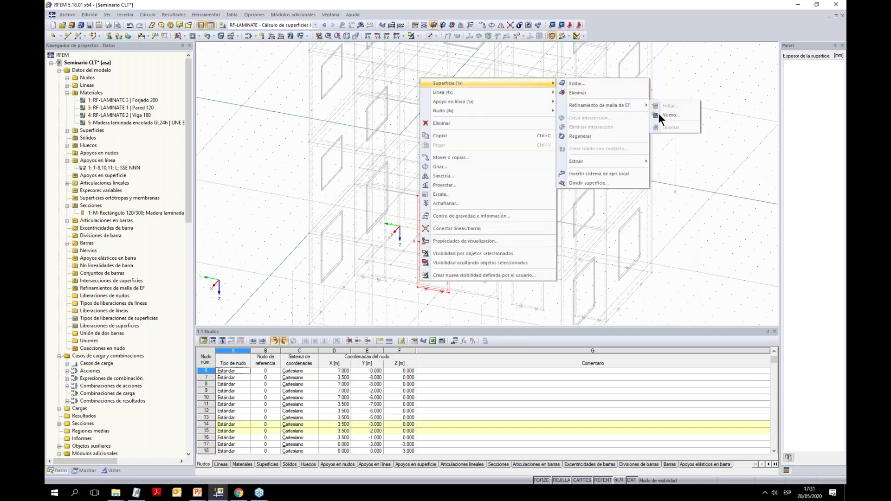
{"action": "left_click", "coordinate": [662, 114]}
{"action": "left_click", "coordinate": [471, 252]}
{"action": "left_click", "coordinate": [471, 251]}
{"action": "left_click", "coordinate": [502, 253]}
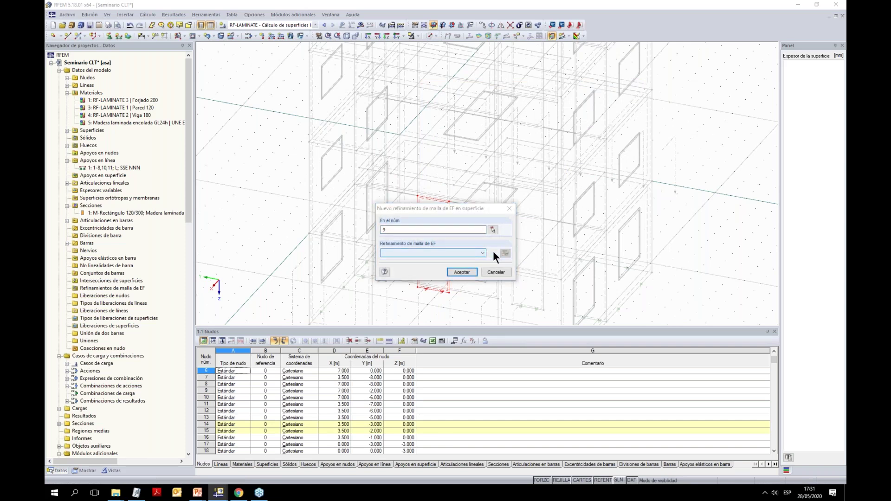
{"action": "left_click", "coordinate": [503, 338]}
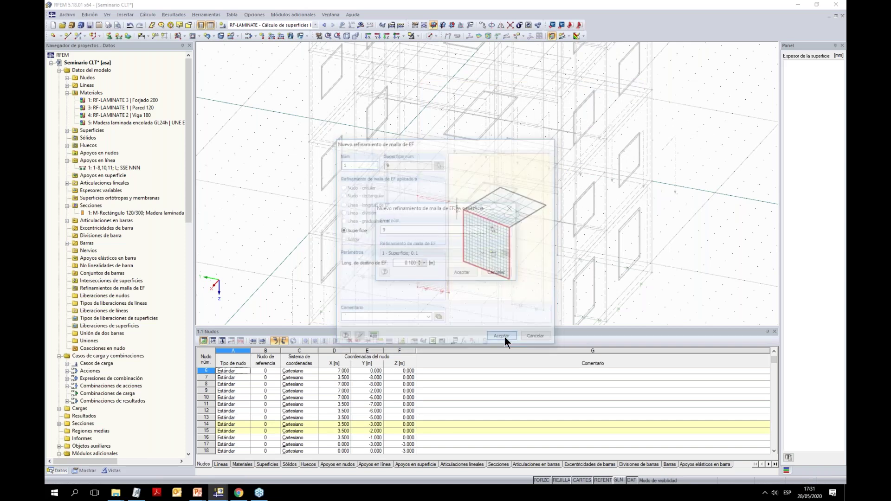
{"action": "left_click", "coordinate": [462, 271]}
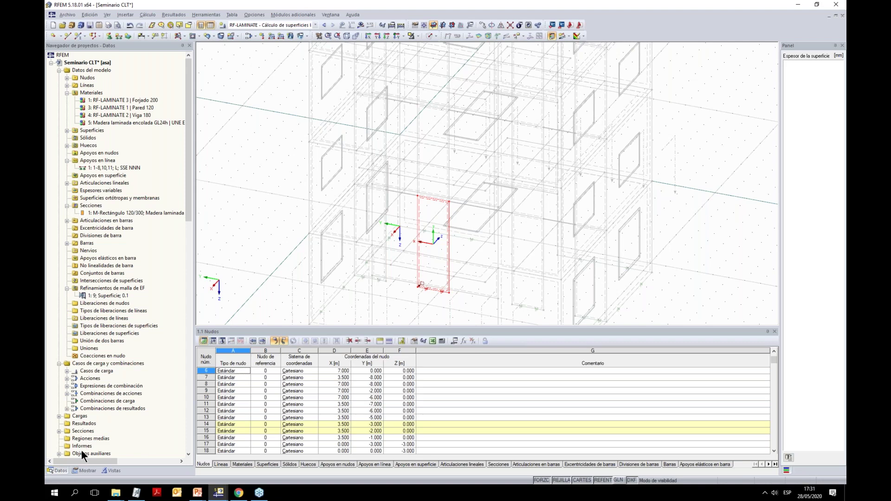
Open RF-LAMINATE and pick wall surface 9 in the model as the surface for design
{"action": "scroll", "coordinate": [83, 436], "scroll_direction": "down", "scroll_amount": 12}
{"action": "scroll", "coordinate": [86, 431], "scroll_direction": "down", "scroll_amount": 9}
{"action": "left_click", "coordinate": [102, 422]}
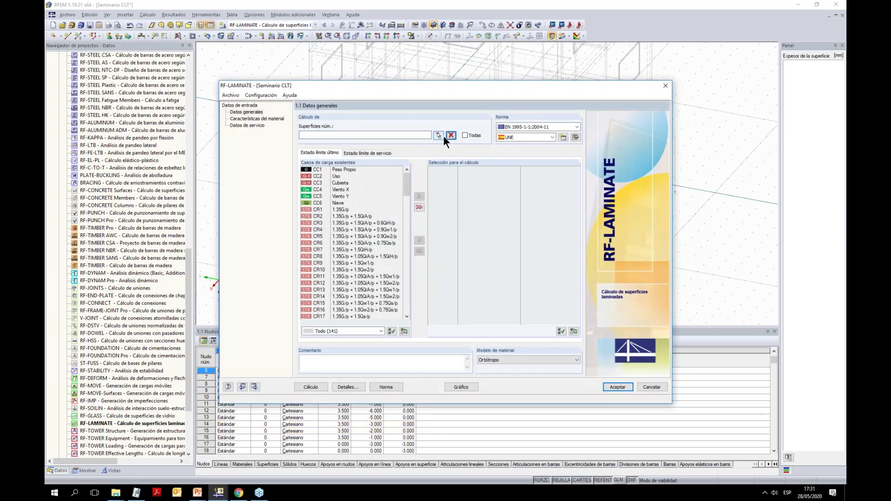
{"action": "left_click", "coordinate": [438, 135]}
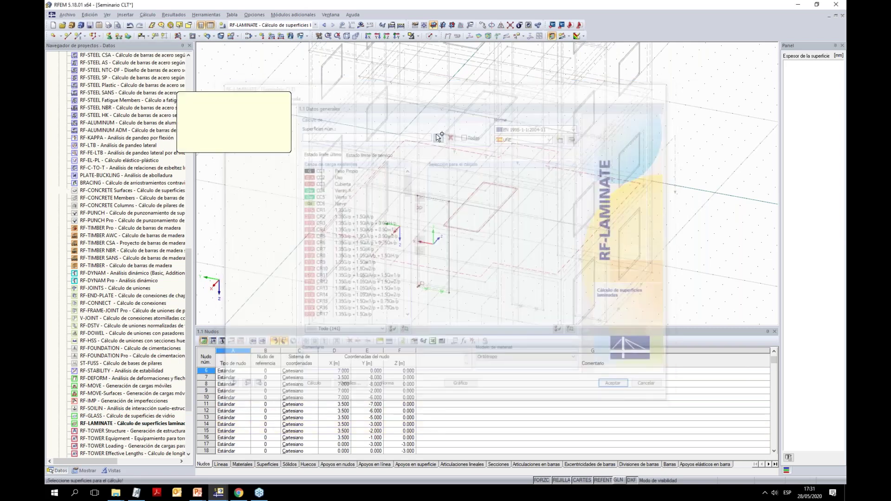
{"action": "left_click", "coordinate": [438, 259]}
{"action": "left_click", "coordinate": [247, 144]}
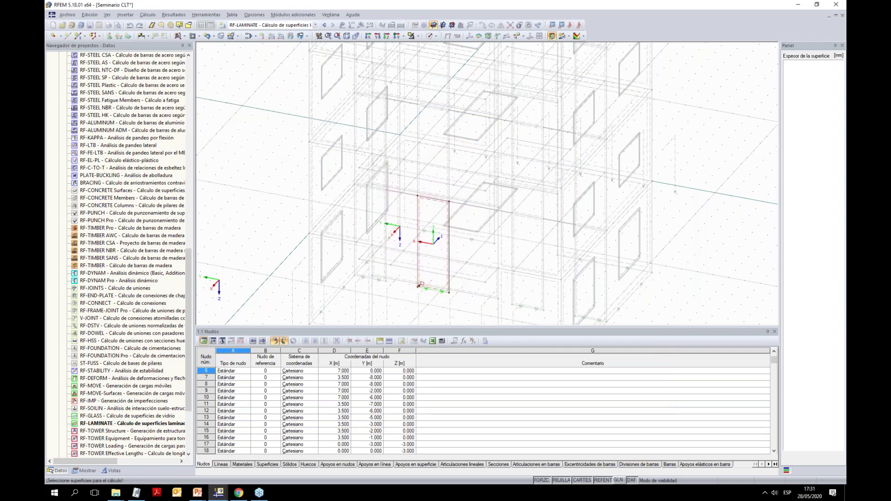
Add CR131 to the ultimate limit state design and remove all load combinations from the serviceability limit state design
{"action": "left_click_drag", "start_coordinate": [407, 182], "coordinate": [411, 306]}
{"action": "left_click", "coordinate": [371, 290]}
{"action": "left_click", "coordinate": [419, 196]}
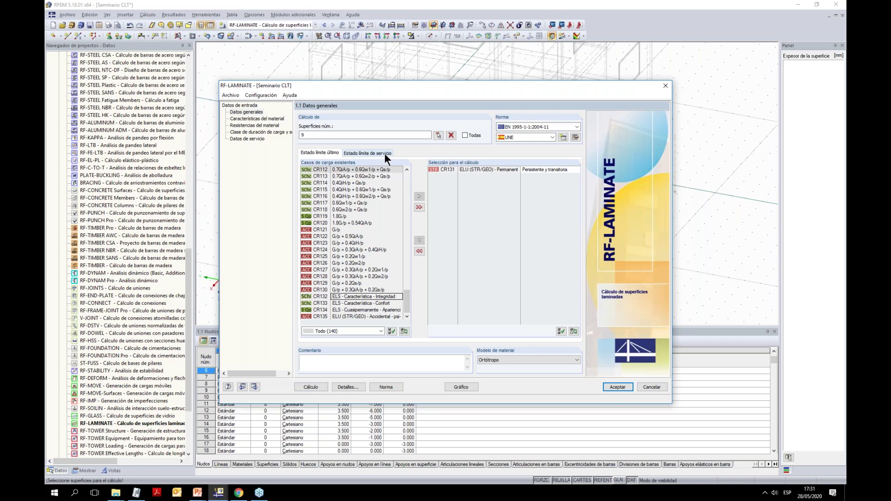
{"action": "left_click", "coordinate": [371, 153]}
{"action": "left_click", "coordinate": [419, 250]}
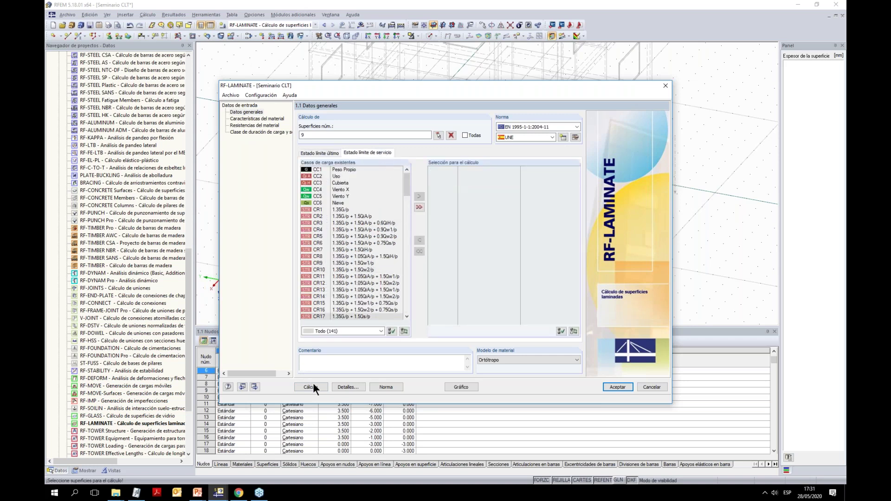
Run the RF-LAMINATE calculation for surface 9 and display the wall's stress results graphically in the model
{"action": "left_click", "coordinate": [321, 152]}
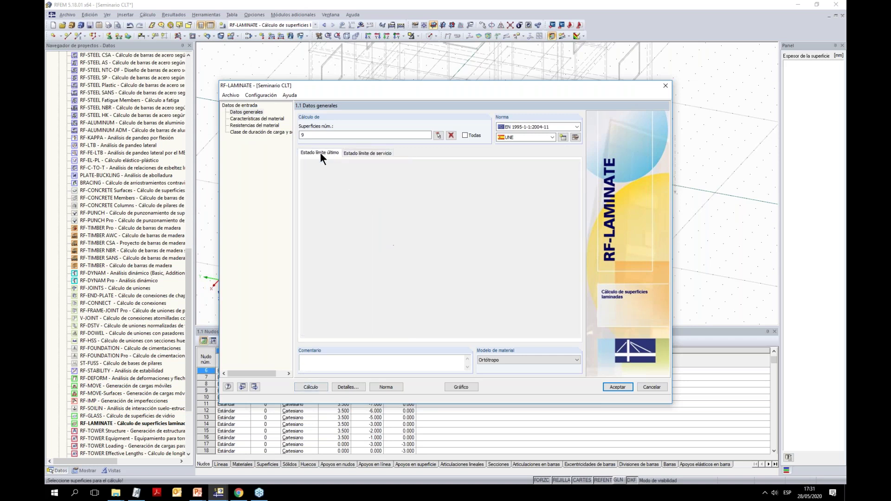
{"action": "left_click", "coordinate": [314, 387]}
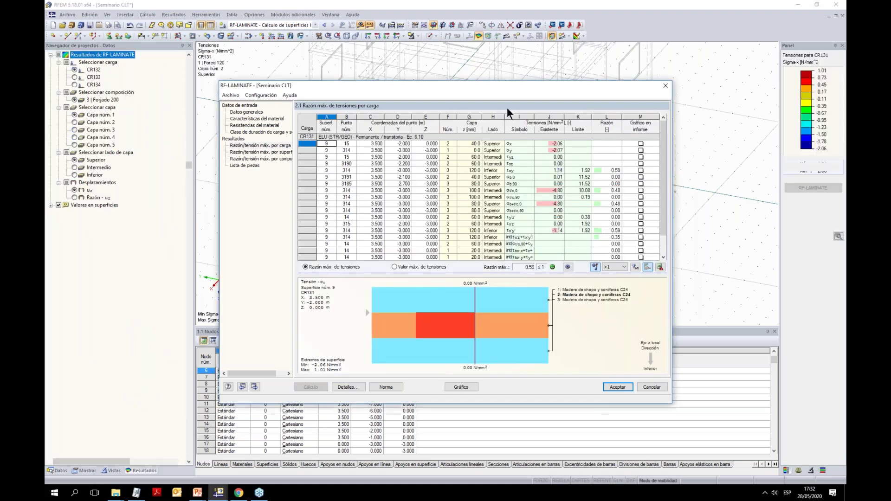
{"action": "left_click_drag", "start_coordinate": [556, 84], "coordinate": [353, 246]}
{"action": "left_click_drag", "start_coordinate": [284, 246], "coordinate": [436, 140]}
{"action": "left_click_drag", "start_coordinate": [649, 147], "coordinate": [722, 154]}
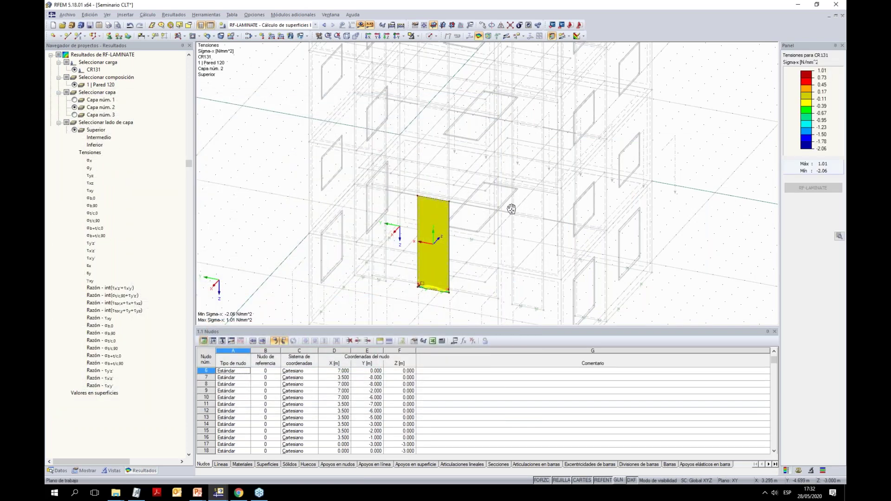
{"action": "middle_click_drag", "start_coordinate": [666, 140], "coordinate": [761, 89]}
{"action": "scroll", "coordinate": [738, 97], "scroll_direction": "up", "scroll_amount": 3}
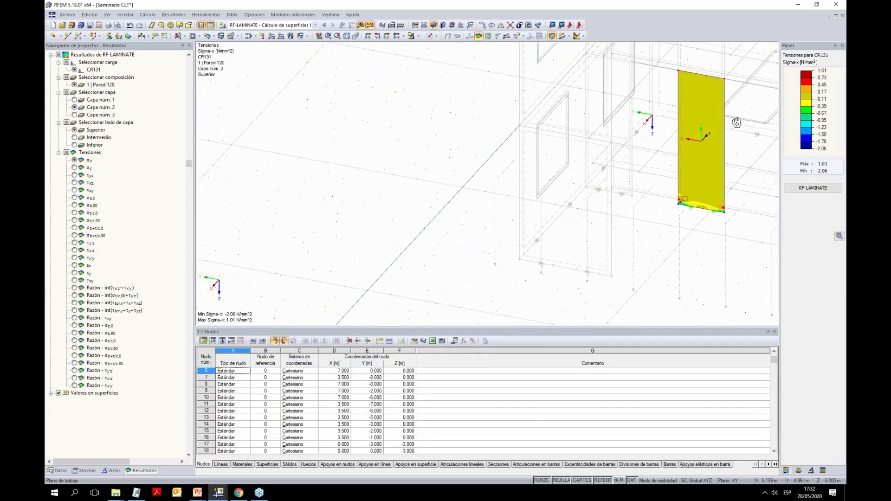
Examine the maximum stress ratios by surface for wall 9, including the τxy ratio and the σt/c,0 stress in layer 3
{"action": "left_click", "coordinate": [824, 188]}
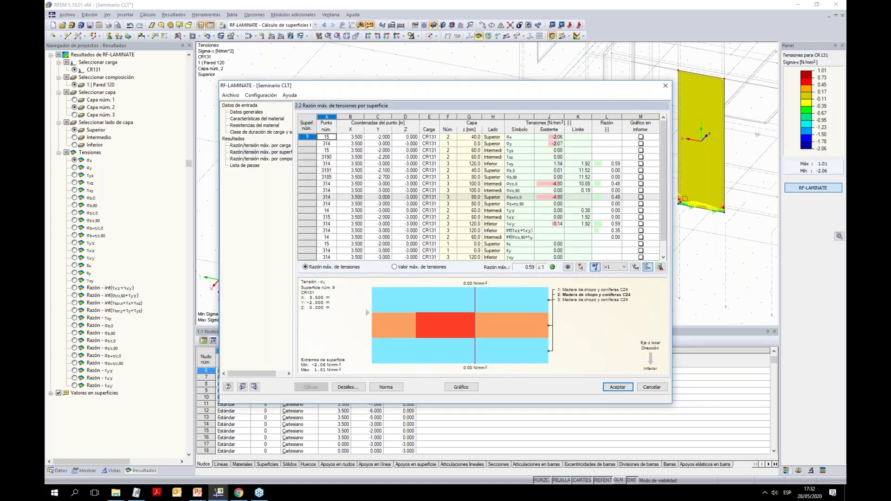
{"action": "left_click_drag", "start_coordinate": [612, 87], "coordinate": [463, 88]}
{"action": "left_click", "coordinate": [454, 164]}
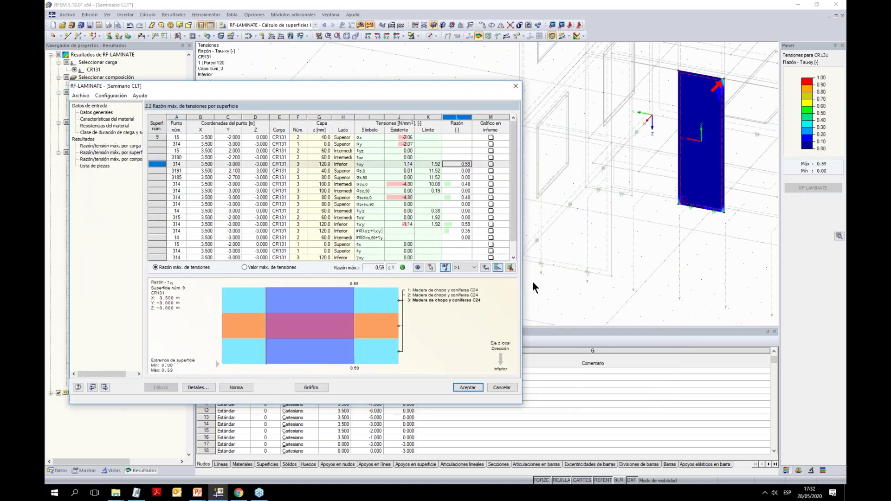
{"action": "left_click", "coordinate": [397, 184]}
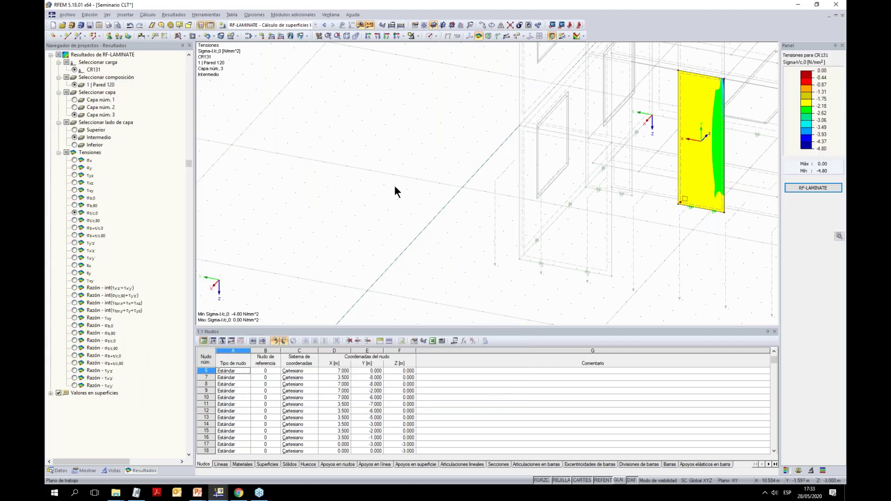
Delete the FE mesh refinement of surface 9, accepting the removal of all results
{"action": "left_click", "coordinate": [57, 472]}
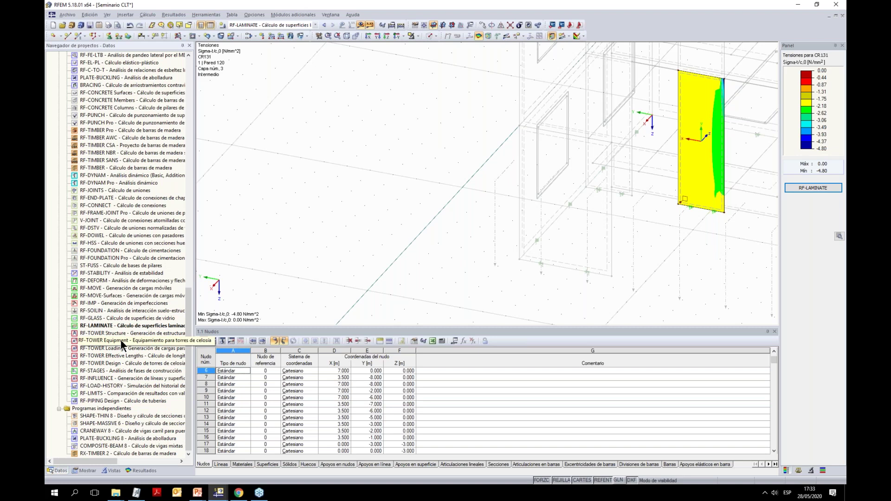
{"action": "scroll", "coordinate": [122, 344], "scroll_direction": "up", "scroll_amount": 1}
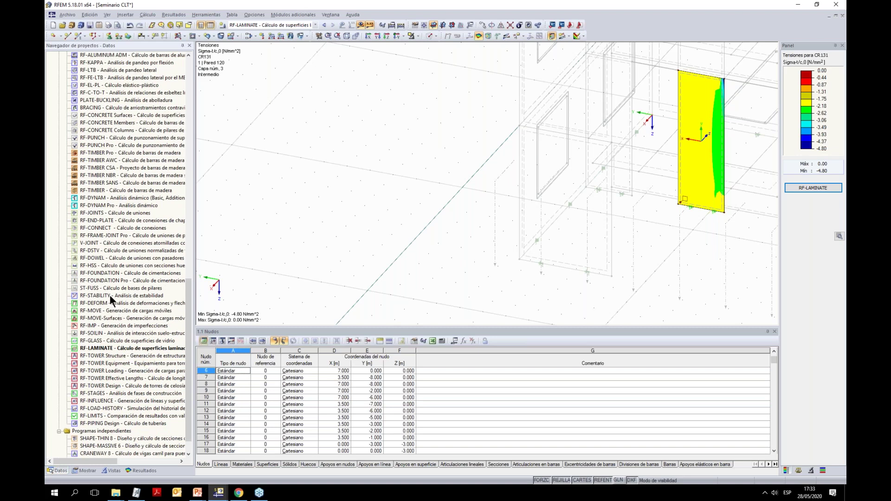
{"action": "left_click", "coordinate": [148, 15]}
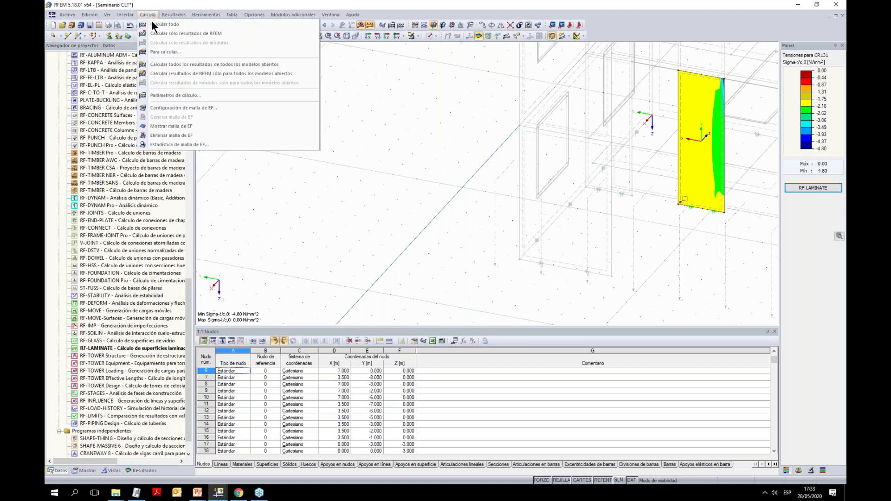
{"action": "left_click", "coordinate": [316, 272]}
{"action": "left_click_drag", "start_coordinate": [188, 318], "coordinate": [193, 130]}
{"action": "right_click", "coordinate": [119, 206]}
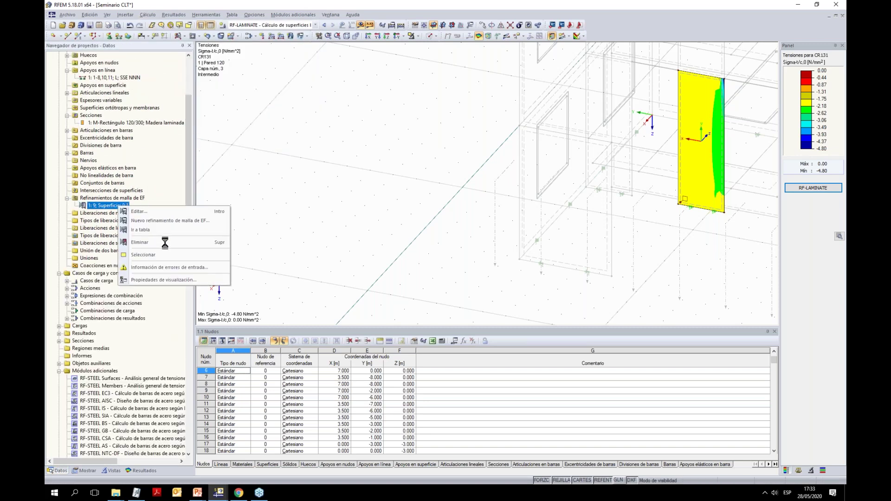
{"action": "left_click", "coordinate": [143, 243]}
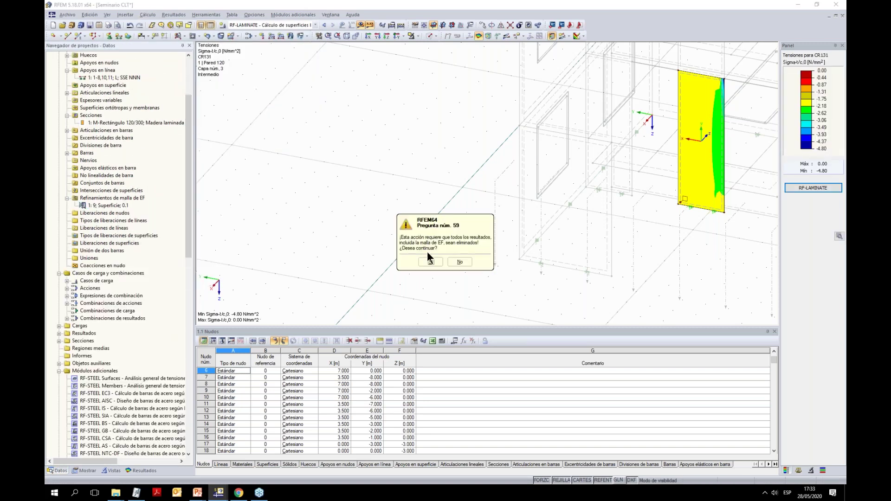
{"action": "left_click", "coordinate": [432, 262]}
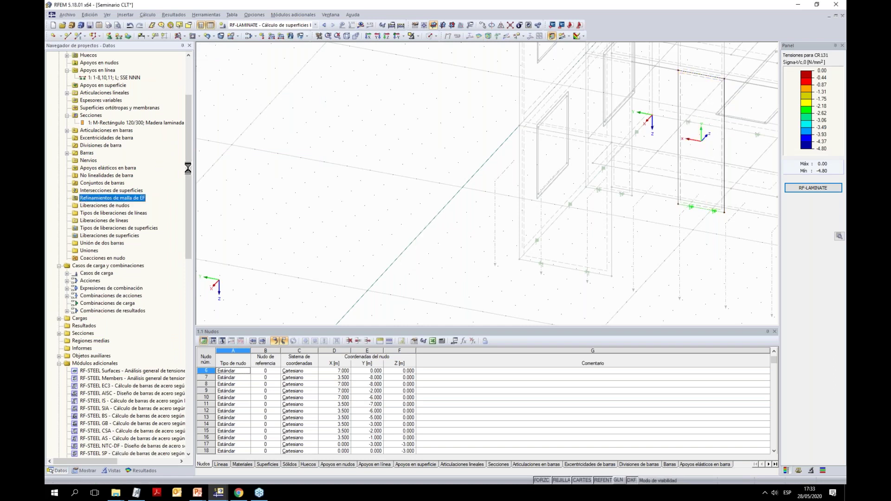
{"action": "scroll", "coordinate": [106, 323], "scroll_direction": "down", "scroll_amount": 18}
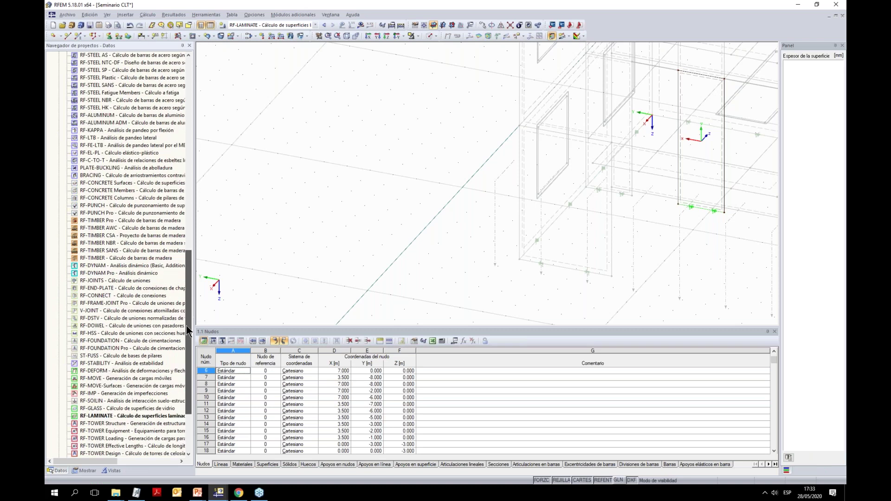
{"action": "double_click", "coordinate": [106, 319]}
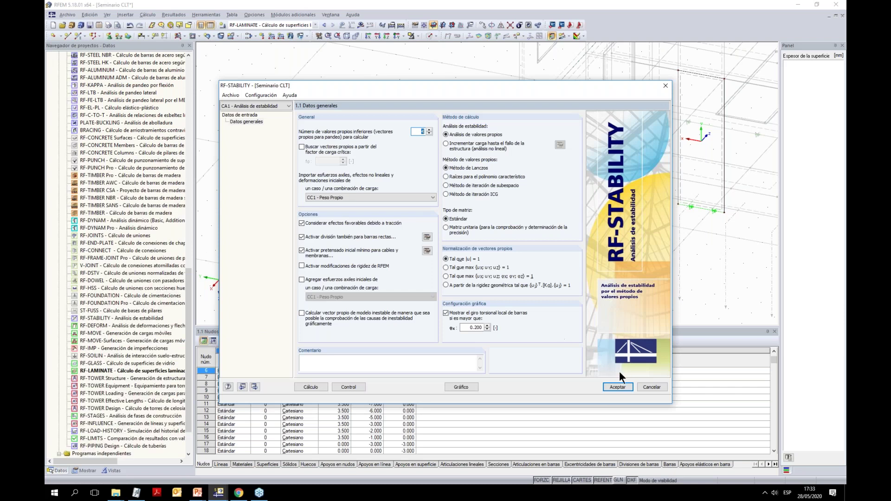
{"action": "left_click", "coordinate": [643, 391]}
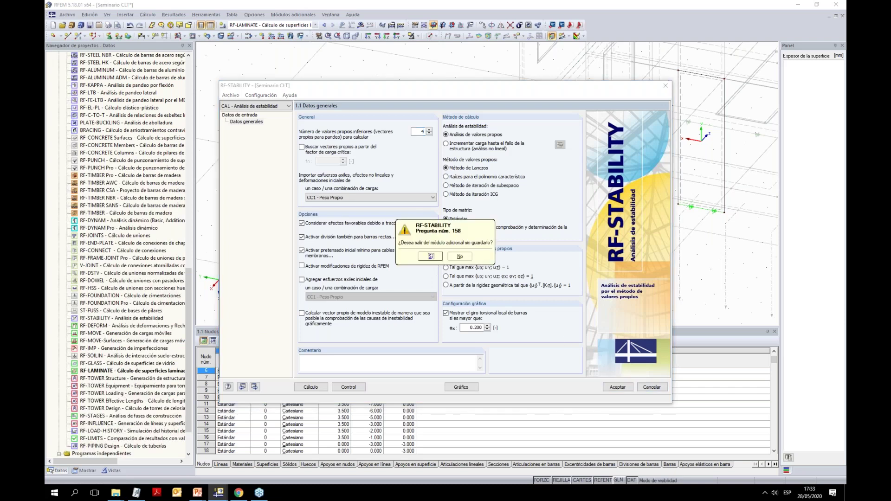
{"action": "left_click", "coordinate": [430, 257]}
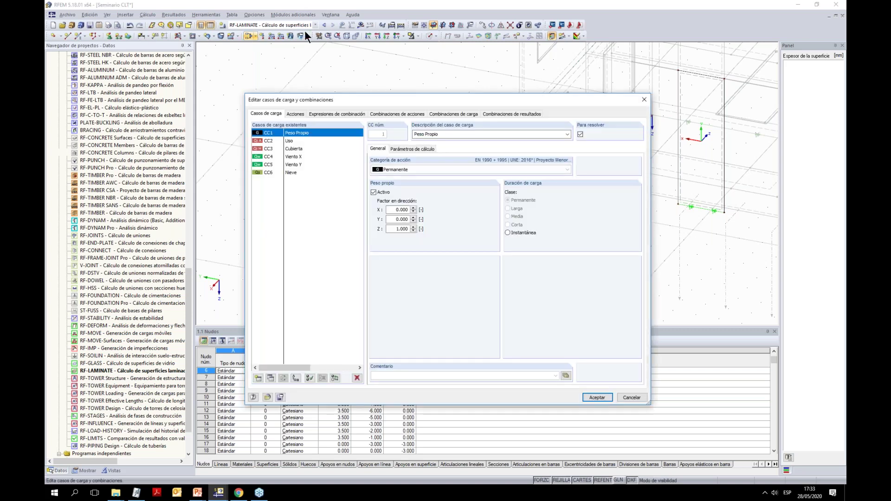
Create load combination CO1 from Peso Propio with factor 1.35 and Uso with factor 1.50
{"action": "left_click", "coordinate": [463, 113]}
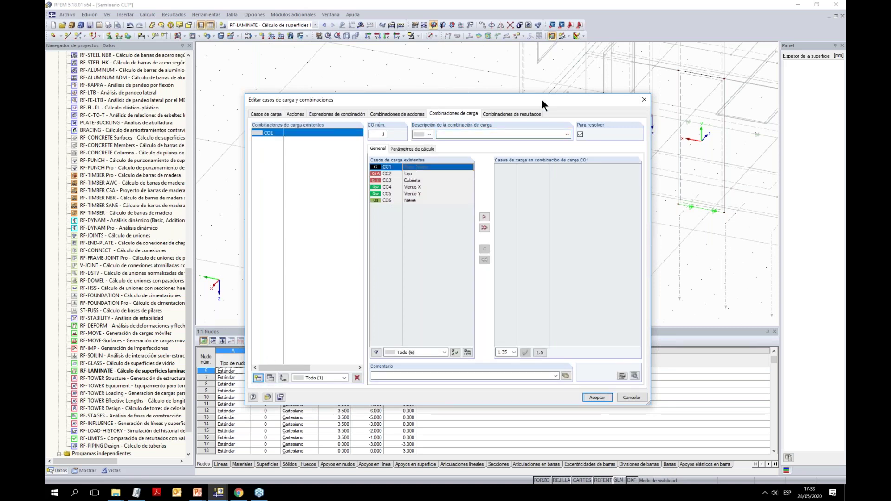
{"action": "left_click", "coordinate": [484, 217]}
{"action": "left_click", "coordinate": [484, 217]}
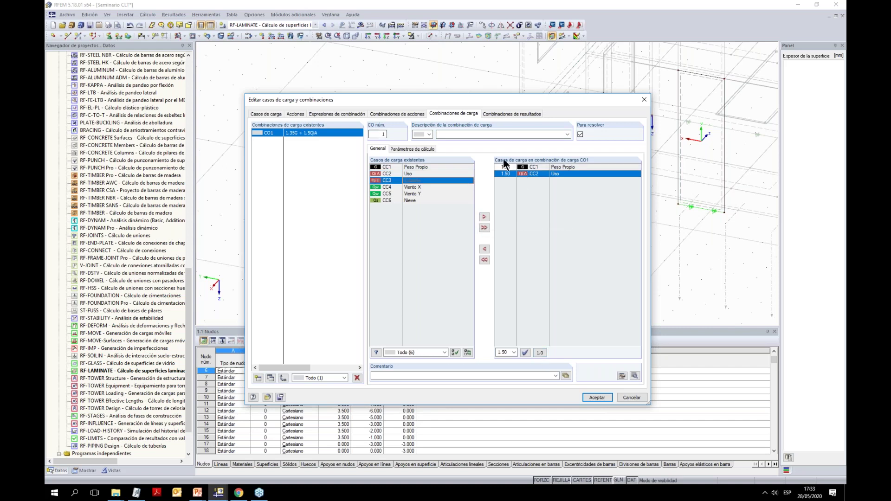
{"action": "left_click_drag", "start_coordinate": [534, 99], "coordinate": [419, 76]}
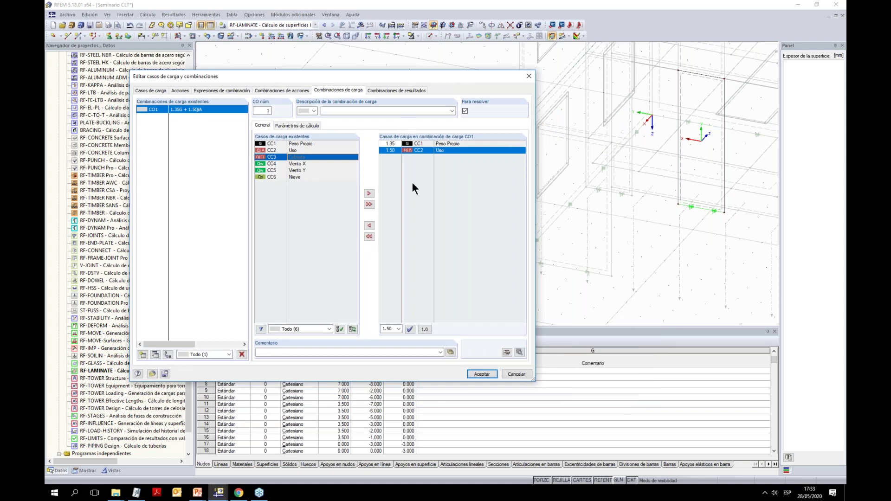
{"action": "left_click", "coordinate": [492, 374]}
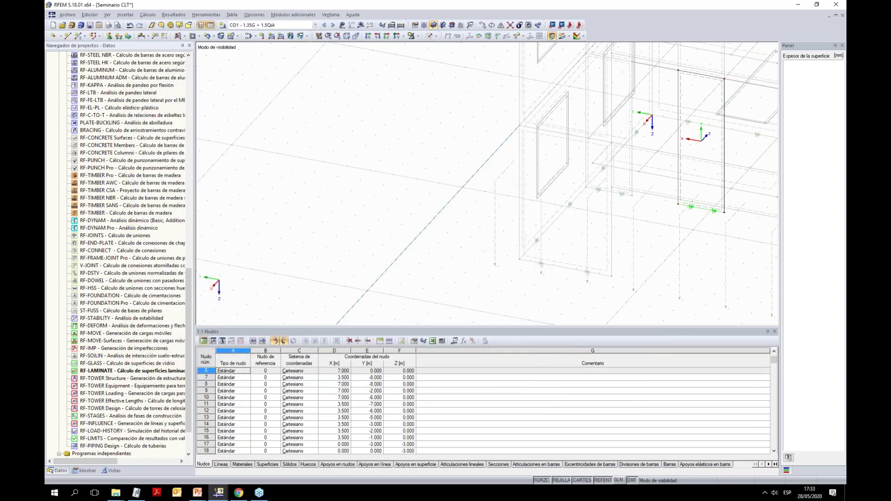
Run an RF-STABILITY analysis for 5 eigenvalues, importing the axial forces from load combination CO1
{"action": "double_click", "coordinate": [122, 318]}
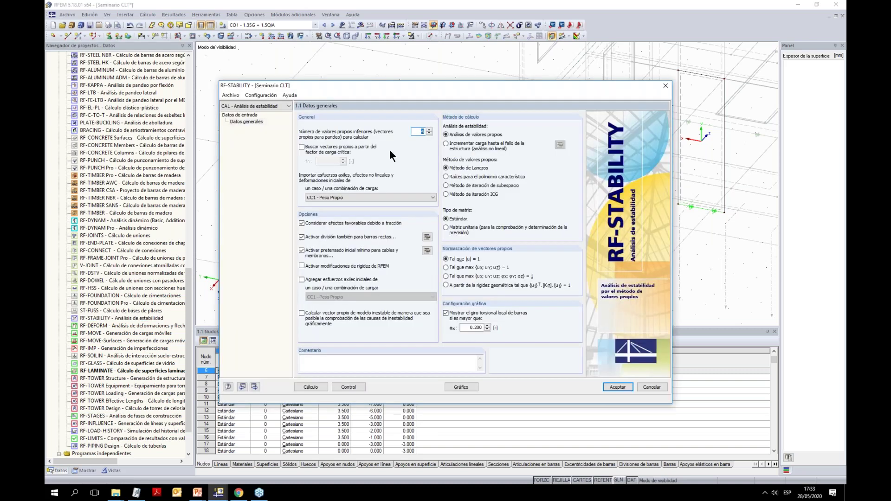
{"action": "left_click", "coordinate": [358, 199]}
{"action": "left_click", "coordinate": [354, 237]}
{"action": "left_click", "coordinate": [420, 132]}
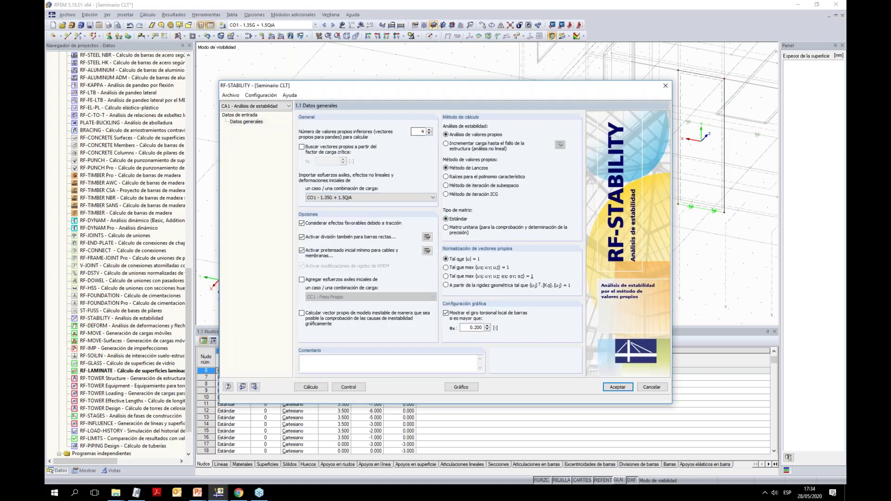
{"action": "type", "text": "5"}
{"action": "left_click", "coordinate": [303, 387]}
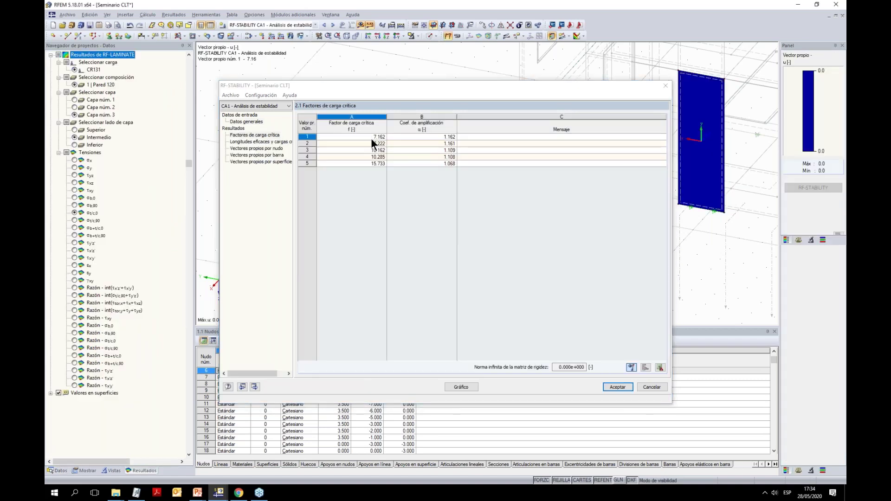
Display the RF-STABILITY results graphically and cancel the visibility mode to show the whole building
{"action": "left_click", "coordinate": [466, 386]}
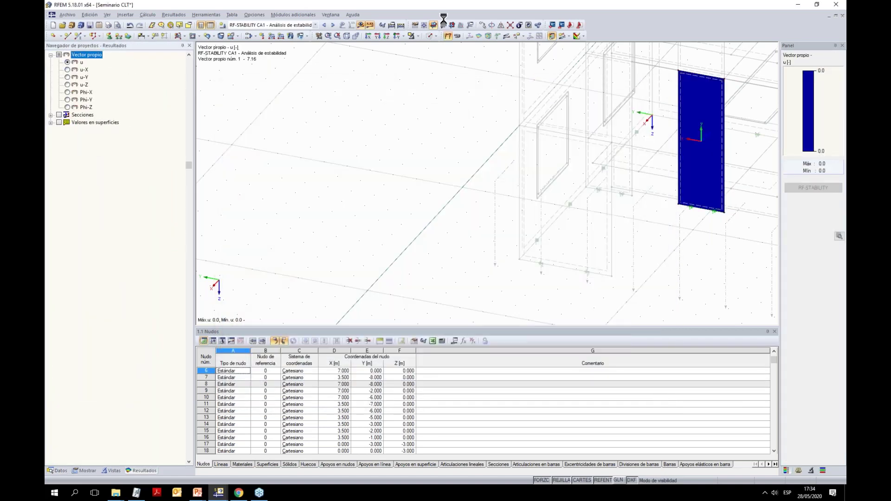
{"action": "left_click", "coordinate": [418, 36]}
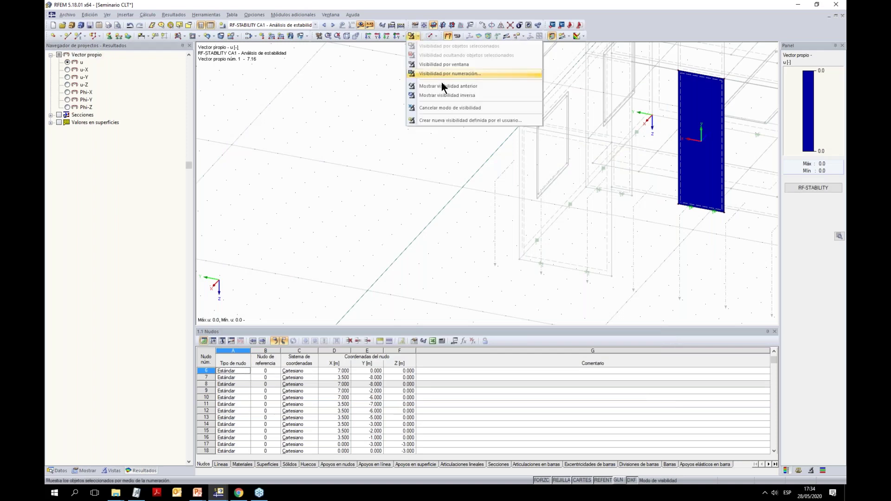
{"action": "left_click", "coordinate": [447, 107]}
{"action": "scroll", "coordinate": [424, 110], "scroll_direction": "down", "scroll_amount": 5}
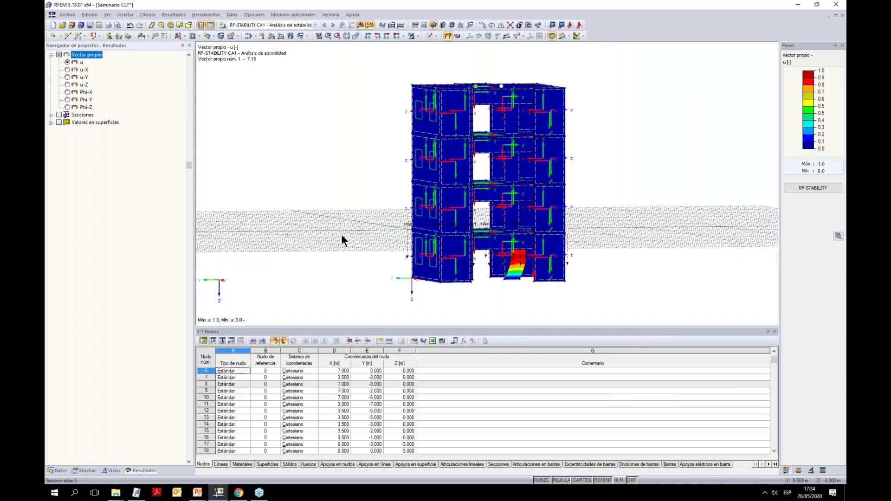
Hide the surfaces' x,y,z axis systems and the work plane grid in the model display
{"action": "left_click", "coordinate": [85, 470]}
{"action": "scroll", "coordinate": [116, 150], "scroll_direction": "up", "scroll_amount": 18}
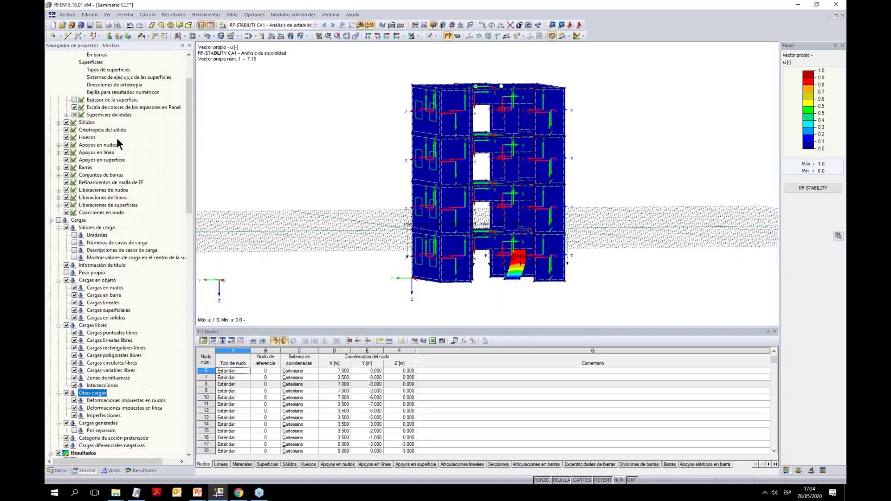
{"action": "left_click", "coordinate": [74, 138]}
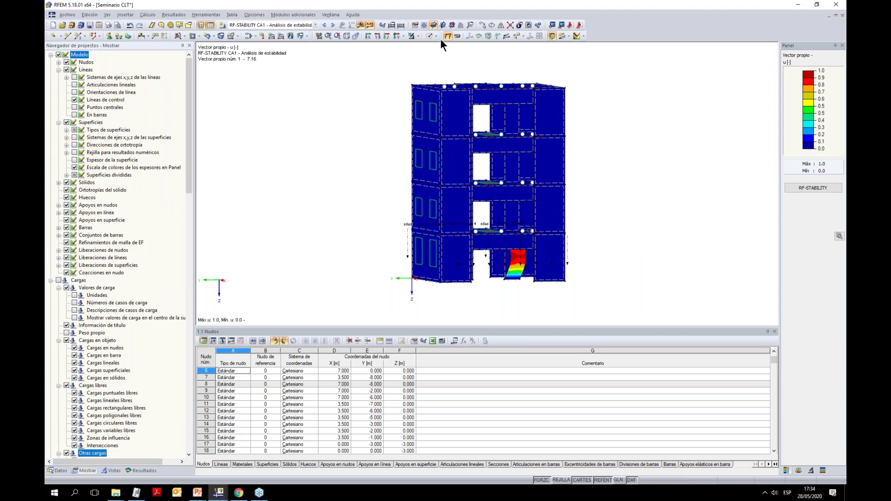
Examine the building's buckling mode shapes up to eigenvector 5, finishing on the first one at the ground-floor wall
{"action": "scroll", "coordinate": [542, 264], "scroll_direction": "up", "scroll_amount": 3}
{"action": "middle_click_drag", "start_coordinate": [542, 264], "coordinate": [492, 188], "text": "ctrl"}
{"action": "left_click", "coordinate": [798, 470]}
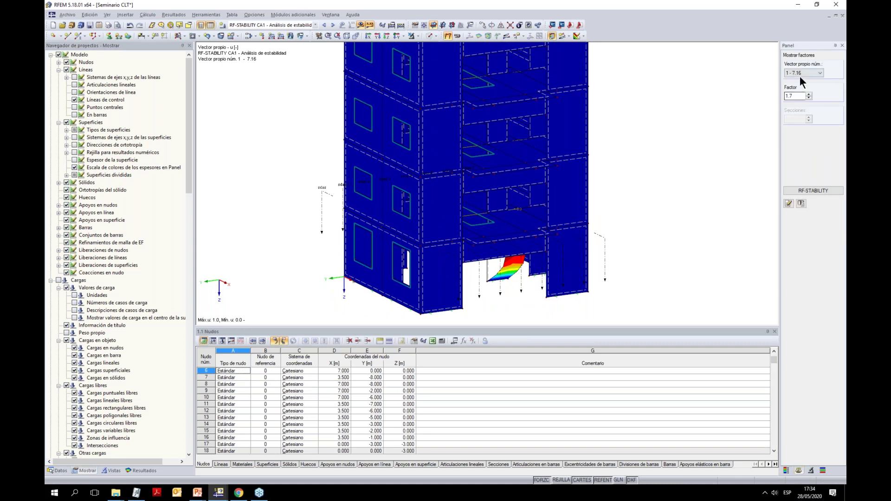
{"action": "scroll", "coordinate": [798, 70], "scroll_direction": "down", "scroll_amount": 1}
{"action": "middle_click_drag", "start_coordinate": [660, 173], "coordinate": [550, 183], "text": "ctrl"}
{"action": "key", "text": "Down"}
{"action": "key", "text": "Down"}
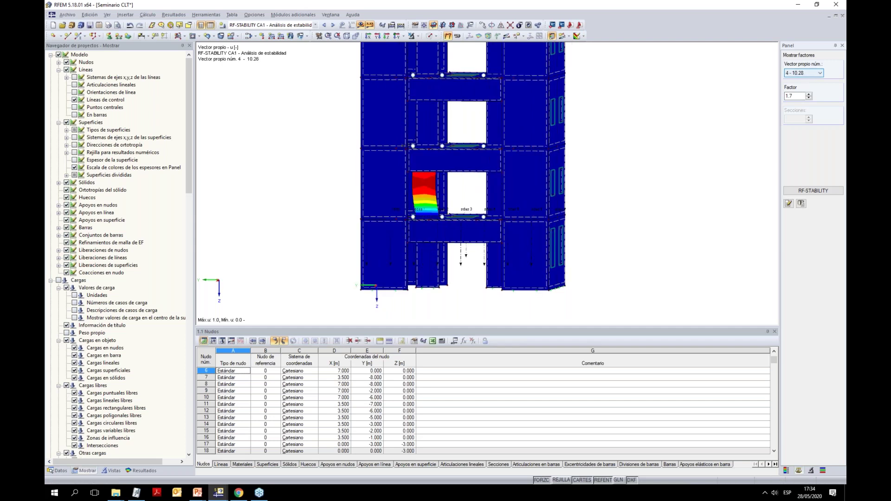
{"action": "key", "text": "Down"}
{"action": "mouse_move", "coordinate": [602, 227]}
{"action": "middle_mouse_down", "text": "ctrl"}
{"action": "mouse_move", "coordinate": [526, 252]}
{"action": "mouse_move", "coordinate": [589, 222]}
{"action": "middle_mouse_up", "text": "ctrl"}
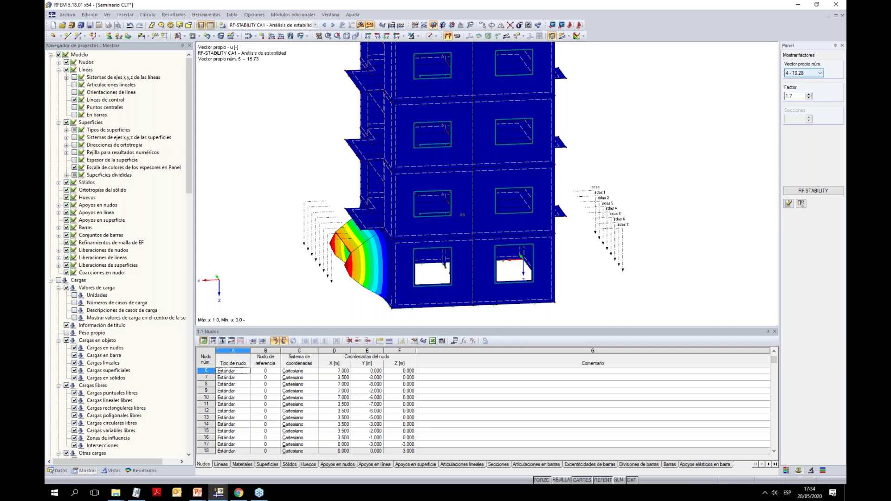
{"action": "middle_click_drag", "start_coordinate": [576, 146], "coordinate": [789, 88], "text": "ctrl"}
{"action": "left_click", "coordinate": [807, 75]}
{"action": "left_click", "coordinate": [802, 81]}
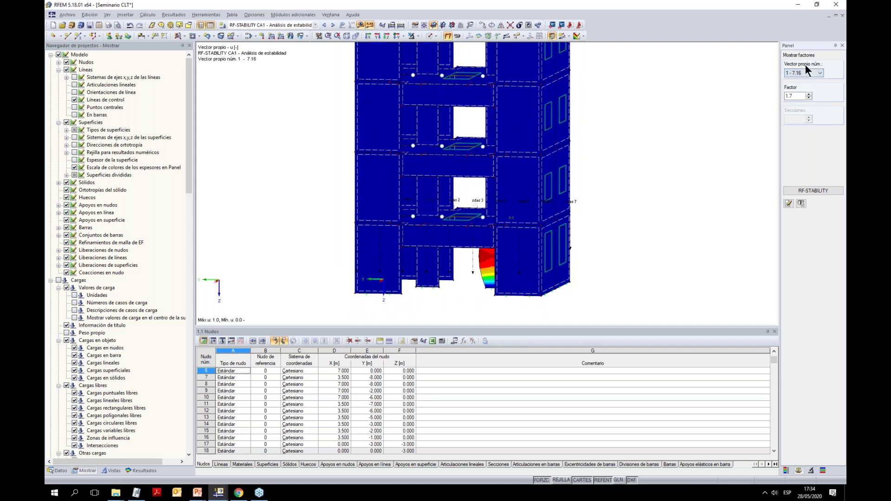
{"action": "middle_click_drag", "start_coordinate": [473, 293], "coordinate": [643, 229], "text": "ctrl"}
{"action": "middle_click_drag", "start_coordinate": [510, 237], "coordinate": [491, 274], "text": "ctrl"}
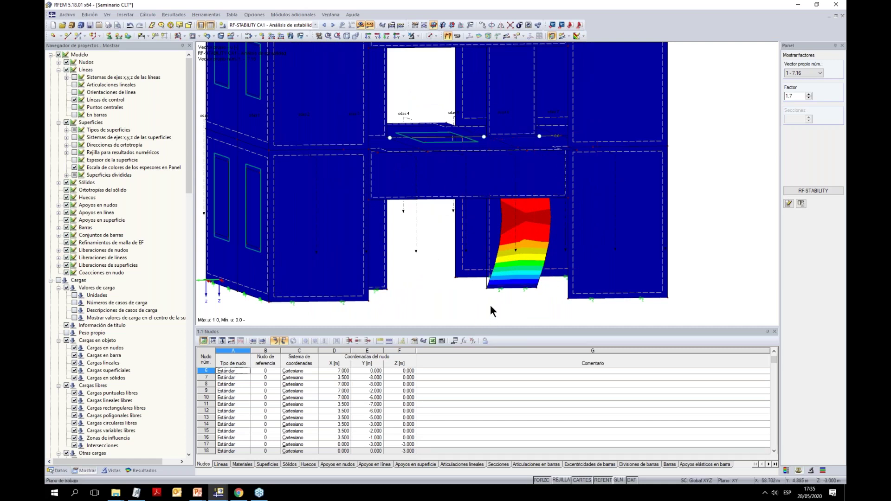
Duplicate load combination CO1 as CO2 with the same 1.35 Peso Propio and 1.50 Uso factors
{"action": "left_click", "coordinate": [247, 37]}
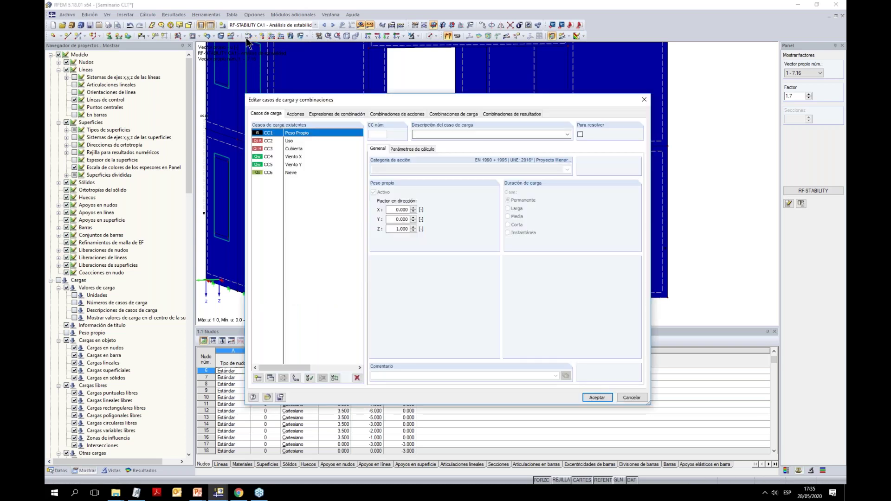
{"action": "left_click_drag", "start_coordinate": [472, 95], "coordinate": [471, 91]}
{"action": "left_click", "coordinate": [460, 111]}
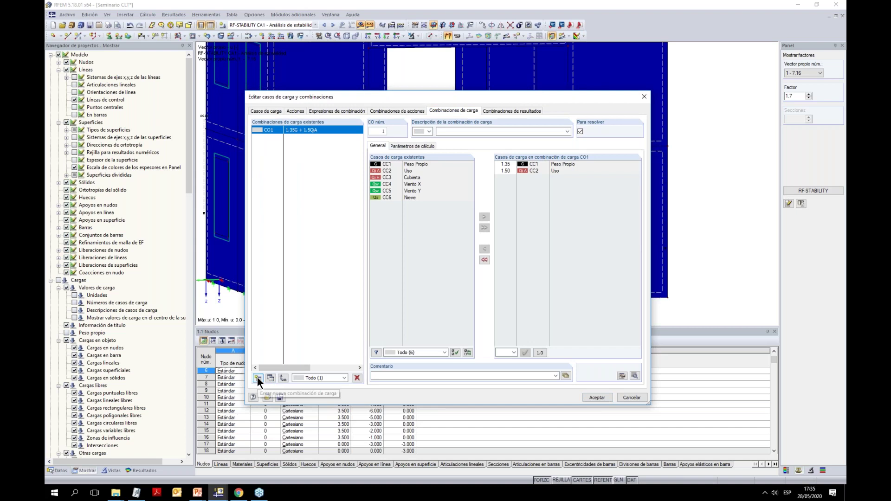
{"action": "left_click", "coordinate": [271, 377]}
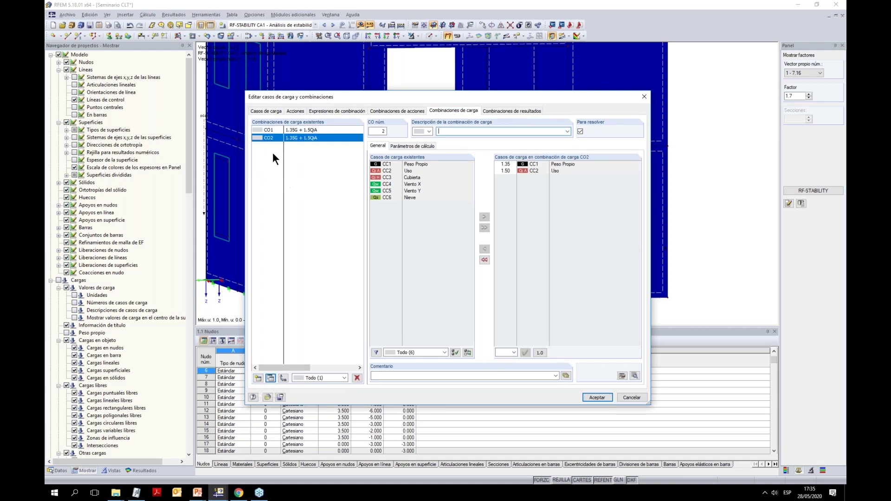
{"action": "left_click", "coordinate": [596, 396]}
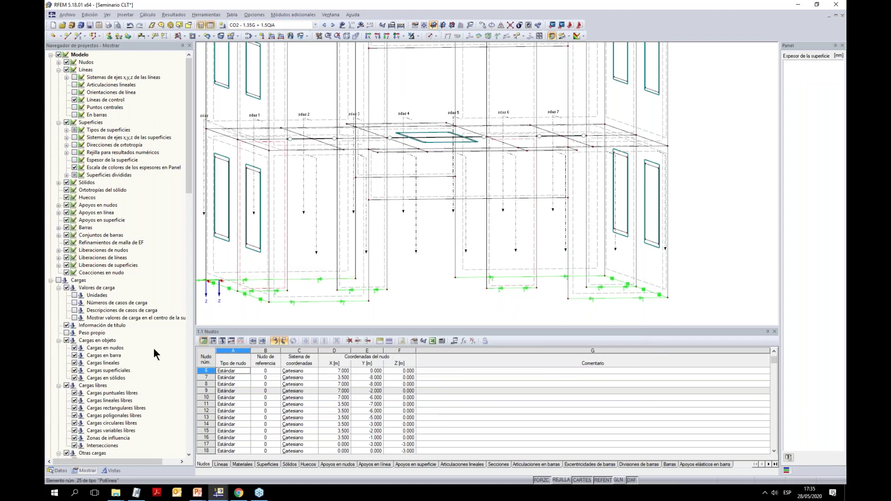
Set RF-IMP to generate a predeformed initial model from buckling mode 1 of RF-STABILITY case CA1
{"action": "left_click", "coordinate": [58, 470]}
{"action": "scroll", "coordinate": [97, 391], "scroll_direction": "down", "scroll_amount": 2}
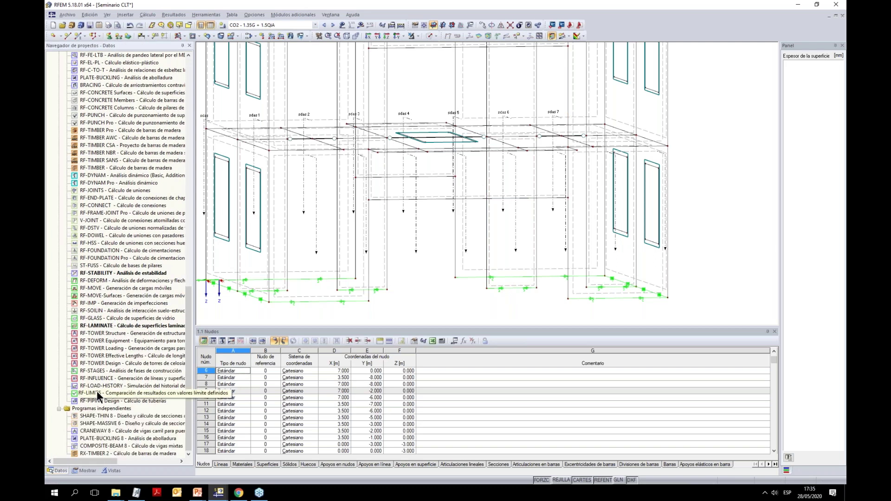
{"action": "double_click", "coordinate": [94, 302]}
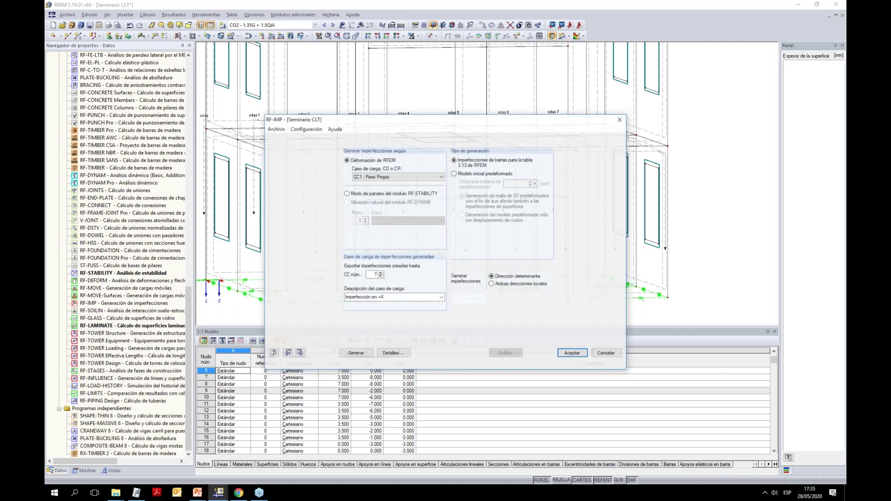
{"action": "left_click", "coordinate": [366, 176]}
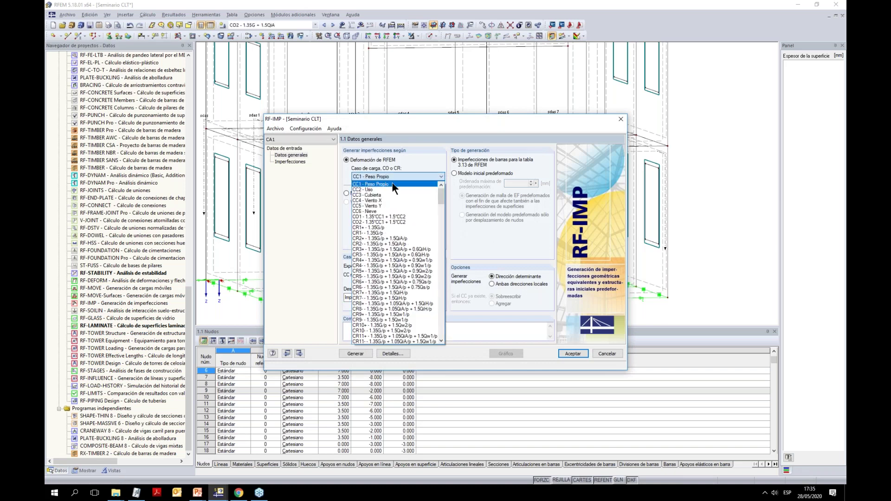
{"action": "left_click", "coordinate": [392, 183]}
{"action": "left_click", "coordinate": [356, 193]}
{"action": "left_click", "coordinate": [407, 220]}
{"action": "left_click", "coordinate": [404, 227]}
{"action": "left_click", "coordinate": [478, 174]}
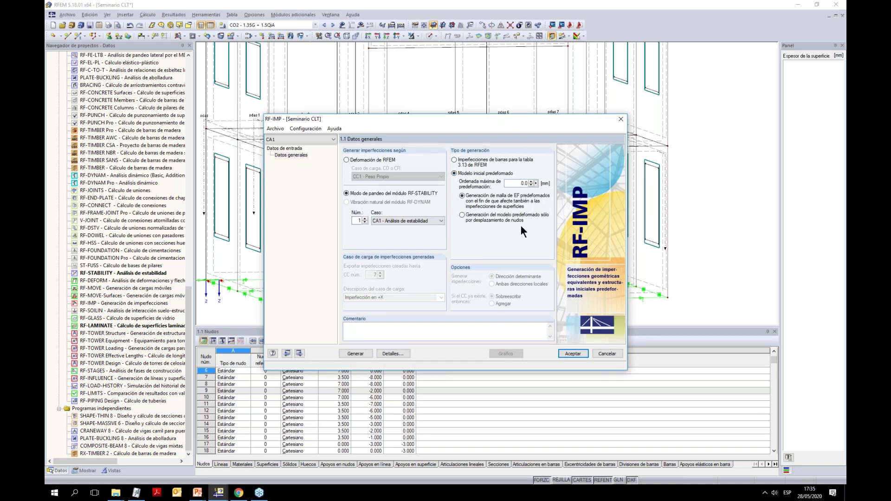
Set the maximum predeformation ordinate to 30 mm with FE mesh generation and accept the RF-IMP data
{"action": "double_click", "coordinate": [523, 183]}
{"action": "type", "text": "2"}
{"action": "left_click_drag", "start_coordinate": [541, 122], "coordinate": [412, 89]}
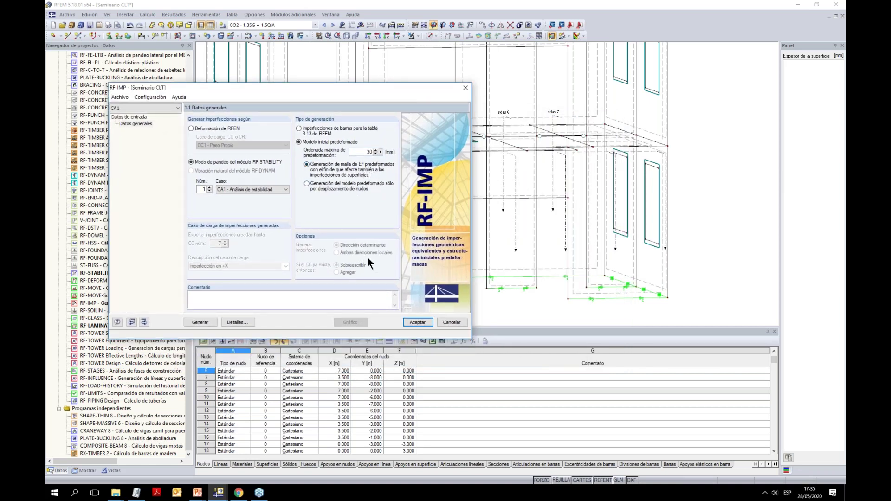
{"action": "left_click", "coordinate": [360, 152]}
{"action": "left_click", "coordinate": [417, 322]}
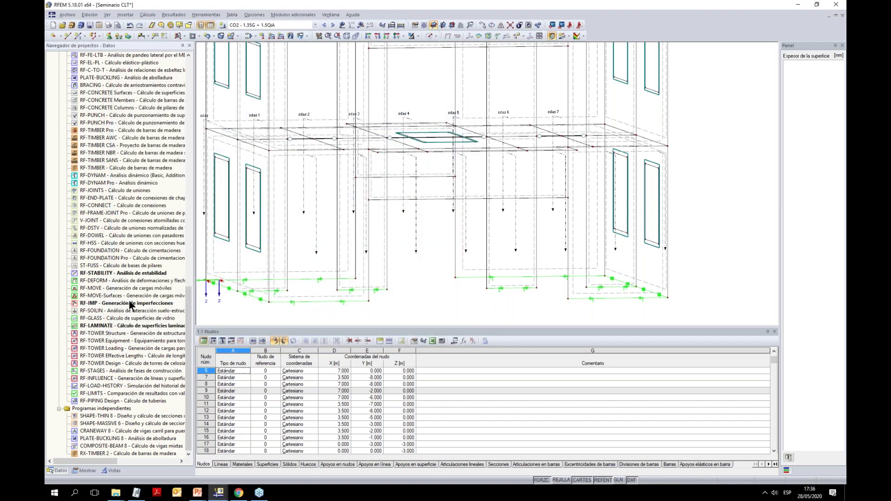
Generate the predeformed initial model in RF-IMP and display the resulting predeformation graphically
{"action": "double_click", "coordinate": [130, 303]}
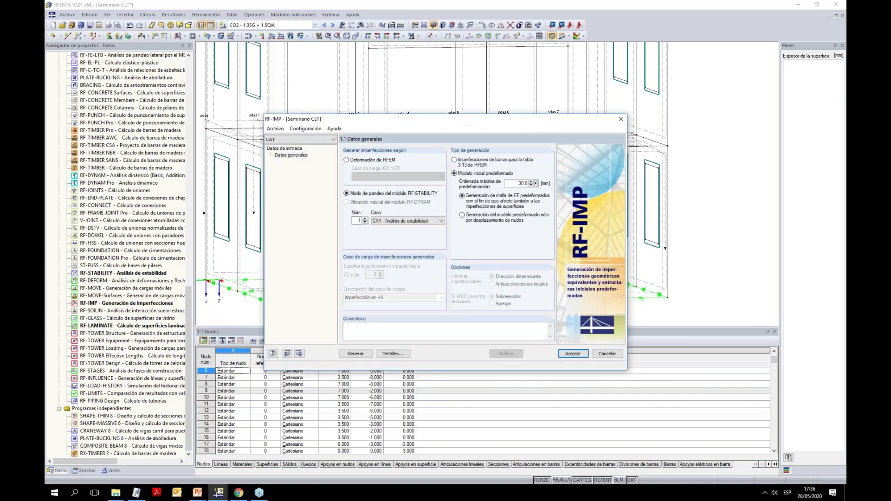
{"action": "left_click", "coordinate": [354, 354]}
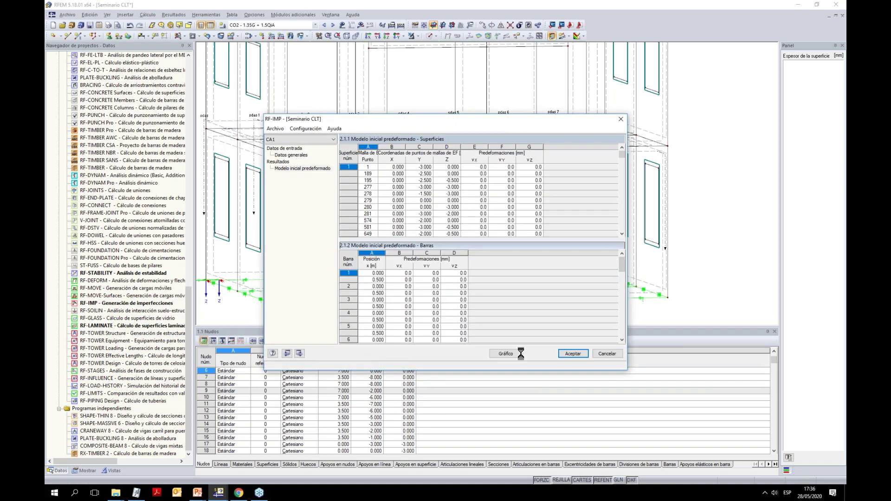
{"action": "left_click", "coordinate": [505, 354]}
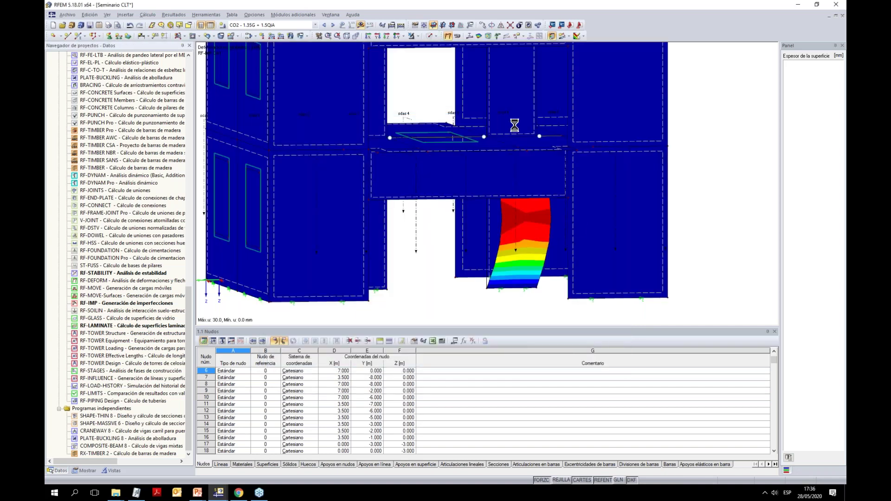
{"action": "middle_click_drag", "start_coordinate": [503, 295], "coordinate": [470, 210], "text": "ctrl"}
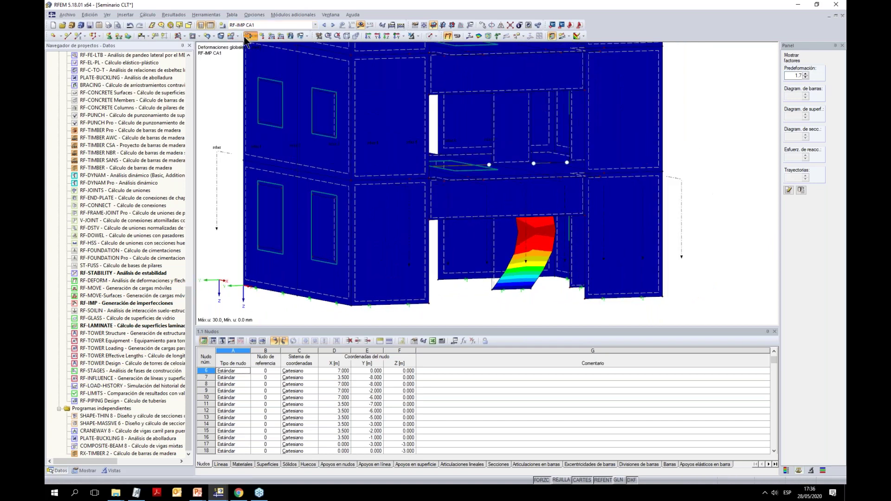
Activate the RF-IMP initial deformation from case CA1 in the additional options of load combination CO2
{"action": "left_click", "coordinate": [249, 36]}
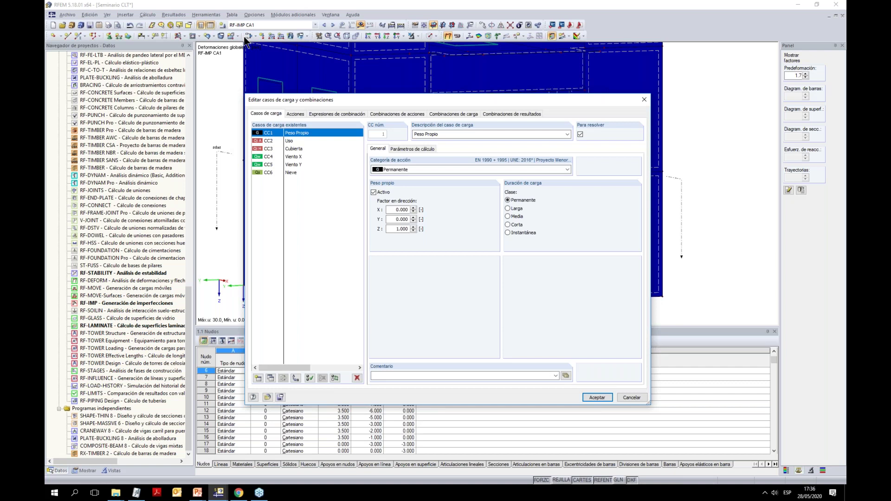
{"action": "left_click", "coordinate": [465, 116]}
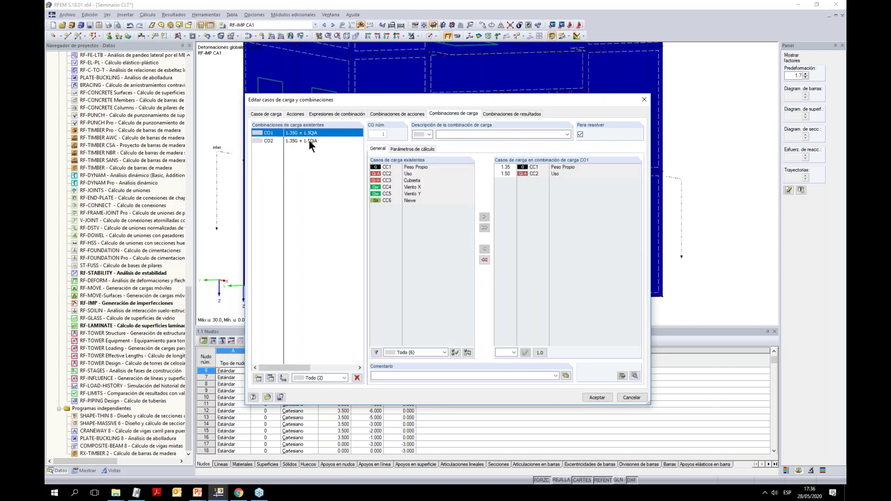
{"action": "left_click", "coordinate": [309, 141]}
{"action": "left_click", "coordinate": [410, 151]}
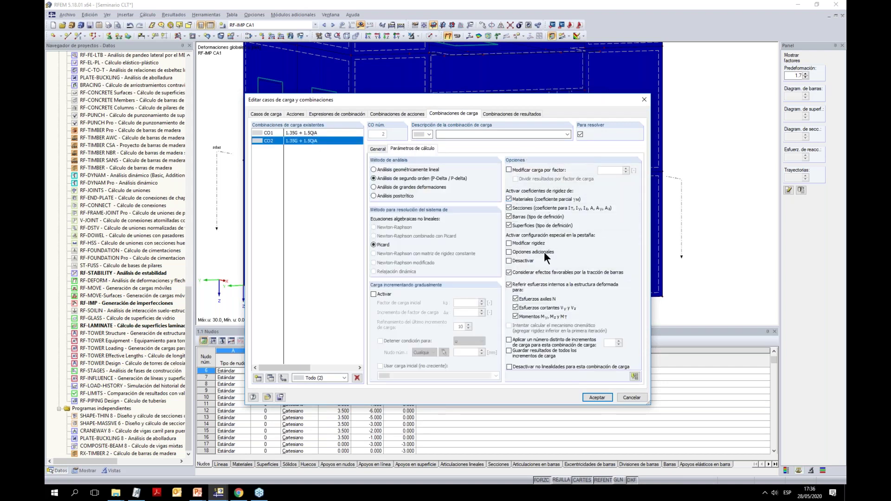
{"action": "left_click", "coordinate": [508, 252]}
{"action": "left_click", "coordinate": [454, 150]}
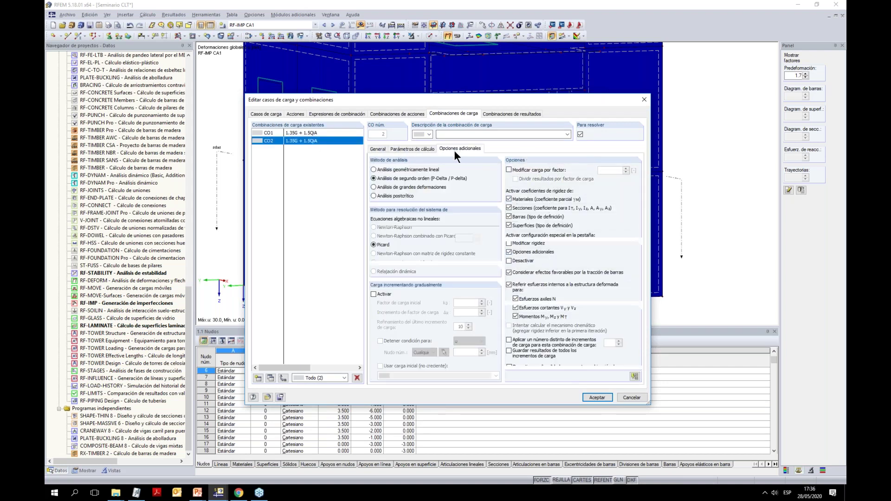
{"action": "left_click", "coordinate": [509, 255]}
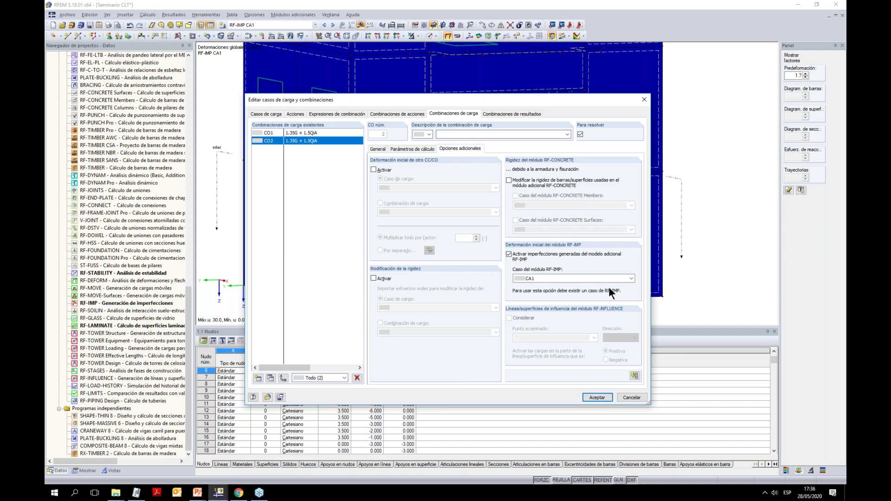
Enable stiffness modification for CO2 with separate material factors, setting the E, G factor of RF-LAMINATE 1 Pared 120 to 0.4
{"action": "left_click", "coordinate": [412, 149]}
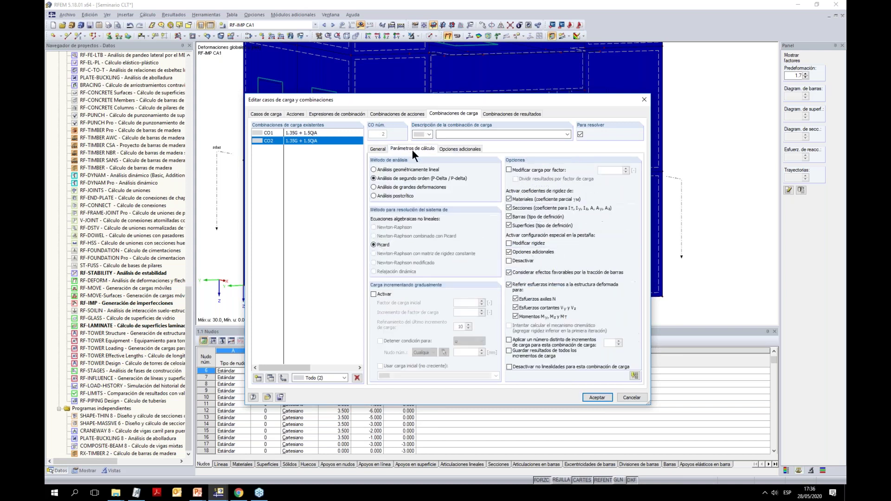
{"action": "left_click", "coordinate": [509, 243]}
{"action": "left_click", "coordinate": [456, 150]}
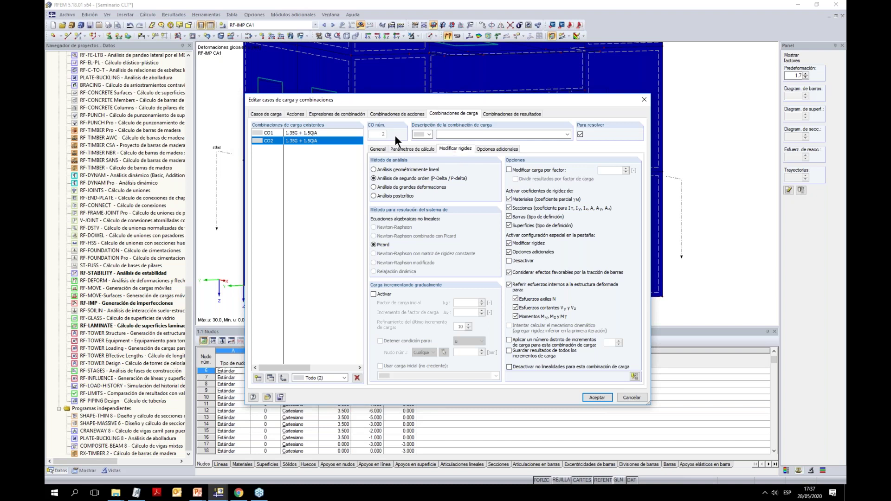
{"action": "left_click", "coordinate": [374, 170]}
{"action": "double_click", "coordinate": [478, 182]}
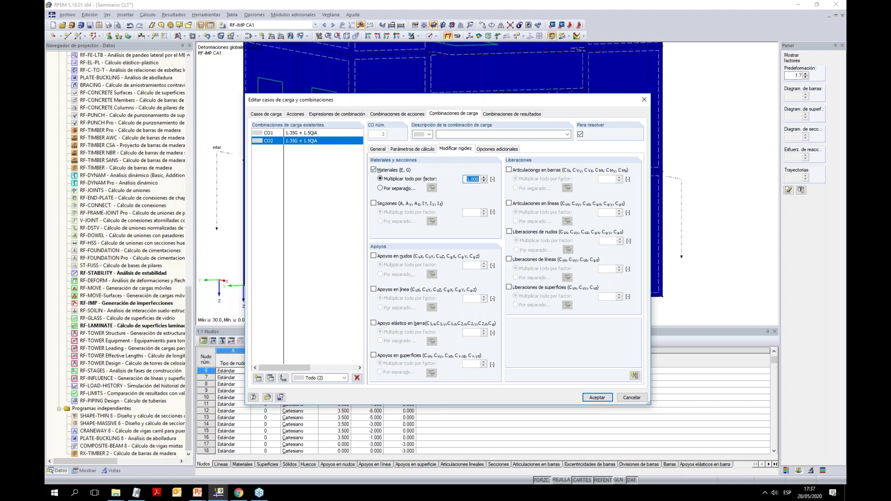
{"action": "type", "text": "0.4"}
{"action": "left_click", "coordinate": [381, 187]}
{"action": "left_click", "coordinate": [431, 188]}
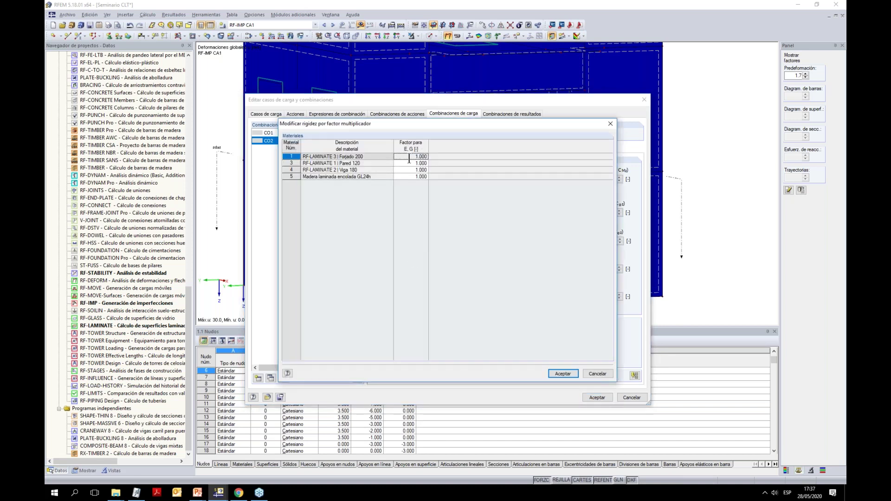
{"action": "left_click", "coordinate": [405, 162]}
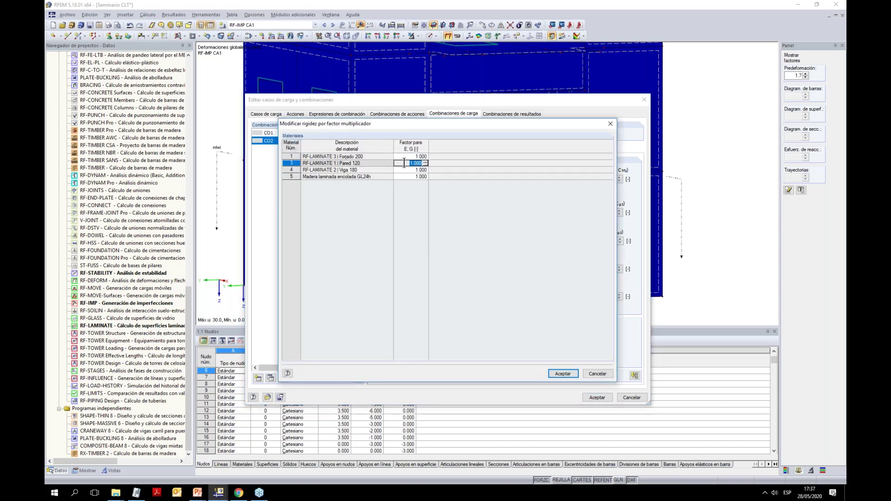
{"action": "type", "text": "0.4"}
{"action": "left_click", "coordinate": [568, 373]}
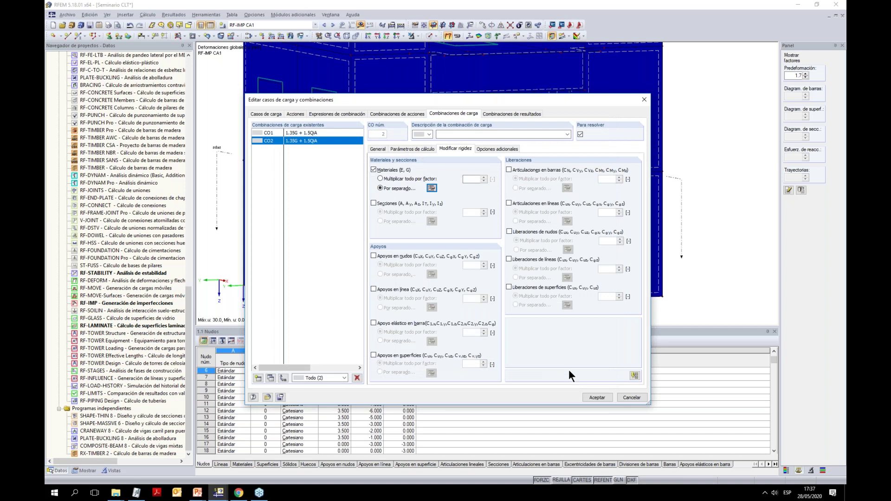
Set the analysis method of CO2 to postcritical analysis and accept the combinations, allowing the existing results to be deleted
{"action": "left_click", "coordinate": [412, 148]}
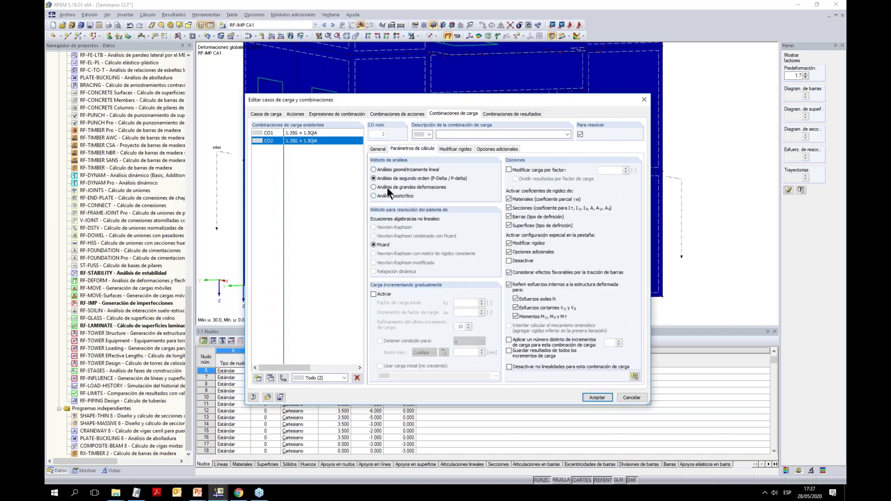
{"action": "left_click", "coordinate": [374, 196]}
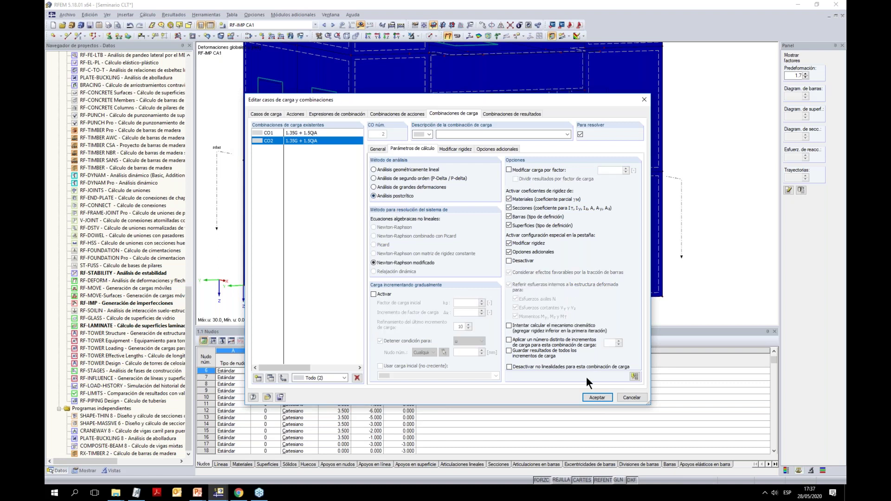
{"action": "left_click", "coordinate": [585, 397]}
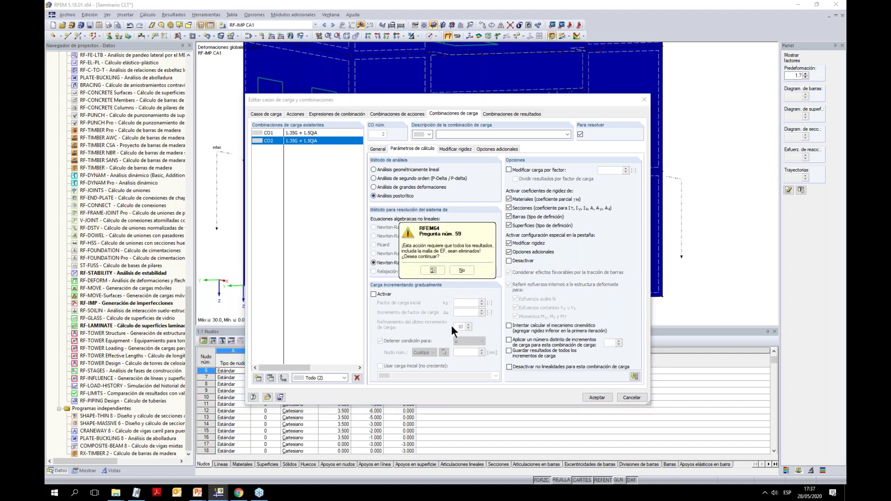
{"action": "left_click", "coordinate": [432, 271]}
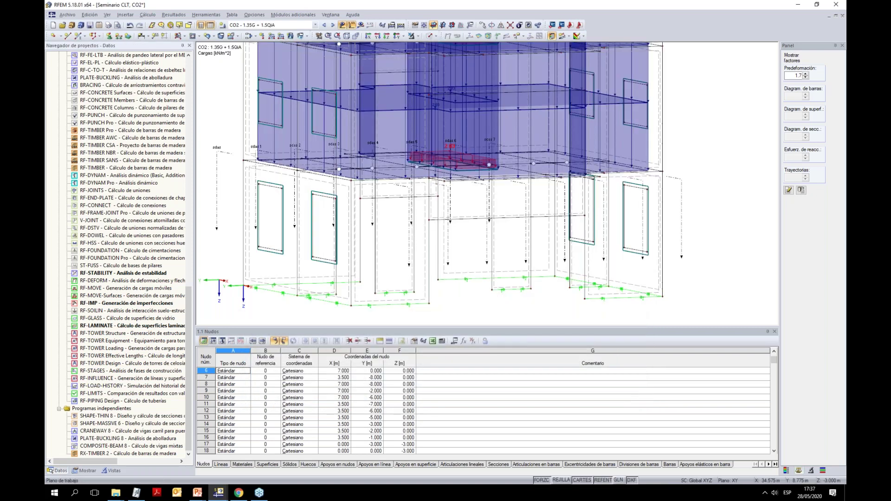
Isolate the narrow ground-floor wall that buckles by showing only that surface in visibility mode
{"action": "left_click", "coordinate": [500, 286]}
{"action": "left_click", "coordinate": [430, 36]}
{"action": "left_click", "coordinate": [427, 47]}
{"action": "scroll", "coordinate": [477, 173], "scroll_direction": "up", "scroll_amount": 2}
{"action": "middle_click_drag", "start_coordinate": [477, 173], "coordinate": [494, 214], "text": "ctrl"}
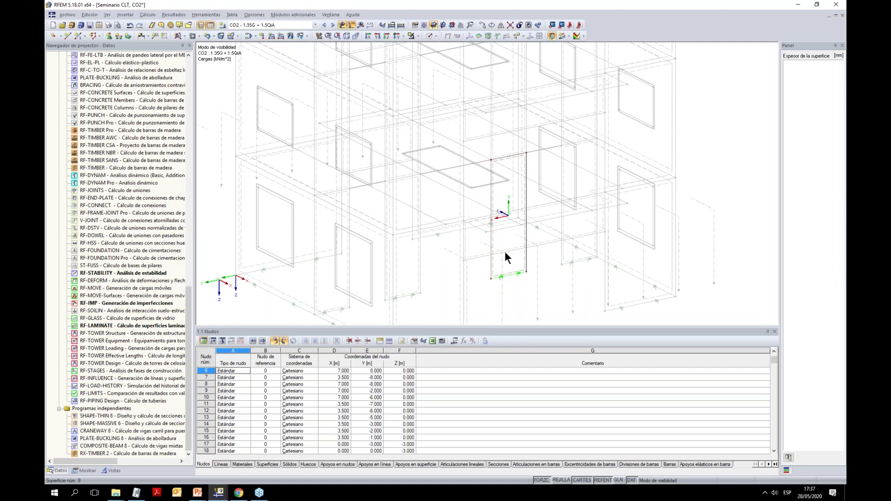
{"action": "scroll", "coordinate": [503, 225], "scroll_direction": "down", "scroll_amount": 2}
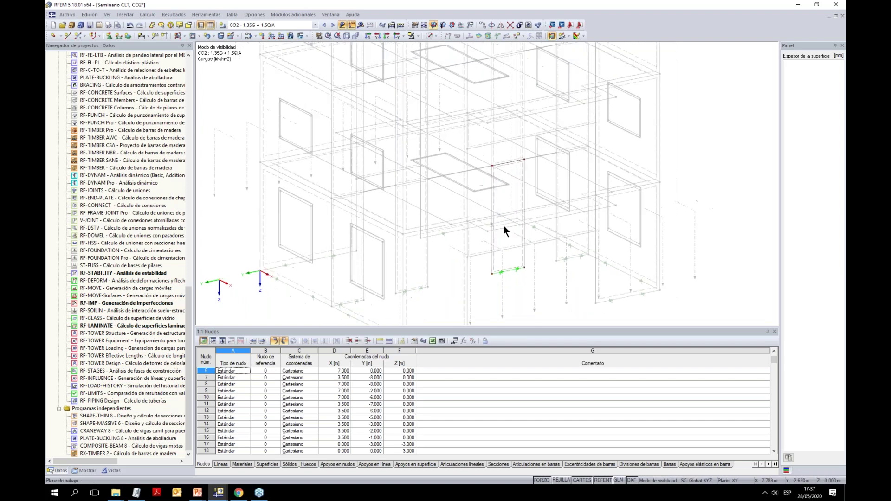
{"action": "middle_click_drag", "start_coordinate": [503, 221], "coordinate": [539, 158], "text": "ctrl"}
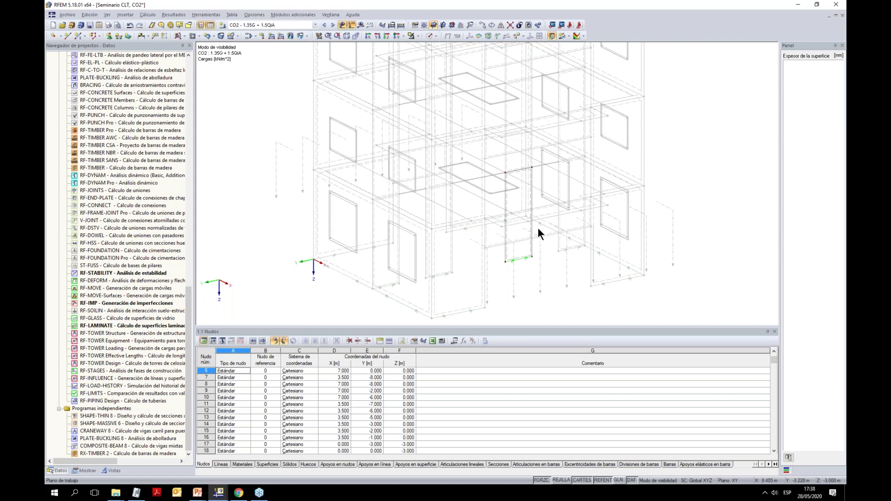
{"action": "left_click", "coordinate": [504, 67]}
{"action": "key", "text": "Delete"}
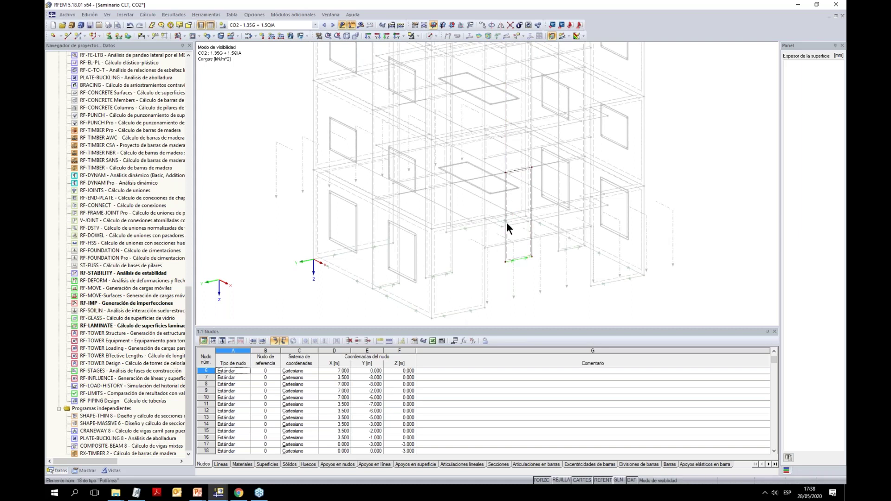
Calculate load combination CO2 and display the global deformations u on the isolated wall
{"action": "left_click", "coordinate": [361, 24]}
{"action": "key", "text": "Return"}
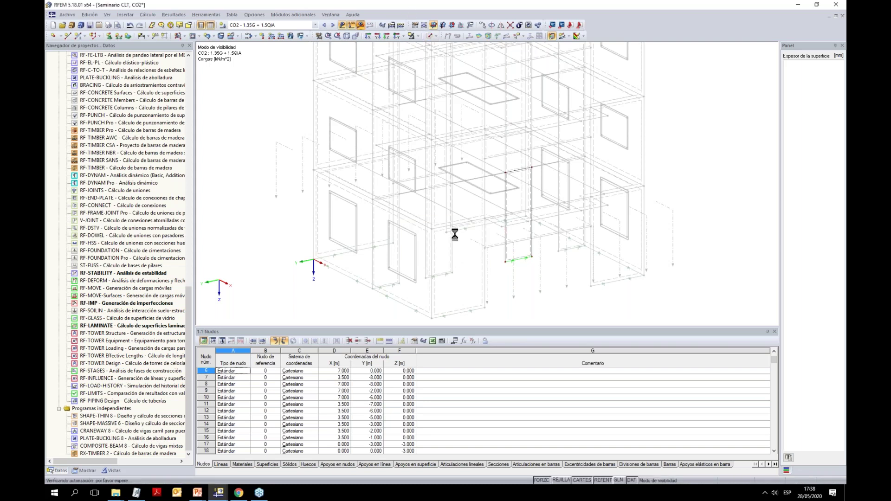
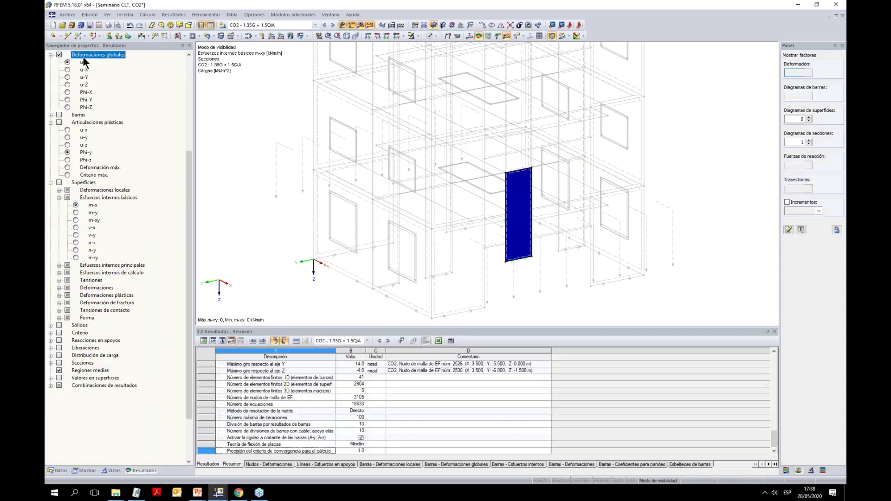
{"action": "scroll", "coordinate": [131, 123], "scroll_direction": "up", "scroll_amount": 6}
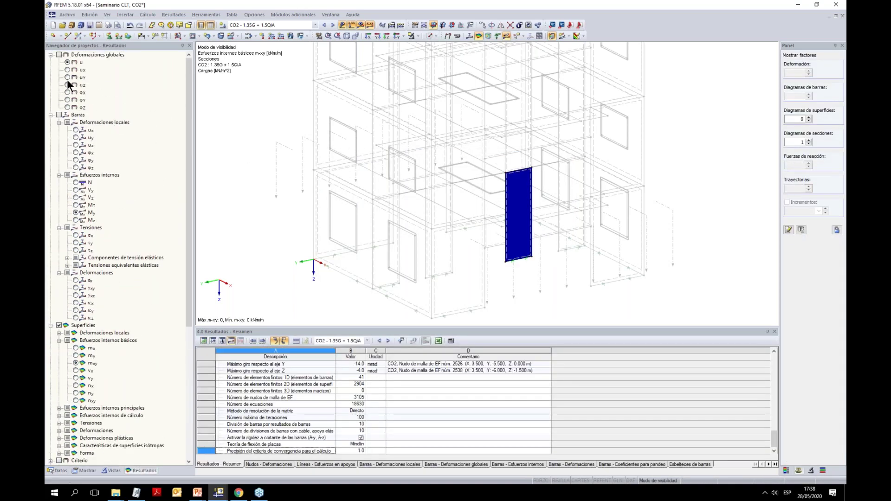
{"action": "scroll", "coordinate": [419, 182], "scroll_direction": "up", "scroll_amount": 2}
{"action": "left_click", "coordinate": [59, 55]}
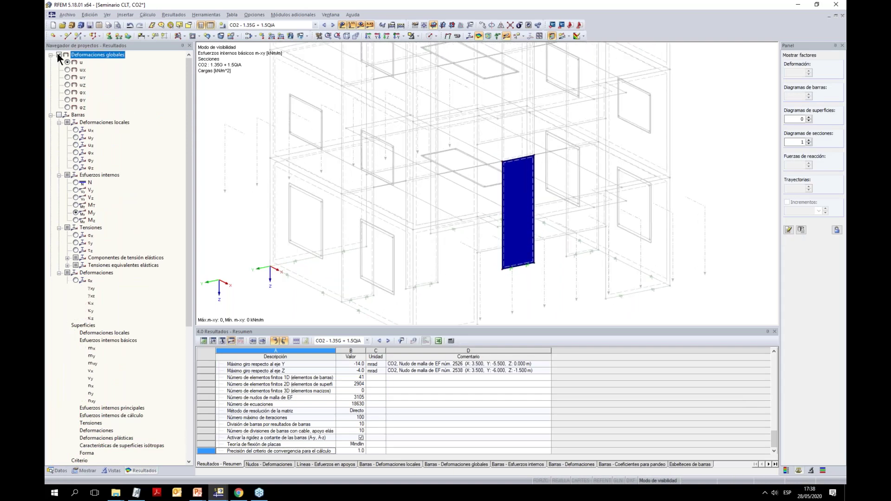
Examine the deformed shape of the isolated wall in side and oblique views
{"action": "middle_click_drag", "start_coordinate": [569, 197], "coordinate": [569, 230], "text": "ctrl"}
{"action": "scroll", "coordinate": [573, 231], "scroll_direction": "up", "scroll_amount": 1}
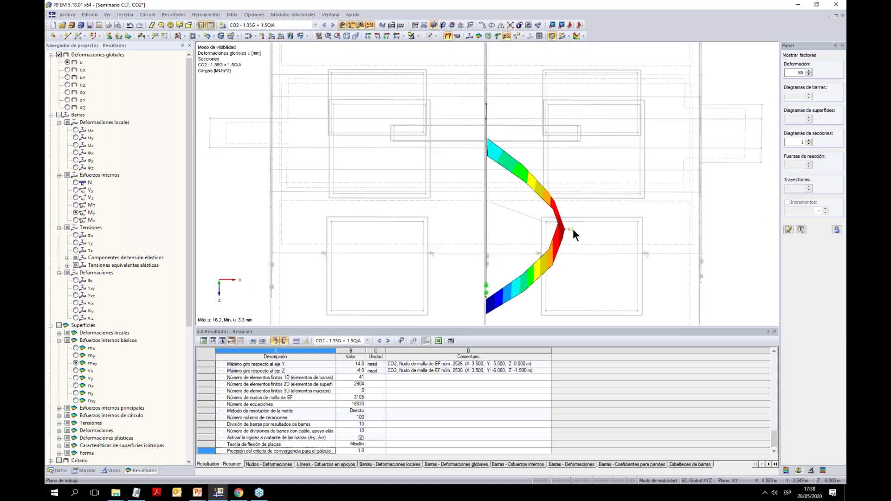
{"action": "scroll", "coordinate": [612, 228], "scroll_direction": "down", "scroll_amount": 1}
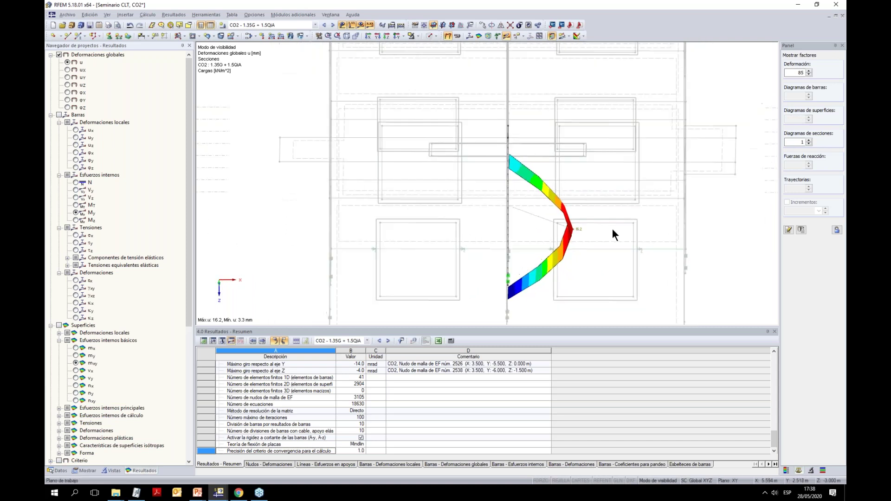
{"action": "scroll", "coordinate": [612, 228], "scroll_direction": "up", "scroll_amount": 2}
{"action": "scroll", "coordinate": [573, 233], "scroll_direction": "down", "scroll_amount": 2}
{"action": "middle_click_drag", "start_coordinate": [573, 232], "coordinate": [488, 133], "text": "ctrl"}
{"action": "scroll", "coordinate": [477, 214], "scroll_direction": "up", "scroll_amount": 1}
Start a new member with the 120/300 GL24h section and set its type to result beam (Viga de resultados)
{"action": "left_click", "coordinate": [58, 471]}
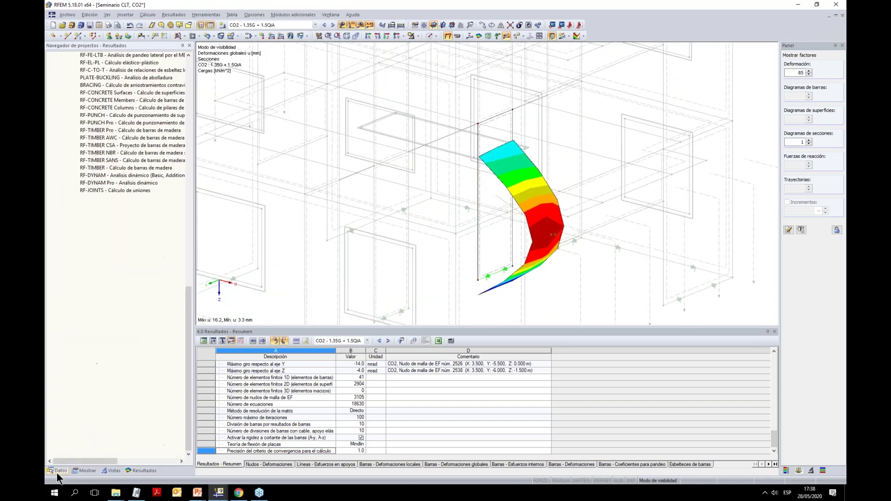
{"action": "scroll", "coordinate": [119, 241], "scroll_direction": "up", "scroll_amount": 15}
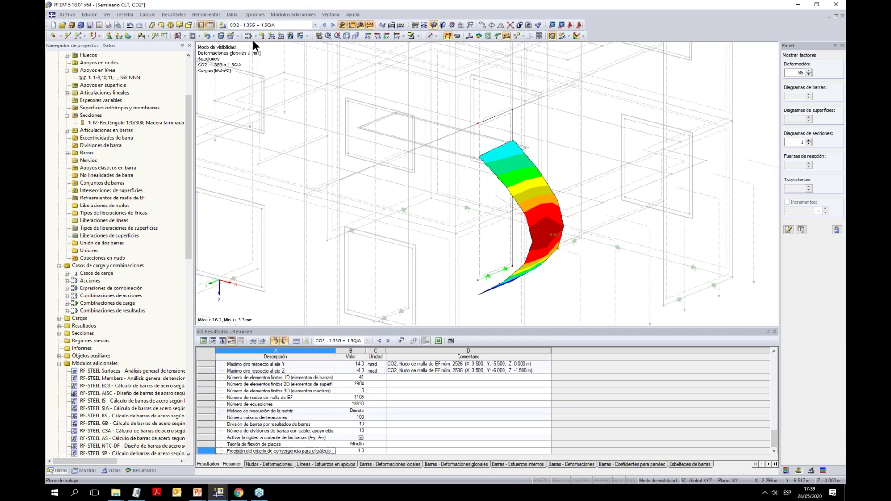
{"action": "left_click", "coordinate": [77, 36]}
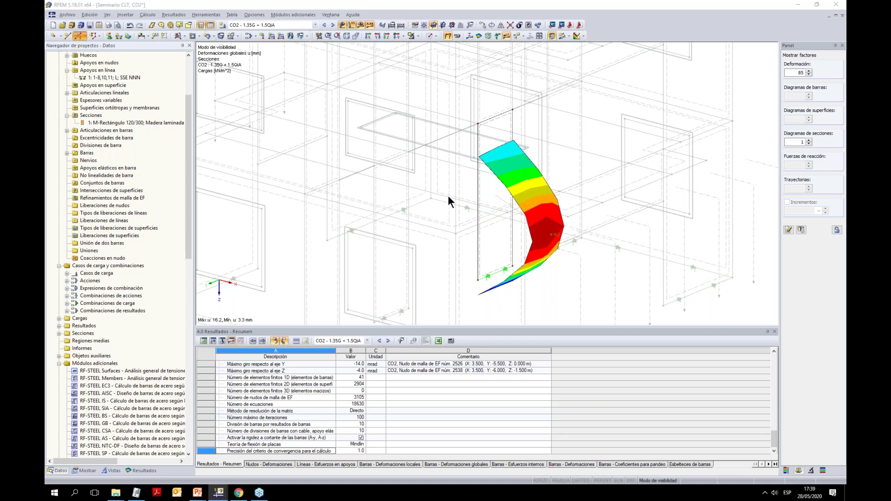
{"action": "left_click", "coordinate": [499, 172]}
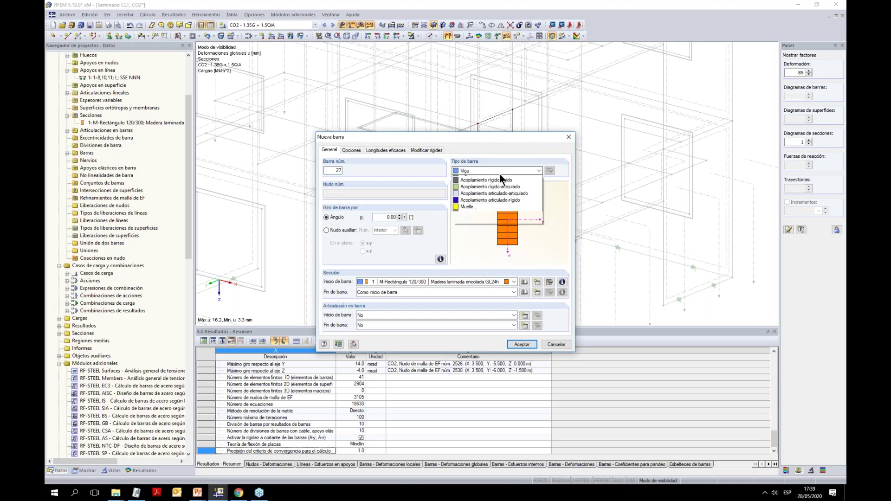
{"action": "left_click", "coordinate": [491, 246]}
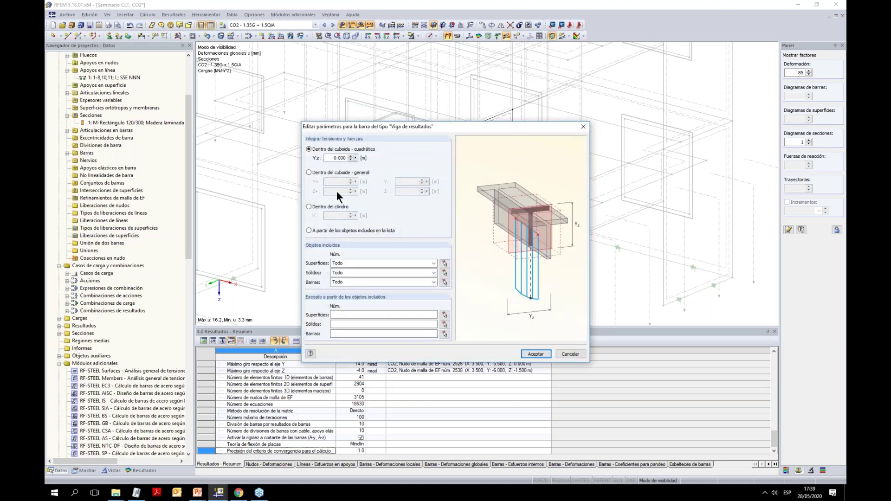
Make the result beam integrate stresses from the listed objects, with no solids and no members included
{"action": "left_click", "coordinate": [309, 229]}
{"action": "left_click", "coordinate": [432, 273]}
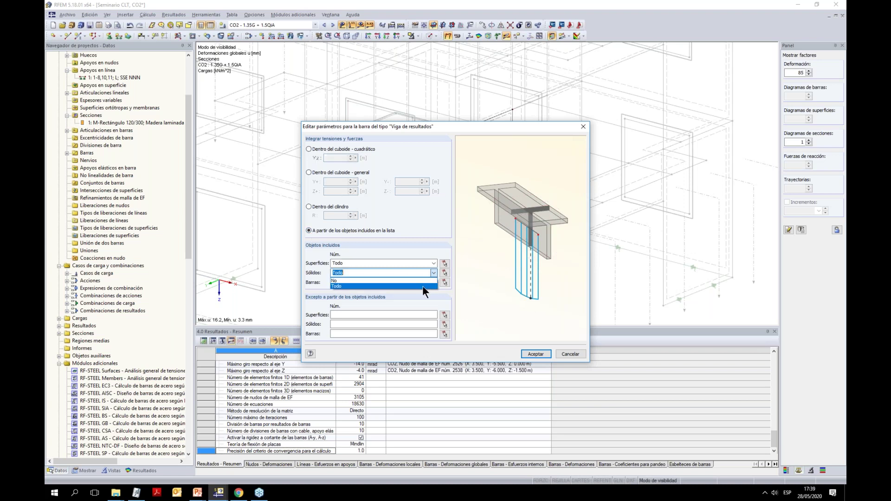
{"action": "left_click", "coordinate": [416, 281]}
{"action": "left_click", "coordinate": [433, 282]}
{"action": "left_click", "coordinate": [427, 288]}
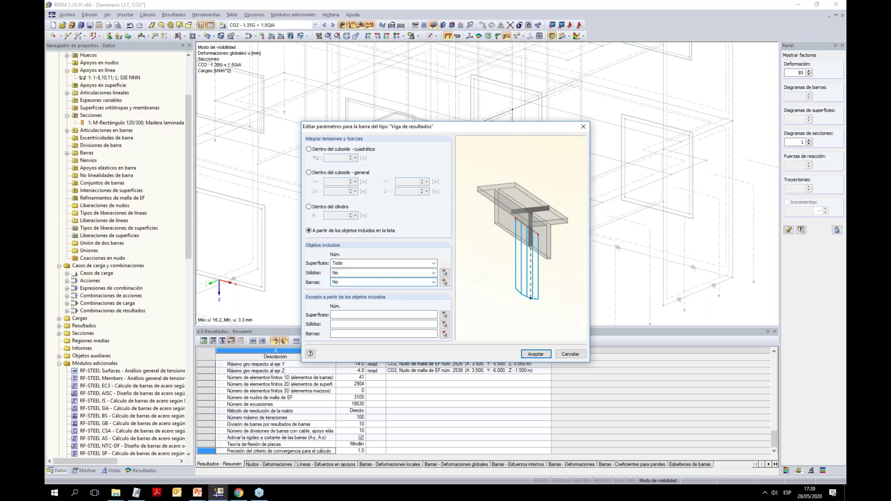
Assign the buckling-prone wall's surface as the result beam's included surface and accept the definition of the new member
{"action": "left_click", "coordinate": [444, 315]}
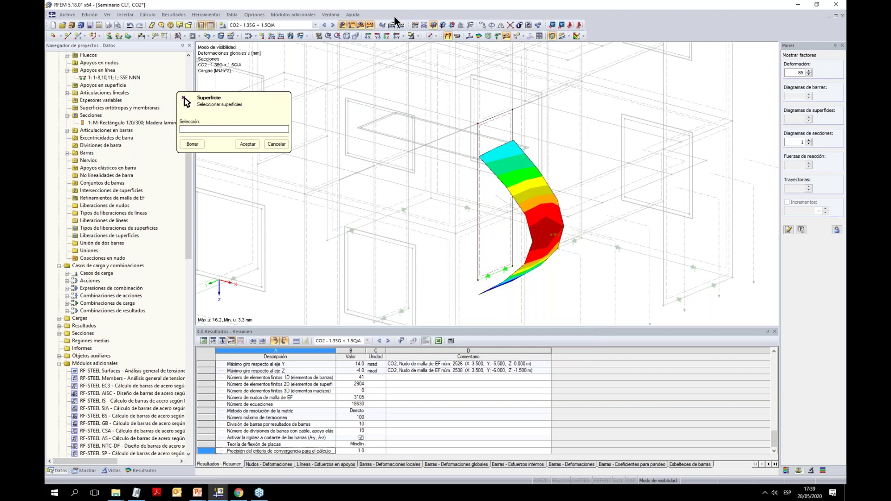
{"action": "left_click", "coordinate": [410, 35]}
{"action": "left_click", "coordinate": [452, 110]}
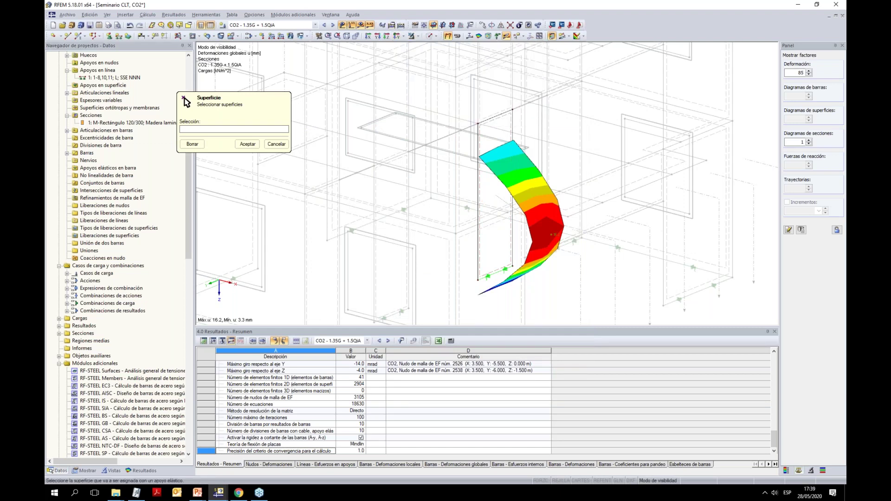
{"action": "middle_click_drag", "start_coordinate": [532, 252], "coordinate": [492, 244], "text": "ctrl"}
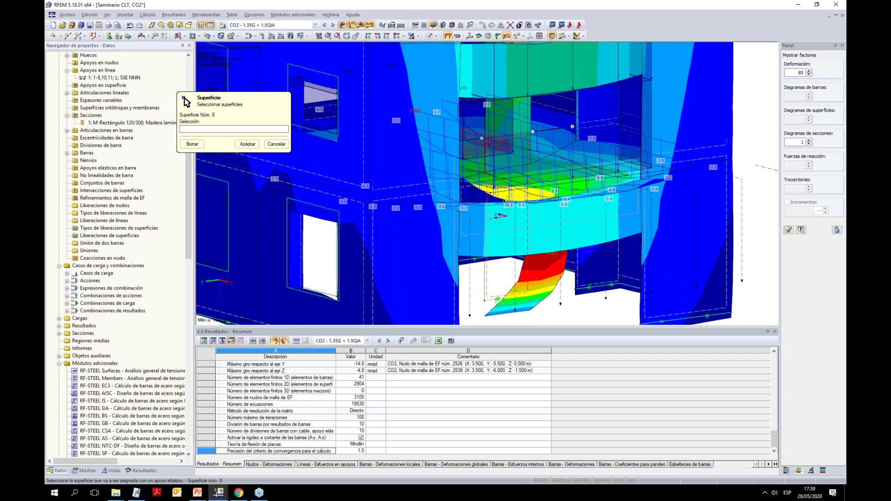
{"action": "left_click", "coordinate": [248, 144]}
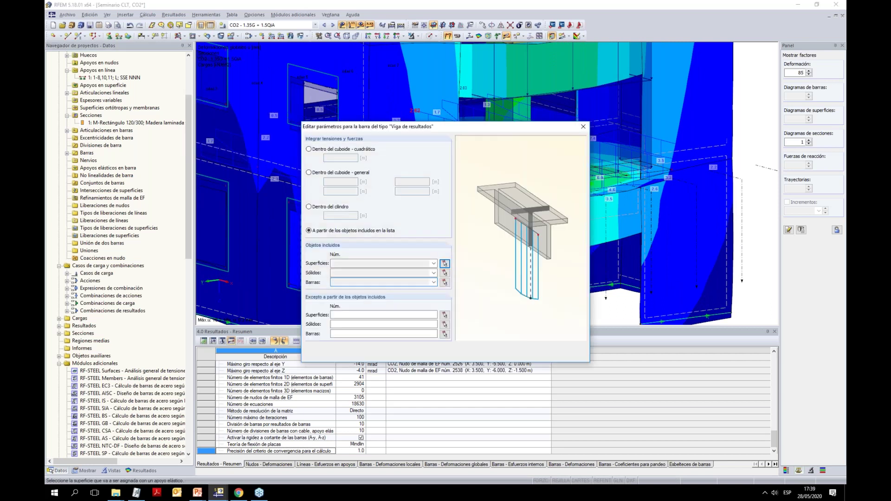
{"action": "left_click", "coordinate": [536, 355]}
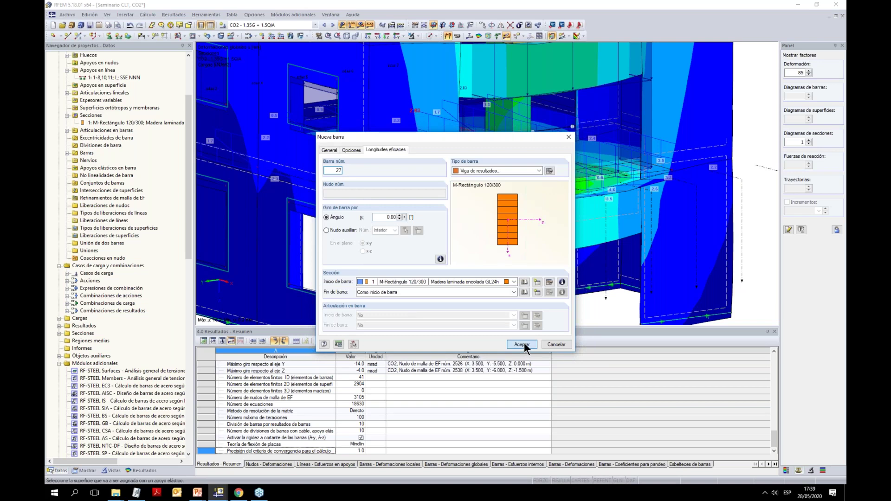
{"action": "left_click", "coordinate": [523, 346]}
Draw the result beam vertically along the wall's centre, 3 m long, from the base point at X 3.5, Y -5.5, Z 0
{"action": "left_click", "coordinate": [508, 285]}
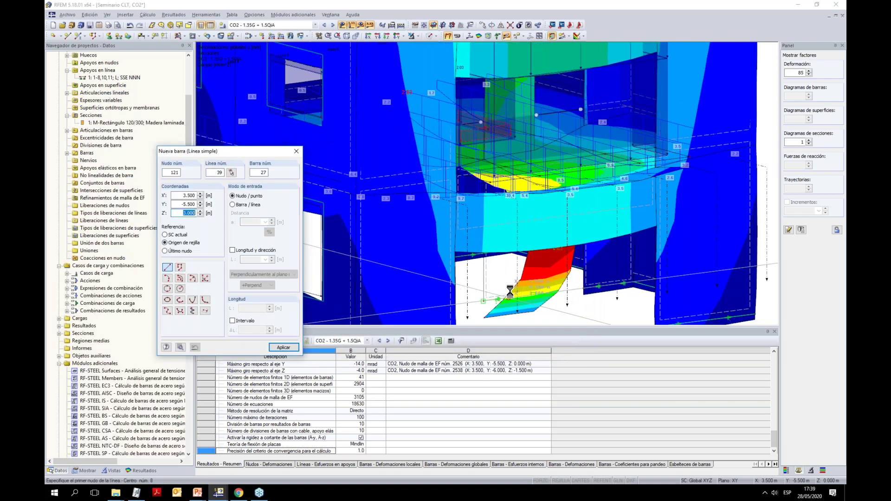
{"action": "middle_click_drag", "start_coordinate": [431, 246], "coordinate": [409, 177], "text": "ctrl"}
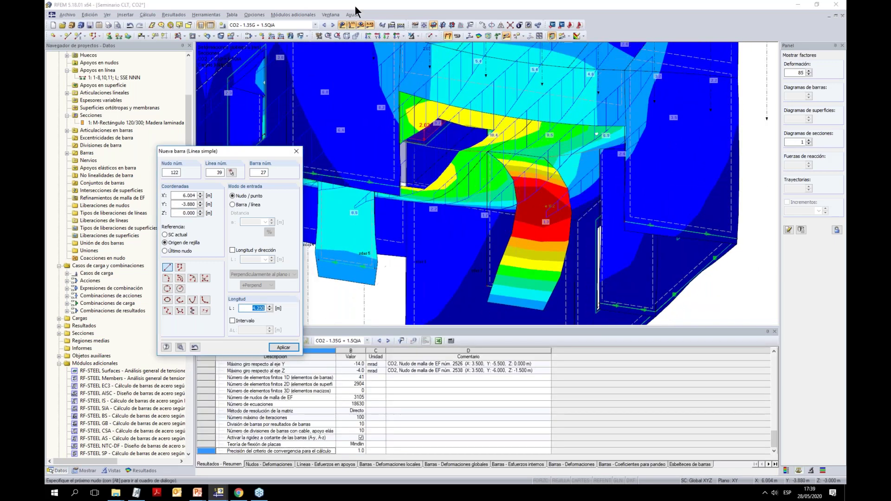
{"action": "left_click", "coordinate": [361, 25]}
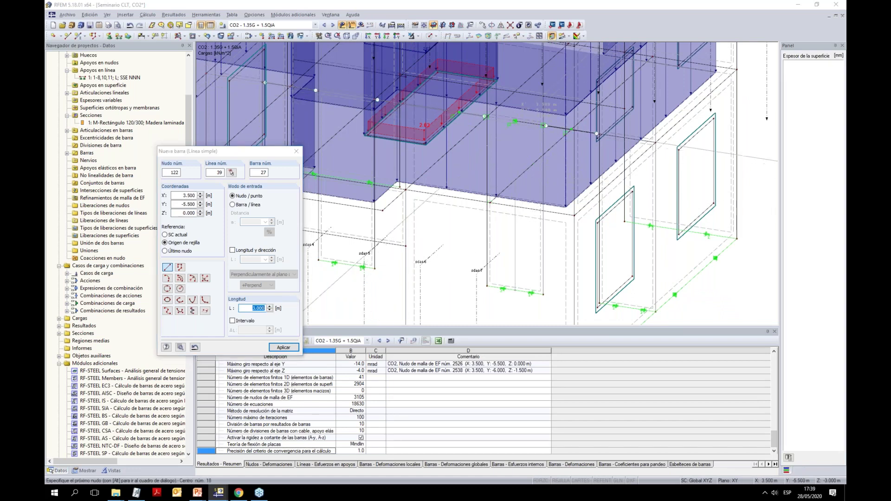
{"action": "left_click", "coordinate": [422, 256]}
{"action": "left_click", "coordinate": [215, 271]}
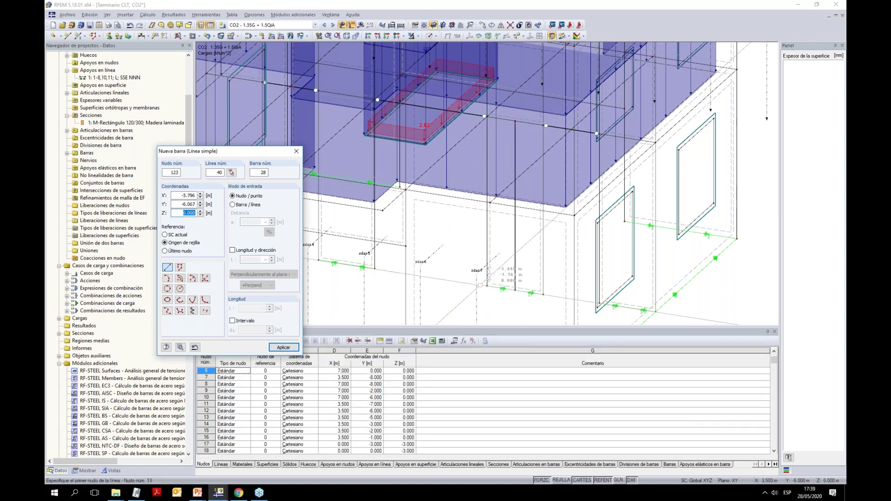
{"action": "key", "text": "Escape"}
Isolate the buckling-prone wall together with its new result beam in visibility mode
{"action": "left_click", "coordinate": [478, 274]}
{"action": "left_click", "coordinate": [414, 35]}
{"action": "left_click", "coordinate": [429, 46]}
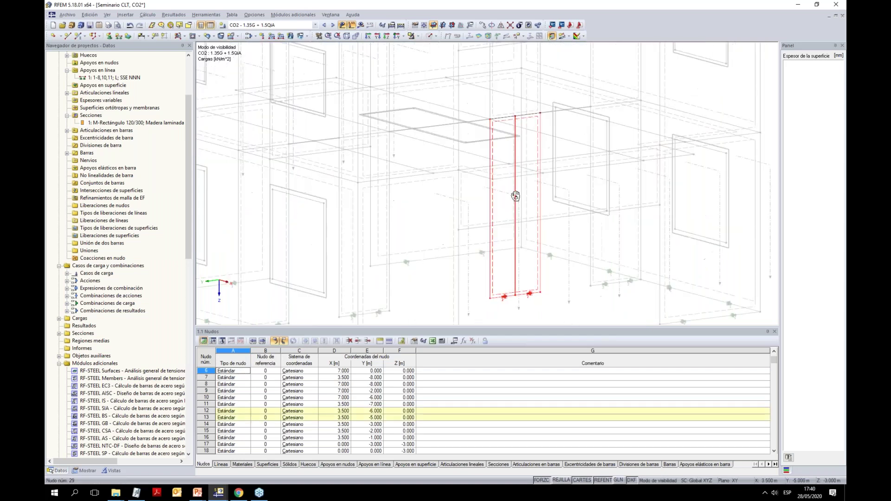
{"action": "scroll", "coordinate": [561, 211], "scroll_direction": "up", "scroll_amount": 5}
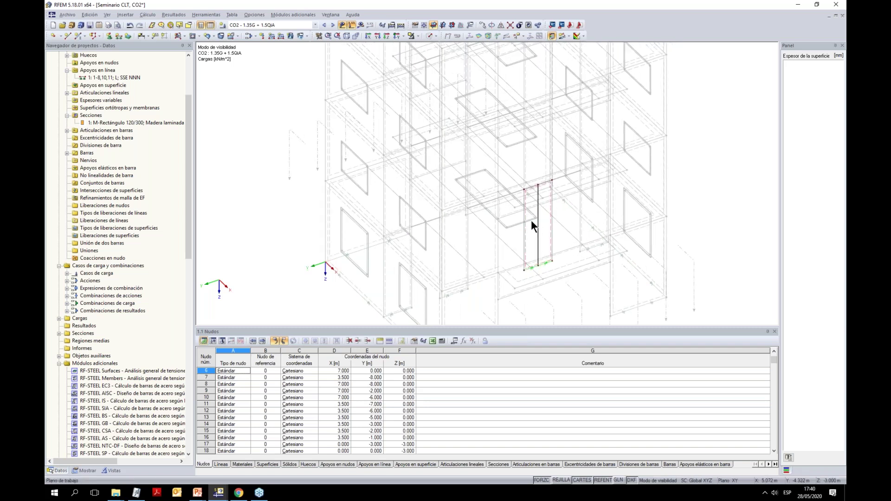
{"action": "scroll", "coordinate": [516, 258], "scroll_direction": "up", "scroll_amount": 2}
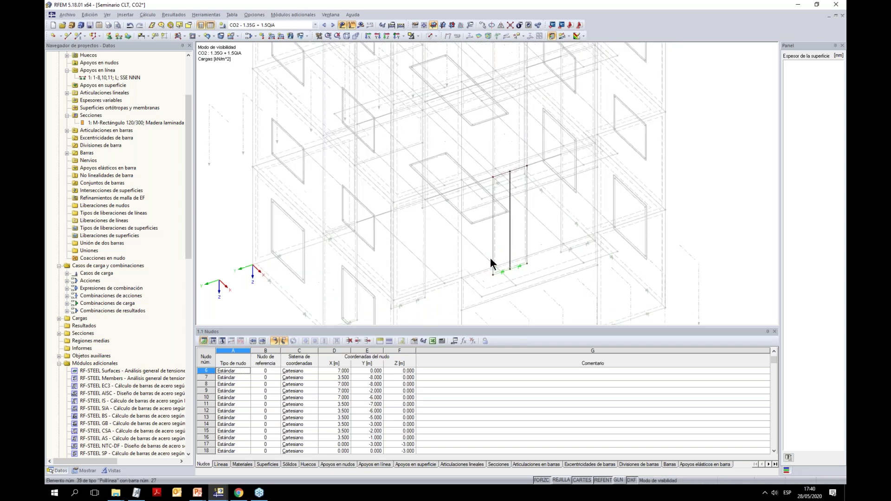
Recalculate load combination CO2 with the result beam, continuing past the RF-IMP question about non-straight lines
{"action": "left_click", "coordinate": [509, 256]}
{"action": "left_click", "coordinate": [360, 25]}
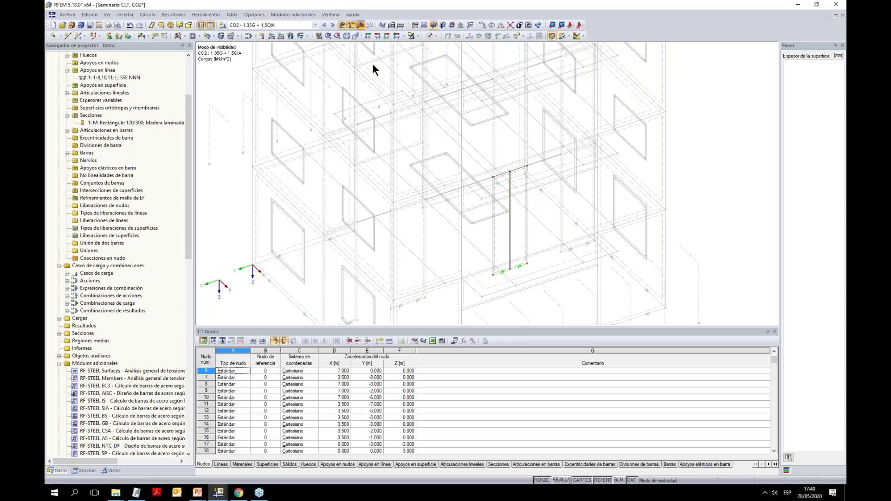
{"action": "left_click", "coordinate": [431, 259]}
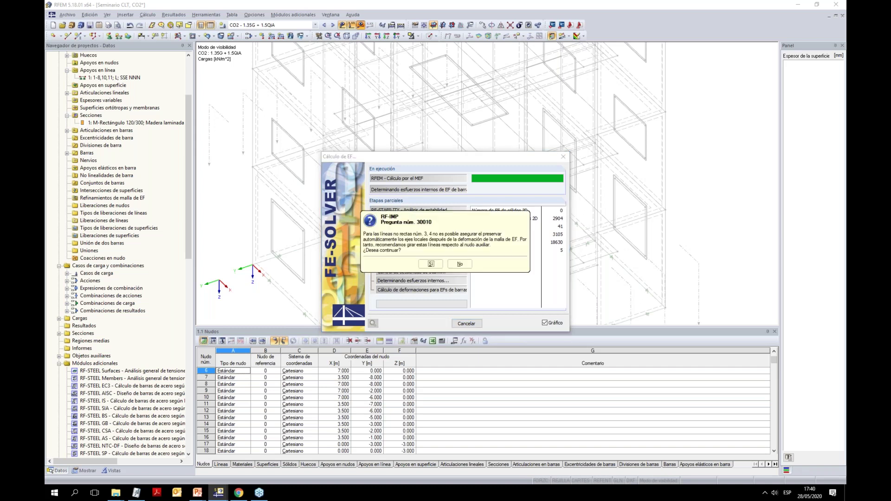
{"action": "left_click", "coordinate": [431, 264]}
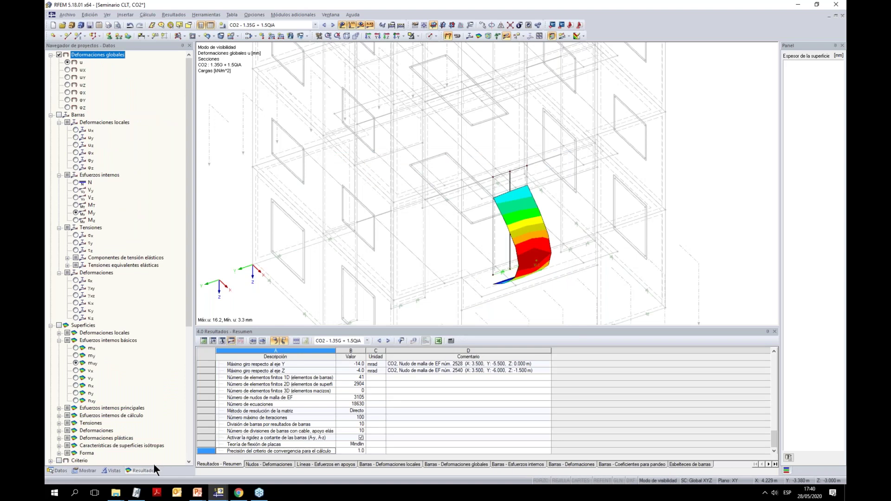
Display the bending moment My on the result beam and examine its diagram from an oblique view
{"action": "left_click", "coordinate": [76, 212]}
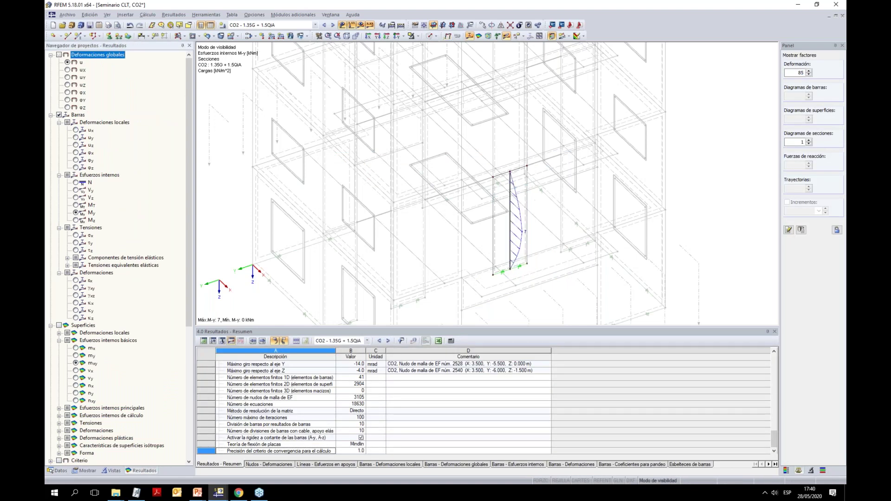
{"action": "middle_click_drag", "start_coordinate": [516, 242], "coordinate": [512, 168], "text": "ctrl"}
{"action": "scroll", "coordinate": [513, 237], "scroll_direction": "up", "scroll_amount": 1}
{"action": "scroll", "coordinate": [513, 239], "scroll_direction": "up", "scroll_amount": 1}
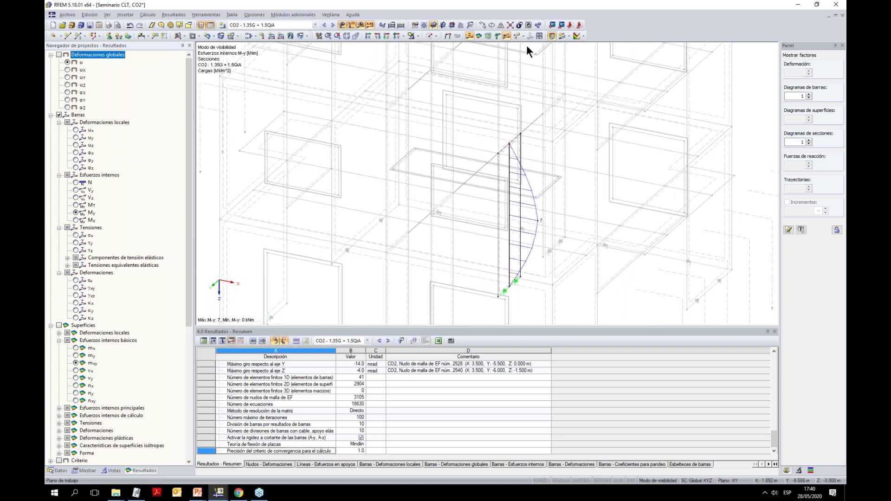
Review the result beam's N, Vz and Vy diagrams and return to the My display
{"action": "left_click", "coordinate": [75, 183]}
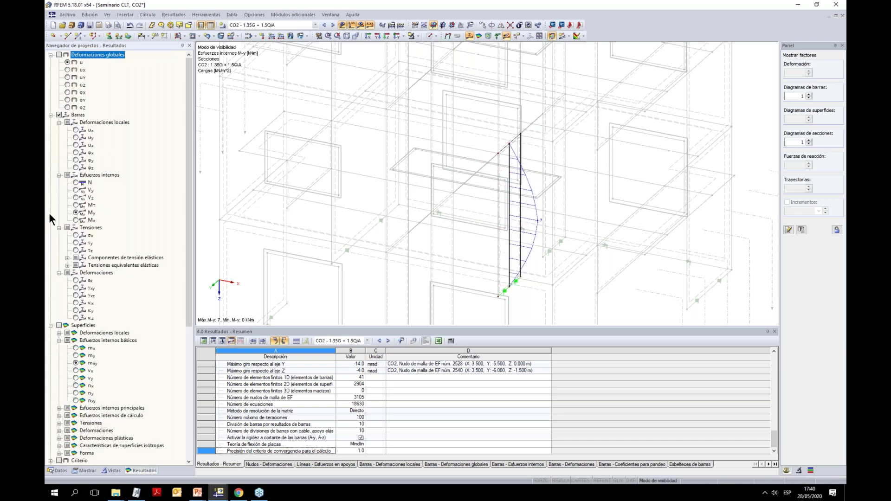
{"action": "left_click", "coordinate": [76, 198]}
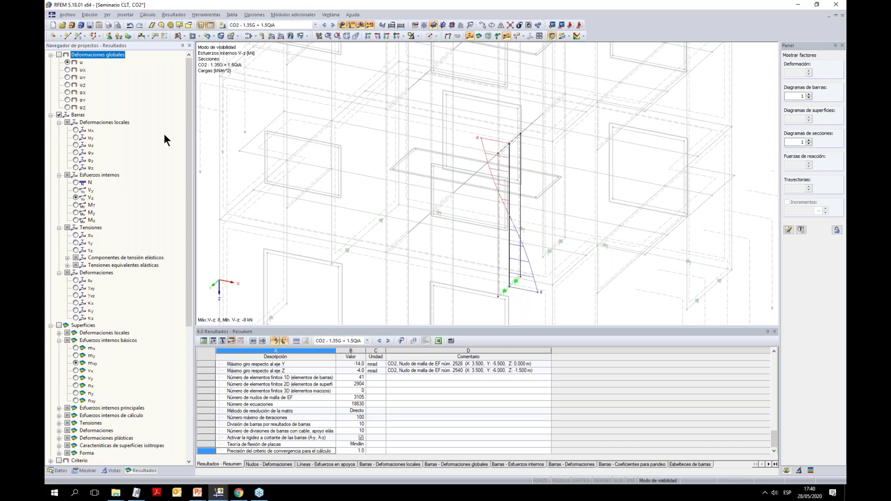
{"action": "left_click", "coordinate": [75, 190]}
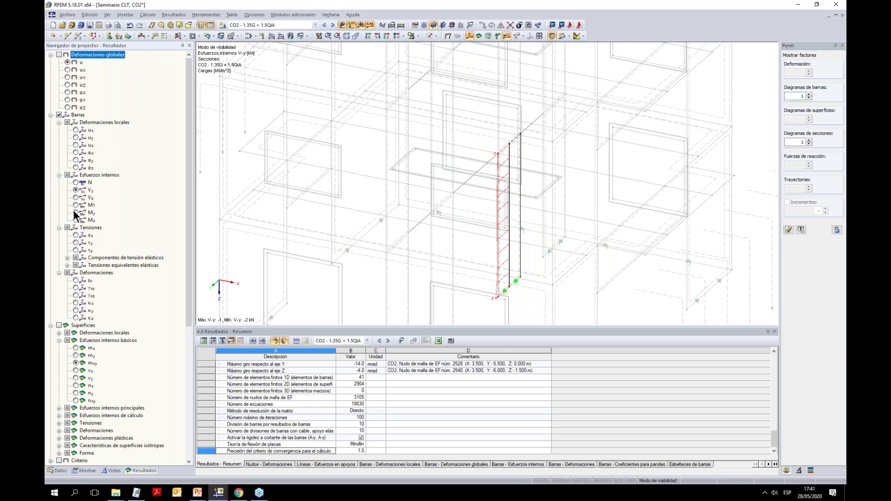
{"action": "left_click", "coordinate": [76, 212]}
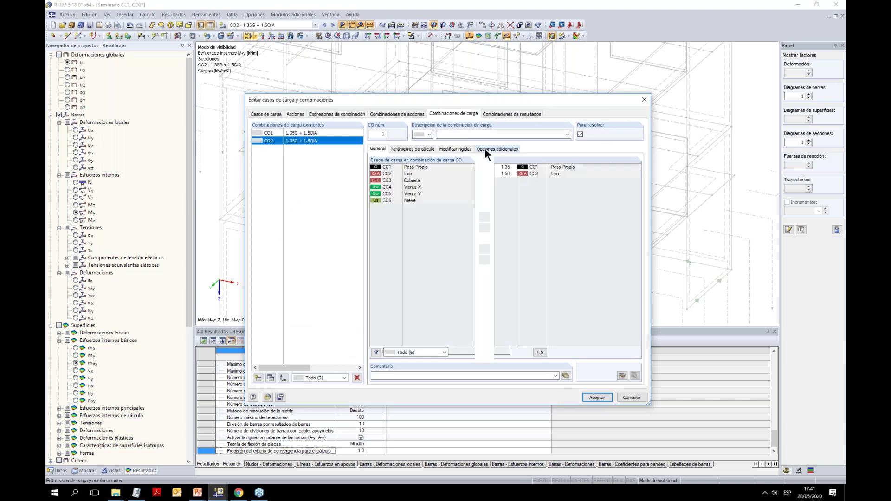
Modify the loads of combination CO2 by a factor of 6 in its calculation parameters and accept discarding the old results
{"action": "left_click", "coordinate": [421, 148]}
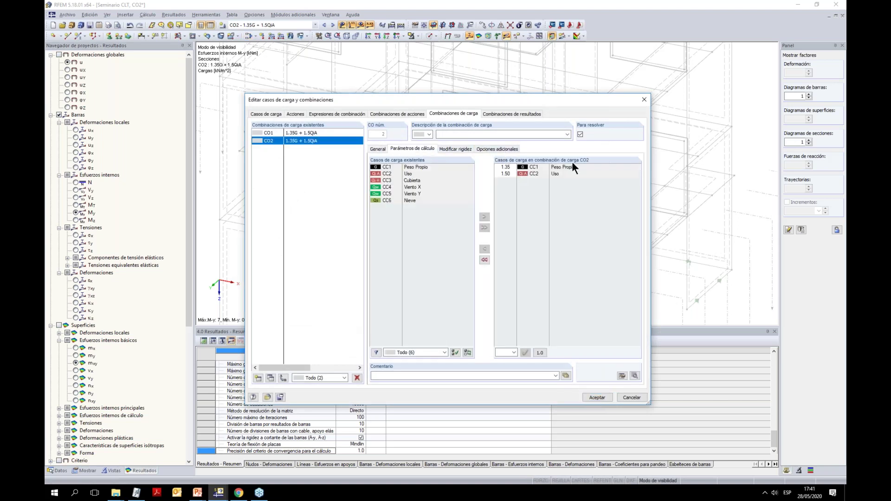
{"action": "left_click", "coordinate": [528, 169]}
{"action": "double_click", "coordinate": [606, 170]}
{"action": "type", "text": "6"}
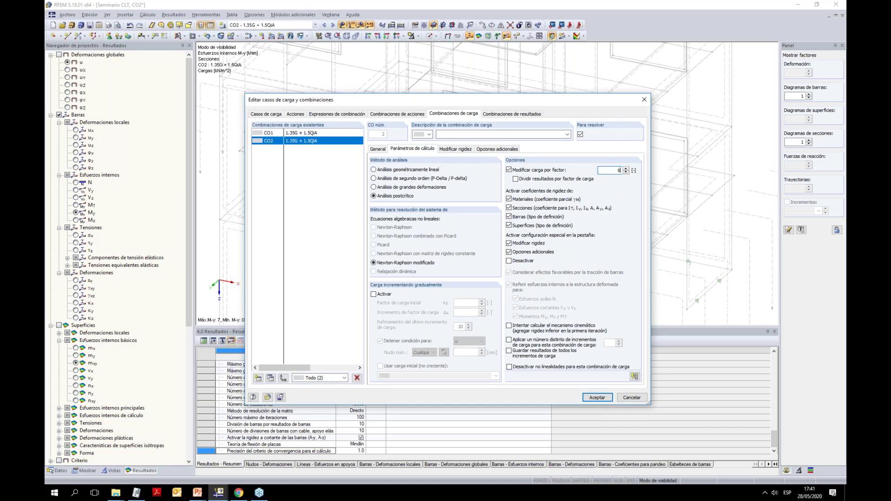
{"action": "left_click", "coordinate": [597, 397]}
{"action": "left_click", "coordinate": [440, 274]}
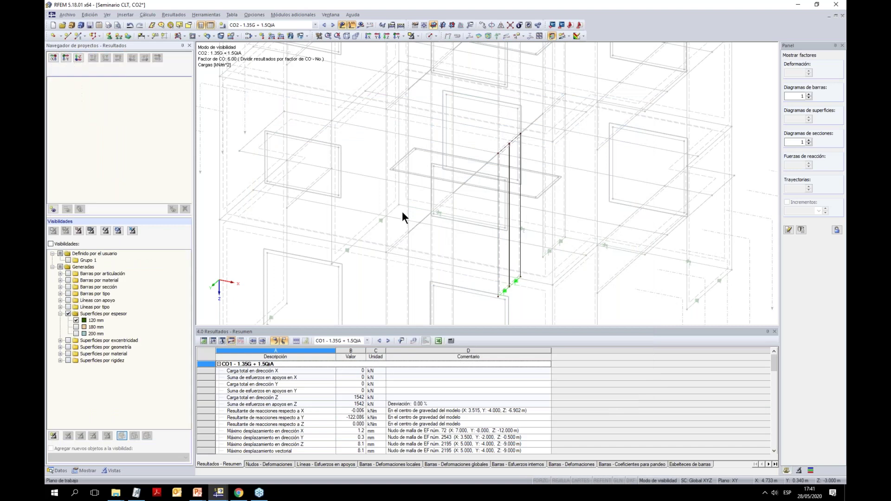
Recalculate load combination CO2 with the increased loads and accept the displacement and rotation warnings
{"action": "left_click", "coordinate": [360, 25]}
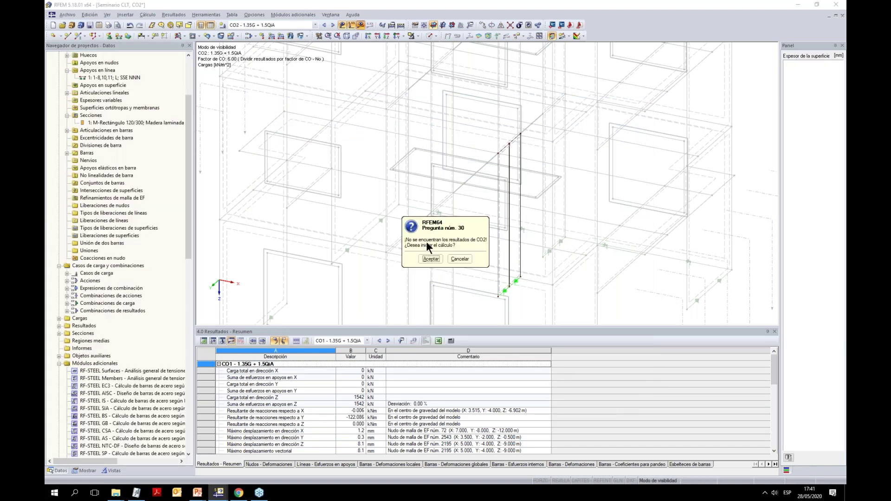
{"action": "left_click", "coordinate": [432, 258]}
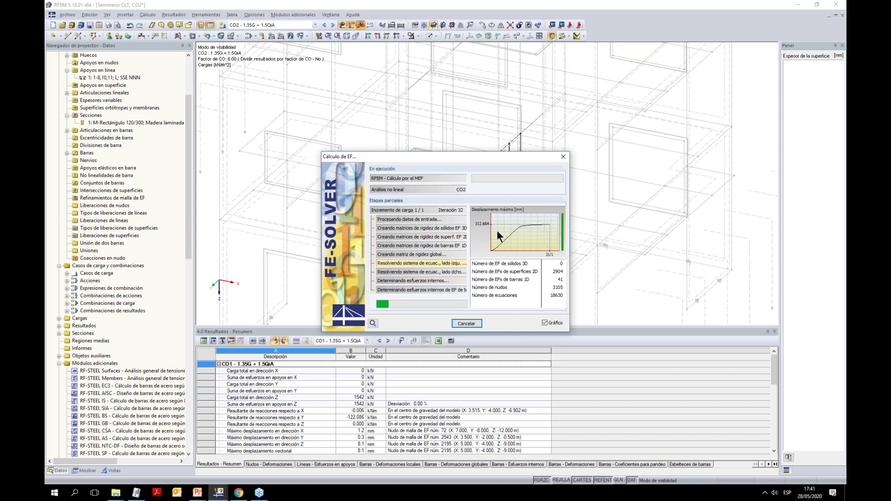
{"action": "left_click_drag", "start_coordinate": [532, 158], "coordinate": [478, 161]}
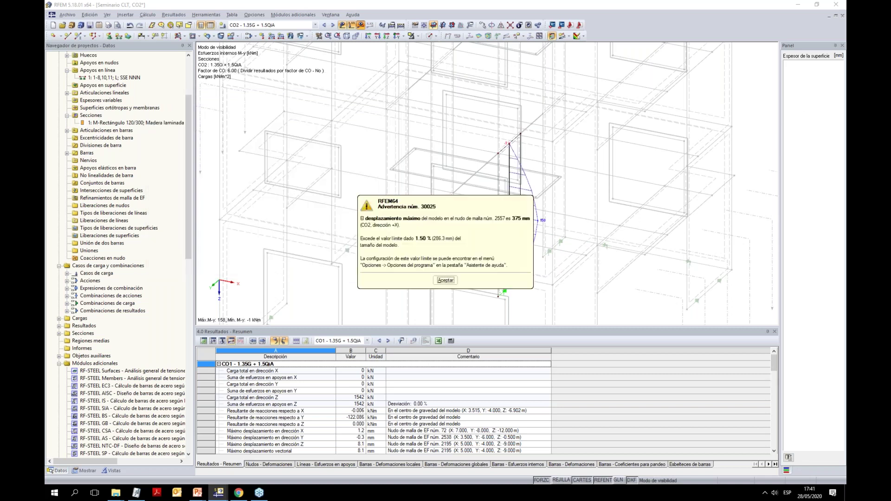
{"action": "left_click", "coordinate": [445, 281]}
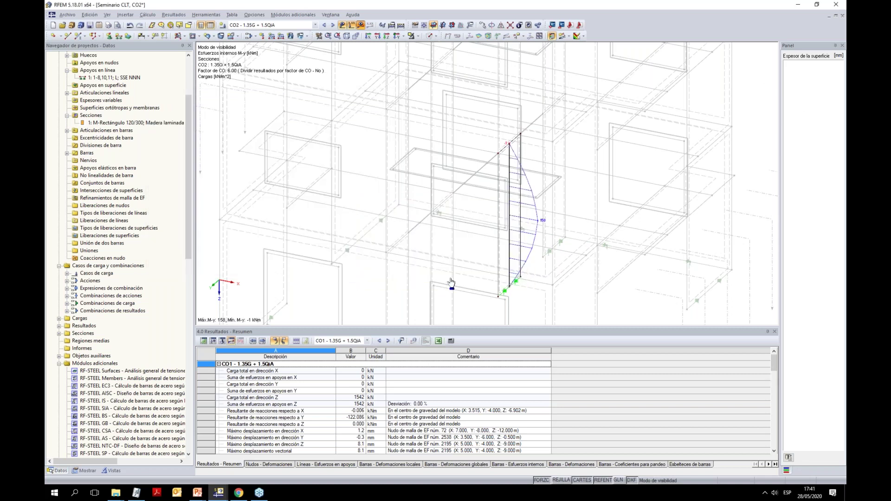
{"action": "left_click", "coordinate": [444, 271]}
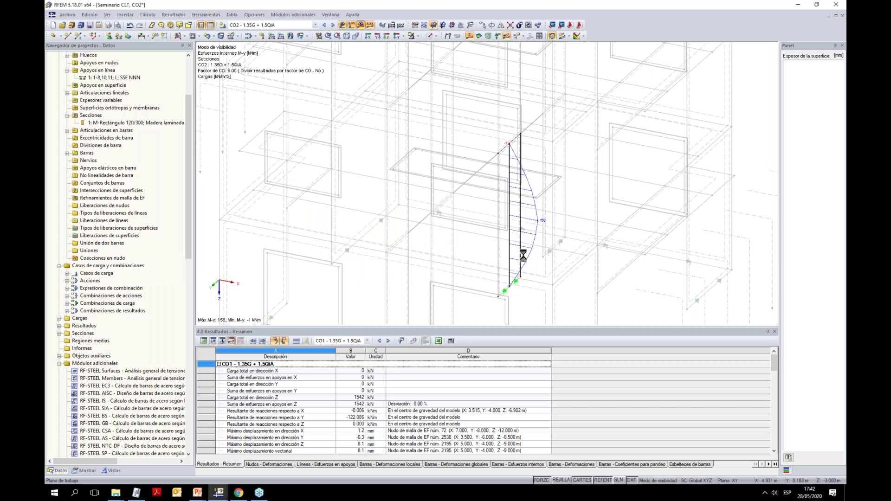
Display the global deformations u of the isolated wall at deformation factor 1 and inspect the bent shape from the side and obliquely
{"action": "left_click", "coordinate": [447, 36]}
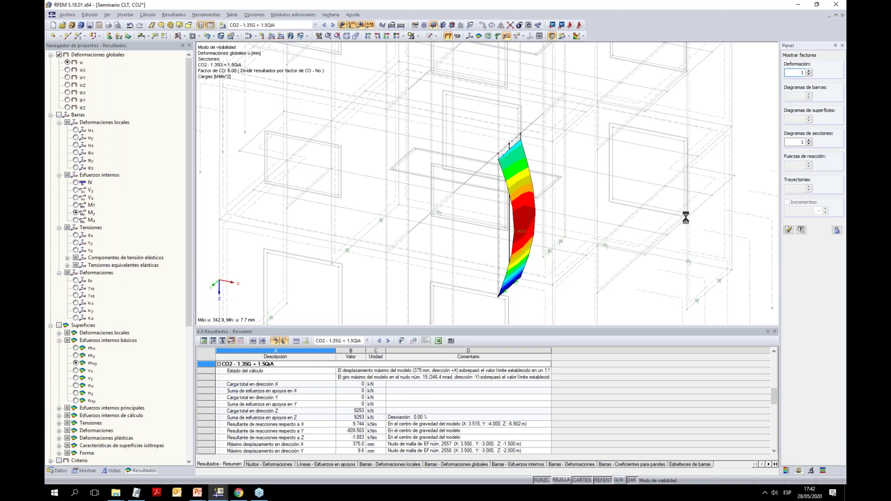
{"action": "middle_click_drag", "start_coordinate": [559, 248], "coordinate": [587, 217], "text": "ctrl"}
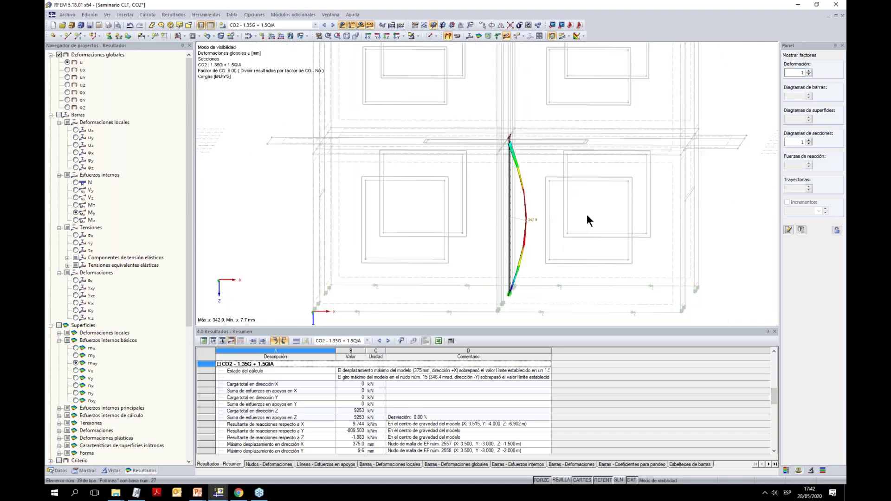
{"action": "middle_click_drag", "start_coordinate": [585, 249], "coordinate": [520, 273], "text": "ctrl"}
Open the RF-LAMINATE module, add CO2 to the ultimate limit state design and calculate the wall's stress ratios
{"action": "left_click", "coordinate": [60, 470]}
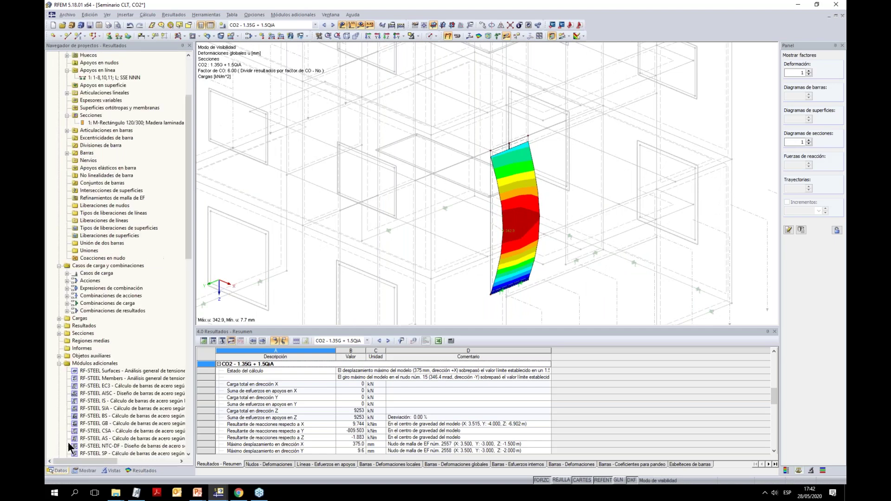
{"action": "scroll", "coordinate": [63, 335], "scroll_direction": "down", "scroll_amount": 13}
{"action": "scroll", "coordinate": [93, 339], "scroll_direction": "down", "scroll_amount": 9}
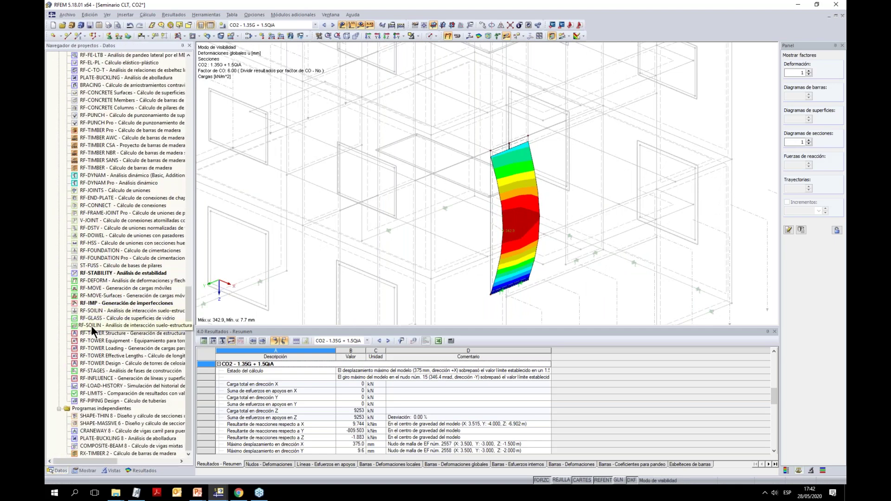
{"action": "double_click", "coordinate": [91, 325]}
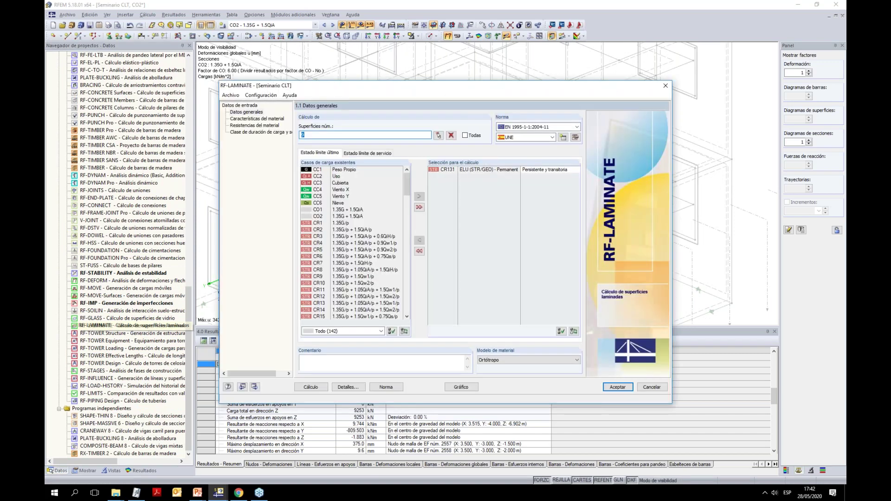
{"action": "left_click", "coordinate": [348, 216]}
{"action": "left_click", "coordinate": [419, 196]}
{"action": "left_click", "coordinate": [315, 388]}
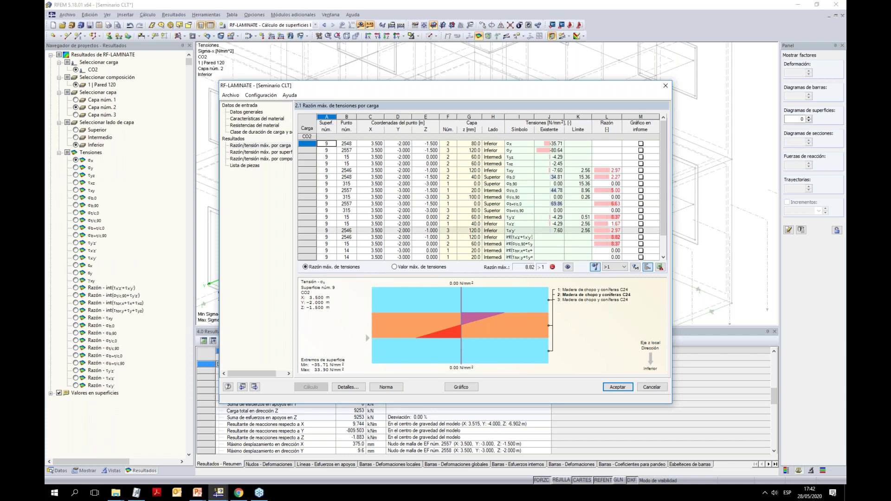
Leave the RF-LAMINATE results and turn off the load modification factor in the calculation parameters of combination CO2
{"action": "left_click", "coordinate": [617, 387]}
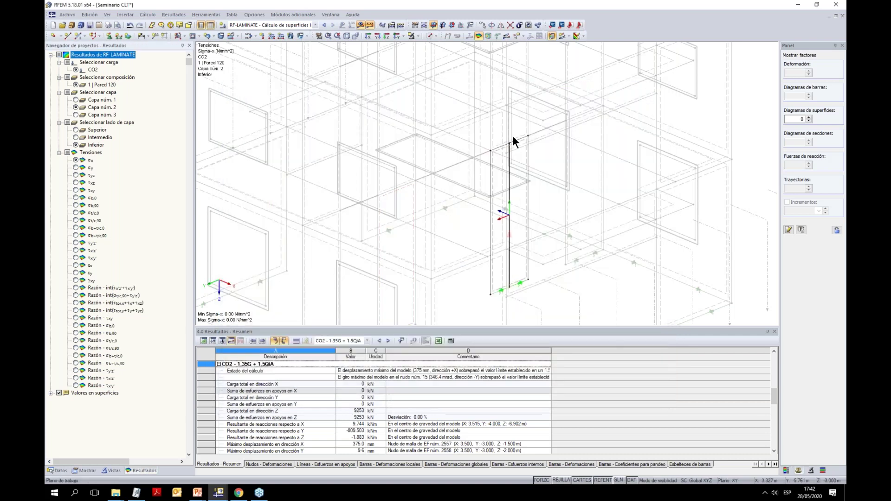
{"action": "left_click", "coordinate": [245, 36]}
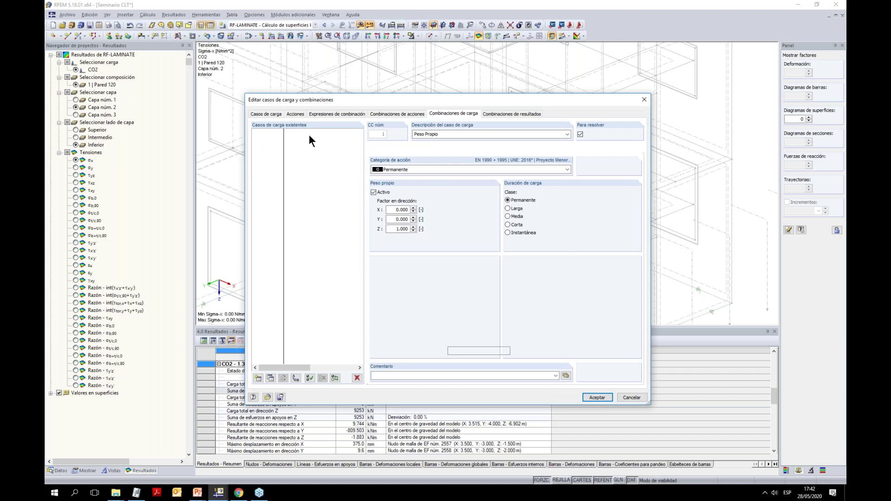
{"action": "left_click", "coordinate": [310, 140]}
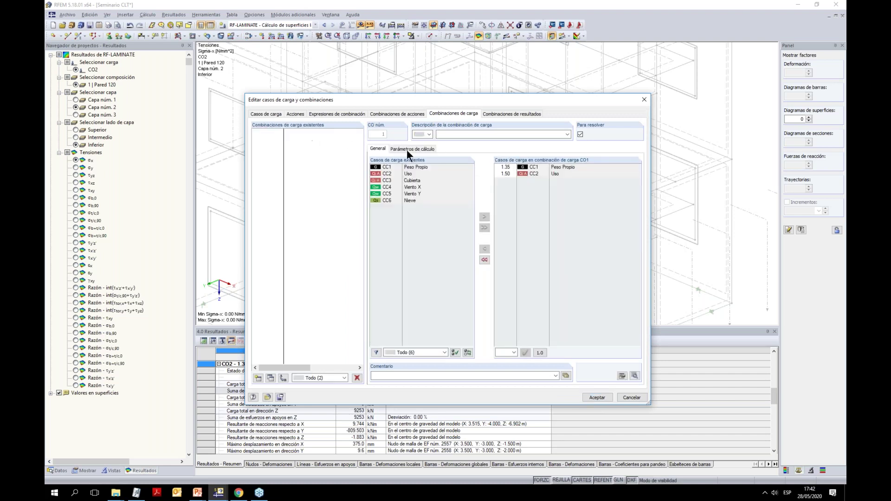
{"action": "left_click", "coordinate": [417, 149]}
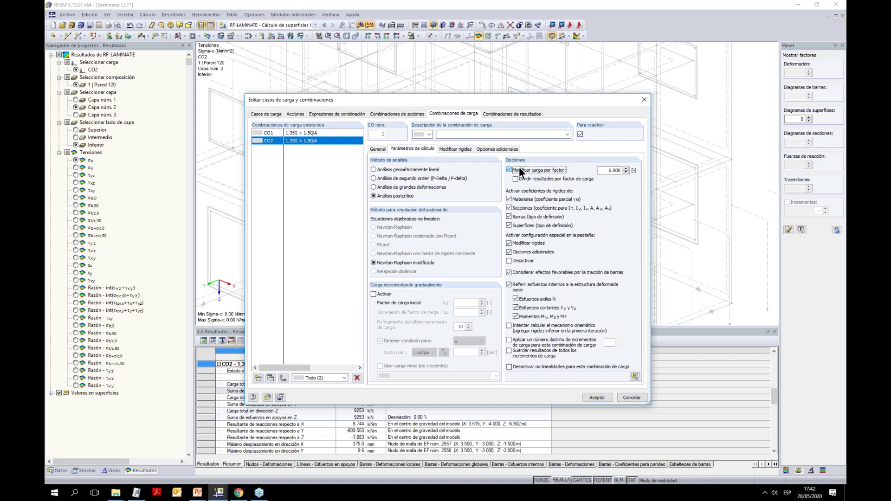
Set combination CO1 to geometrically linear analysis and accept deleting the results of the modified combinations
{"action": "left_click", "coordinate": [306, 134]}
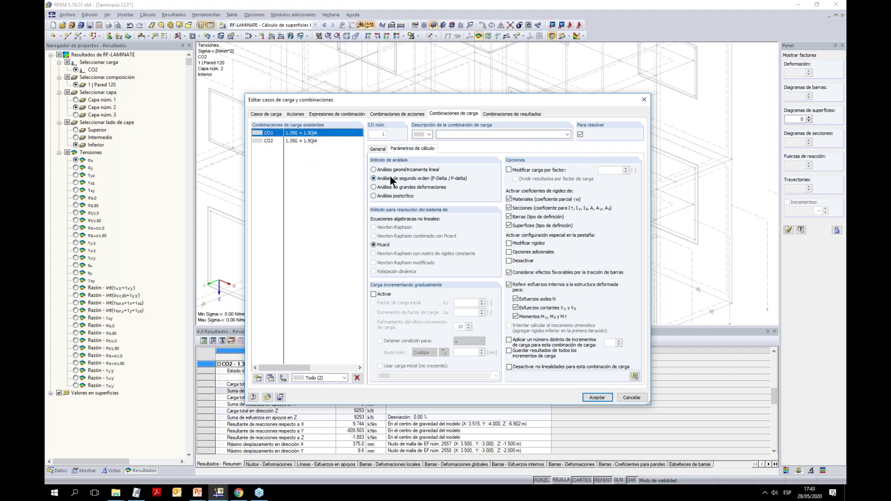
{"action": "left_click", "coordinate": [377, 169]}
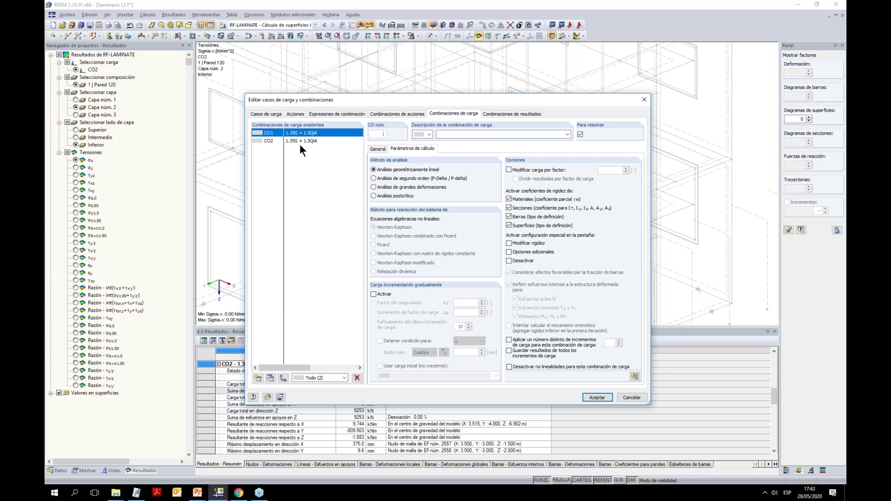
{"action": "left_click", "coordinate": [299, 141]}
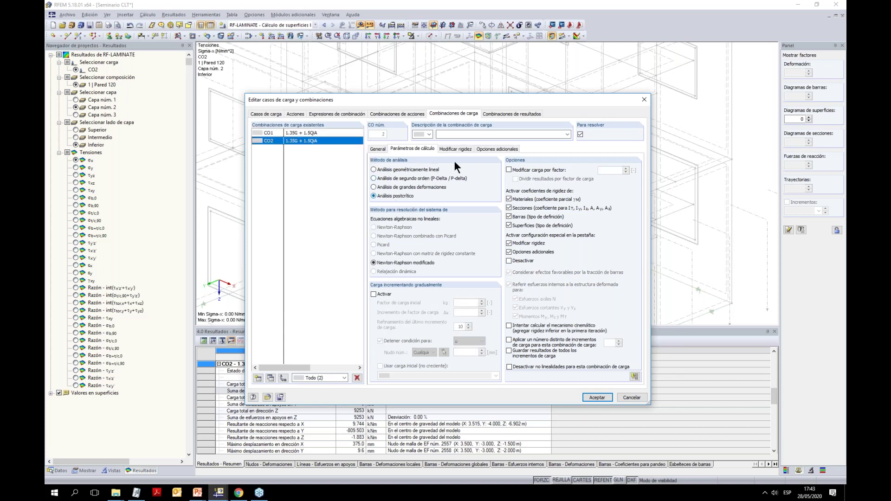
{"action": "left_click", "coordinate": [596, 397]}
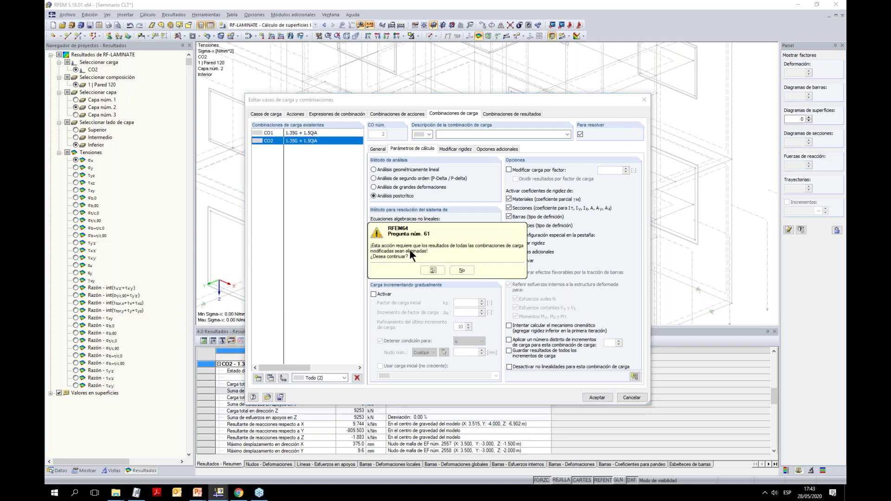
{"action": "left_click", "coordinate": [432, 270]}
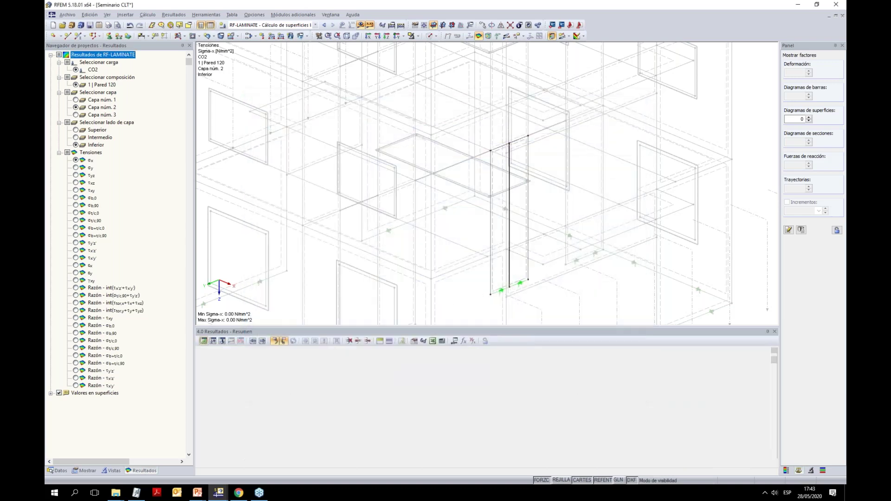
Add CO1 to CO2 in the RF-LAMINATE ultimate limit state design of surface 9, calculate, and accept the RF-IMP line axis question
{"action": "left_click", "coordinate": [58, 470]}
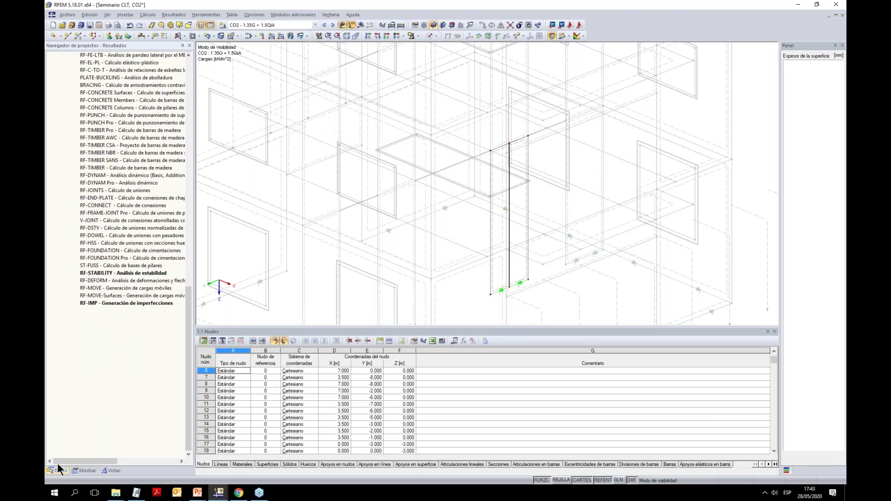
{"action": "double_click", "coordinate": [121, 325]}
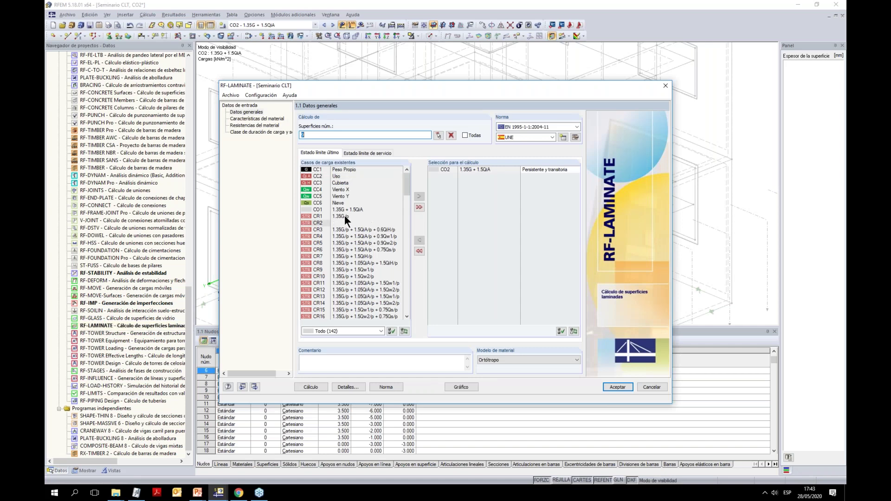
{"action": "left_click", "coordinate": [346, 209]}
{"action": "left_click", "coordinate": [419, 195]}
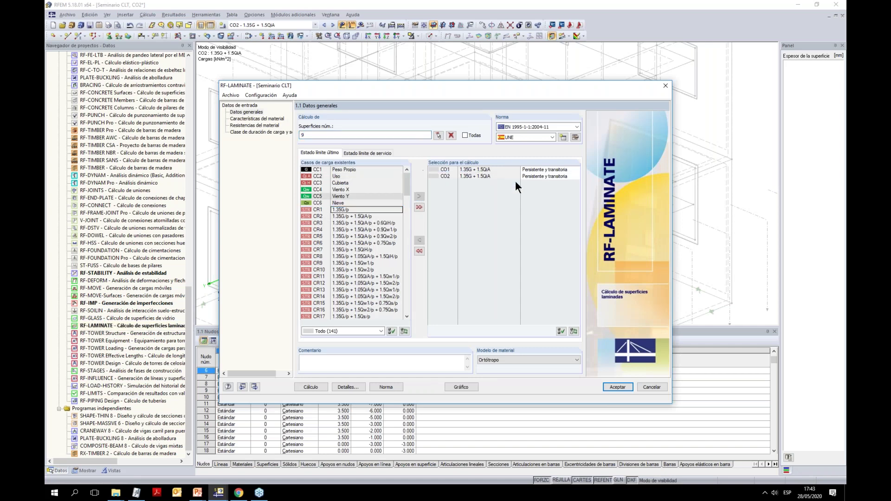
{"action": "left_click_drag", "start_coordinate": [577, 90], "coordinate": [507, 60]}
{"action": "left_click", "coordinate": [240, 353]}
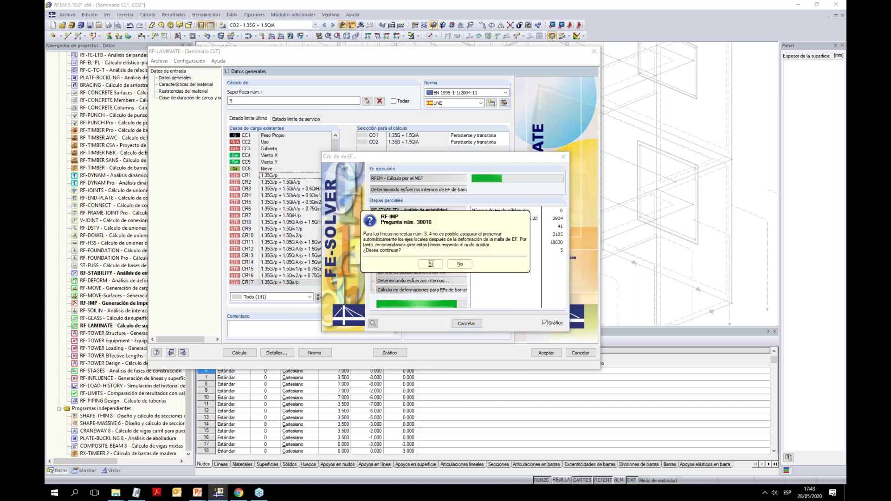
{"action": "left_click", "coordinate": [431, 264]}
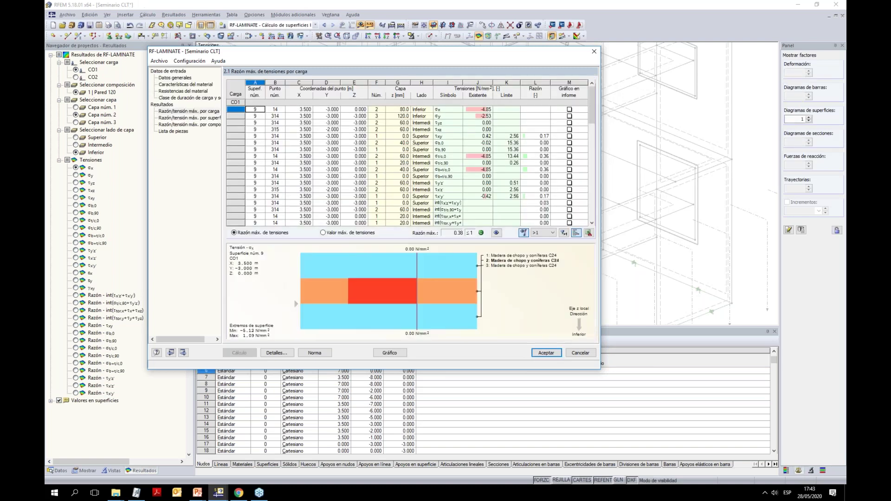
Limit the stresses shown in the RF-LAMINATE details to σb+t/c,0 of the upper/lower layer
{"action": "left_click", "coordinate": [201, 111]}
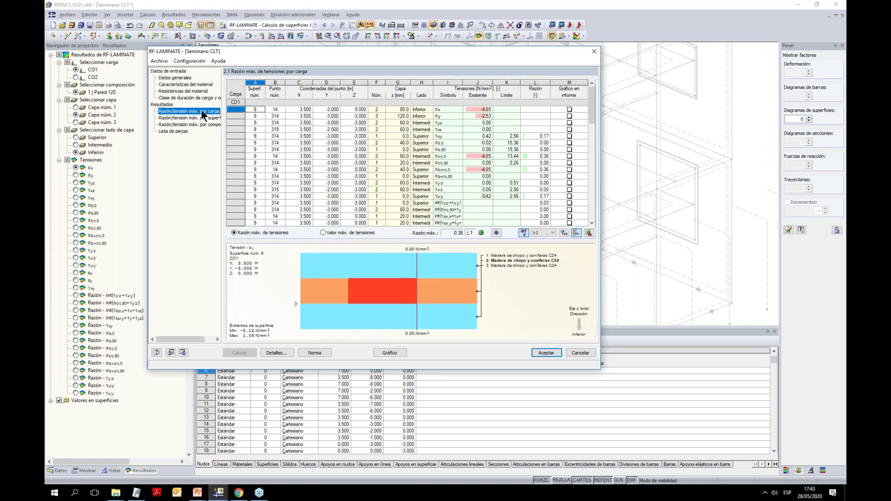
{"action": "mouse_move", "coordinate": [591, 107]}
{"action": "left_mouse_down"}
{"action": "mouse_move", "coordinate": [589, 124]}
{"action": "mouse_move", "coordinate": [591, 106]}
{"action": "left_mouse_up"}
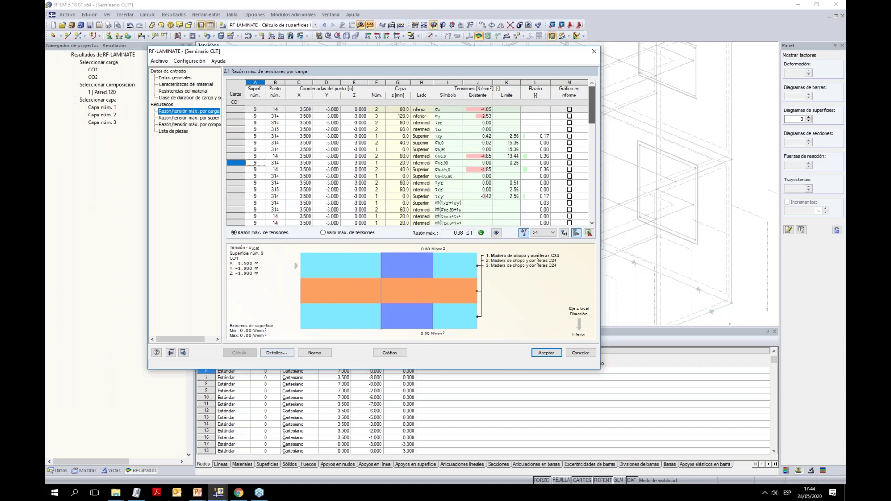
{"action": "left_click", "coordinate": [277, 353]}
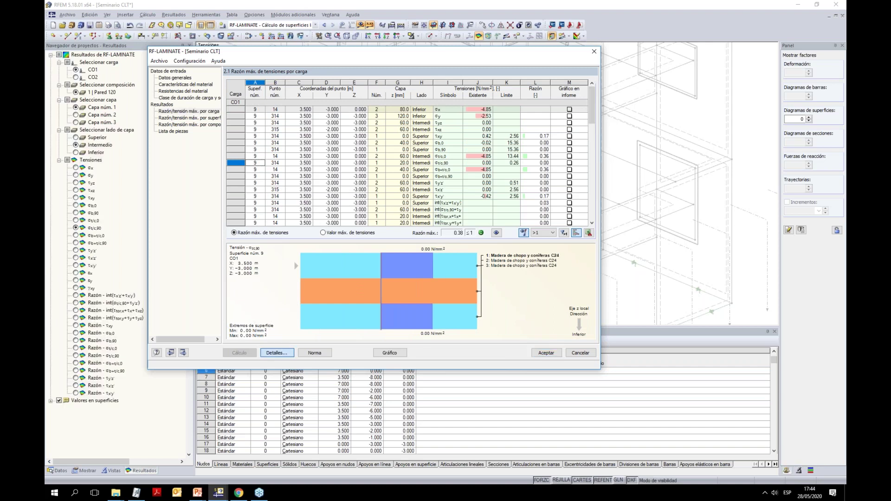
{"action": "left_click", "coordinate": [309, 325]}
{"action": "left_click", "coordinate": [237, 325]}
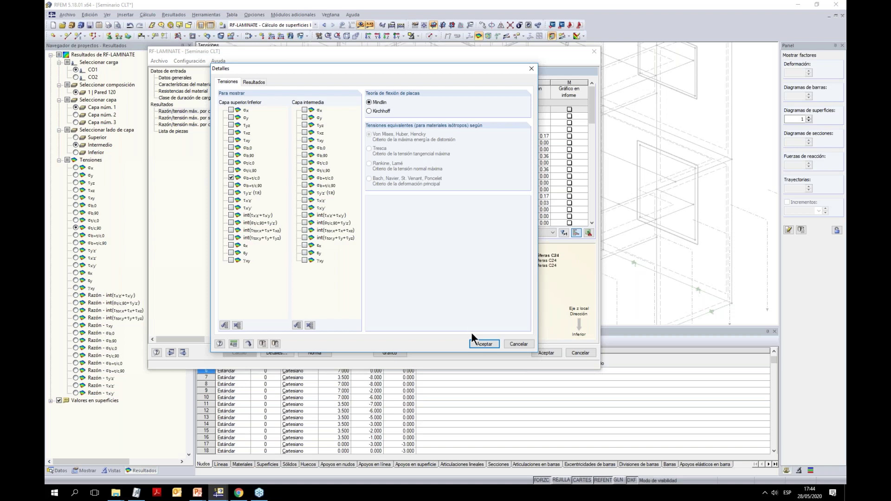
{"action": "left_click", "coordinate": [481, 343]}
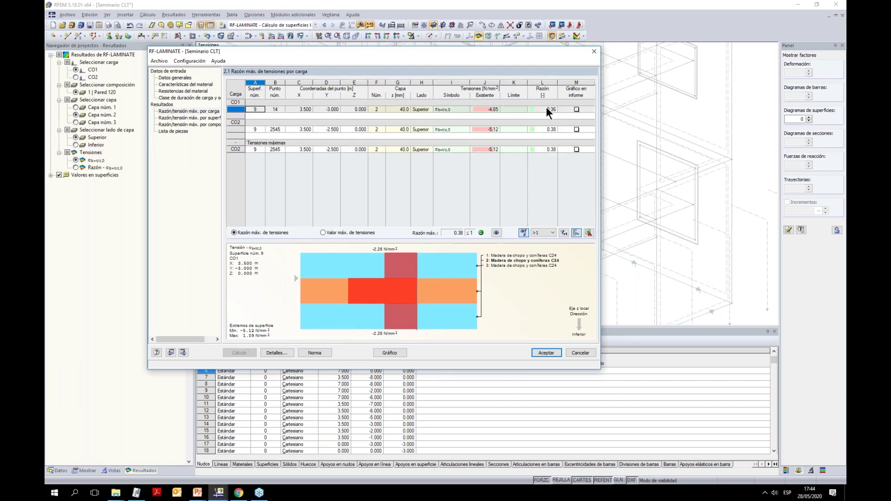
Accept the RF-LAMINATE results and cancel visibility mode so the whole building is displayed
{"action": "left_click_drag", "start_coordinate": [547, 51], "coordinate": [423, 59]}
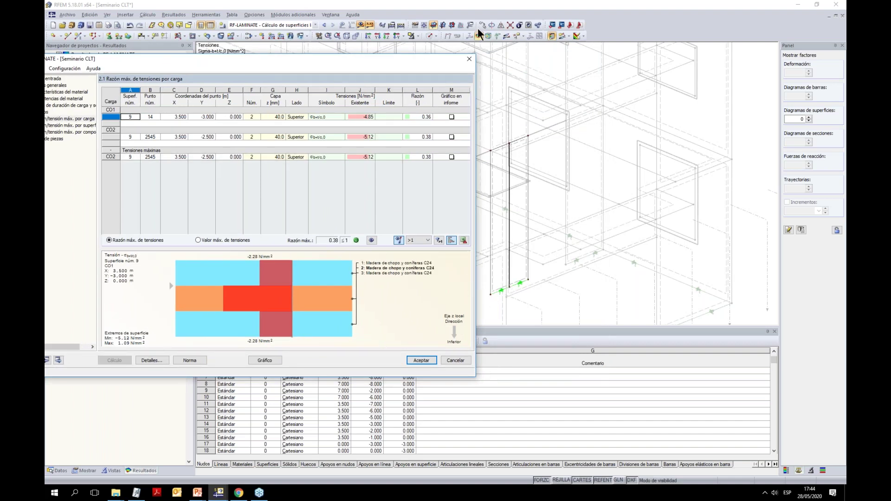
{"action": "left_click", "coordinate": [420, 360]}
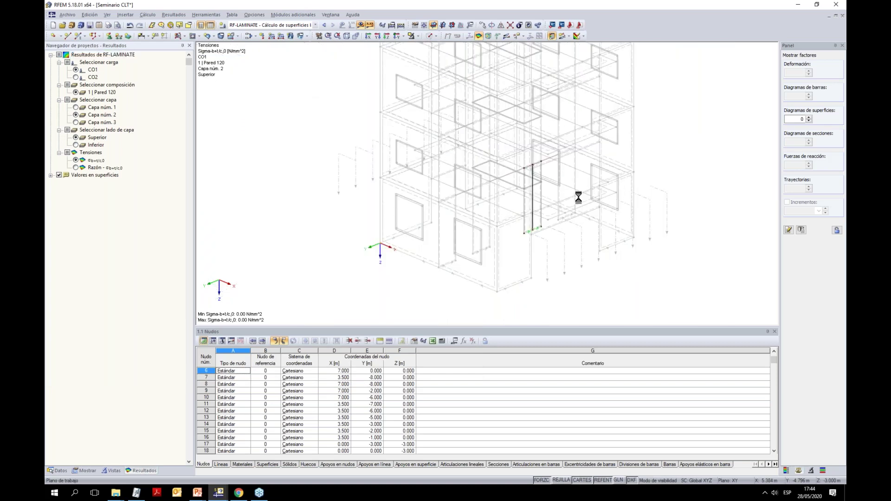
{"action": "left_click", "coordinate": [419, 36]}
{"action": "left_click", "coordinate": [453, 107]}
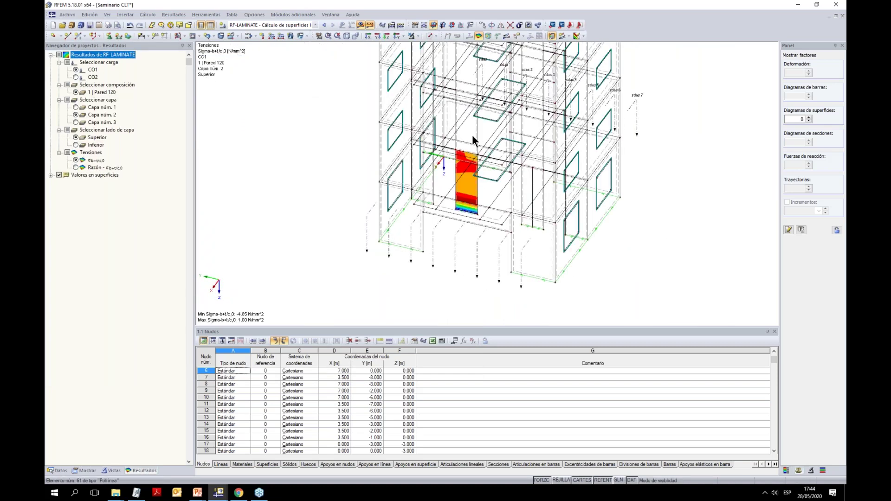
Isolate the long horizontal lintel, surface 41, on the building's facade using visibility by selected objects
{"action": "scroll", "coordinate": [508, 237], "scroll_direction": "up", "scroll_amount": 4}
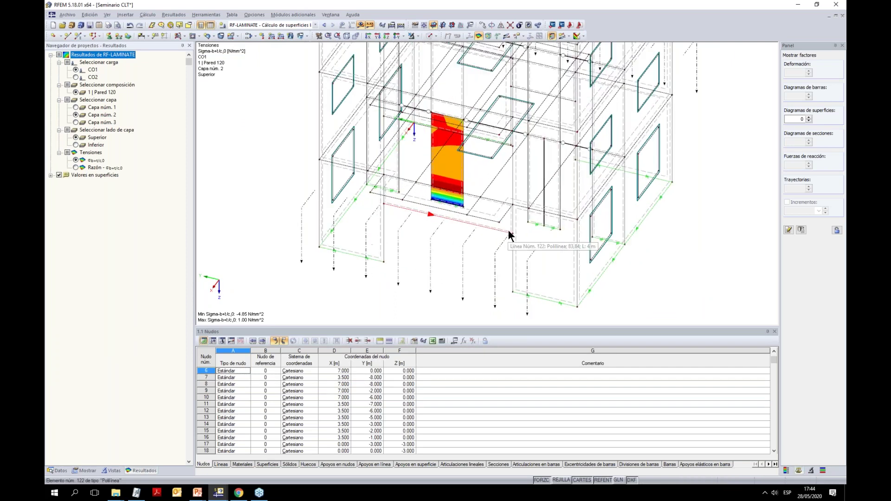
{"action": "scroll", "coordinate": [511, 230], "scroll_direction": "up", "scroll_amount": 2}
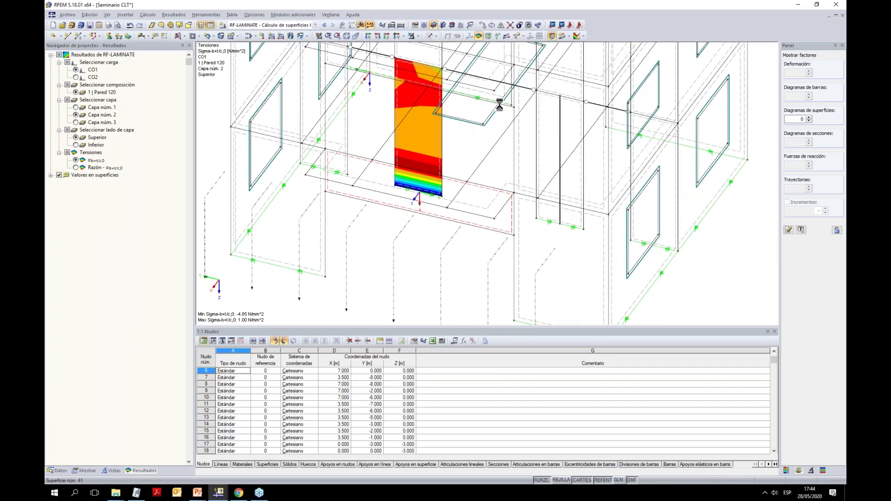
{"action": "left_click", "coordinate": [419, 36]}
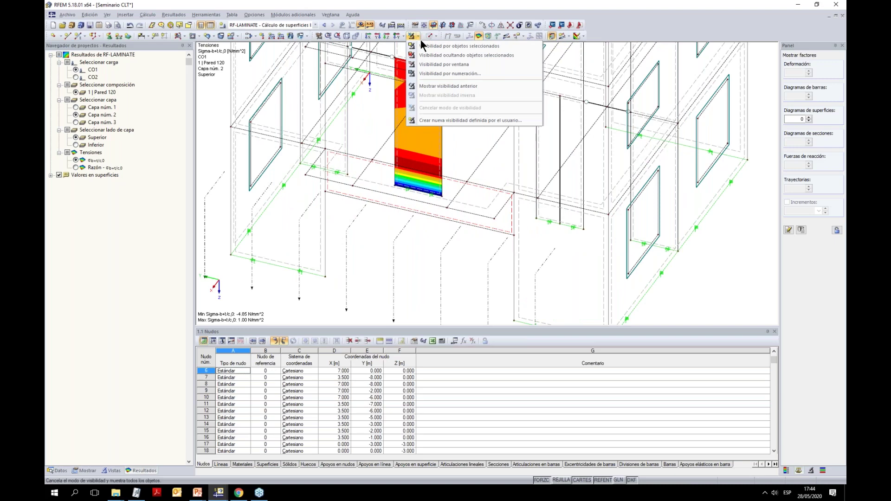
{"action": "left_click", "coordinate": [422, 43]}
{"action": "middle_click_drag", "start_coordinate": [468, 234], "coordinate": [430, 232], "text": "ctrl"}
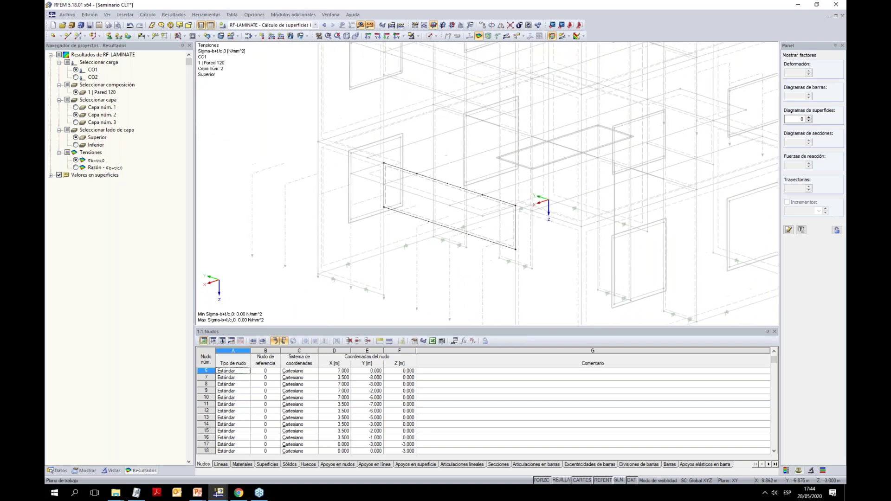
Create an FE mesh refinement for lintel surface 41 with a target FE length of 0.05 m and accept discarding the results
{"action": "left_click", "coordinate": [59, 470]}
{"action": "scroll", "coordinate": [129, 266], "scroll_direction": "up", "scroll_amount": 4}
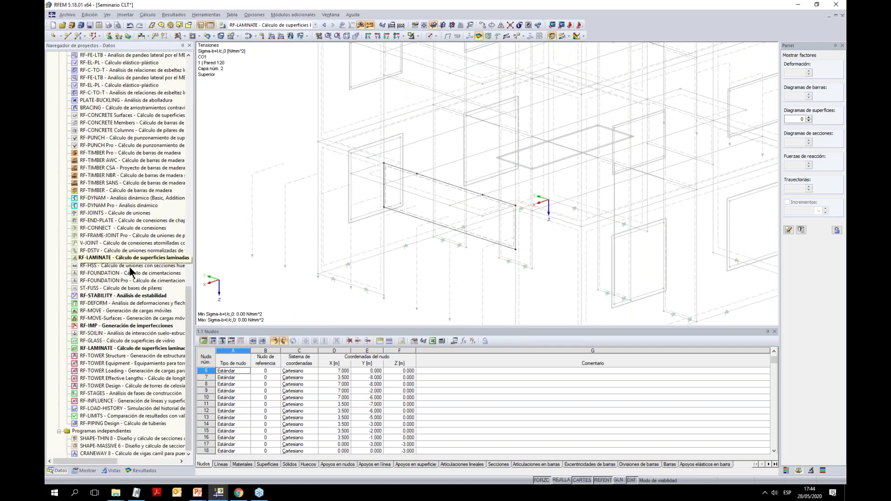
{"action": "left_click_drag", "start_coordinate": [188, 305], "coordinate": [182, 89]}
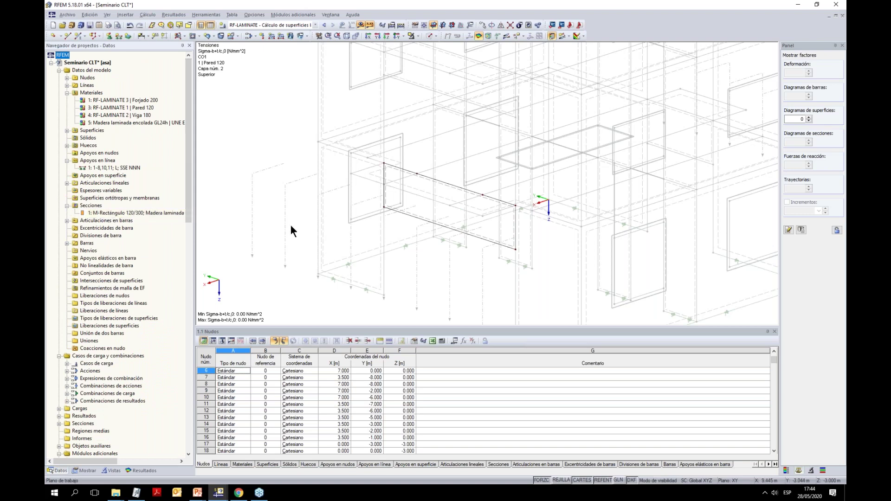
{"action": "left_click_drag", "start_coordinate": [377, 154], "coordinate": [536, 264]}
{"action": "right_click", "coordinate": [515, 245]}
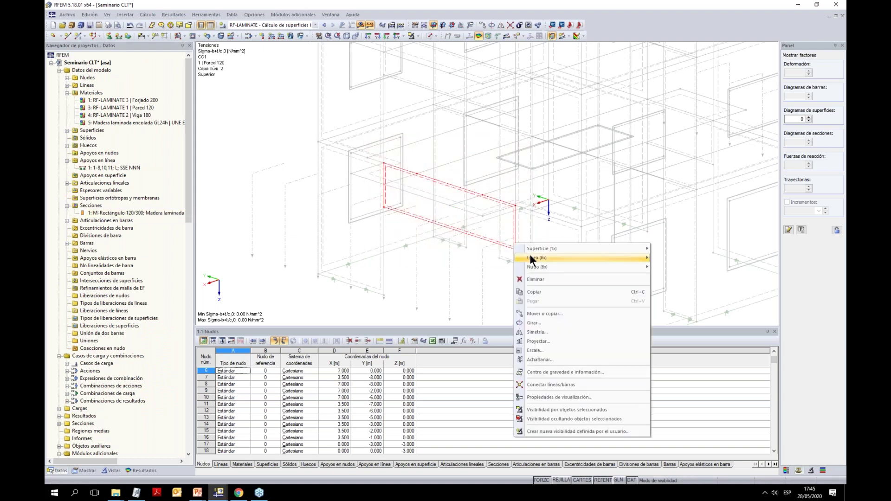
{"action": "mouse_move", "coordinate": [542, 249]}
{"action": "mouse_move", "coordinate": [700, 271]}
{"action": "left_click", "coordinate": [761, 280]}
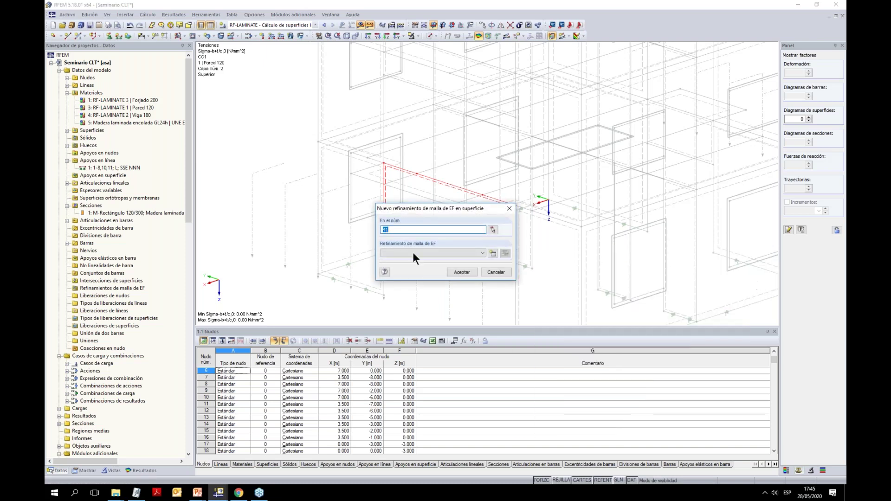
{"action": "left_click", "coordinate": [494, 252]}
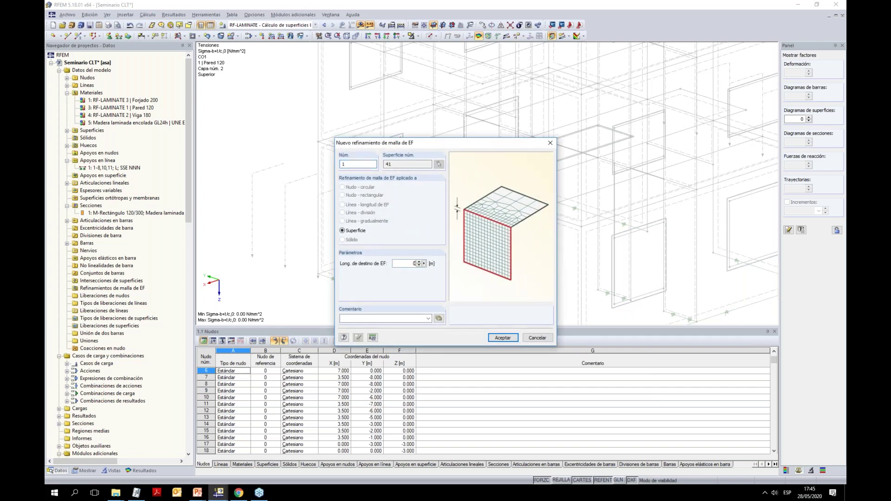
{"action": "left_click", "coordinate": [510, 336]}
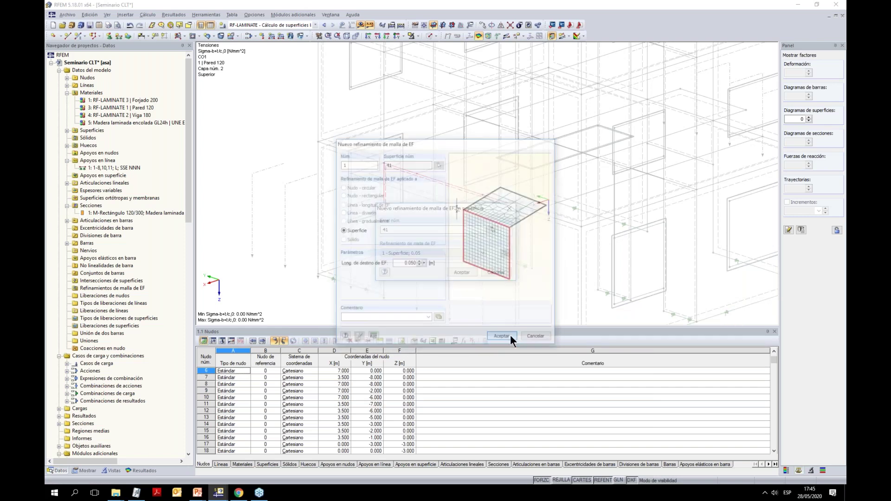
{"action": "left_click", "coordinate": [455, 273]}
{"action": "left_click", "coordinate": [431, 262]}
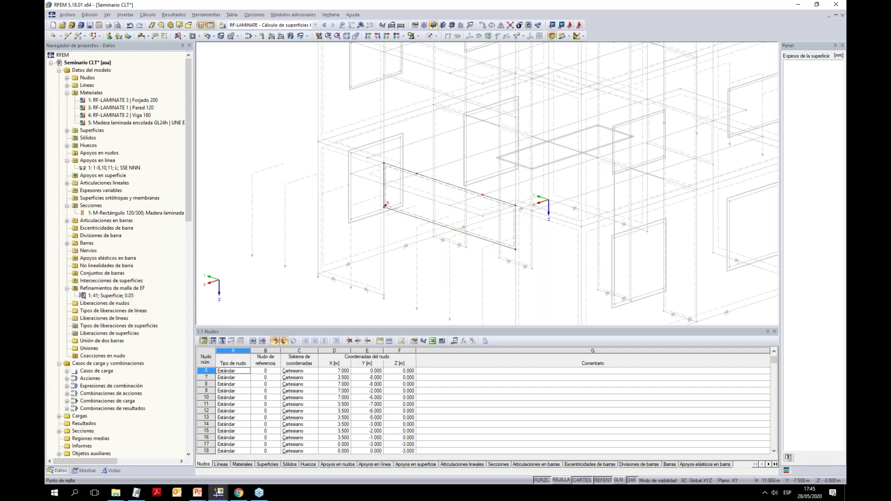
Set up a new planar surface section with projection direction X, restricted to lintel surface 41
{"action": "middle_click_drag", "start_coordinate": [418, 260], "coordinate": [393, 275], "text": "ctrl"}
{"action": "scroll", "coordinate": [84, 389], "scroll_direction": "down", "scroll_amount": 2}
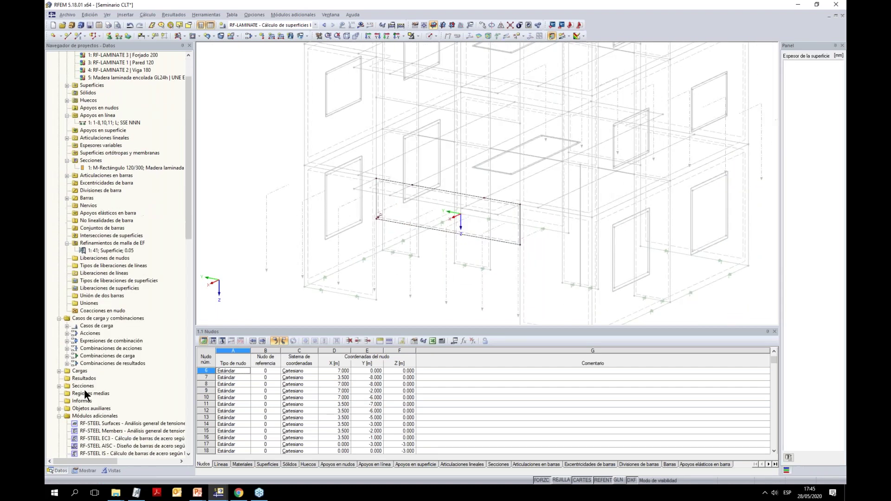
{"action": "right_click", "coordinate": [86, 383]}
{"action": "left_click", "coordinate": [110, 420]}
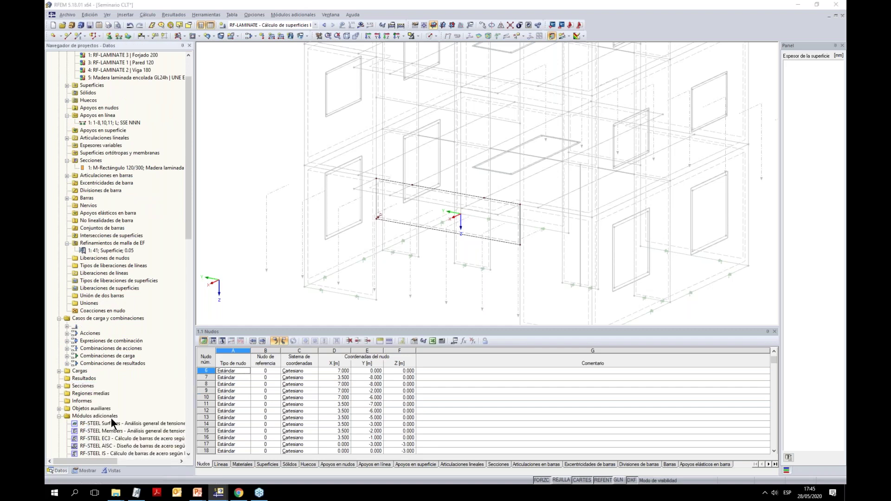
{"action": "left_click", "coordinate": [424, 257]}
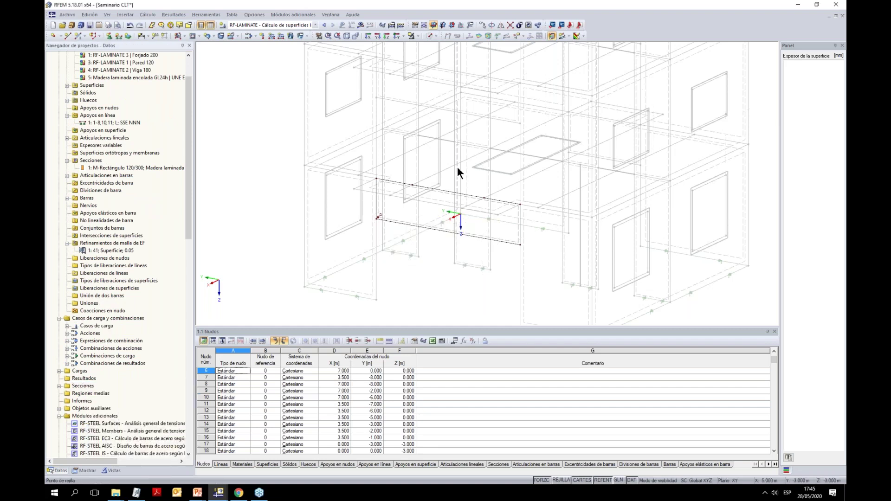
{"action": "middle_click_drag", "start_coordinate": [406, 243], "coordinate": [402, 255], "text": "ctrl"}
{"action": "right_click", "coordinate": [82, 386]}
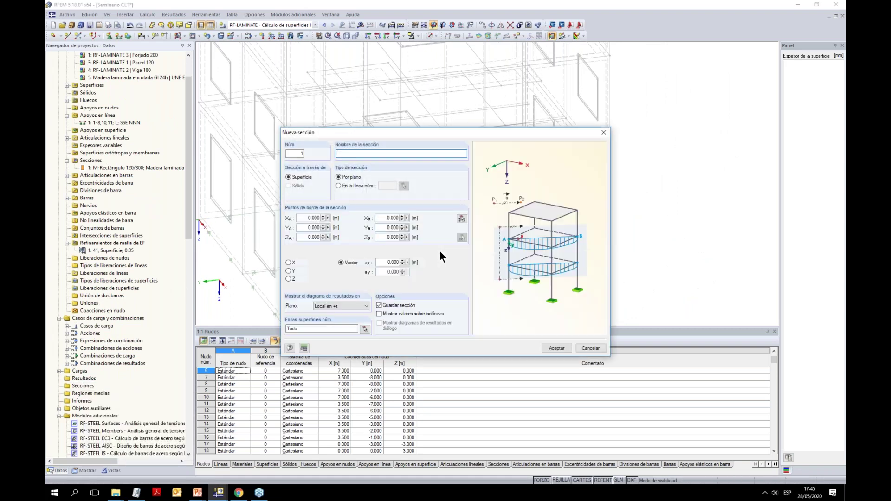
{"action": "left_click", "coordinate": [291, 263]}
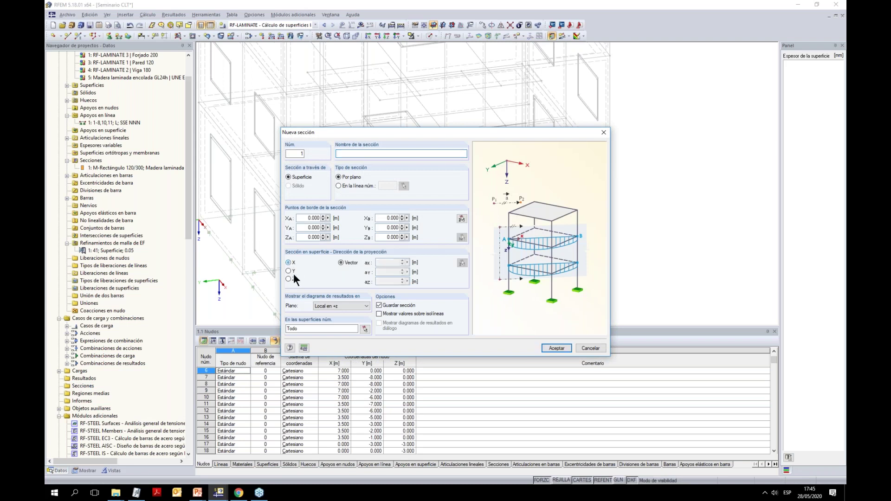
{"action": "left_click", "coordinate": [365, 329]}
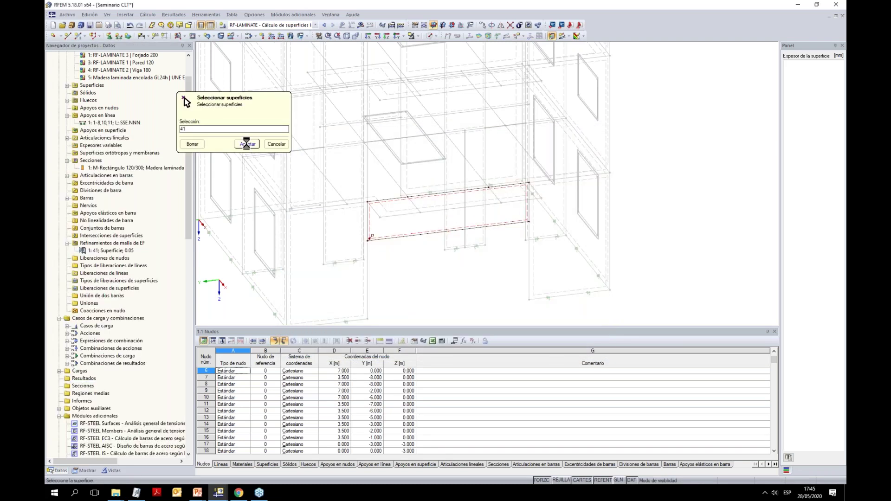
{"action": "left_click", "coordinate": [247, 144]}
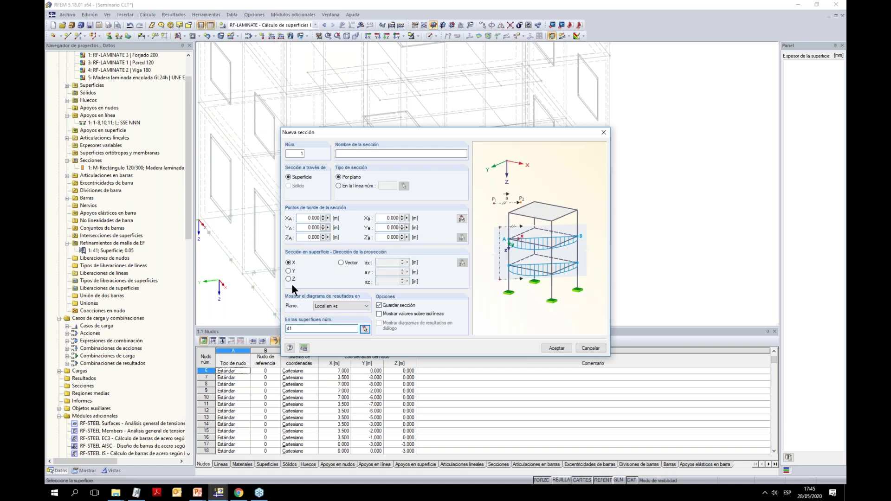
Place the section vertically at the lintel's midspan, name it dsa and accept it
{"action": "left_click", "coordinate": [462, 220]}
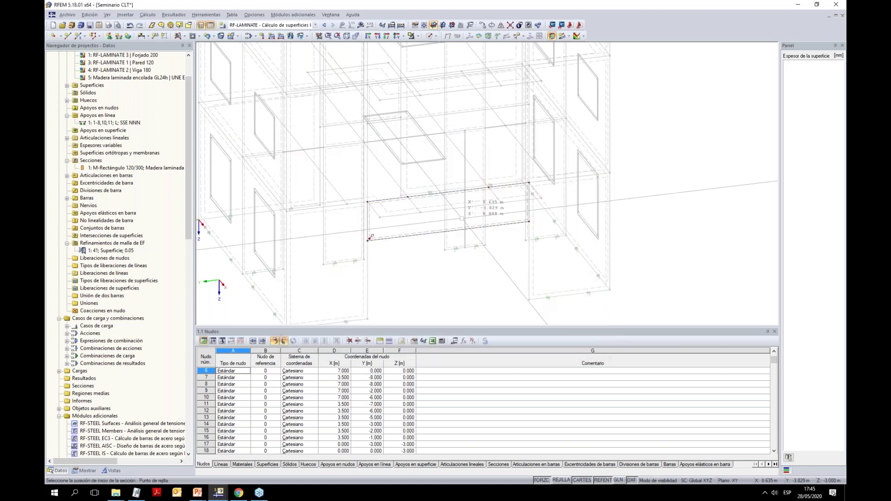
{"action": "left_click", "coordinate": [368, 239]}
{"action": "left_click", "coordinate": [448, 231]}
{"action": "type", "text": "dsa"}
{"action": "left_click", "coordinate": [556, 348]}
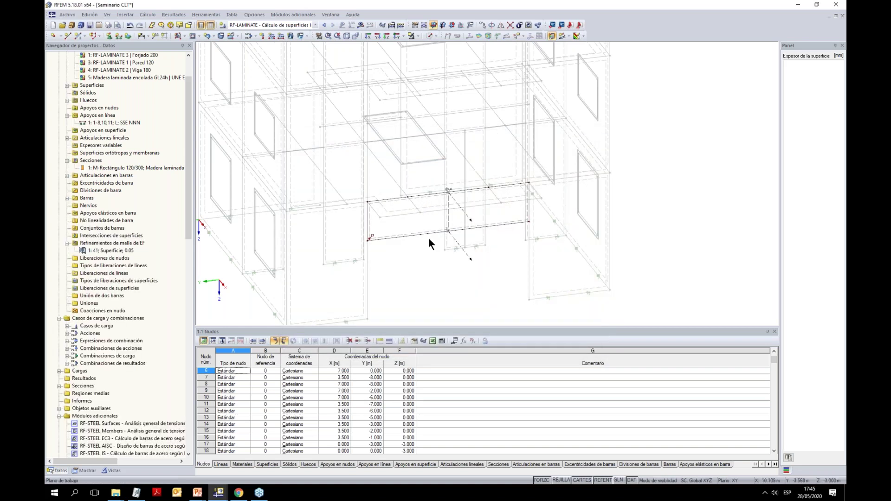
Switch to load combination CO1 (1.35G + 1.5QiA), calculate it and show its results on the lintel
{"action": "left_click", "coordinate": [285, 26]}
{"action": "left_click_drag", "start_coordinate": [358, 171], "coordinate": [359, 47]}
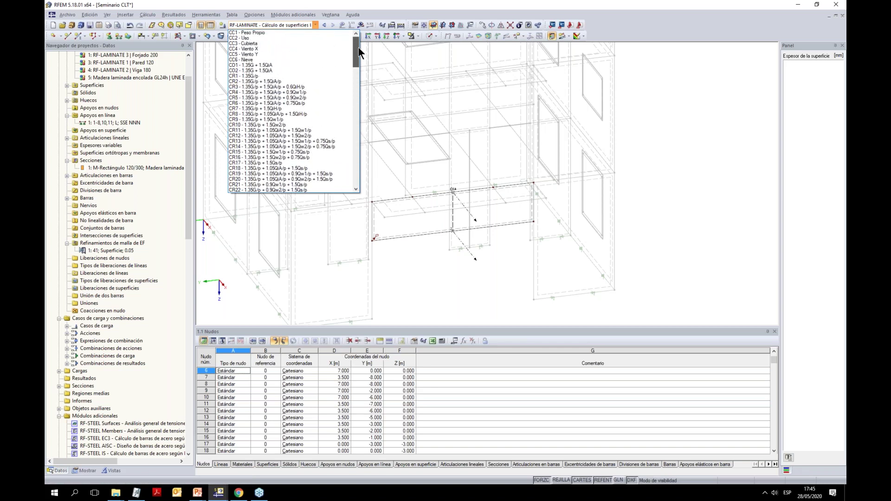
{"action": "left_click", "coordinate": [285, 64]}
{"action": "left_click", "coordinate": [361, 25]}
{"action": "left_click", "coordinate": [430, 260]}
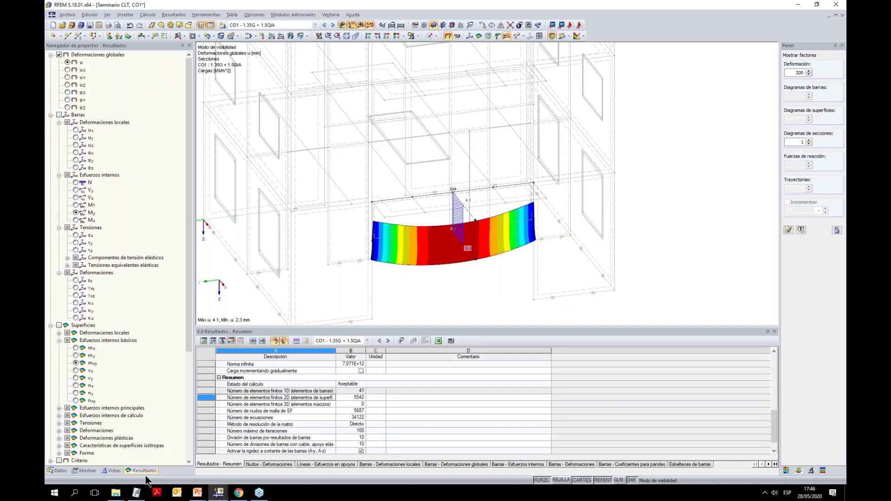
Display the basic internal force ny on the lintel surface and view its distribution at the midspan section
{"action": "scroll", "coordinate": [421, 211], "scroll_direction": "up", "scroll_amount": 1}
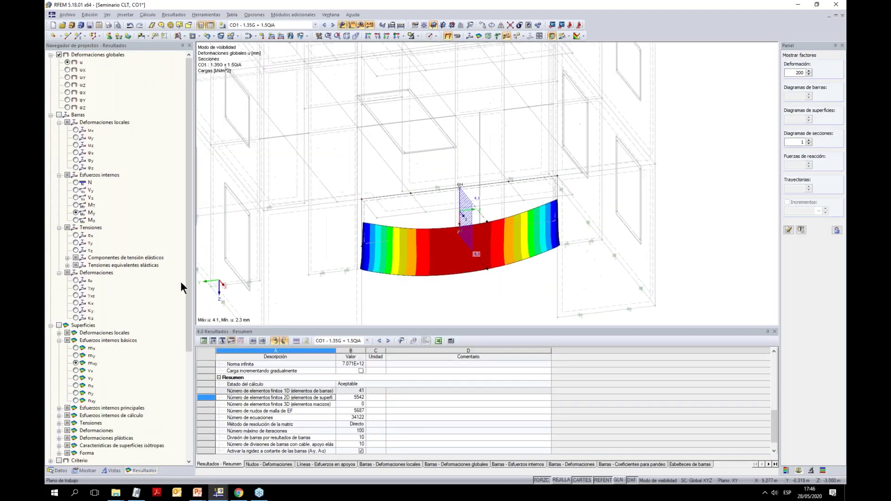
{"action": "left_click", "coordinate": [75, 393]}
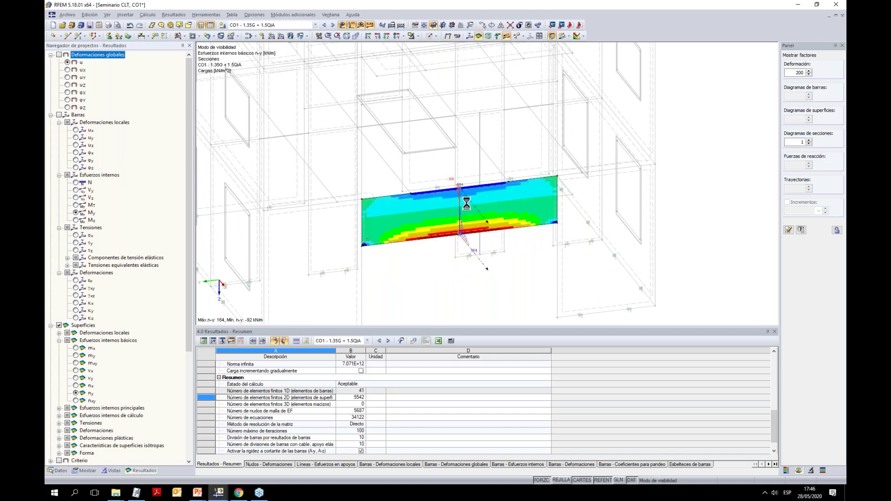
{"action": "mouse_move", "coordinate": [471, 210]}
{"action": "middle_mouse_down", "text": "ctrl"}
{"action": "mouse_move", "coordinate": [509, 237]}
{"action": "mouse_move", "coordinate": [496, 236]}
{"action": "mouse_move", "coordinate": [480, 198]}
{"action": "middle_mouse_up", "text": "ctrl"}
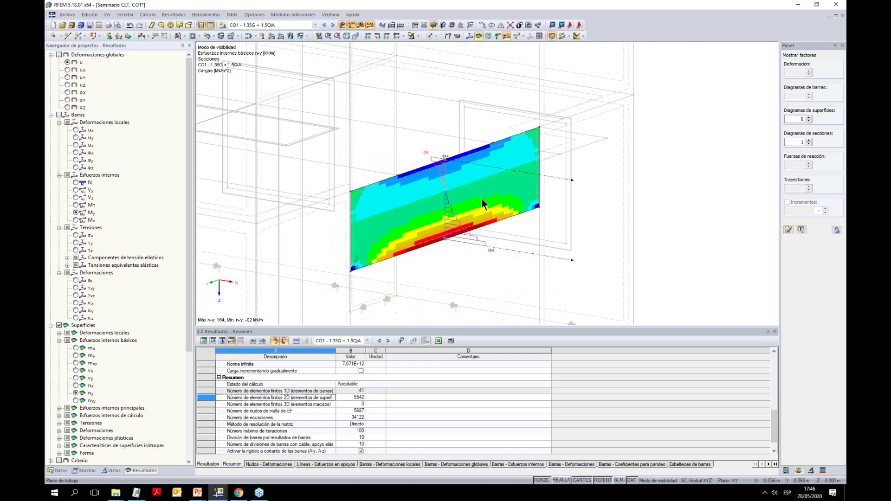
{"action": "middle_click_drag", "start_coordinate": [455, 166], "coordinate": [394, 184], "text": "ctrl"}
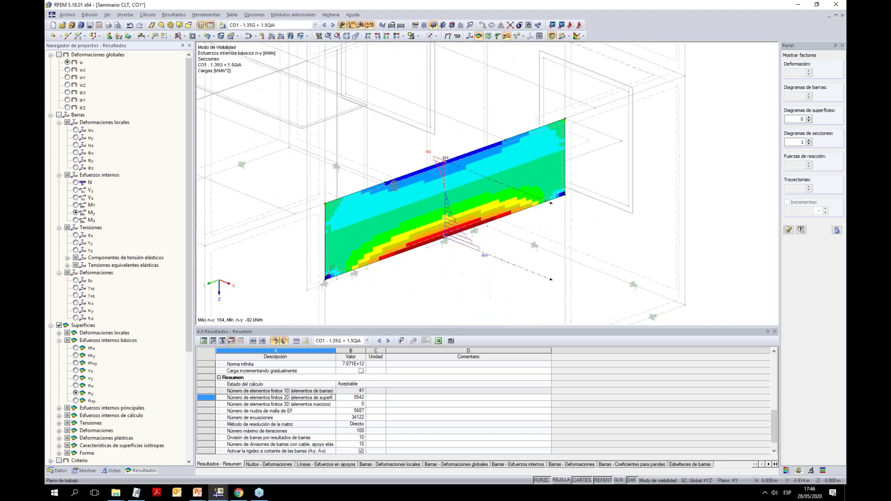
Copy the midspan section dsa 7 times with a displacement of 0.4 m in Y
{"action": "right_click", "coordinate": [530, 271]}
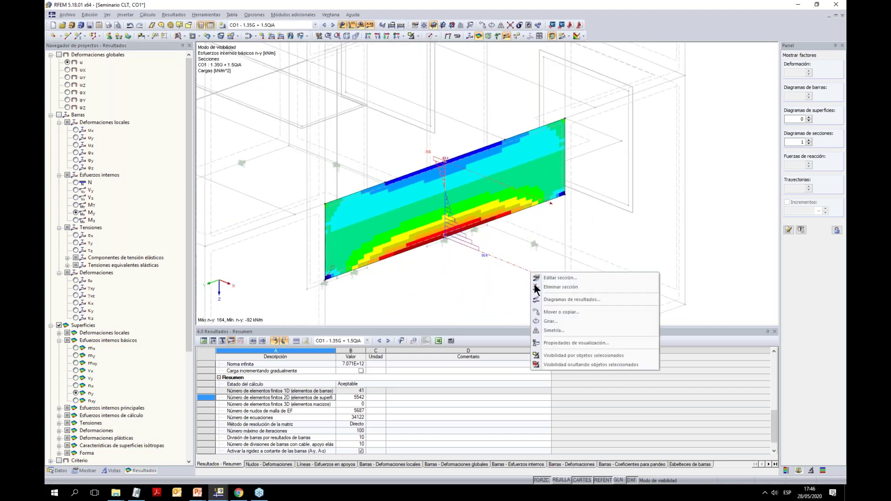
{"action": "left_click", "coordinate": [555, 310]}
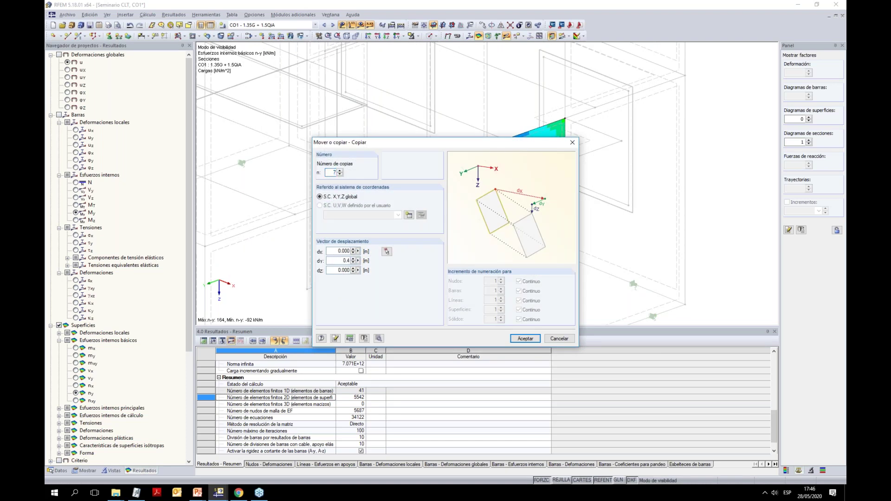
{"action": "left_click", "coordinate": [523, 336]}
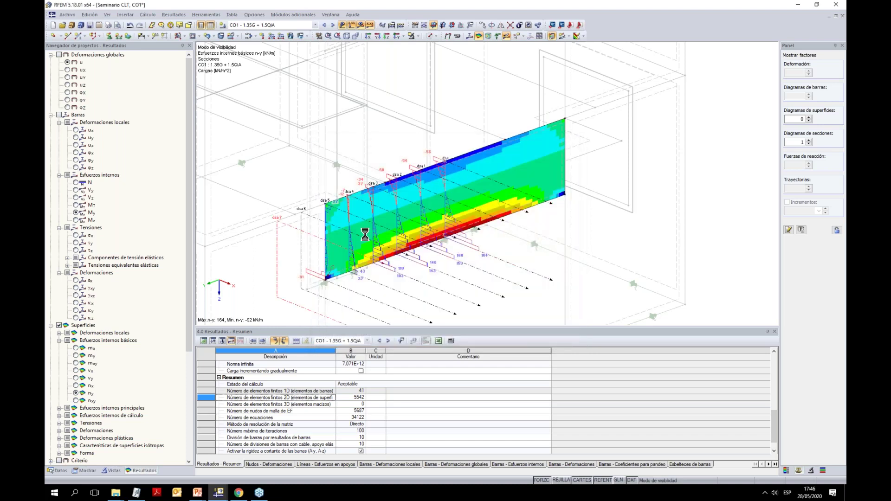
Delete the copied sections dsa 5, dsa 6 and dsa 7 at and beyond the lintel's end
{"action": "middle_click_drag", "start_coordinate": [577, 261], "coordinate": [317, 244]}
{"action": "scroll", "coordinate": [576, 232], "scroll_direction": "up", "scroll_amount": 2}
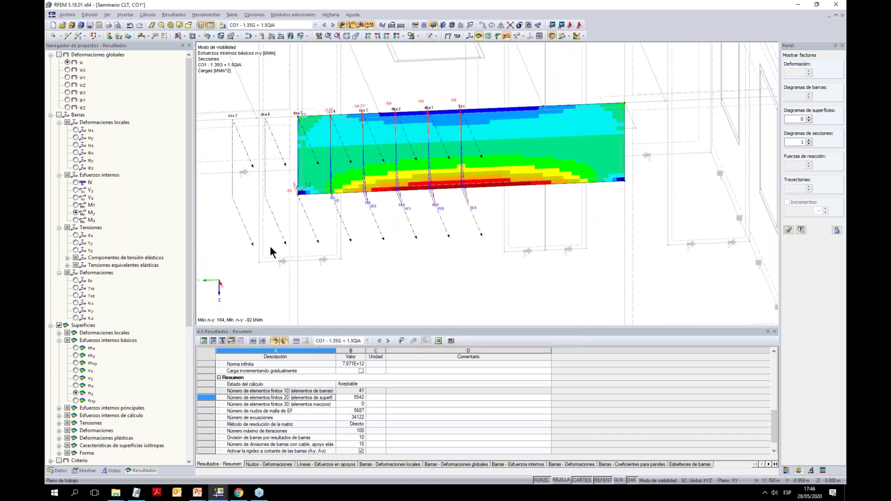
{"action": "left_click_drag", "start_coordinate": [326, 258], "coordinate": [213, 228]}
{"action": "key", "text": "Delete"}
Copy section dsa 4 once towards the lintel's end with a displacement of 0.3 m in Y
{"action": "middle_click_drag", "start_coordinate": [345, 198], "coordinate": [397, 158], "text": "ctrl"}
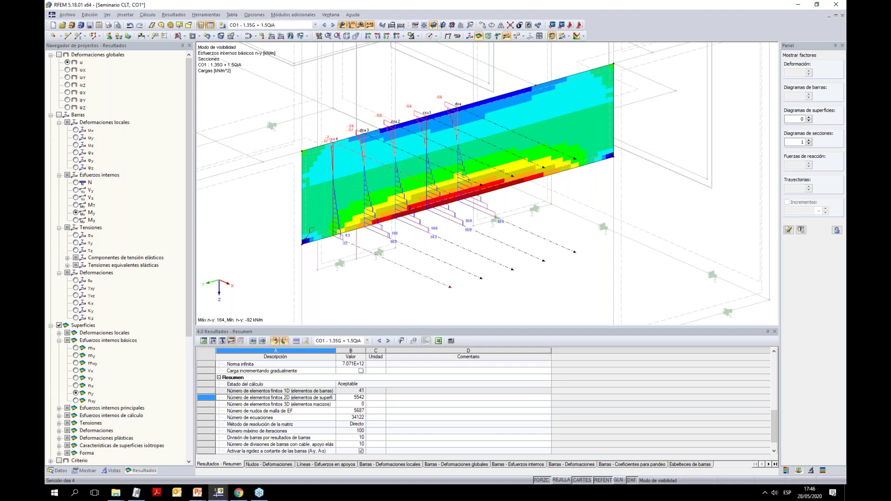
{"action": "right_click", "coordinate": [421, 274]}
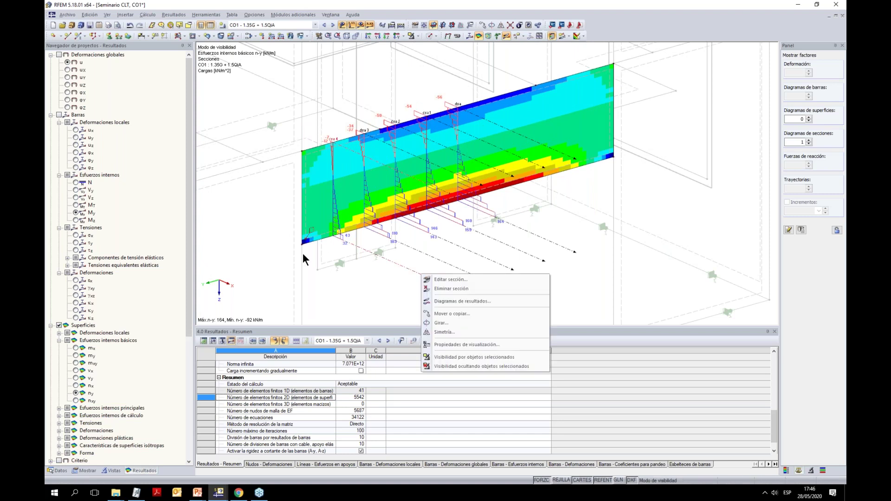
{"action": "left_click", "coordinate": [461, 313]}
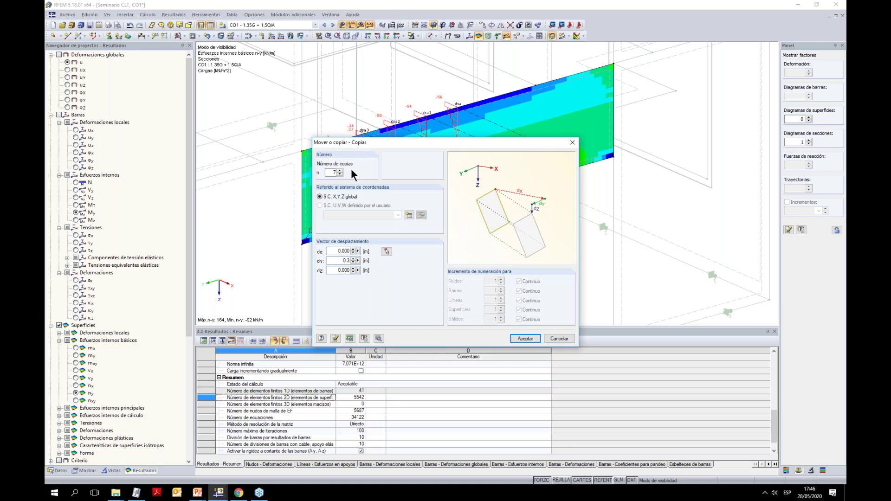
{"action": "left_click_drag", "start_coordinate": [331, 172], "coordinate": [370, 172]}
{"action": "left_click", "coordinate": [524, 339]}
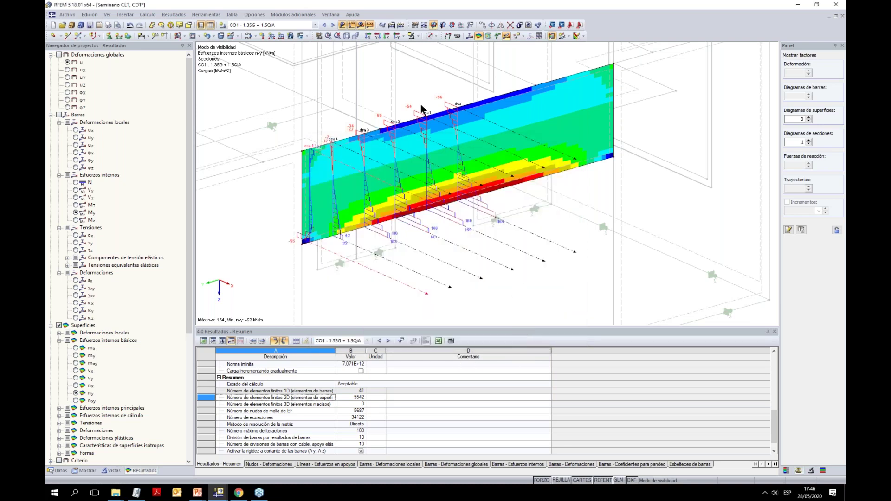
Examine the ny section diagrams, then display the shear force nxy on the lintel and view it along the sections
{"action": "mouse_move", "coordinate": [436, 221]}
{"action": "middle_mouse_down", "text": "ctrl"}
{"action": "mouse_move", "coordinate": [444, 103]}
{"action": "mouse_move", "coordinate": [429, 234]}
{"action": "middle_mouse_up", "text": "ctrl"}
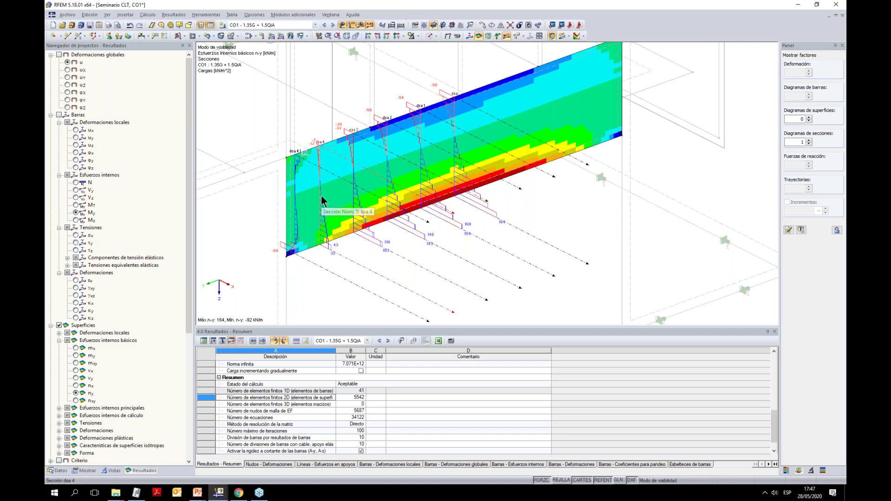
{"action": "scroll", "coordinate": [371, 191], "scroll_direction": "up", "scroll_amount": 2}
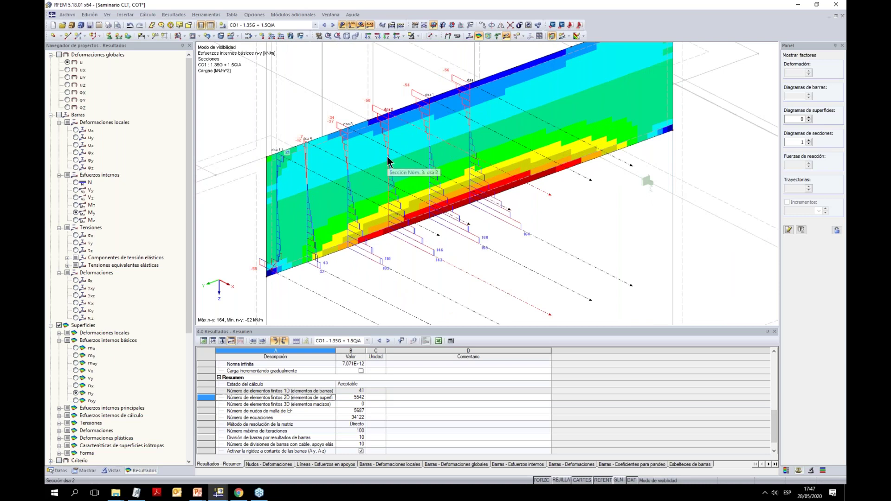
{"action": "scroll", "coordinate": [371, 165], "scroll_direction": "down", "scroll_amount": 1}
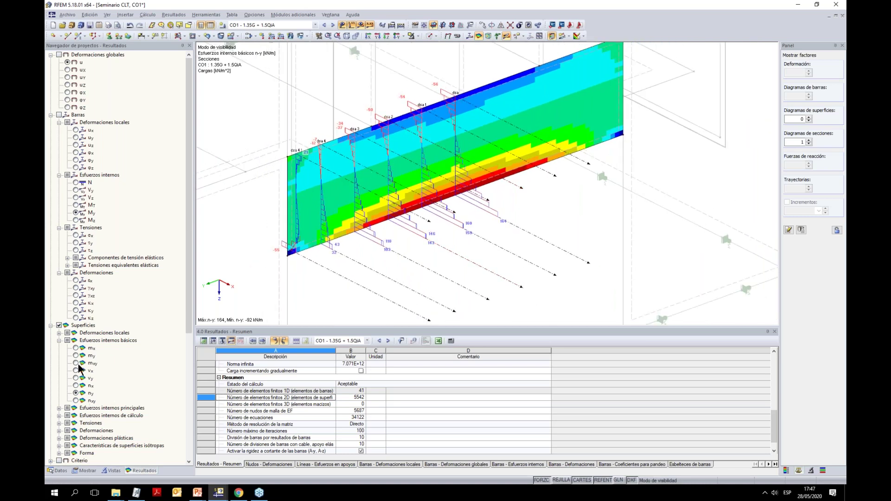
{"action": "left_click", "coordinate": [76, 401]}
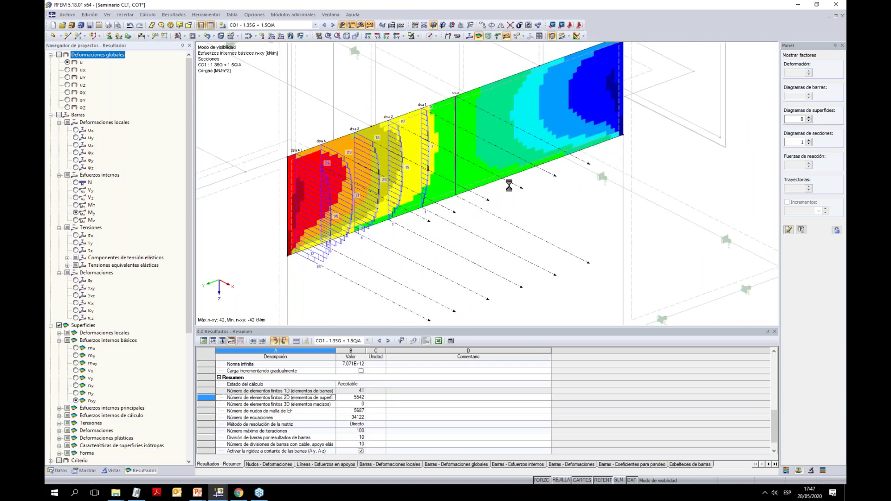
{"action": "middle_click_drag", "start_coordinate": [526, 205], "coordinate": [464, 214], "text": "ctrl"}
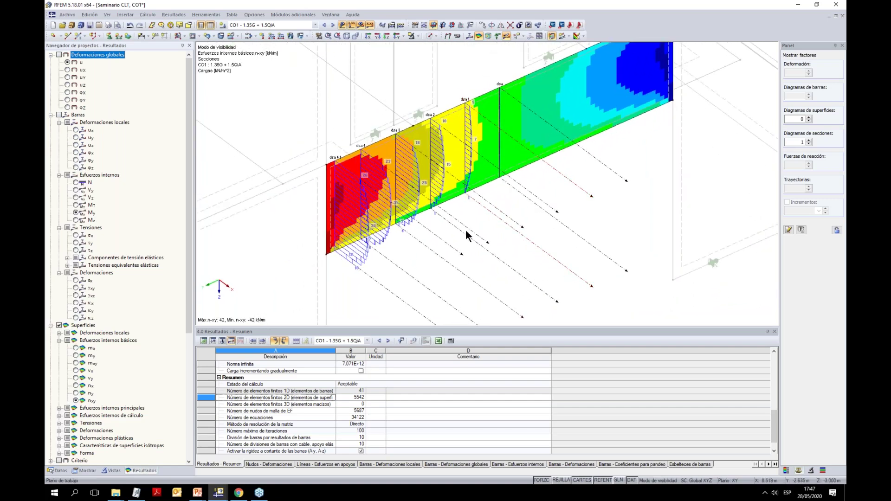
{"action": "middle_click_drag", "start_coordinate": [388, 257], "coordinate": [318, 187], "text": "ctrl"}
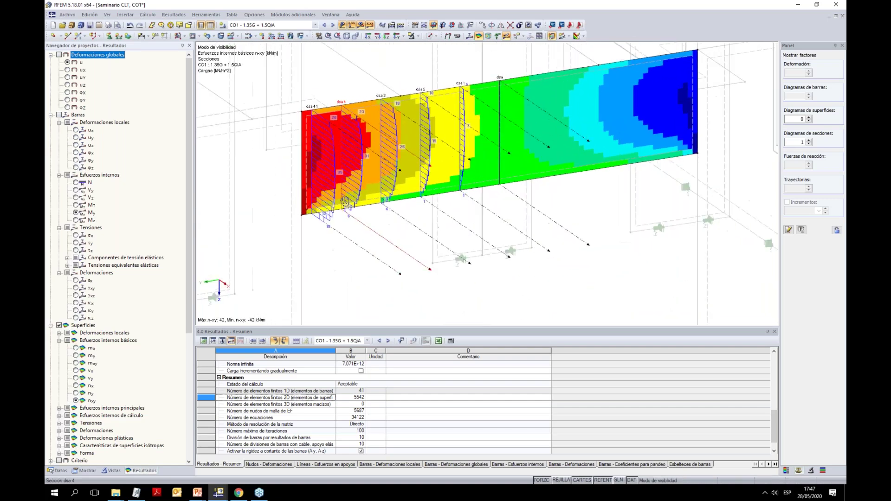
{"action": "middle_click_drag", "start_coordinate": [452, 221], "coordinate": [491, 250], "text": "ctrl"}
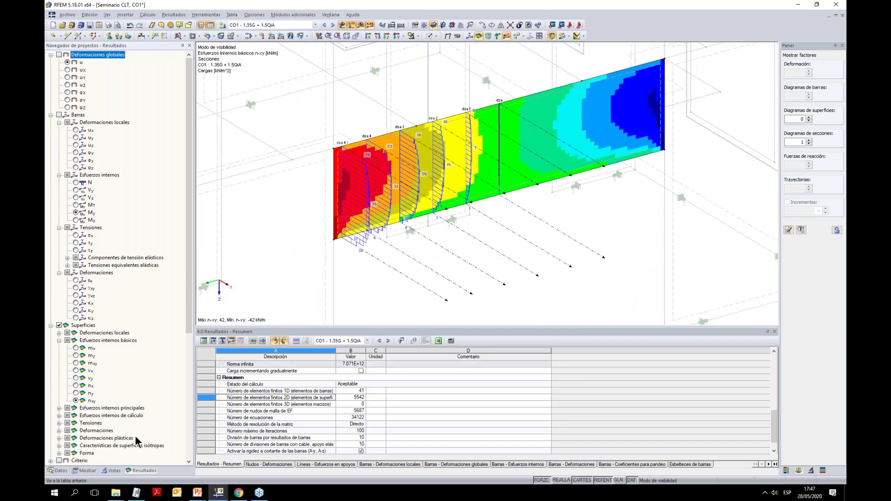
Display the global deformations u of the lintel together with its section diagrams
{"action": "left_click", "coordinate": [58, 470]}
{"action": "scroll", "coordinate": [97, 359], "scroll_direction": "down", "scroll_amount": 20}
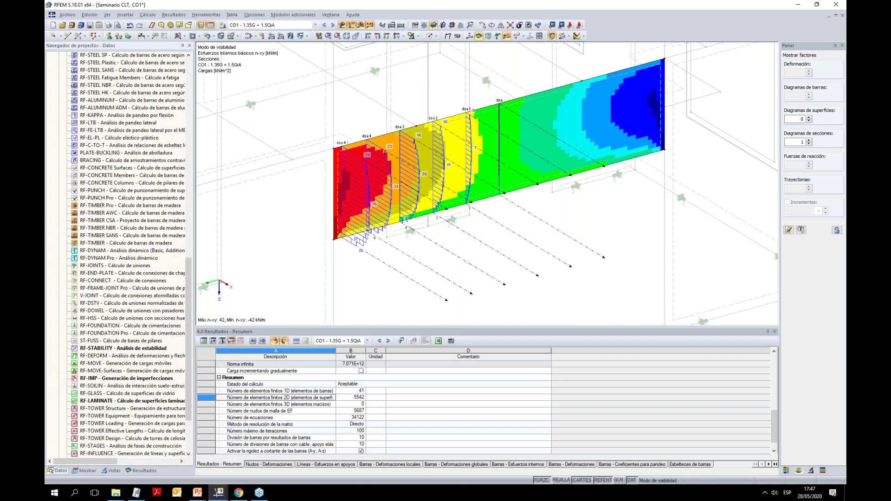
{"action": "left_click", "coordinate": [447, 36]}
{"action": "middle_click_drag", "start_coordinate": [586, 213], "coordinate": [604, 237], "text": "ctrl"}
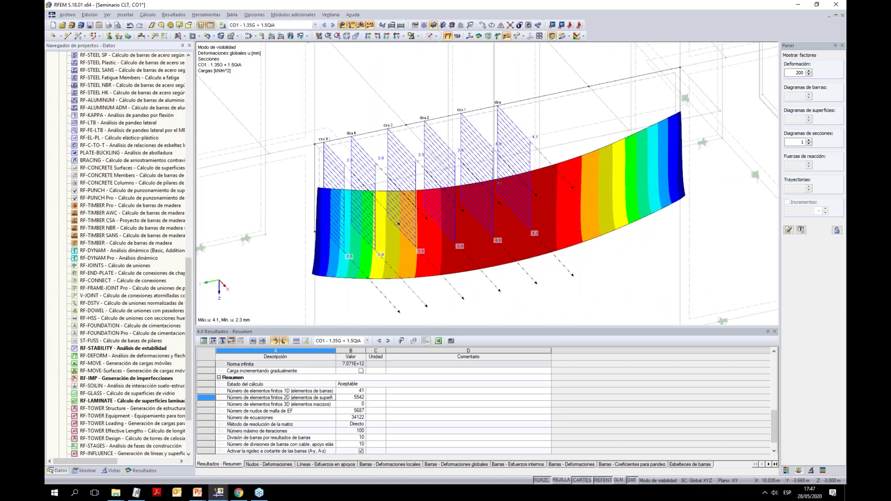
Open the RF-LAMINATE design module and add result combination CR131, ELU (STR/GEO), to the ultimate limit state design
{"action": "double_click", "coordinate": [98, 402]}
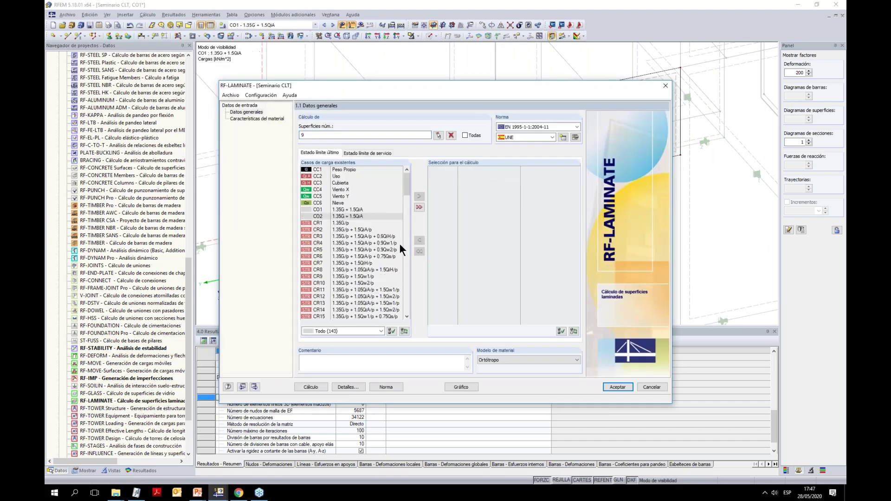
{"action": "left_click_drag", "start_coordinate": [405, 186], "coordinate": [405, 313]}
{"action": "left_click", "coordinate": [362, 296]}
{"action": "left_click", "coordinate": [419, 196]}
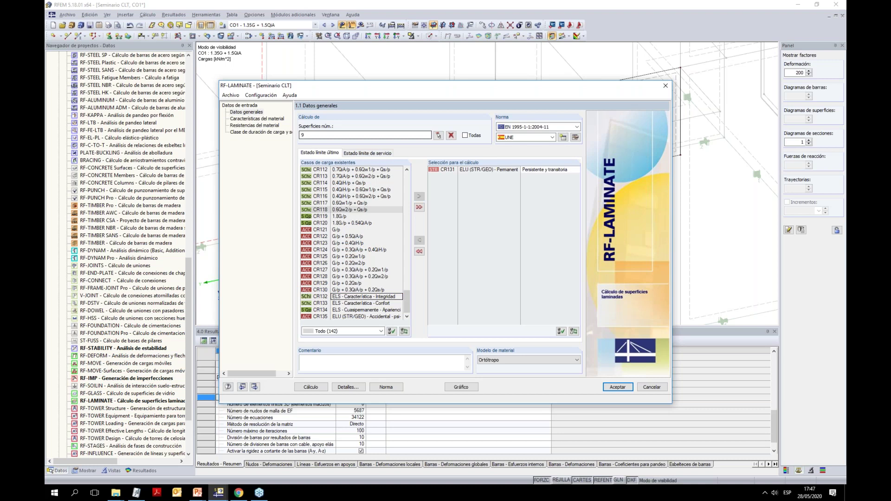
Replace the surface to be designed with lintel surface 41, picked in the model, and run the RF-LAMINATE calculation
{"action": "left_click", "coordinate": [450, 135]}
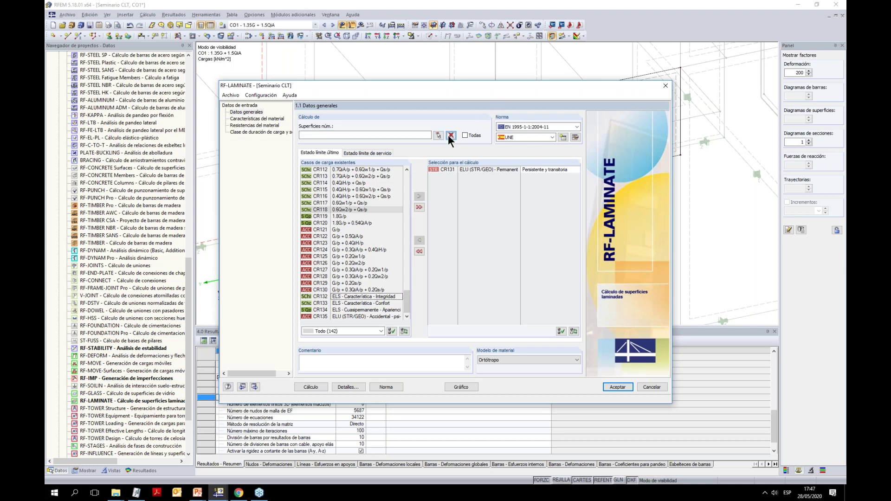
{"action": "left_click", "coordinate": [438, 135]}
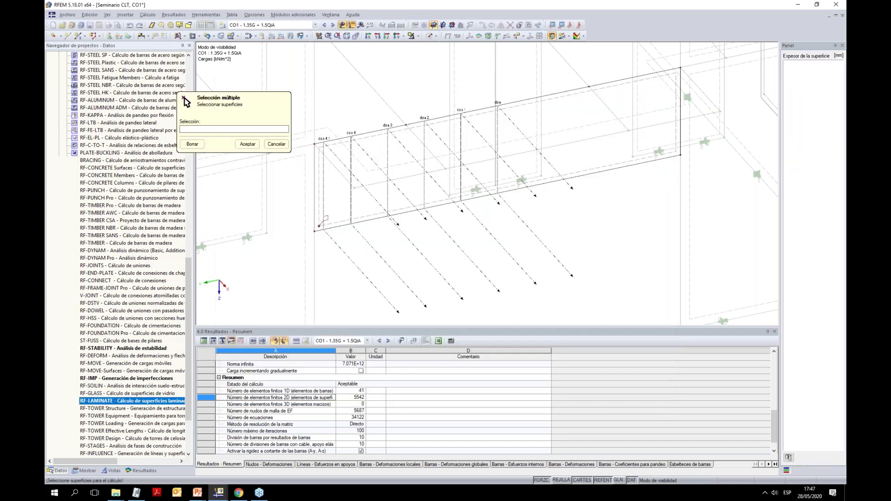
{"action": "scroll", "coordinate": [464, 158], "scroll_direction": "down", "scroll_amount": 2}
{"action": "left_click_drag", "start_coordinate": [359, 93], "coordinate": [590, 228]}
{"action": "left_click", "coordinate": [248, 144]}
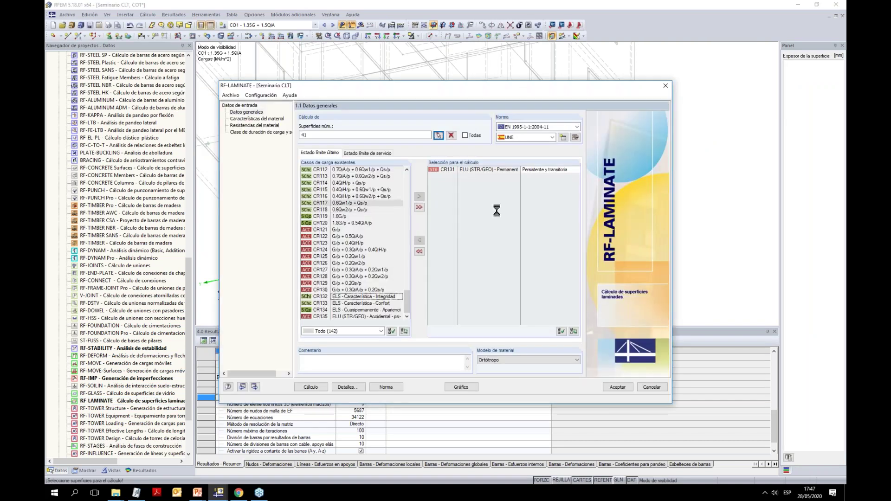
{"action": "left_click", "coordinate": [311, 387]}
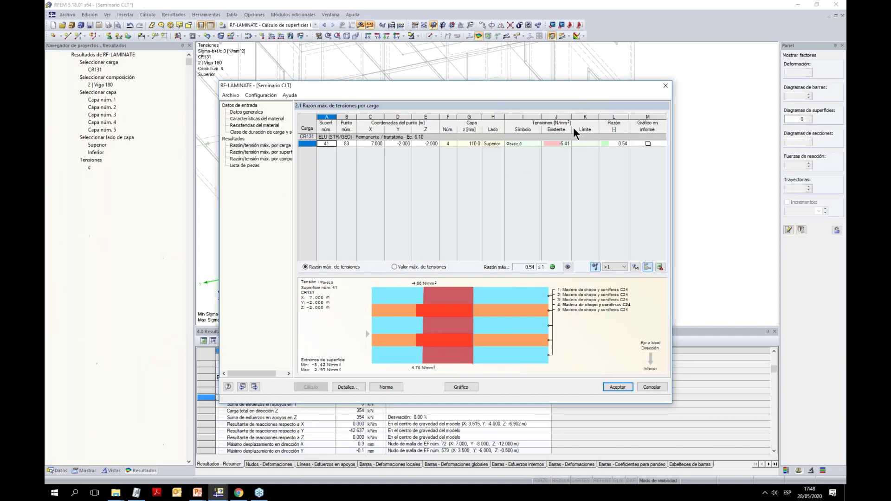
Add the stresses σb+t/c,90, τy'z', τx'z' and τx'y' to the design output in the RF-LAMINATE details
{"action": "left_click", "coordinate": [348, 387]}
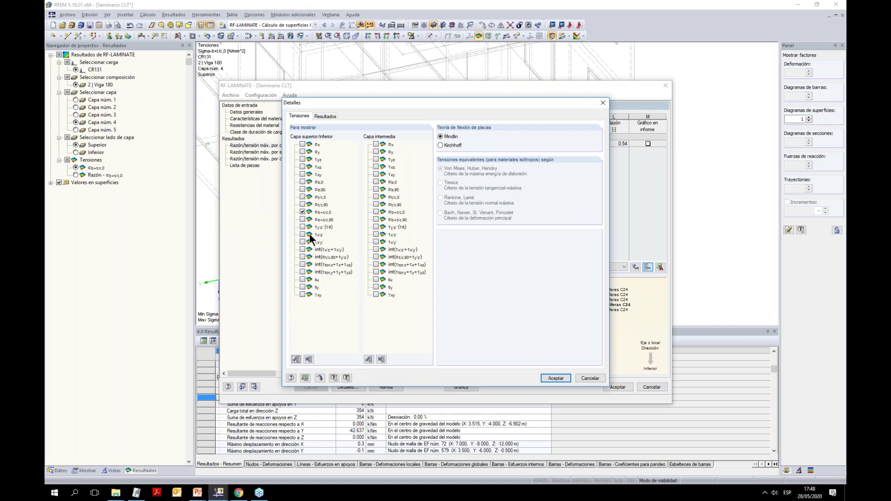
{"action": "left_click", "coordinate": [376, 242]}
{"action": "left_click", "coordinate": [332, 378]}
{"action": "left_click", "coordinate": [302, 227]}
{"action": "left_click", "coordinate": [303, 235]}
{"action": "left_click", "coordinate": [302, 219]}
{"action": "left_click", "coordinate": [376, 220]}
{"action": "left_click", "coordinate": [557, 378]}
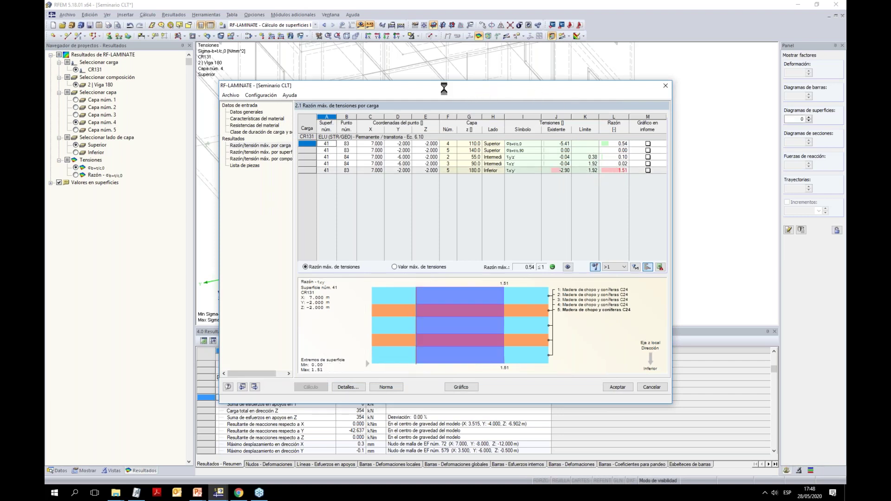
Display the τx'y' stress ratio of layer 5, lower side, graphically on the lintel with its colour scale
{"action": "left_click_drag", "start_coordinate": [407, 87], "coordinate": [397, 112]}
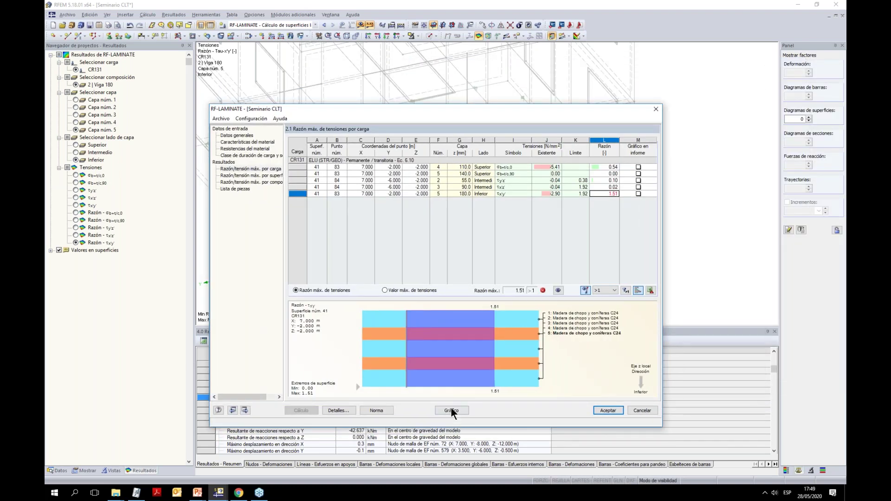
{"action": "left_click", "coordinate": [451, 411]}
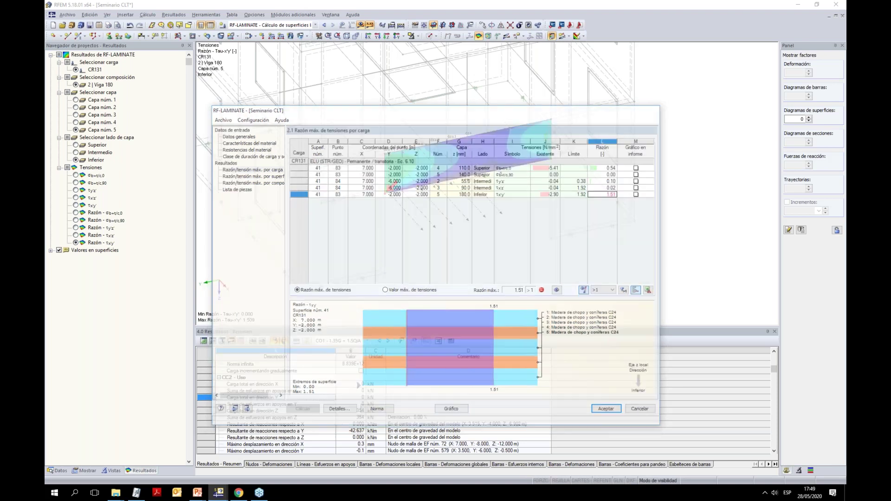
{"action": "middle_click_drag", "start_coordinate": [460, 221], "coordinate": [596, 205]}
{"action": "scroll", "coordinate": [644, 93], "scroll_direction": "up", "scroll_amount": 4}
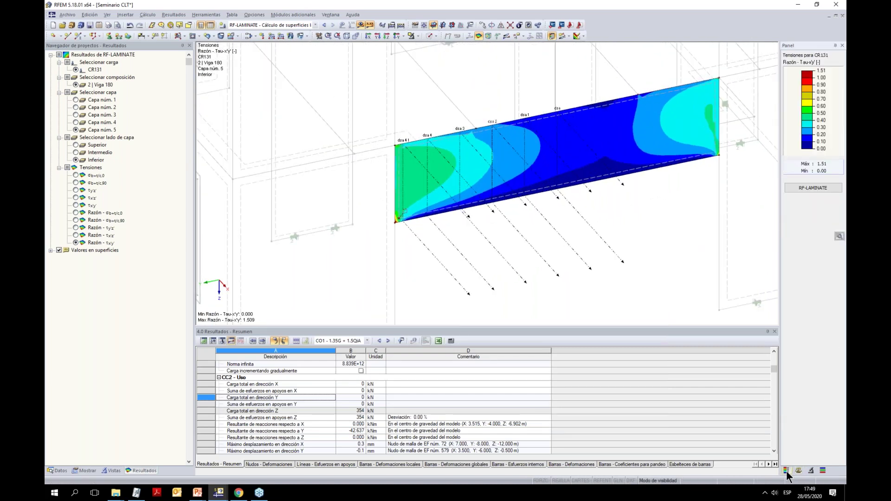
{"action": "middle_click_drag", "start_coordinate": [396, 227], "coordinate": [418, 221]}
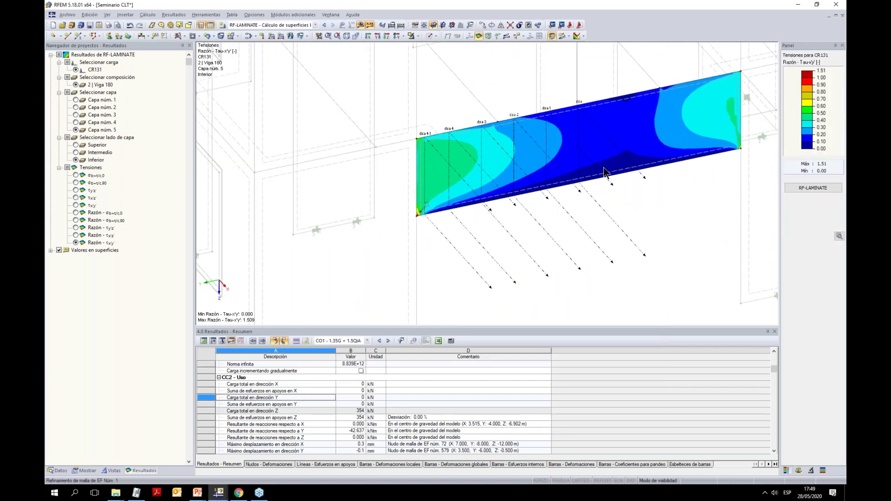
Limit the isoband scale to τx'y' ratios from 0.9 upwards, inspect the lintel's lower corner and restore the default value scale
{"action": "double_click", "coordinate": [807, 139]}
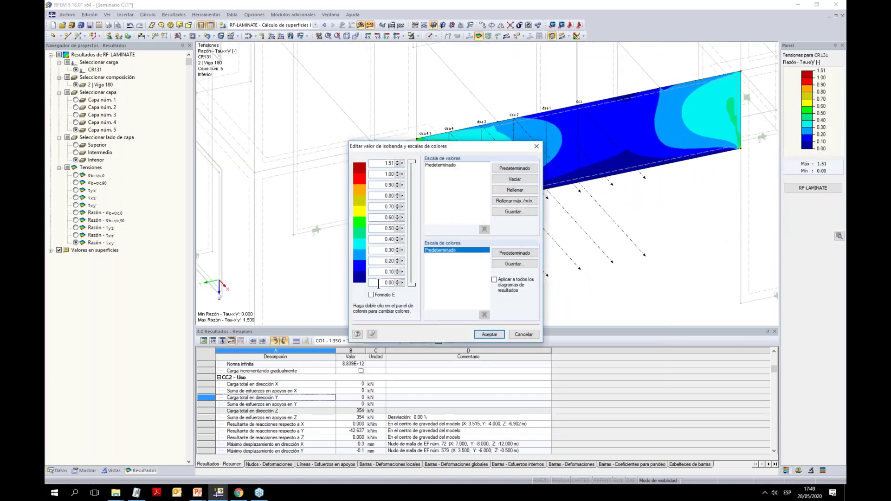
{"action": "type", "text": "0.9"}
{"action": "left_click", "coordinate": [515, 190]}
{"action": "left_click", "coordinate": [489, 334]}
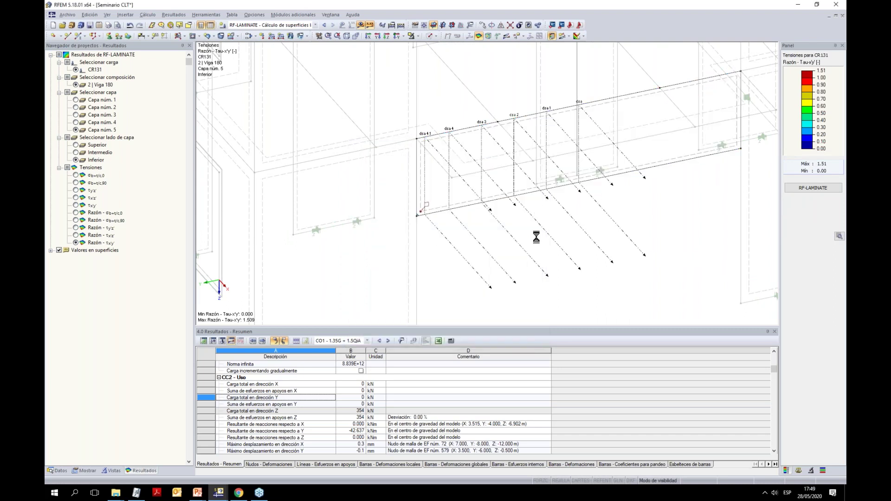
{"action": "scroll", "coordinate": [414, 208], "scroll_direction": "up", "scroll_amount": 3}
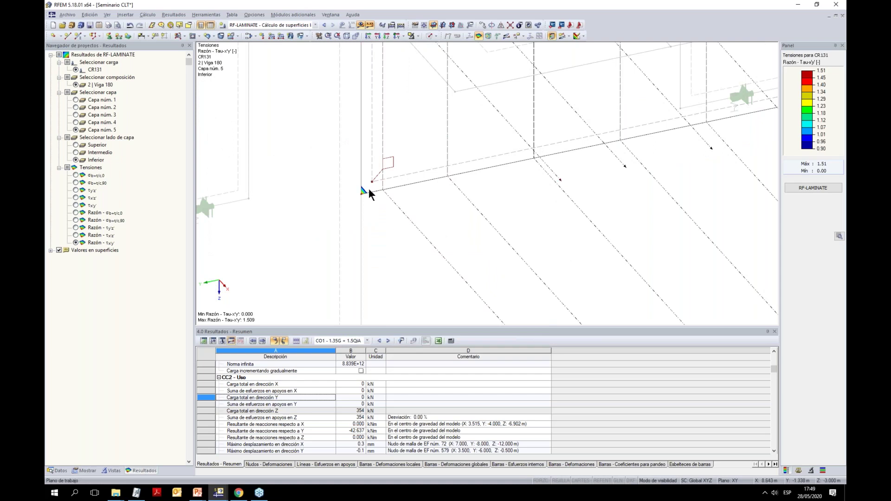
{"action": "scroll", "coordinate": [463, 271], "scroll_direction": "down", "scroll_amount": 4}
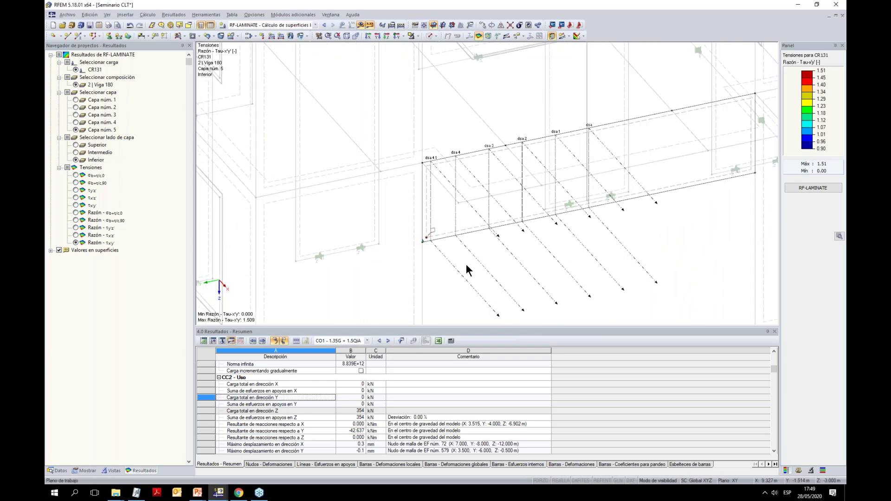
{"action": "scroll", "coordinate": [466, 264], "scroll_direction": "down", "scroll_amount": 1}
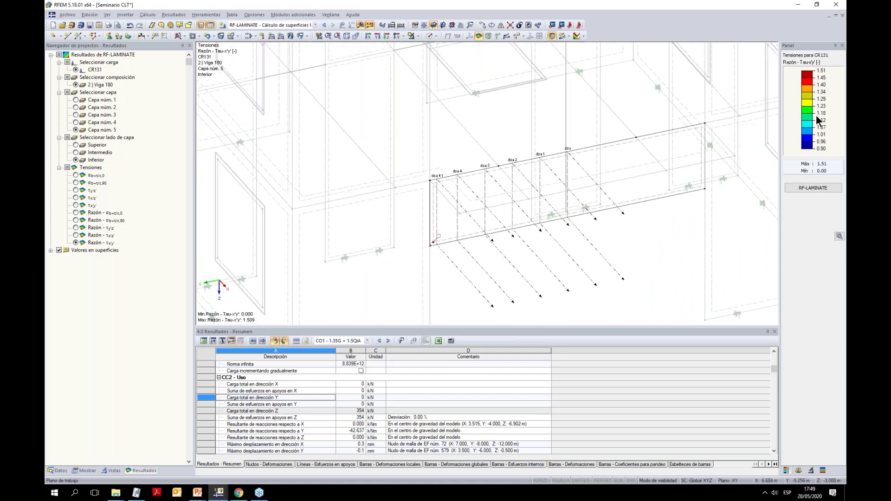
{"action": "double_click", "coordinate": [806, 126]}
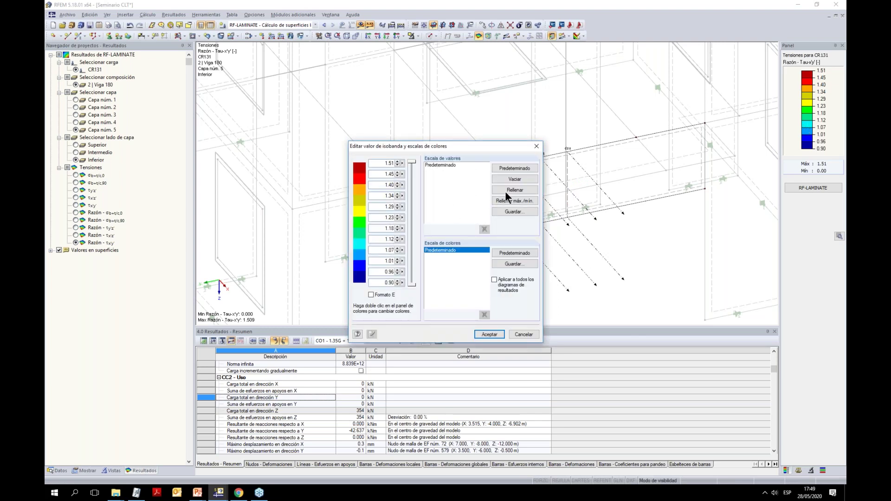
{"action": "left_click", "coordinate": [489, 334]}
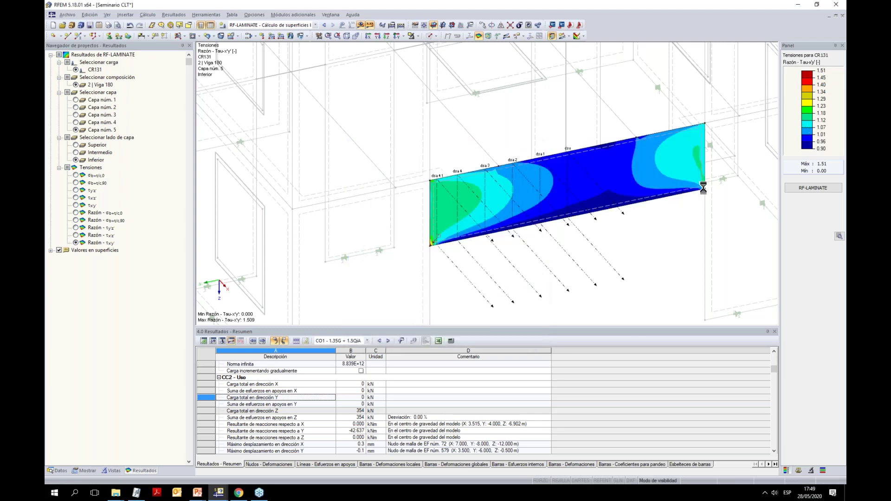
Start a new average region on surface 41 with its centre at X 7.000, Y -2.000, Z -2.500 m on the lintel's end edge
{"action": "left_click", "coordinate": [57, 471]}
{"action": "left_click_drag", "start_coordinate": [190, 292], "coordinate": [189, 181]}
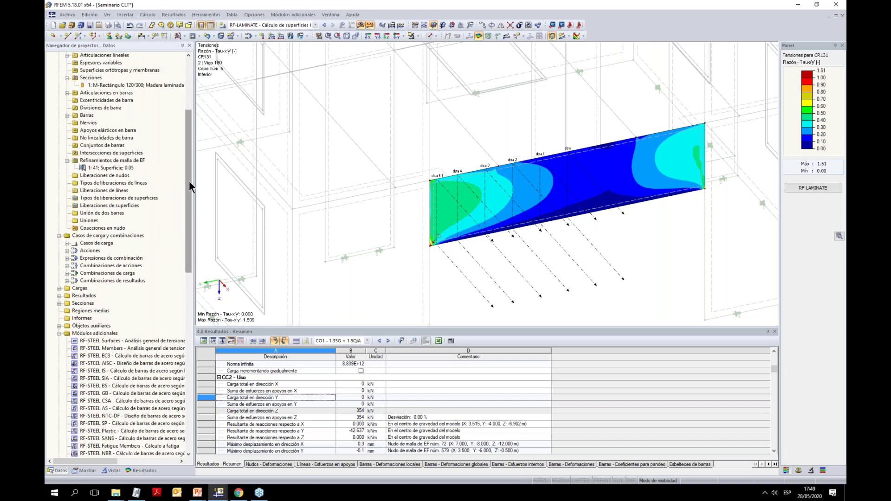
{"action": "right_click", "coordinate": [85, 311]}
{"action": "left_click", "coordinate": [117, 326]}
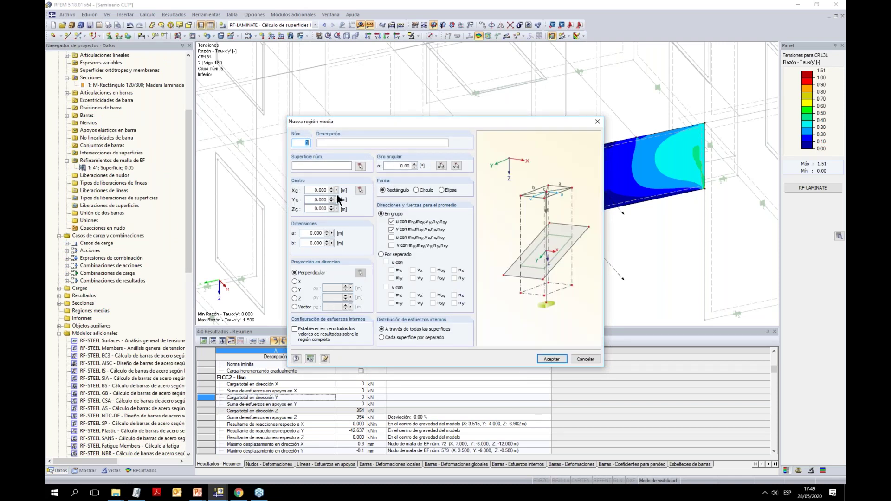
{"action": "left_click", "coordinate": [360, 190]}
{"action": "left_click", "coordinate": [431, 245]}
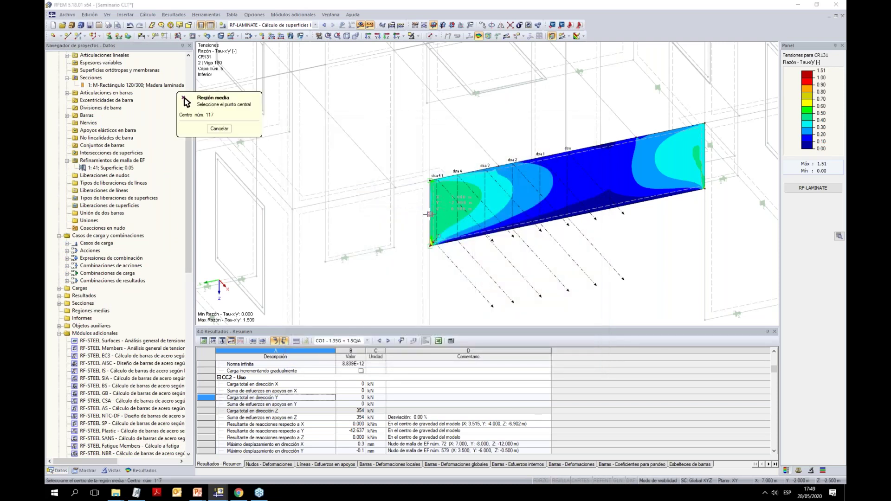
{"action": "left_click", "coordinate": [360, 166]}
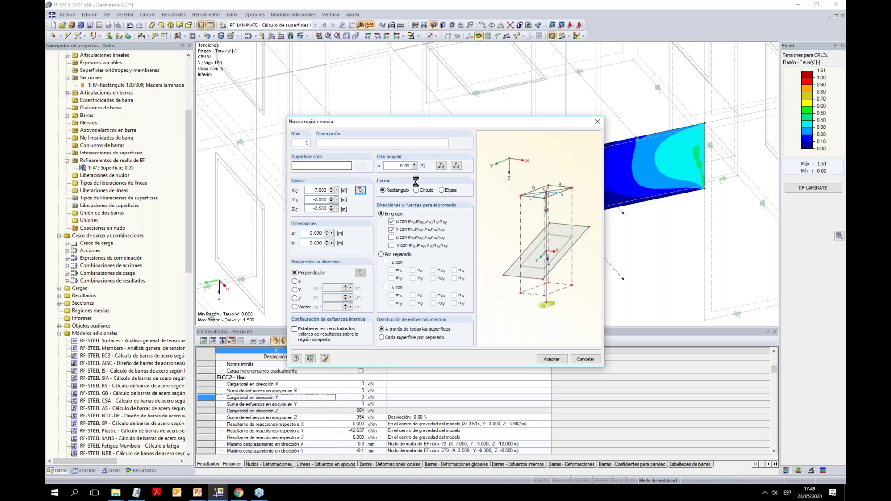
{"action": "left_click", "coordinate": [437, 187]}
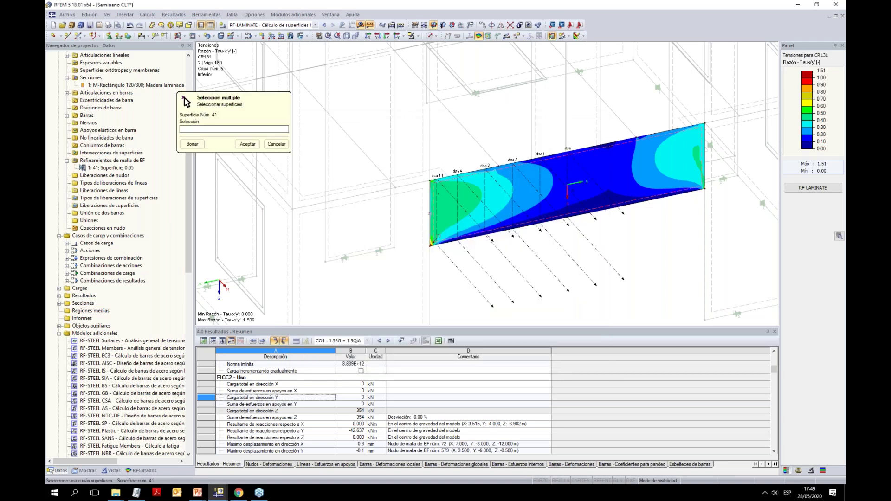
{"action": "left_click", "coordinate": [243, 144]}
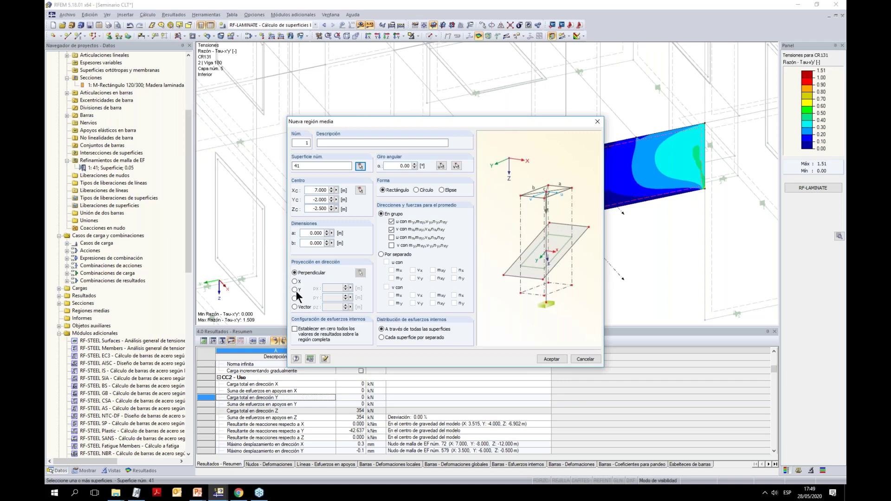
Define the average region with projection in Y, dimensions a 1.2 m and b 0.2 m, and the description sdas, and create it
{"action": "left_click", "coordinate": [294, 289]}
{"action": "double_click", "coordinate": [304, 243]}
{"action": "type", "text": "0.2"}
{"action": "left_click", "coordinate": [381, 144]}
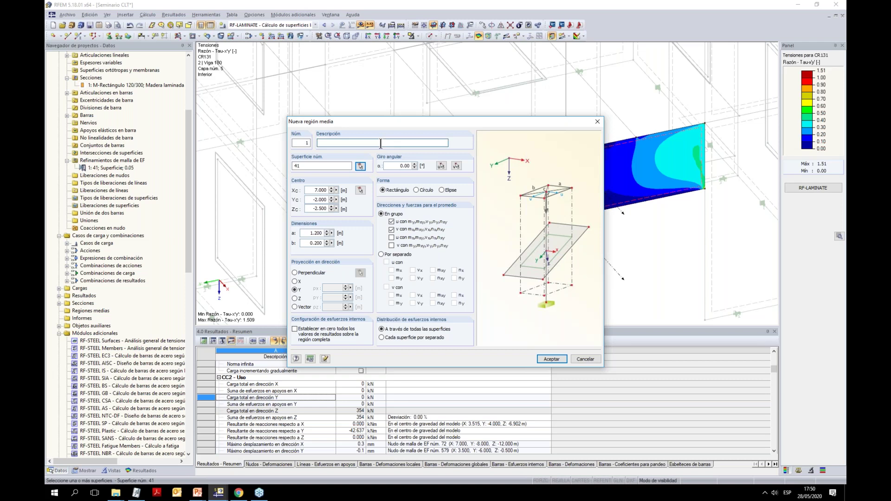
{"action": "left_click", "coordinate": [551, 359]}
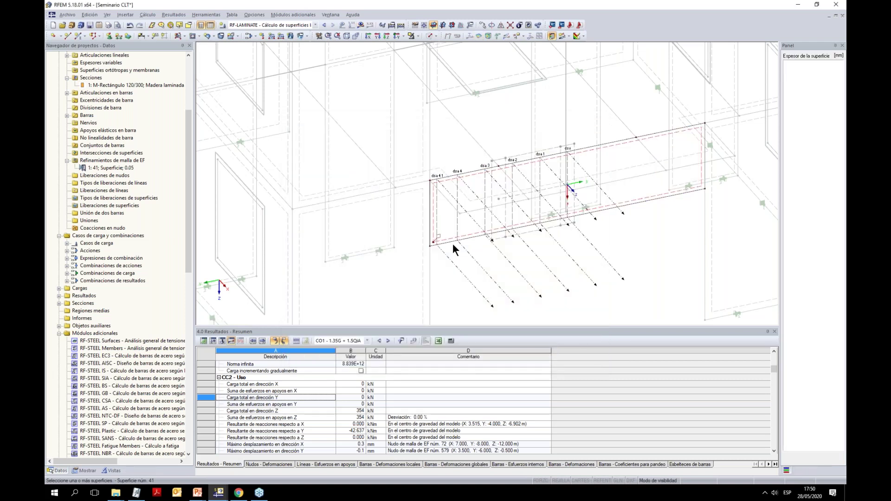
Cancel the visibility mode so that the whole building model is active
{"action": "scroll", "coordinate": [458, 244], "scroll_direction": "down", "scroll_amount": 3}
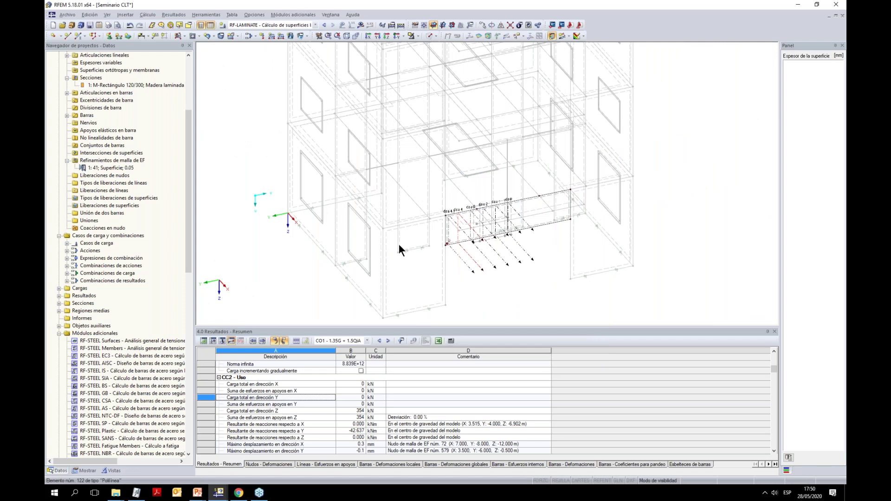
{"action": "left_click", "coordinate": [417, 36]}
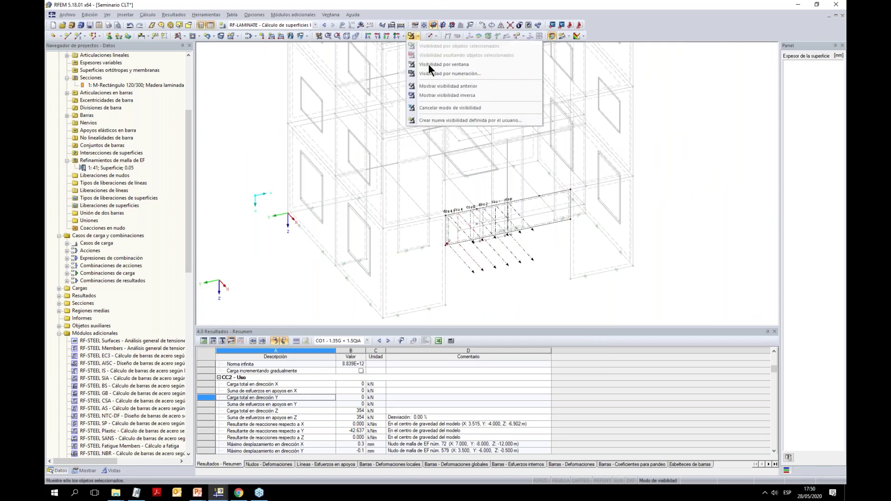
{"action": "left_click", "coordinate": [444, 107]}
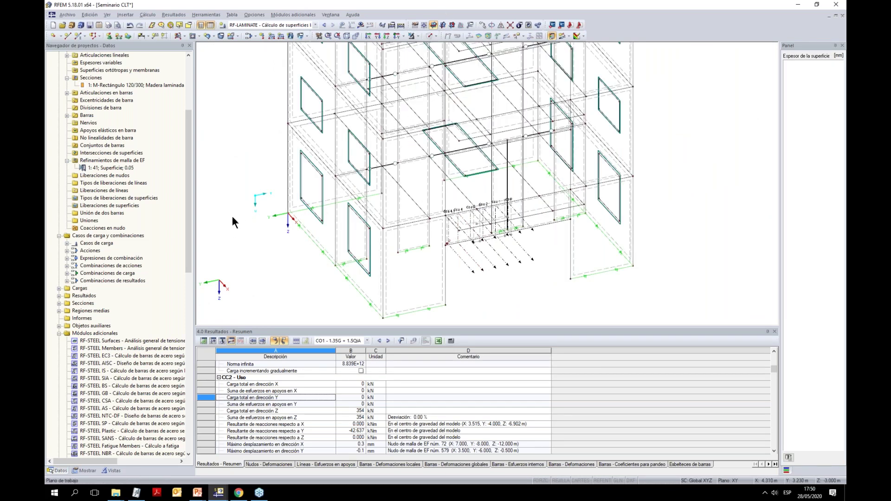
Reopen the average region sdas to check its centre, confirm the settings and inspect its placement around the lintel
{"action": "left_click", "coordinate": [59, 311]}
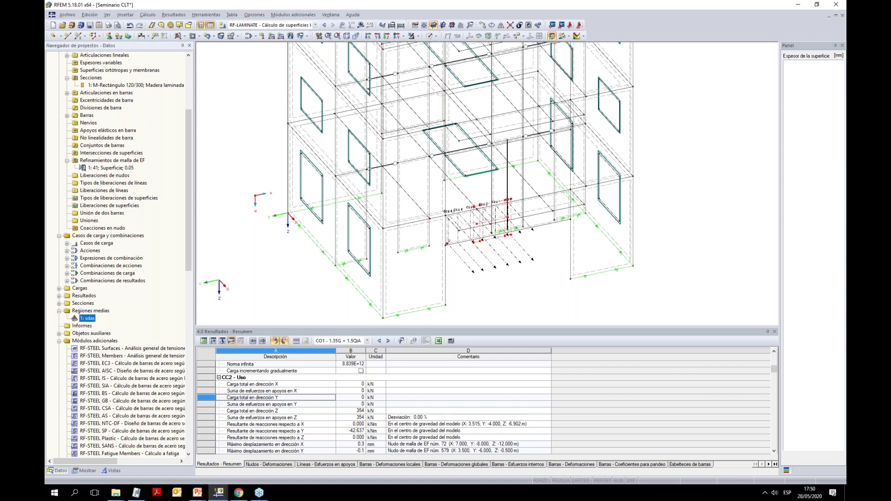
{"action": "double_click", "coordinate": [87, 318]}
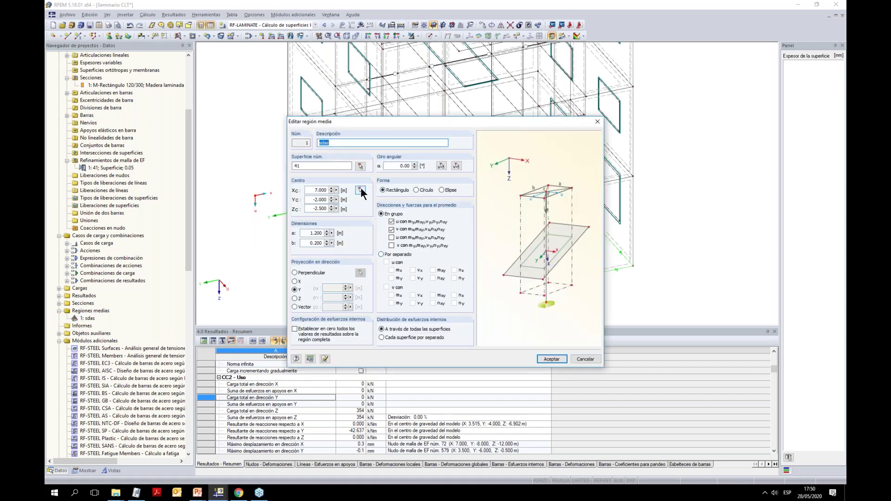
{"action": "key", "text": "Escape"}
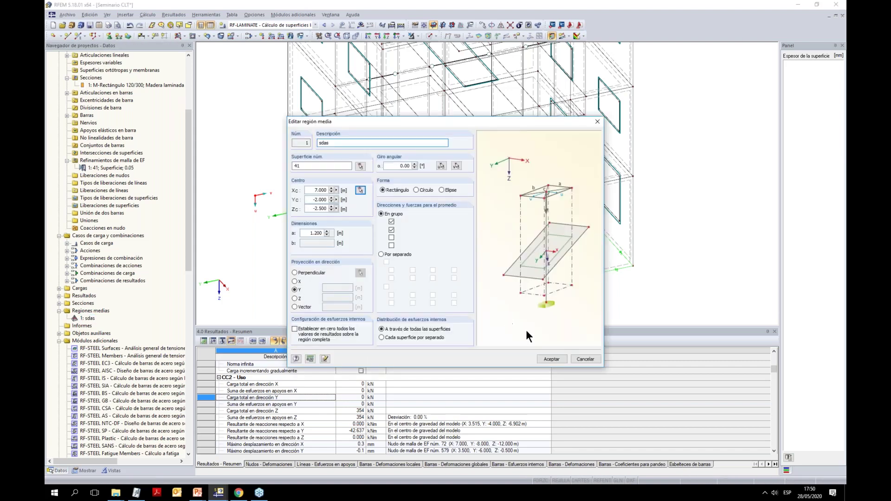
{"action": "left_click", "coordinate": [549, 359]}
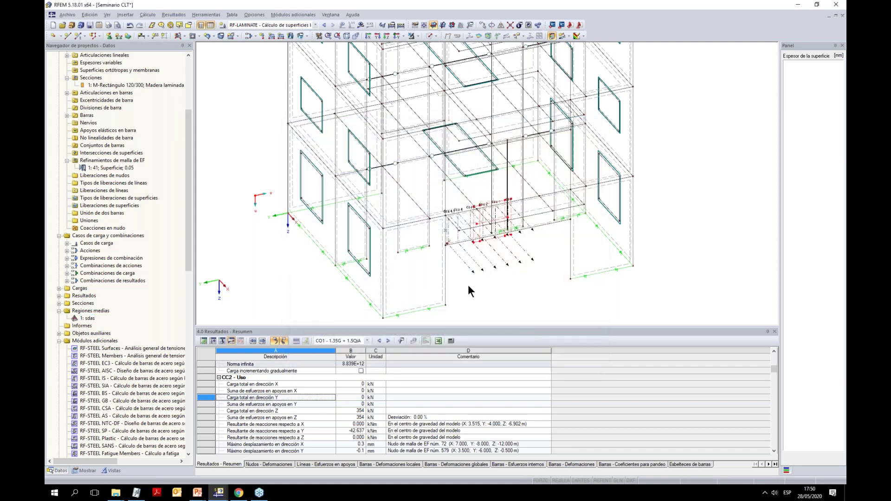
{"action": "scroll", "coordinate": [466, 282], "scroll_direction": "up", "scroll_amount": 5}
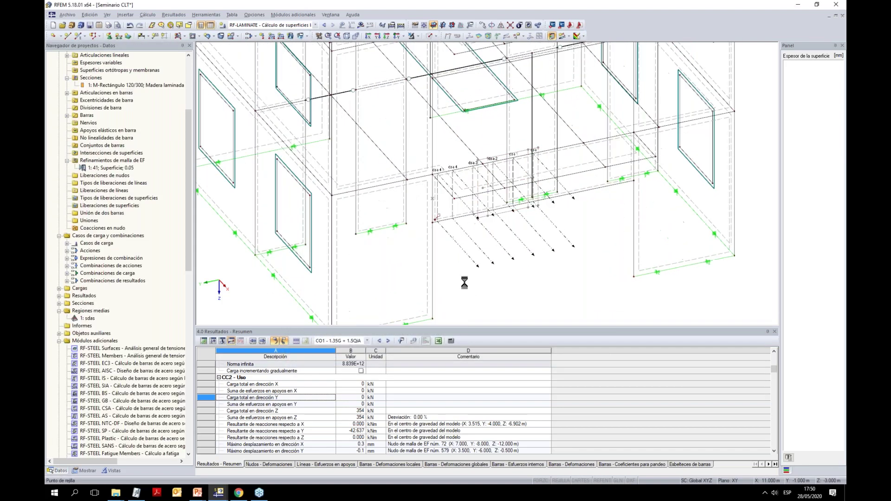
Edit the average region sdas on surface 41 so that its projection runs in direction X
{"action": "left_click", "coordinate": [86, 318]}
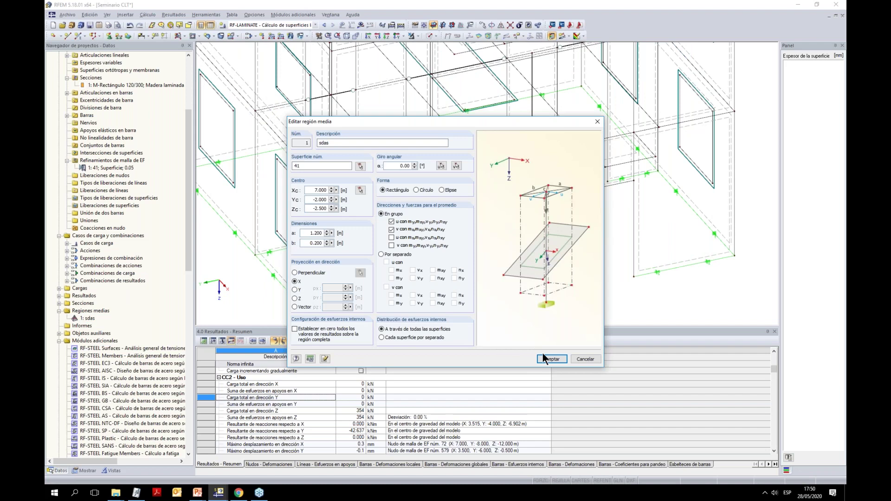
{"action": "left_click", "coordinate": [548, 360]}
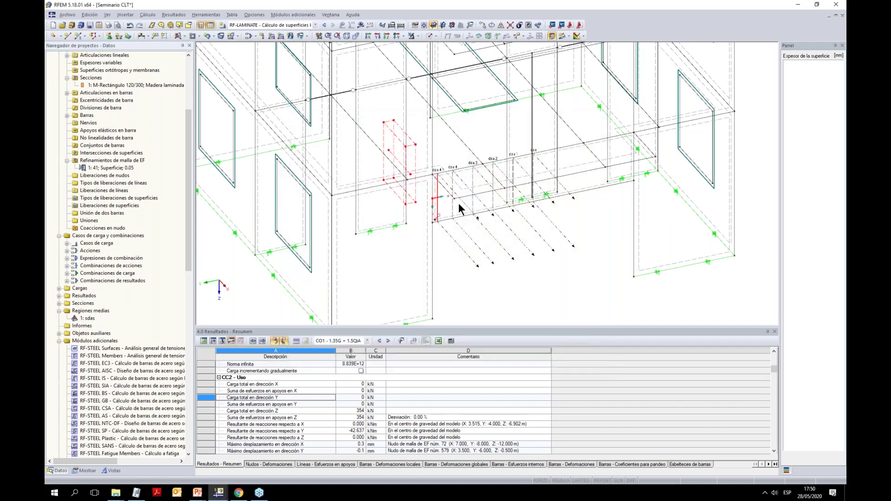
Isolate lintel surface 41 with its average region and copy the region to the lintel's opposite end edge
{"action": "scroll", "coordinate": [444, 216], "scroll_direction": "up", "scroll_amount": 2}
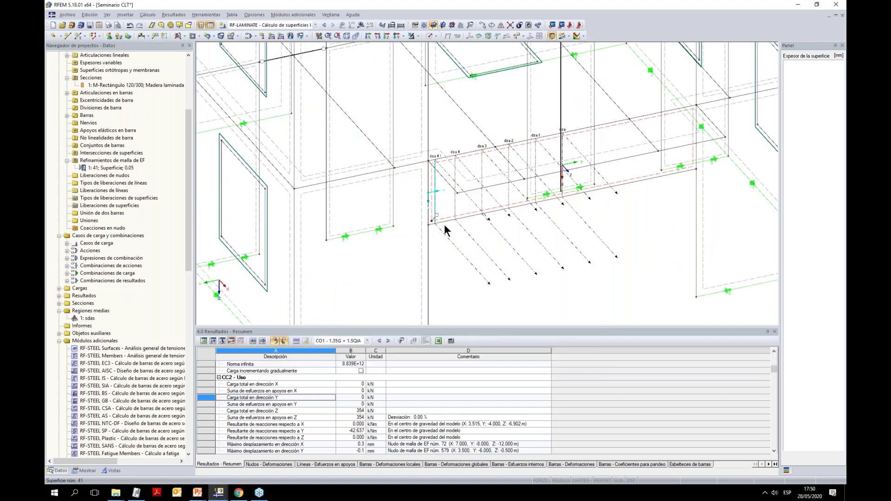
{"action": "scroll", "coordinate": [427, 175], "scroll_direction": "up", "scroll_amount": 1}
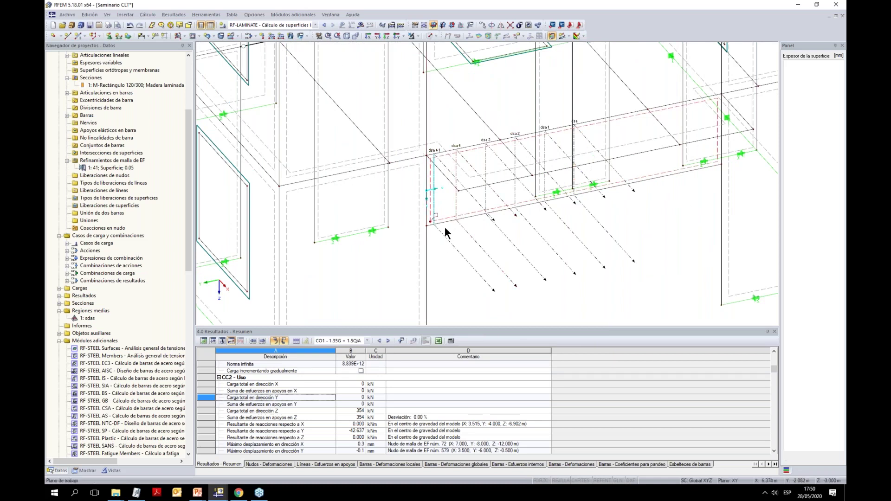
{"action": "left_click", "coordinate": [452, 242]}
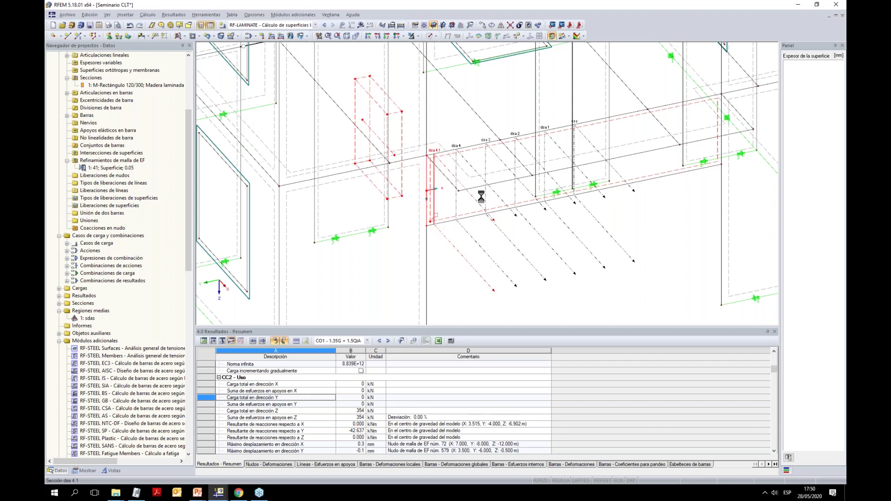
{"action": "left_click", "coordinate": [417, 37]}
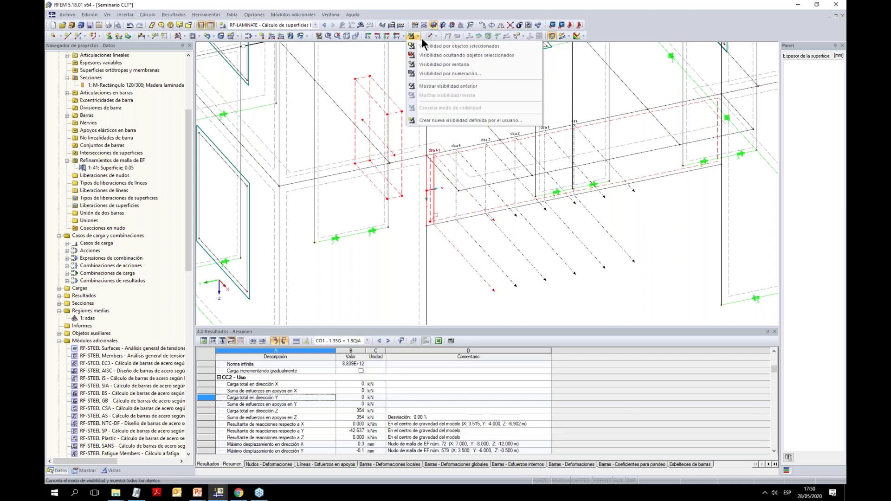
{"action": "left_click", "coordinate": [427, 46]}
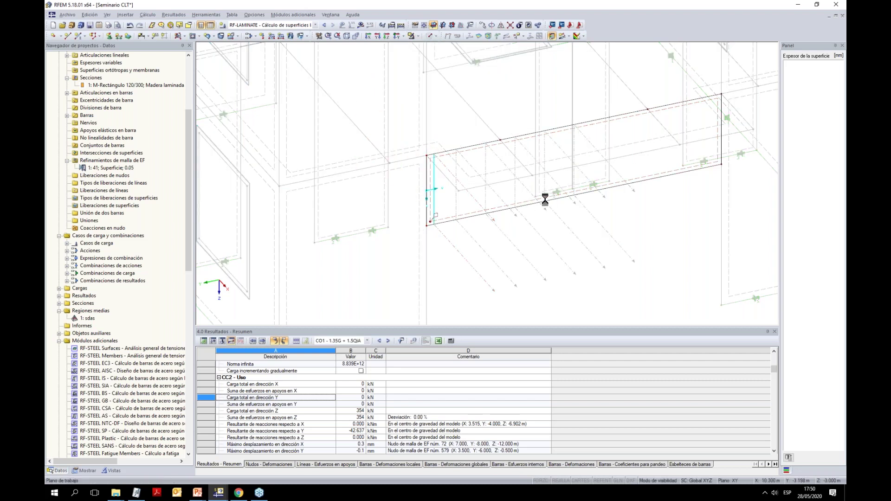
{"action": "left_click", "coordinate": [432, 210]}
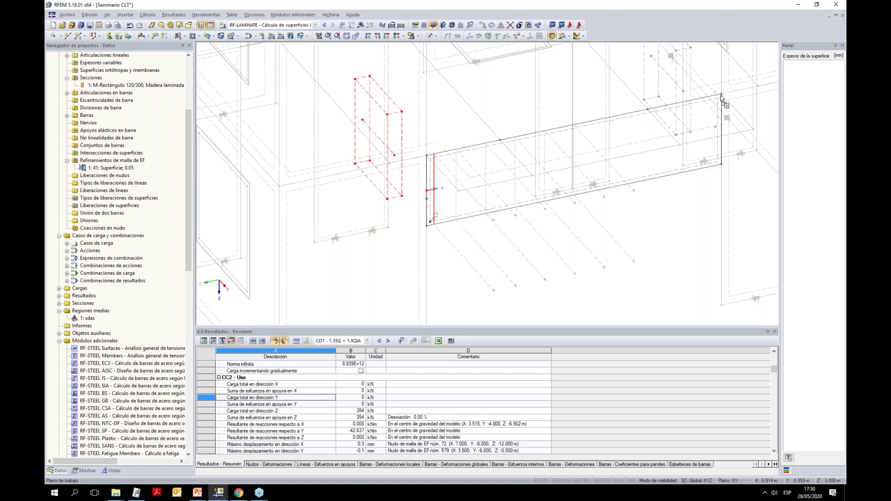
{"action": "left_click", "coordinate": [720, 94]}
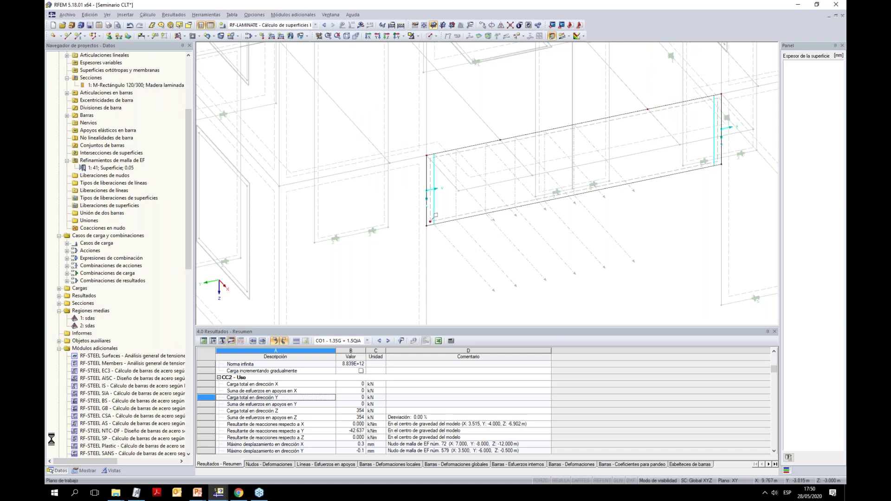
Open RF-LAMINATE for surface 41, go through the calculation details and display the design stresses graphically on the lintel
{"action": "scroll", "coordinate": [100, 361], "scroll_direction": "down", "scroll_amount": 19}
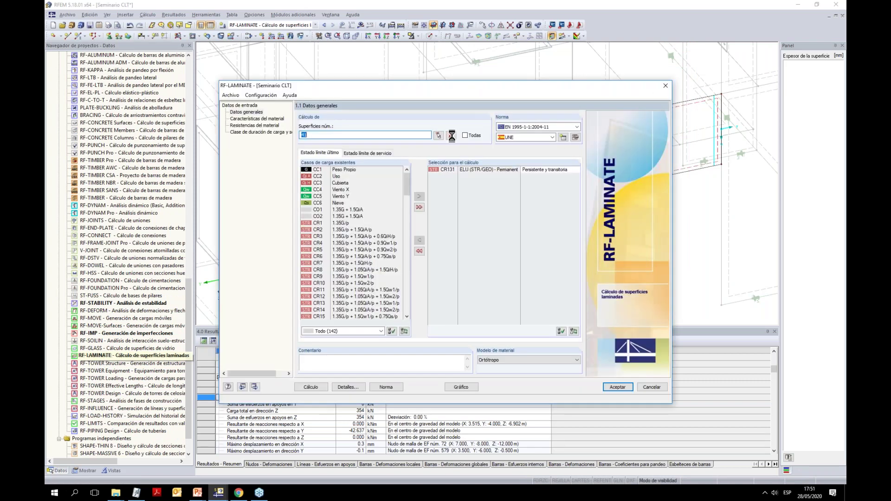
{"action": "left_click_drag", "start_coordinate": [596, 83], "coordinate": [485, 81]}
{"action": "left_click", "coordinate": [239, 384]}
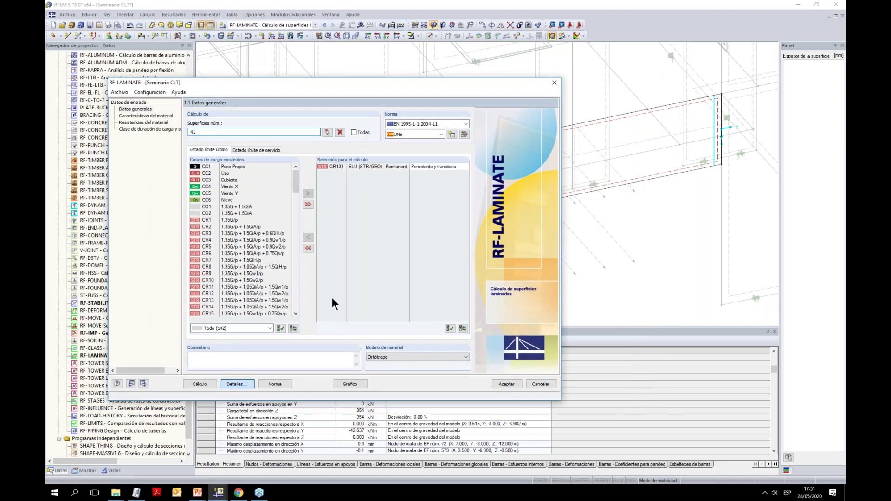
{"action": "left_click", "coordinate": [218, 112]}
{"action": "left_click", "coordinate": [342, 167]}
{"action": "left_click", "coordinate": [443, 374]}
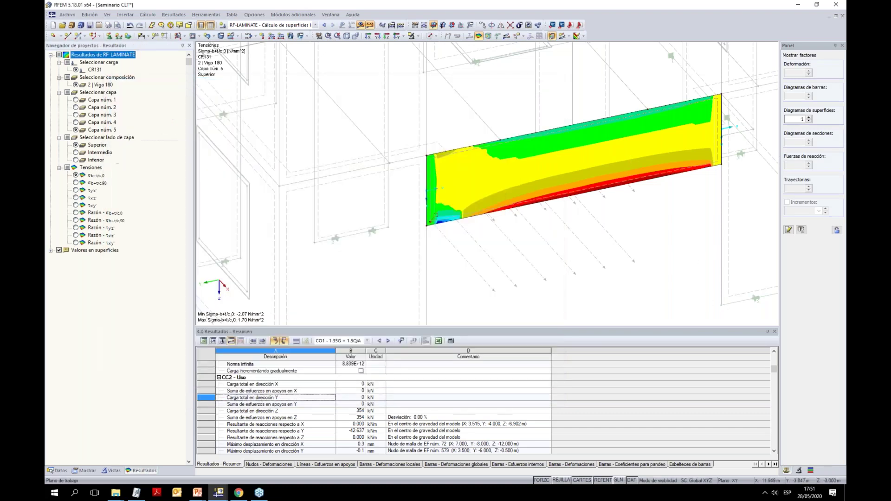
View the lintel stresses from the front, hide the results and cancel the visibility mode to restore the whole building
{"action": "middle_click_drag", "start_coordinate": [643, 263], "coordinate": [640, 183]}
{"action": "scroll", "coordinate": [669, 206], "scroll_direction": "down", "scroll_amount": 5}
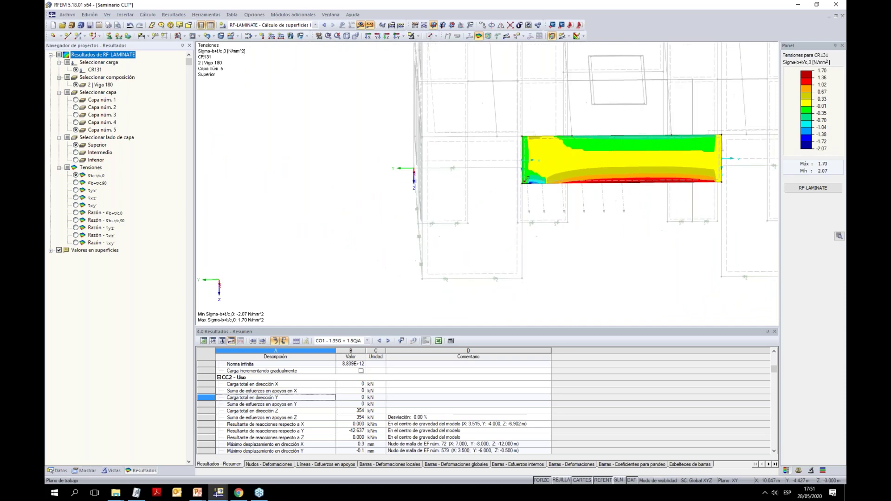
{"action": "left_click", "coordinate": [356, 24]}
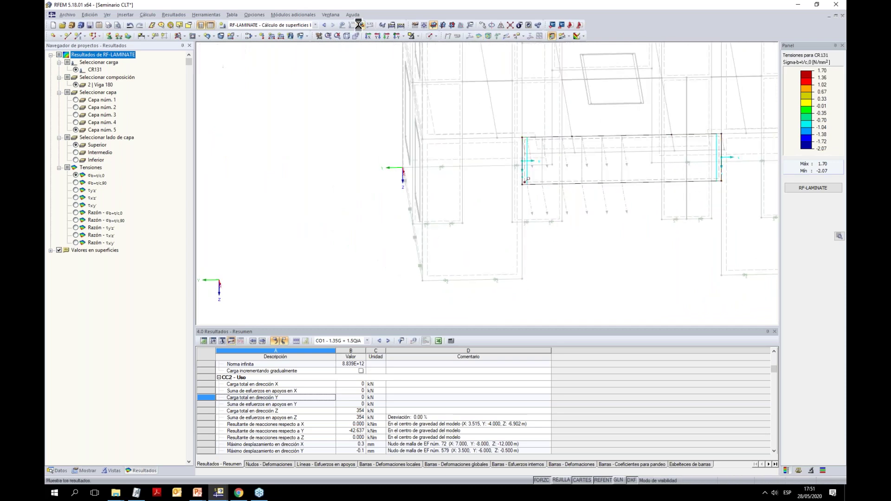
{"action": "left_click", "coordinate": [418, 36]}
{"action": "left_click", "coordinate": [439, 108]}
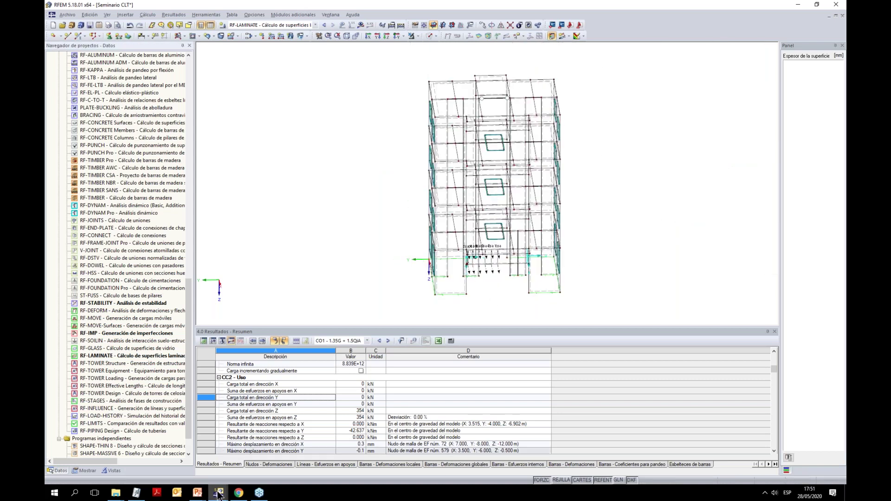
Switch to the running PowerPoint slide show and advance past the Contenidos slide
{"action": "left_click", "coordinate": [197, 493]}
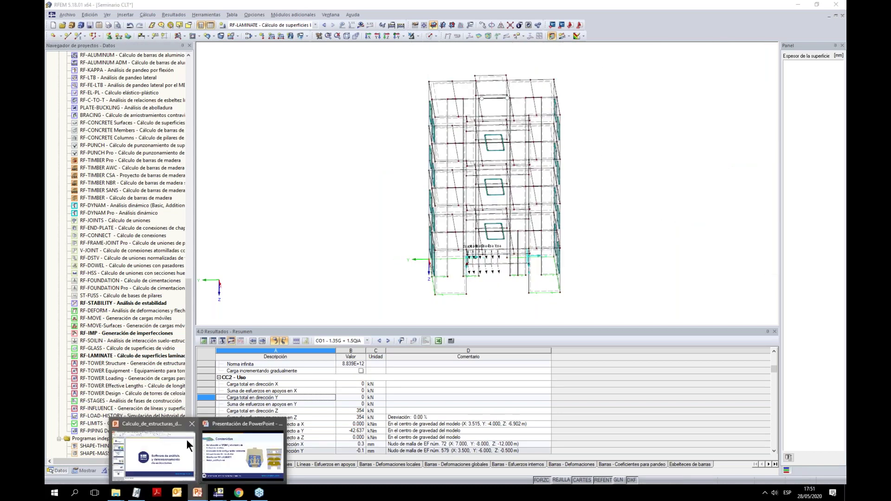
{"action": "left_click", "coordinate": [224, 446]}
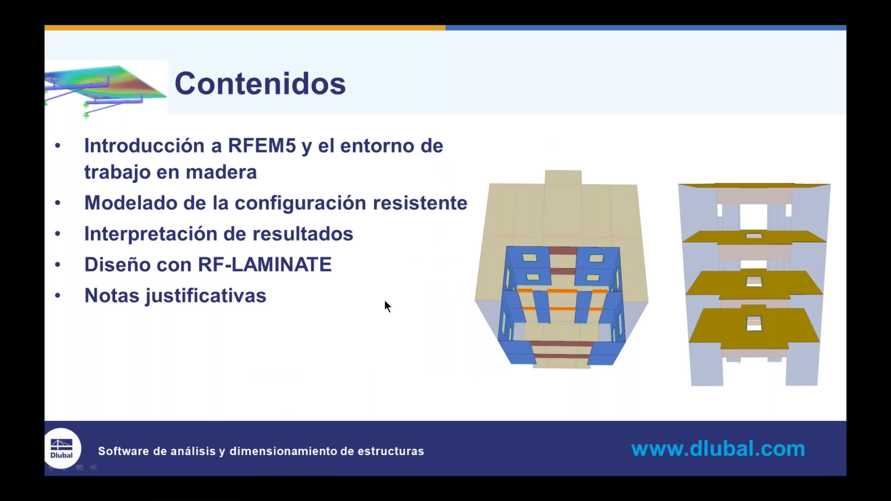
{"action": "key", "text": "Right"}
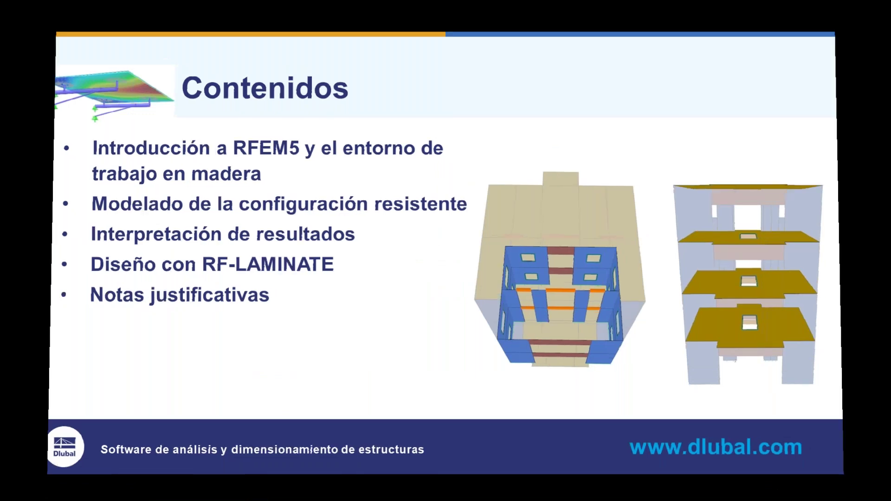